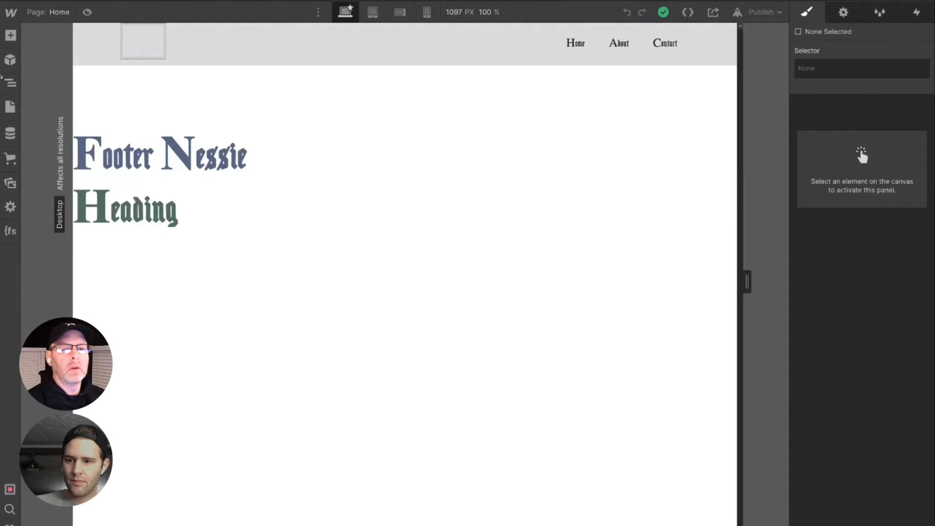
- Delete the stray Heading 1 element that sits outside page-wrapper in the page structure
left_click(10, 82)
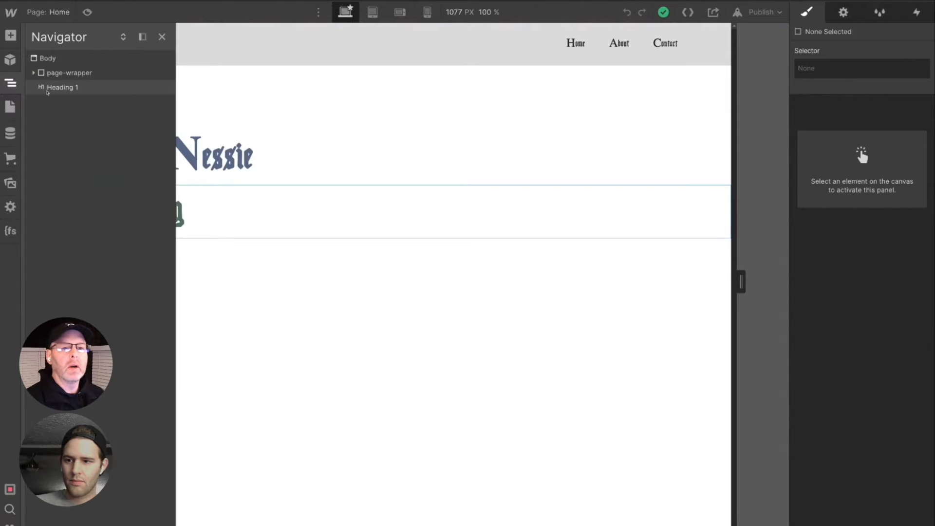
left_click(34, 72)
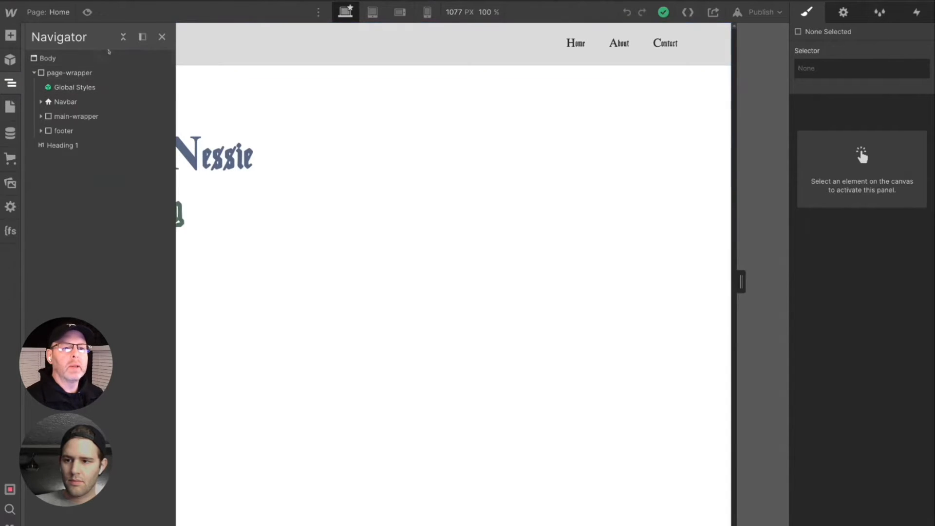
left_click(123, 37)
left_click(123, 37)
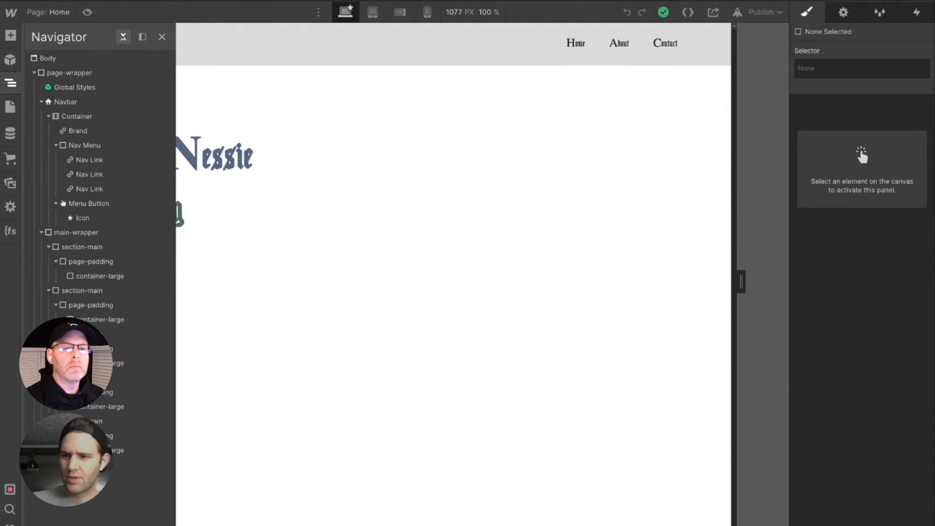
left_click(124, 37)
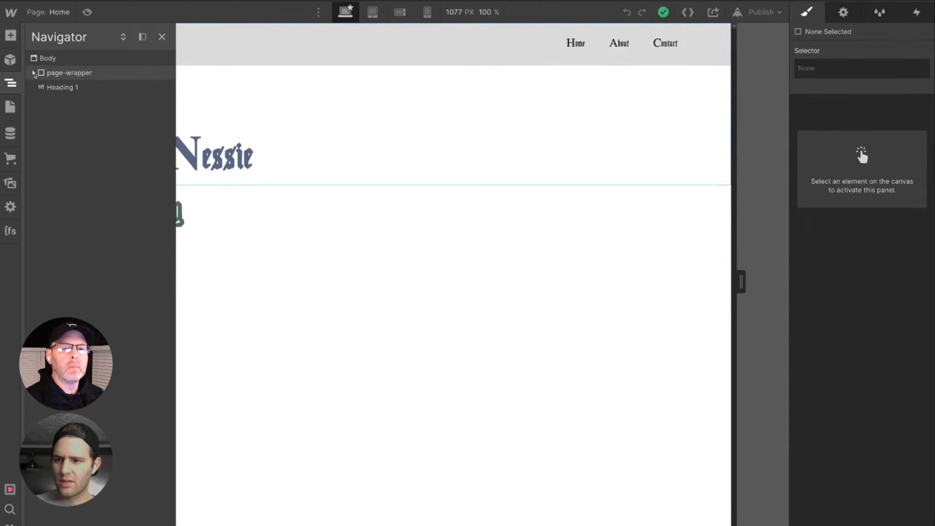
left_click(34, 72)
left_click(33, 73)
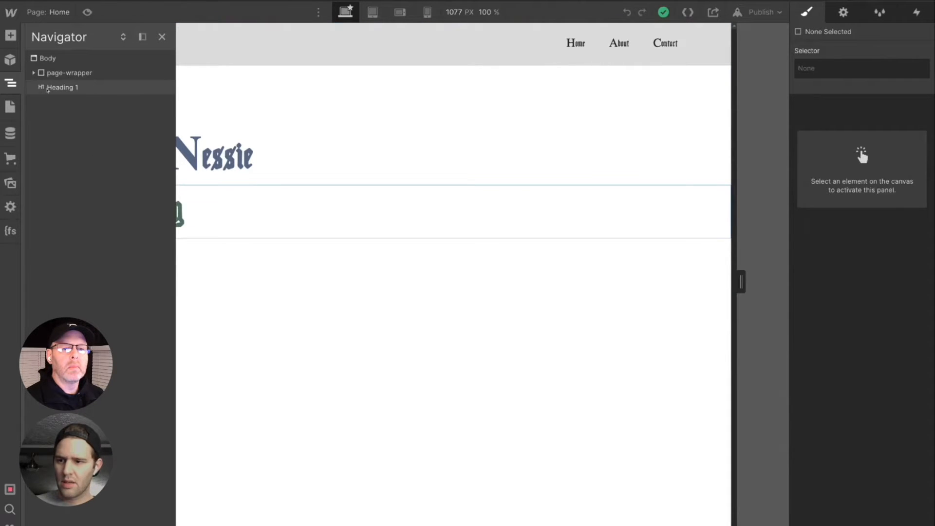
left_click(48, 90)
key("Delete")
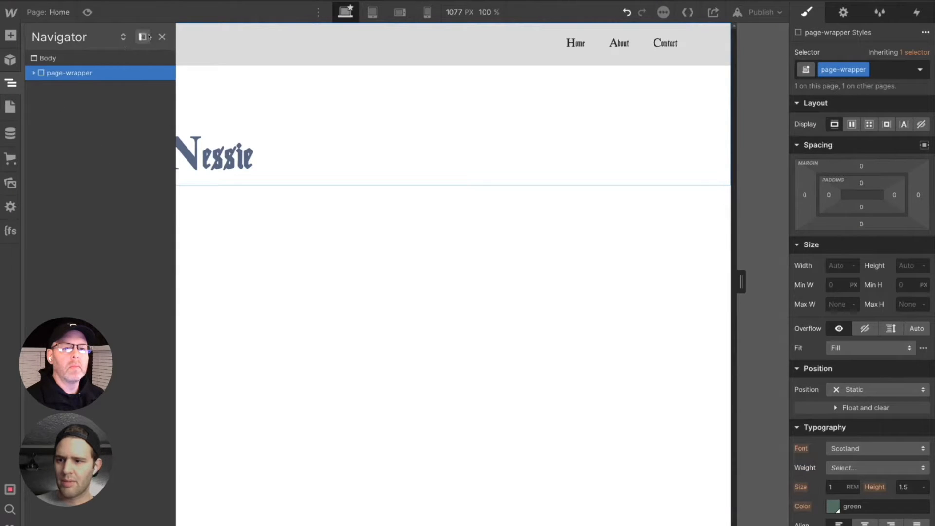
- Delete the "Footer Nessie" heading from the footer
left_click(33, 73)
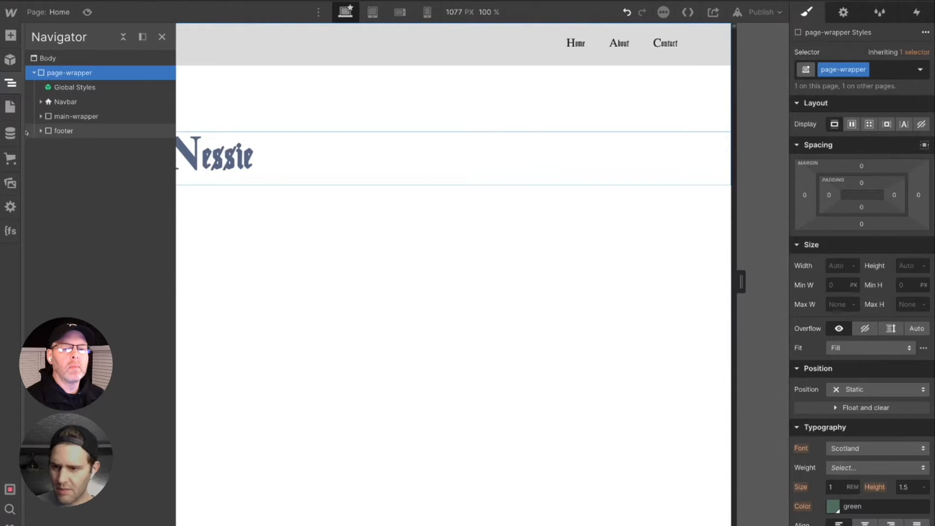
left_click(42, 117)
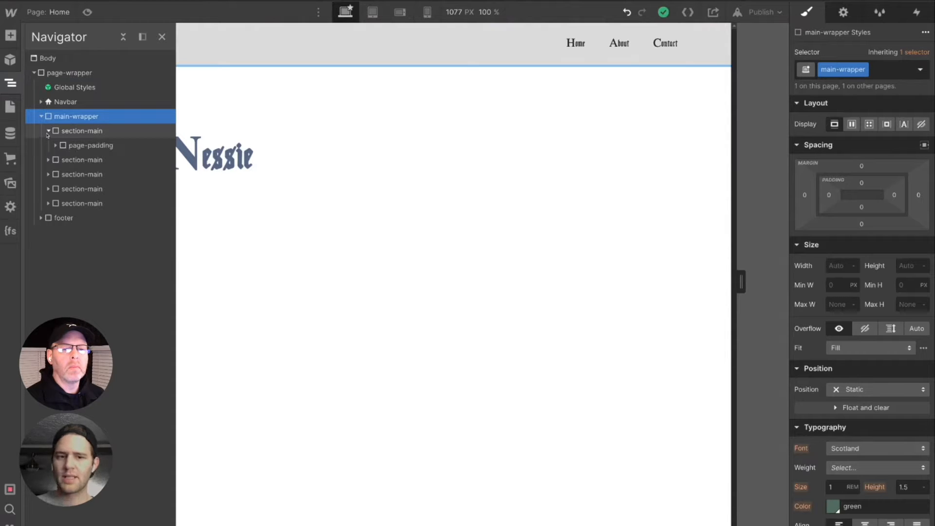
left_click(277, 178)
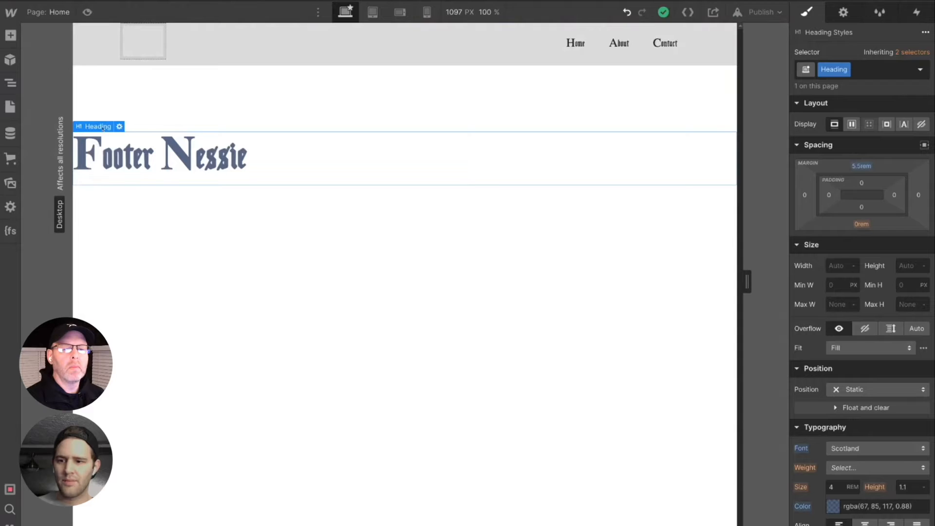
mouse_move(102, 128)
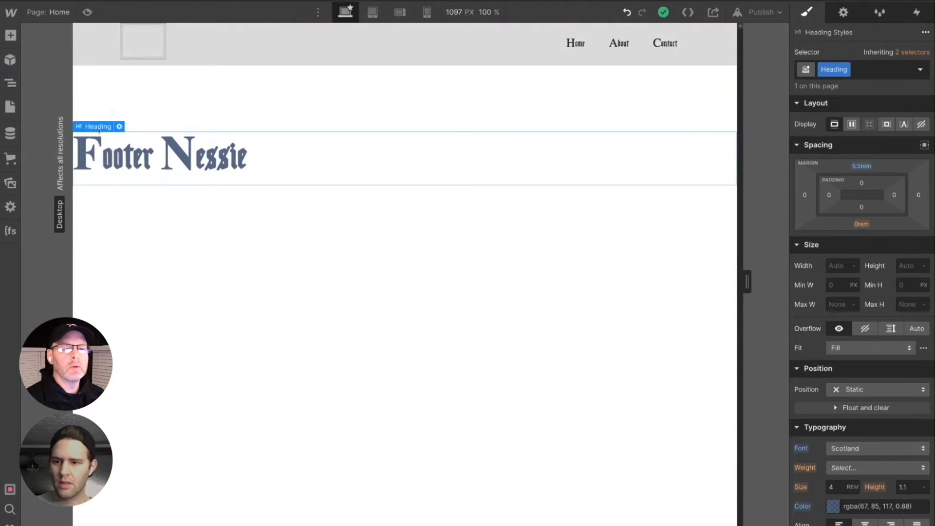
key("Delete")
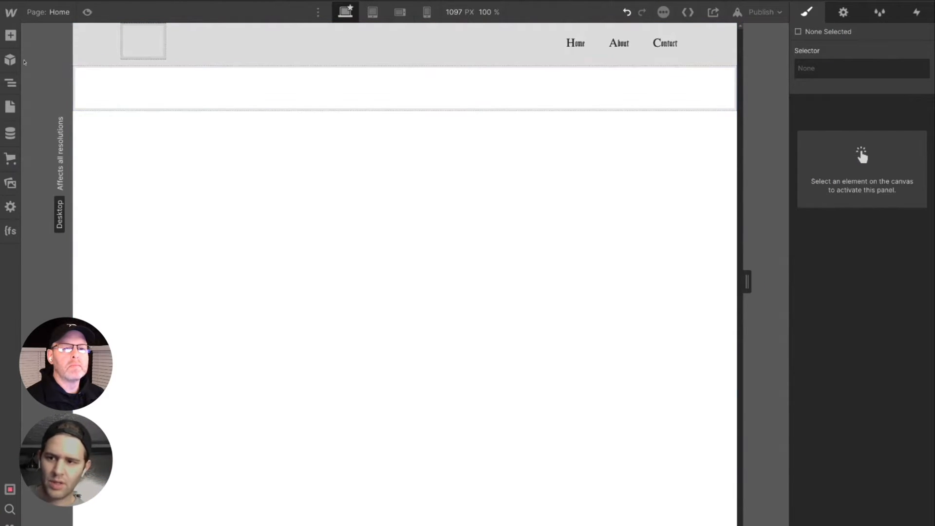
- Pin the Navigator open beside the canvas and expand the Navbar element in it
left_click(11, 83)
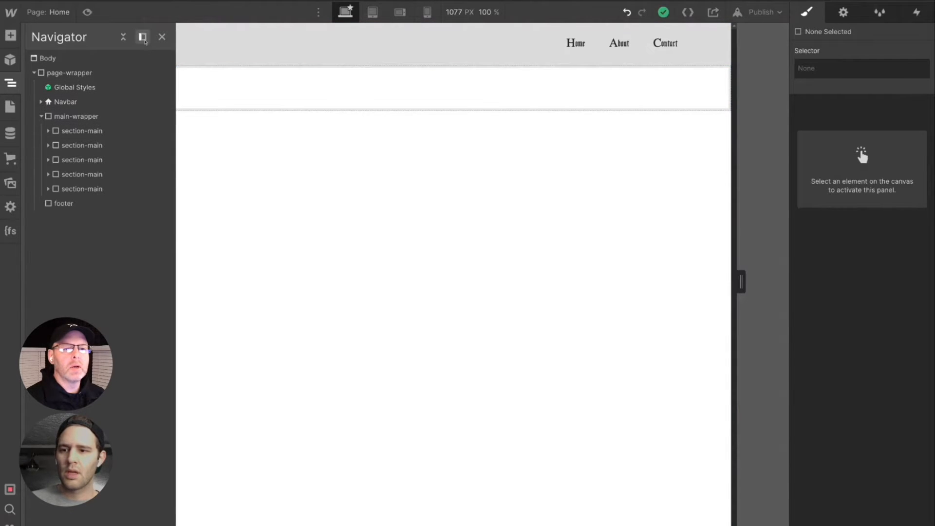
left_click(143, 38)
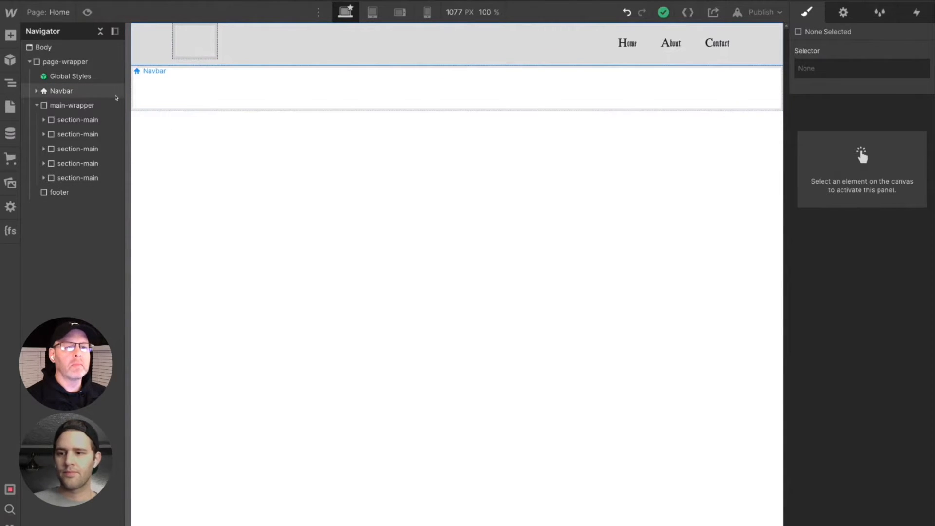
left_click(36, 95)
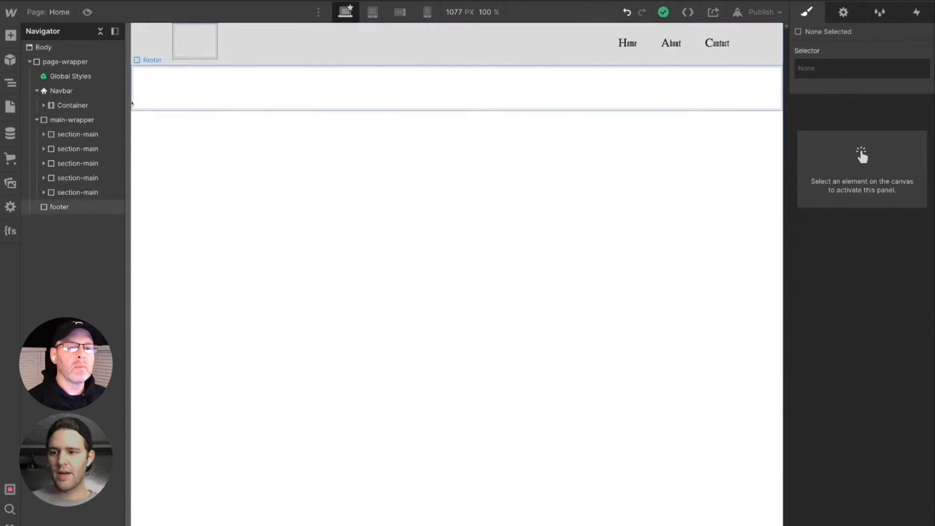
- Add a Div Block and place it inside the Navbar above the Container
left_click(84, 94)
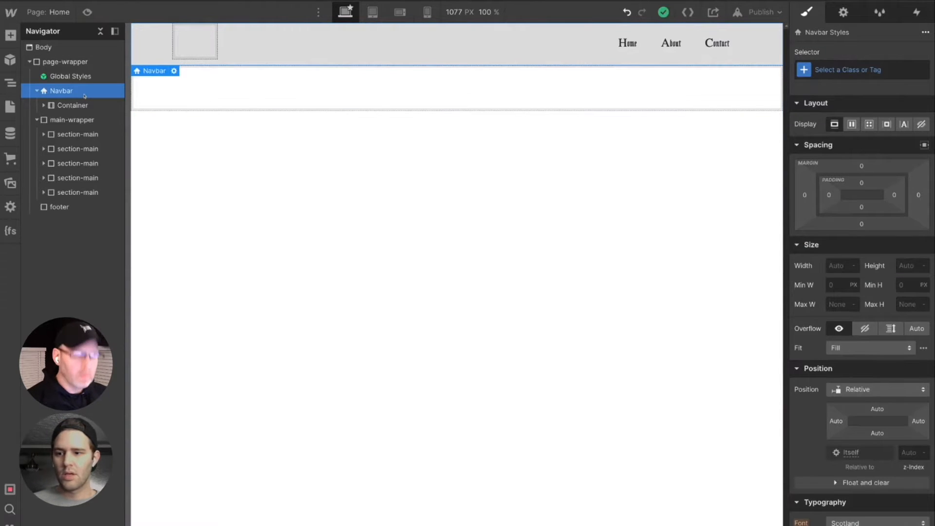
key("super+e")
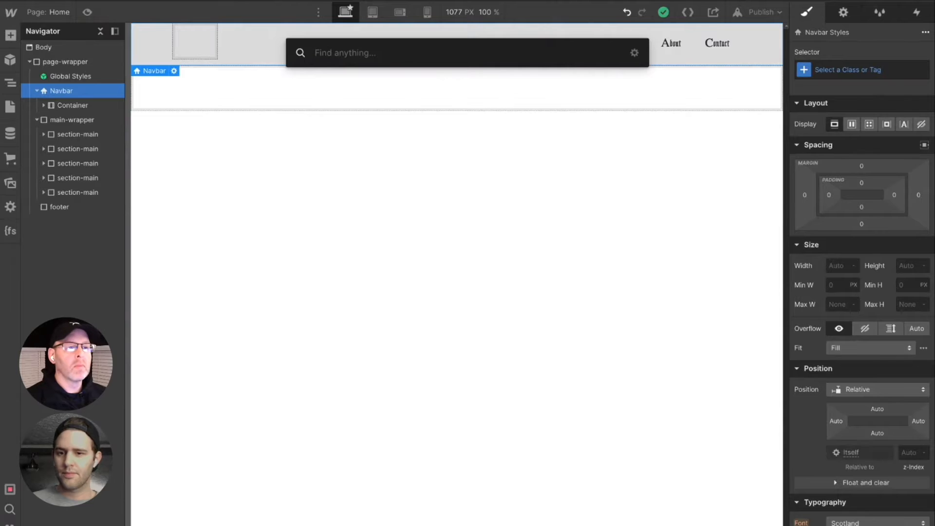
type("div")
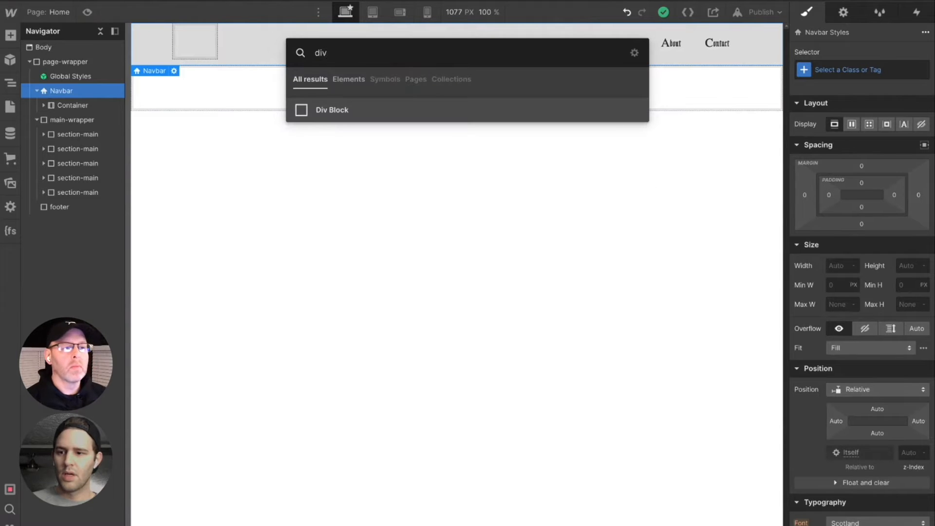
key("Return")
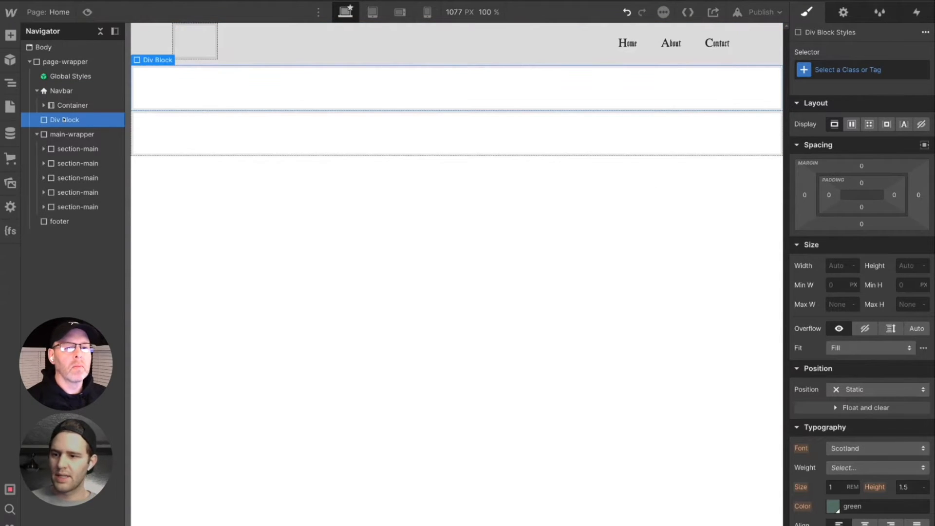
left_click_drag(61, 122, 73, 103)
- Move the Brand and Nav Menu elements out of the Container into the new Div Block
left_click(44, 120)
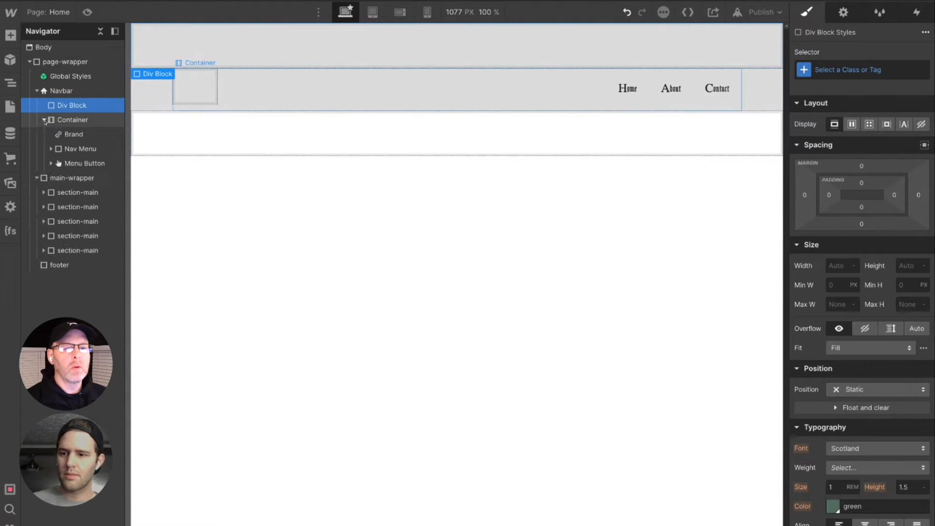
left_click(69, 137)
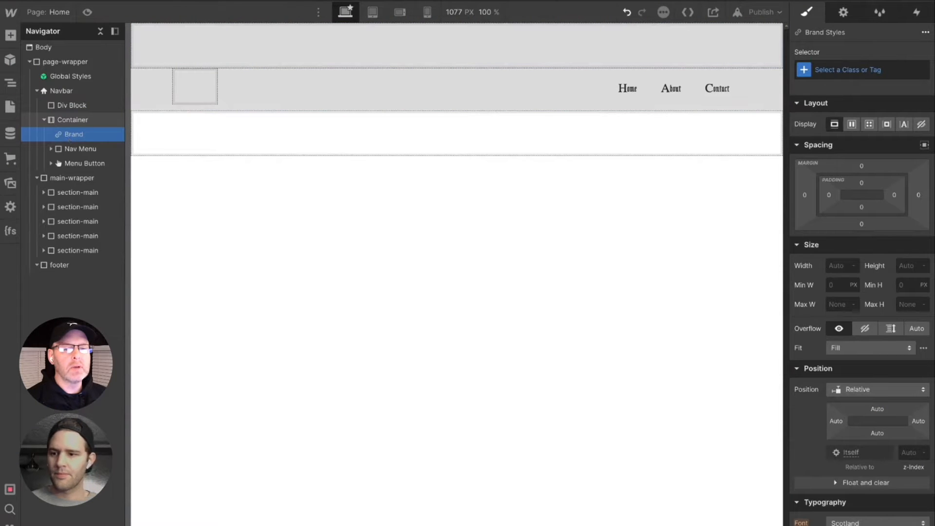
left_click_drag(68, 134, 75, 112)
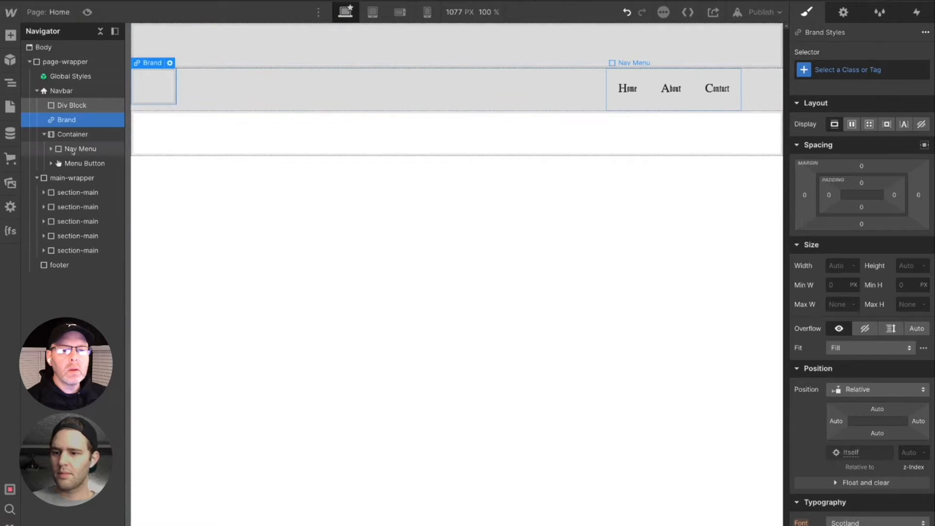
left_click_drag(73, 152, 60, 116)
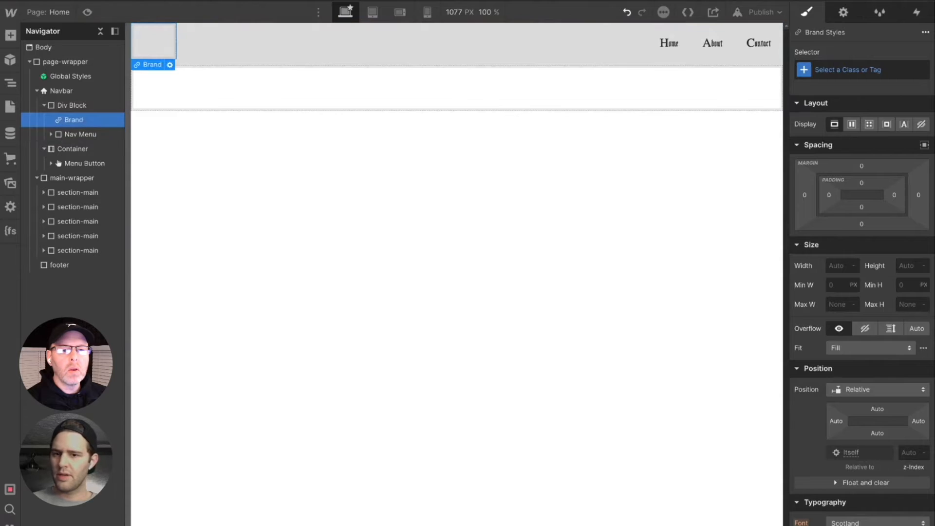
- Move the Menu Button into the Nav Menu above the nav links and delete the emptied Container
left_click(69, 164)
left_click_drag(68, 165, 74, 149)
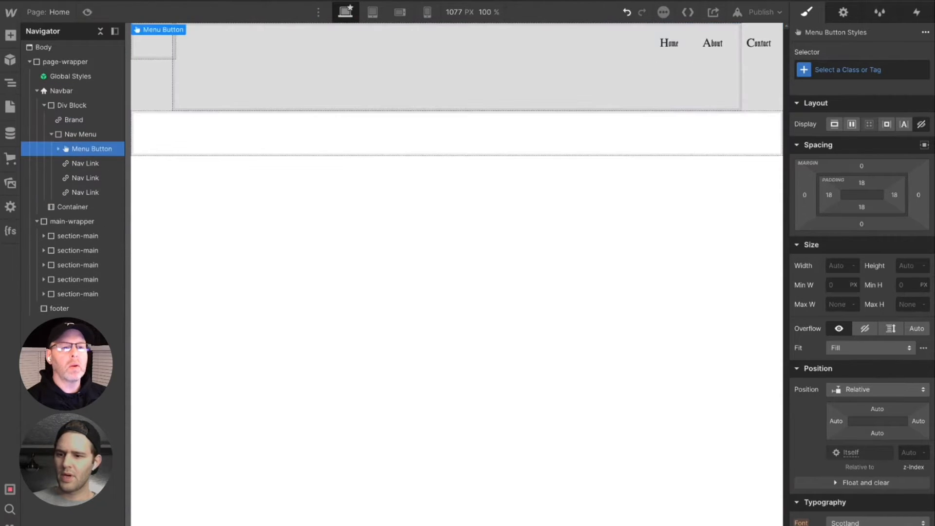
left_click(70, 207)
key("Delete")
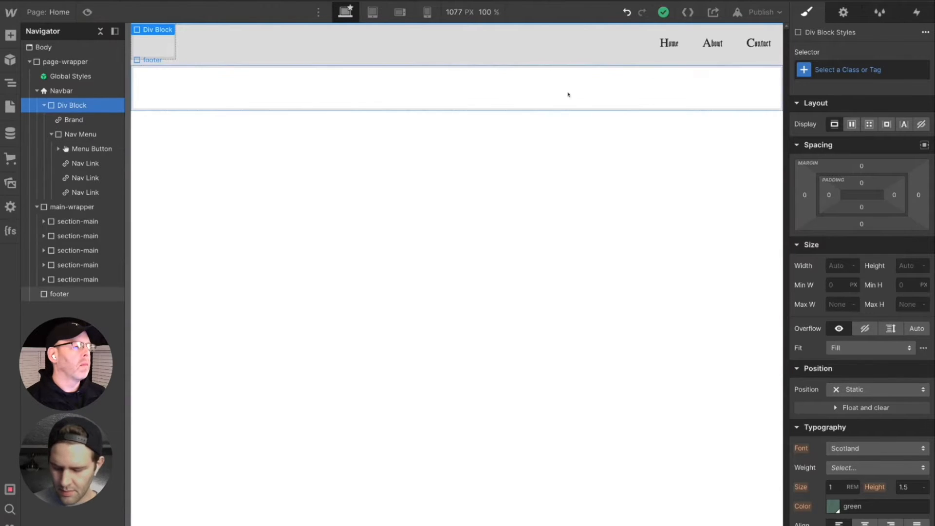
- Give the Navbar's Div Block a new class named Nav-wrapper
left_click(828, 69)
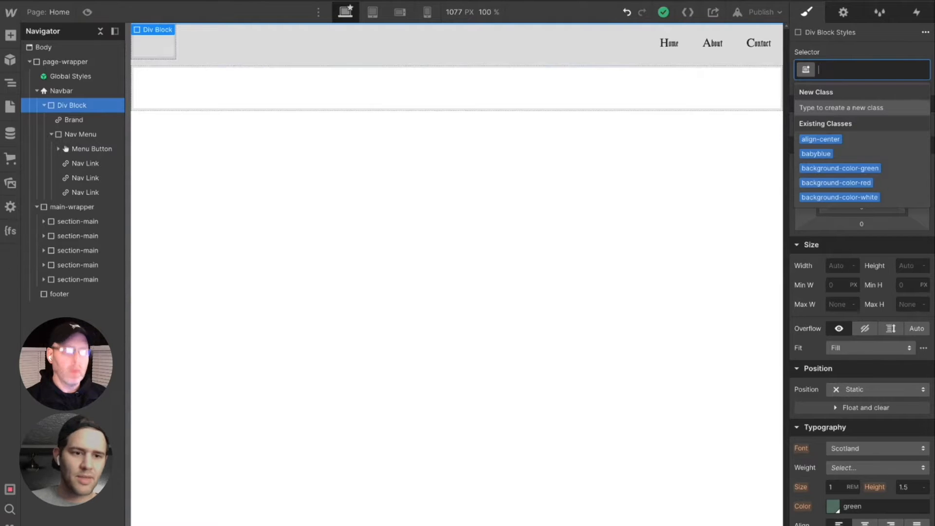
type("Nav-")
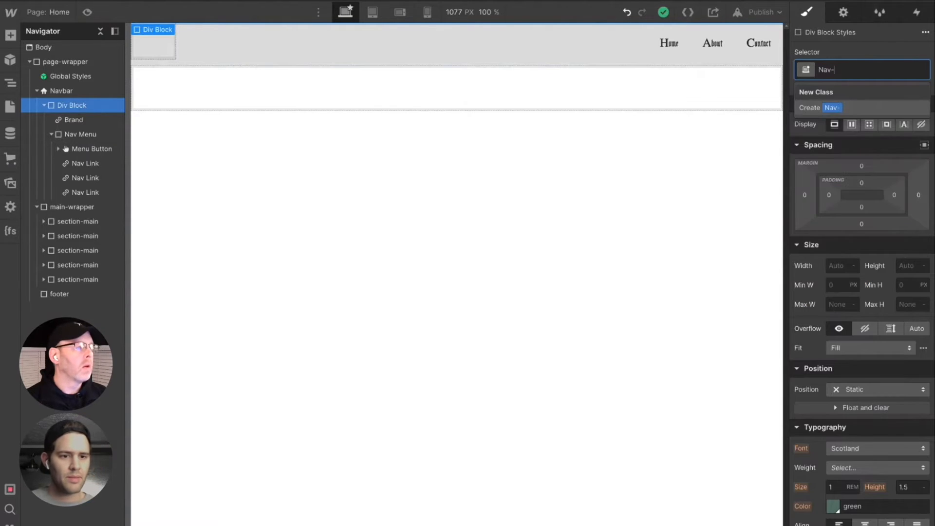
type("wrapper")
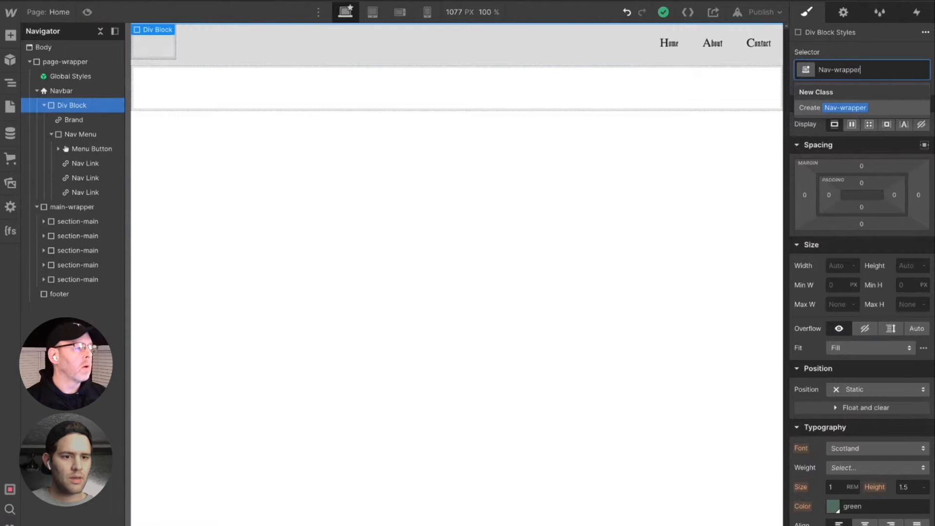
key("Return")
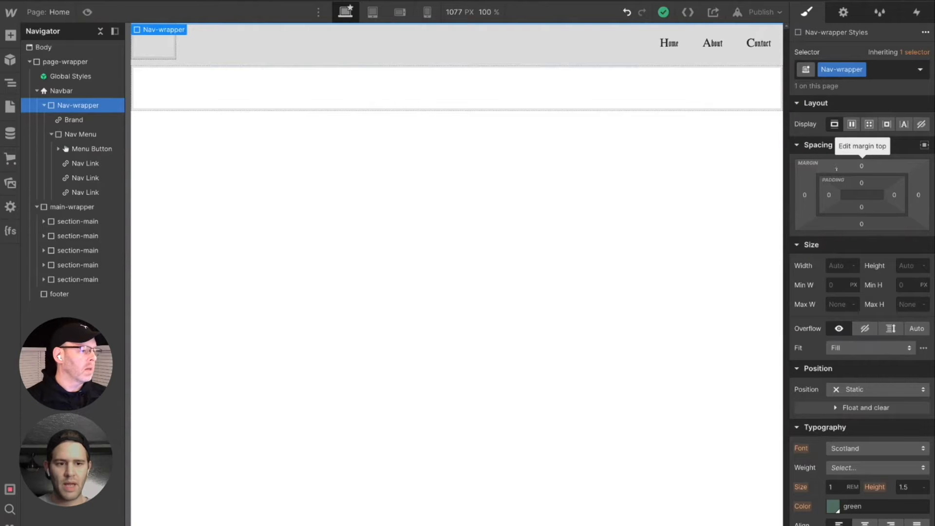
- Try a width of 80 rem on the Nav-wrapper and undo it
left_click(839, 268)
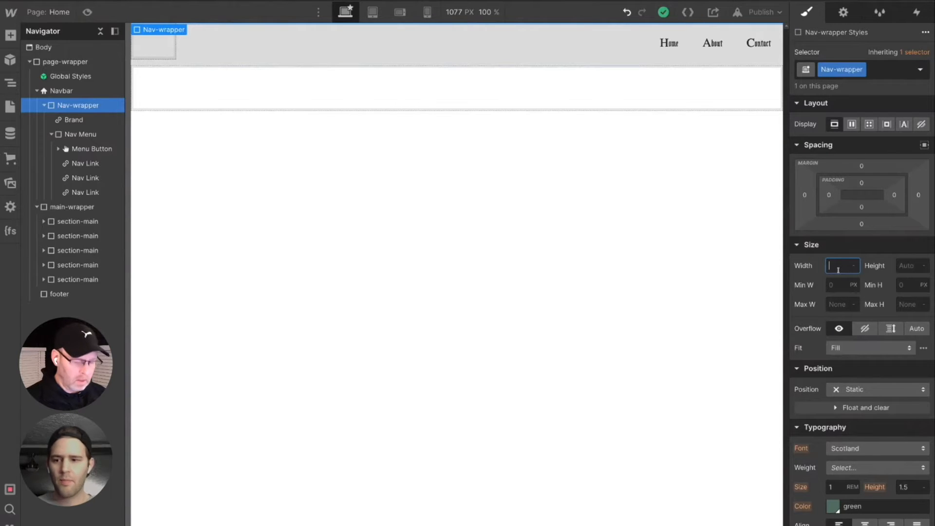
type("30rem")
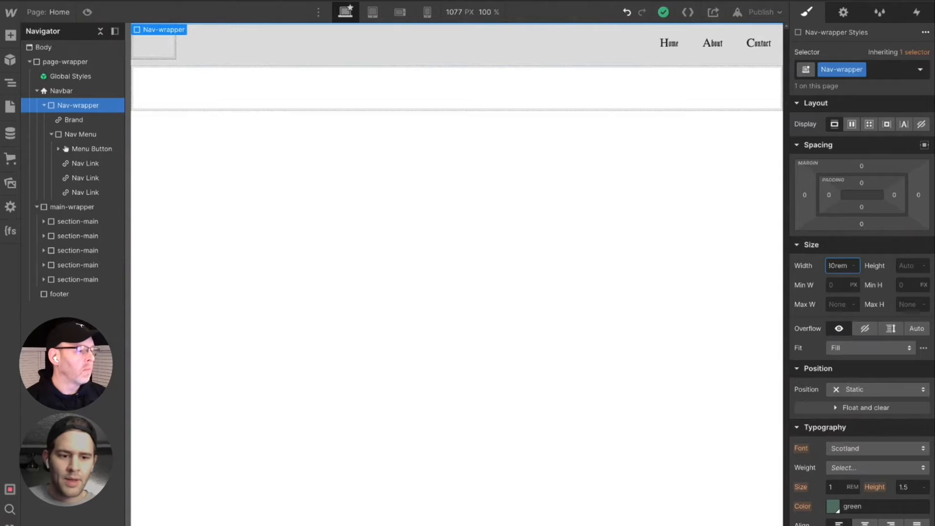
key("Return")
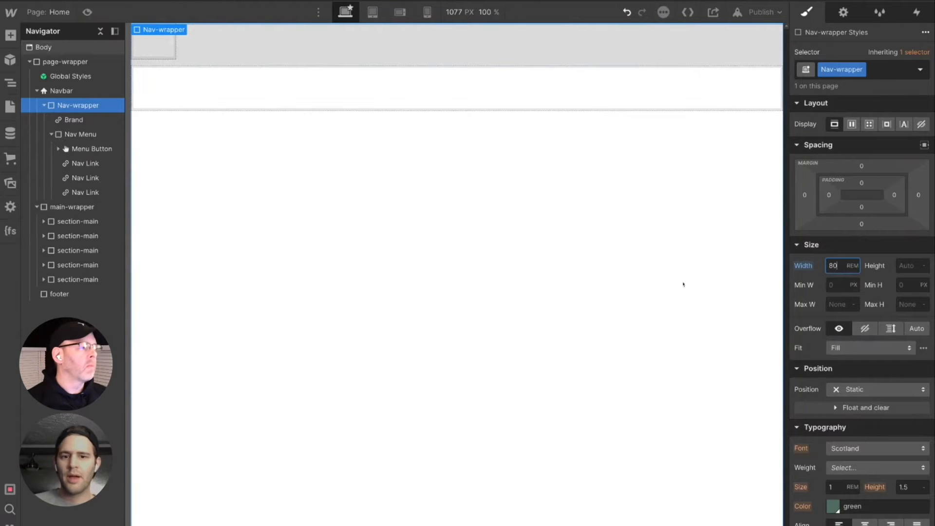
left_click(620, 163)
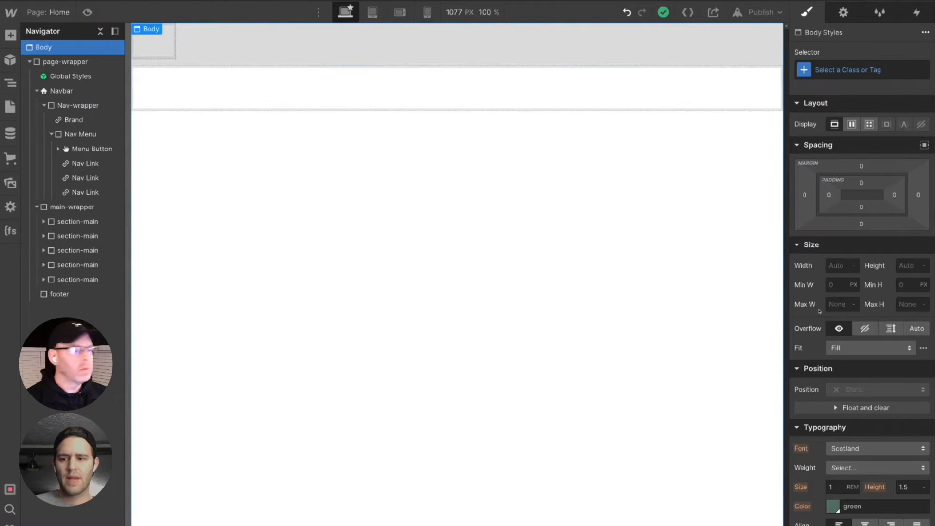
key("ctrl+z")
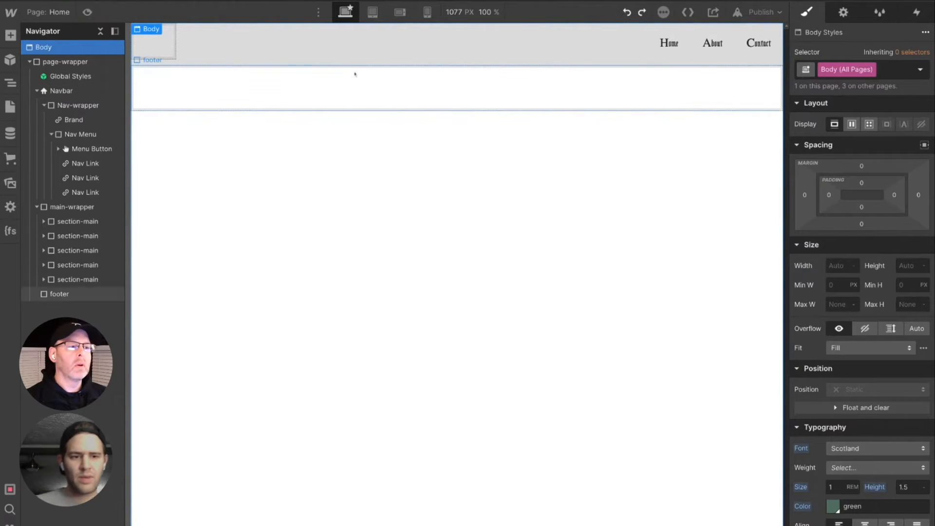
left_click(832, 306)
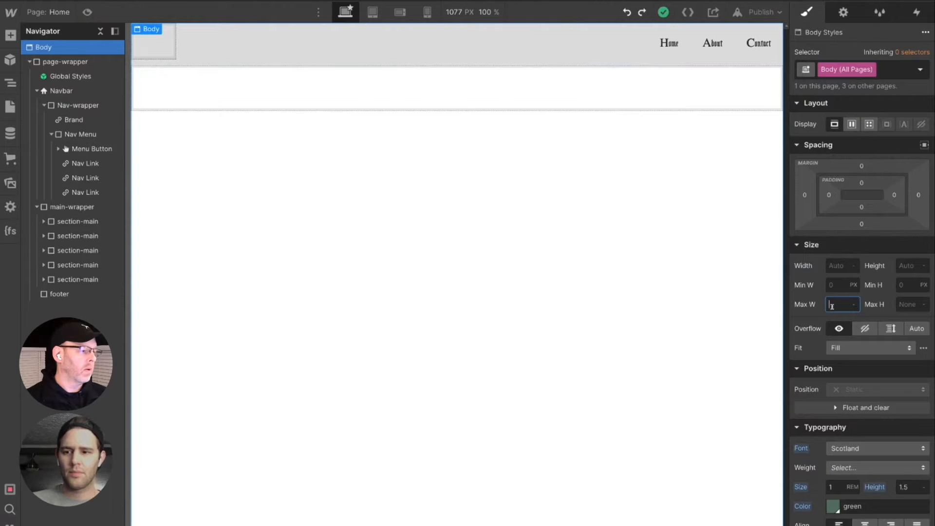
type("80")
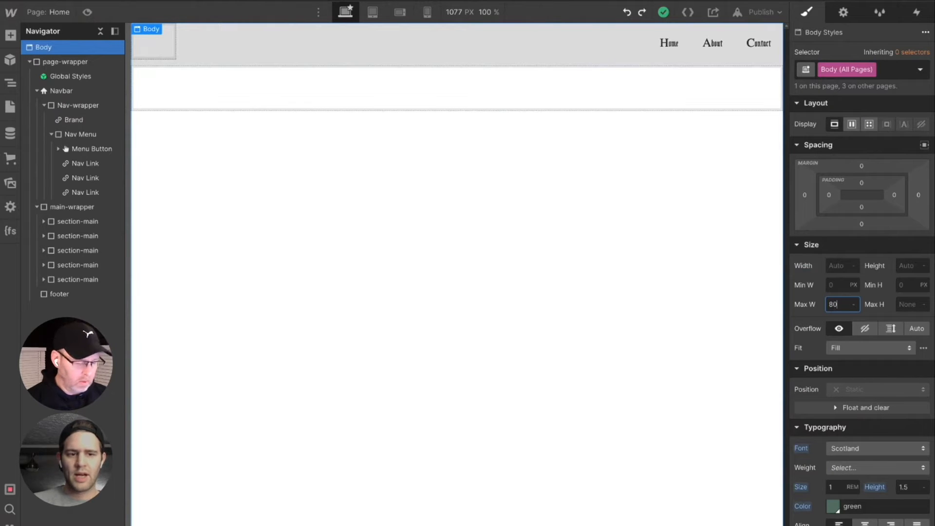
key("BackSpace")
key("BackSpace")
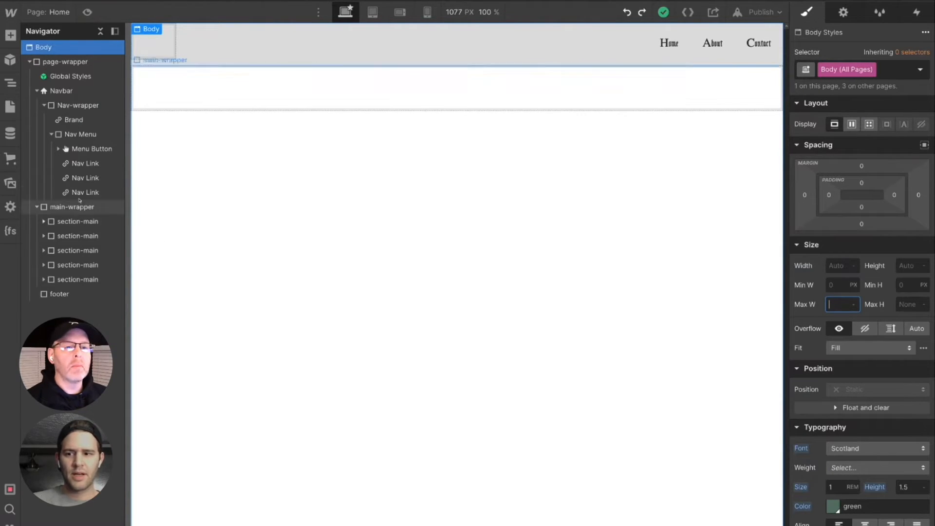
- Set the maximum width of the Nav-wrapper inside the Navbar to 80 rem
left_click(82, 106)
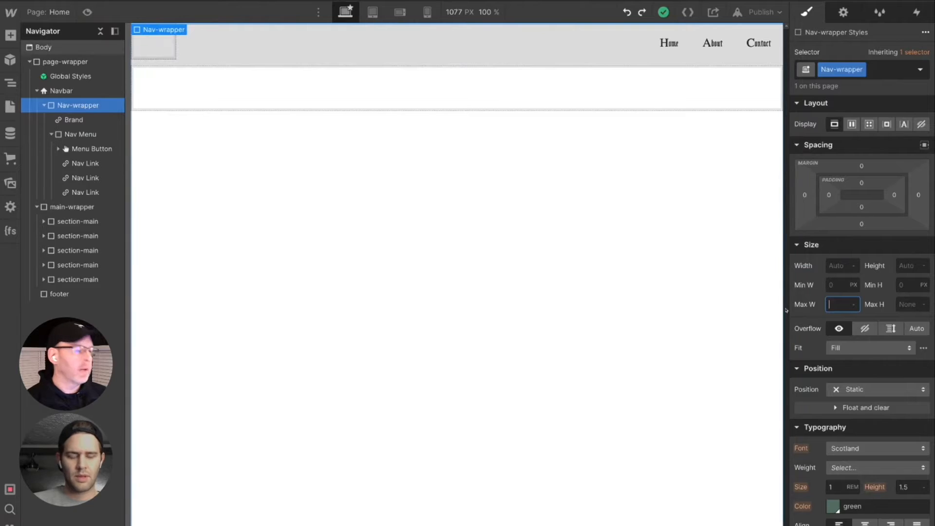
left_click(841, 305)
type("80rem")
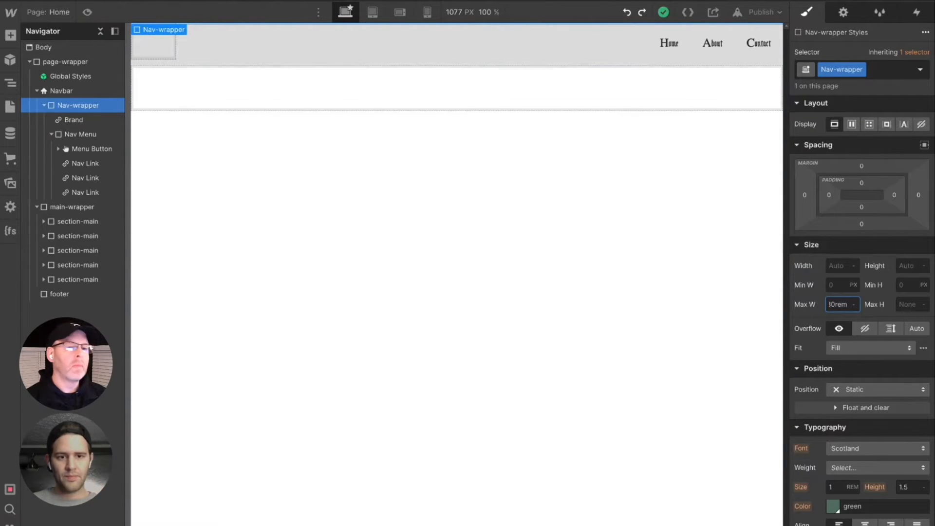
key("Return")
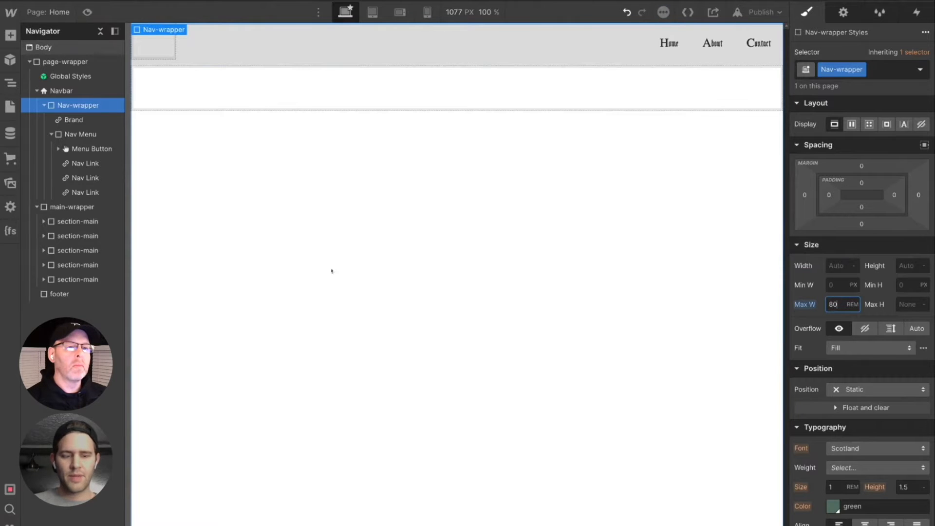
left_click(331, 263)
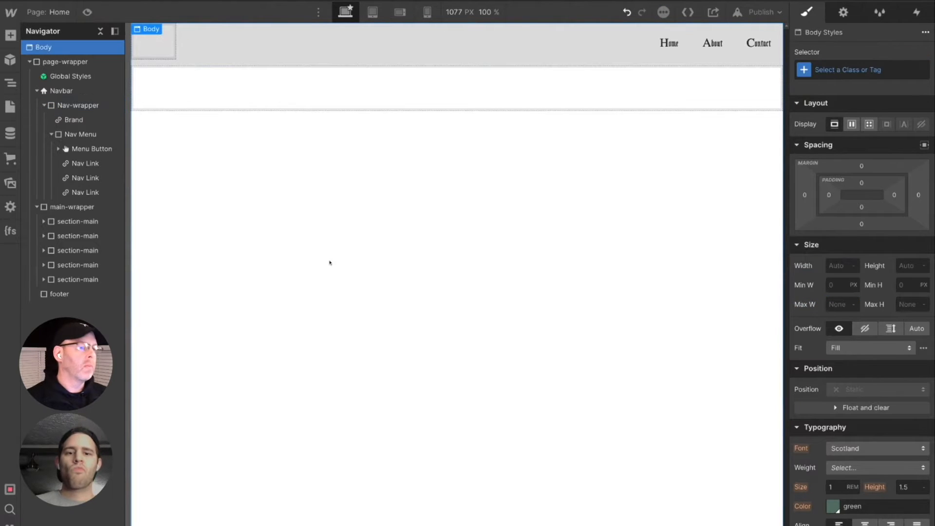
left_click(66, 92)
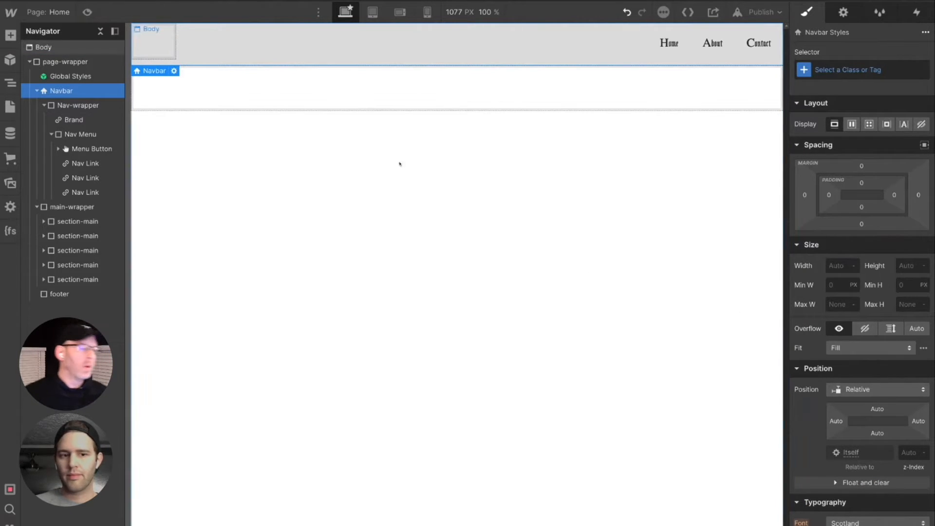
left_click(59, 106)
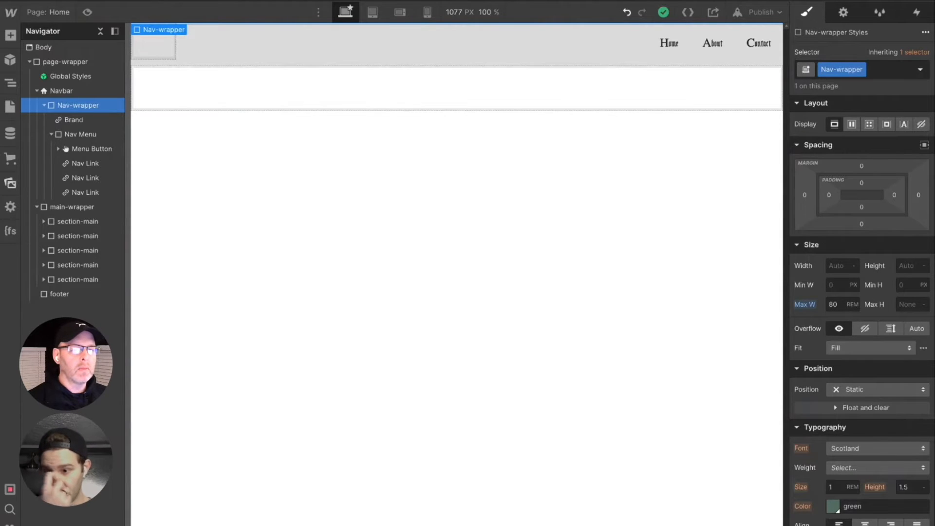
- Duplicate the section-main class on the first section in main-wrapper and name the copy section-header
left_click(78, 221)
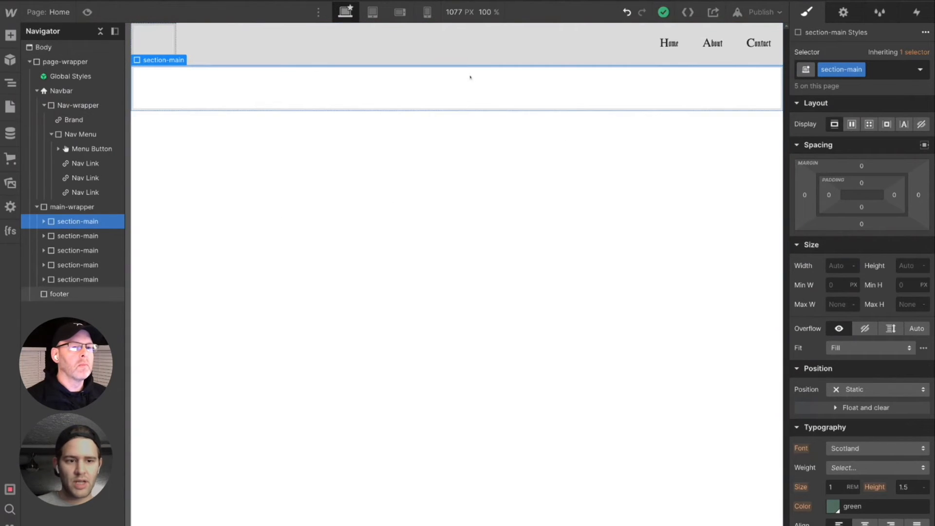
left_click(861, 71)
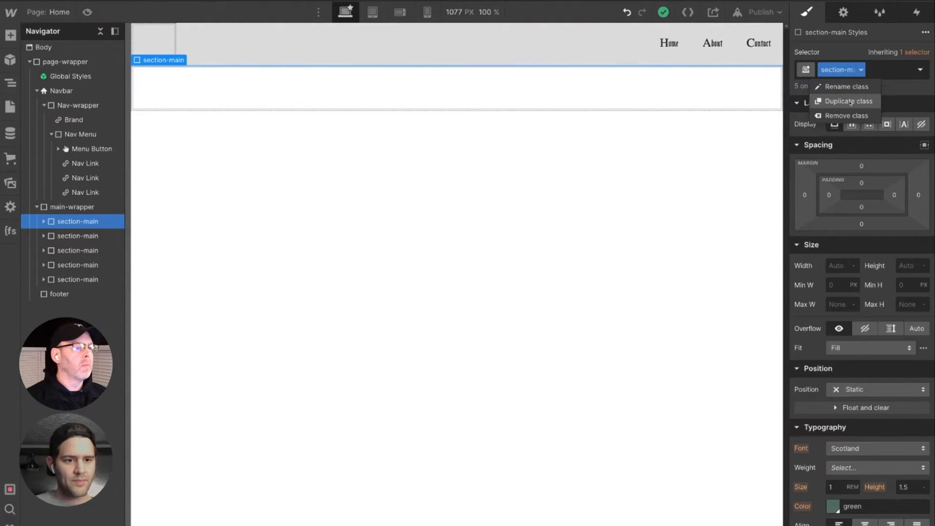
left_click(850, 102)
double_click(873, 70)
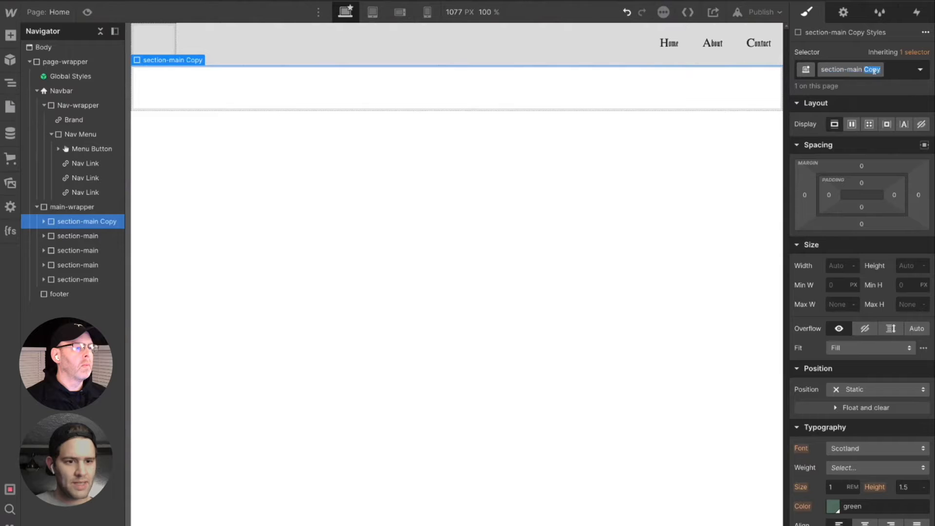
key("BackSpace")
key("BackSpace")
key("BackSpace")
key("BackSpace")
key("BackSpace")
key("BackSpace")
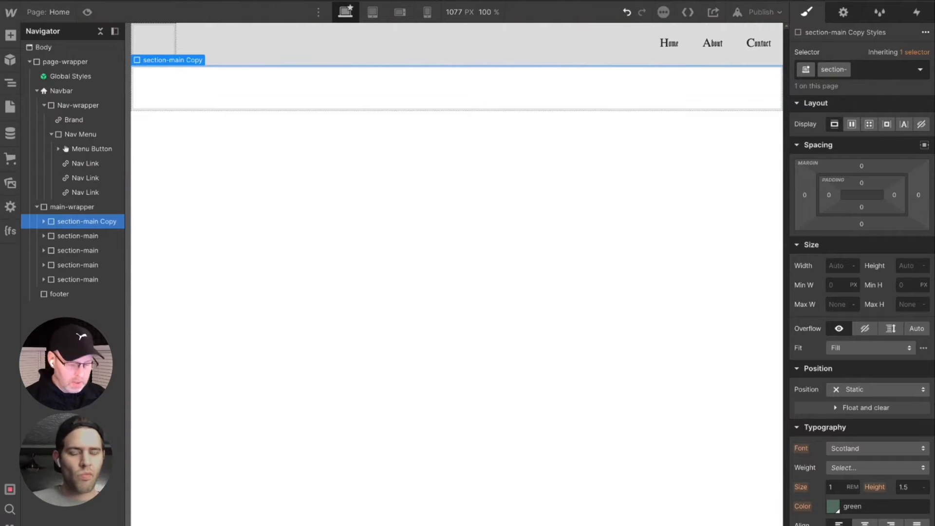
type("header")
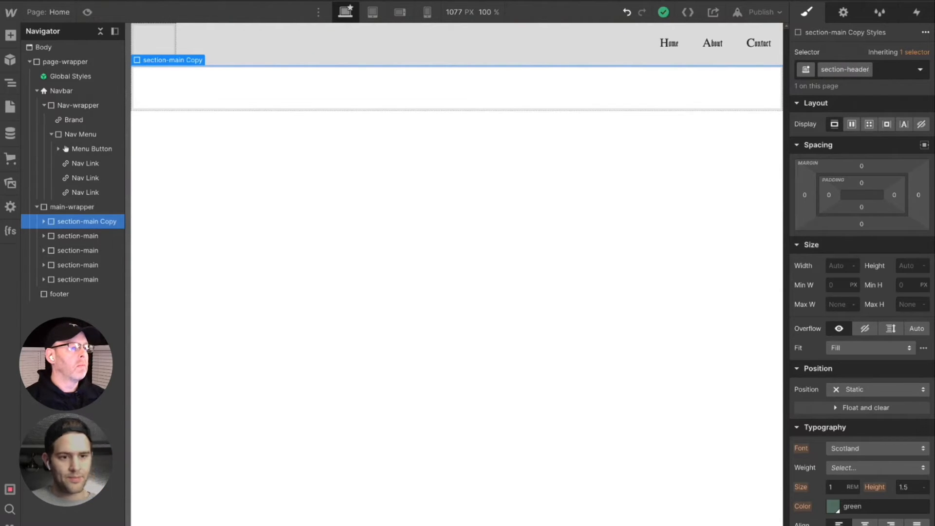
key("Return")
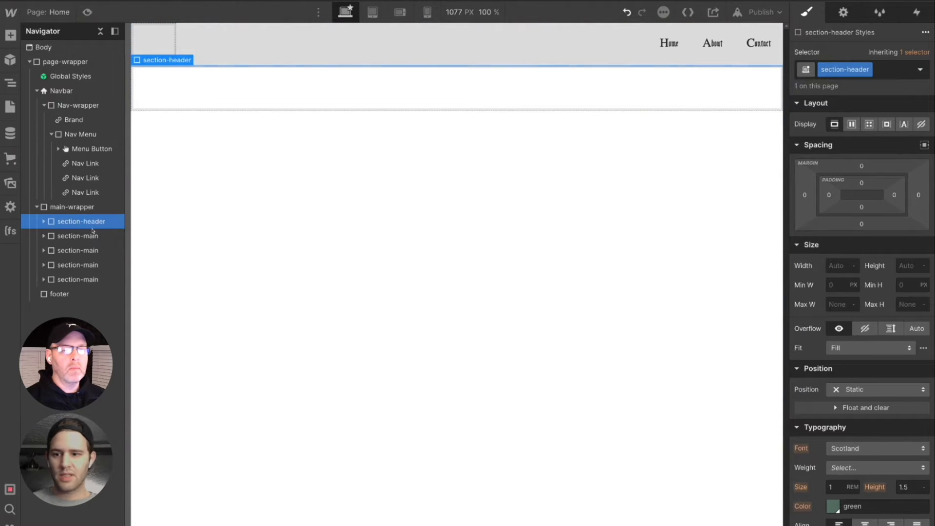
- Duplicate the section-main class on the second section and name the copy section-map
left_click(93, 240)
left_click(861, 70)
left_click(845, 102)
type("section-map")
key("Return")
- Give the third and fourth sections duplicated classes named section-newspaper and section-nfts
left_click(92, 251)
left_click(861, 69)
left_click(845, 101)
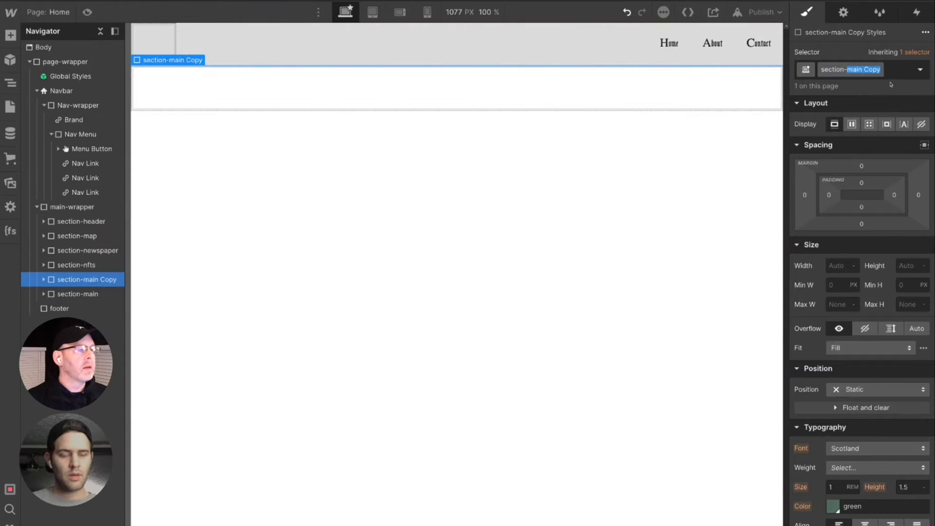
- Name the classes of the remaining sections section-nessie-form, section-origin-story and section-videos, adding sections as needed
type("nessie-form")
key("Return")
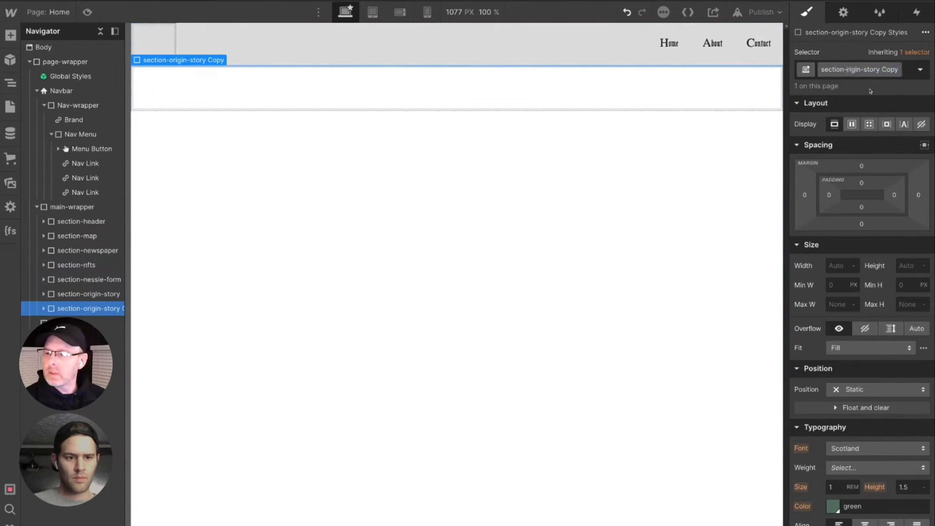
type("videos")
key("Return")
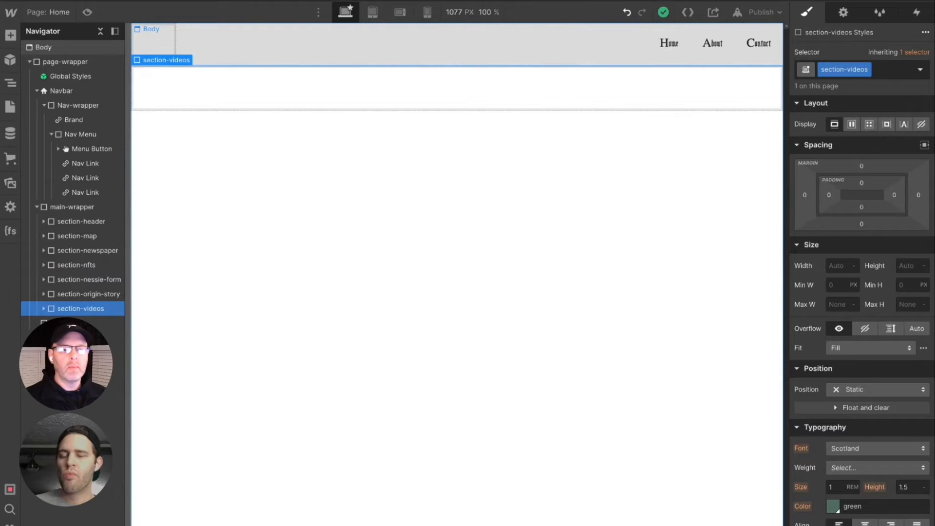
- Add scotland-min.jpeg from the assets as the background image of section-header
left_click(78, 221)
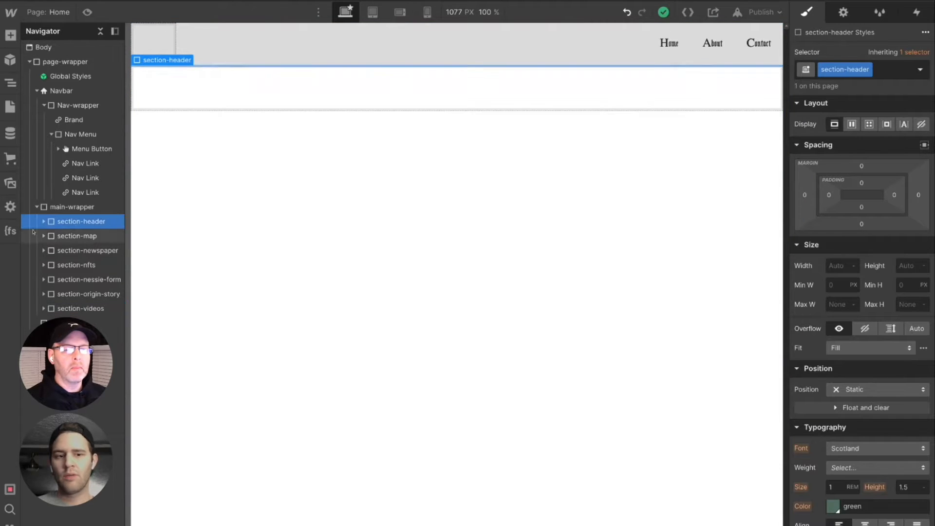
left_click(43, 221)
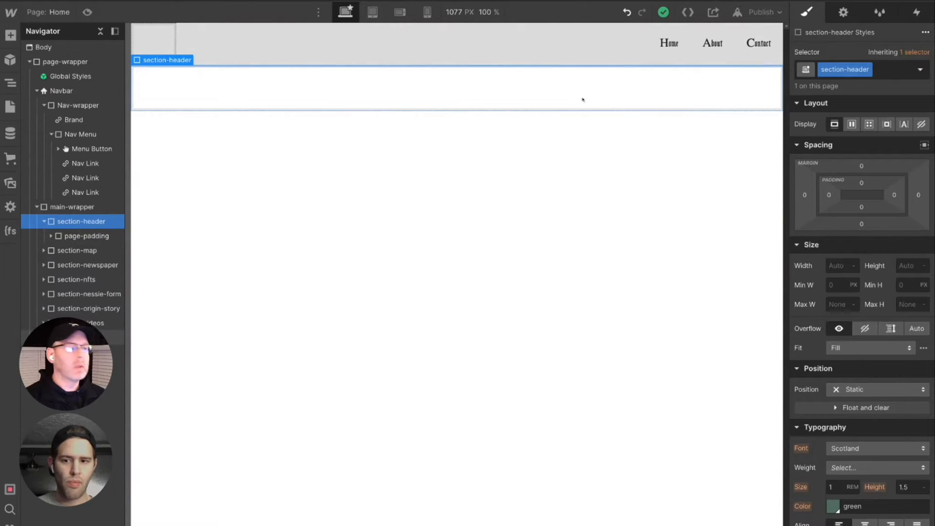
scroll(874, 381, "down", 7)
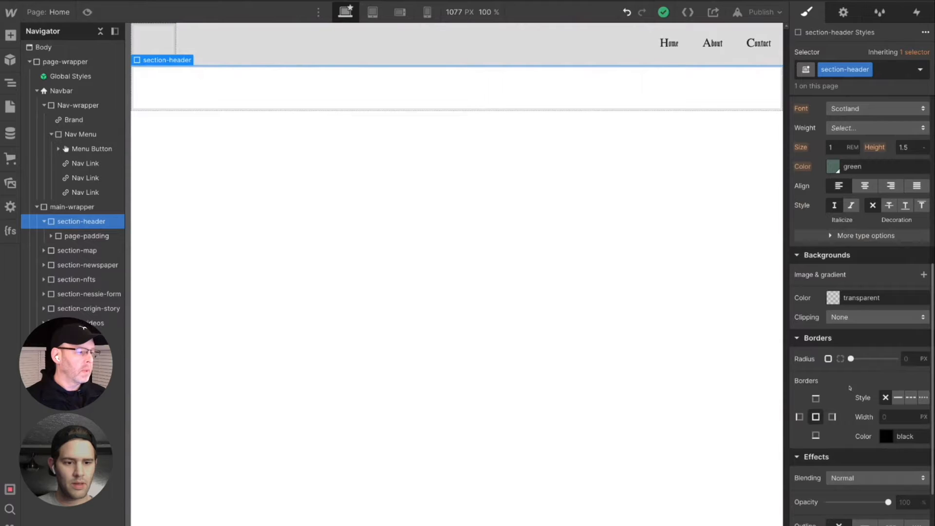
scroll(850, 388, "down", 3)
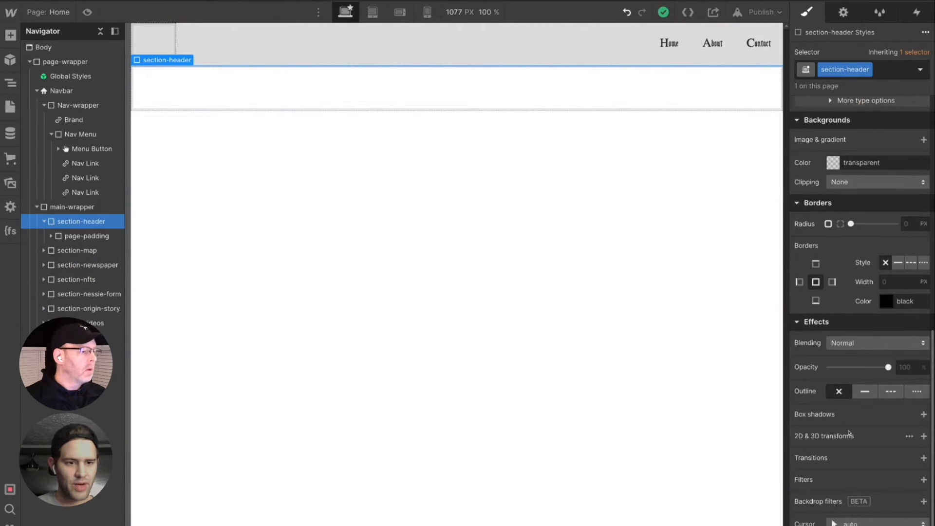
scroll(849, 433, "up", 2)
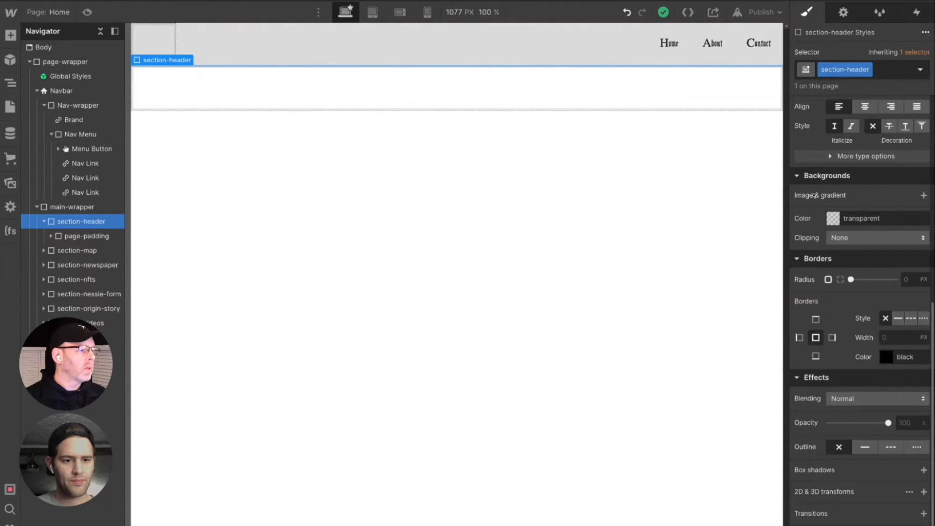
left_click(924, 196)
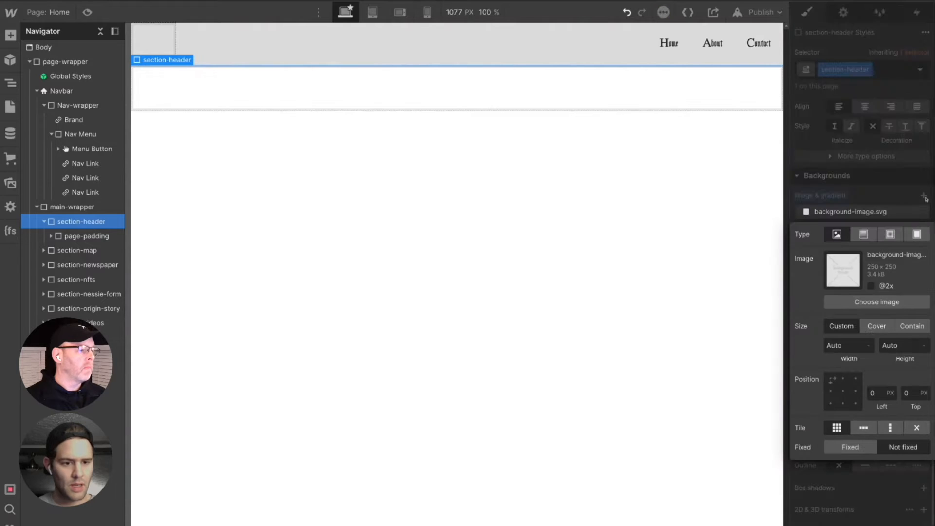
left_click(877, 302)
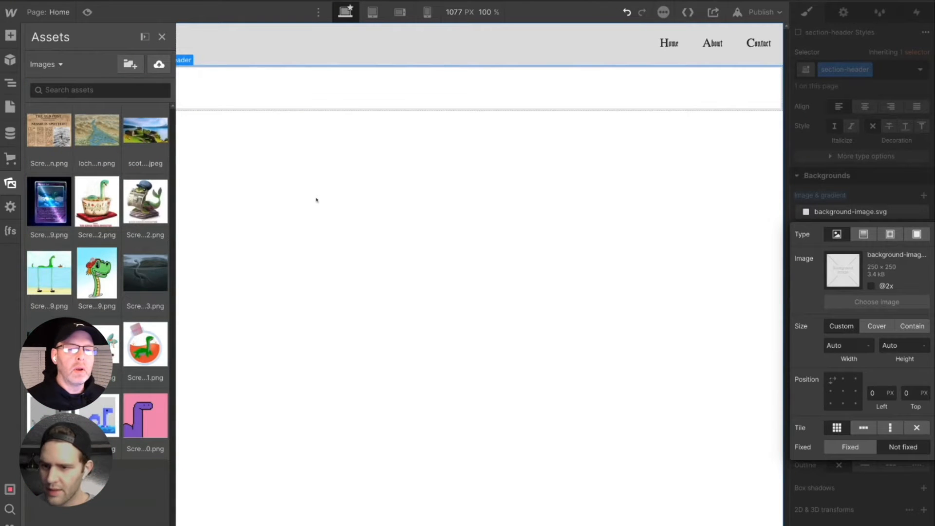
left_click(145, 131)
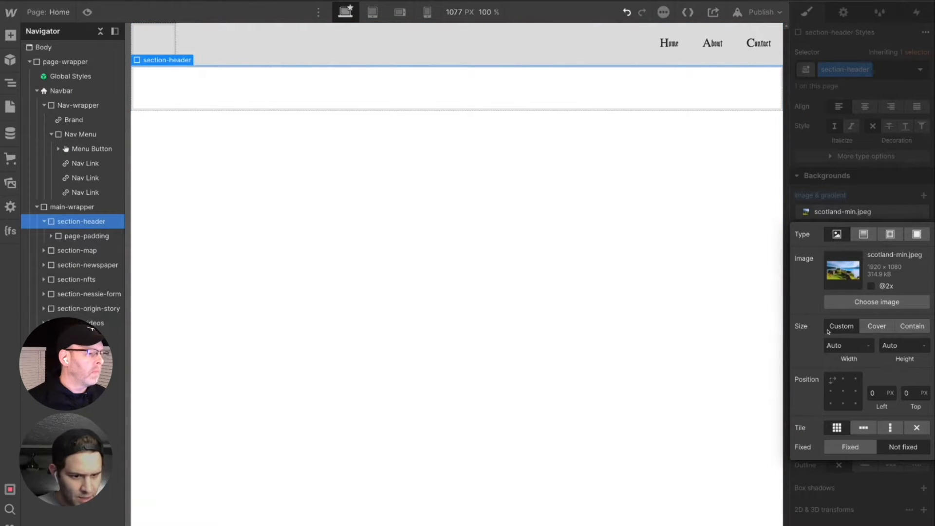
- Set section-header's background image to Cover size, centred at 50% left and 50% top, and Fixed
left_click(875, 328)
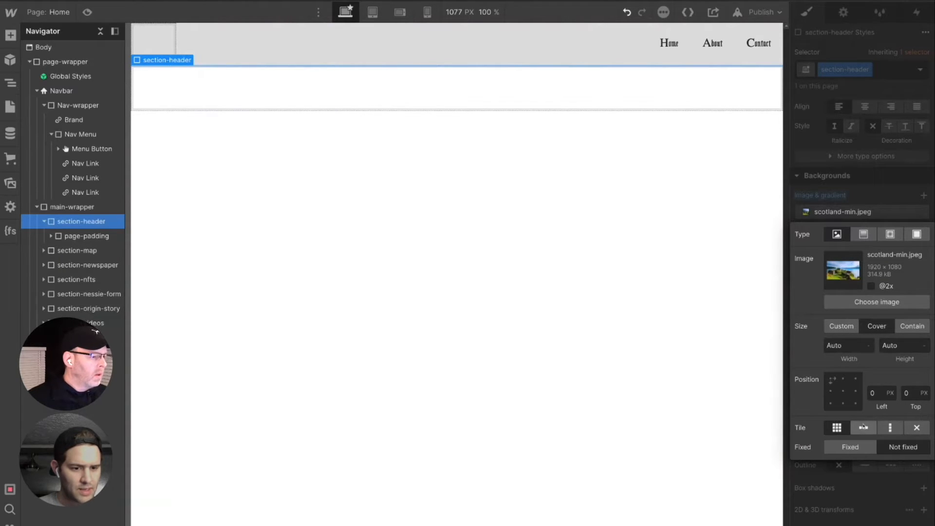
left_click(844, 392)
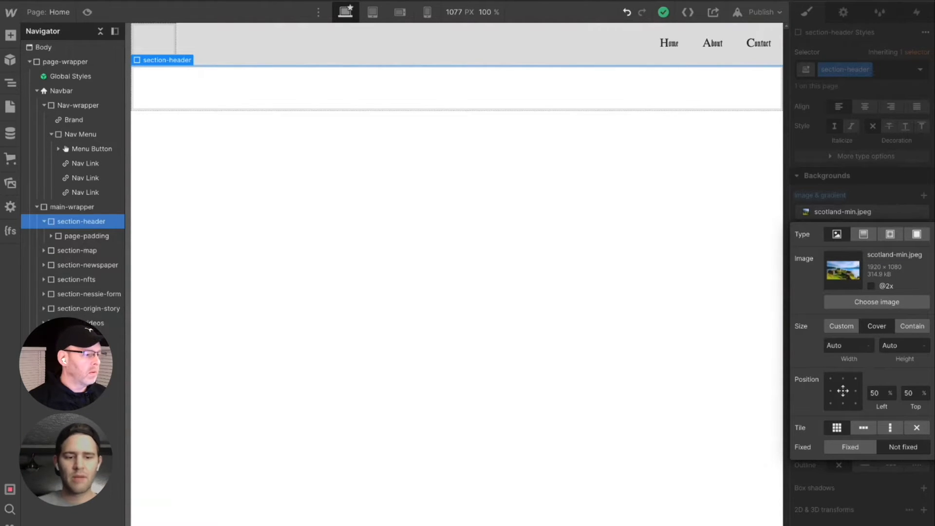
left_click(854, 447)
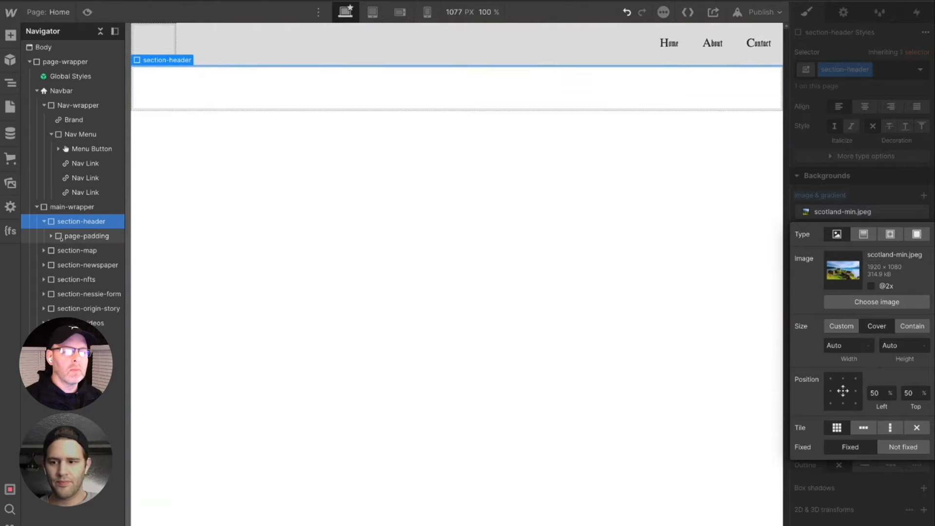
left_click(69, 252)
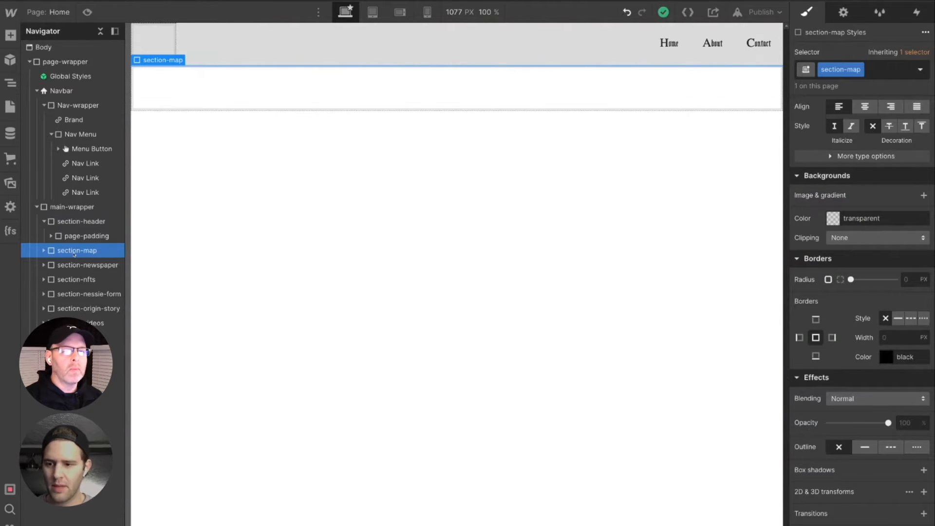
- Set the minimum height of section-header to 50 VH
left_click(77, 223)
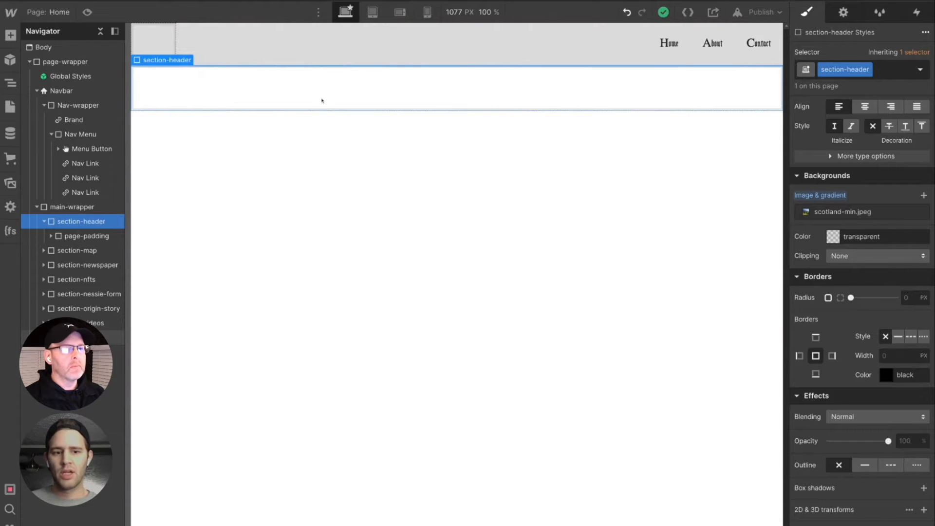
scroll(847, 277, "up", 2)
scroll(847, 277, "up", 5)
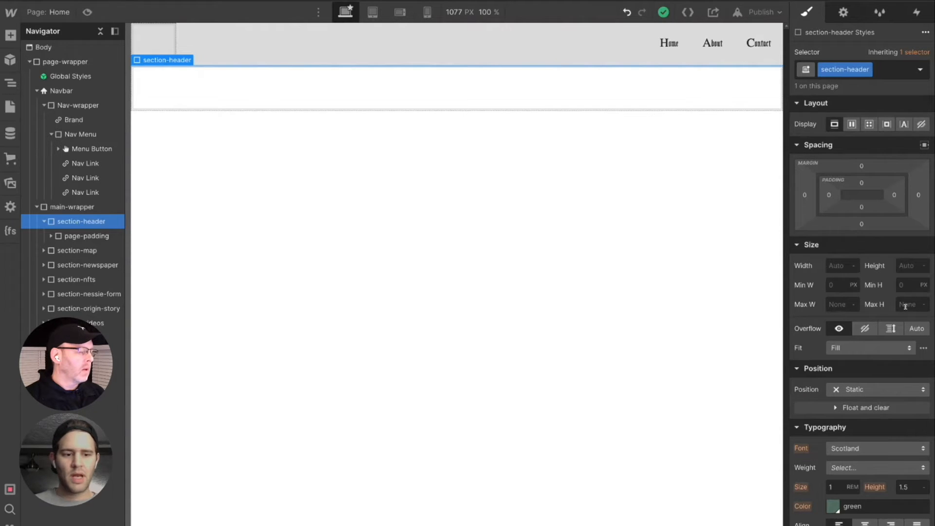
left_click(912, 286)
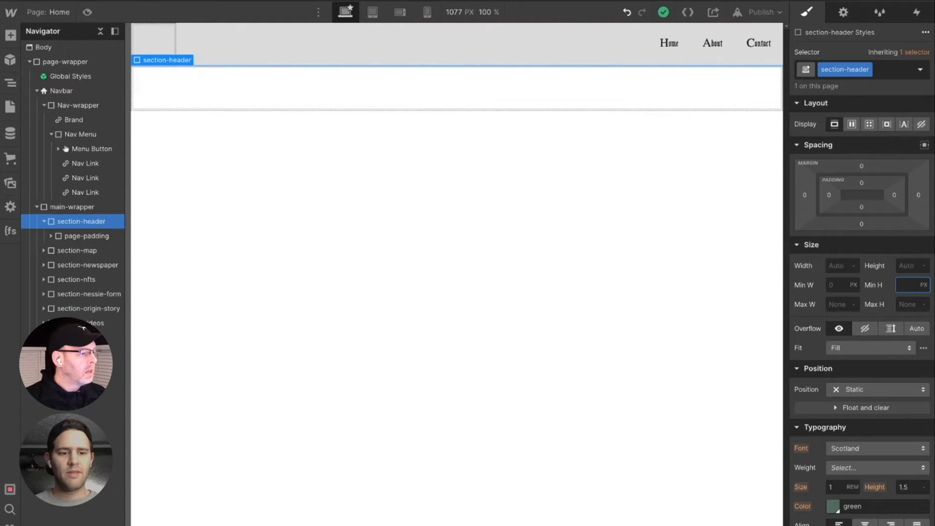
type("50VH")
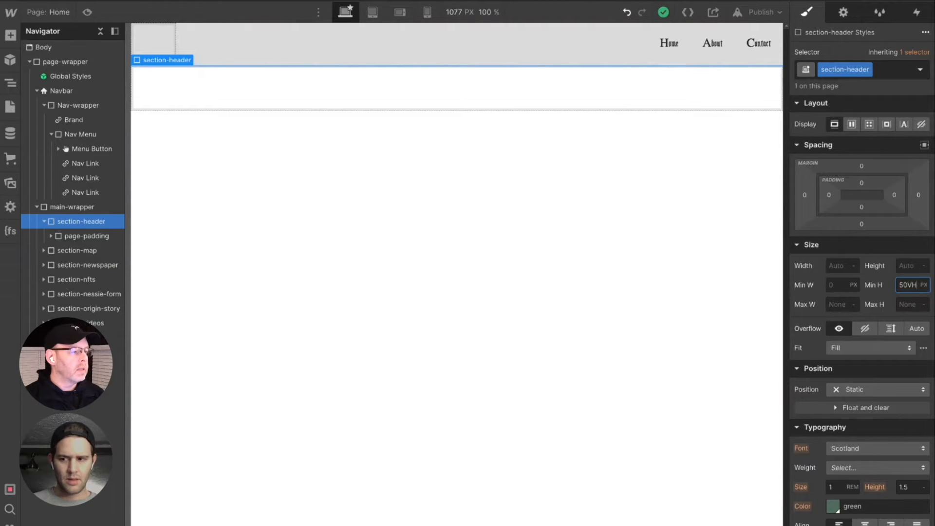
key("Return")
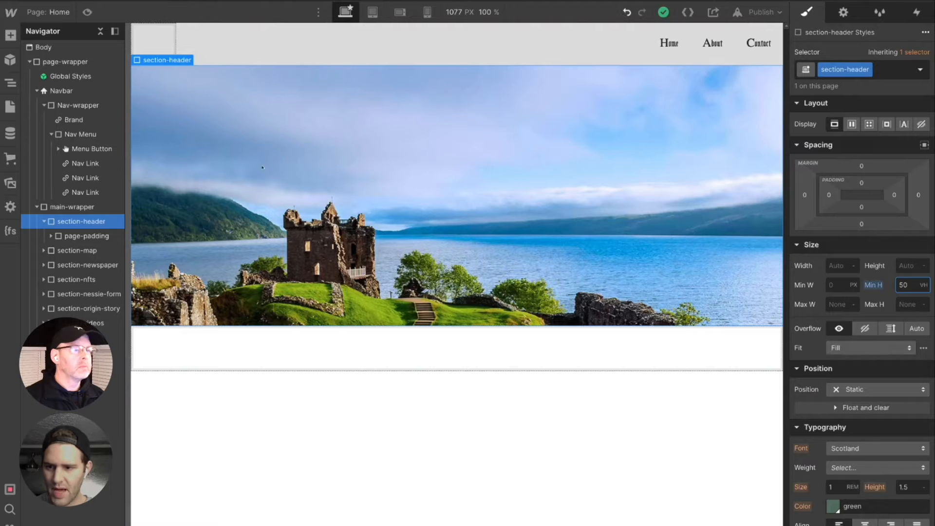
- Add a Div Block inside the container-large of section-header
left_click(96, 237)
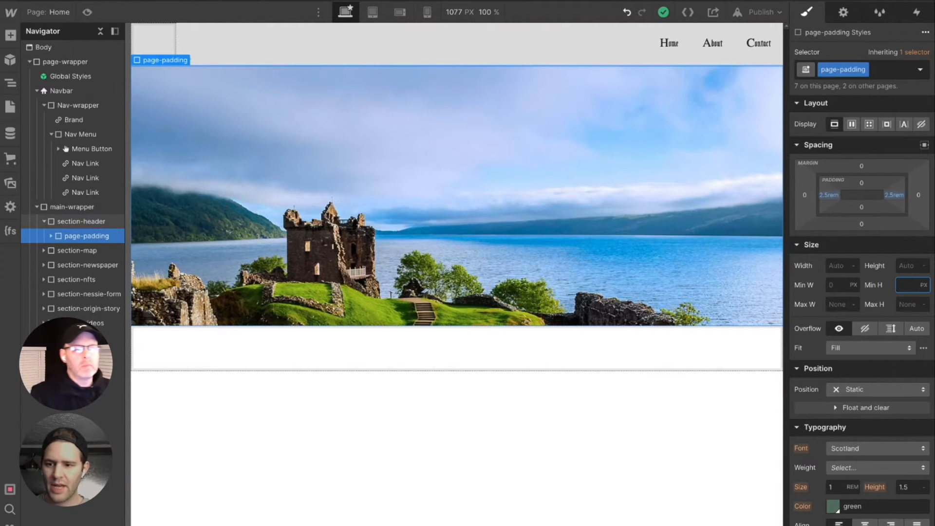
left_click(51, 236)
left_click(88, 251)
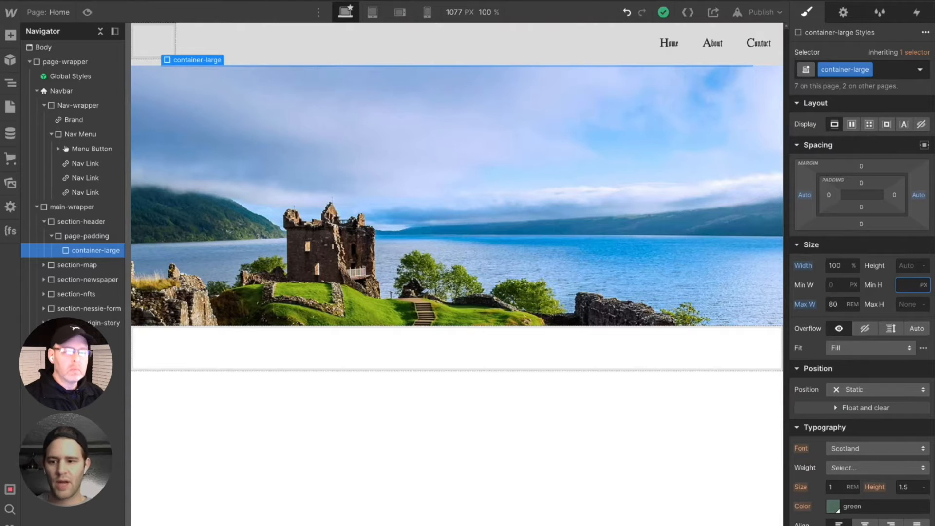
key("ctrl+e")
type("div")
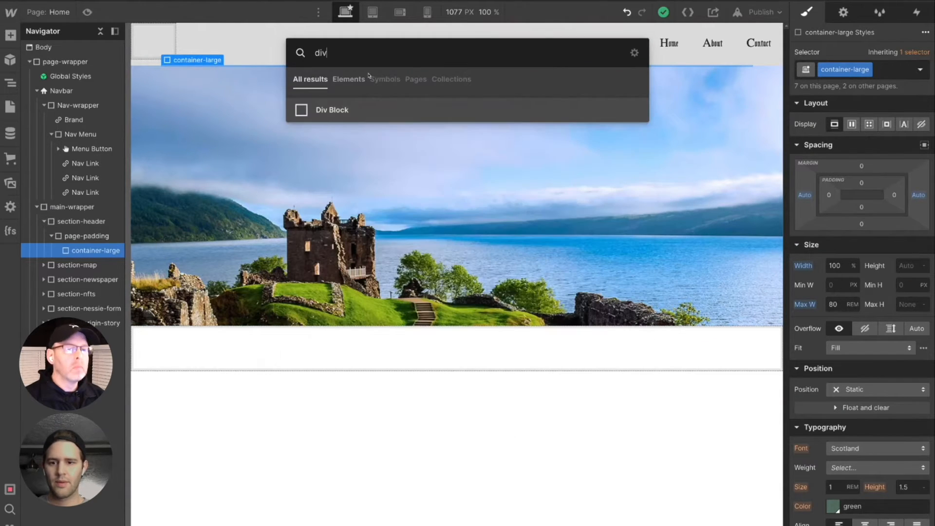
key("Return")
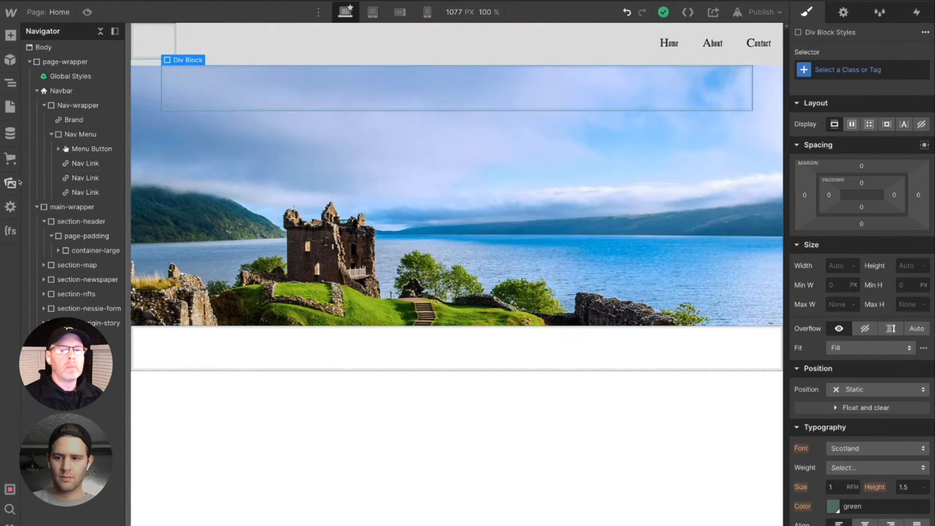
- Add an H1 heading inside the new div block with the text "The NEssie Sighting!"
left_click(14, 43)
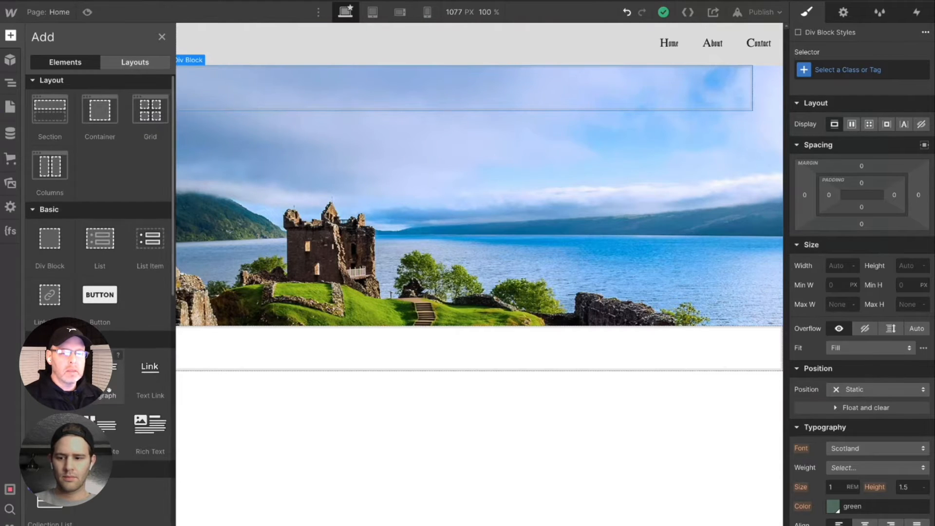
scroll(100, 194, "down", 1)
left_click_drag(50, 337, 315, 94)
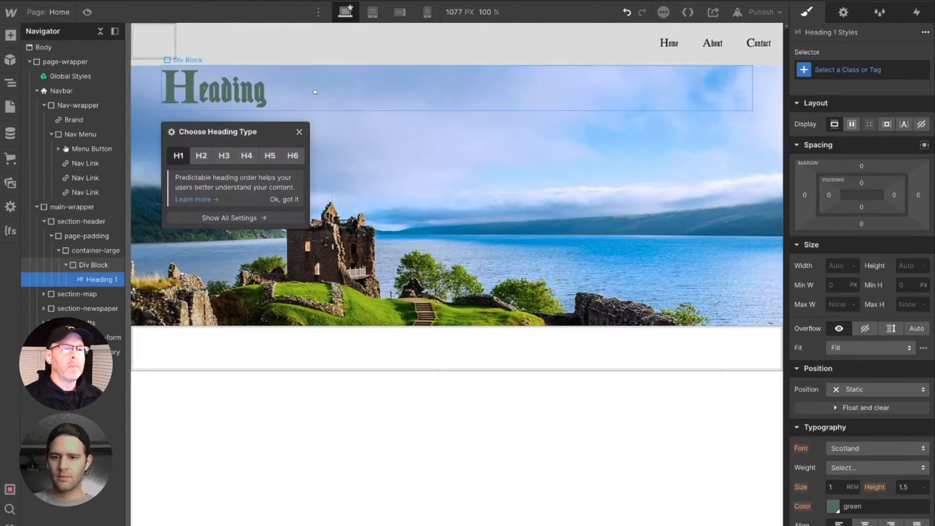
double_click(221, 92)
left_click_drag(287, 91, 173, 89)
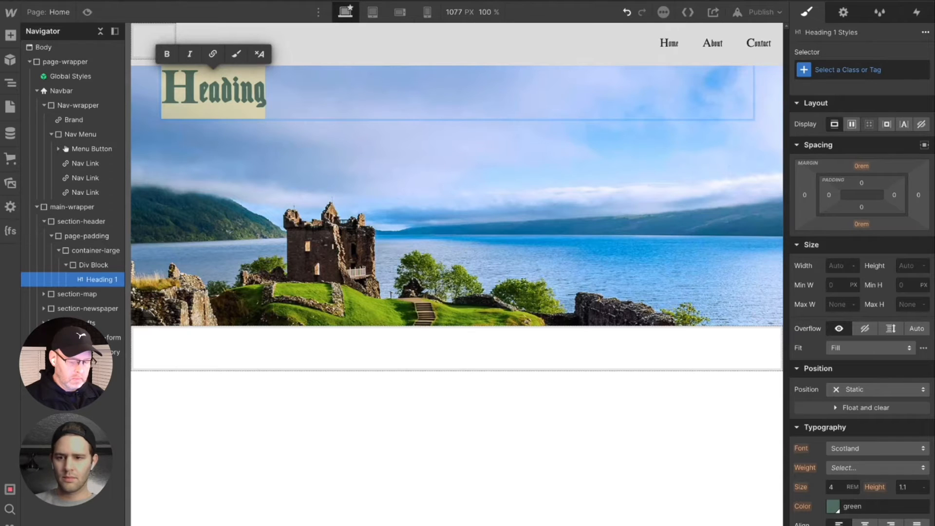
type("The NEss")
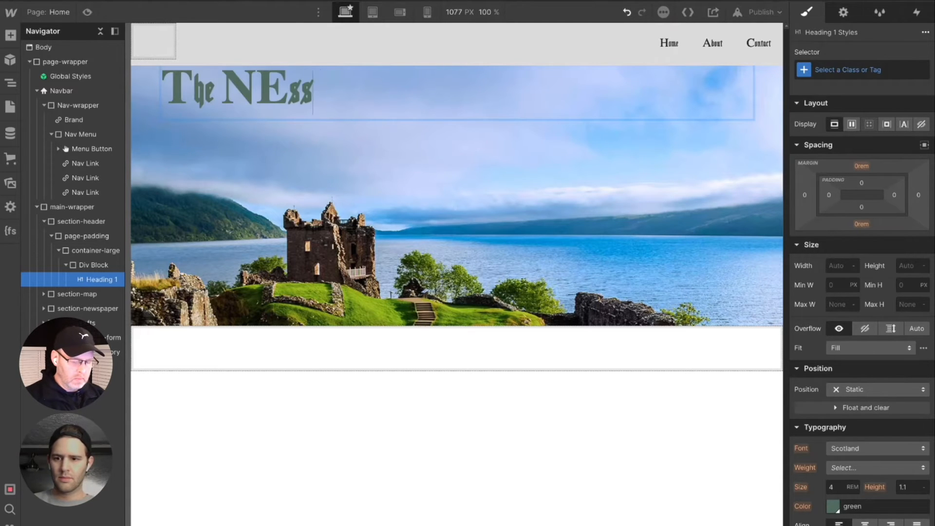
type("ie Sighting")
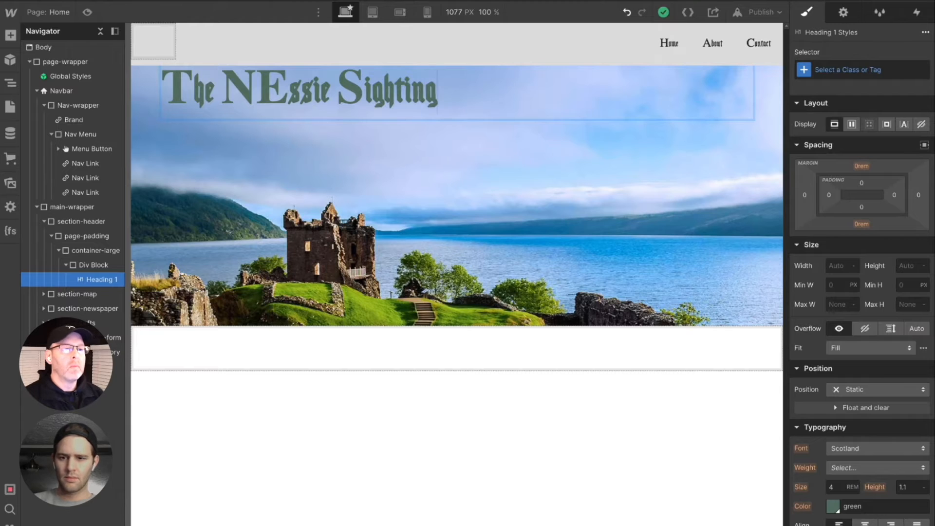
type("!")
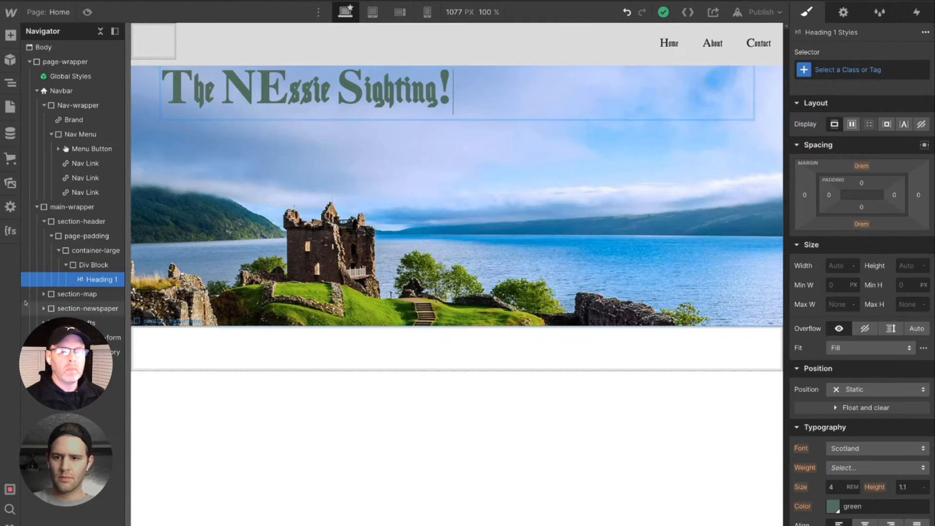
- Try centre text alignment on the div block that holds the heading
left_click(85, 265)
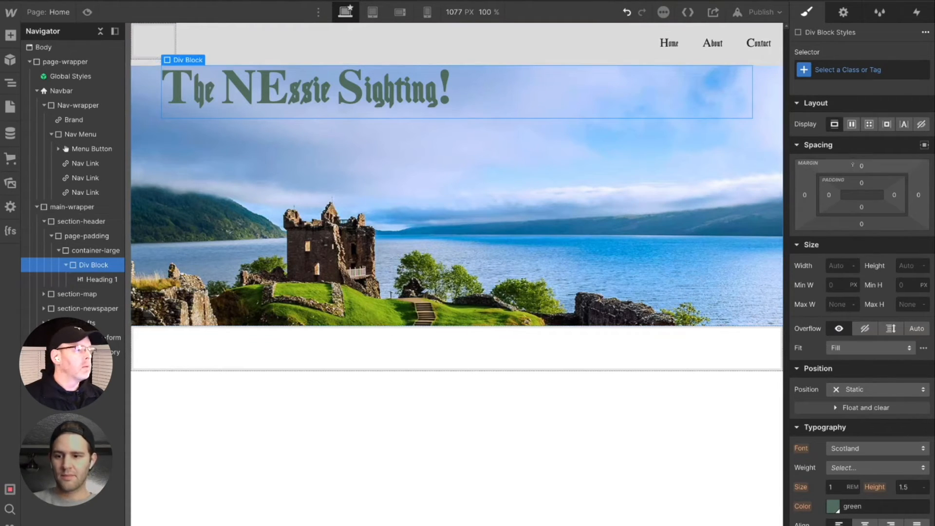
scroll(889, 426, "down", 4)
scroll(889, 426, "down", 7)
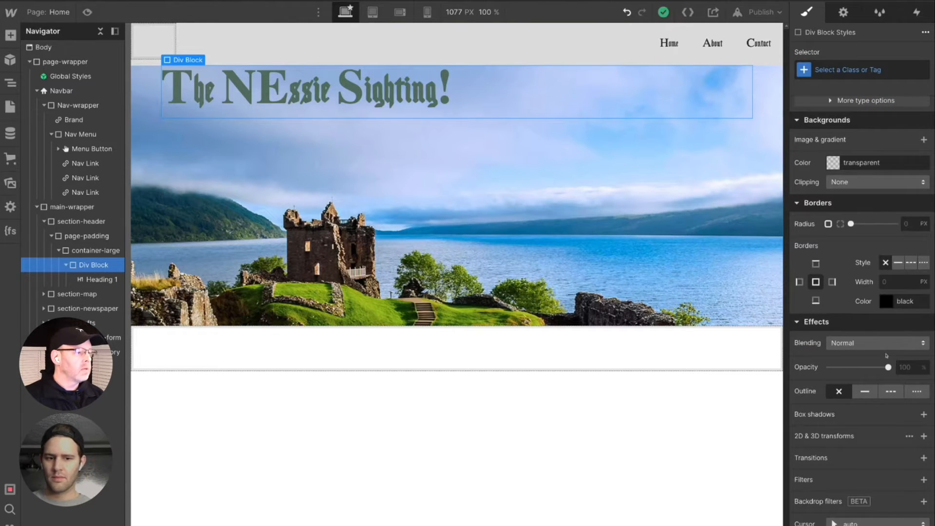
scroll(875, 347, "up", 7)
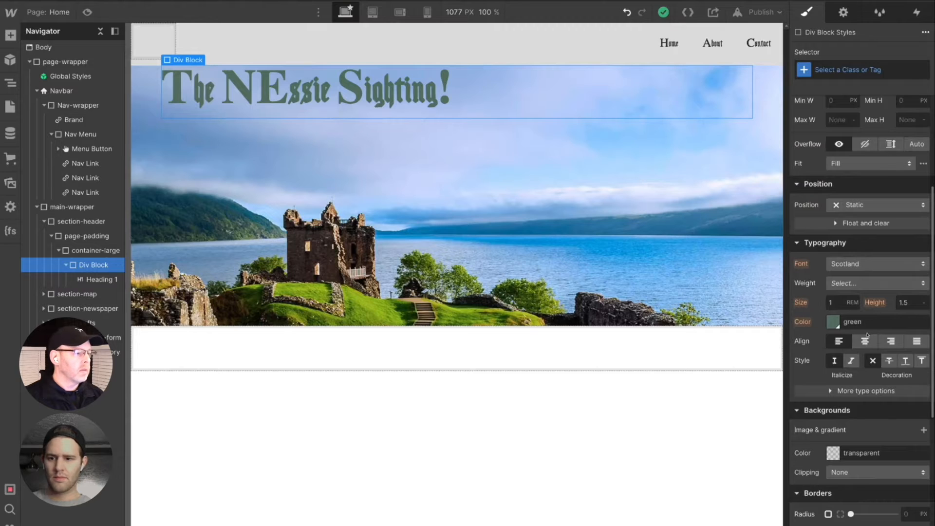
left_click(865, 341)
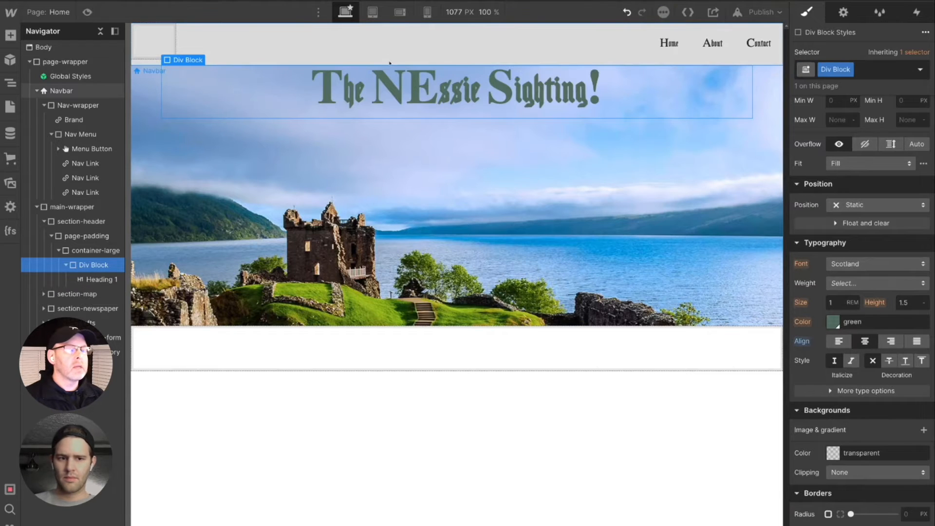
scroll(879, 265, "up", 1)
scroll(879, 264, "up", 3)
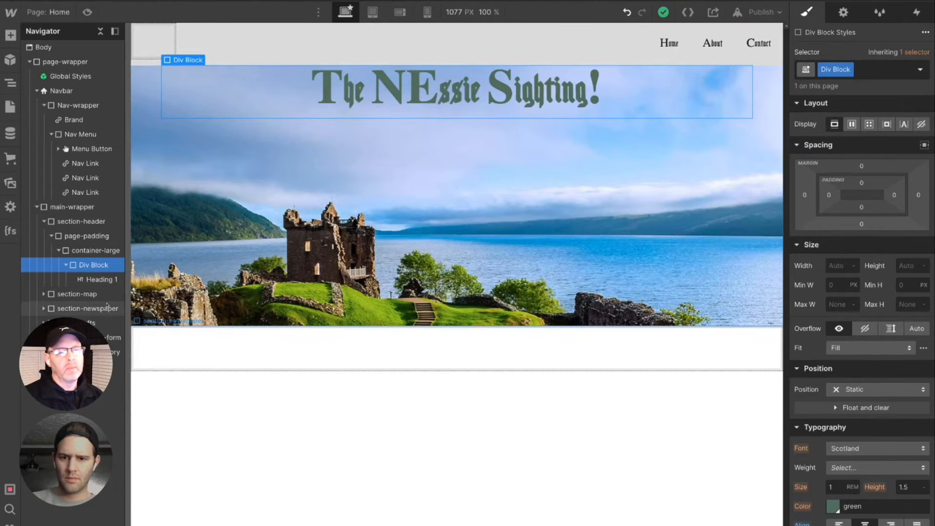
- Undo the centre alignment on the heading's div block, including its automatically created class
left_click(308, 94)
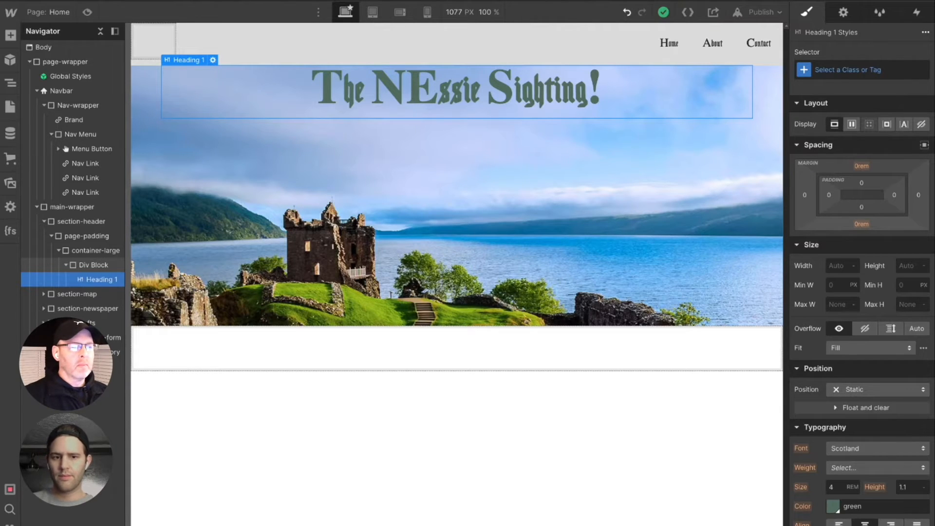
left_click(93, 265)
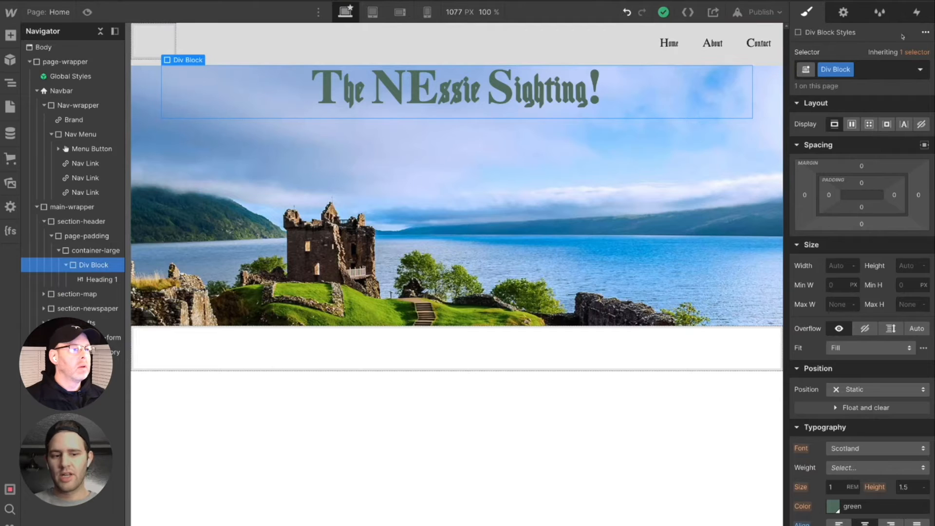
left_click(847, 71)
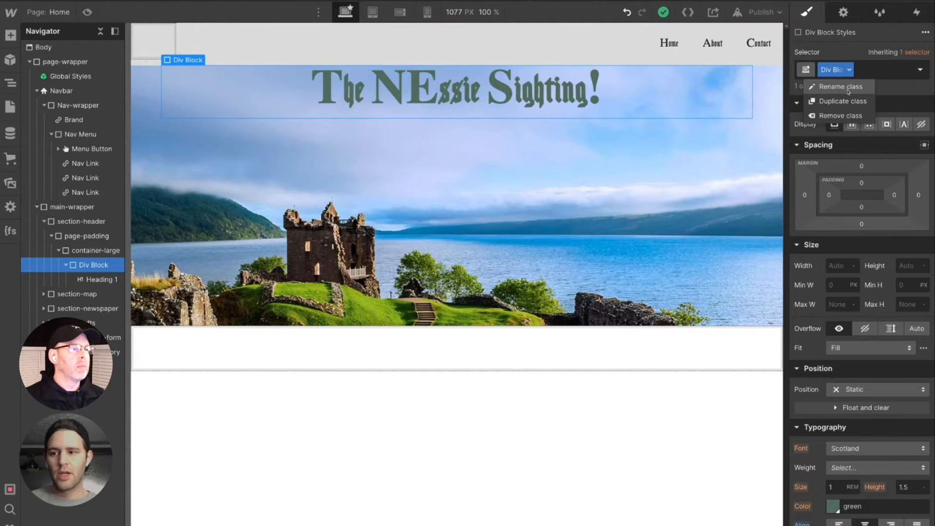
left_click(848, 89)
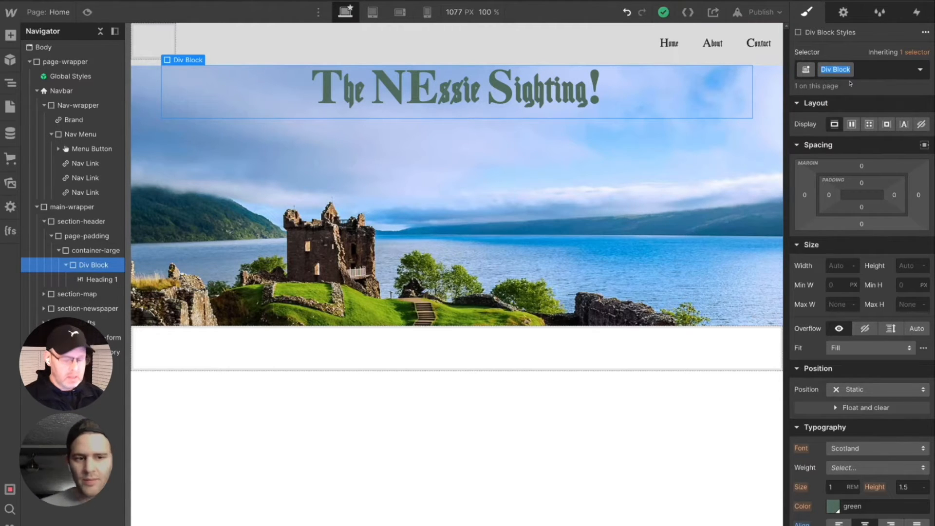
key("Tab")
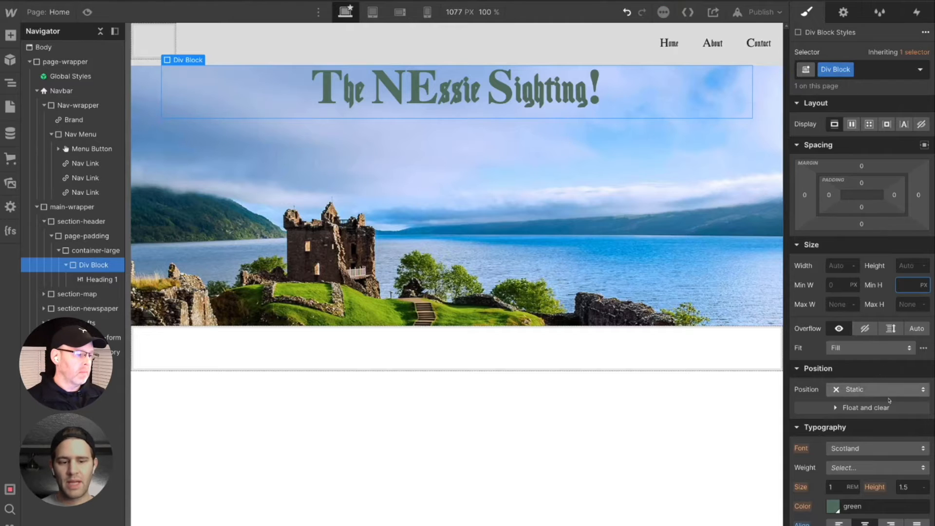
key("ctrl+z")
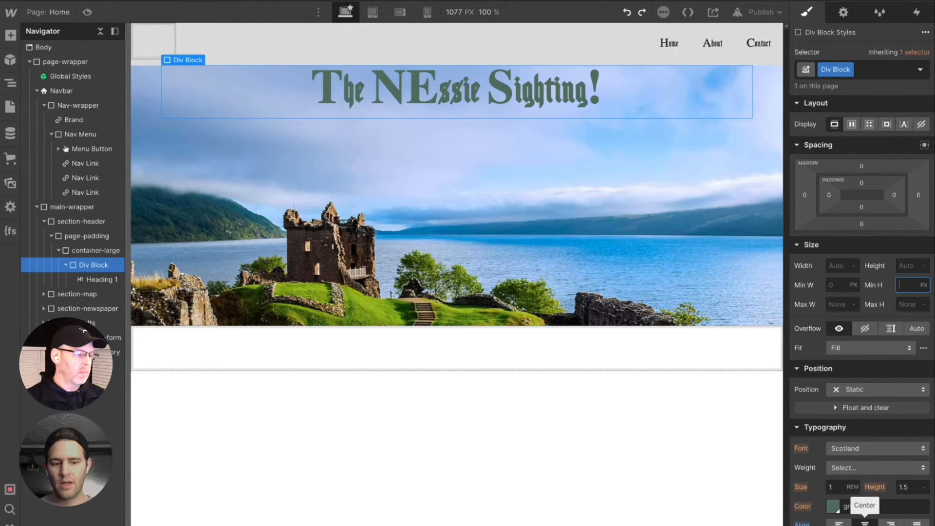
key("ctrl+z")
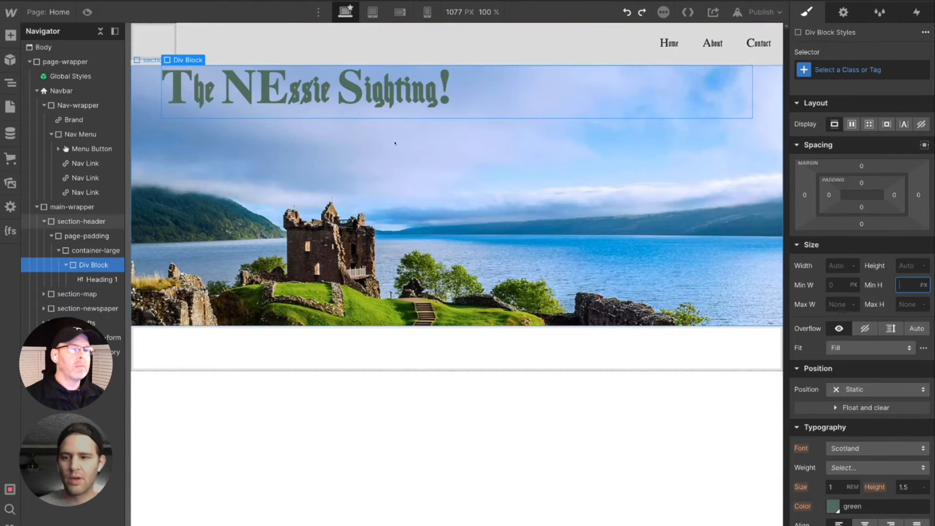
- Give the div block around the heading a new class named header_text-wrapper
left_click(834, 68)
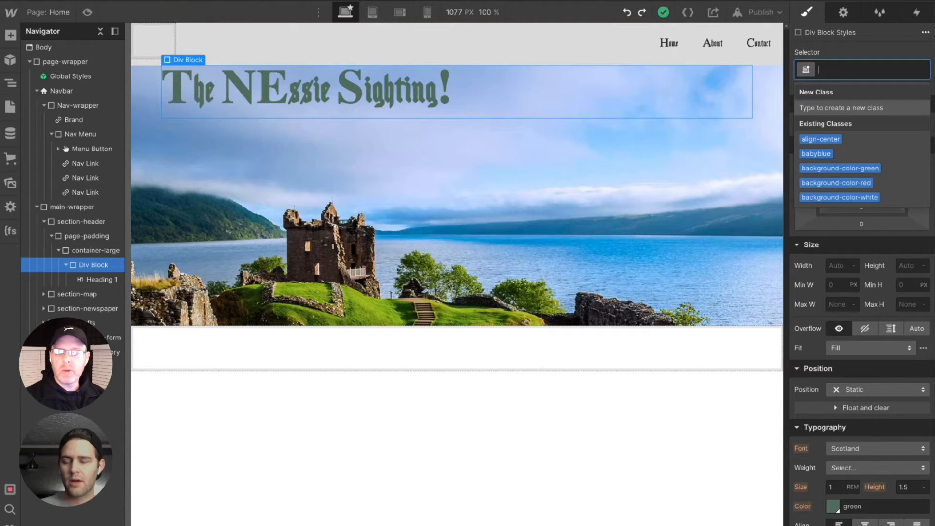
type("he")
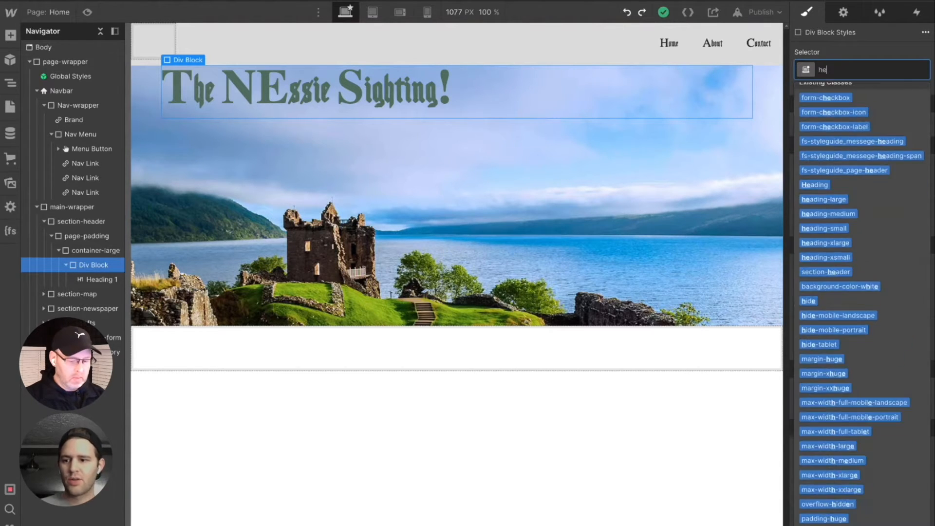
type("ader_")
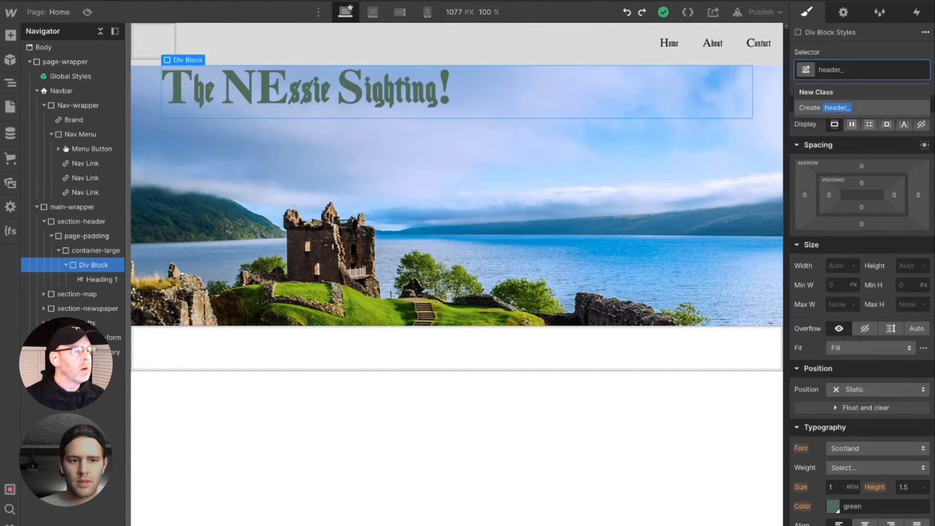
type("text")
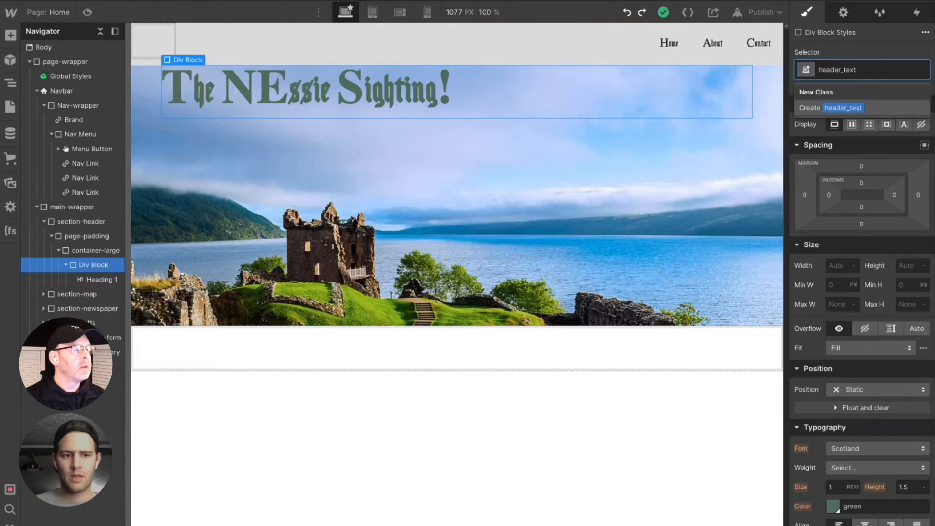
type("-wrapper")
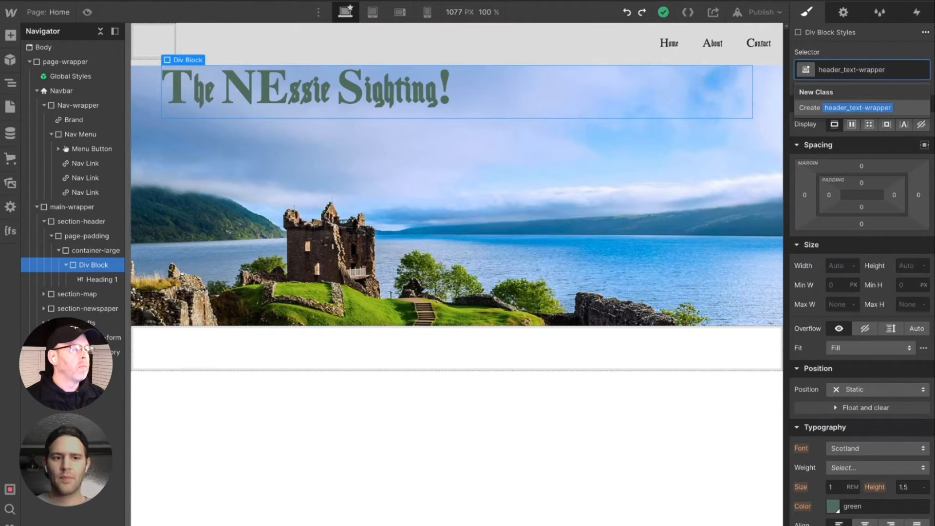
key("Return")
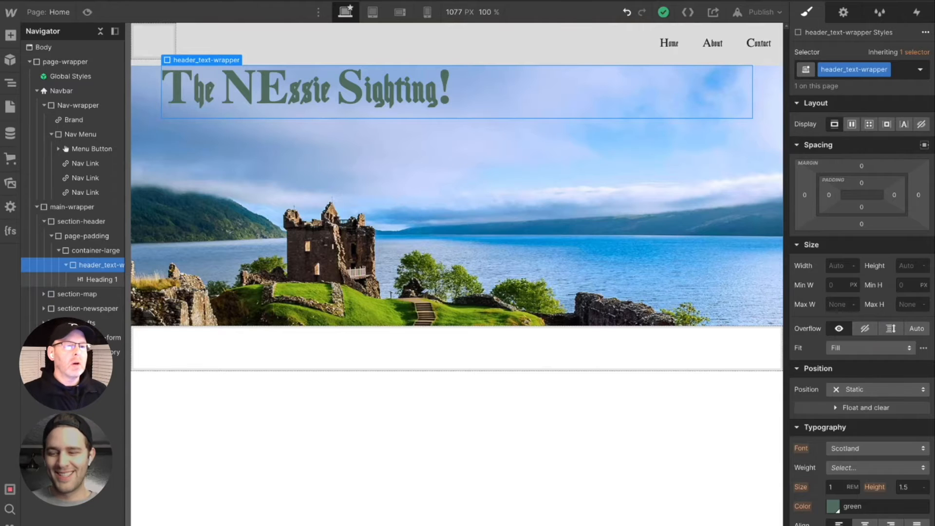
- Correct the capitalisation in the heading so it reads "The Nessie Sighting!"
double_click(276, 90)
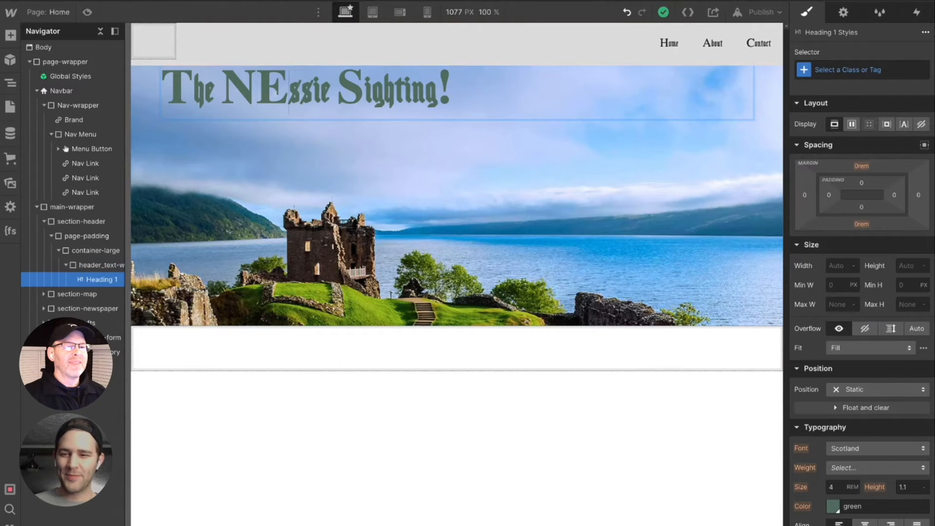
key("BackSpace")
type("e")
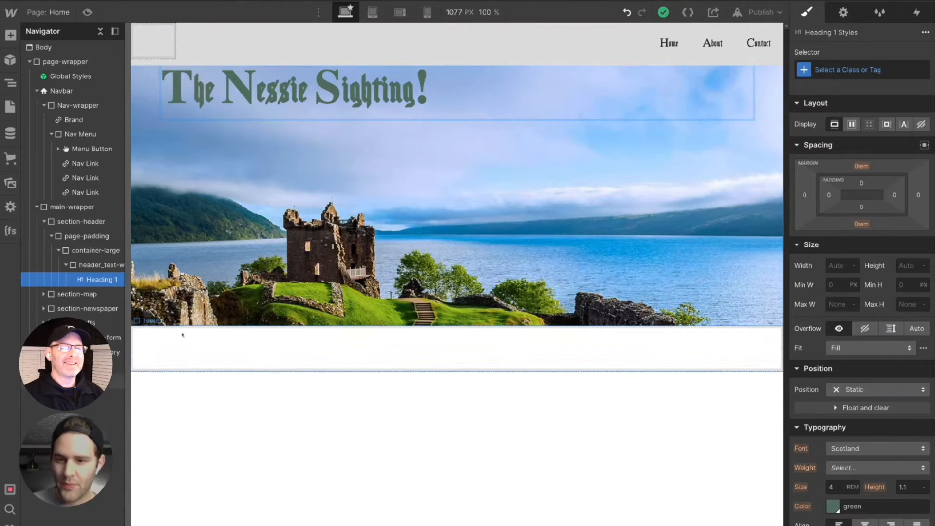
- Try a horizontal flex layout on header_text-wrapper with its children centred in both Align and Justify
left_click(97, 265)
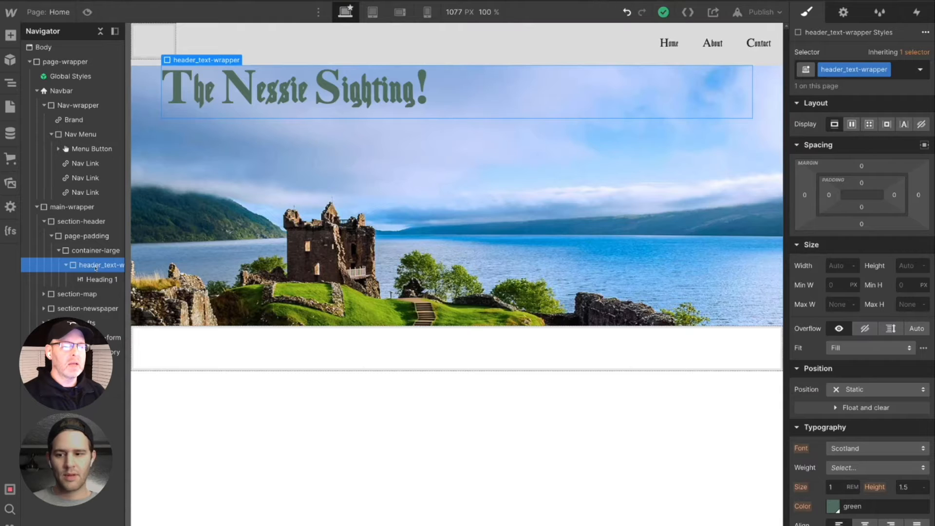
scroll(856, 351, "down", 1)
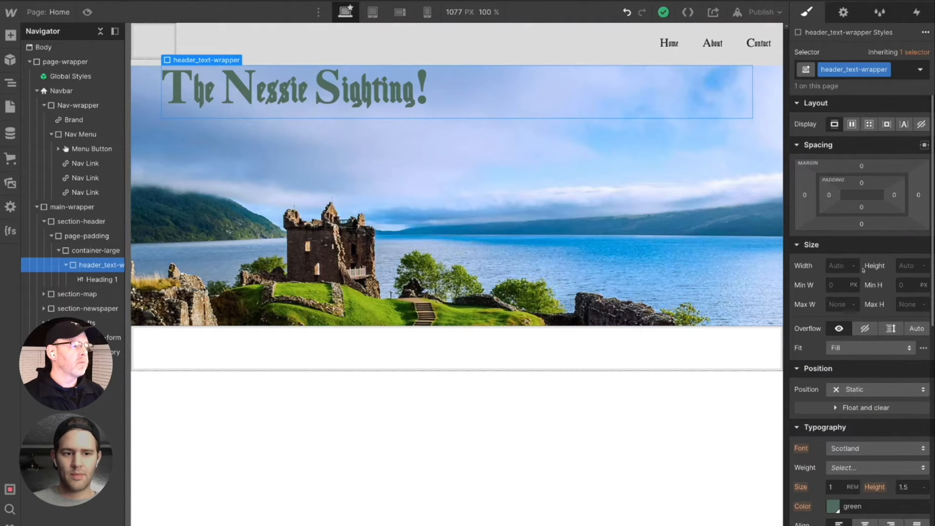
scroll(867, 278, "down", 1)
scroll(870, 284, "down", 5)
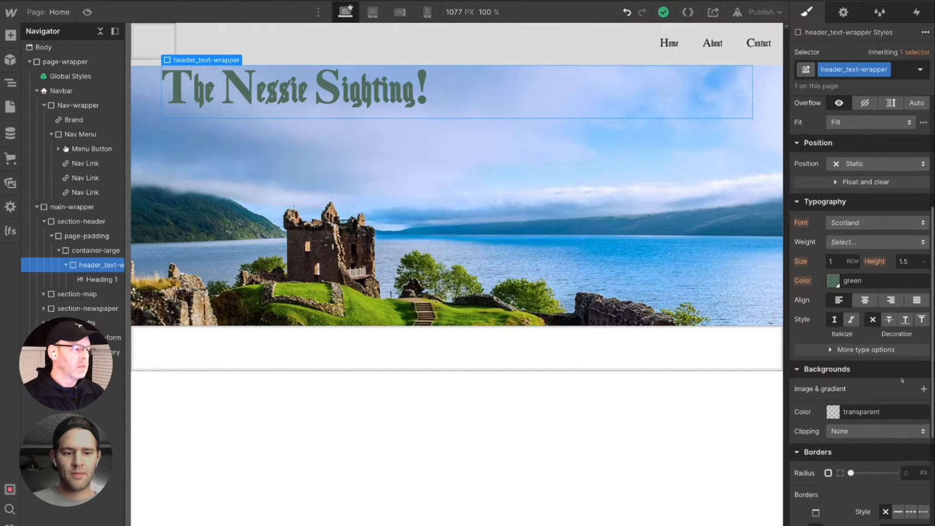
scroll(914, 371, "up", 5)
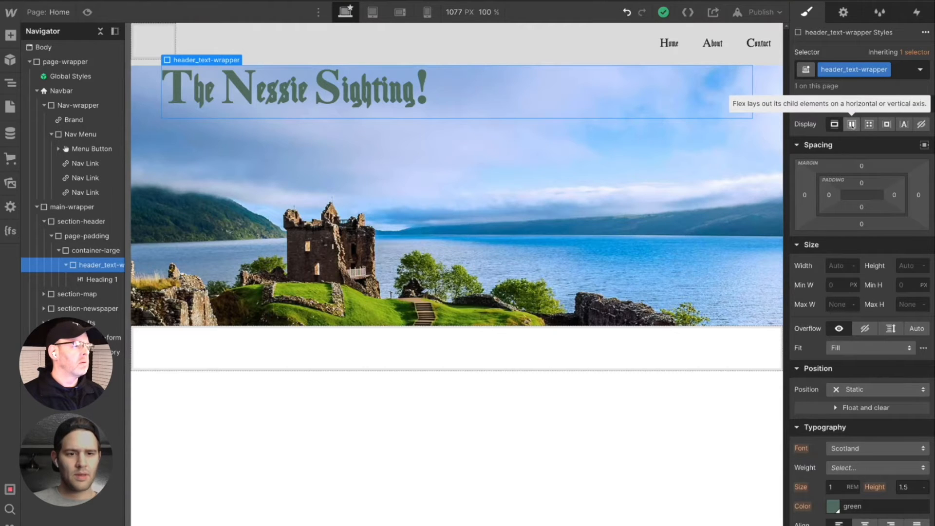
left_click(852, 124)
left_click(852, 125)
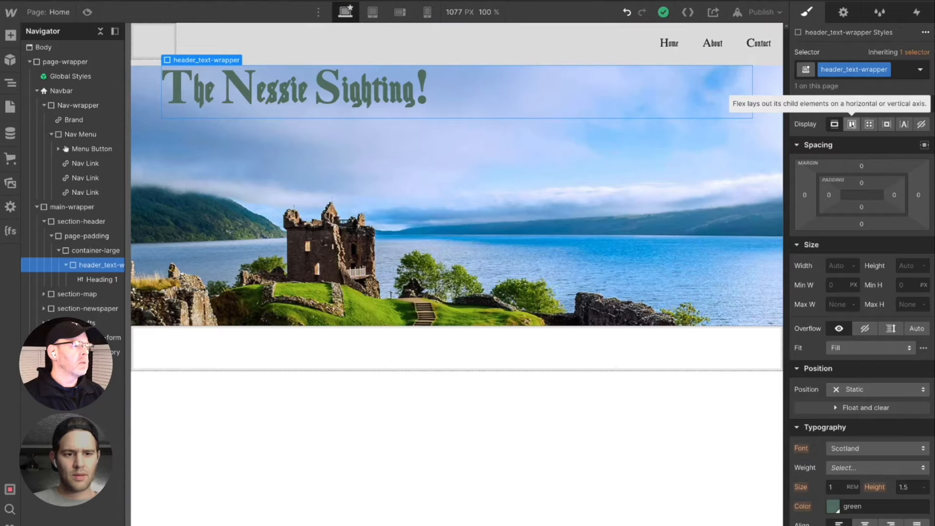
left_click(851, 125)
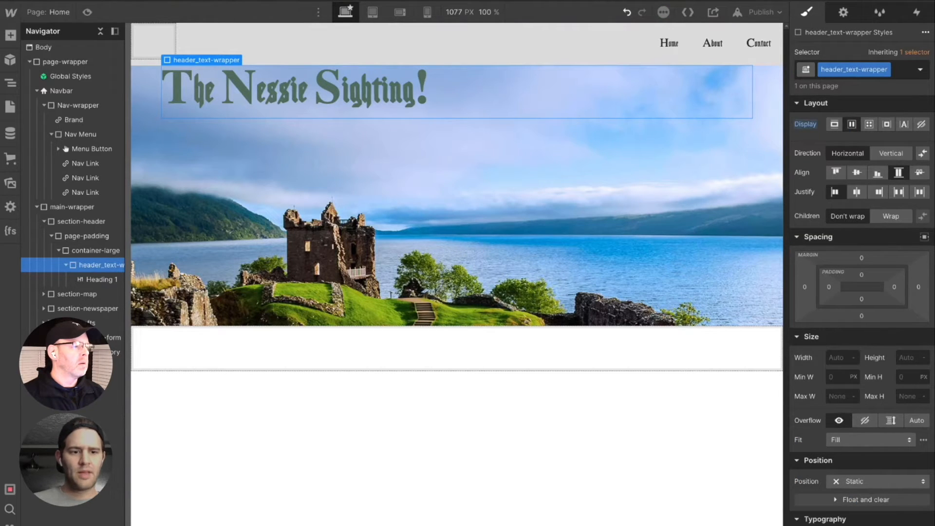
left_click(858, 193)
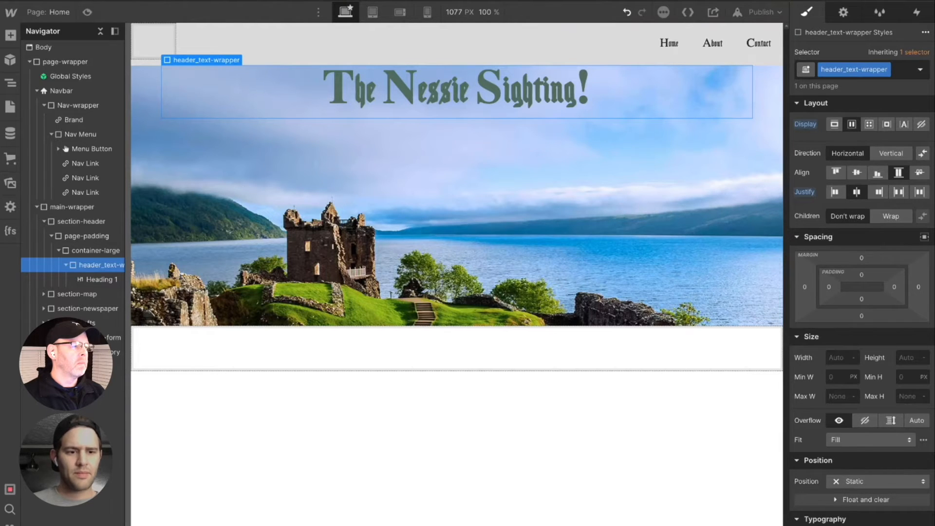
left_click(857, 174)
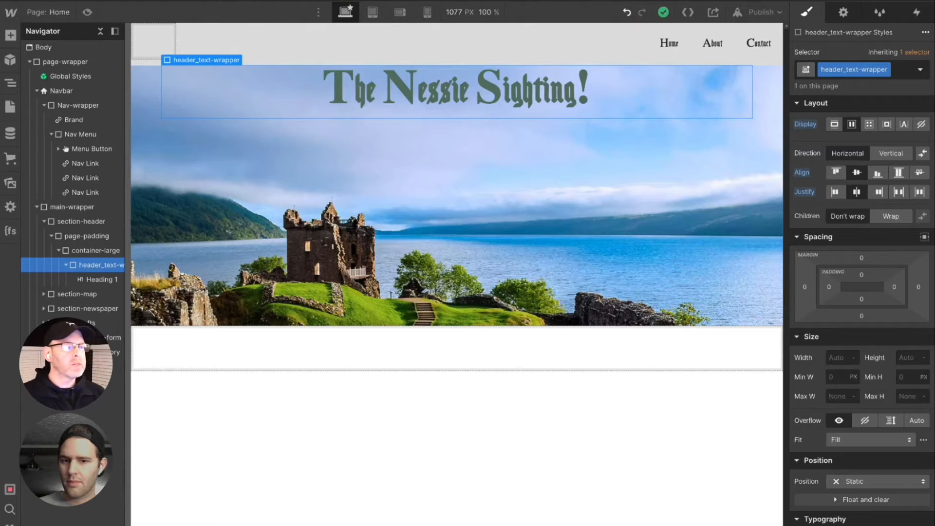
- Try making header_text-wrapper the parent of container-large inside page-padding, with the heading nested in container-large
left_click(95, 250)
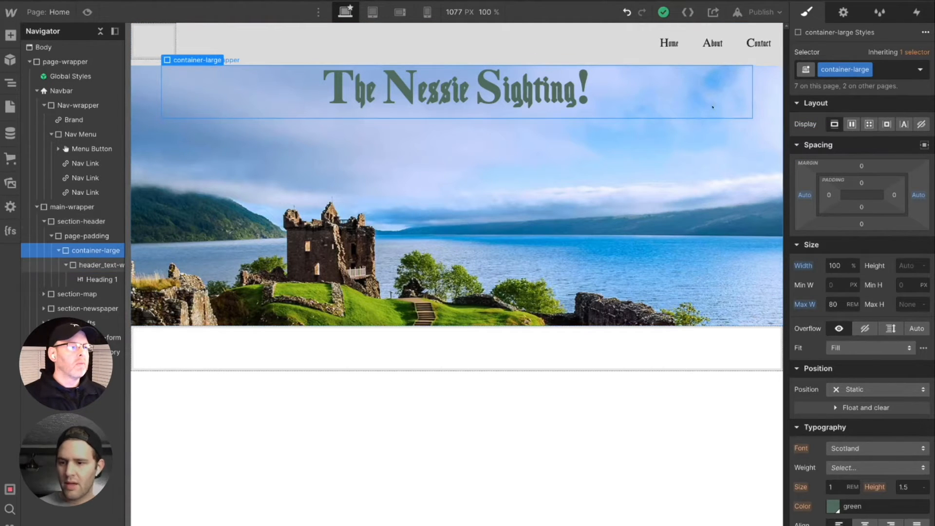
left_click(101, 267)
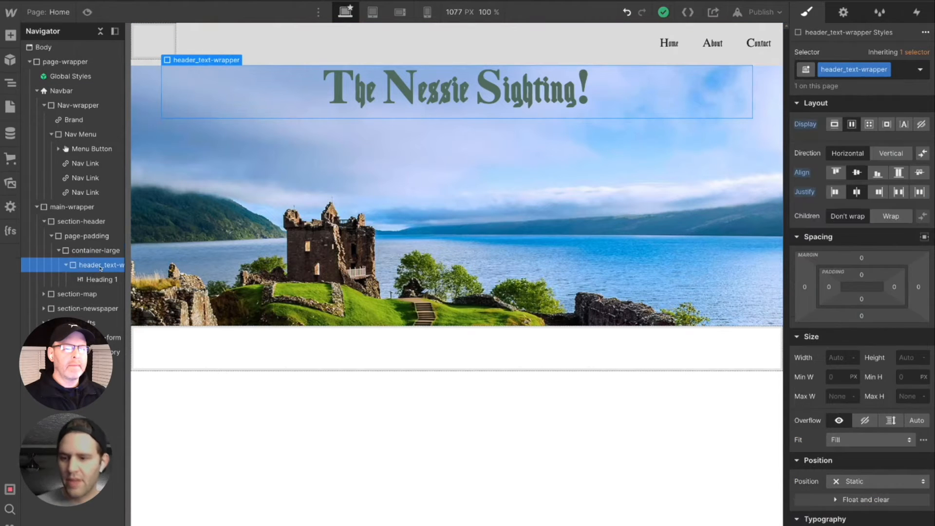
left_click_drag(94, 270, 93, 247)
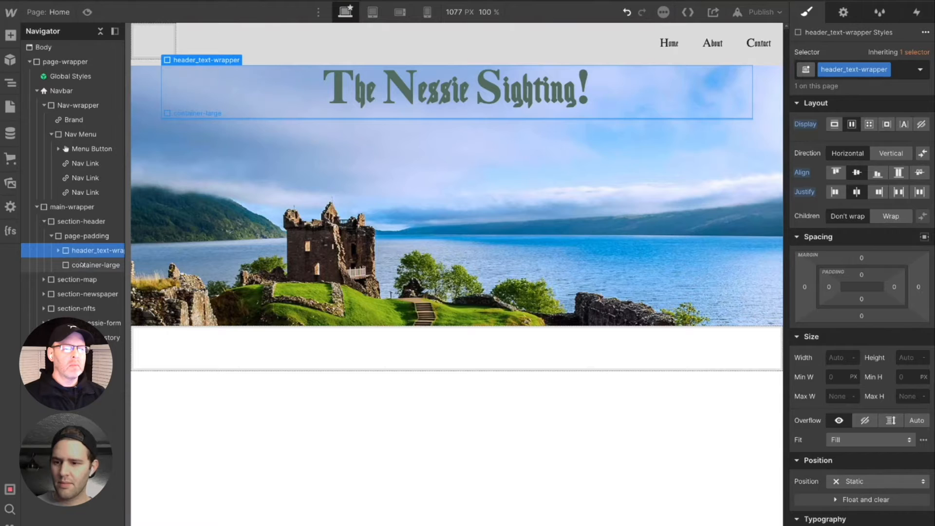
left_click(77, 267)
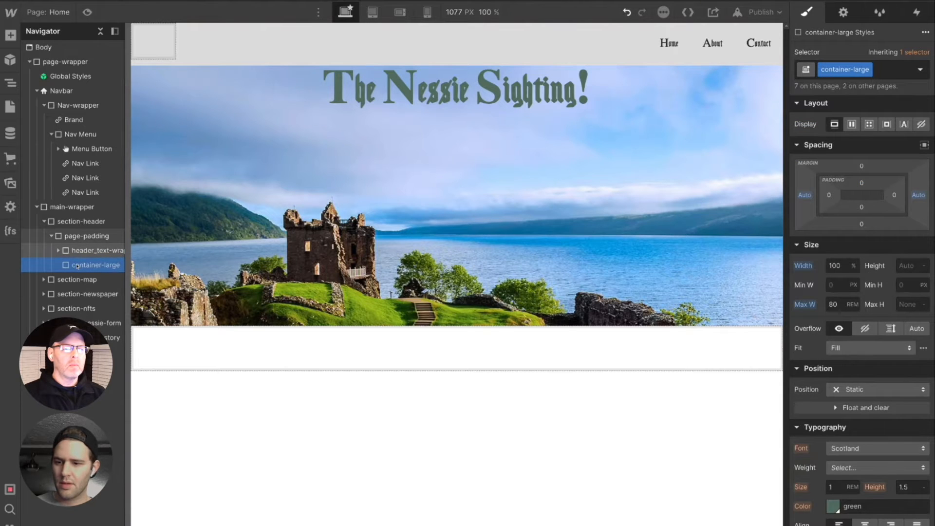
left_click_drag(80, 271, 83, 253)
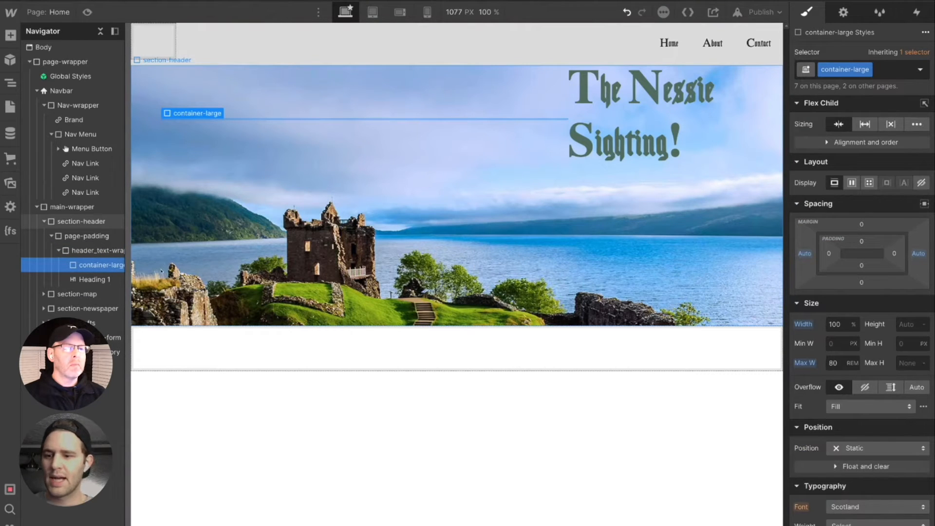
left_click(76, 281)
left_click_drag(76, 282, 87, 275)
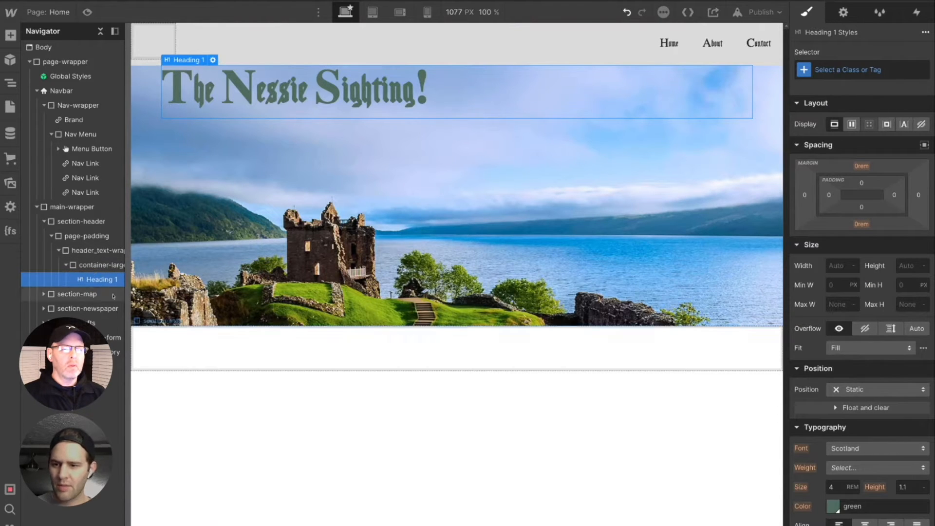
left_click_drag(123, 294, 135, 295)
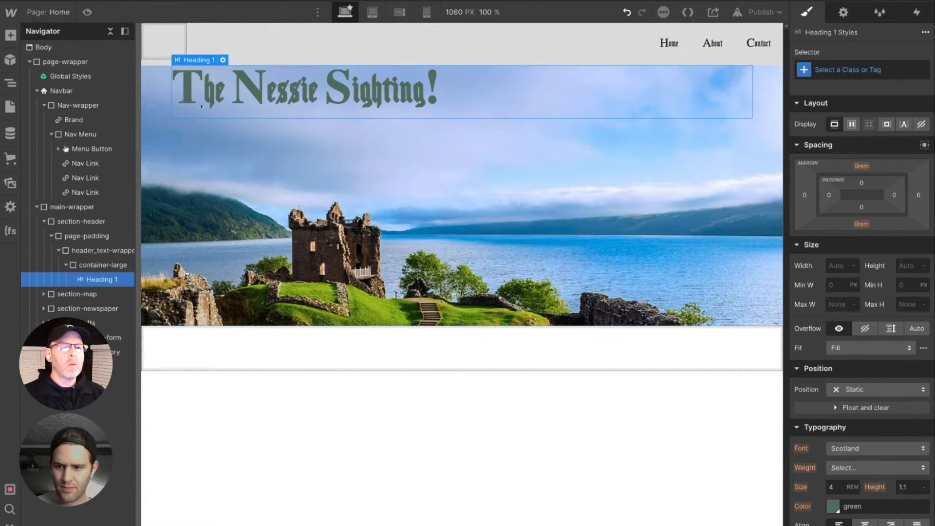
- Try moving header_text-wrapper out of page-padding directly into section-header, and delete the emptied page-padding block
left_click(106, 250)
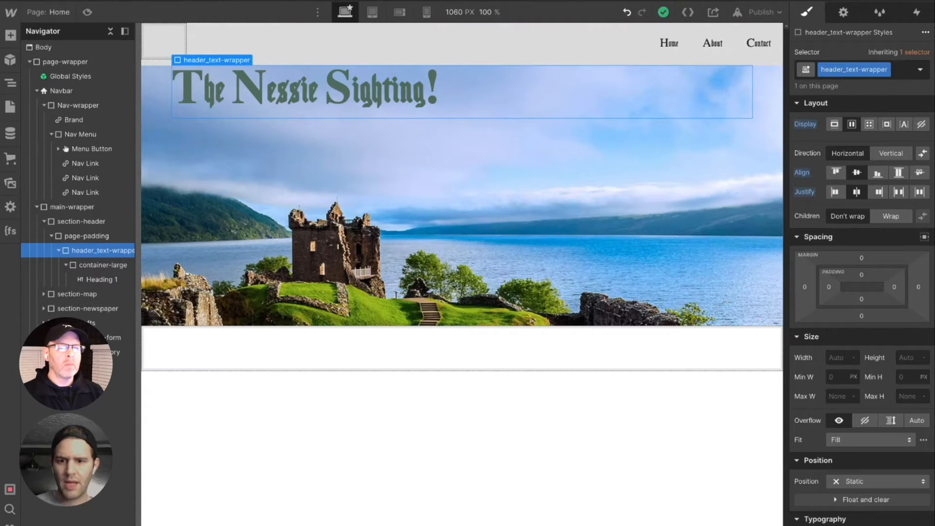
left_click(95, 237)
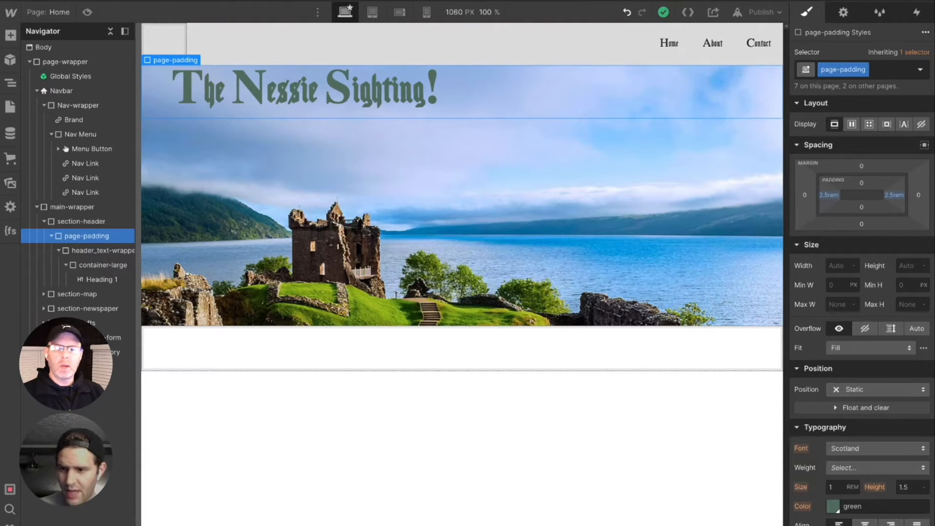
left_click(95, 252)
left_click_drag(96, 255, 97, 232)
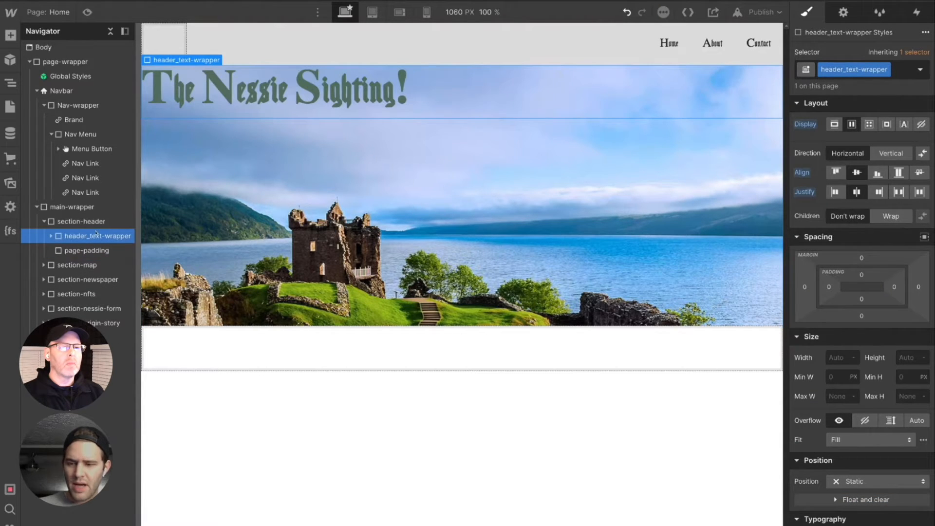
left_click(93, 253)
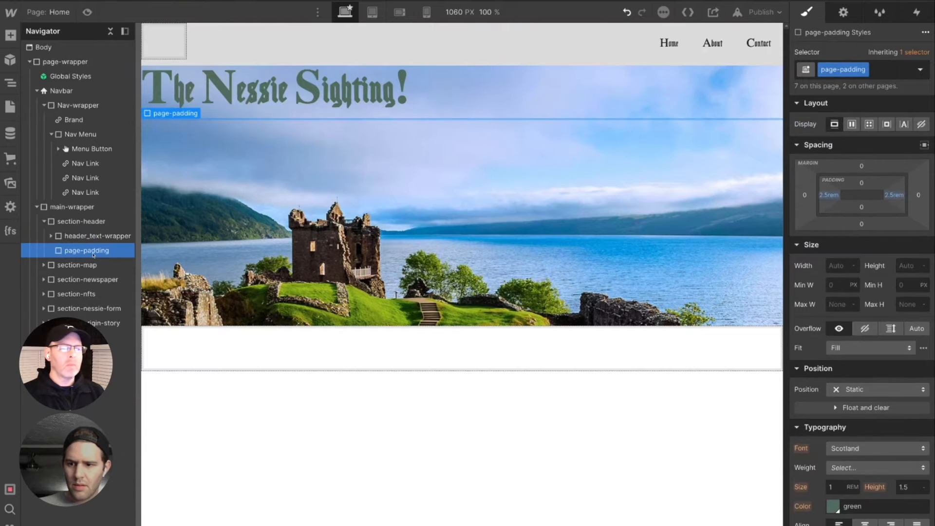
key("Delete")
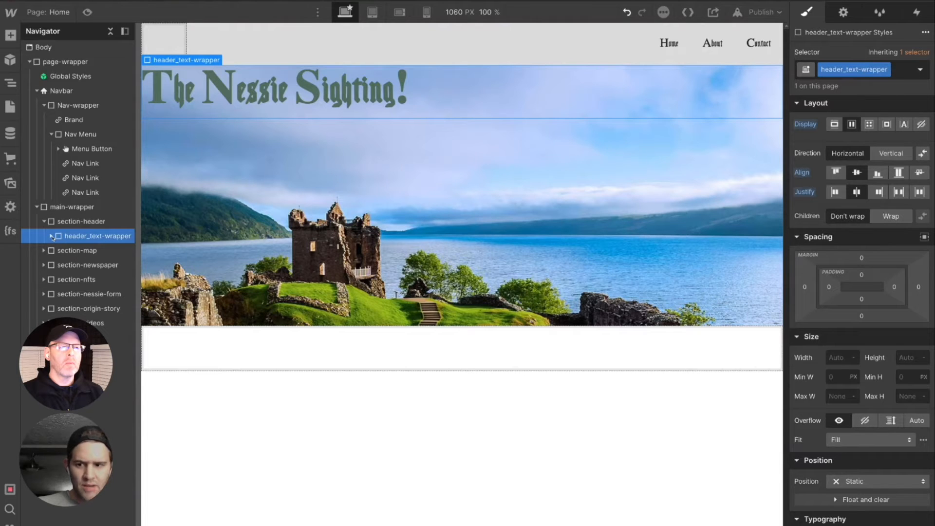
- Try a Vertical flex direction on header_text-wrapper
left_click(887, 155)
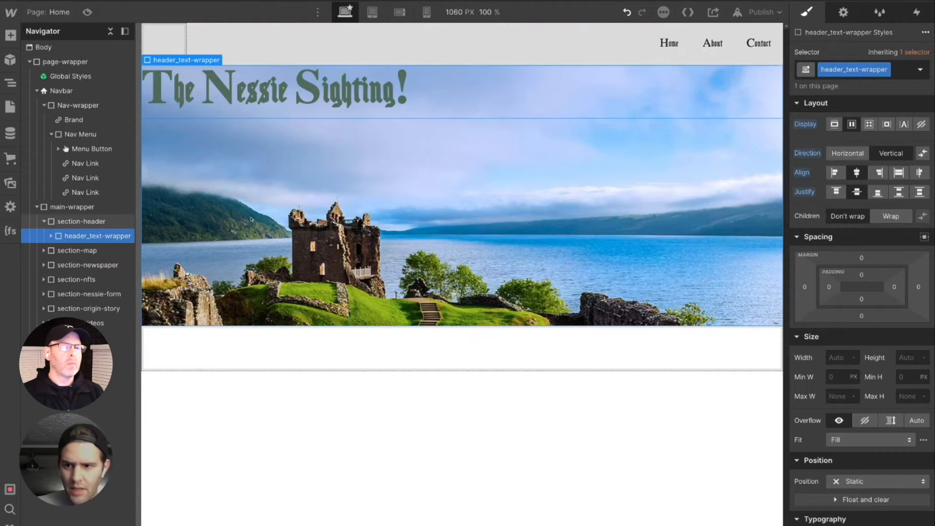
left_click(51, 237)
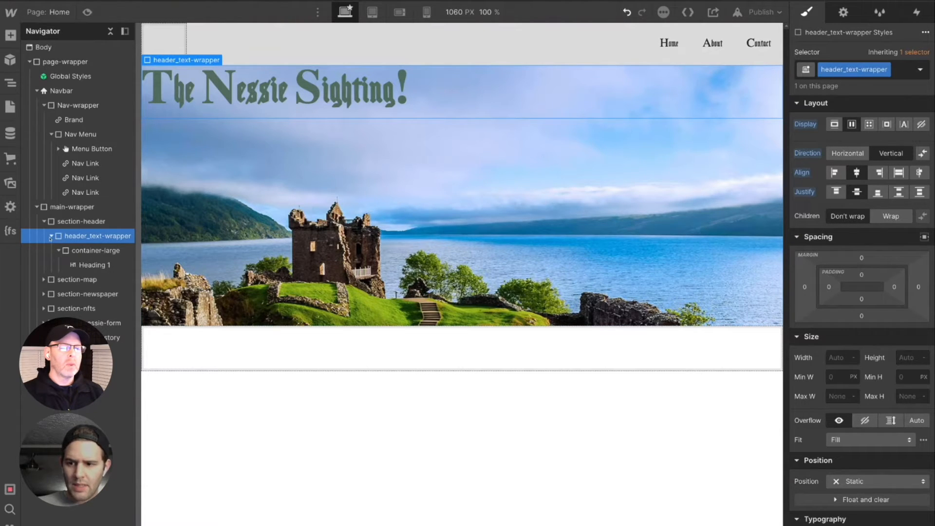
left_click(59, 252)
left_click(59, 252)
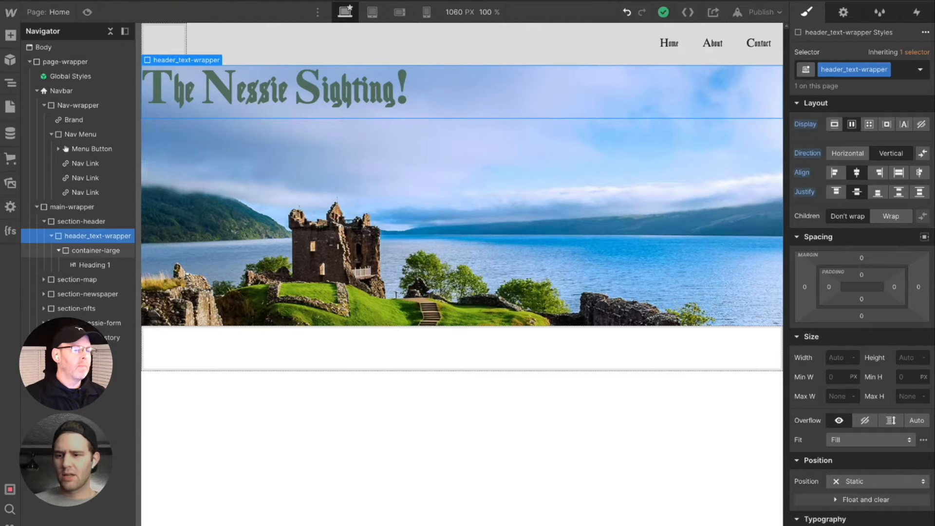
left_click(86, 252)
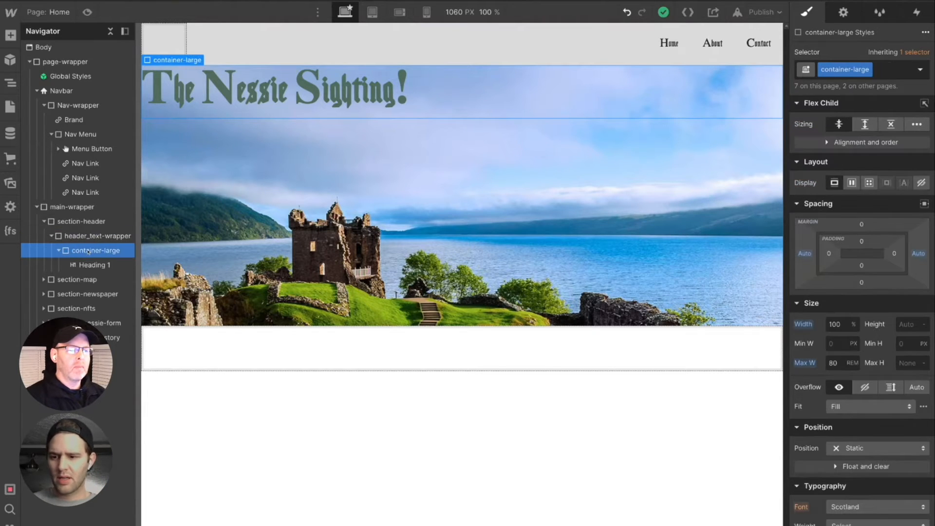
key("Delete")
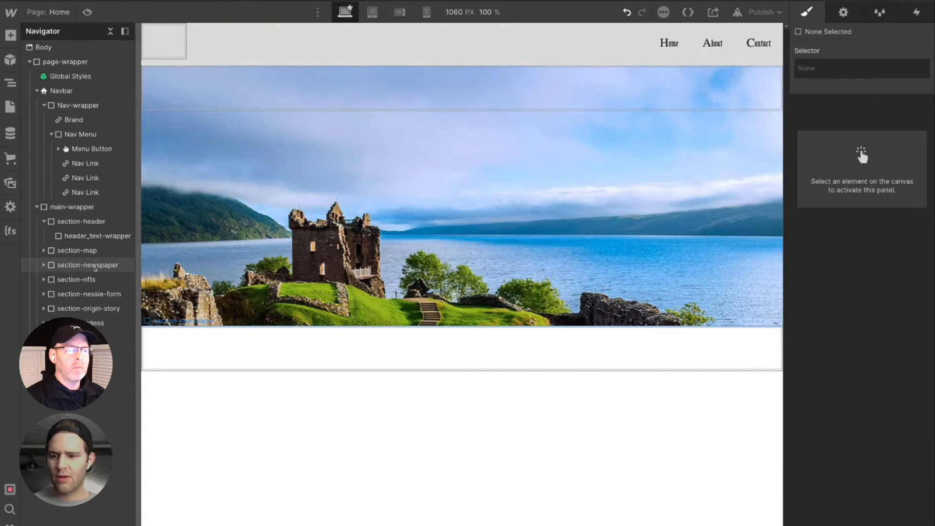
key("ctrl+z")
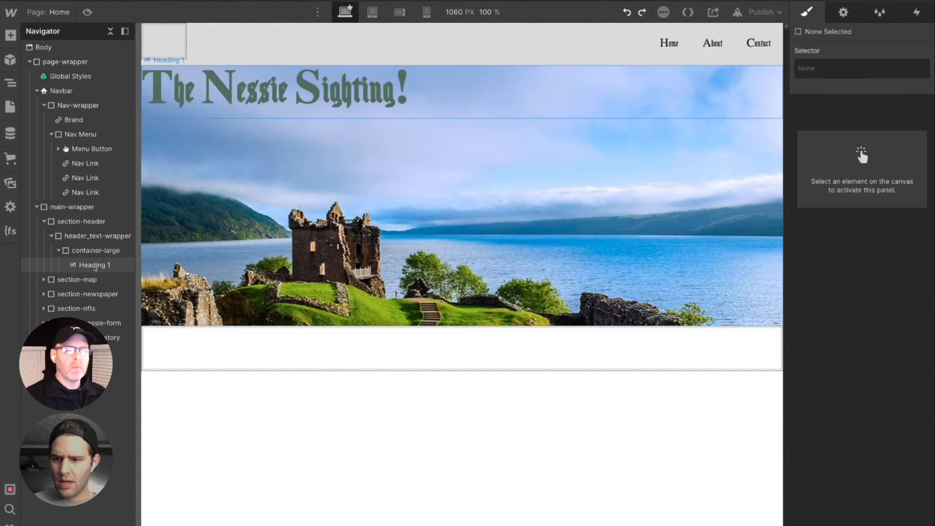
- Try placing the heading directly inside header_text-wrapper, and delete the emptied container-large block
left_click(97, 266)
left_click_drag(95, 269, 93, 265)
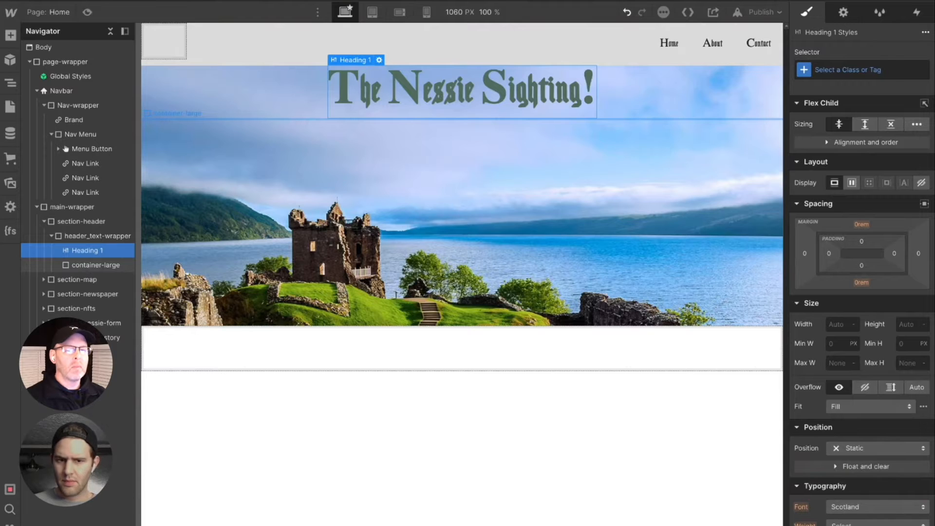
left_click(96, 265)
key("Delete")
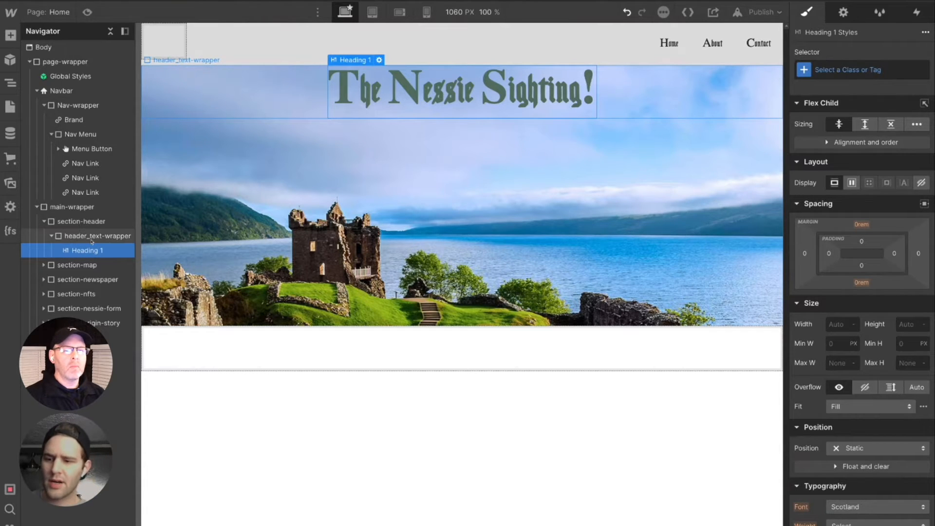
- Undo the element moves and deletions inside section-header, along with the flex centring of header_text-wrapper
left_click(93, 222)
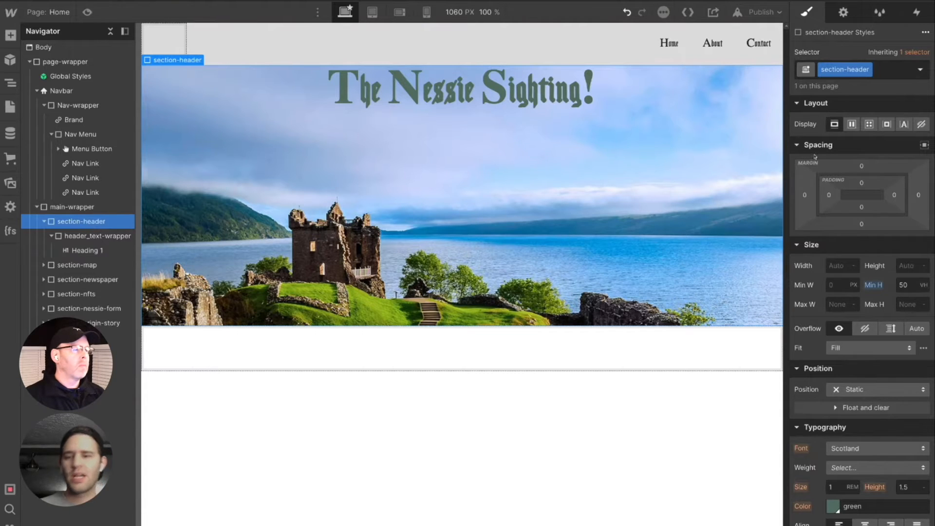
key("ctrl+z")
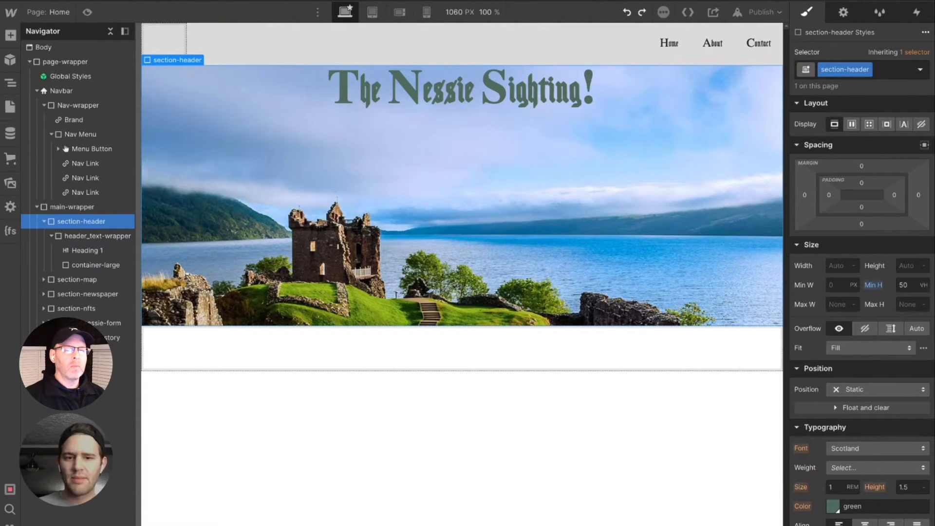
key("ctrl+z")
key("ctrl+z")
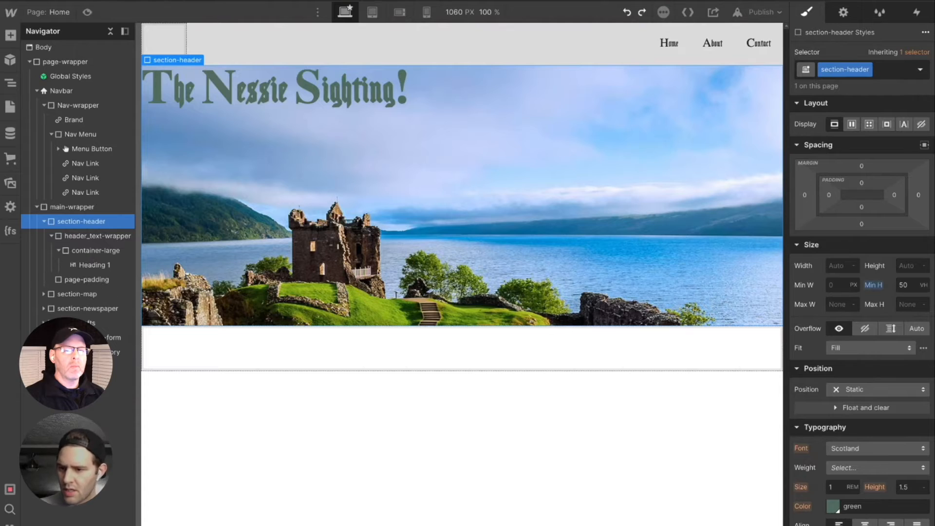
key("ctrl+z")
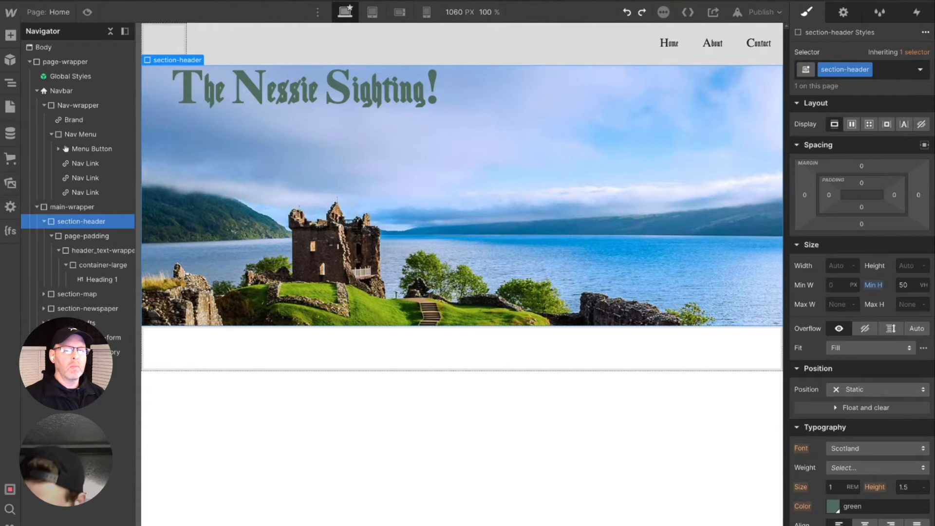
key("ctrl+z")
key("ctrl+z")
key("ctrl+z")
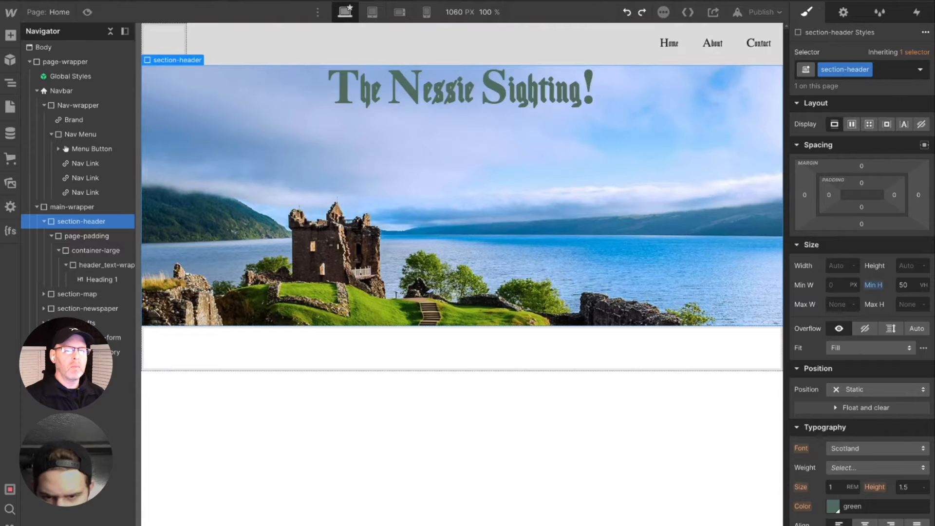
key("ctrl+z")
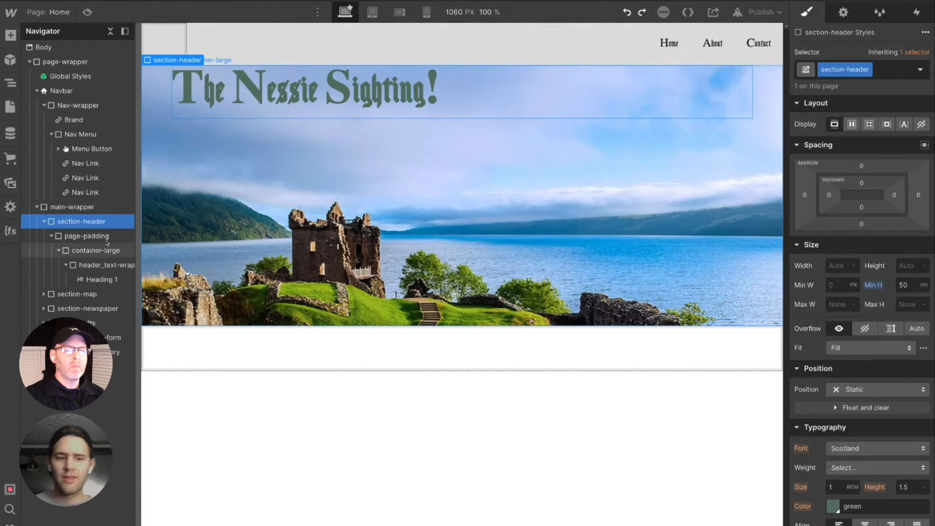
- Make section-header a horizontal flex container with its content justified to the center and aligned to the start
left_click(852, 124)
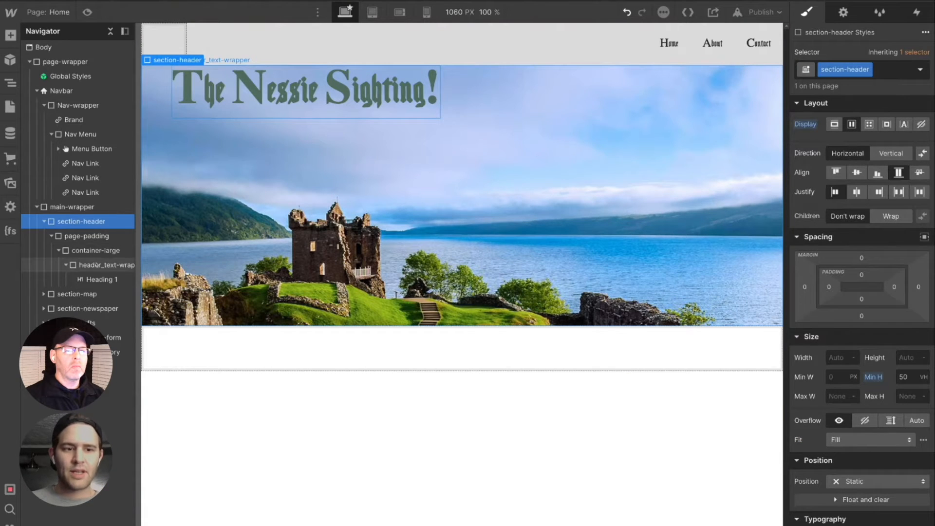
left_click(857, 172)
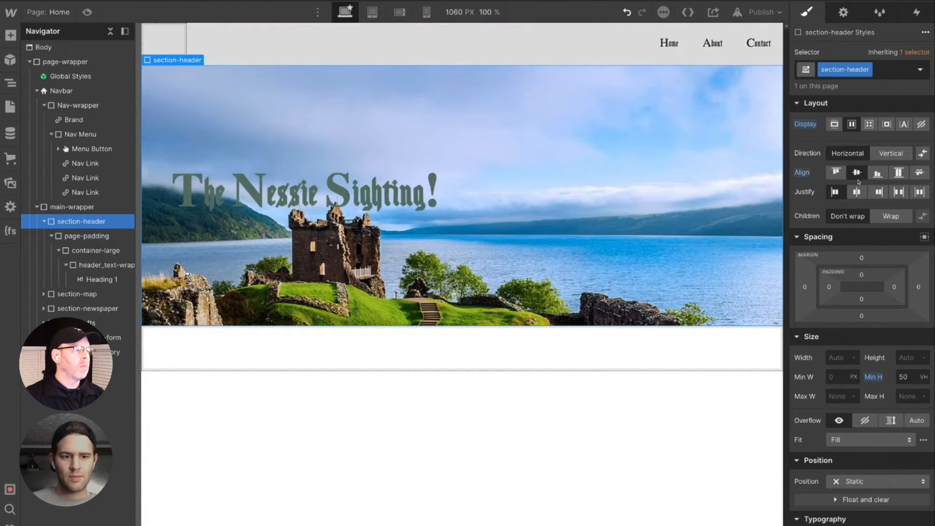
left_click(857, 192)
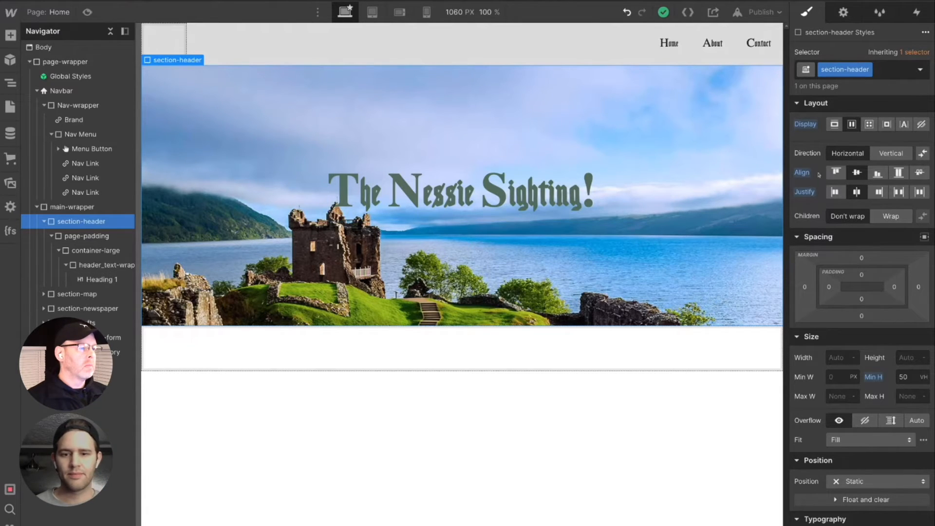
left_click(836, 172)
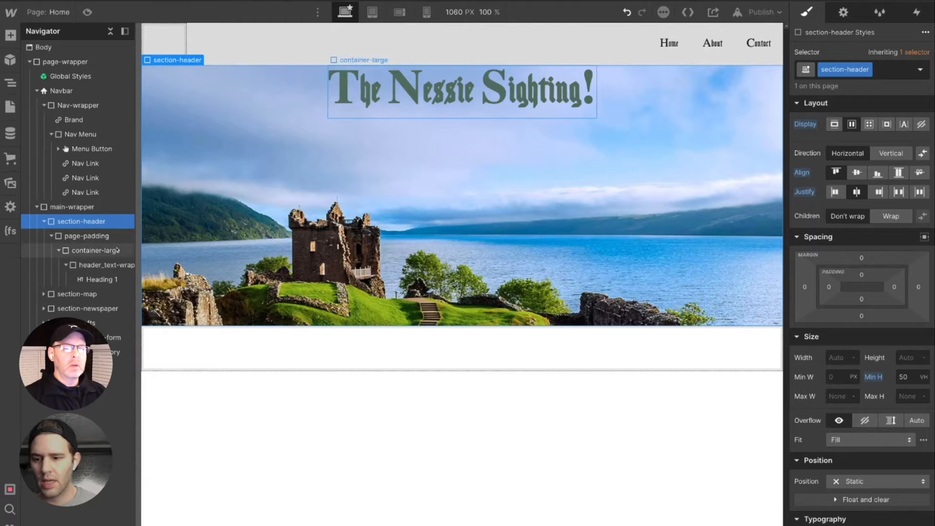
- Set the top padding of header_text-wrapper to 8rem
left_click(116, 268)
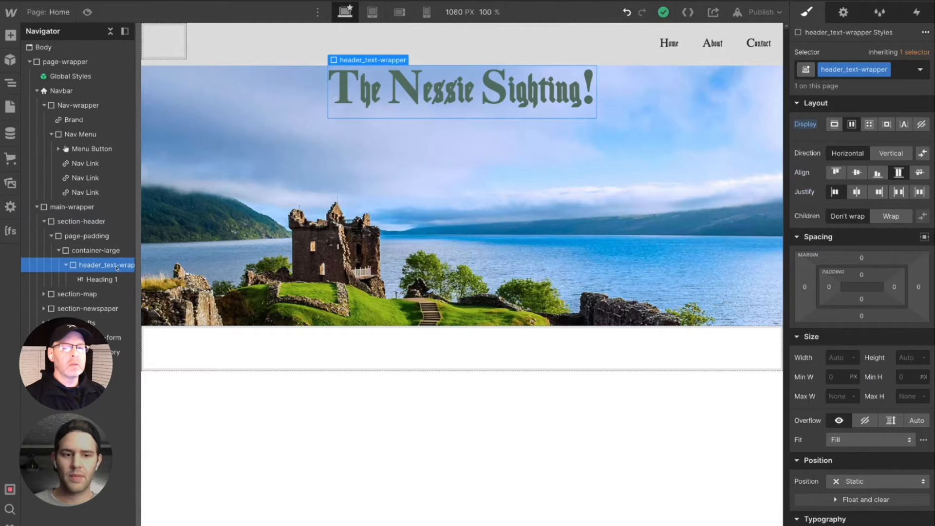
left_click(862, 276)
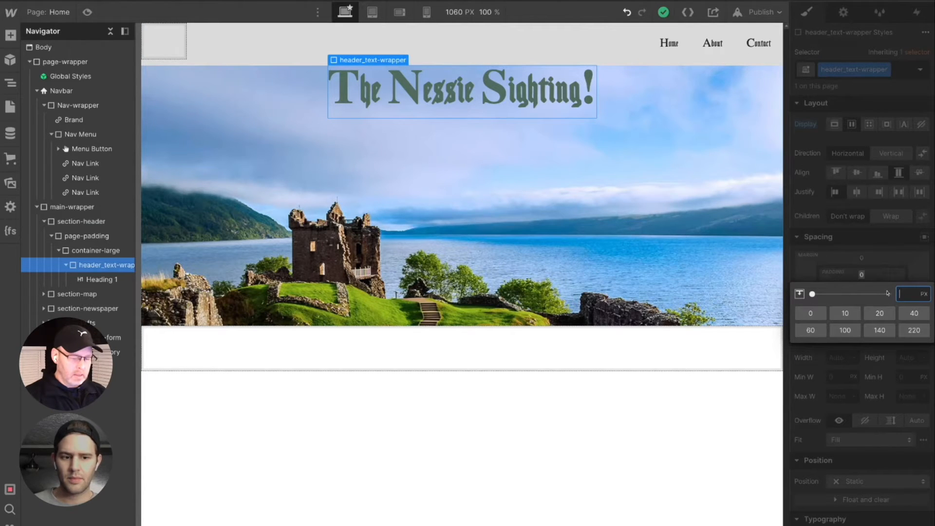
type("6rem")
key("Return")
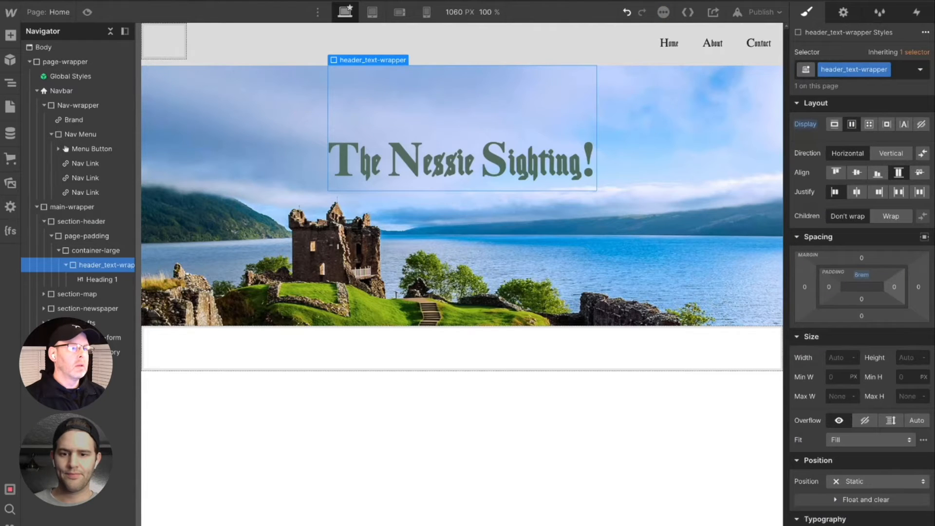
- Check how the header section and its heading look at the desktop, tablet, mobile landscape and mobile portrait breakpoints
left_click(700, 245)
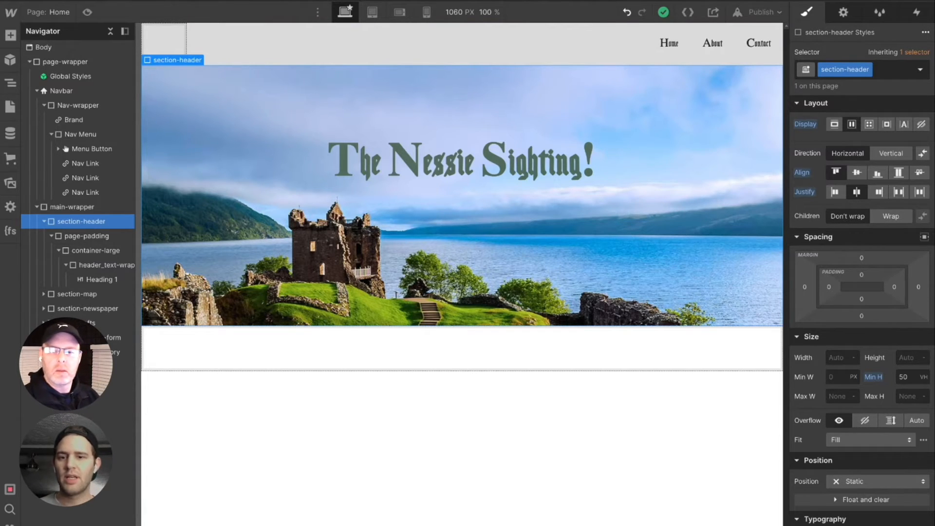
left_click(382, 13)
left_click(402, 12)
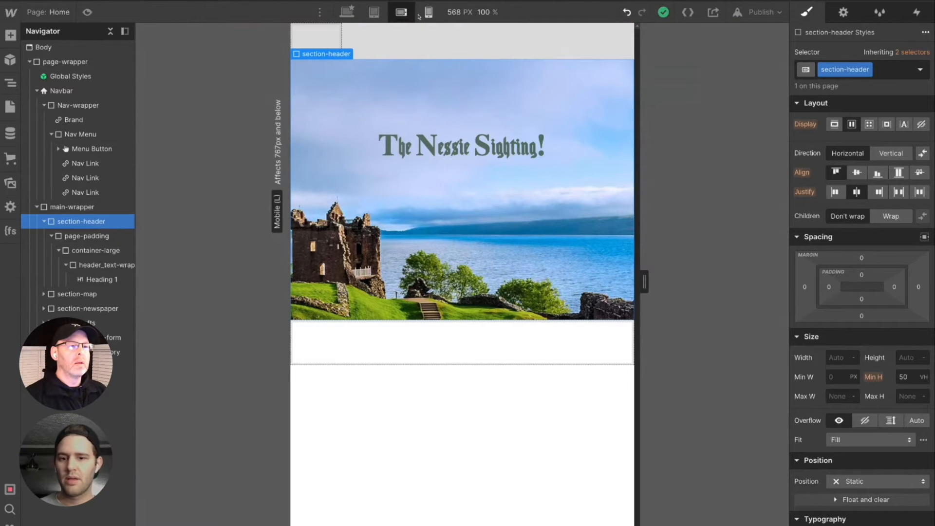
left_click(429, 13)
left_click(402, 12)
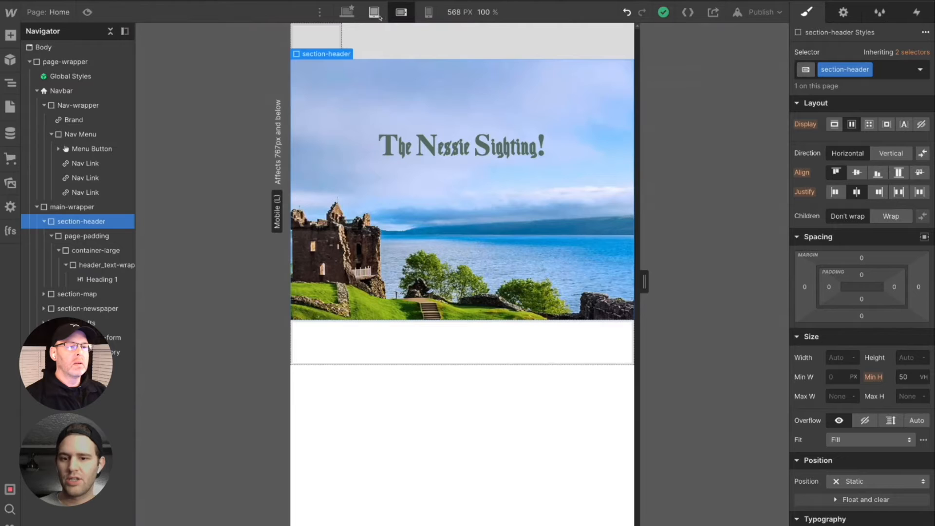
left_click(345, 11)
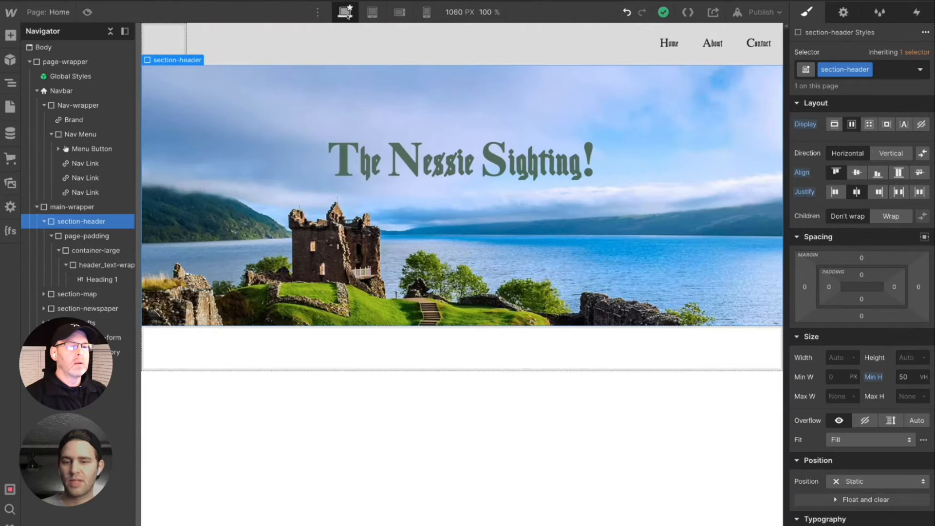
left_click(372, 11)
left_click(401, 13)
left_click(428, 13)
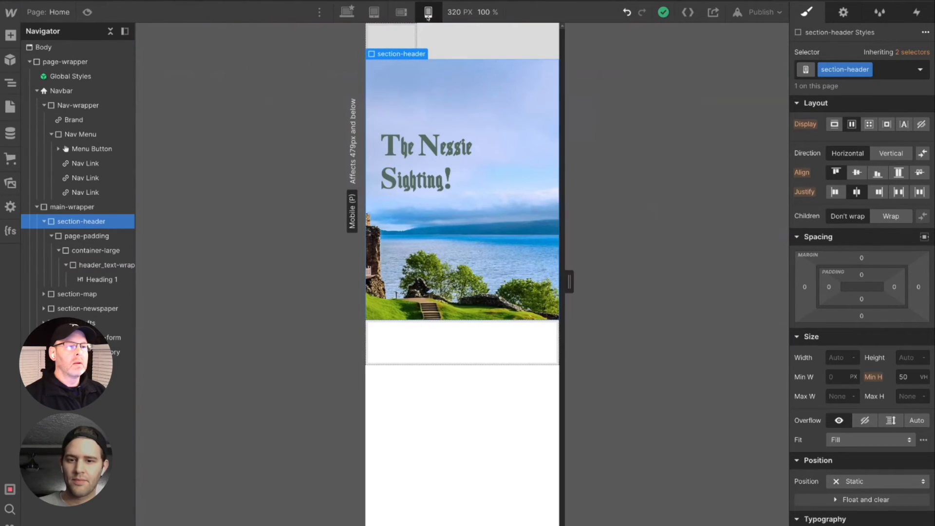
left_click(402, 13)
left_click(373, 12)
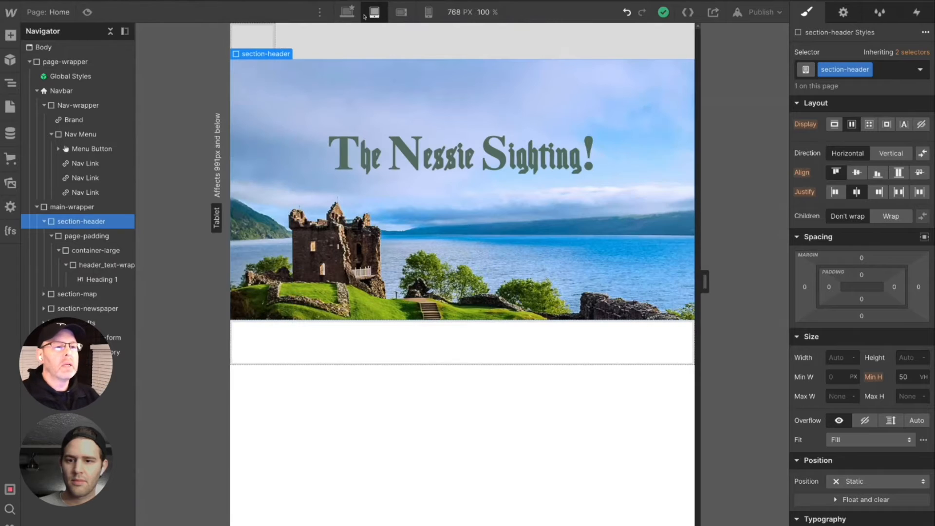
left_click(347, 12)
left_click(373, 11)
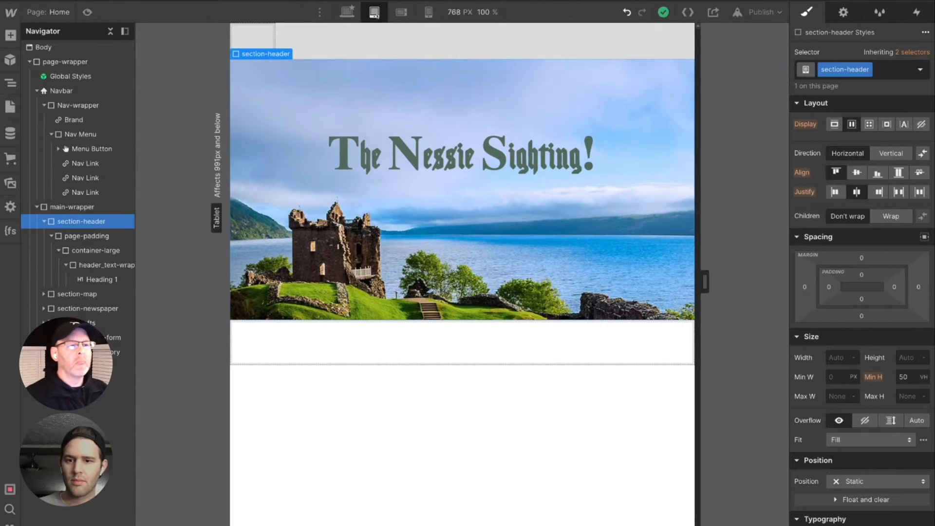
left_click(402, 13)
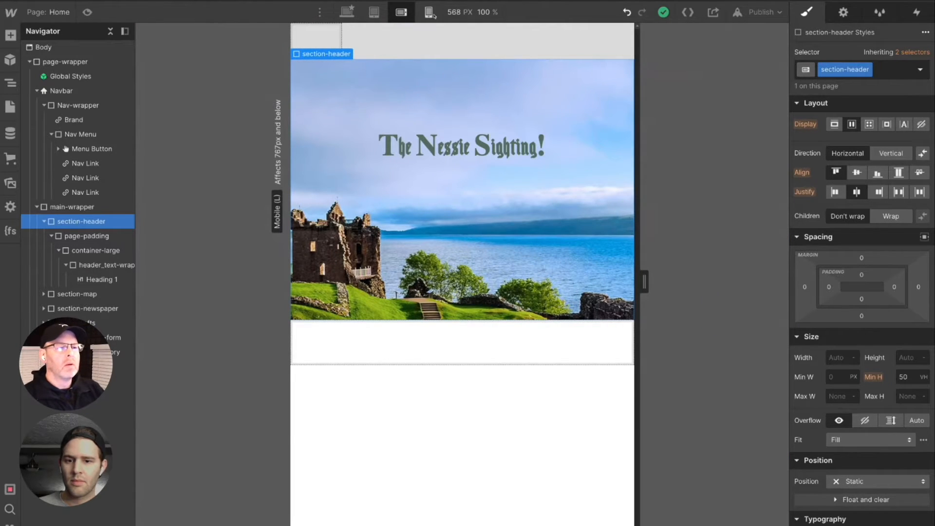
left_click(428, 13)
left_click(373, 13)
left_click(345, 12)
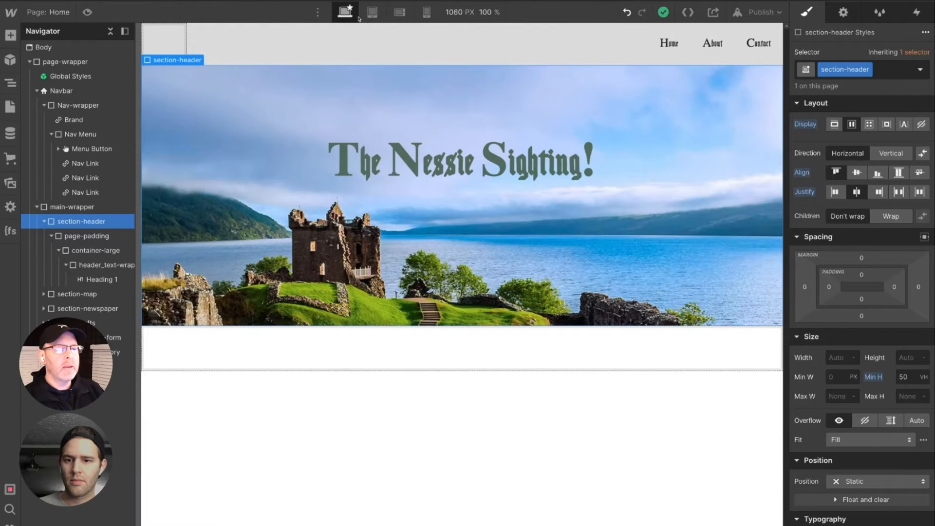
left_click(373, 12)
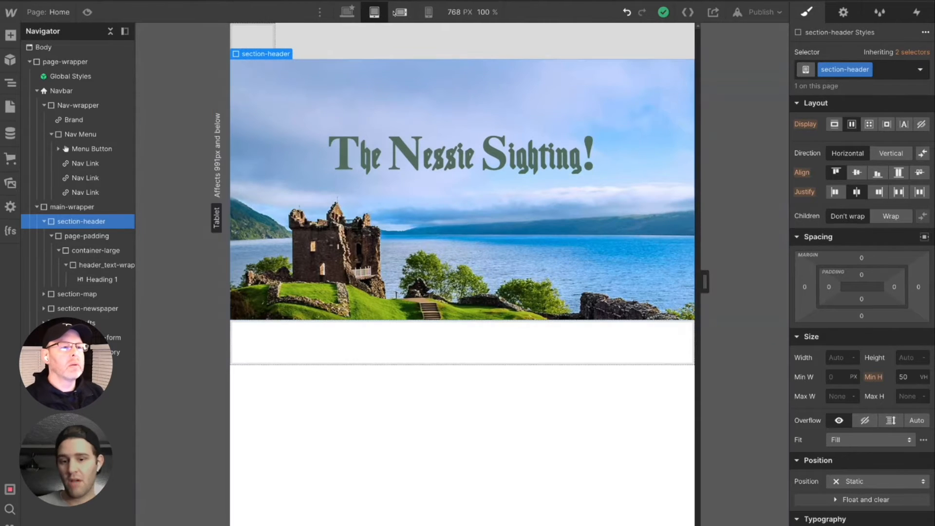
left_click(401, 12)
left_click(428, 13)
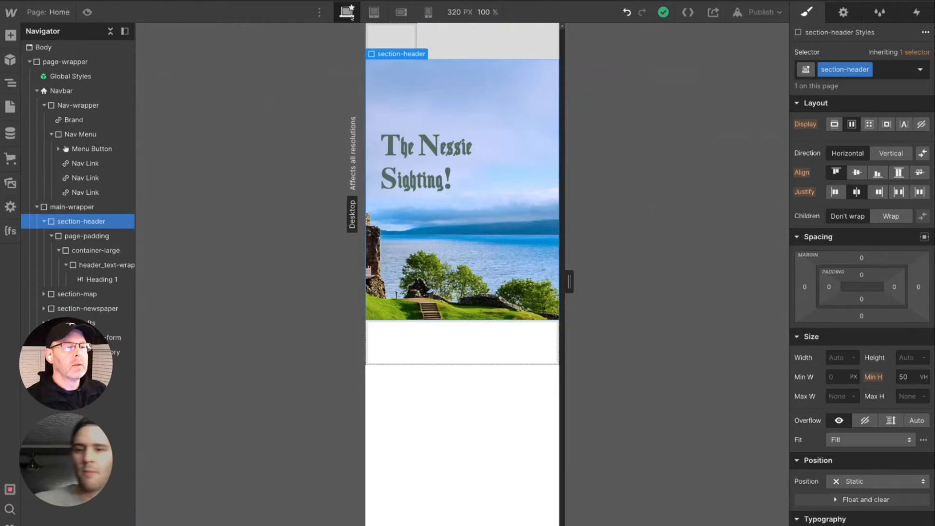
left_click(345, 12)
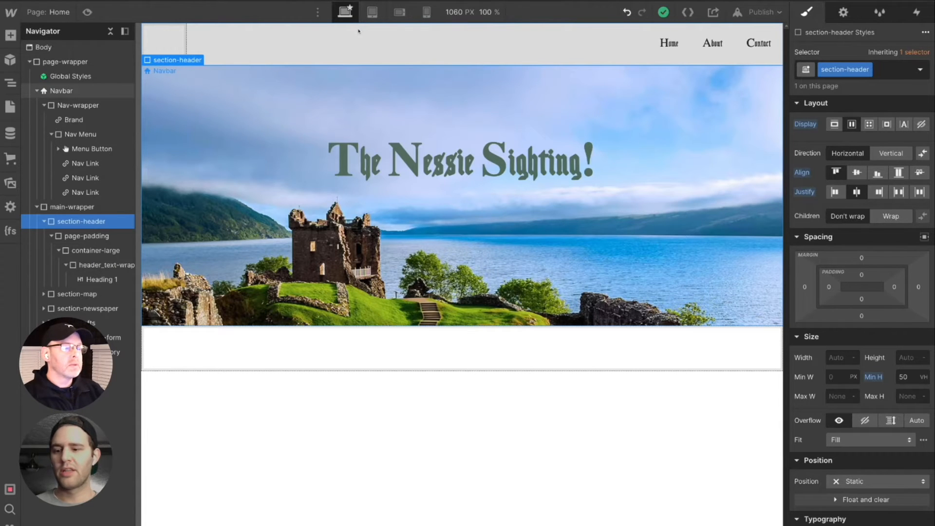
- Add a color overlay layer on top of the Scotland background image of section-header
left_click(438, 43)
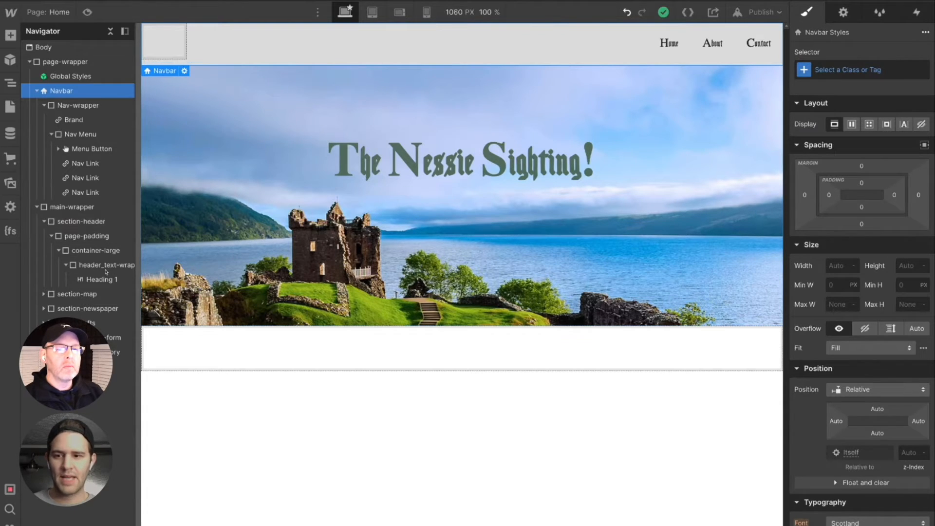
scroll(863, 312, "down", 5)
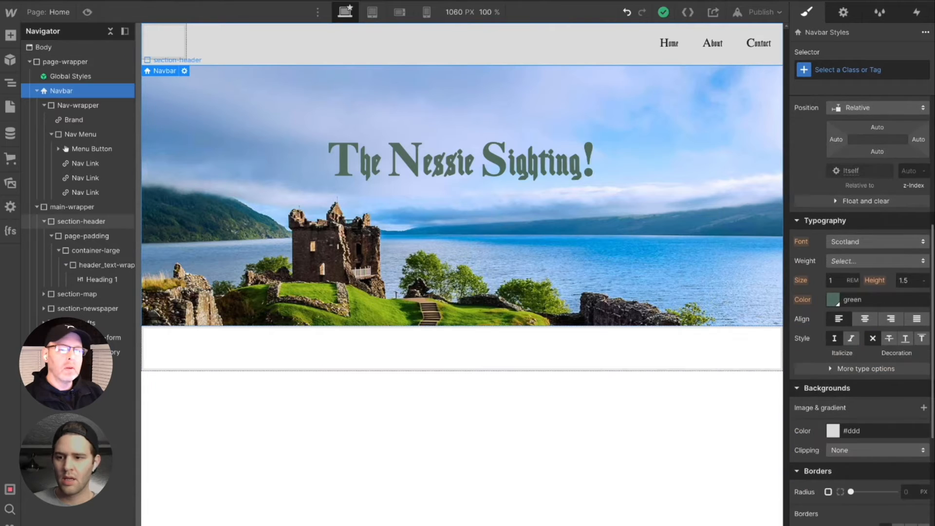
left_click(95, 223)
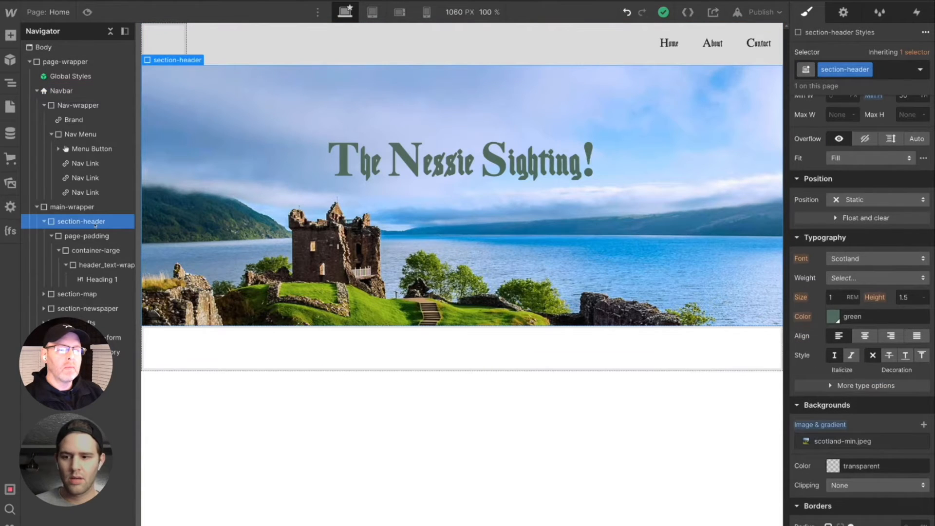
scroll(847, 256, "down", 5)
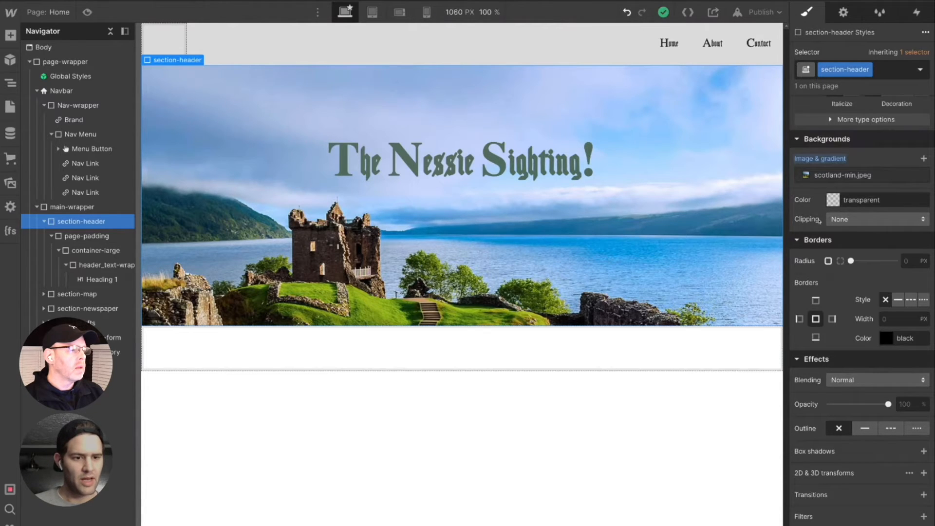
left_click(923, 160)
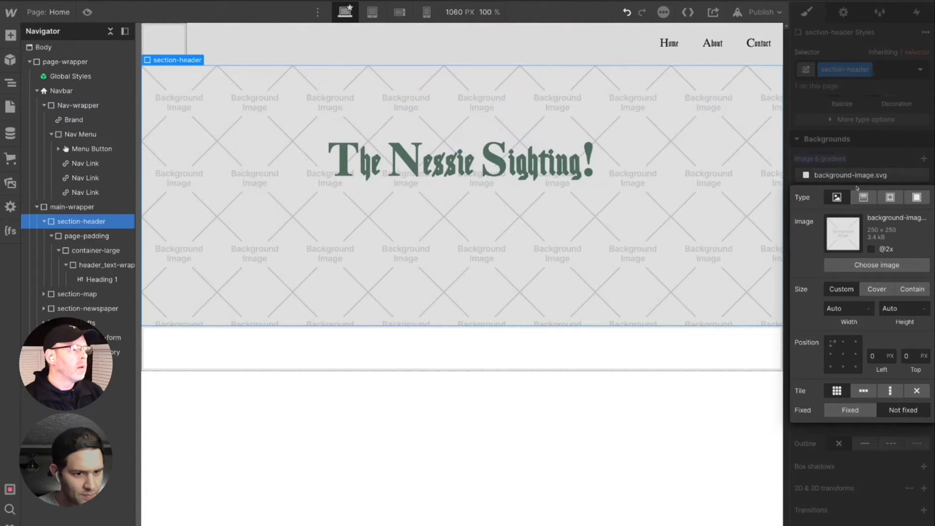
left_click(917, 197)
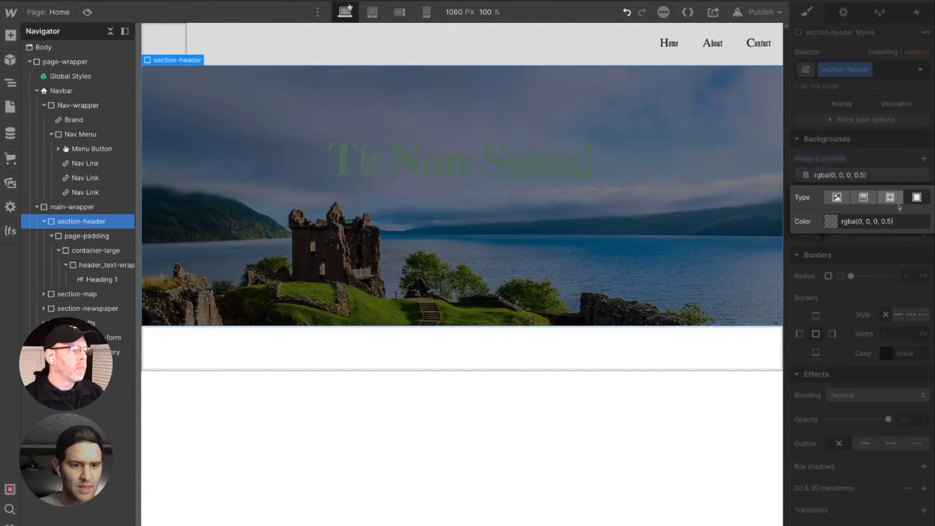
- Change the section-header overlay to a light grey #e9e9e9 with 32% opacity
left_click(837, 225)
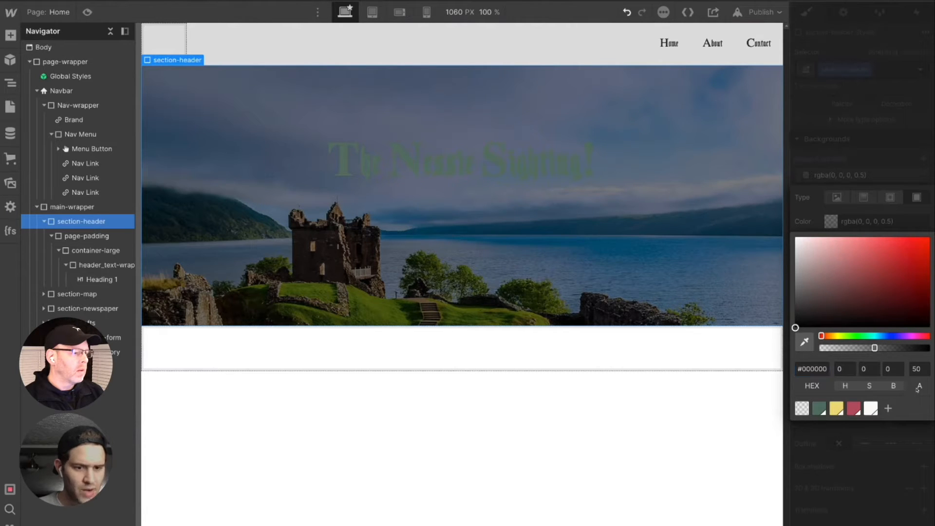
mouse_move(876, 348)
left_mouse_down()
mouse_move(827, 348)
mouse_move(905, 348)
left_mouse_up()
left_click_drag(916, 348, 856, 348)
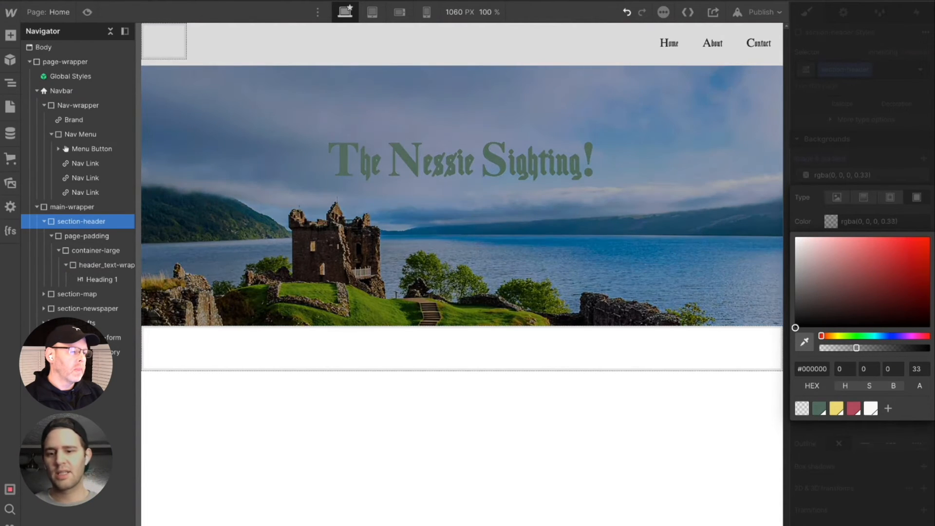
left_click_drag(797, 327, 795, 245)
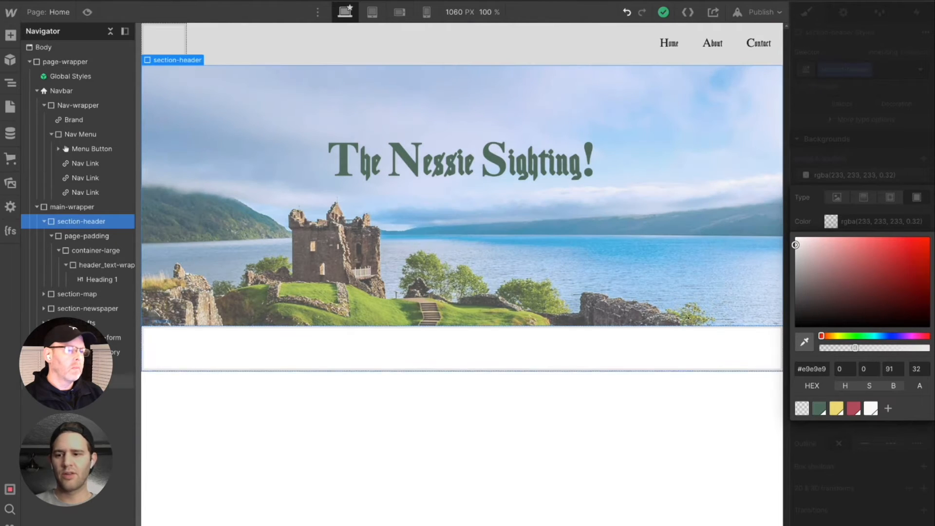
left_click(709, 212)
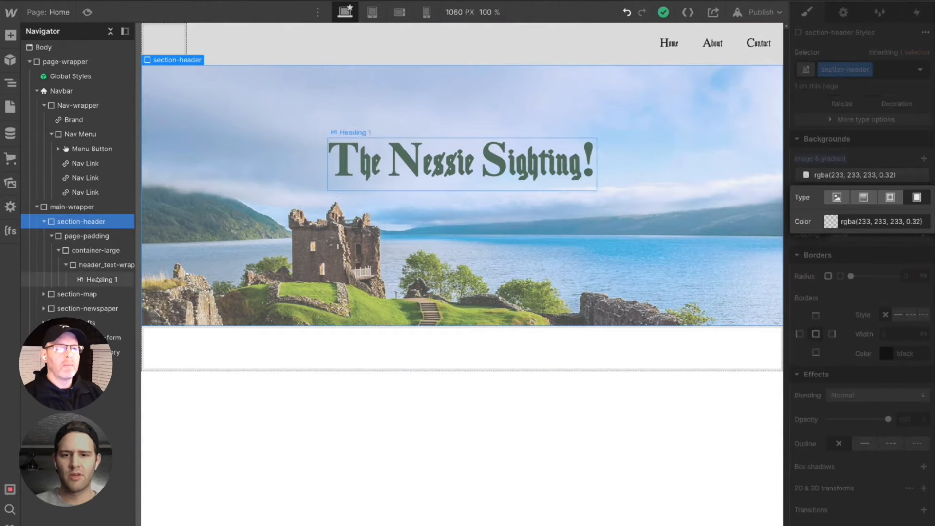
- Add a Div Block inside section-map, below its page-padding block
left_click(54, 291)
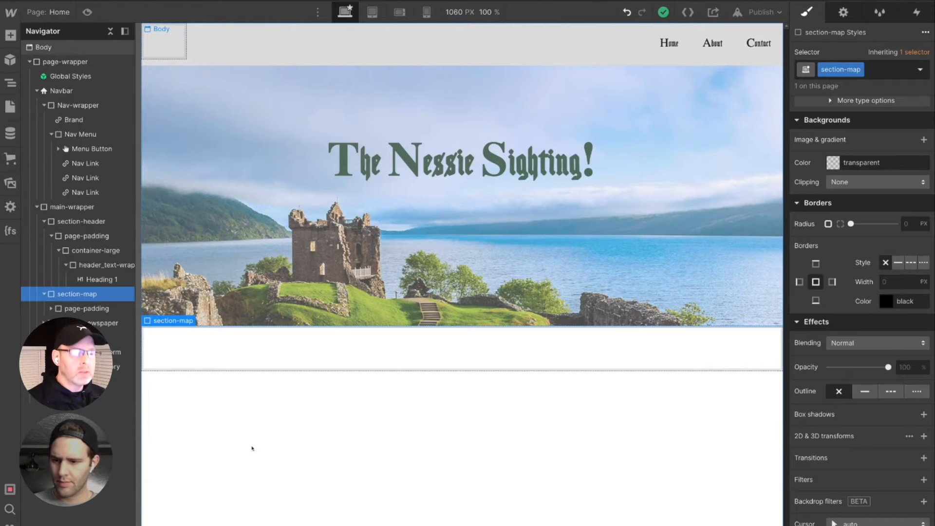
key("ctrl+k")
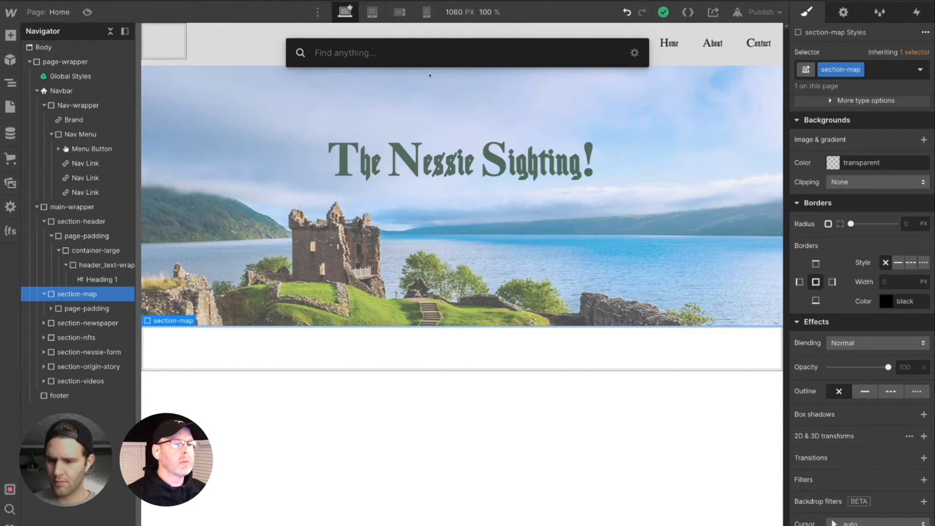
type("div")
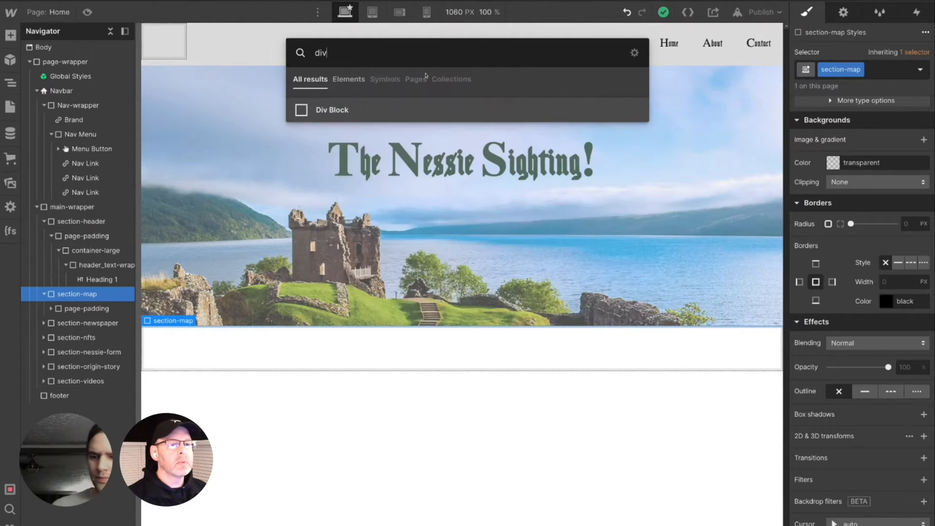
key("Return")
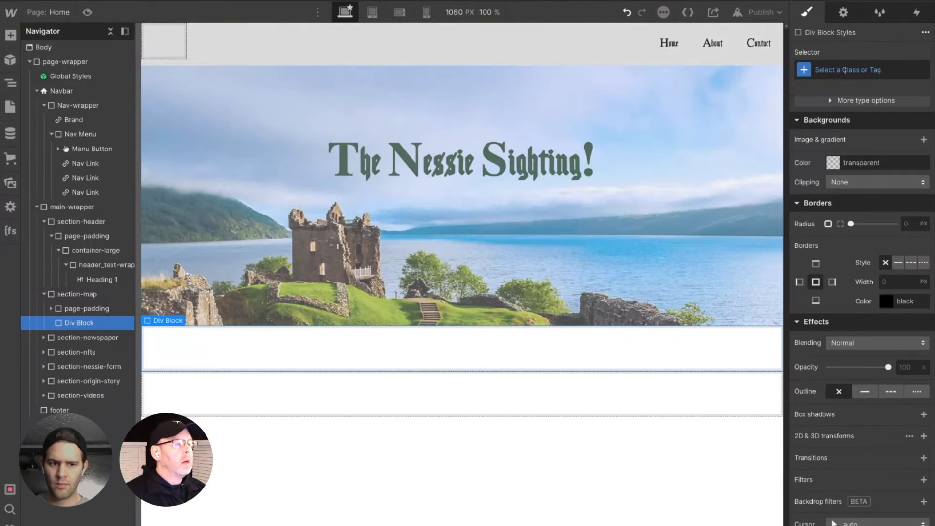
- Give the new Div Block in section-map the new class map_component-wrapper
left_click(844, 69)
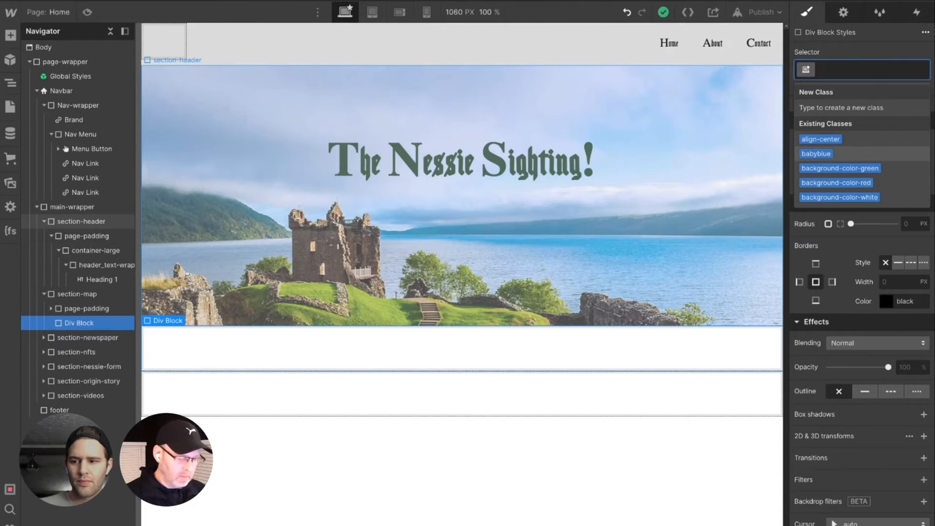
type("ma")
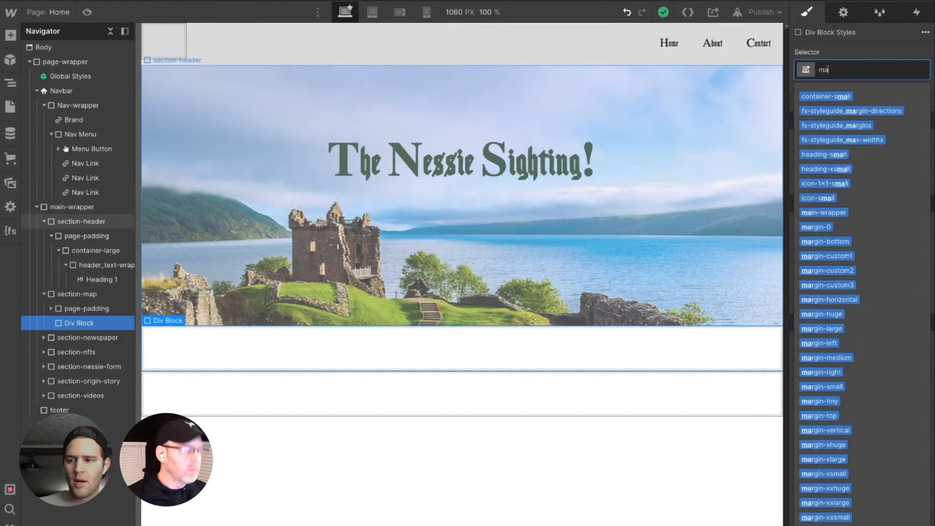
type("p")
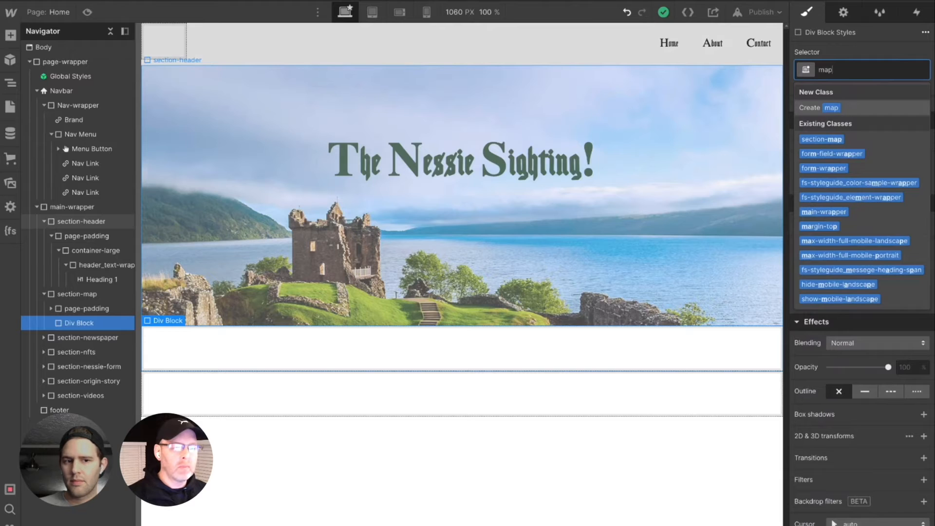
type("_")
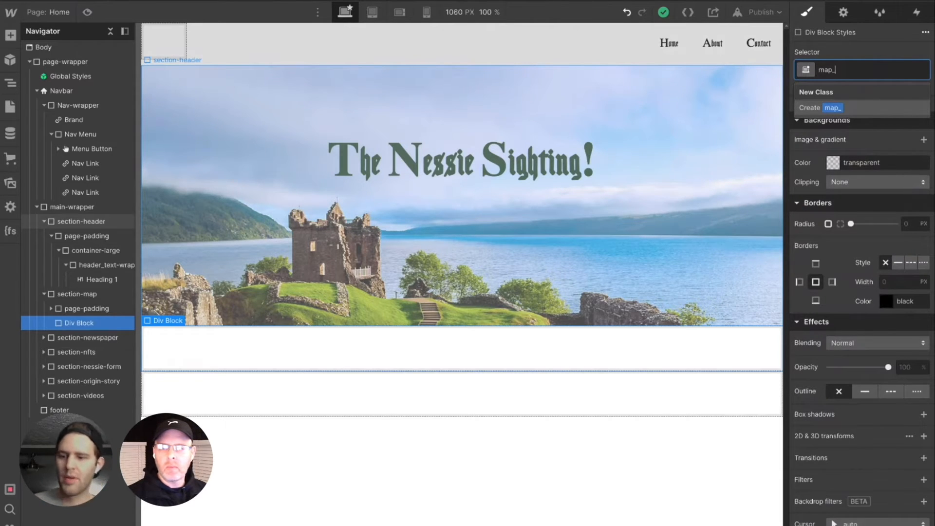
type("comp")
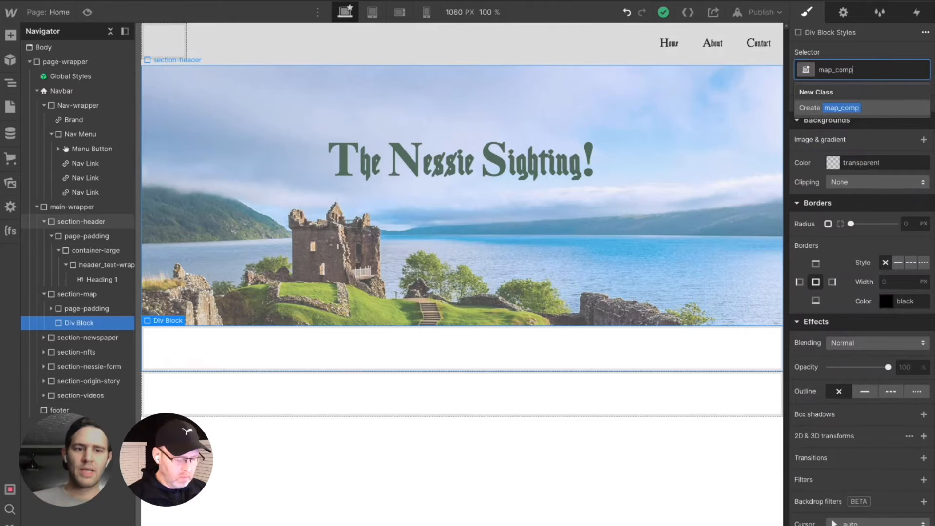
type("onent-wrapper")
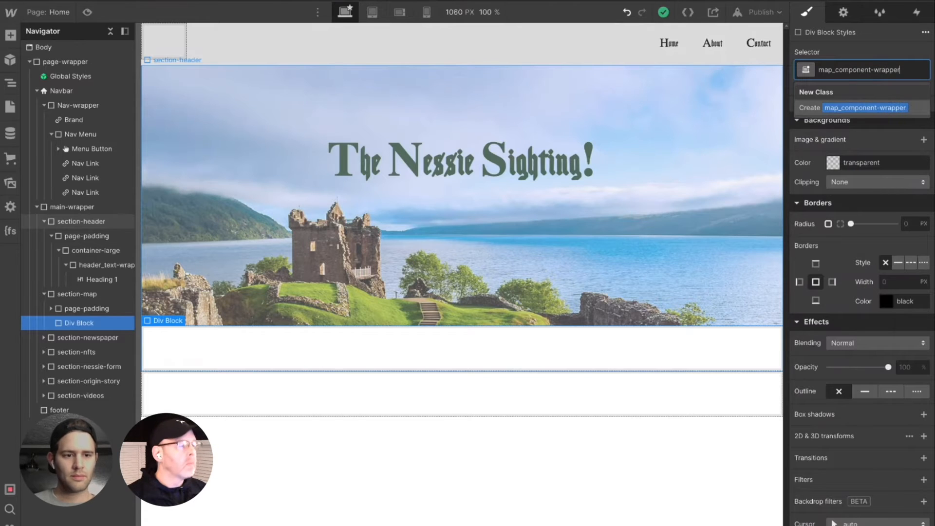
key("Return")
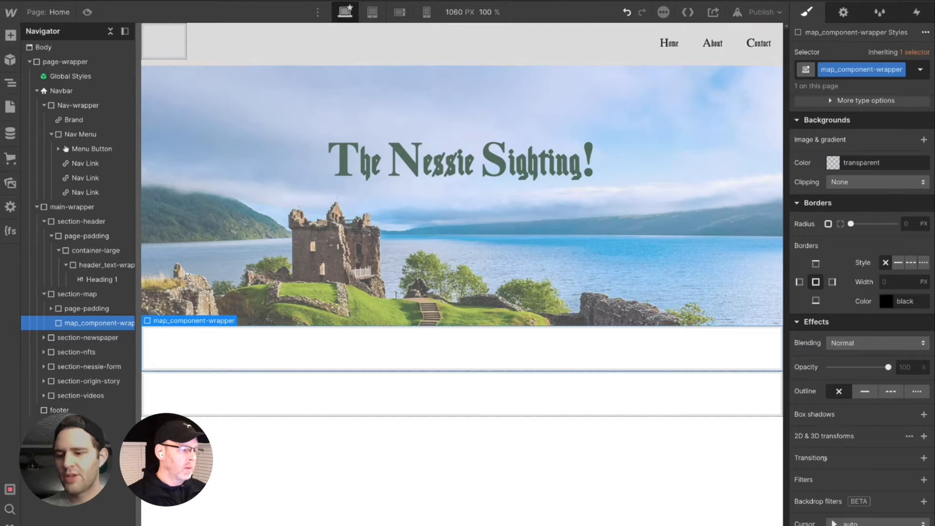
scroll(838, 437, "up", 5)
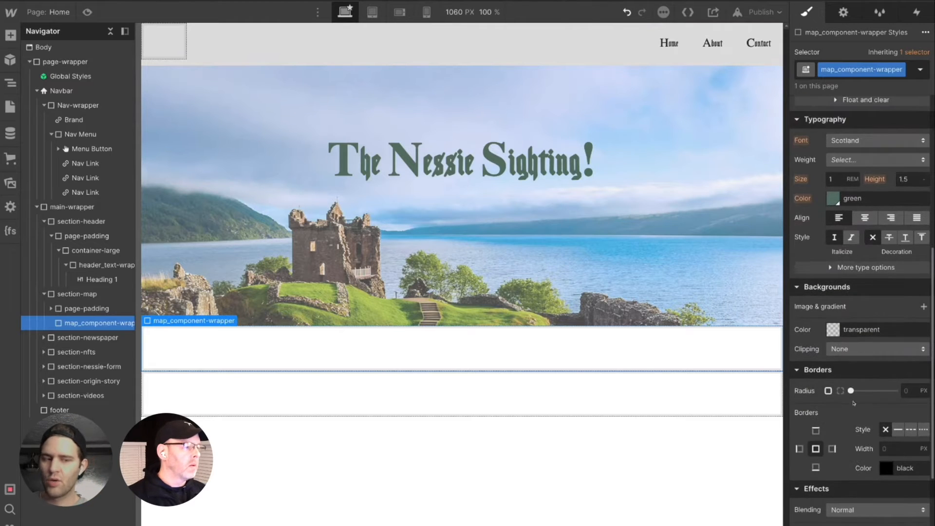
scroll(853, 398, "up", 5)
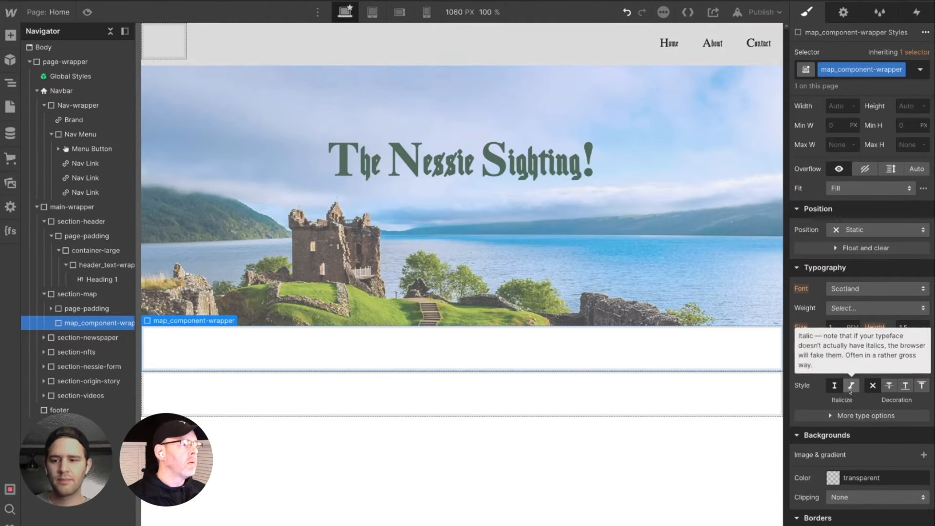
scroll(857, 353, "up", 5)
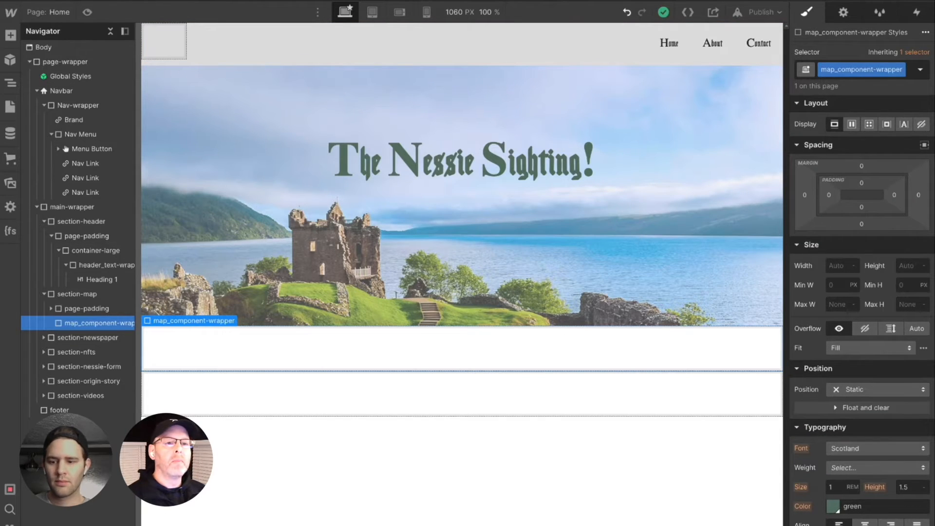
key("super+t")
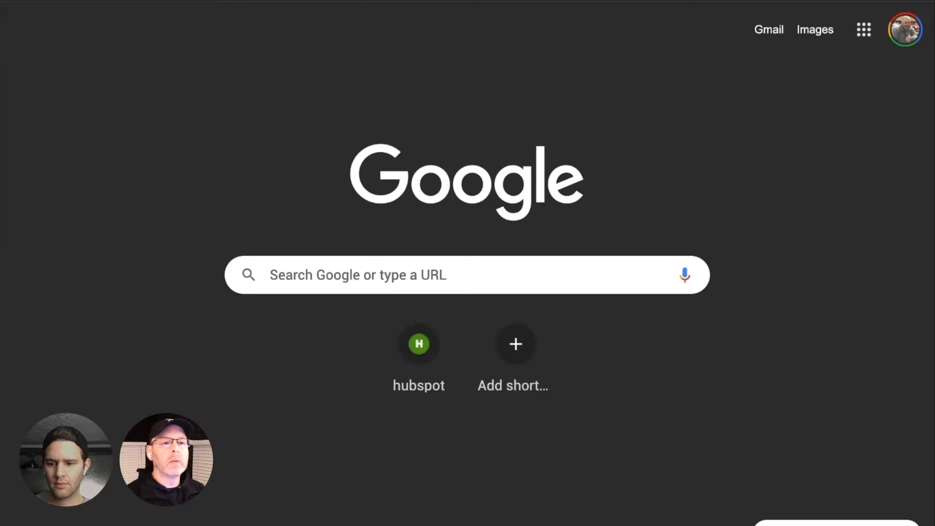
key("super+w")
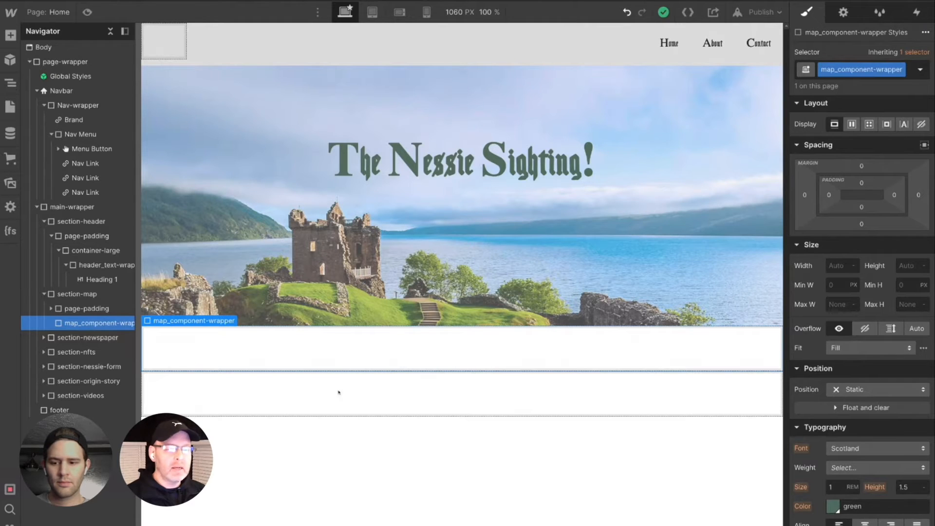
scroll(860, 312, "down", 6)
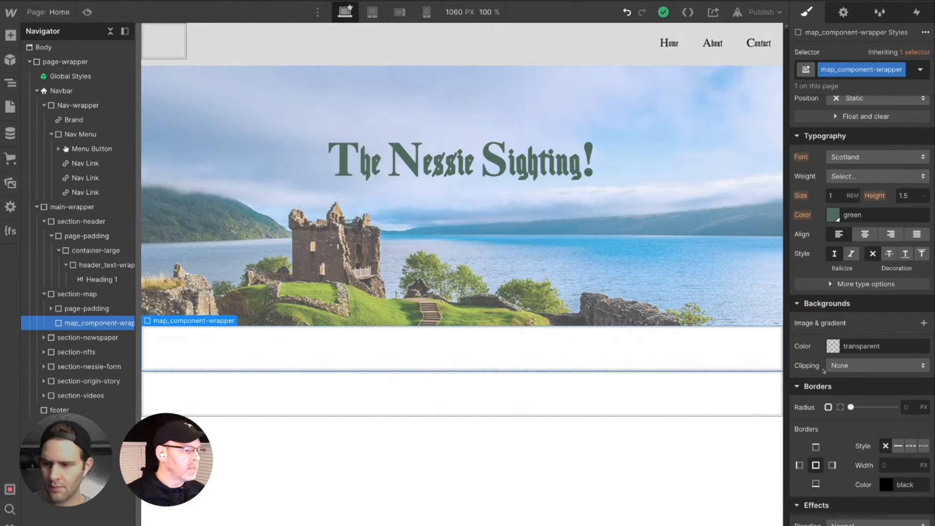
scroll(824, 385, "down", 4)
scroll(822, 404, "up", 4)
scroll(822, 404, "up", 5)
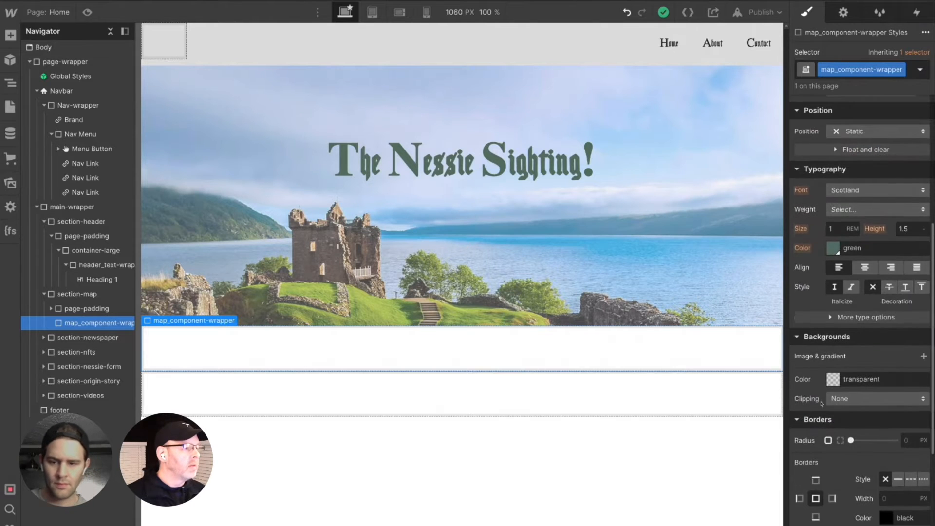
scroll(822, 404, "up", 1)
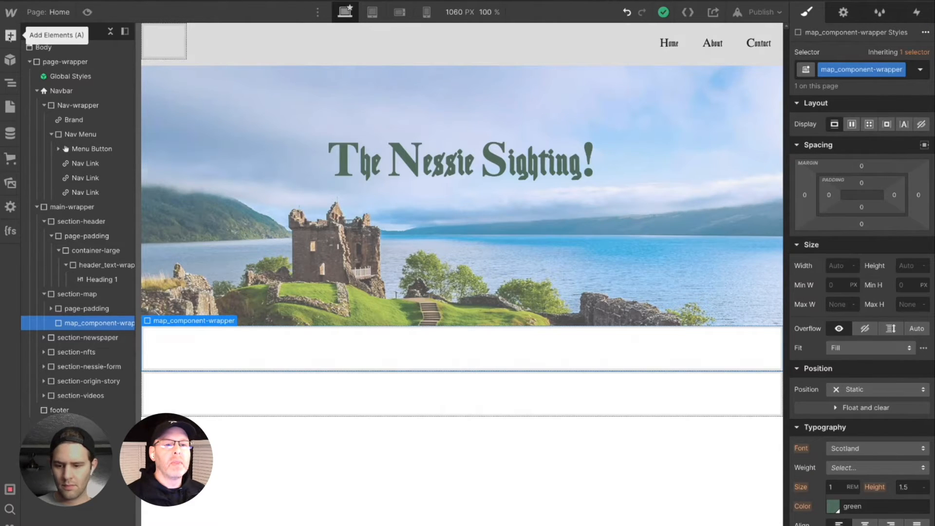
- Place the loch-min.png image from the site assets inside map_component-wrapper, keeping its default image settings
left_click(9, 179)
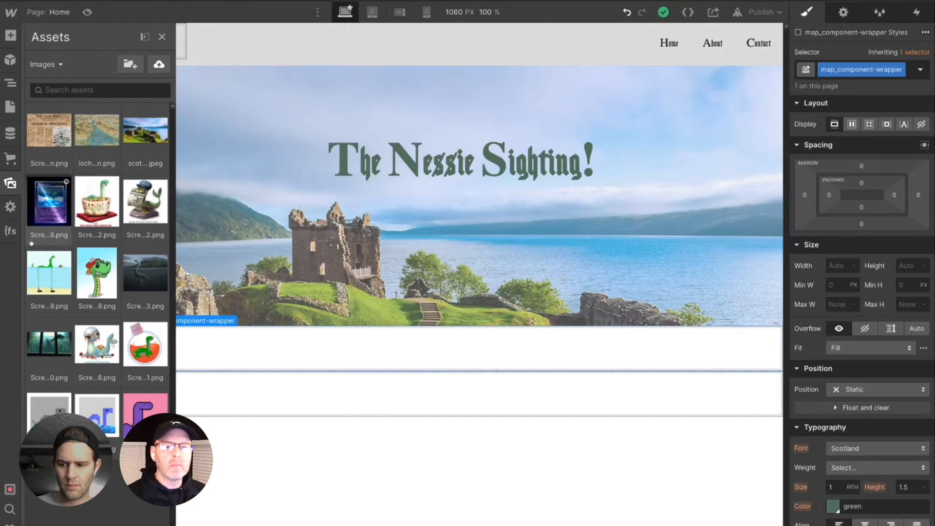
key("z")
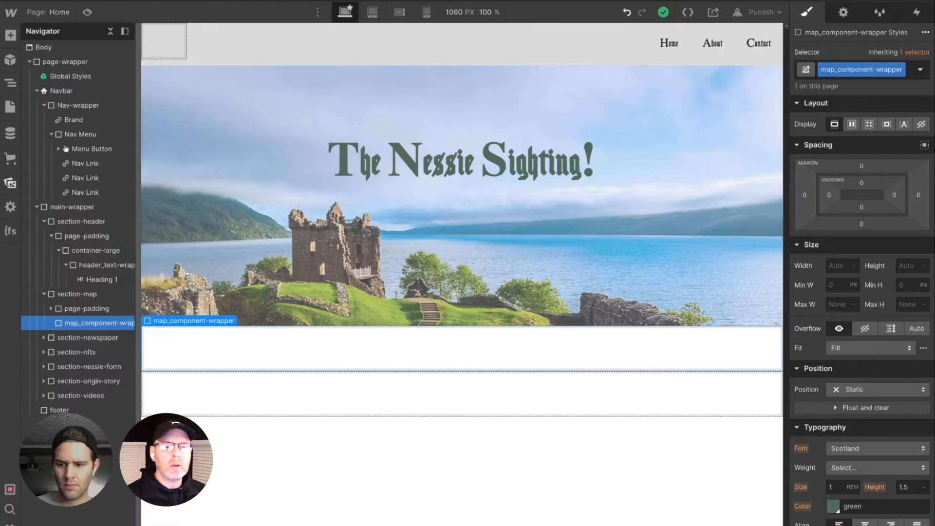
key("j")
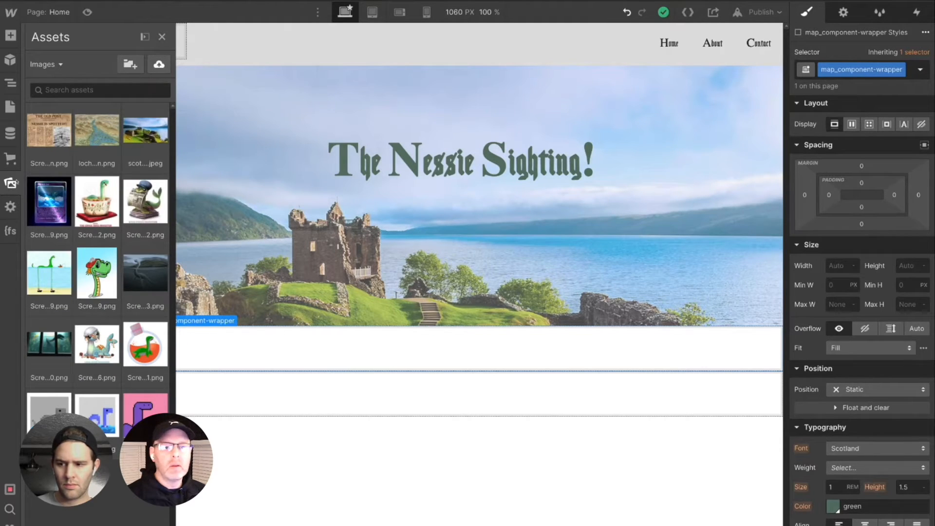
key("z")
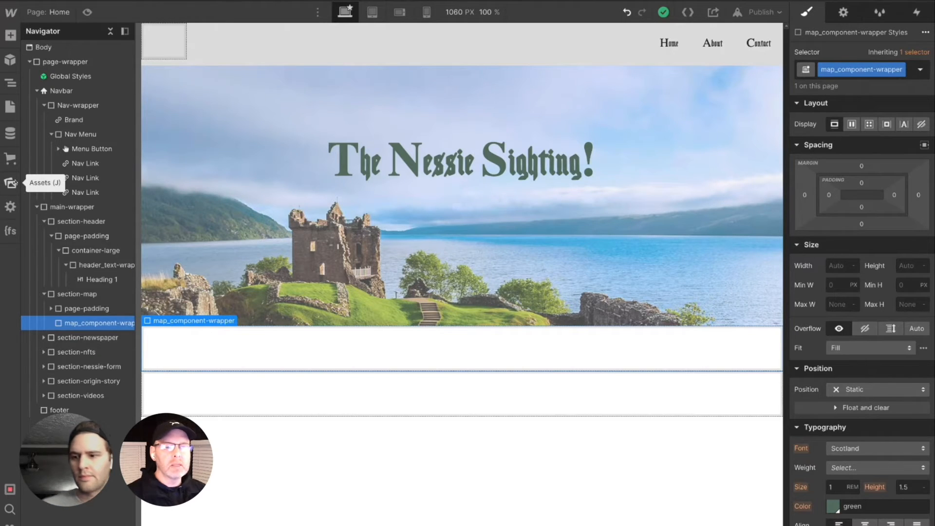
left_click(10, 183)
left_click_drag(87, 138, 206, 372)
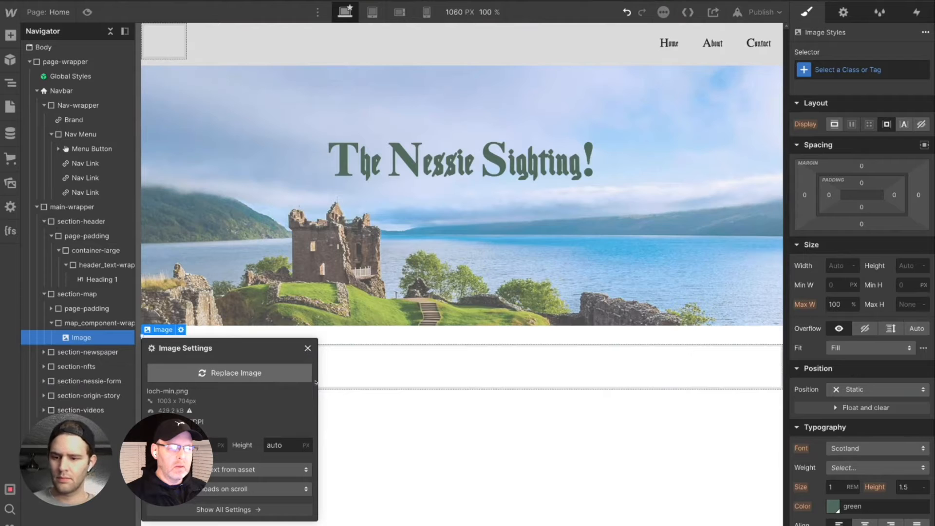
left_click(407, 378)
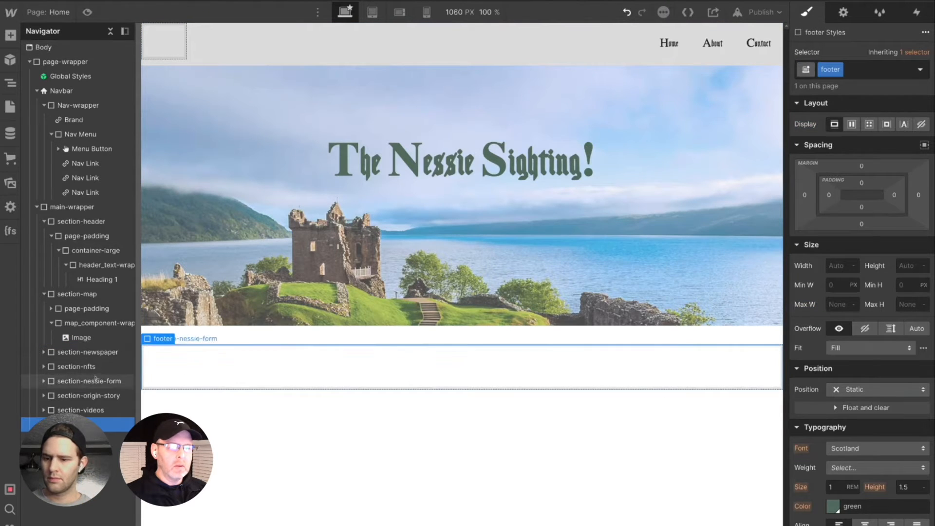
- Examine how section-map, map_component-wrapper, its image and the footer are laid out below the header
left_click(77, 294)
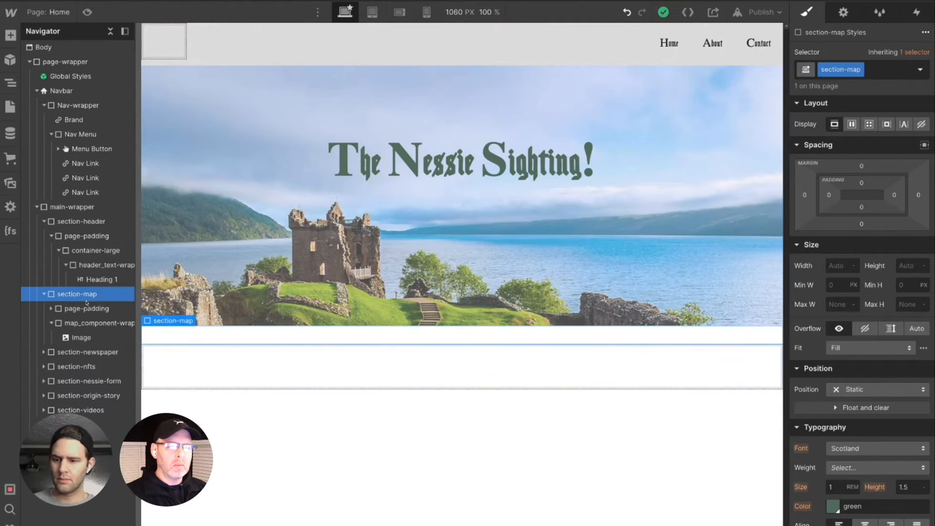
left_click(76, 337)
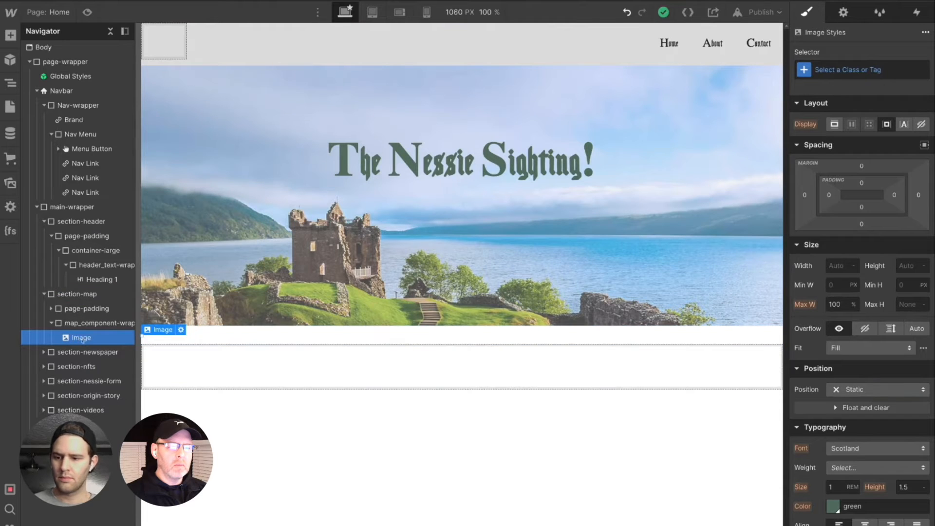
left_click(182, 341)
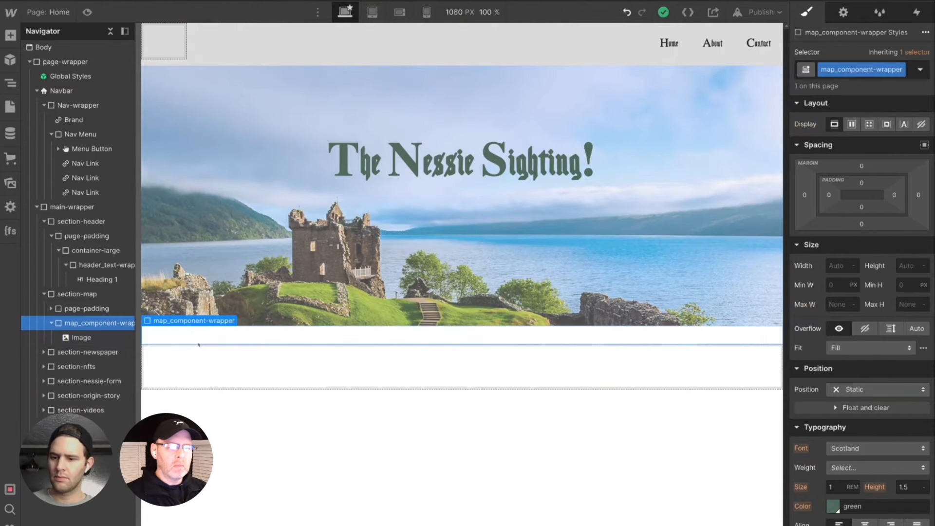
left_click(79, 338)
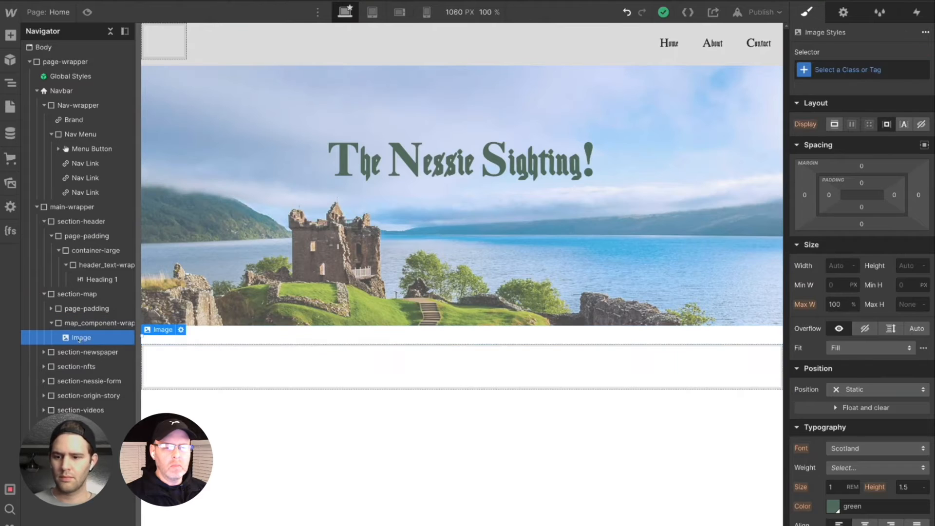
left_click(294, 343)
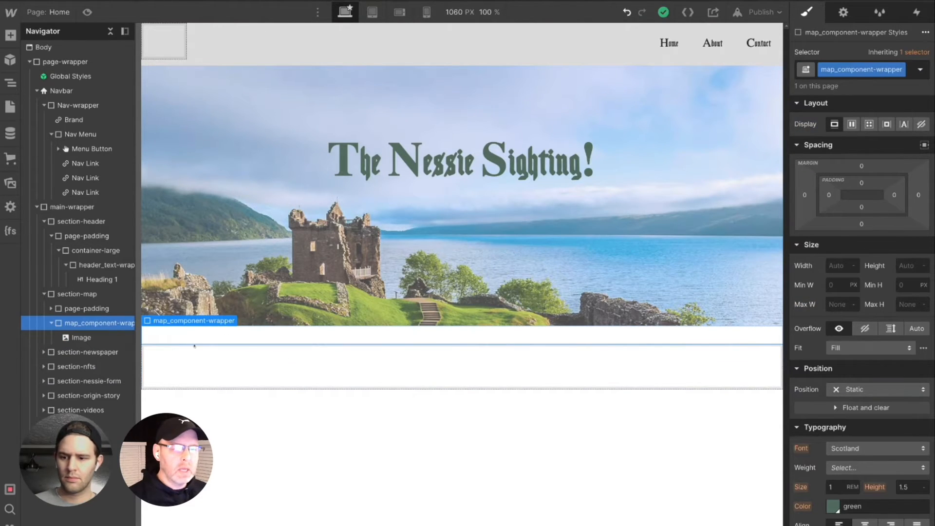
left_click(178, 353)
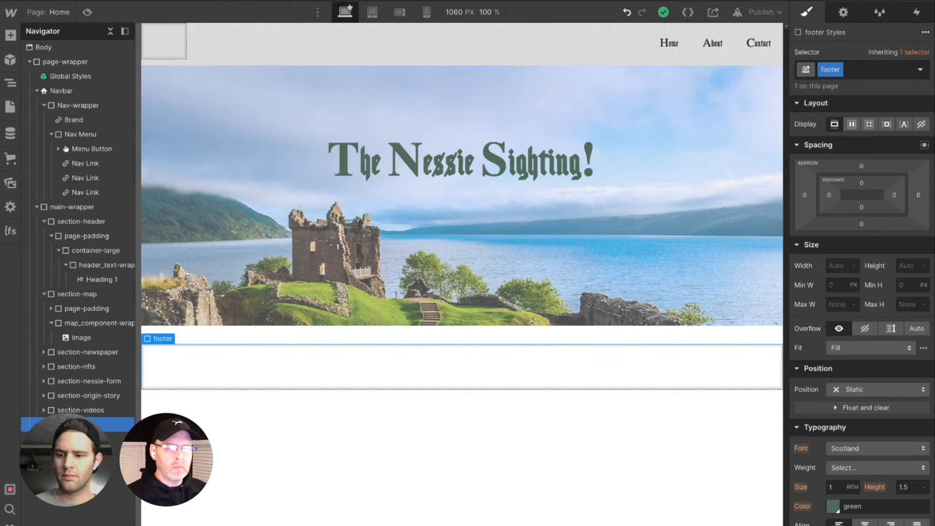
left_click(81, 324)
left_click(78, 339)
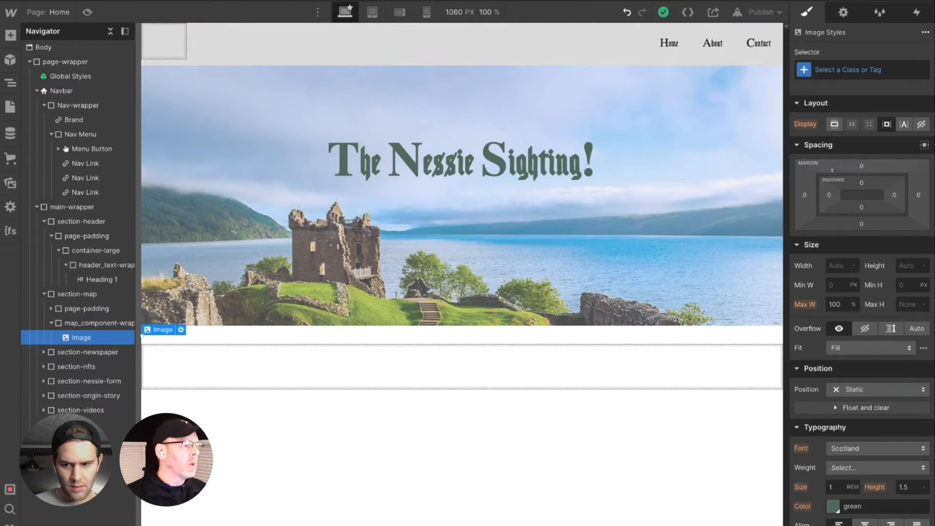
- Check the map image's settings and the size properties of the image and map_component-wrapper
left_click(844, 12)
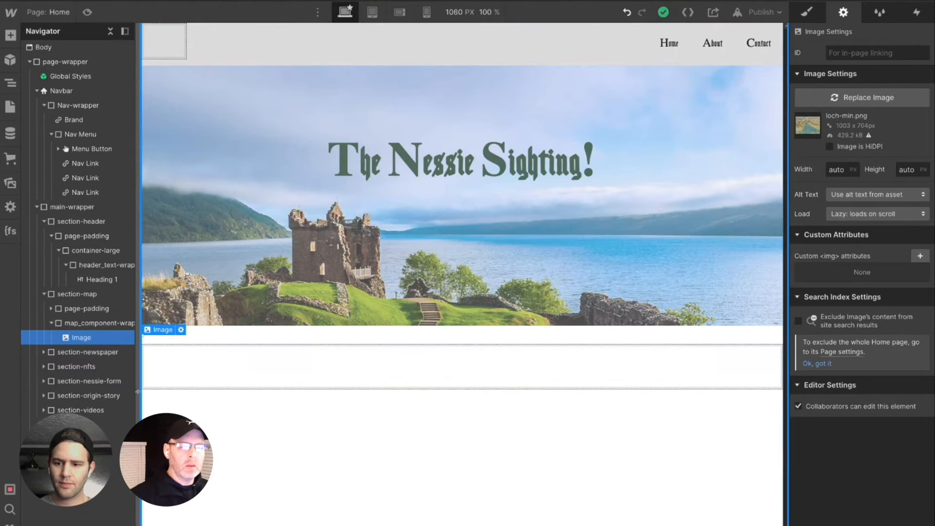
left_click(807, 12)
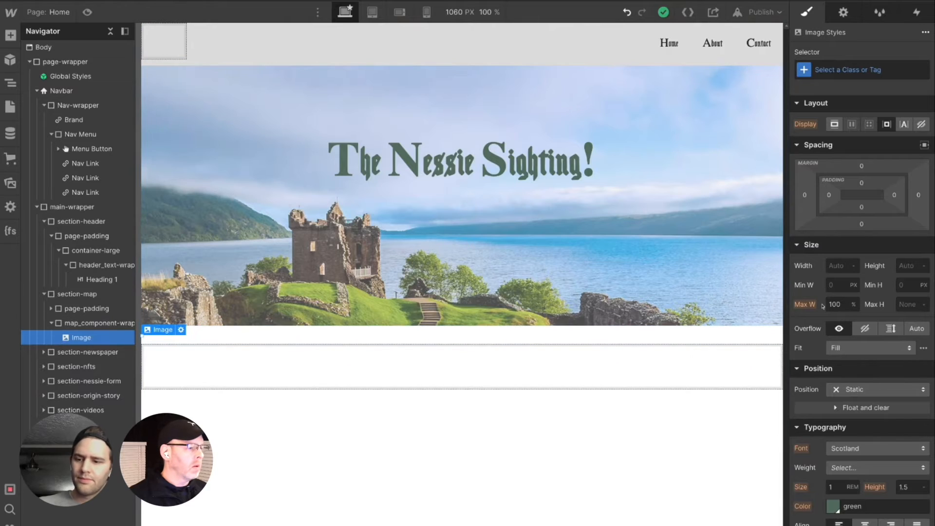
left_click(902, 286)
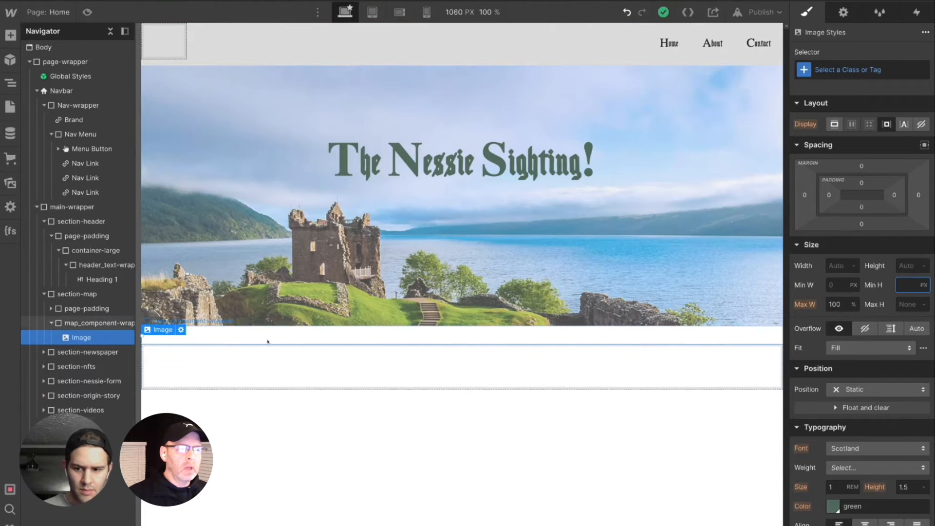
left_click(71, 323)
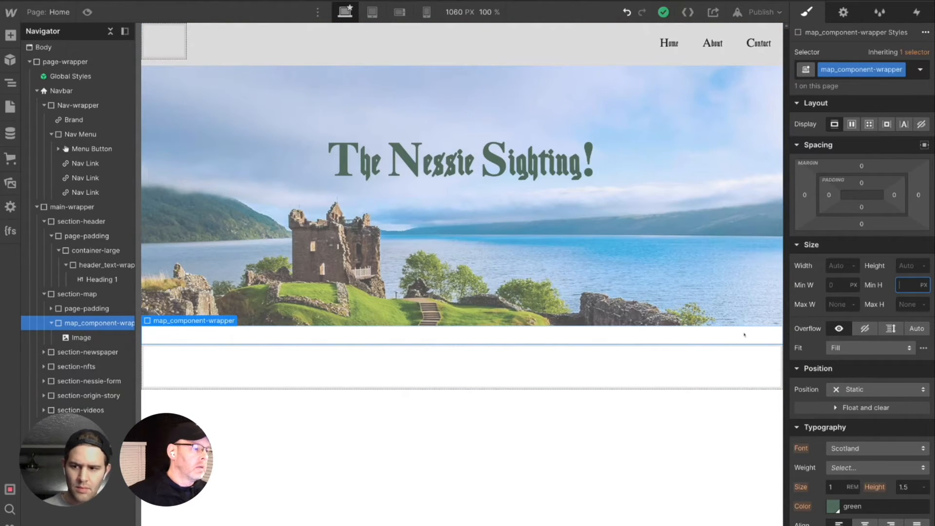
left_click(839, 305)
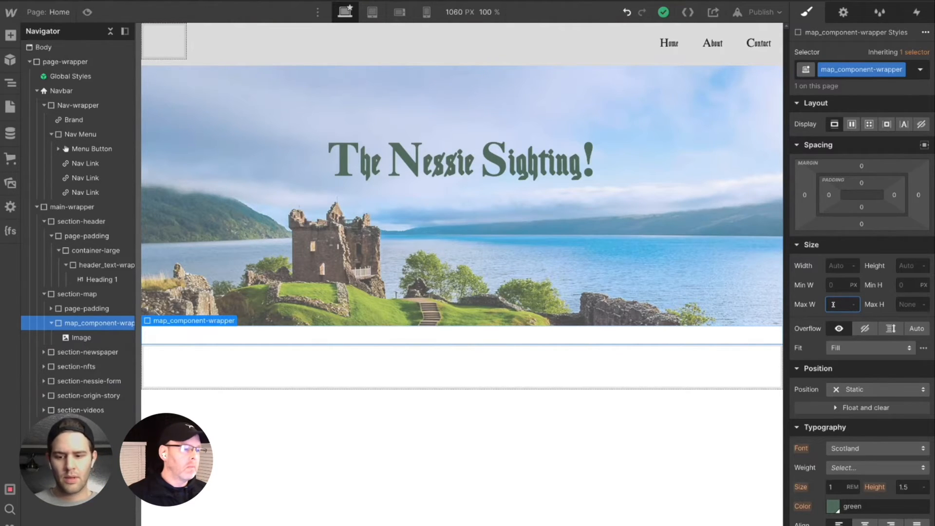
left_click(907, 303)
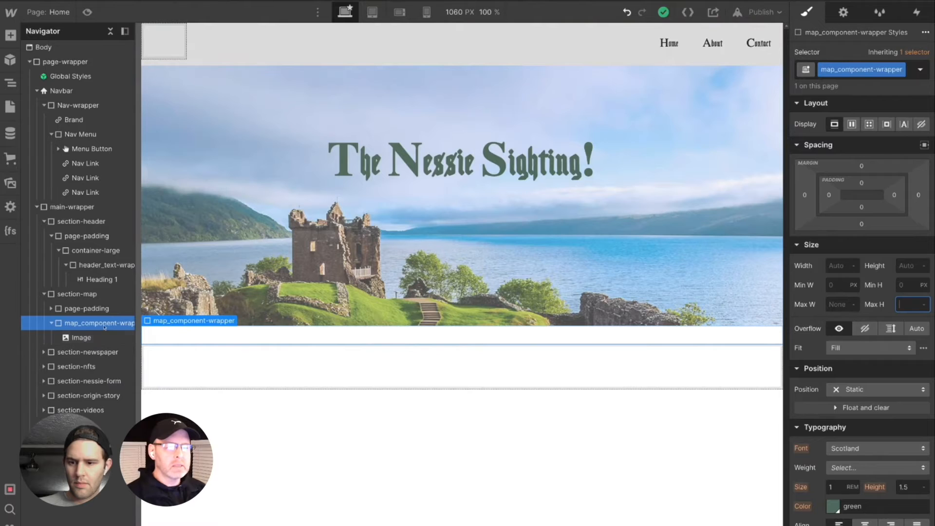
- Add a Div Block inside section-map, below map_component-wrapper, without assigning it a class
left_click(71, 295)
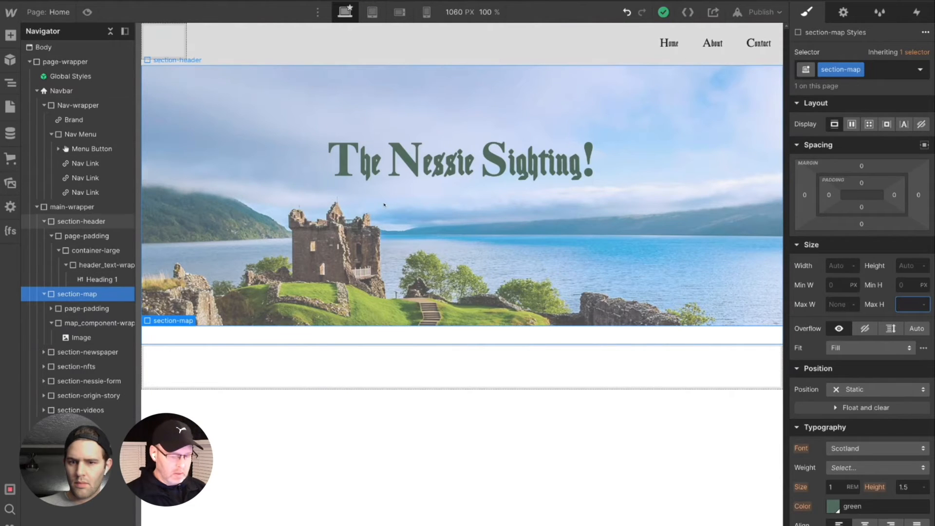
key("ctrl+e")
type("div")
key("Return")
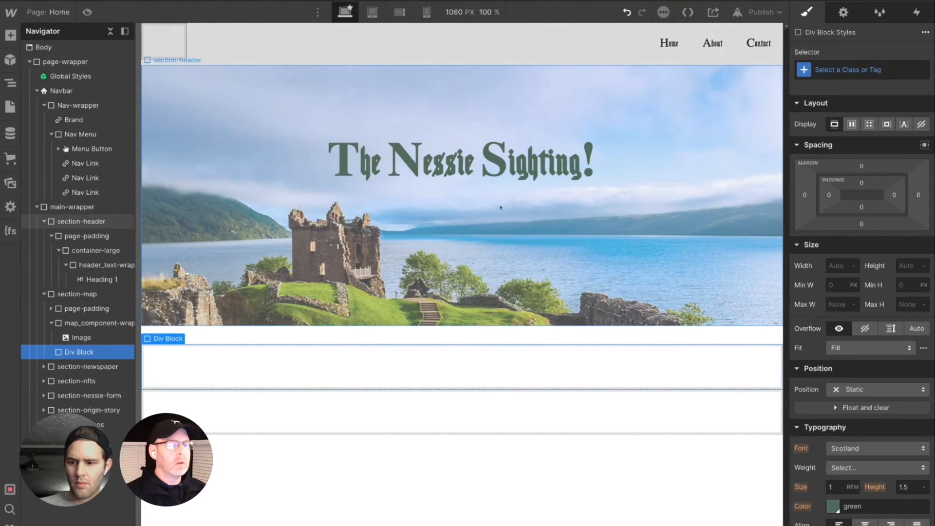
left_click(849, 71)
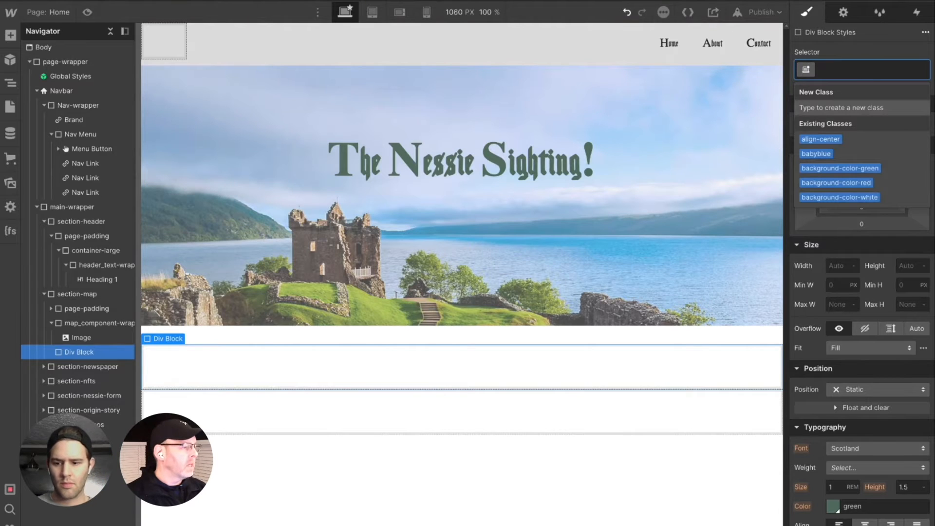
key("Escape")
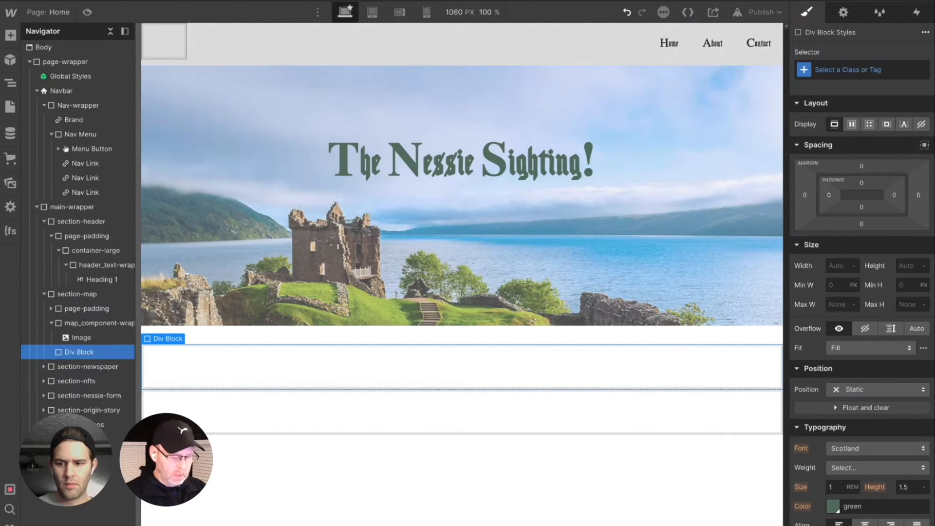
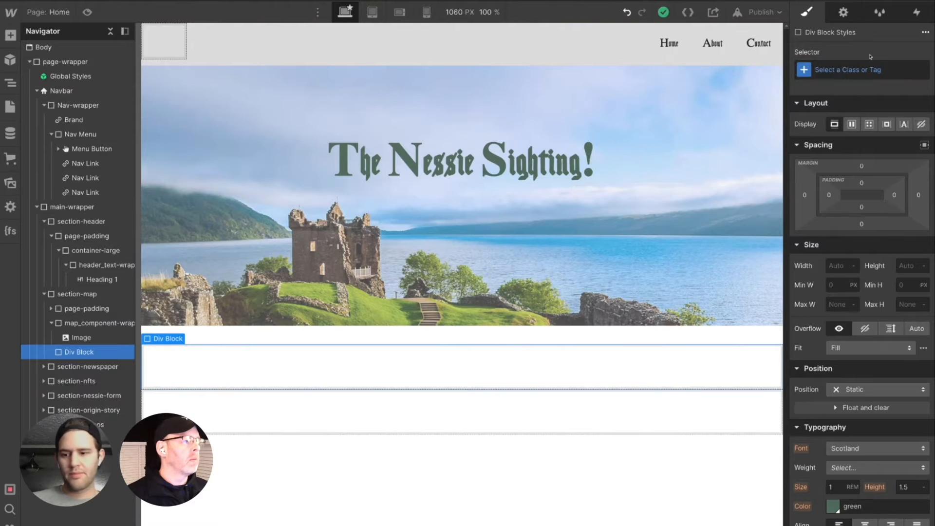
- Give the new Div Block below map_component-wrapper the class map_copy-wrapper
left_click(844, 68)
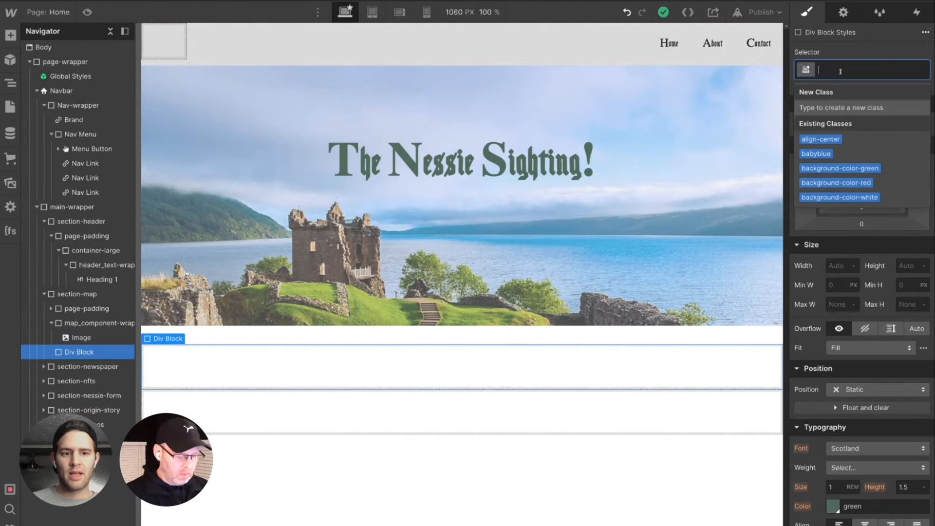
type("map_co")
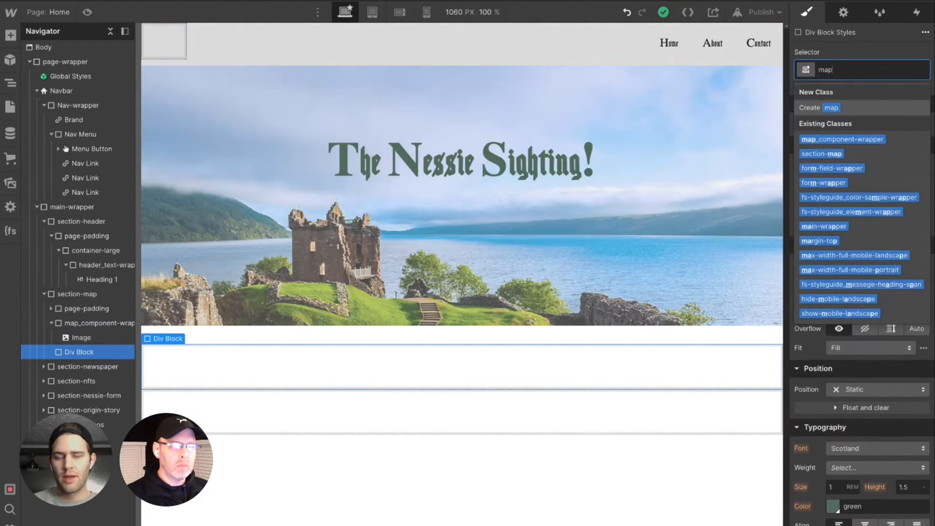
type("p")
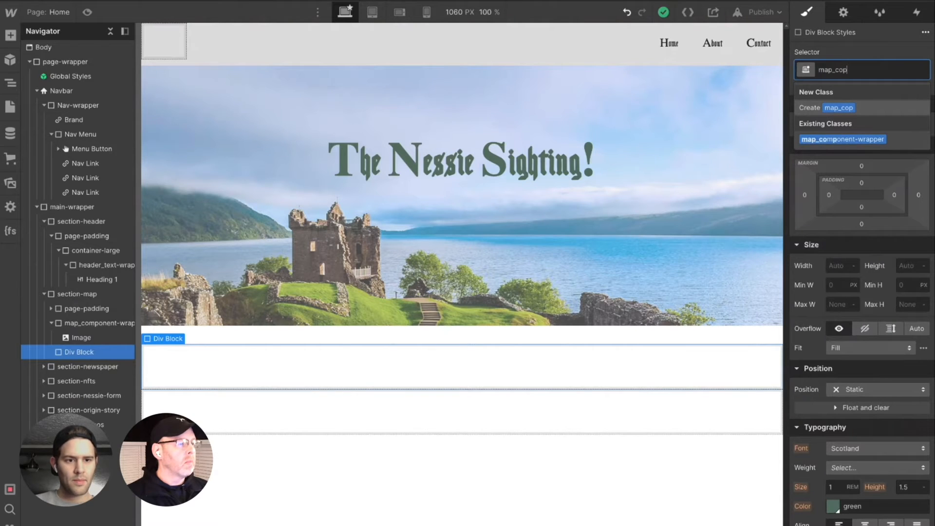
type("y-wrapper")
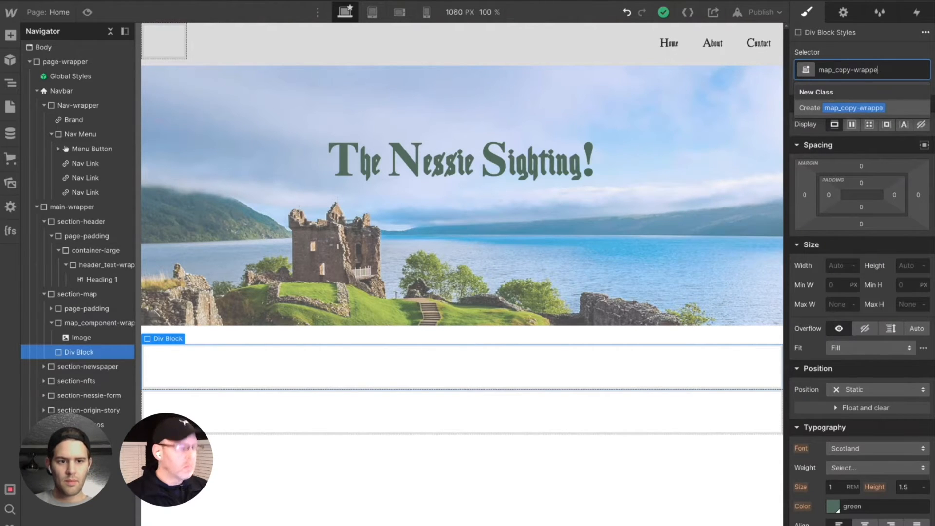
key("Return")
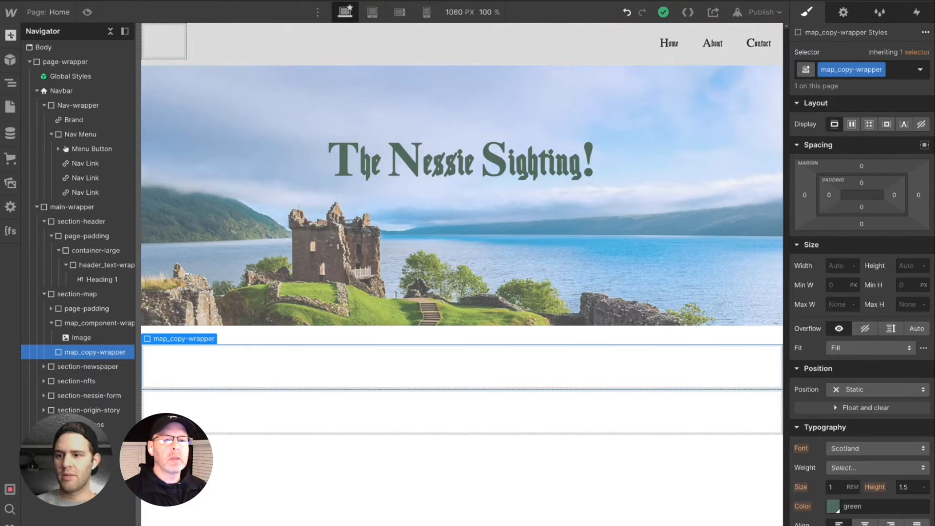
- Add a paragraph inside map_copy-wrapper and replace its placeholder text with "Map Copy"
key("a")
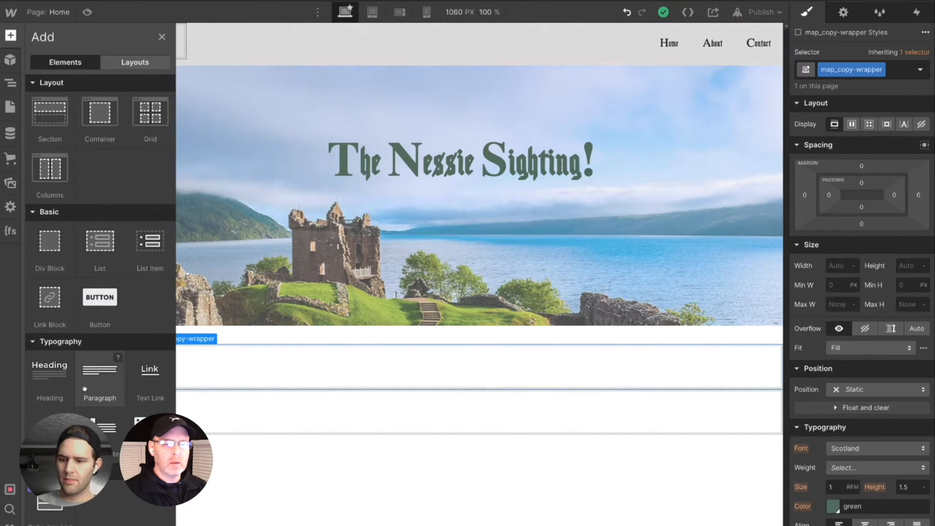
key("z")
left_click_drag(96, 388, 96, 387)
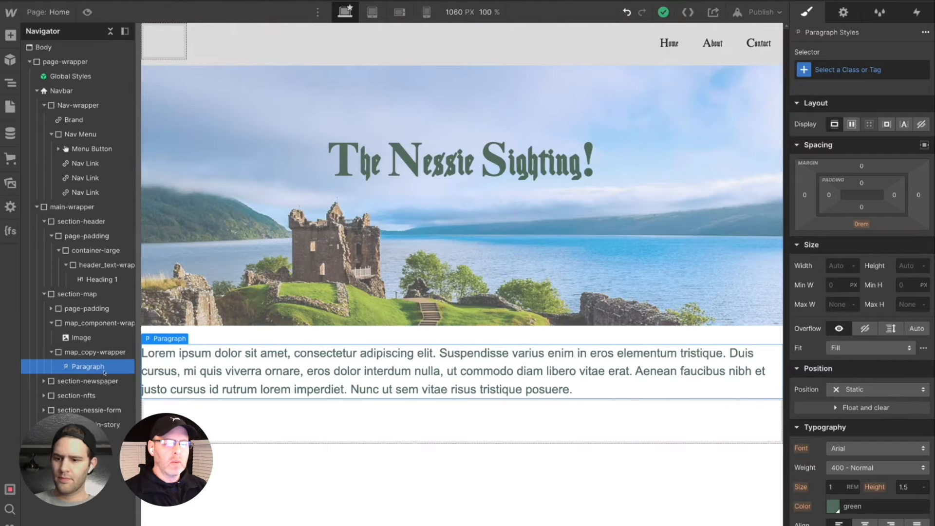
double_click(274, 366)
left_click_drag(258, 353, 590, 392)
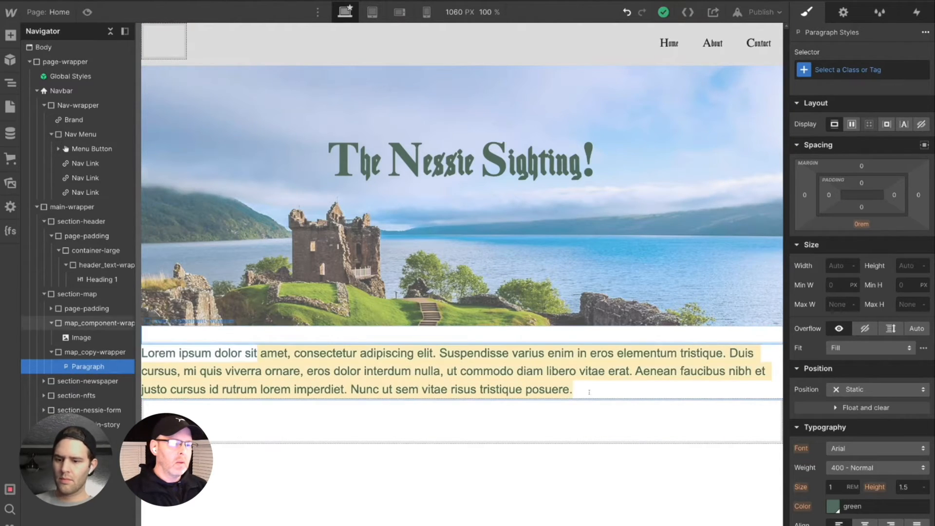
key("ctrl+a")
type("M")
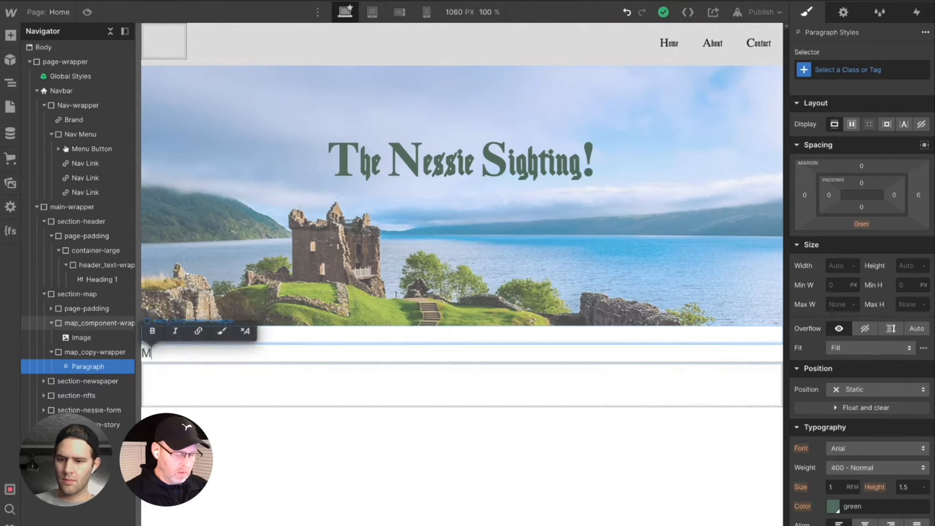
type("ap Copy")
key("Escape")
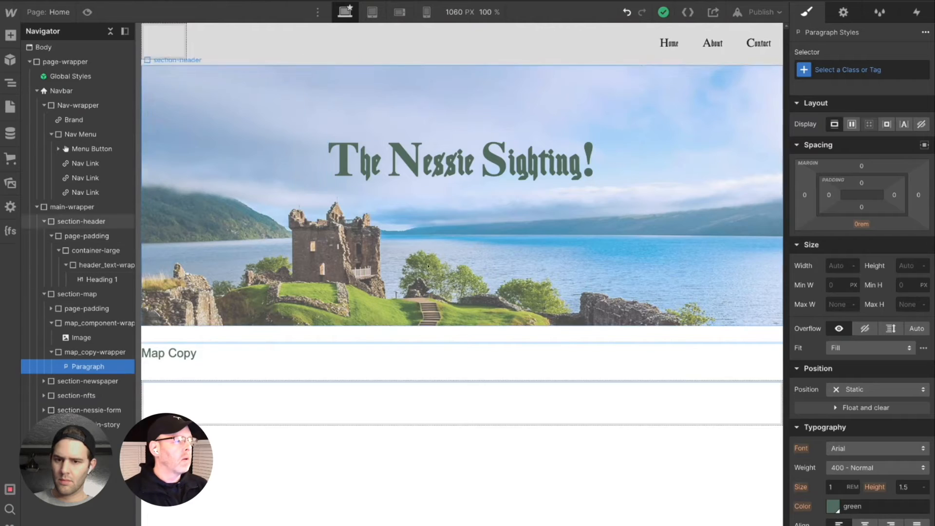
left_click(82, 370)
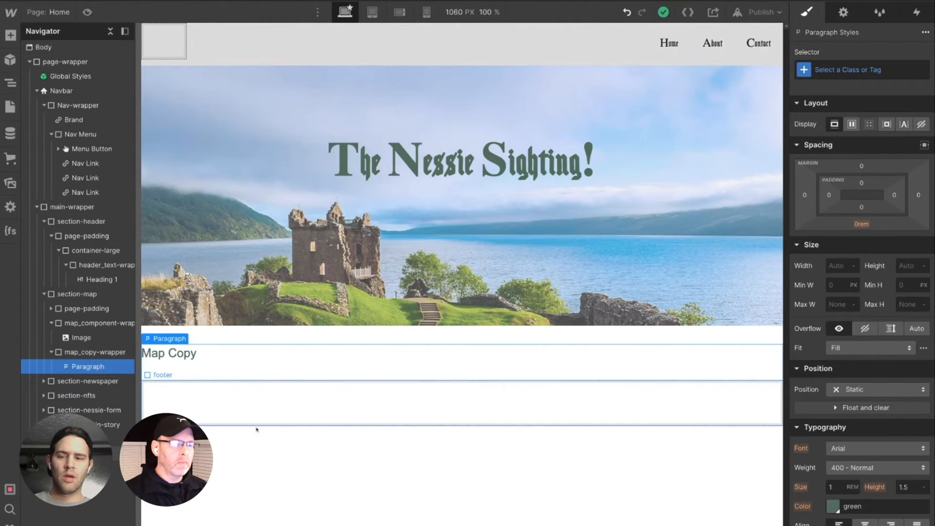
left_click(265, 492)
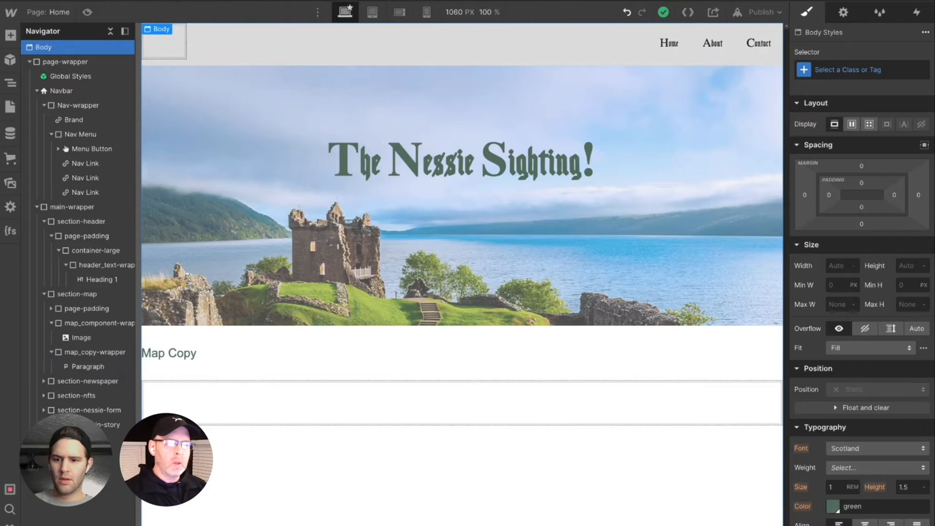
left_click(843, 17)
left_click(807, 12)
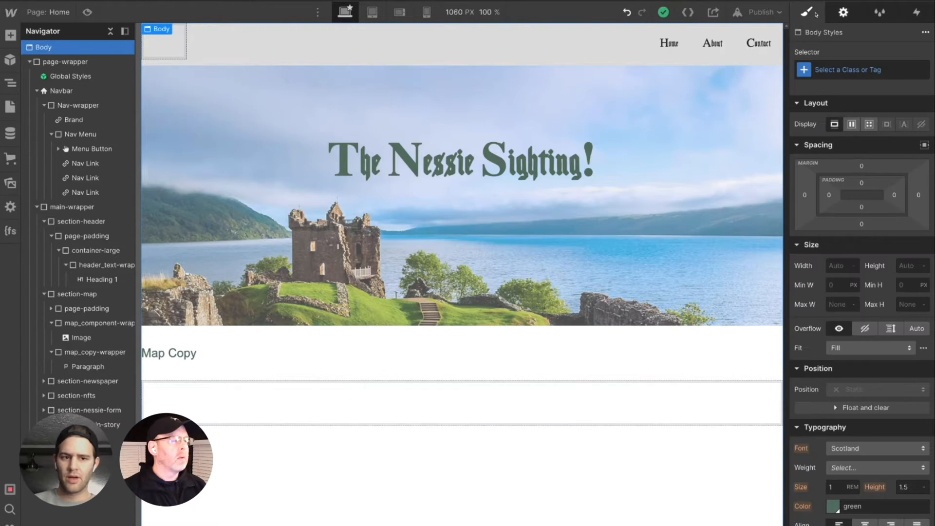
left_click(171, 349)
left_click(106, 354)
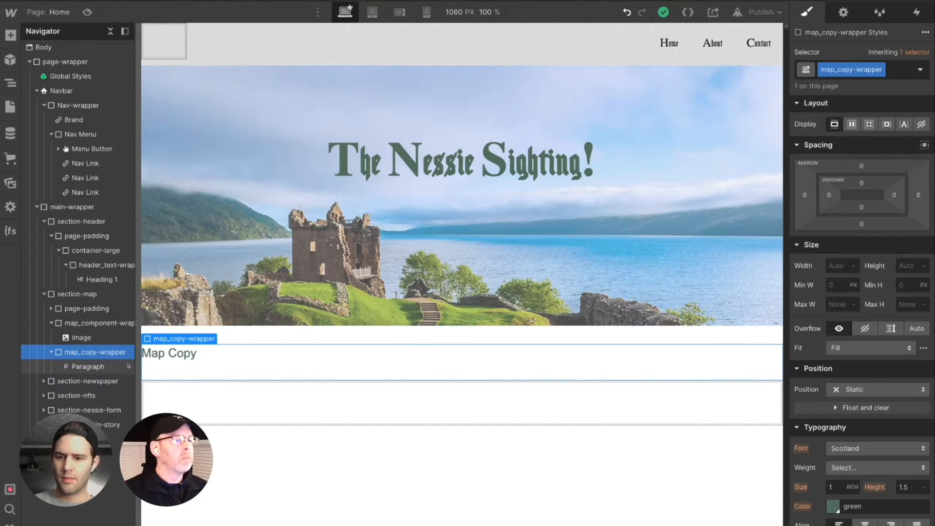
key("ctrl+k")
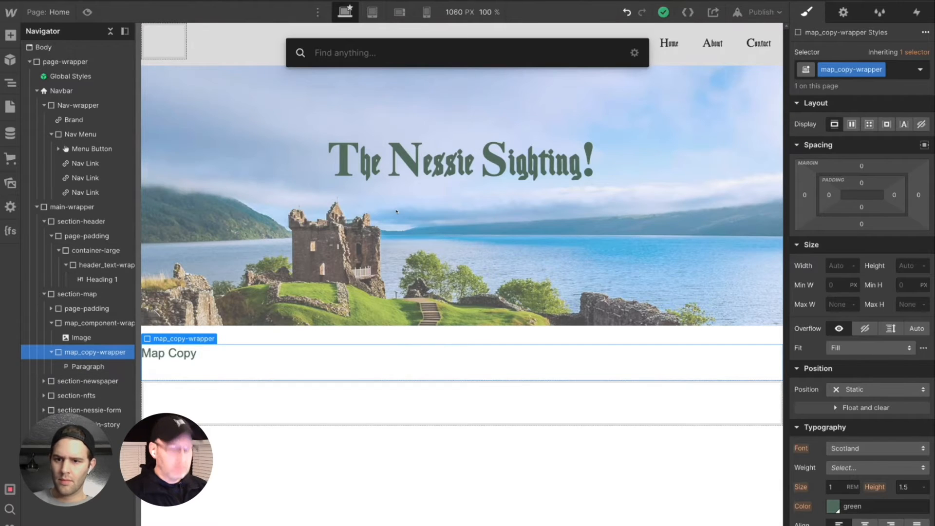
type("div")
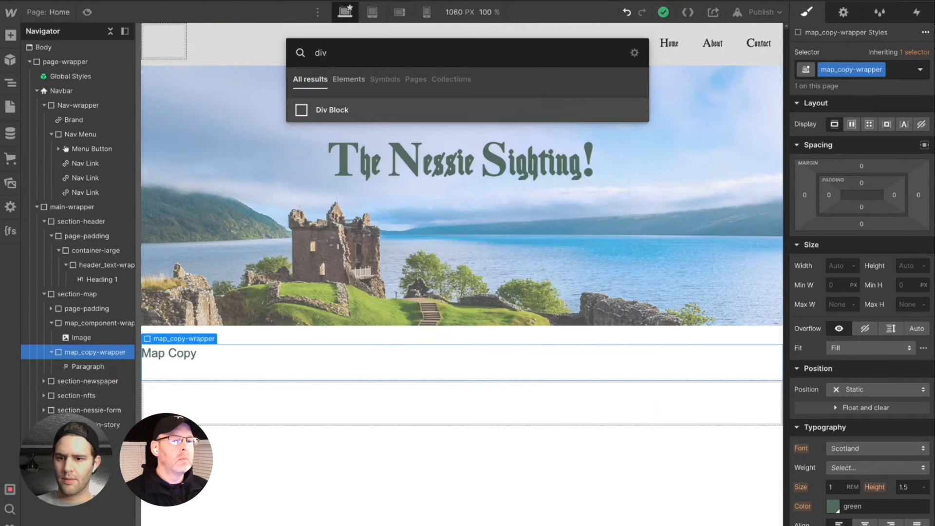
key("Return")
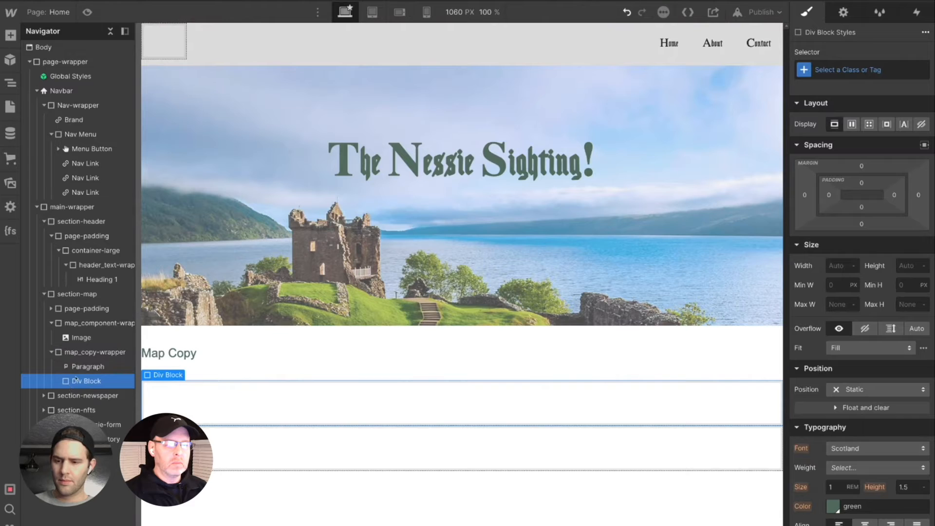
mouse_move(79, 382)
left_mouse_down()
mouse_move(79, 361)
mouse_move(86, 370)
left_mouse_up()
key("ctrl+z")
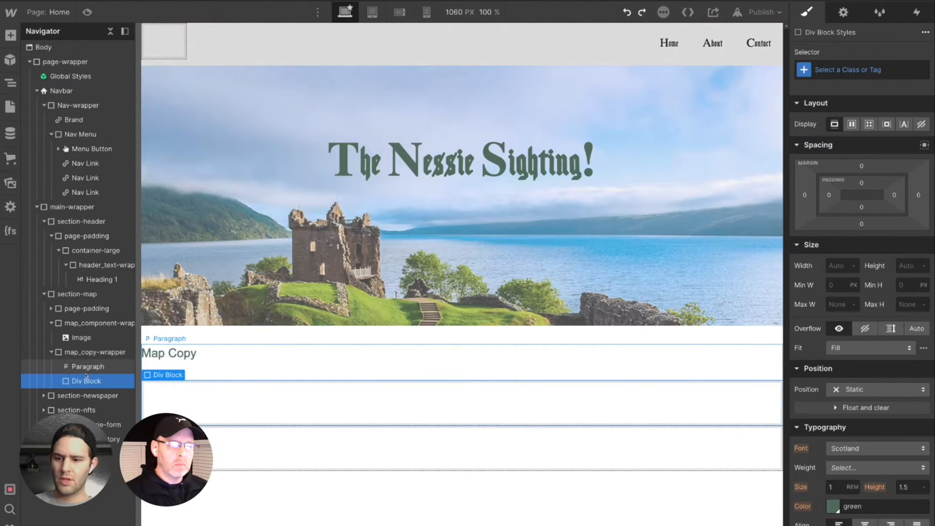
key("Delete")
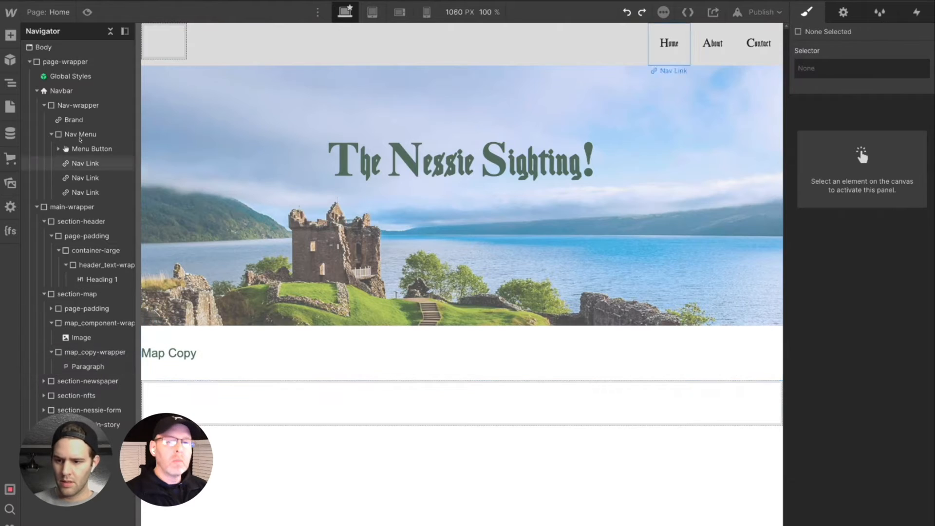
- Add a heading above the paragraph in map_copy-wrapper and change its text to "Map Heading"
left_click(10, 35)
left_click_drag(68, 412, 121, 366)
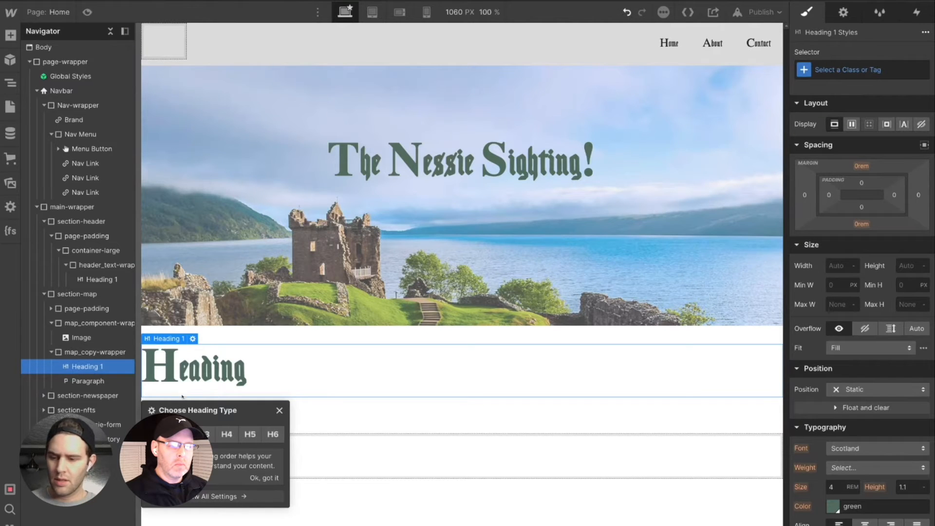
left_click(204, 374)
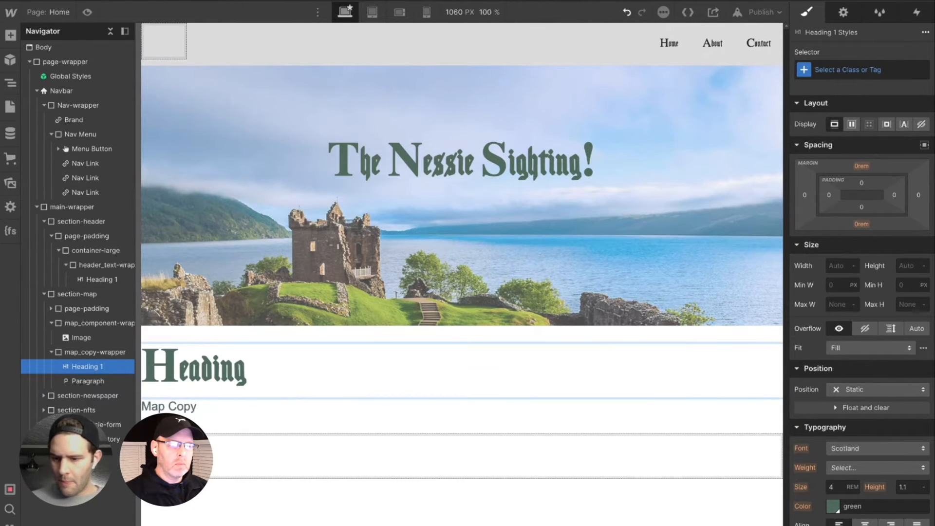
double_click(202, 370)
key("Escape")
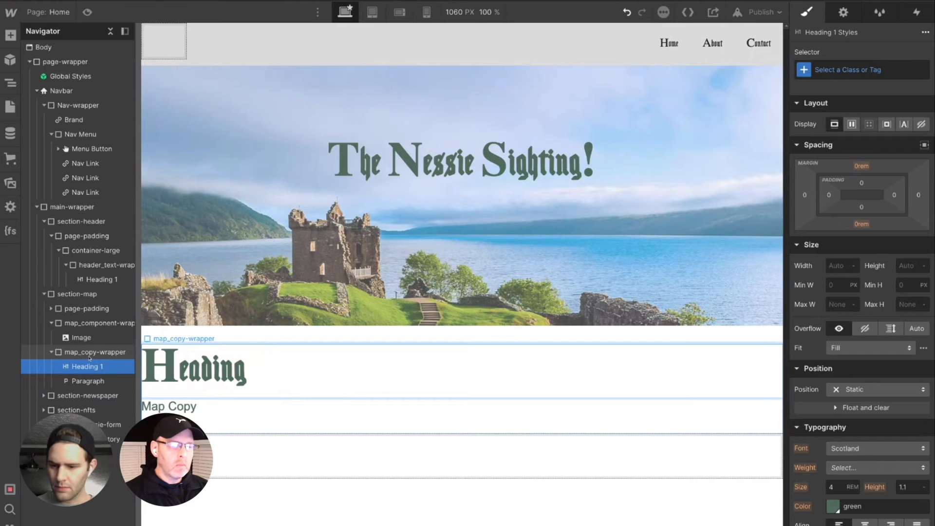
type("Map")
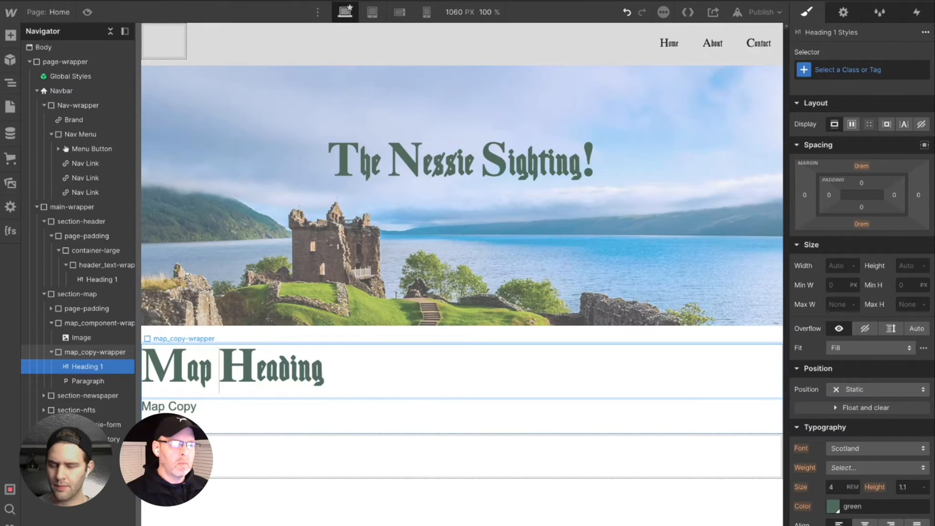
- Change the "Map Heading" element's heading type to H3
left_click(100, 367)
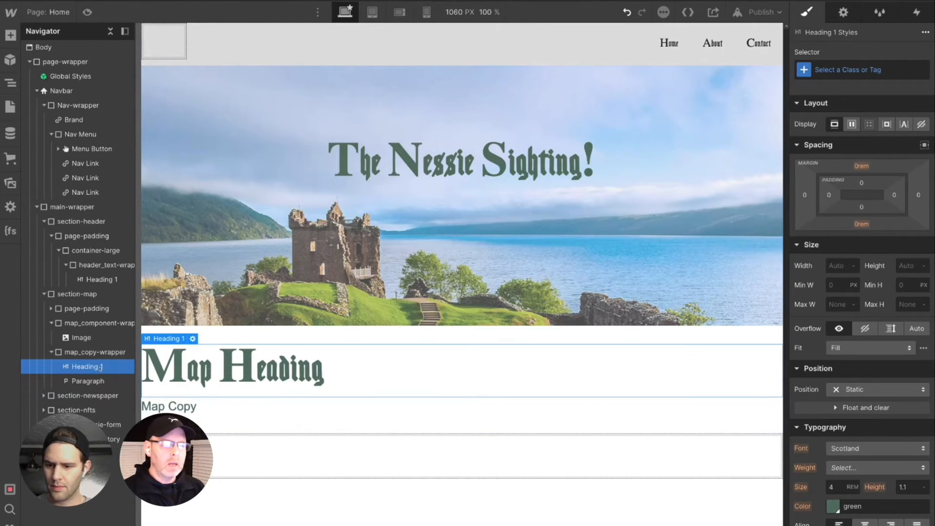
left_click(193, 338)
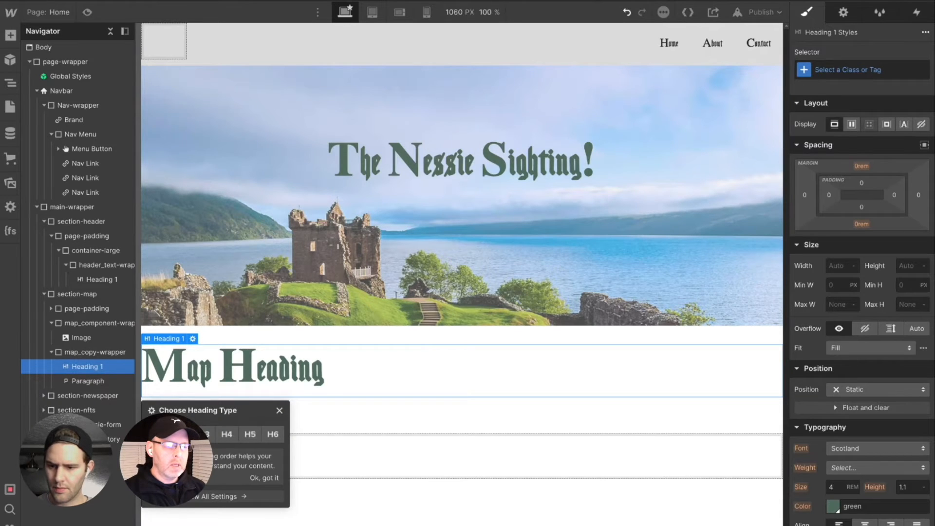
left_click(182, 434)
left_click(209, 428)
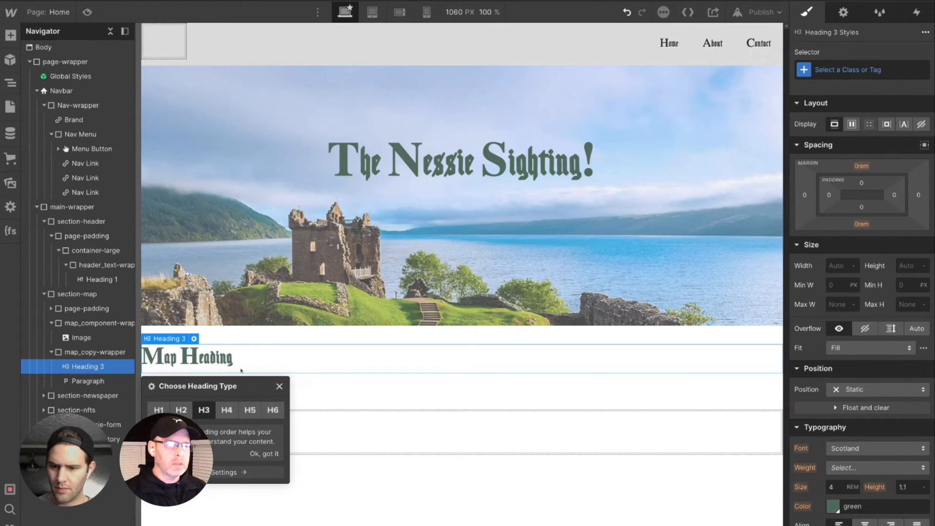
left_click(295, 390)
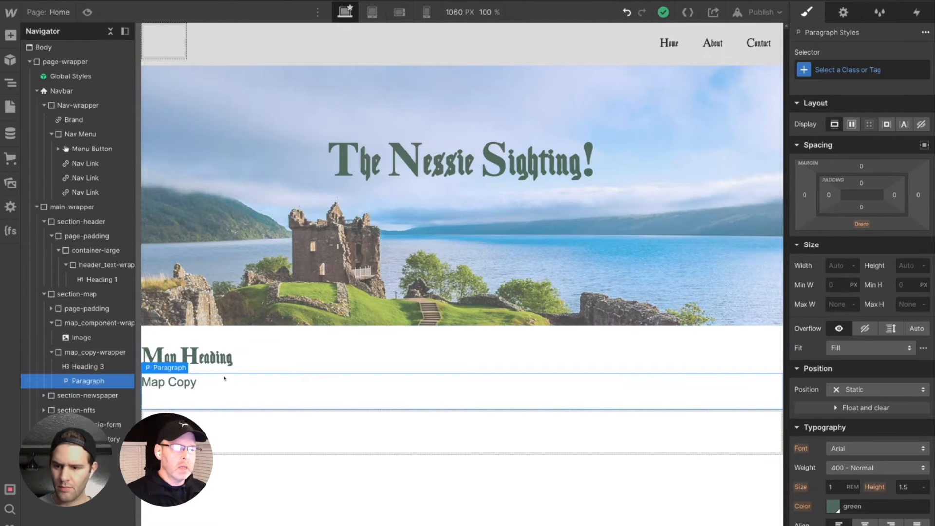
left_click(88, 353)
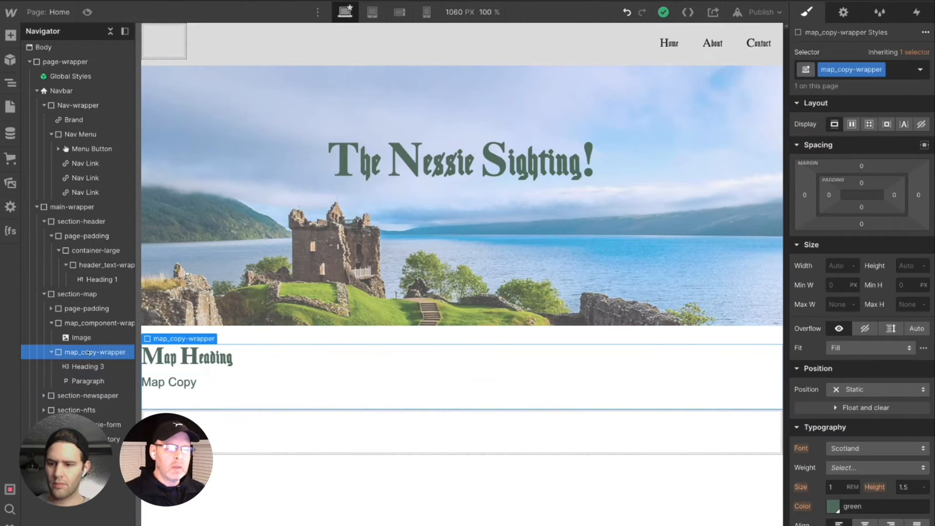
left_click(91, 295)
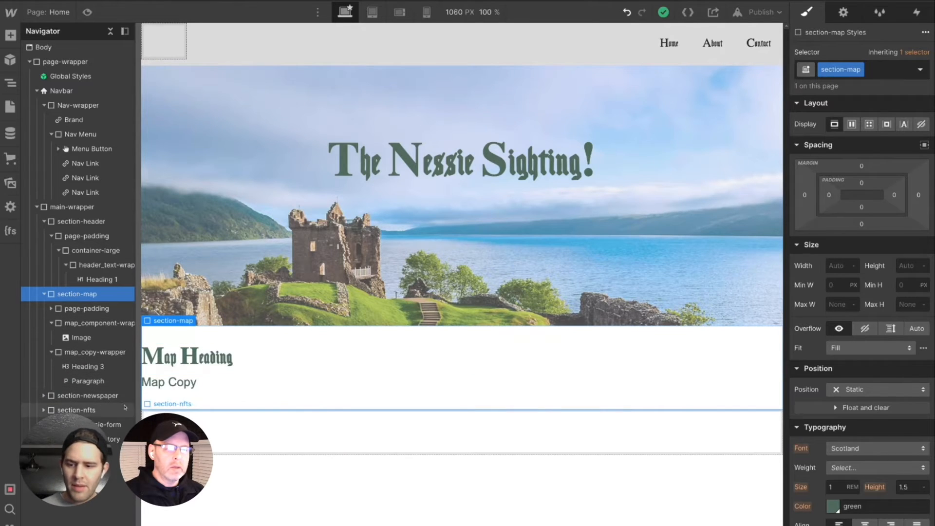
left_click(845, 13)
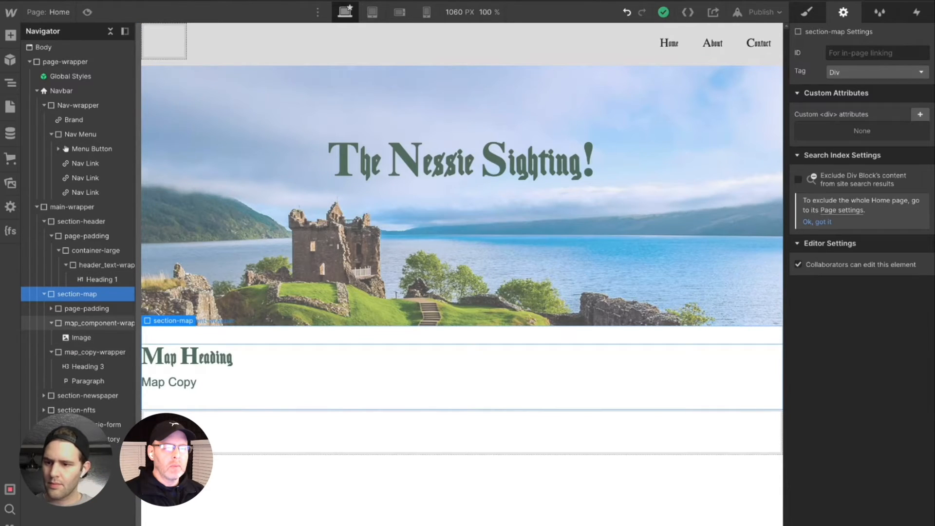
- Move map_copy-wrapper with its heading and paragraph inside map_component-wrapper, directly below the image
left_click(59, 353)
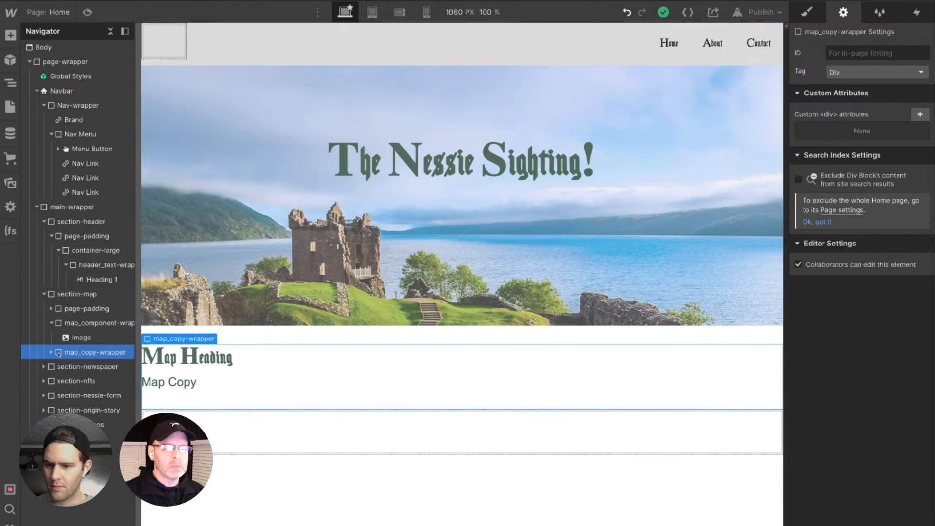
left_click(51, 352)
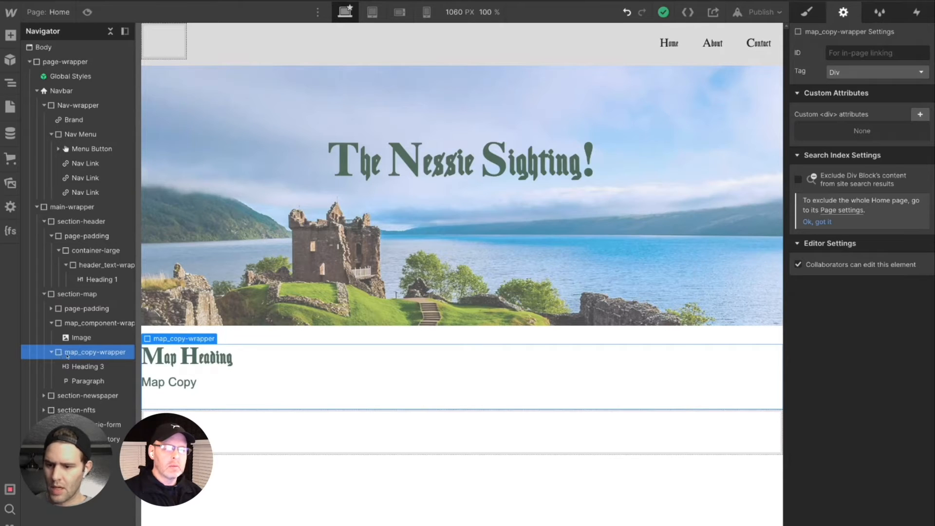
left_click_drag(66, 354, 78, 357)
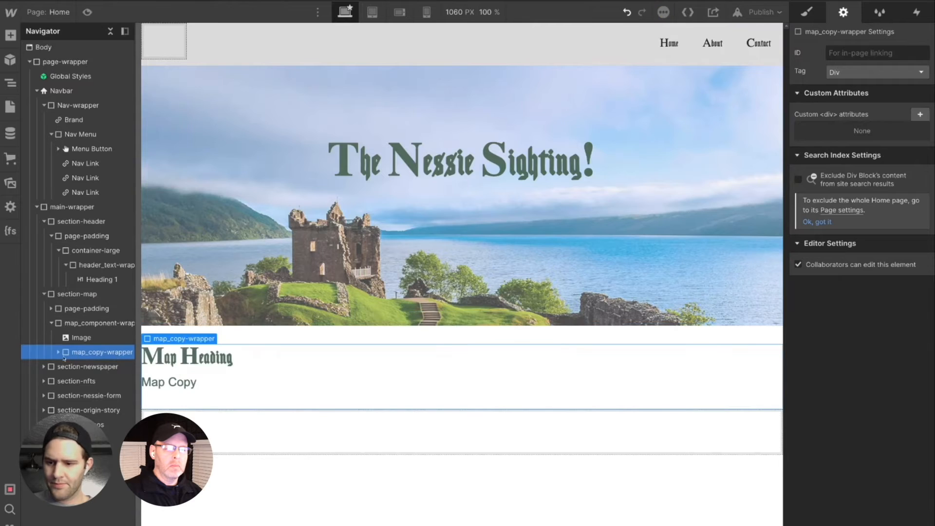
left_click(58, 353)
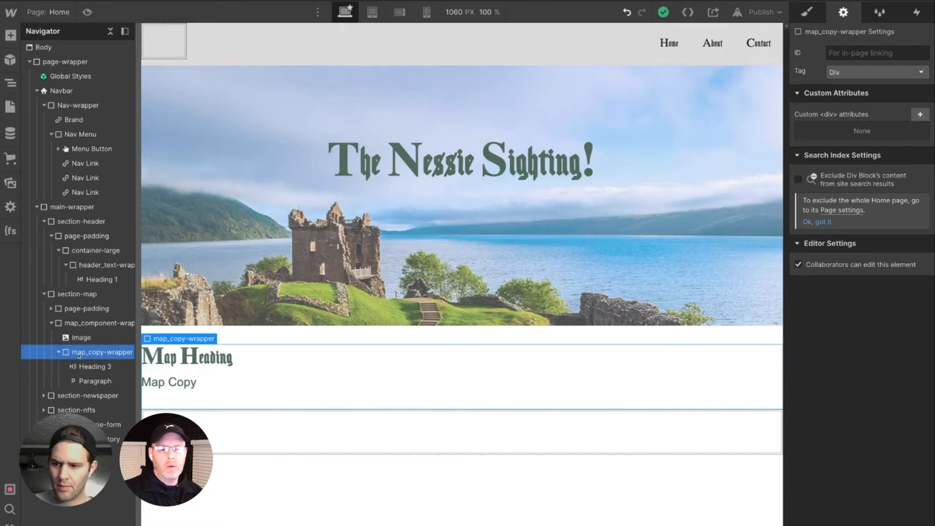
left_click(80, 356)
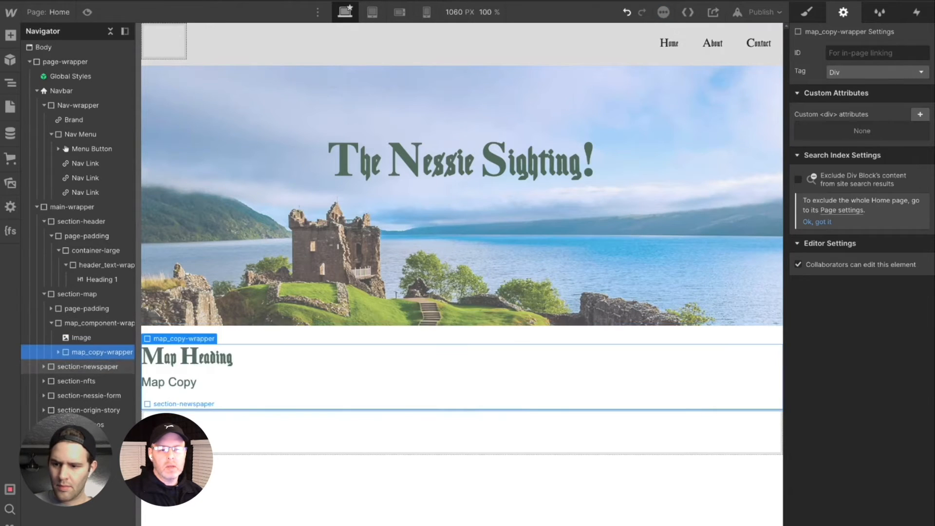
left_click(58, 352)
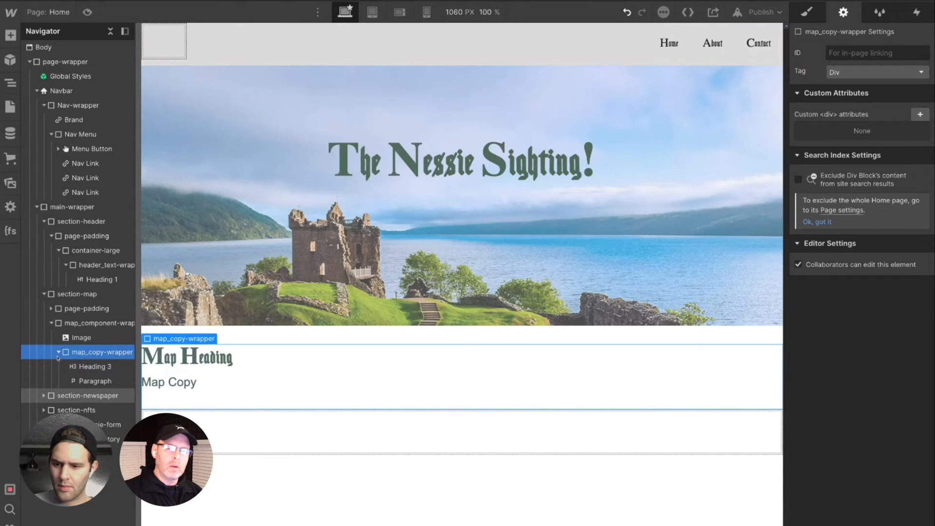
left_click_drag(78, 355, 67, 358)
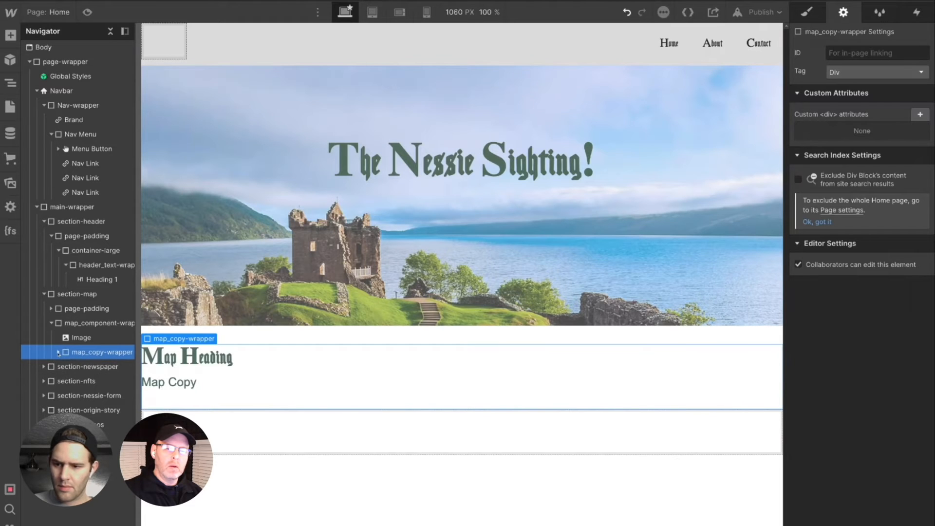
left_click(58, 352)
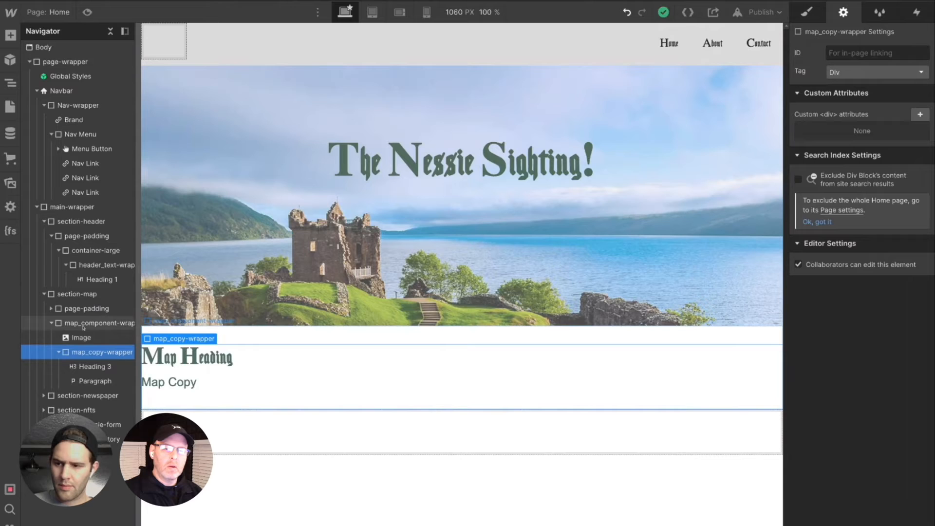
left_click(75, 354)
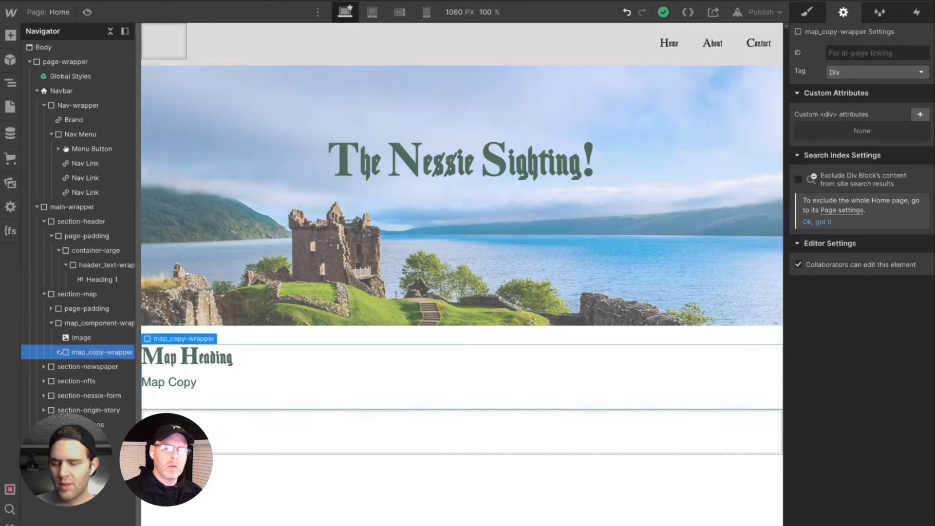
left_click(58, 353)
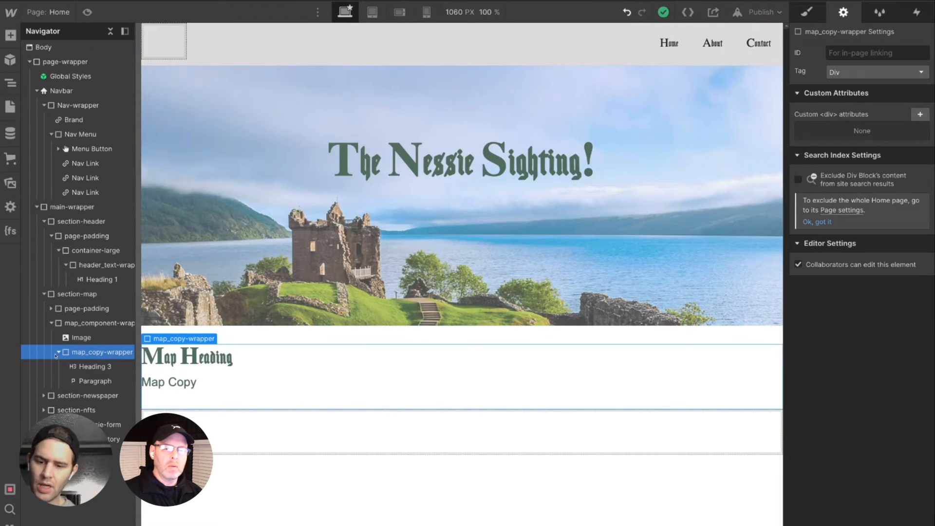
- Delete the image from map_component-wrapper
left_click(69, 341)
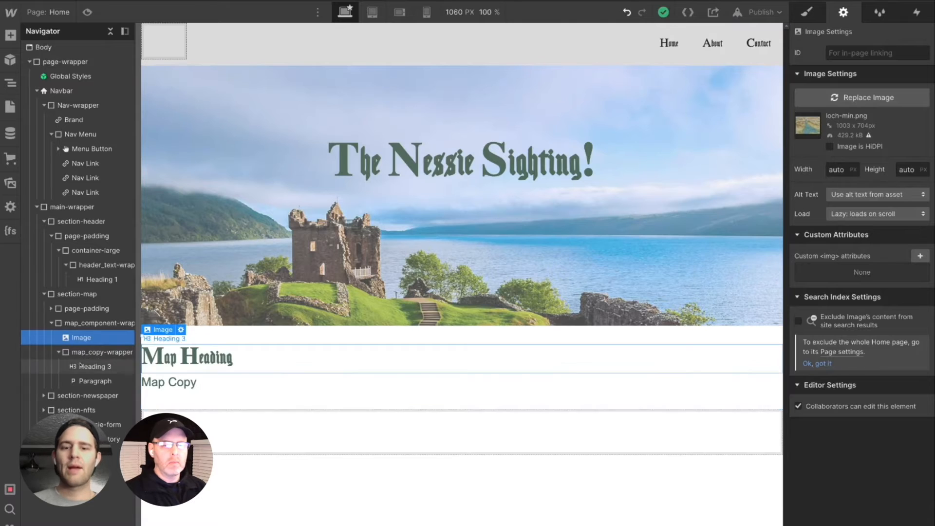
left_click_drag(133, 366, 136, 366)
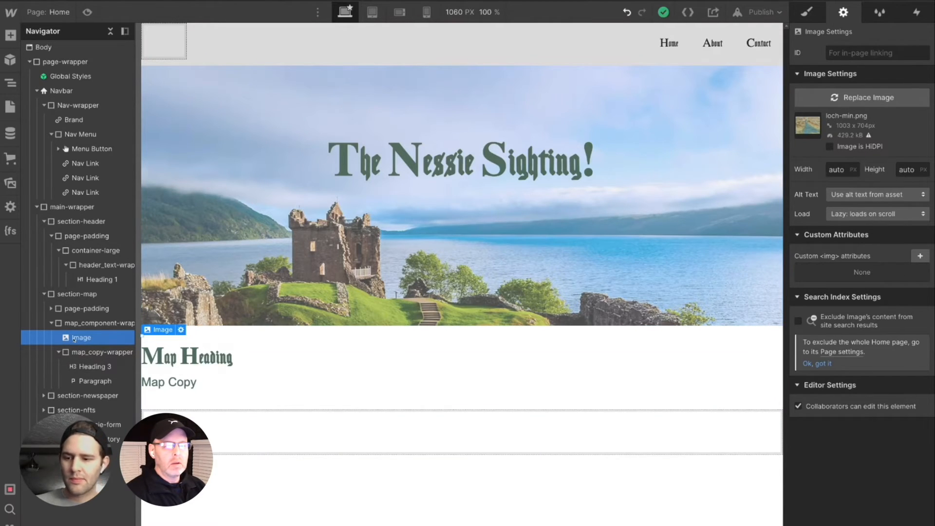
key("Delete")
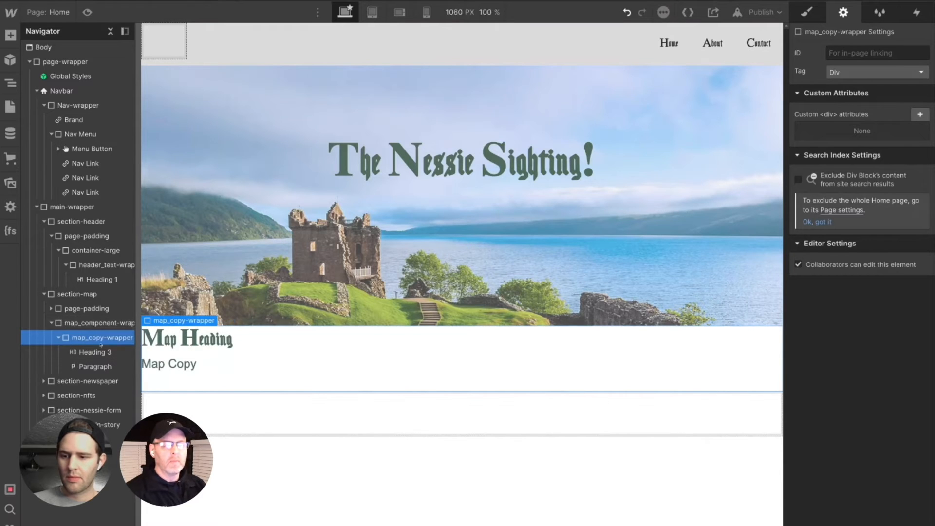
- Add a background image to section-map and choose loch-min.png from the assets
left_click(89, 325)
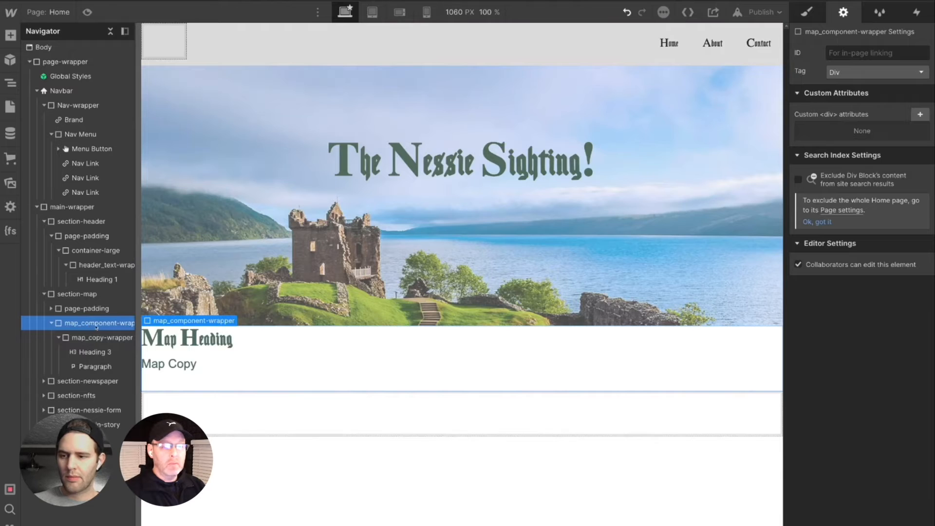
left_click(90, 296)
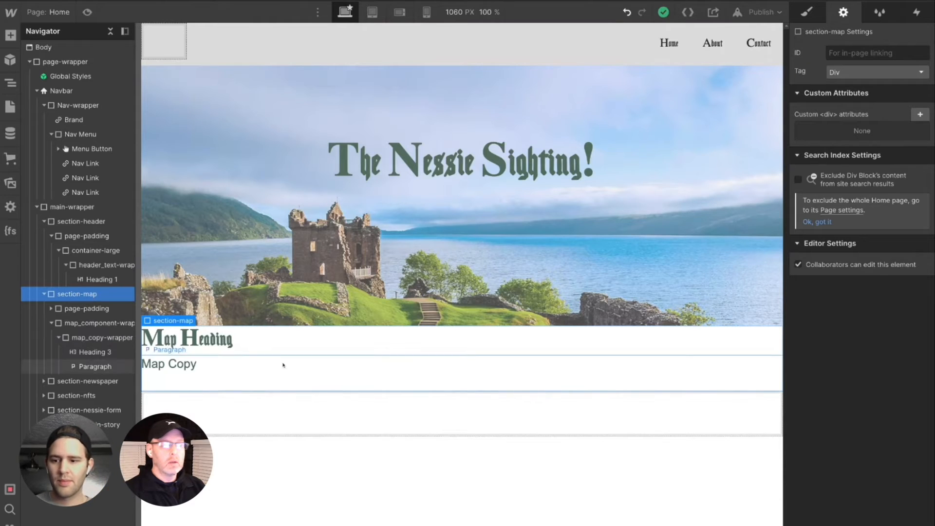
left_click(804, 10)
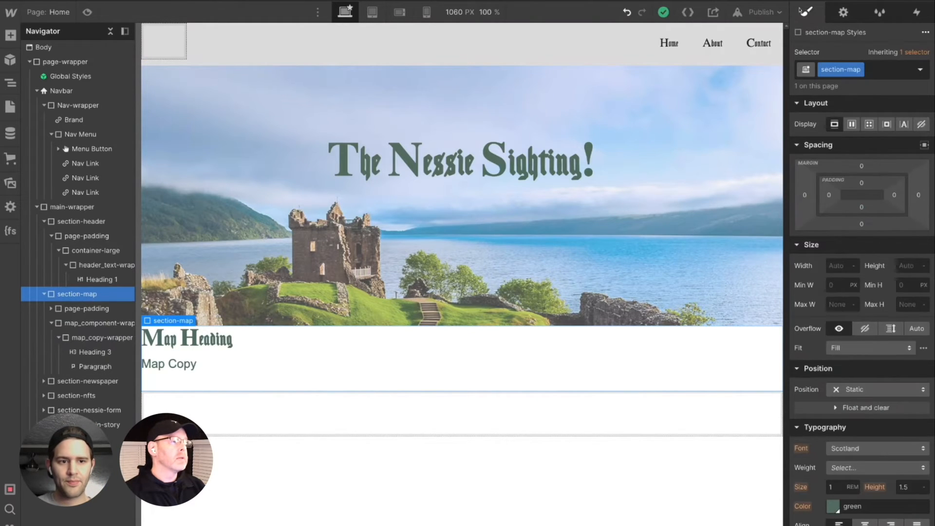
scroll(870, 374, "down", 5)
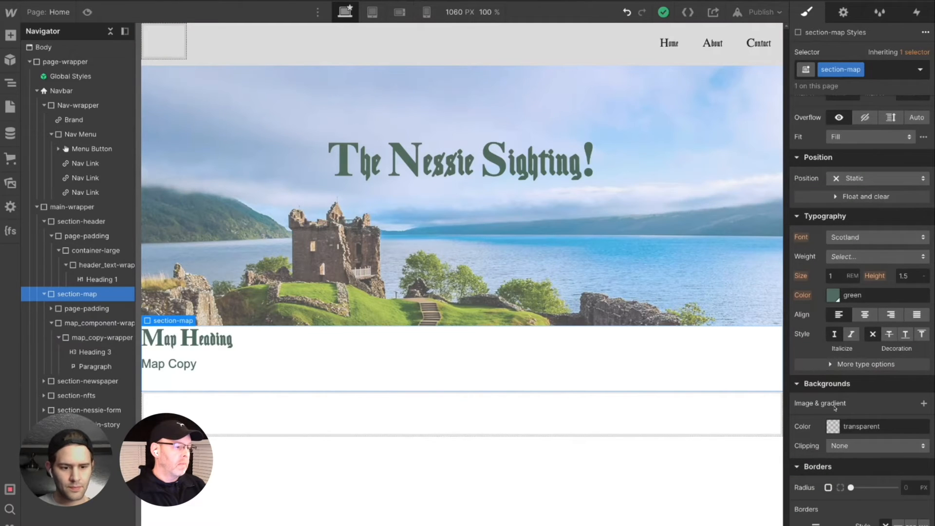
left_click(924, 403)
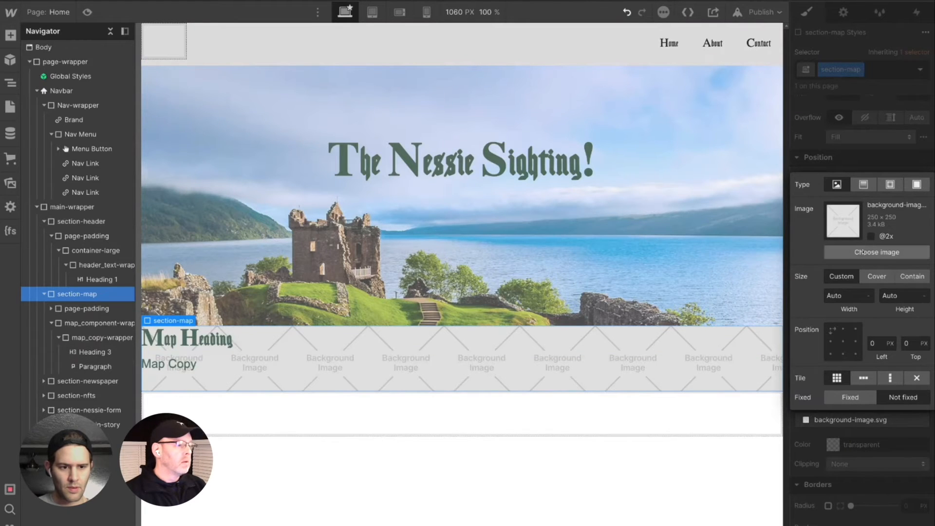
left_click(877, 251)
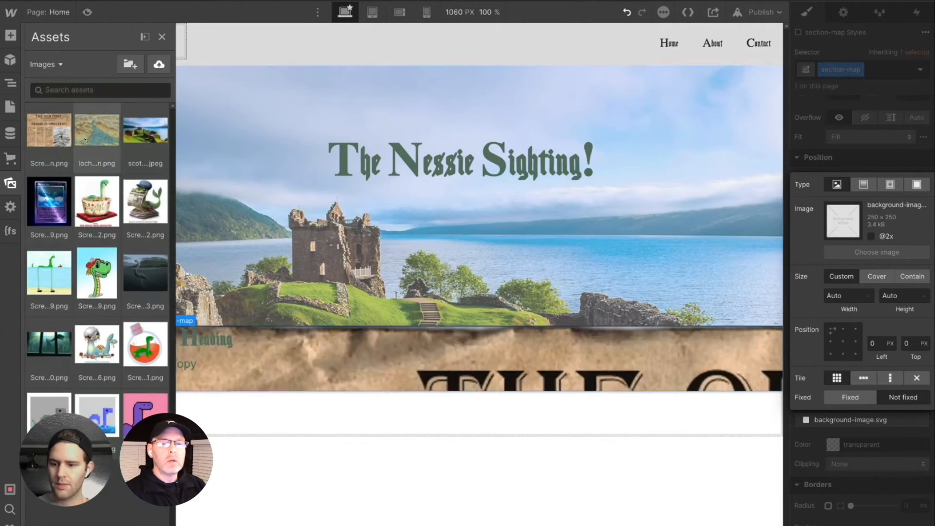
left_click(96, 130)
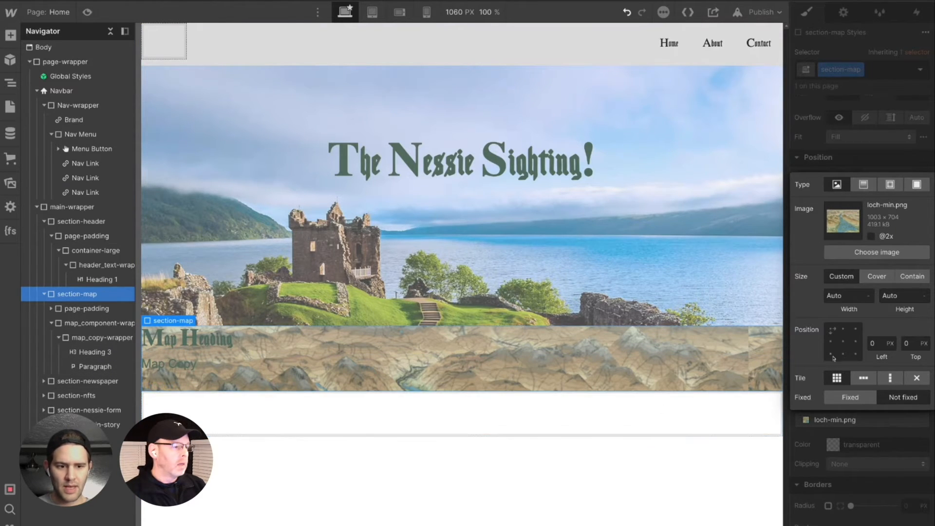
- Set section-map's background image to Cover, centred at 50% left and 50% top, and Fixed
left_click(876, 282)
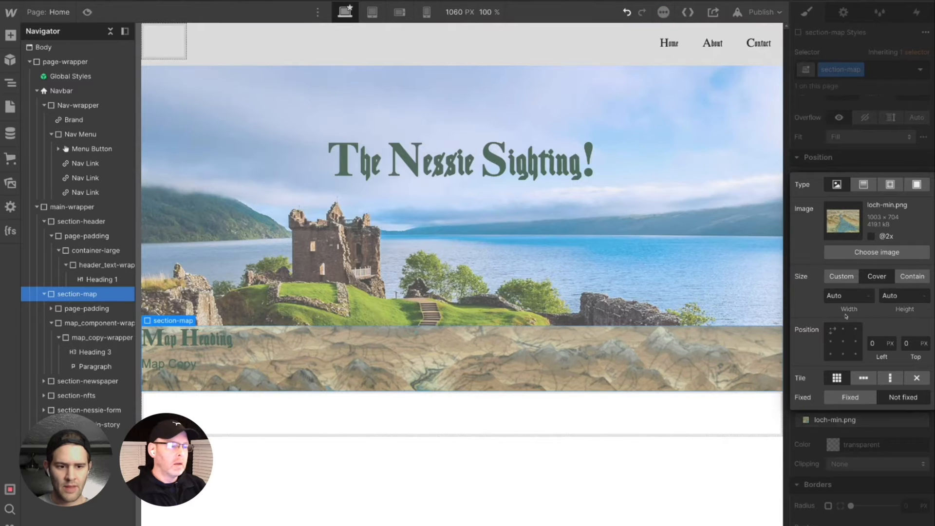
left_click(843, 342)
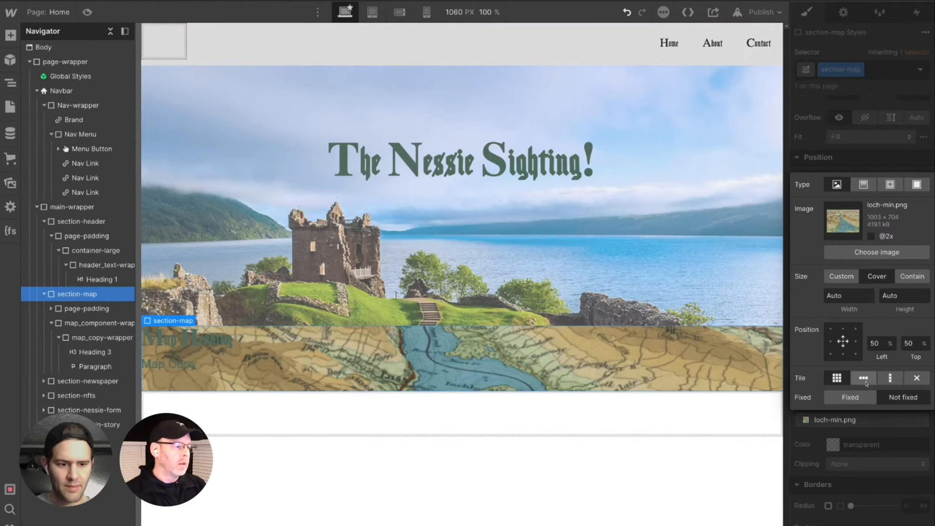
left_click(859, 399)
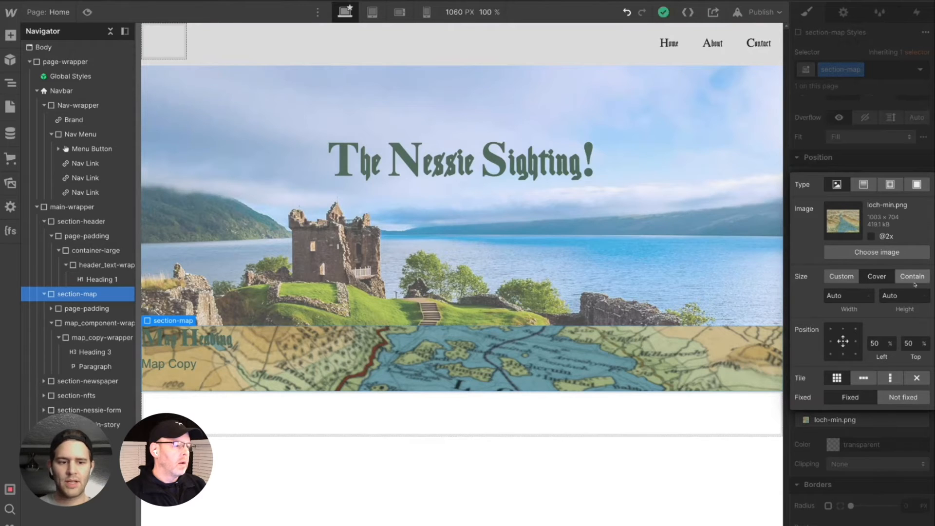
left_click(877, 277)
left_click(842, 276)
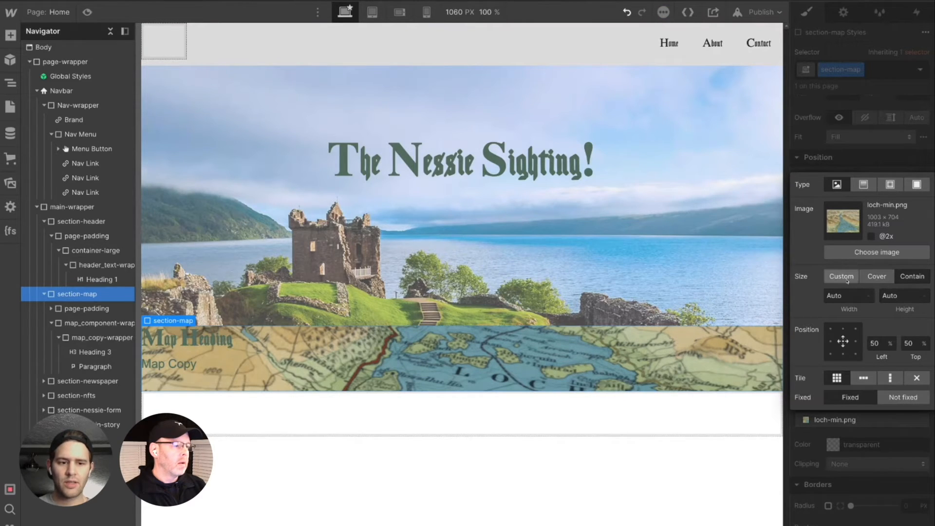
left_click(911, 276)
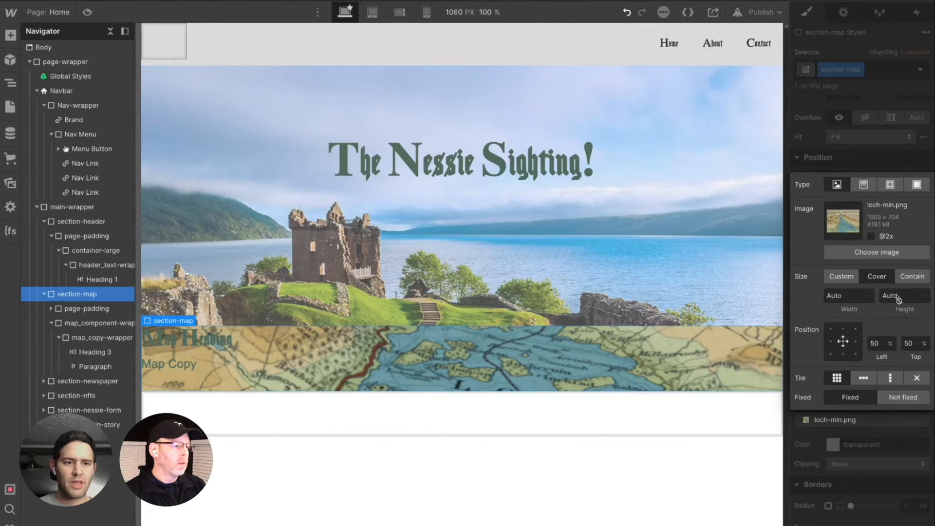
left_click(822, 139)
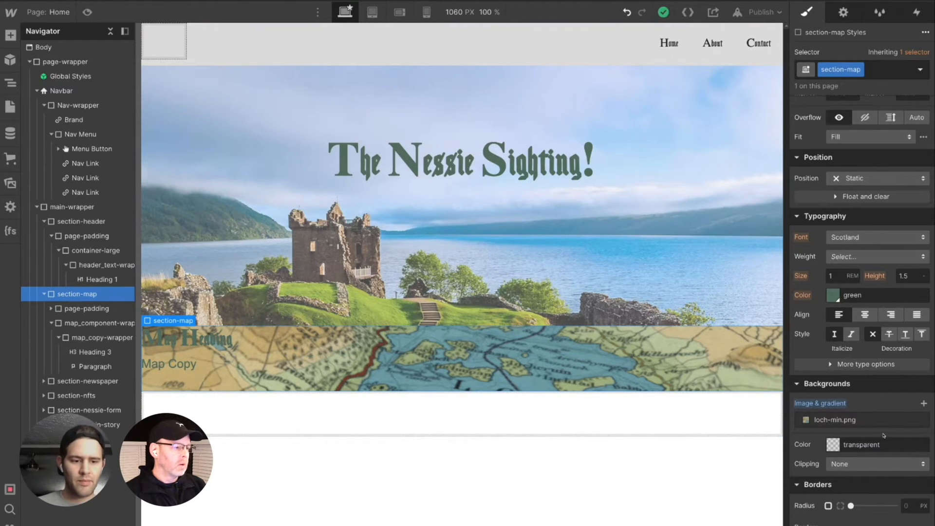
- Add a colour overlay of rgba(0, 0, 0, 0.5) above section-map's background image
left_click(924, 404)
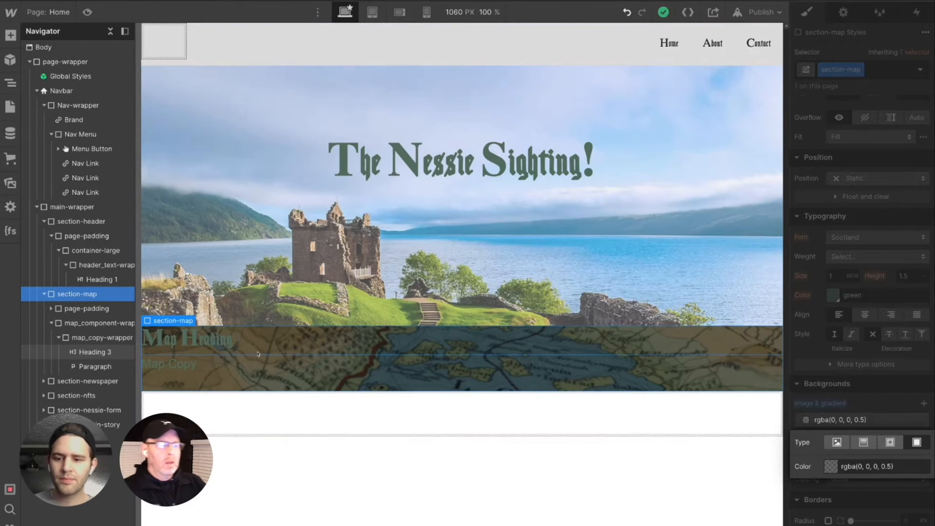
left_click(817, 255)
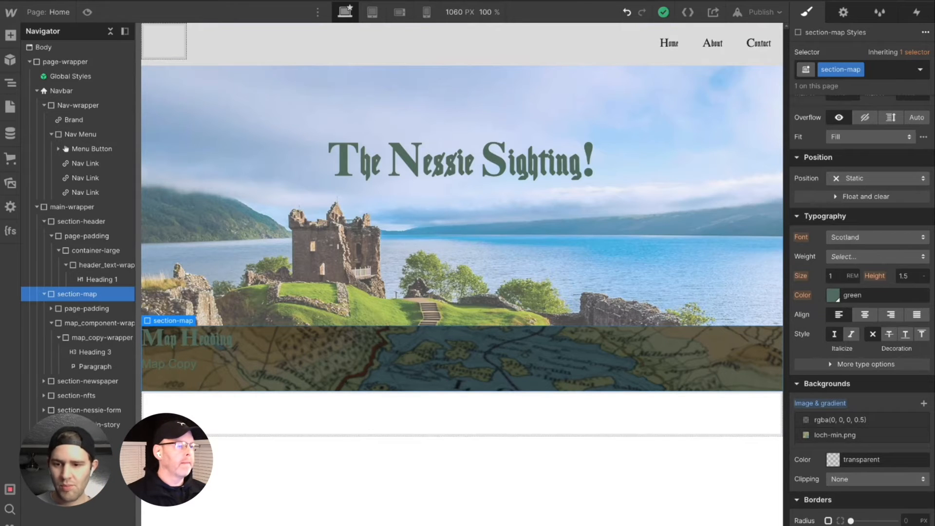
- Create the class text-color-white on the "Map Heading" element
left_click(84, 352)
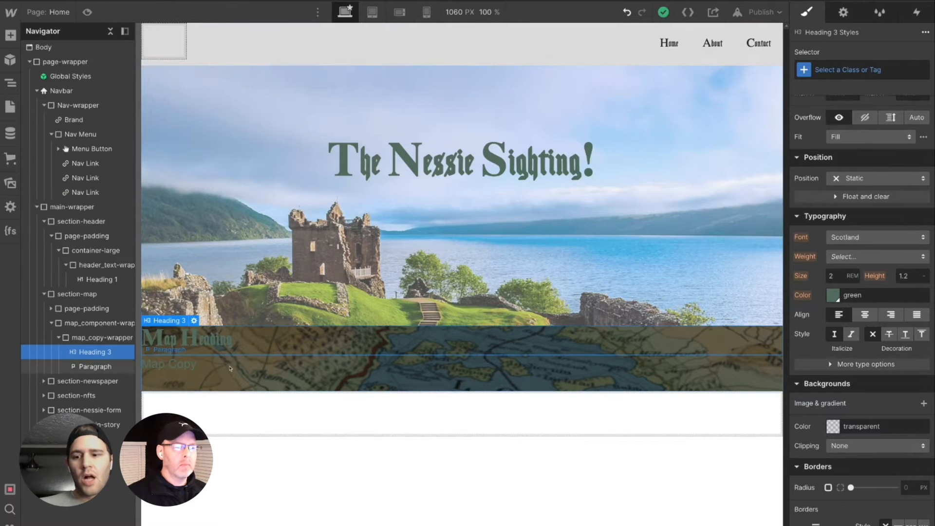
left_click(825, 70)
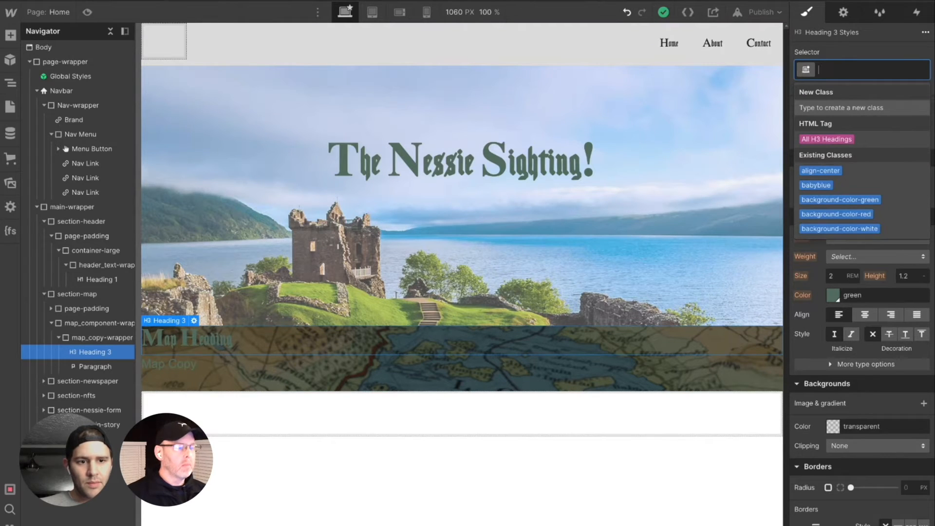
type("t")
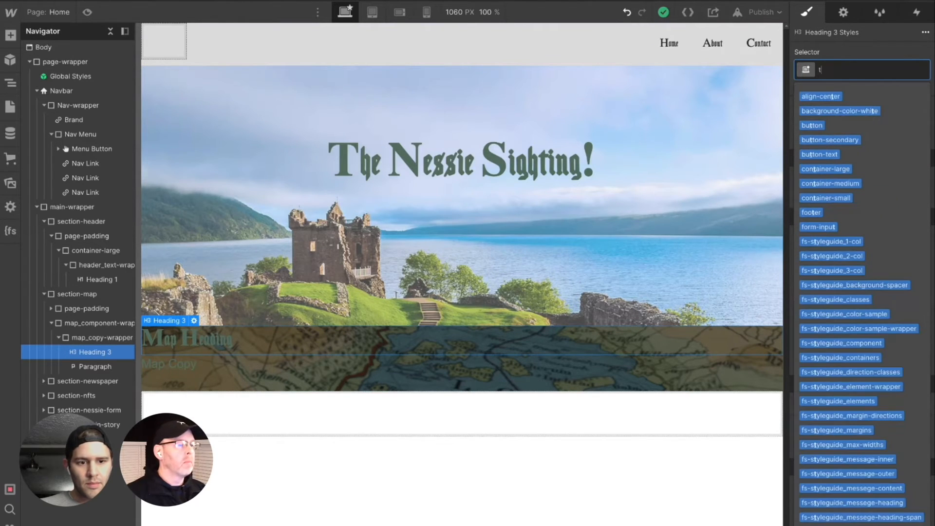
type("ext")
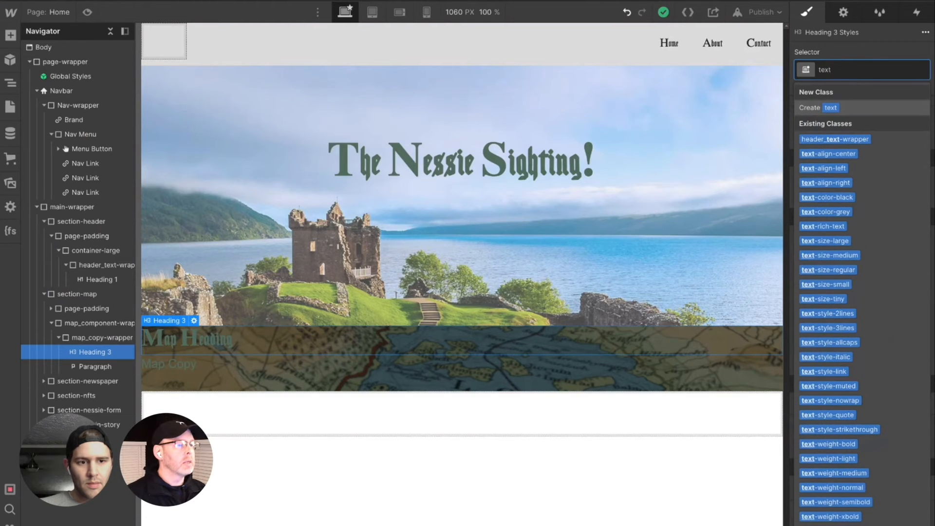
type("-")
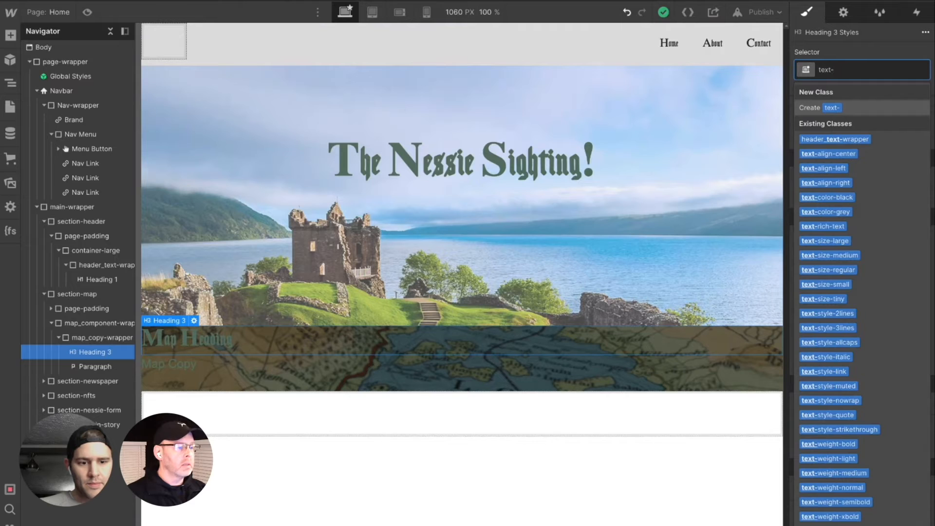
type("col")
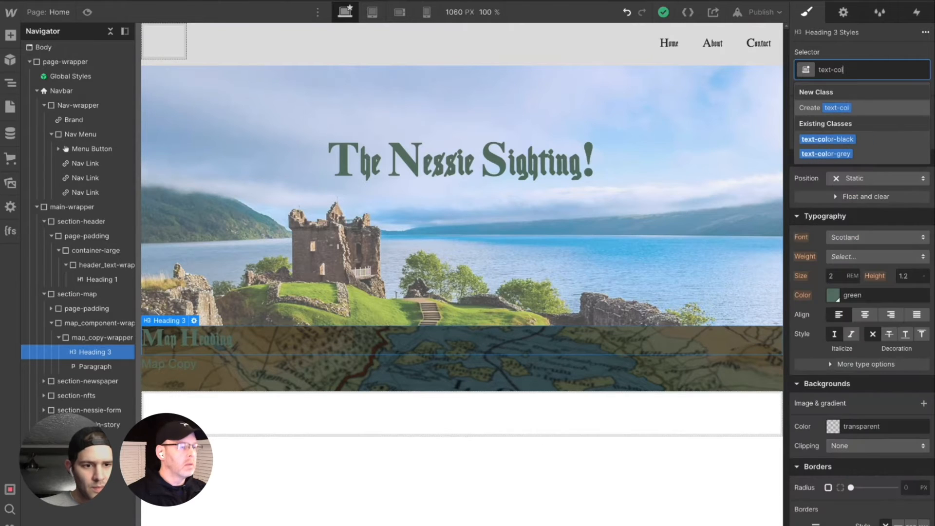
type("o")
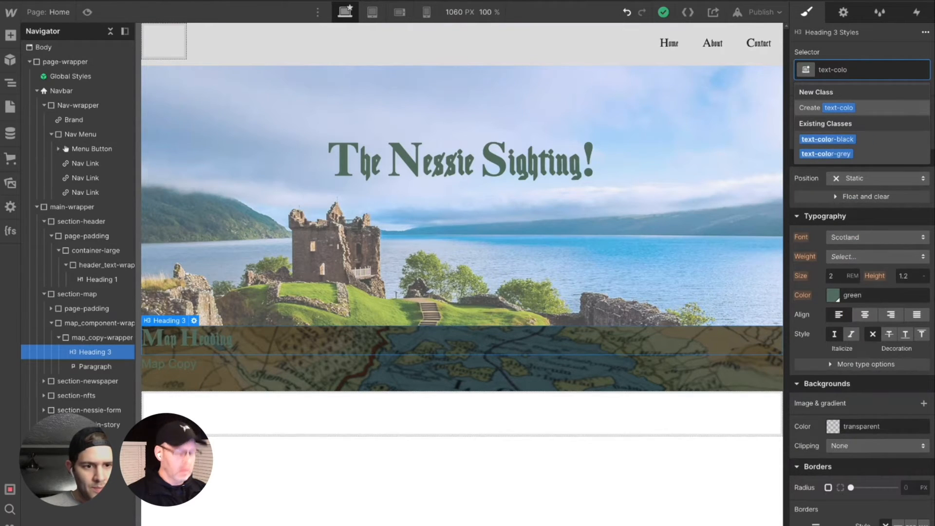
type("r-")
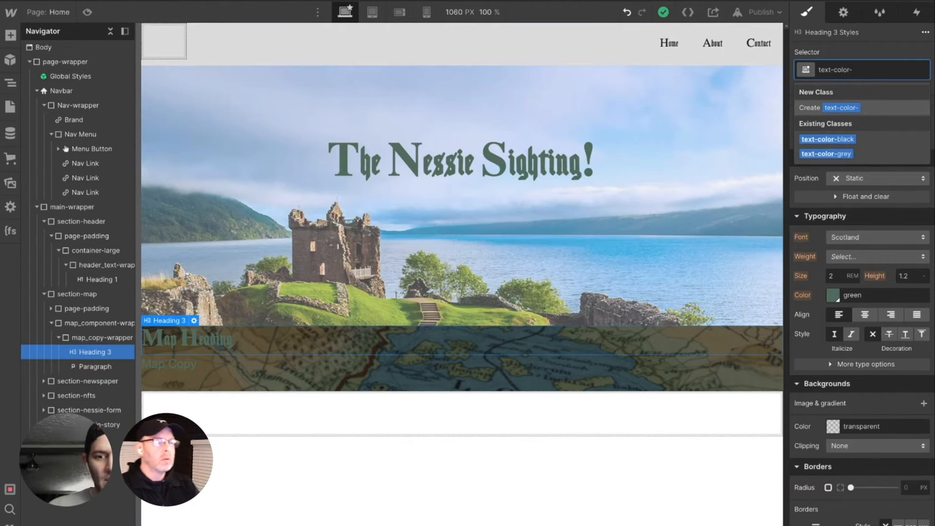
type("white")
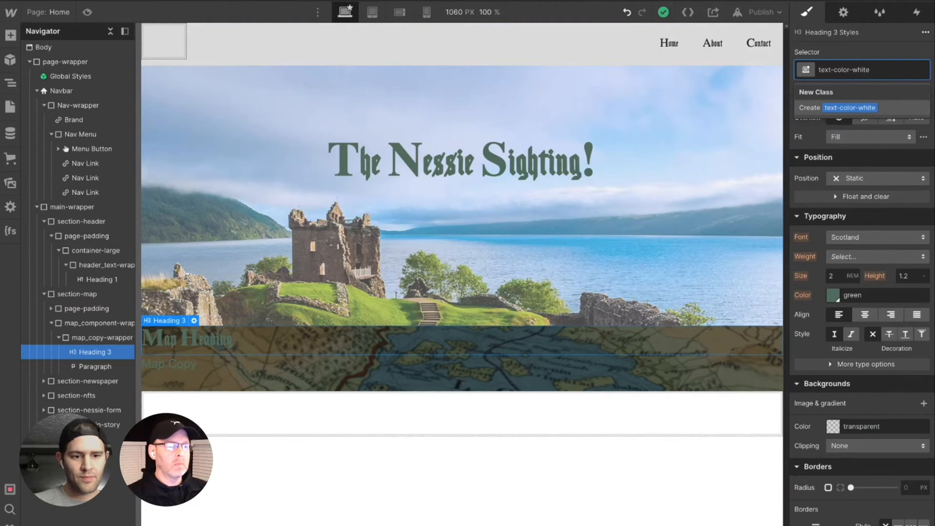
key("Return")
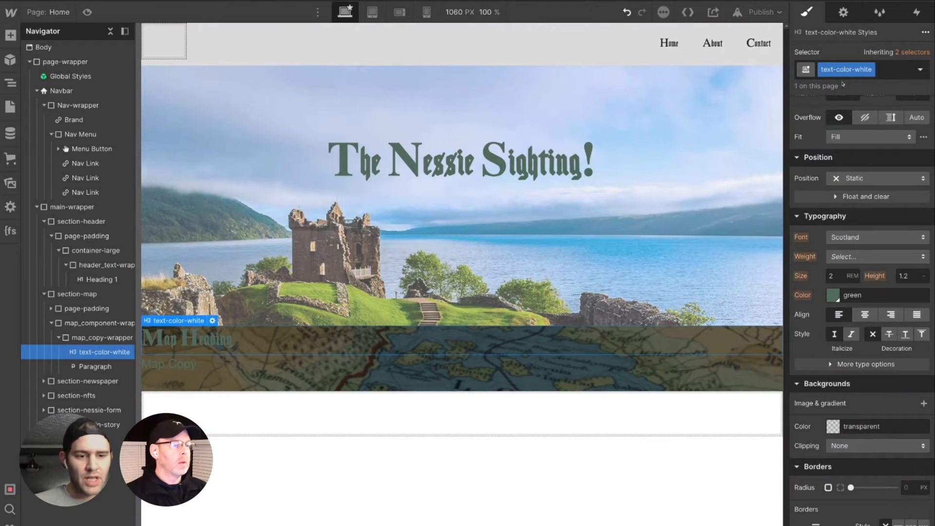
- Set the text colour of the text-color-white class to white (#ffffff)
left_click(880, 70)
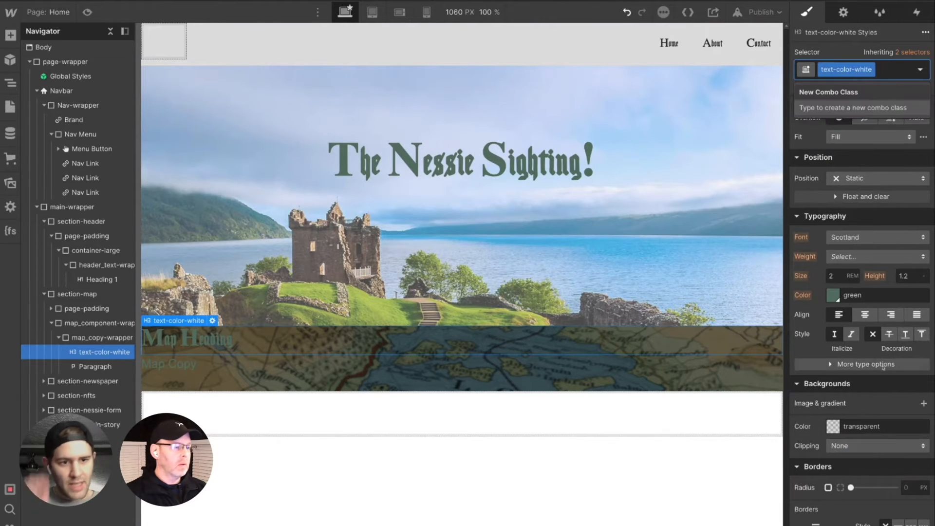
left_click(834, 295)
left_click_drag(827, 363, 796, 312)
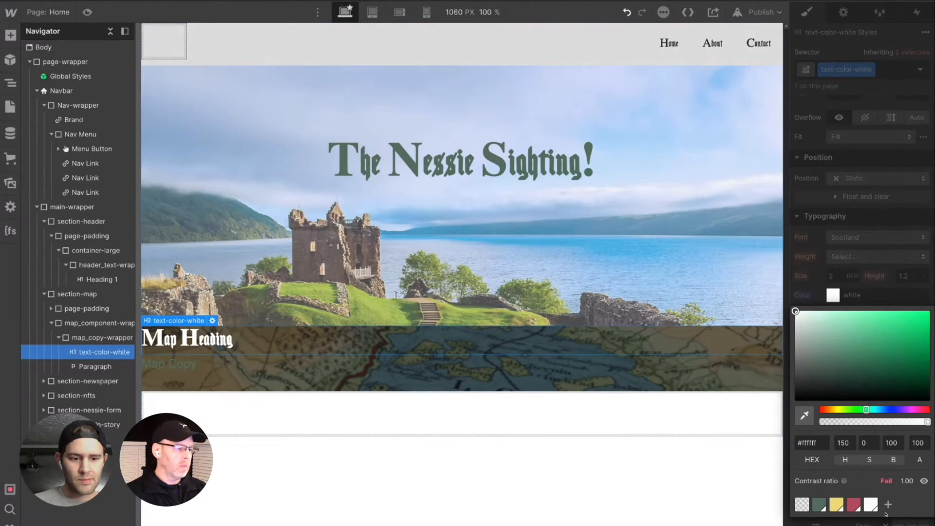
- Set the text-color-white class to the off white swatch (#faf9f6) and apply the class to the Map Copy paragraph
left_click(870, 505)
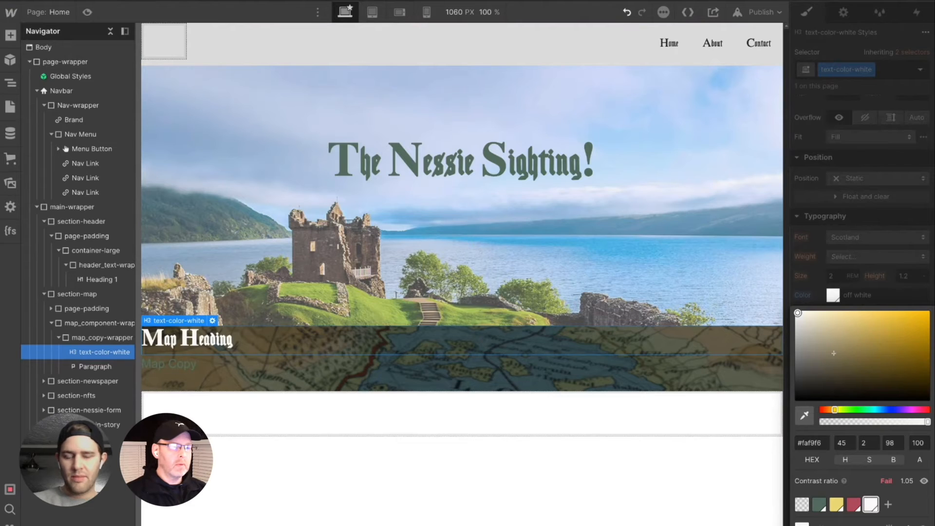
left_click(95, 361)
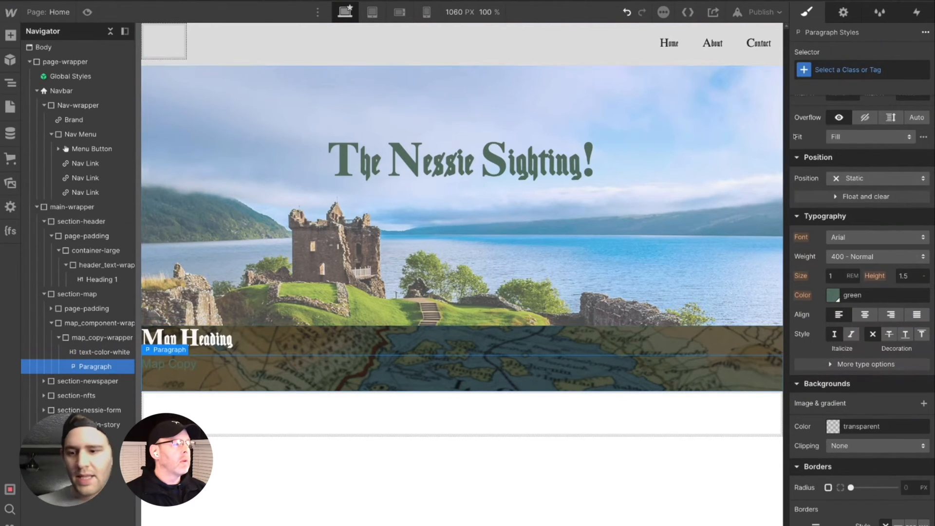
left_click(834, 71)
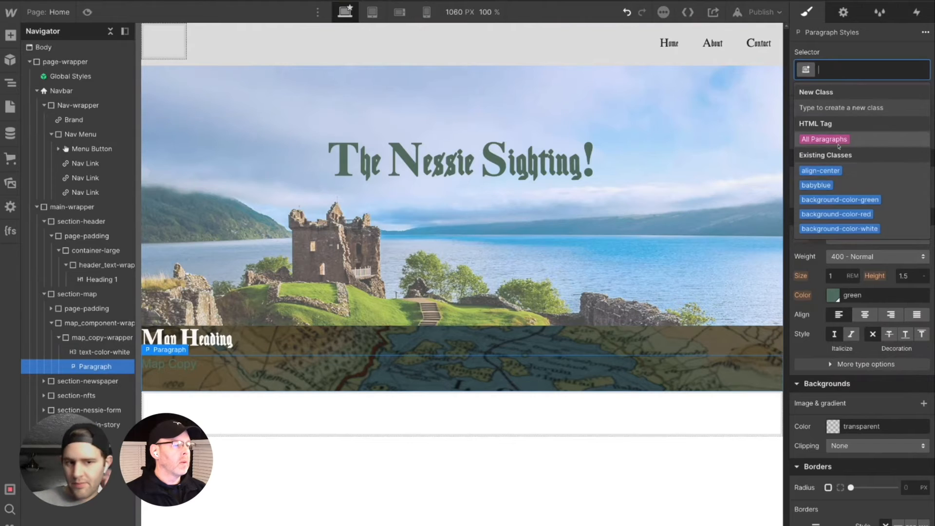
type("text-color")
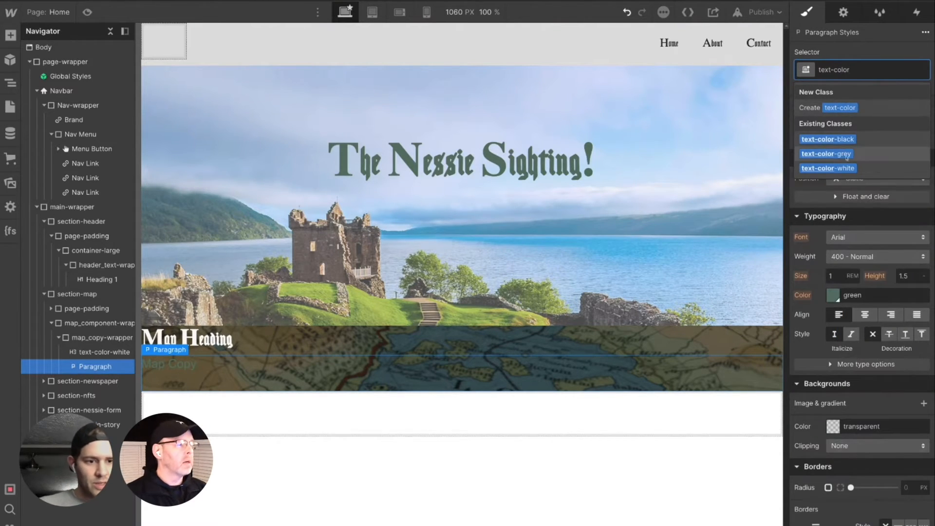
left_click(844, 170)
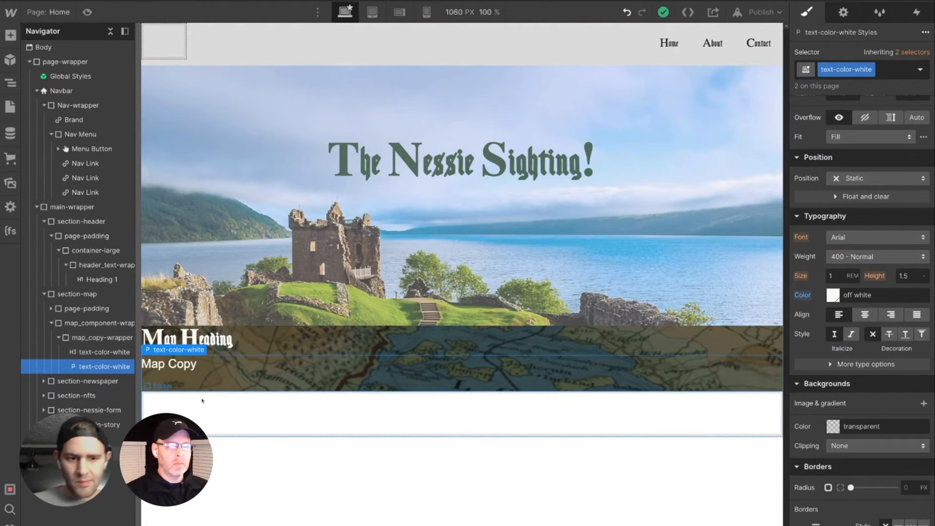
- Centre-align the text inside map_copy-wrapper
left_click(237, 342)
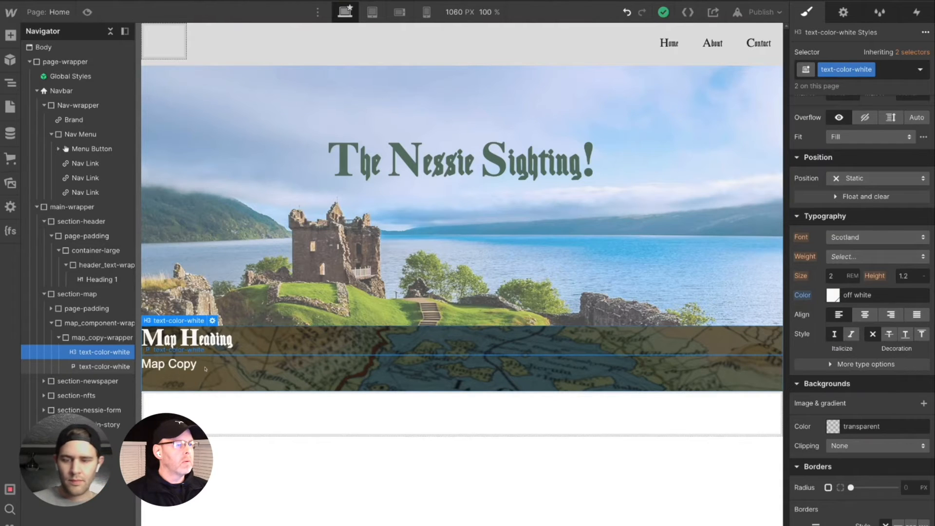
scroll(860, 219, "up", 5)
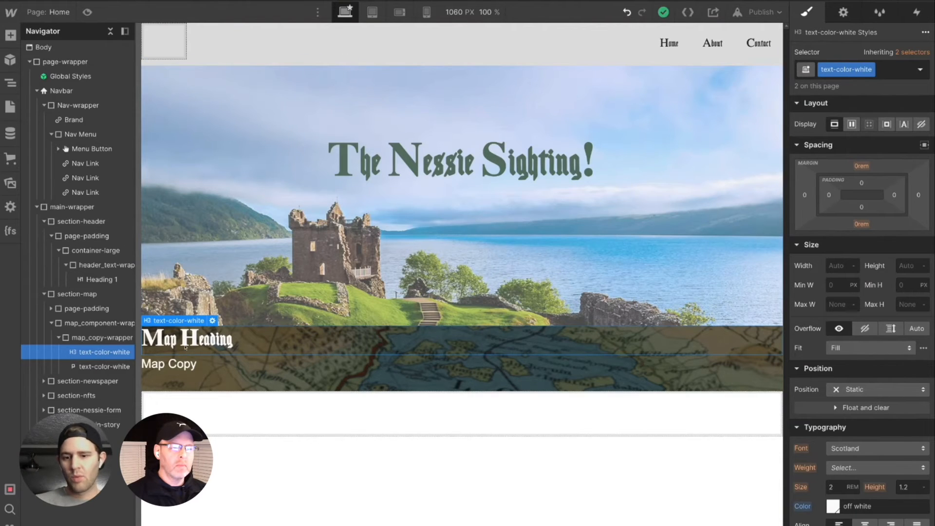
left_click(122, 324)
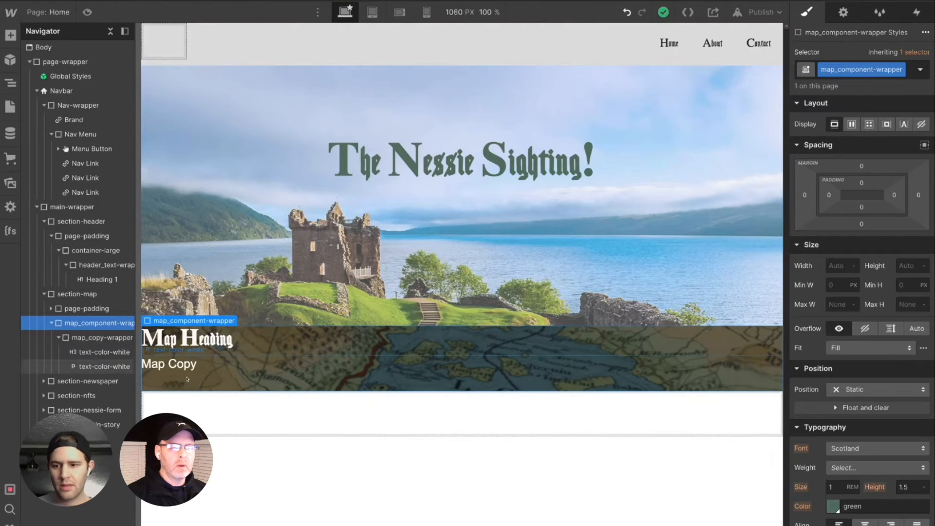
left_click(114, 338)
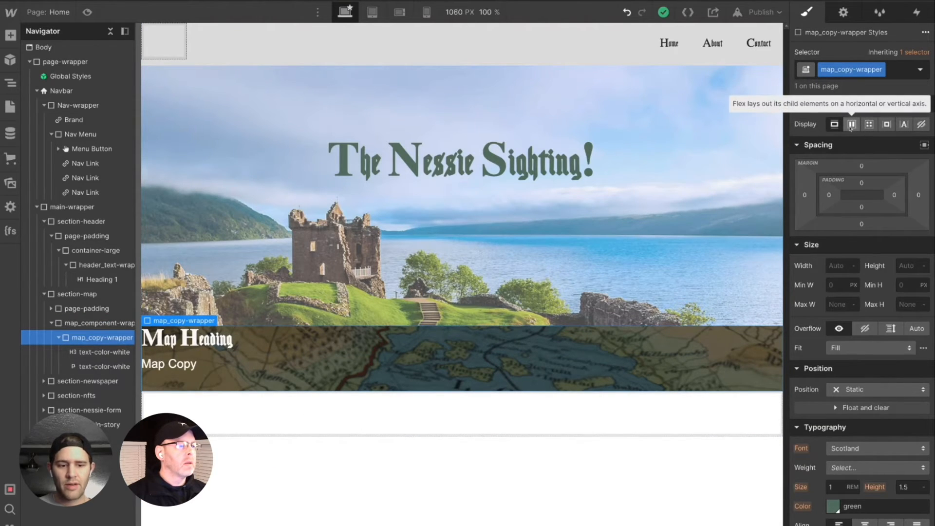
scroll(853, 492, "down", 1)
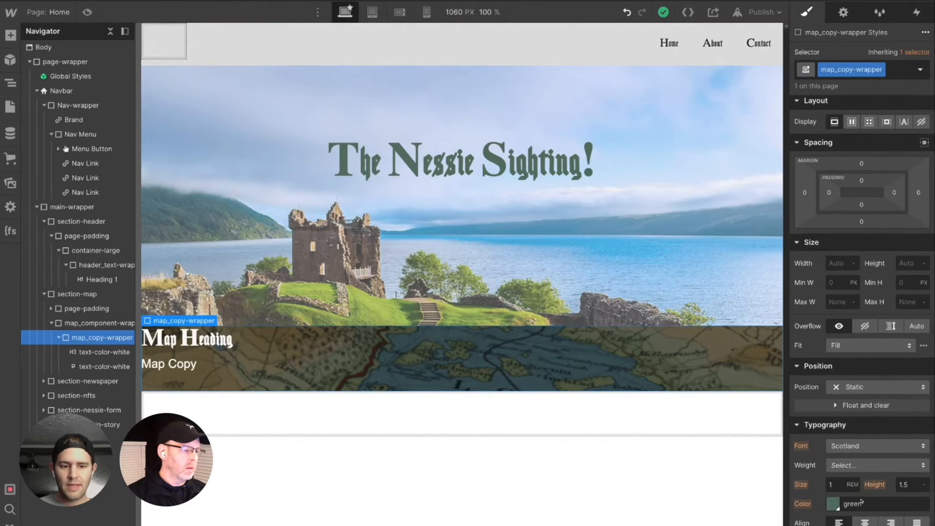
left_click(865, 521)
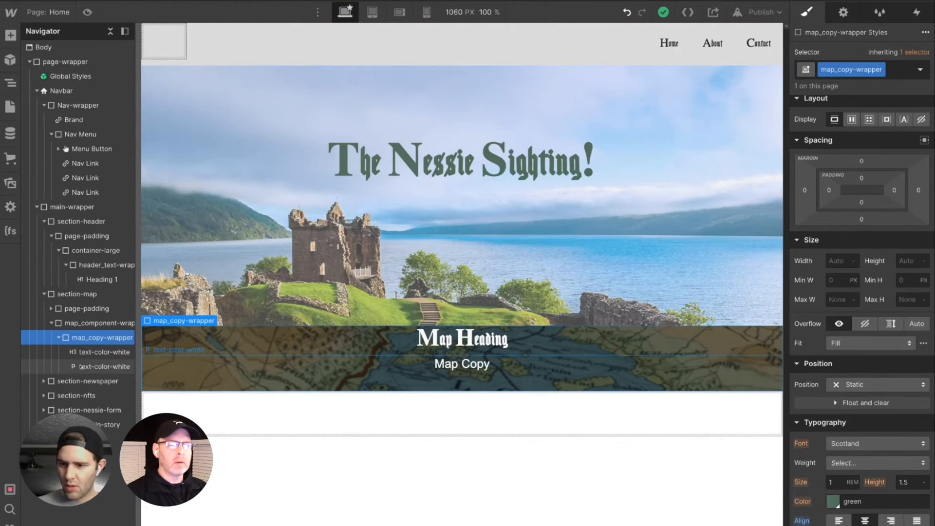
- Move map_component-wrapper into the page-padding block of section-map
left_click(82, 294)
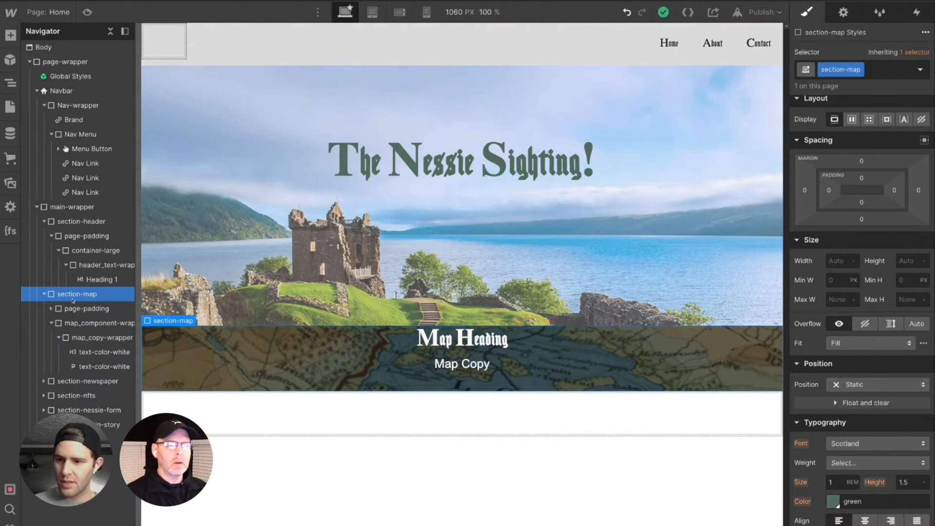
left_click_drag(71, 324, 73, 322)
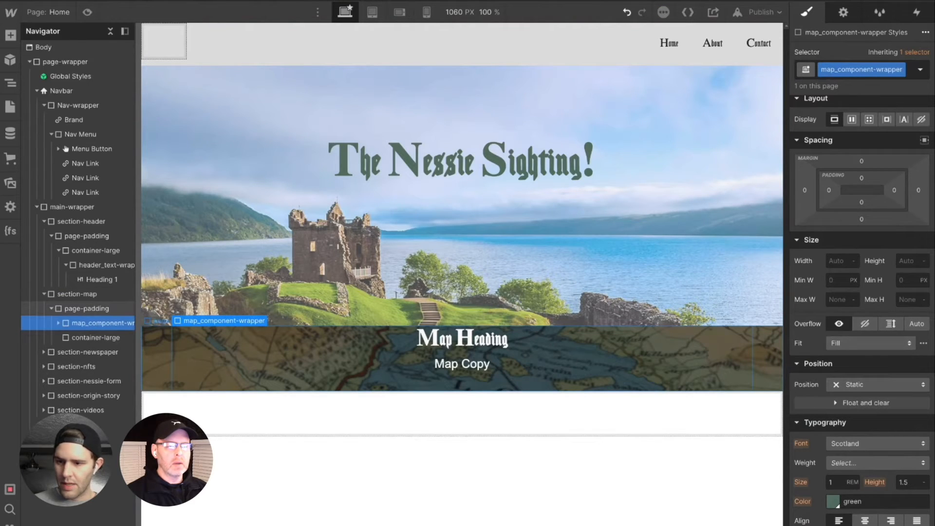
left_click_drag(90, 323, 84, 321)
left_click(79, 309)
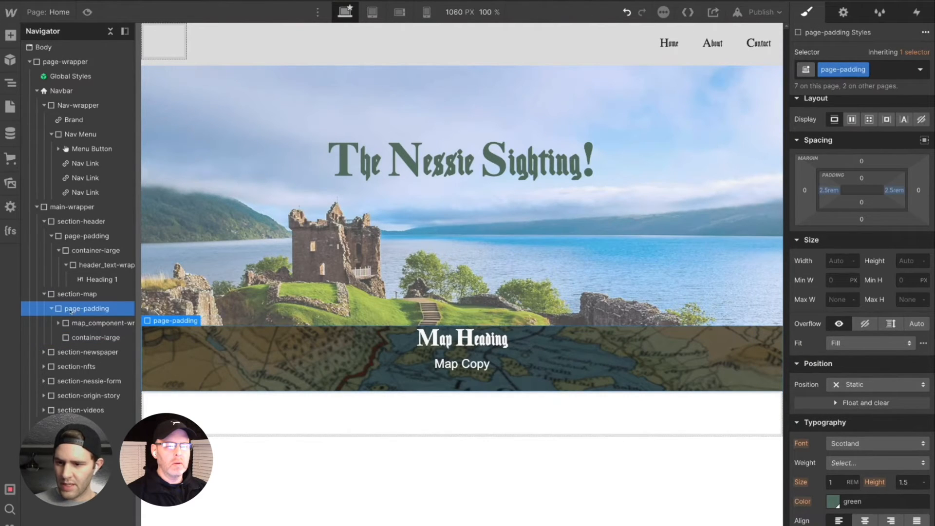
left_click_drag(71, 311, 61, 310)
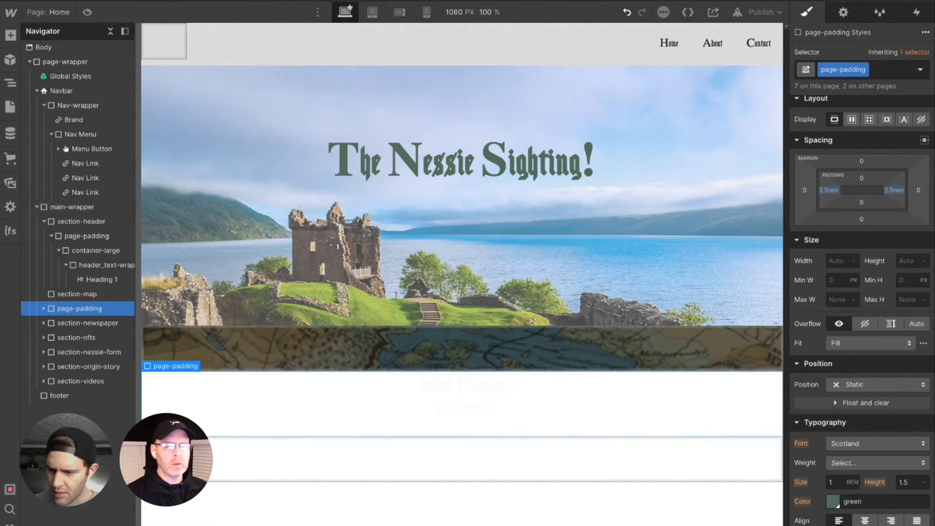
key("ctrl+z")
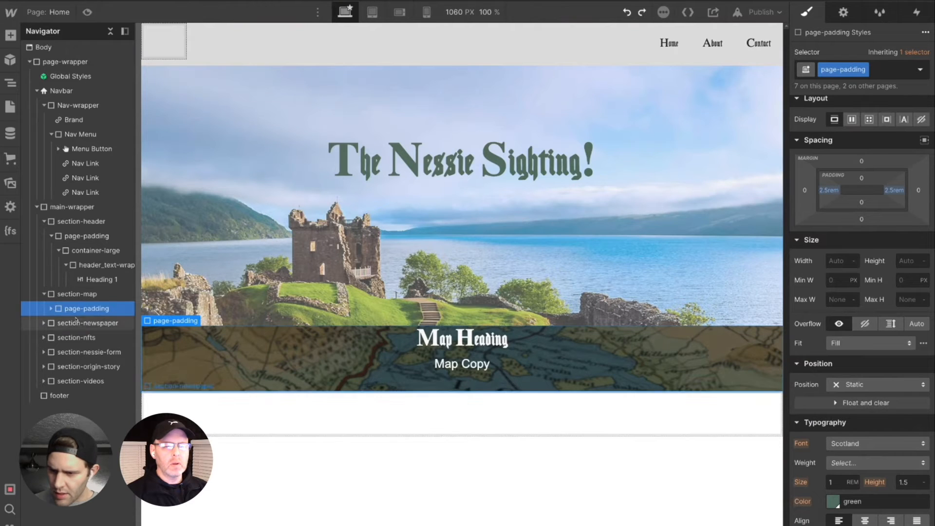
- Nest map_component-wrapper inside the container-large block of section-map's page-padding
left_click(51, 309)
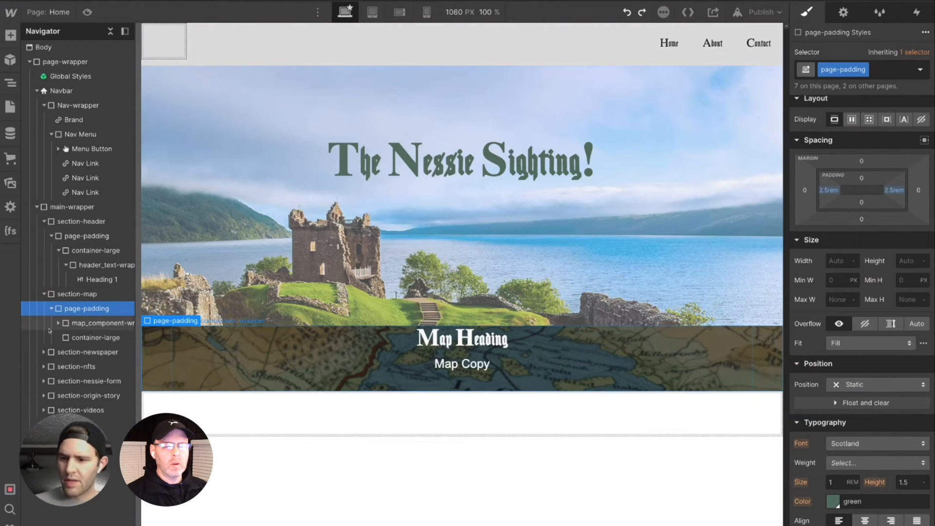
left_click(80, 325)
left_click_drag(77, 325, 78, 325)
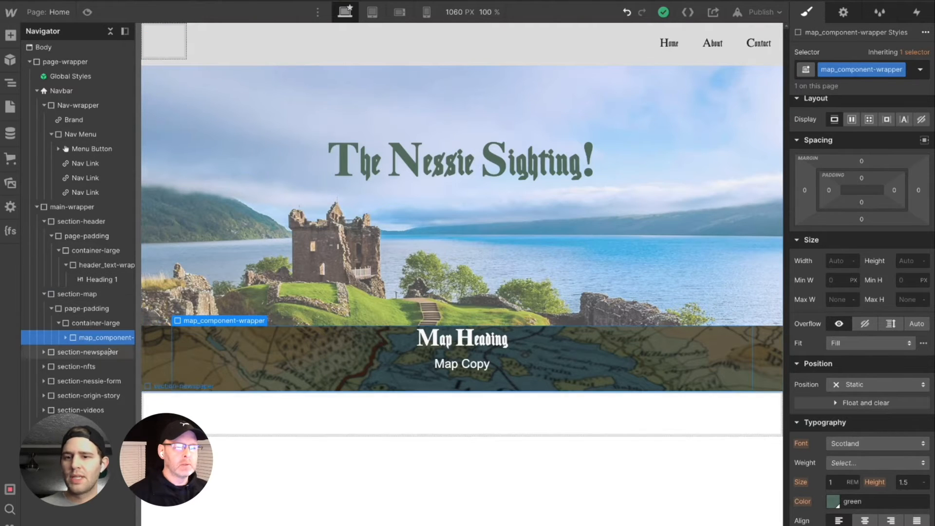
- Widen the element tree, expanding map_component-wrapper and section-nfts' page-padding and collapsing Navbar
left_click(66, 338)
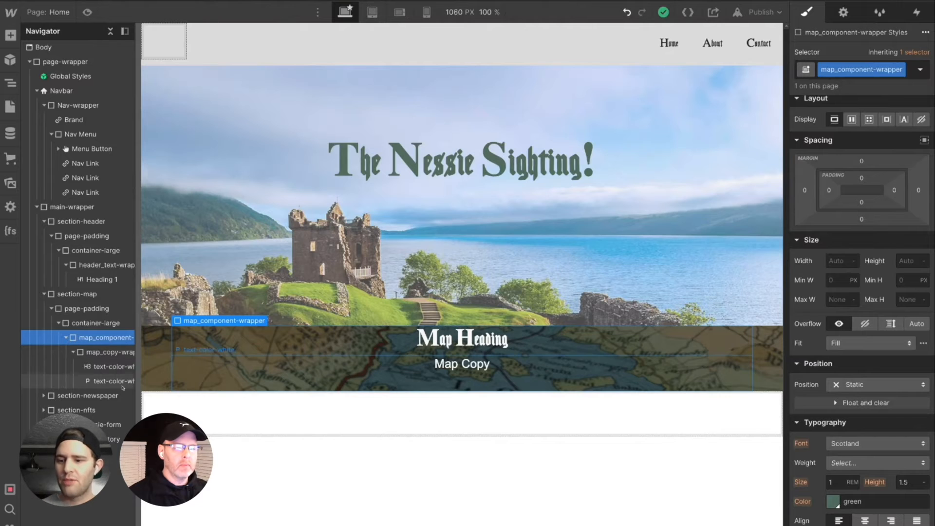
left_click_drag(132, 384, 153, 385)
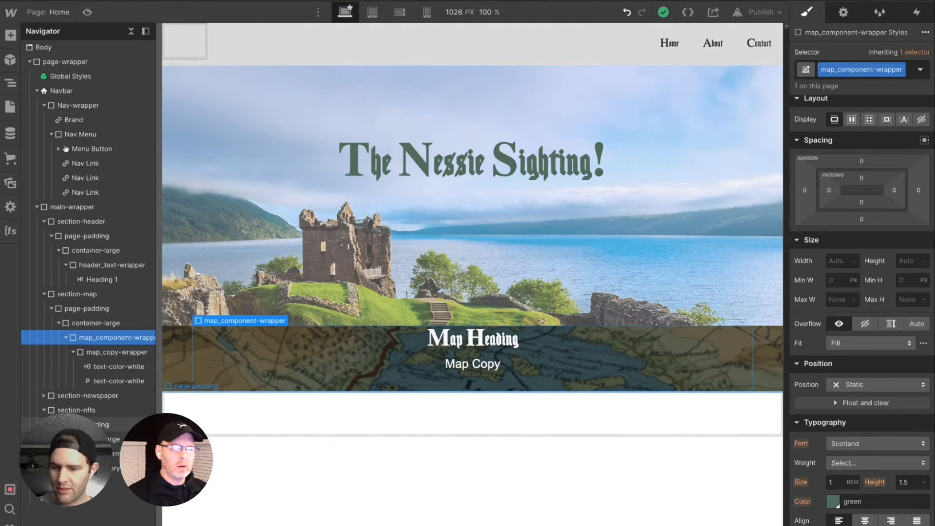
left_click(51, 424)
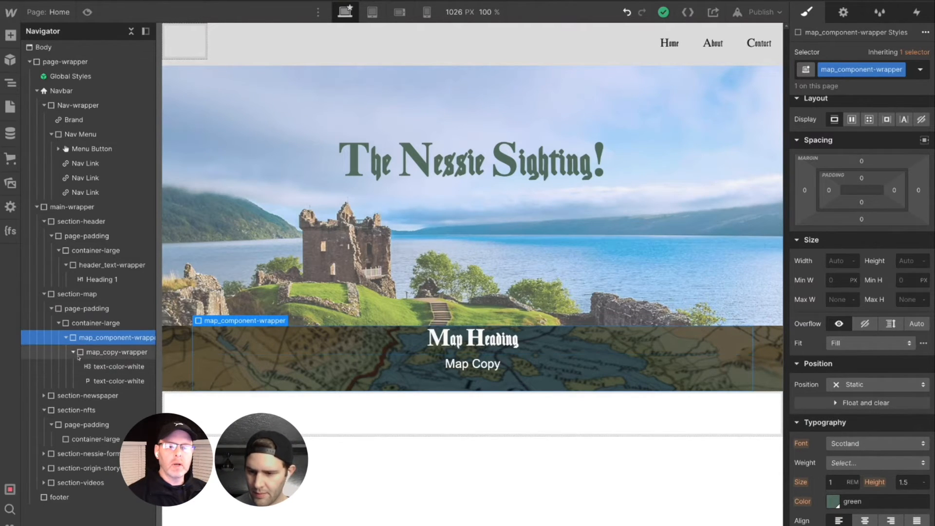
left_click(36, 91)
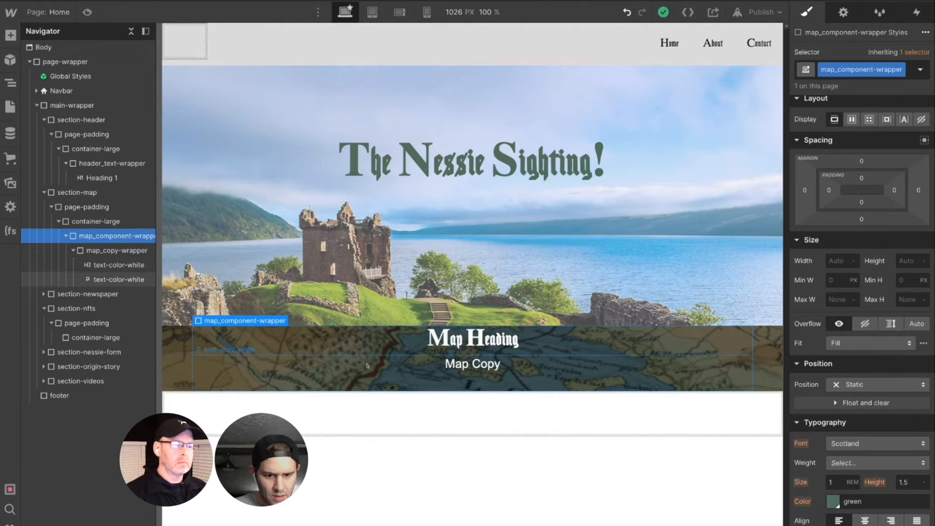
- Replace the "Map Copy" paragraph text with "If you're going to start looking for Nessie, your journey has to start at the Loch."
left_click(490, 364)
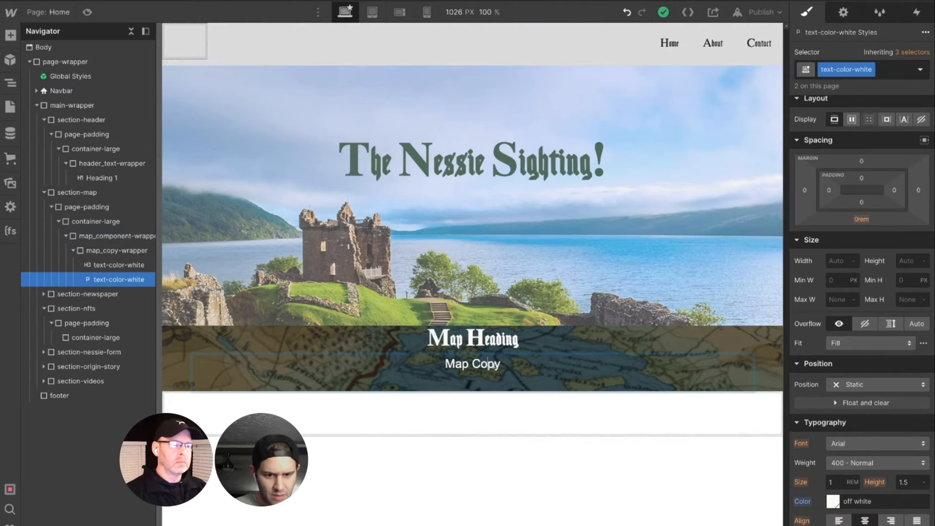
left_click_drag(501, 365, 437, 366)
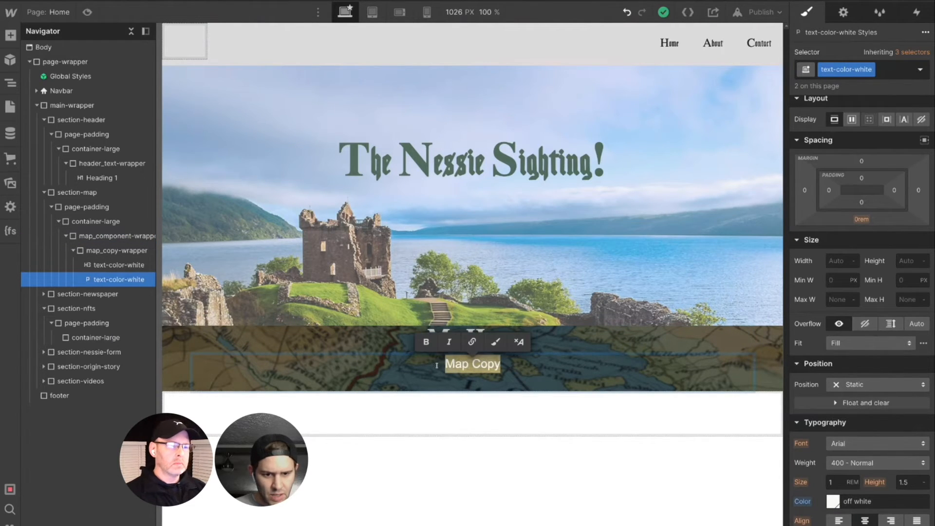
type("If ")
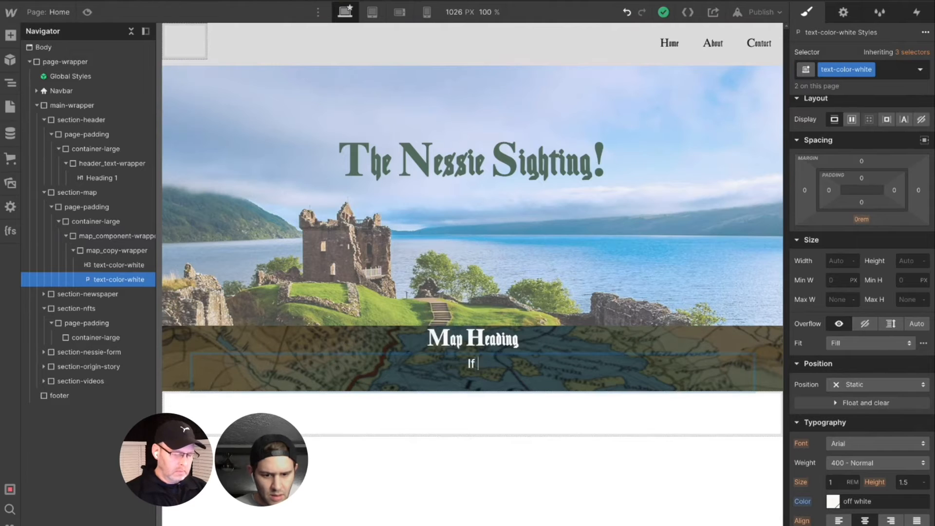
type("you're going to ")
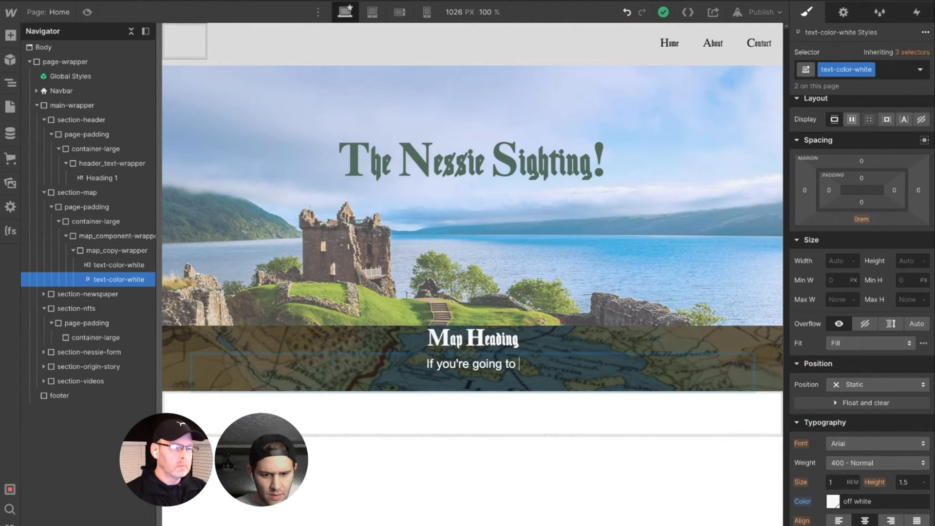
type("start l")
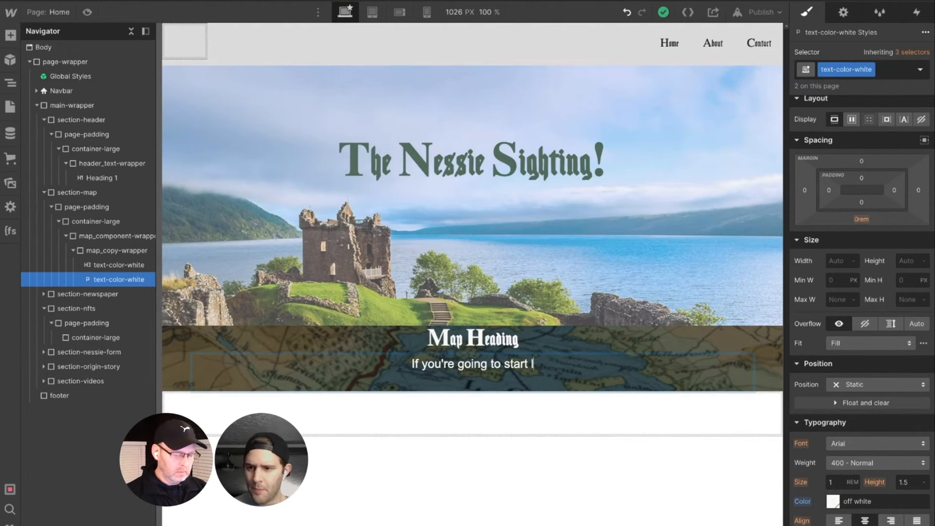
type("ooking for Ness")
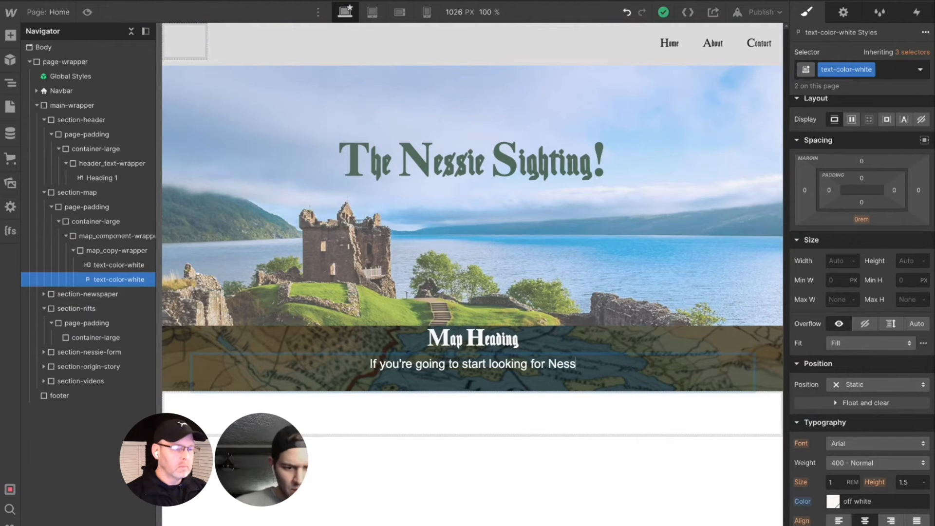
type("ie, your ")
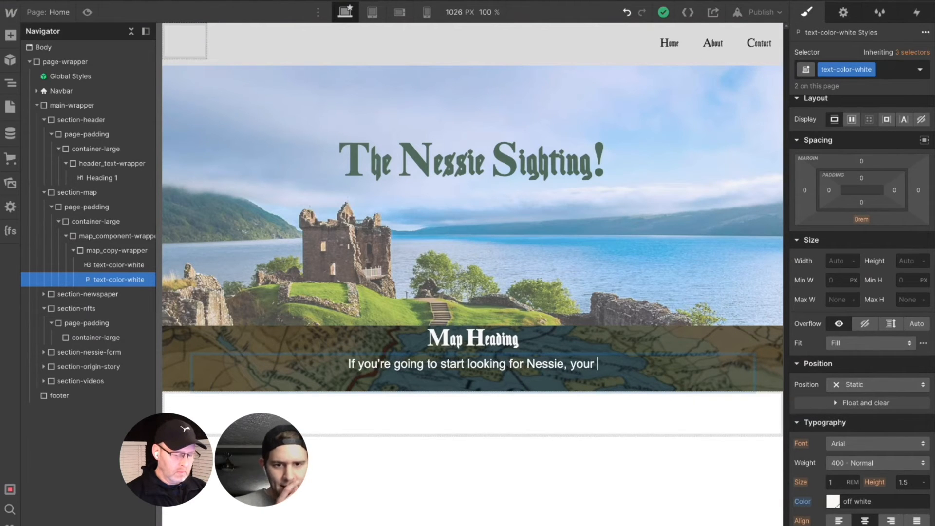
type("journey ")
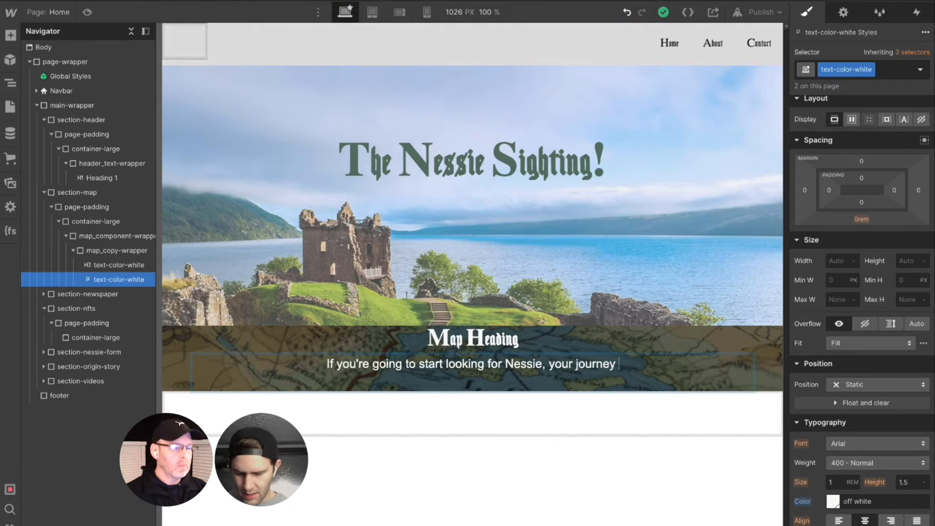
type("has to start ")
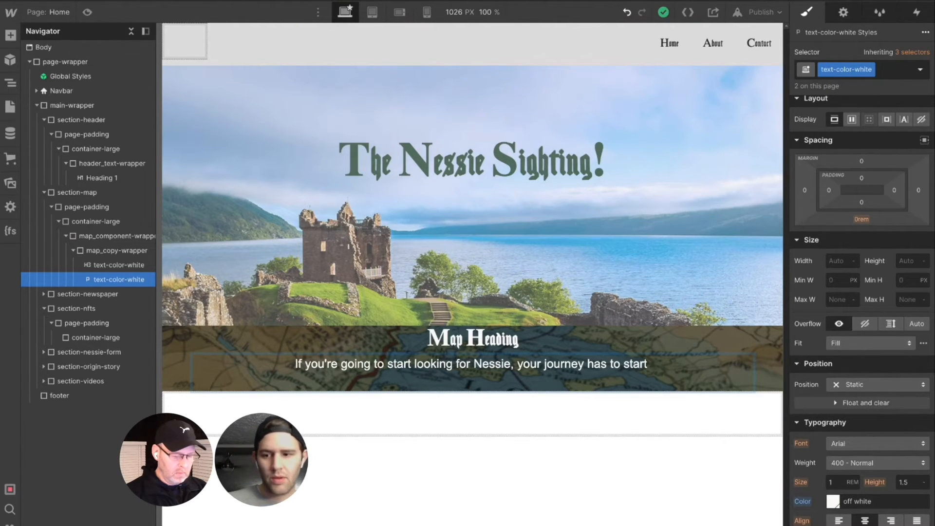
type("at the ")
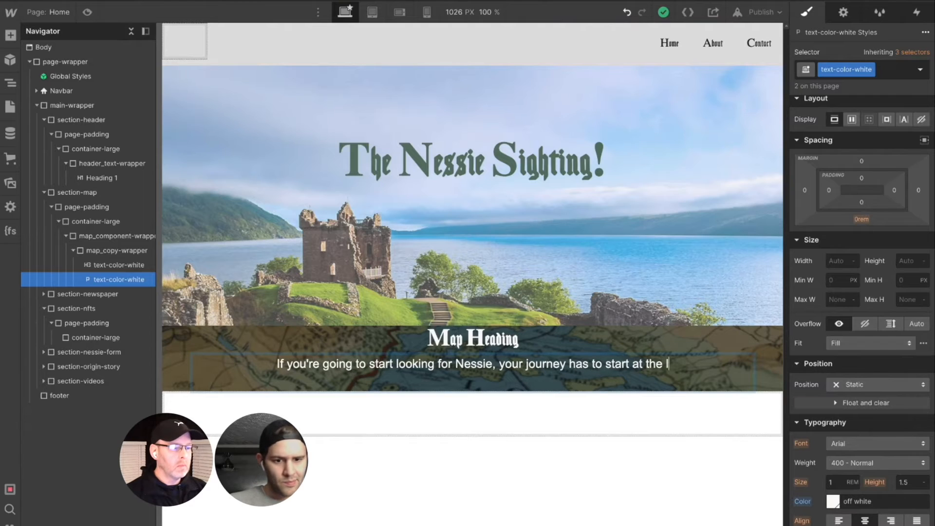
type("Loch.")
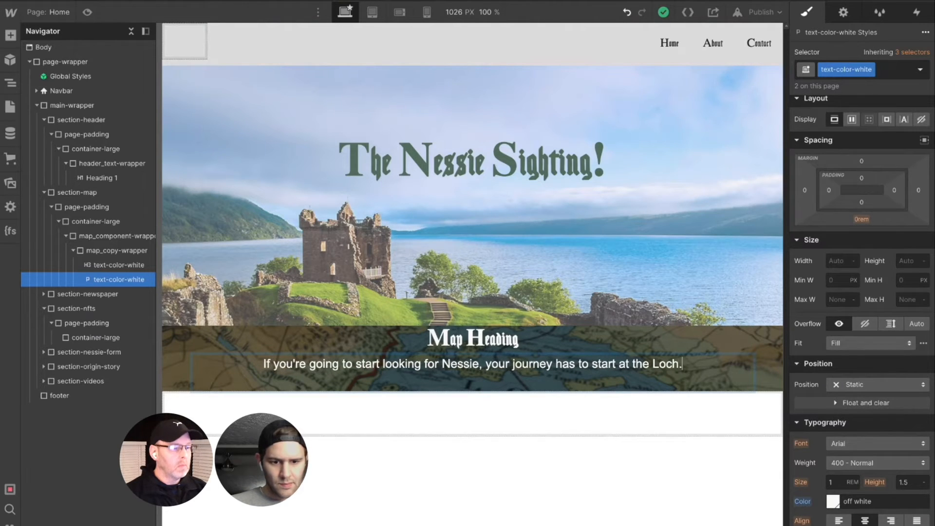
type(" Loch n")
- Continue the map paragraph with the sentence "Loch Ness that is." followed by a line break
key("BackSpace")
type("Ness that is.")
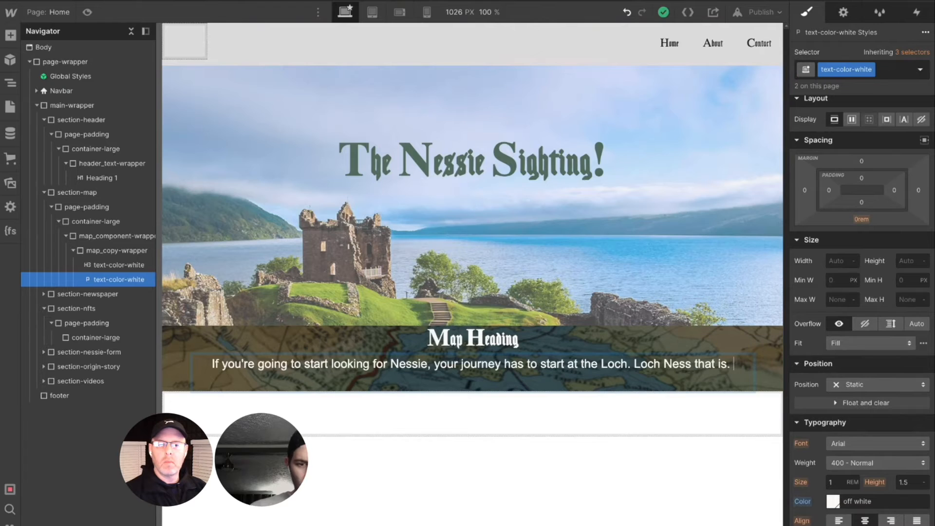
key("shift+Return")
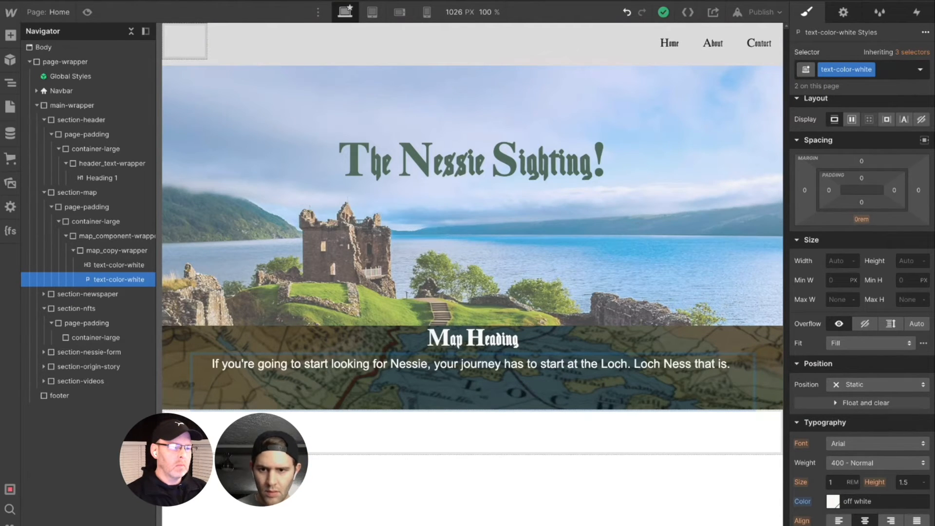
- Add a second line to the map paragraph beginning "Since 1933 people have been drawn to the mysterious"
key("shift+Return")
type("Since 1")
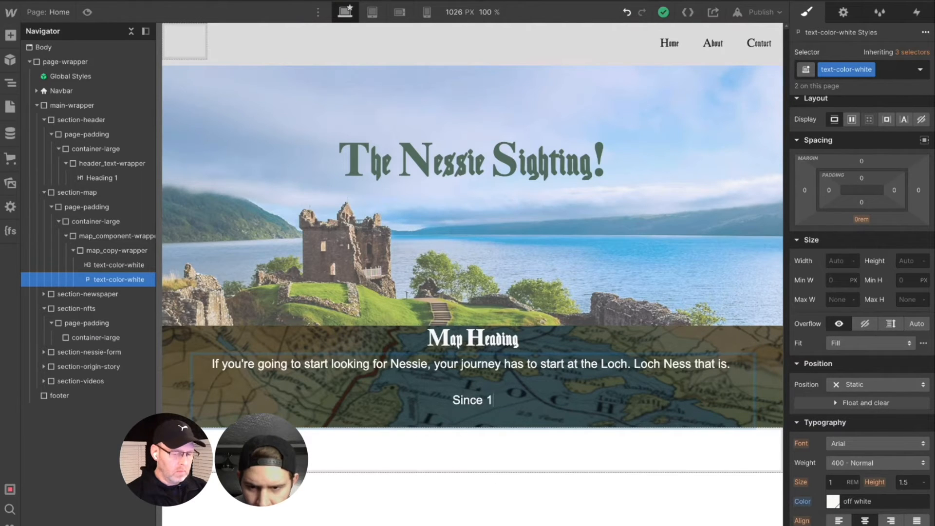
type("933 people have be")
key("BackSpace")
key("BackSpace")
type("been drawn to the mysterious ")
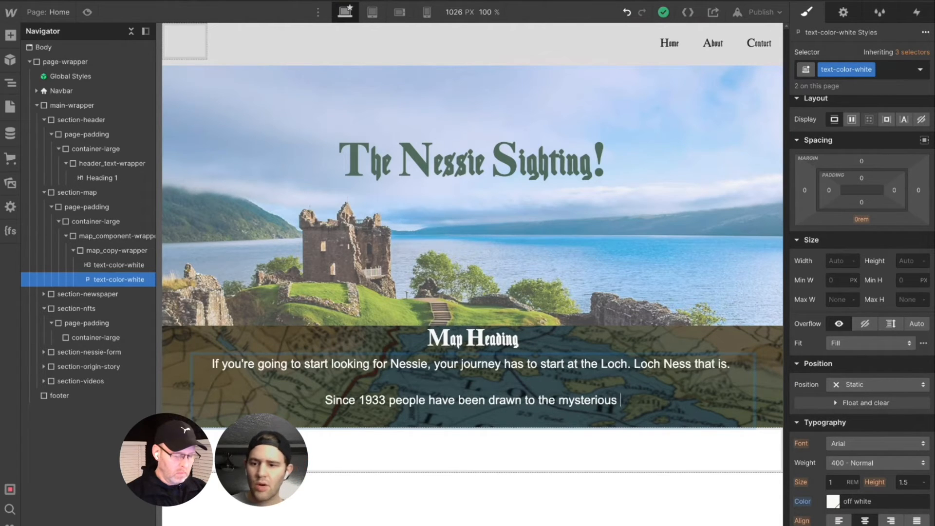
type("sightings of ")
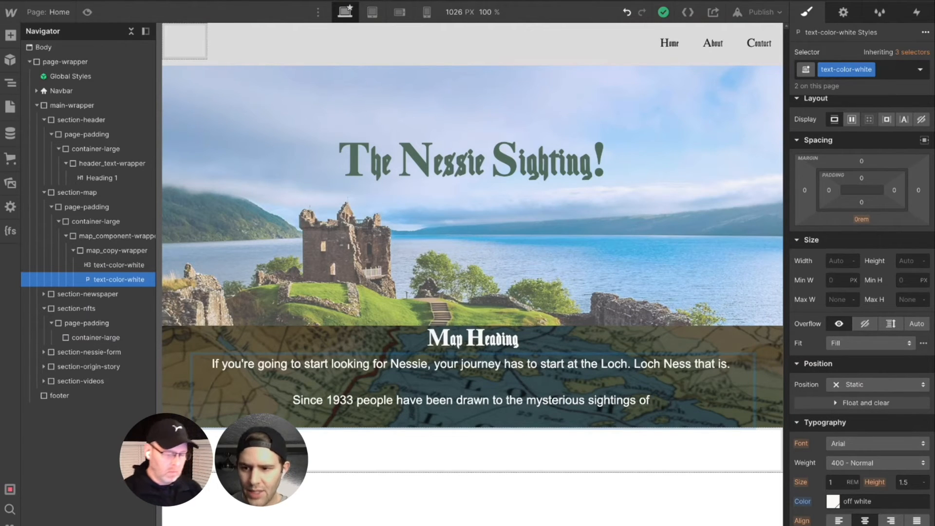
type("Ne")
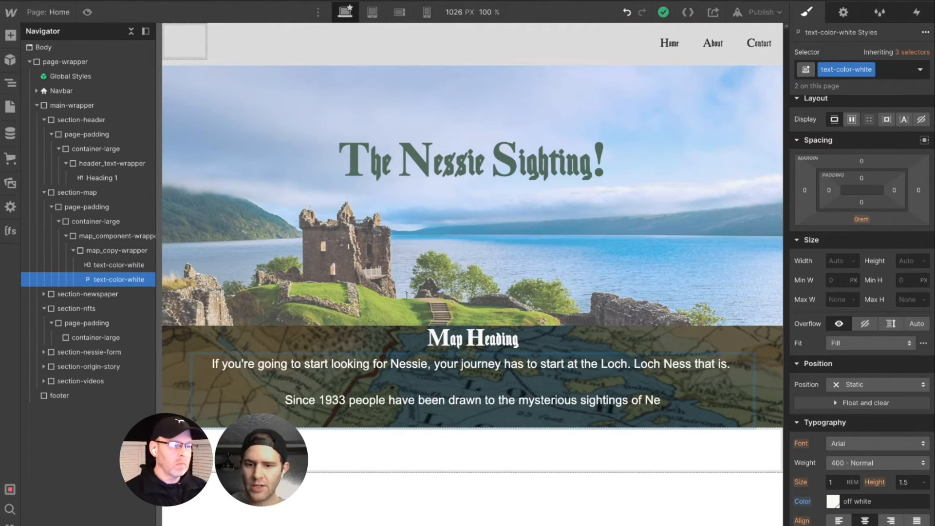
- Finish the paragraph's second line with the words sightings of "Nessie", including the quotation marks around the name
key("BackSpace")
key("BackSpace")
type("\"Nessie\"")
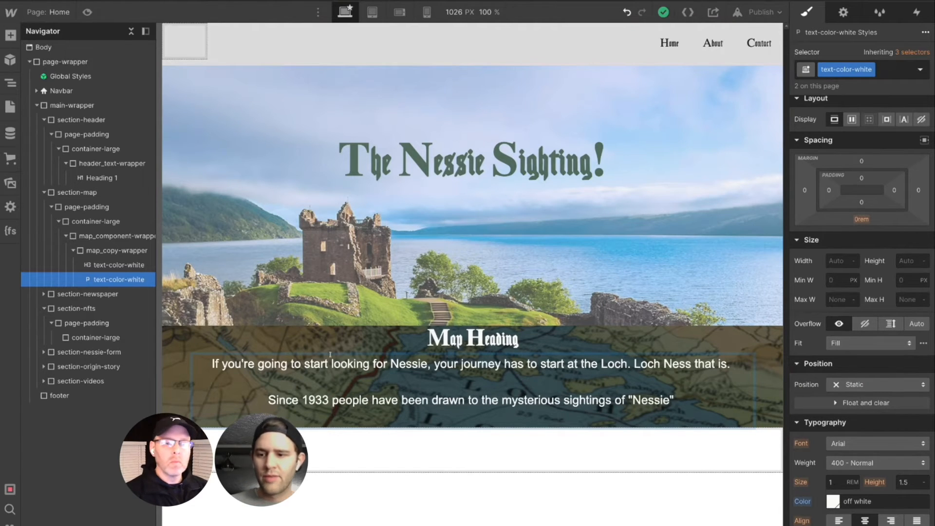
key("Escape")
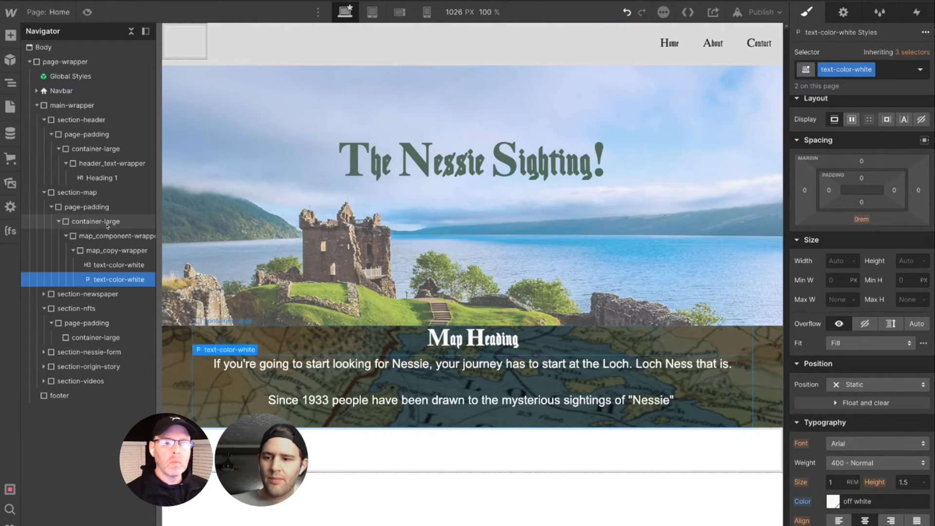
- Insert a div block into section-map's container-large, after map_component-wrapper
left_click(108, 225)
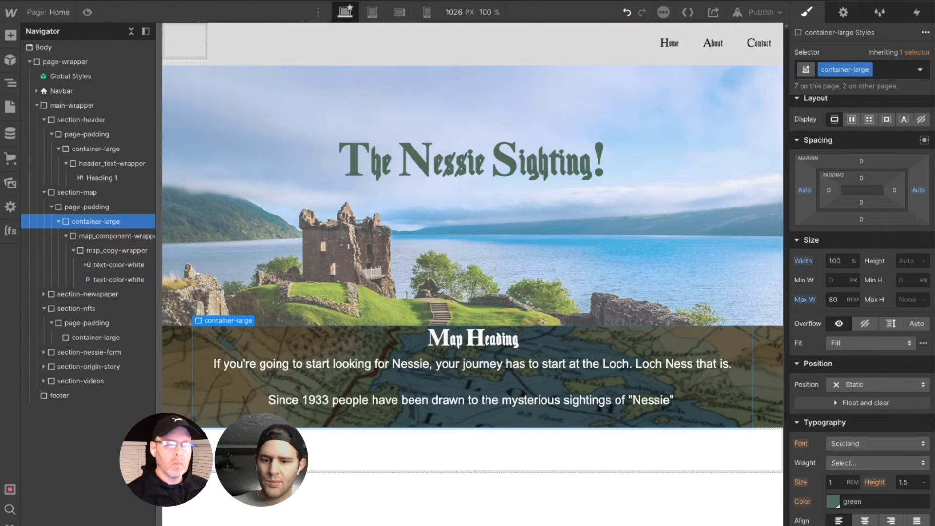
key("ctrl+k")
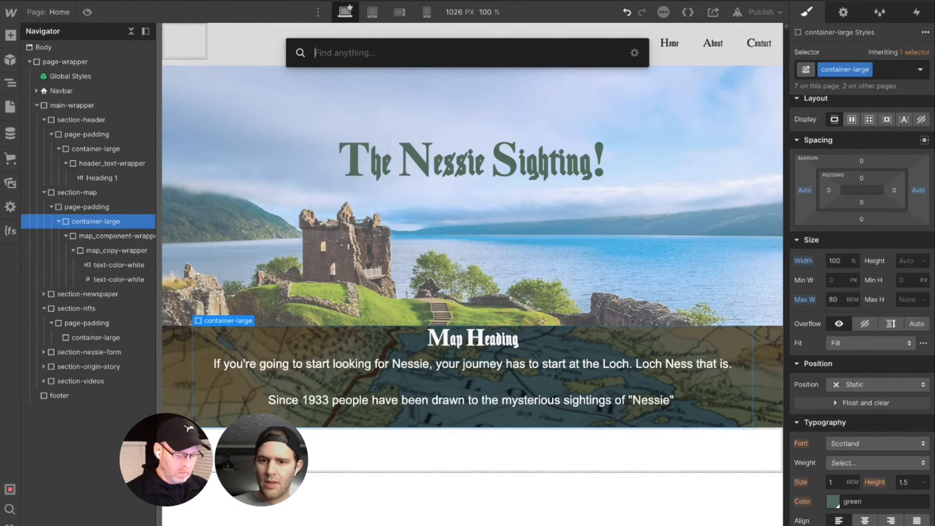
type("div")
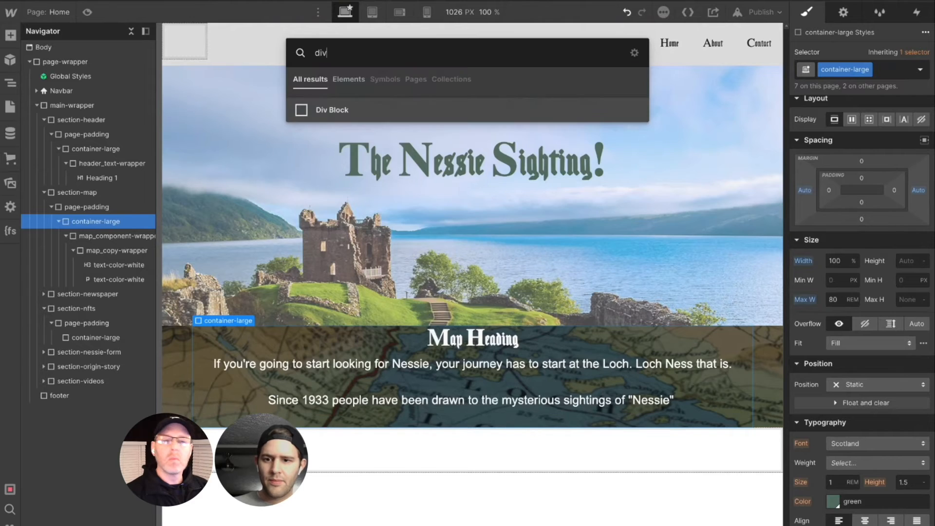
key("Return")
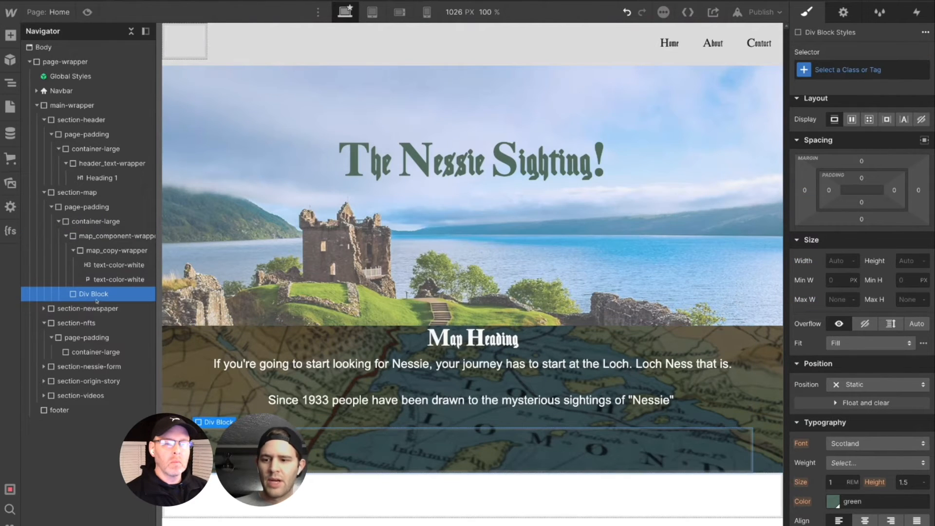
- Try to assign the existing padding-vertical class to the new div block
left_click(834, 69)
type("pa")
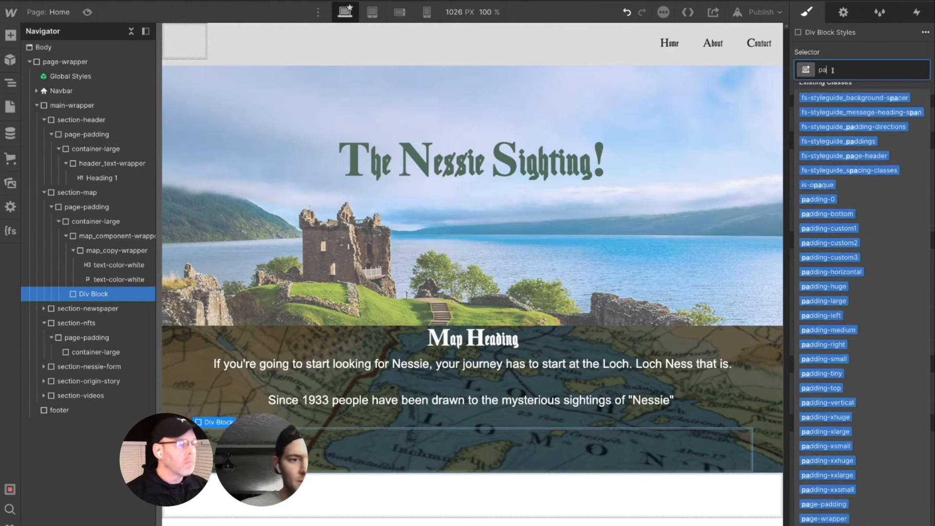
type("dding v")
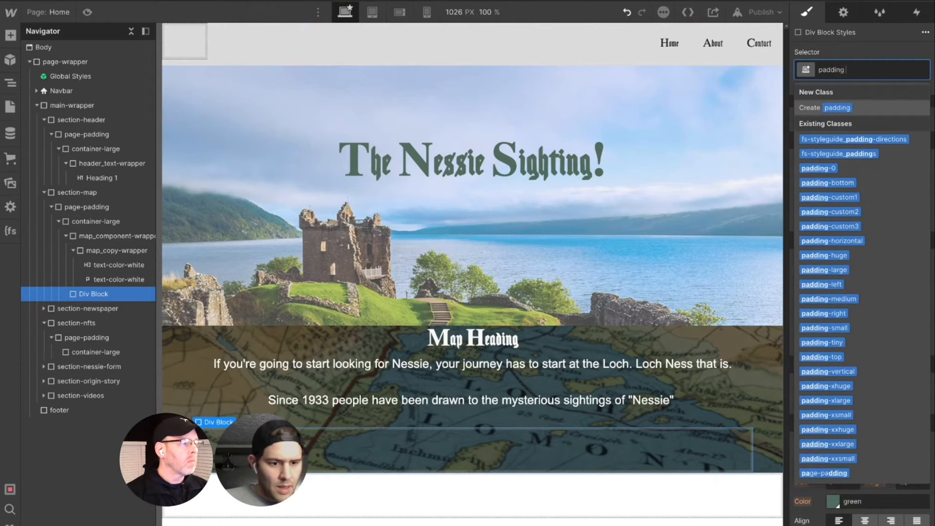
key("BackSpace")
key("BackSpace")
type("-")
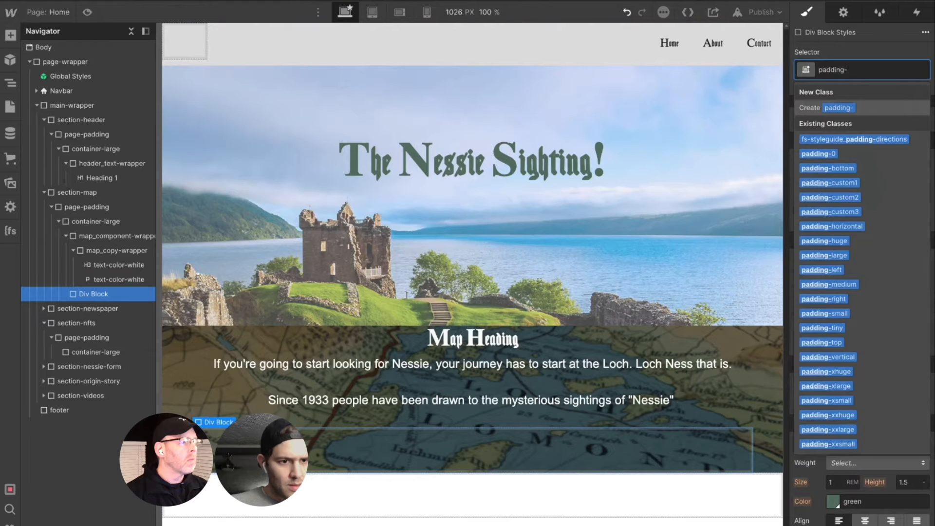
type("v")
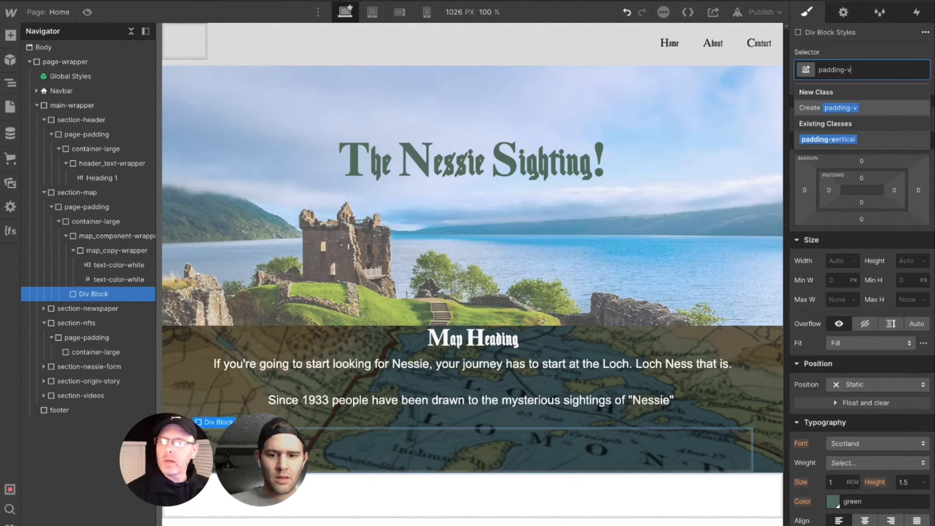
key("Escape")
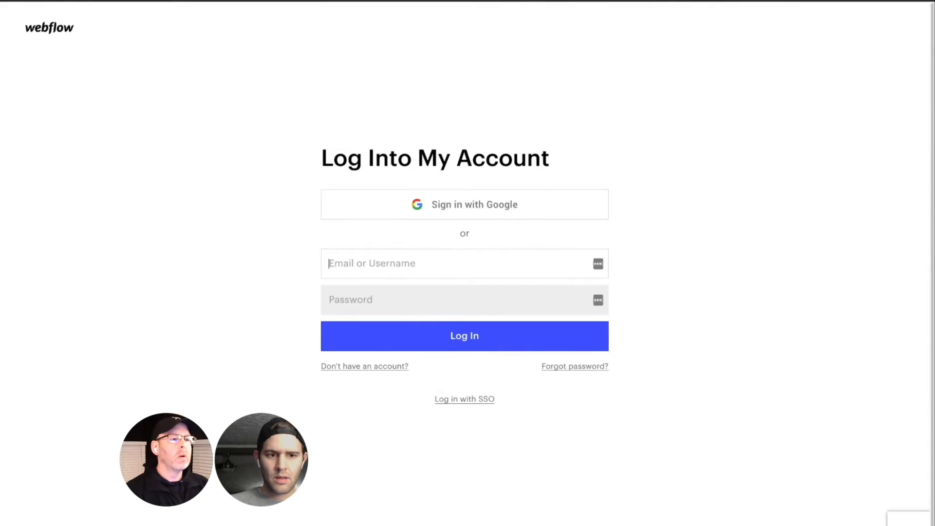
- Log back into the account with the prefilled credentials and open the "Map Copy" paragraph for editing
left_click(462, 341)
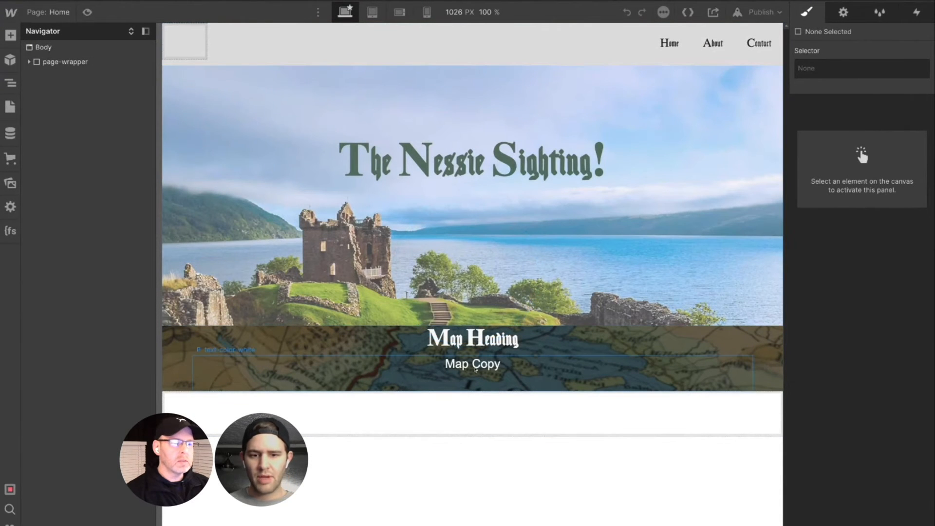
left_click(473, 368)
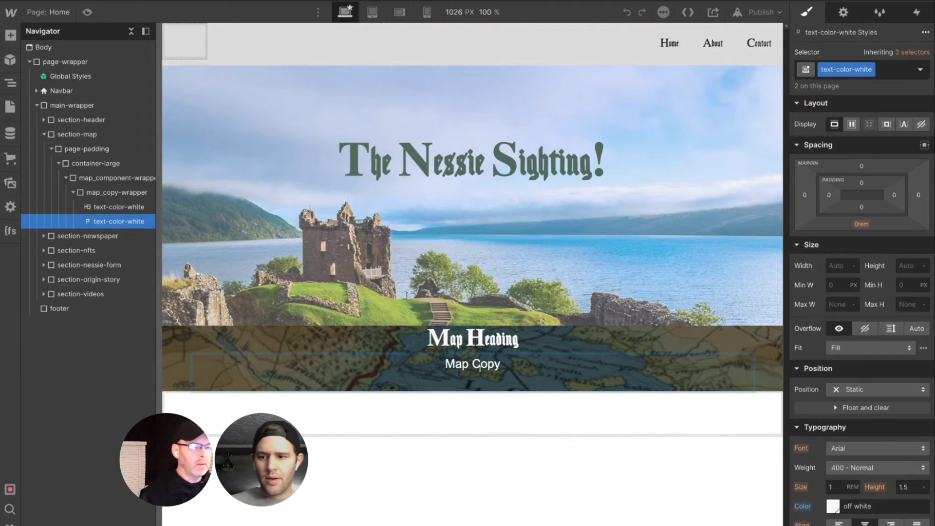
double_click(473, 366)
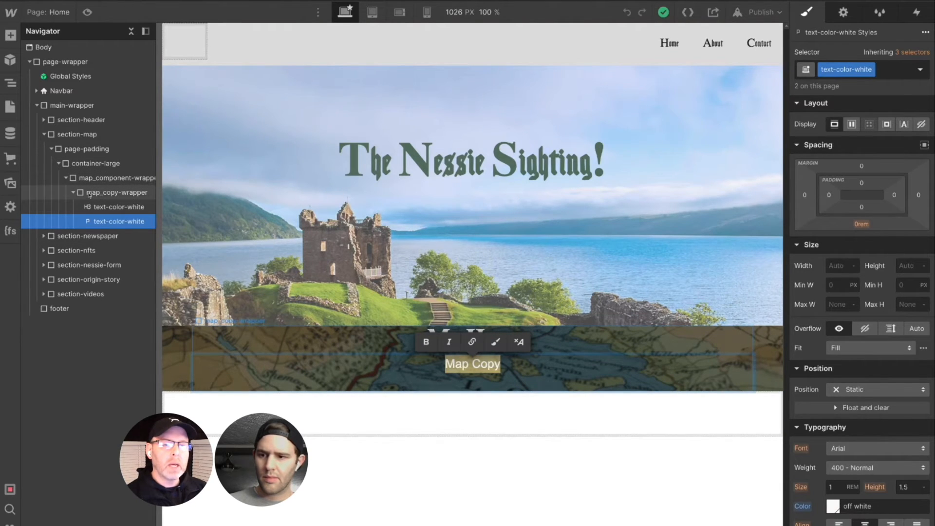
- Add a div block inside the container-large of section-map's page-padding
left_click(81, 151)
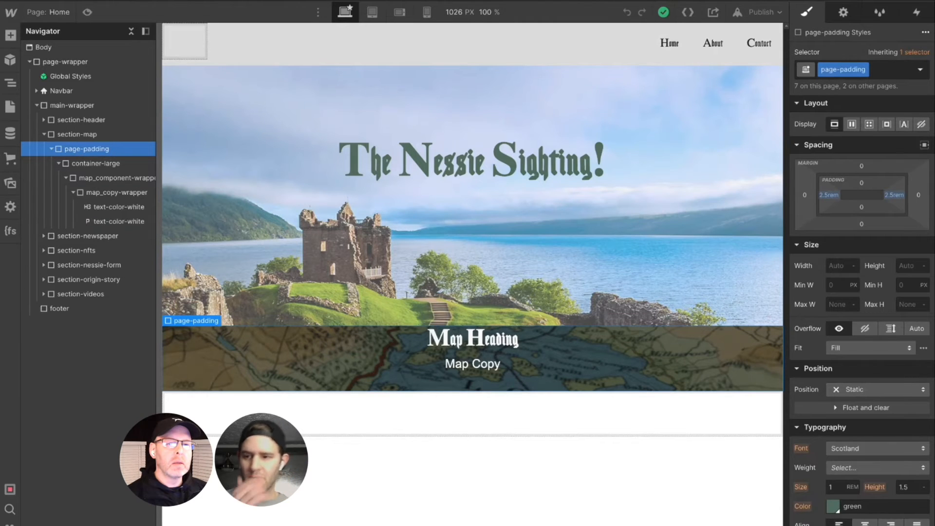
left_click(80, 164)
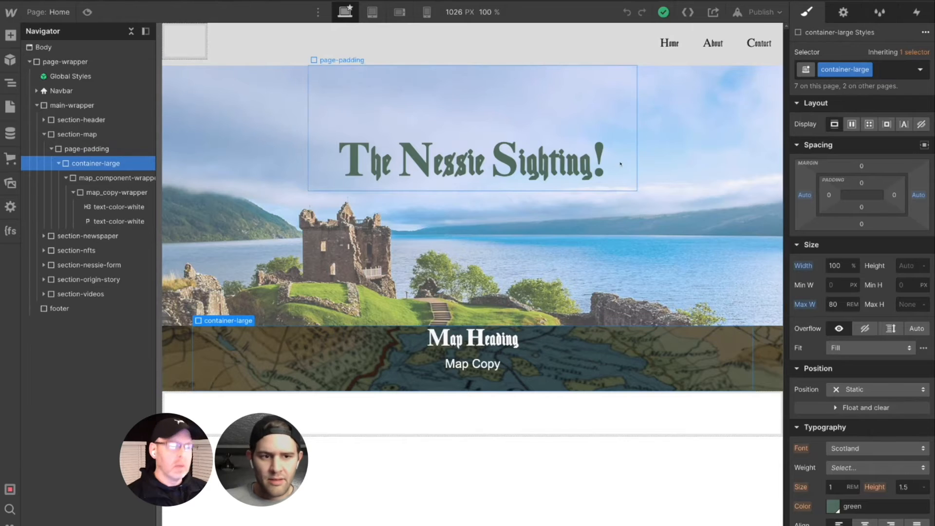
key("ctrl+e")
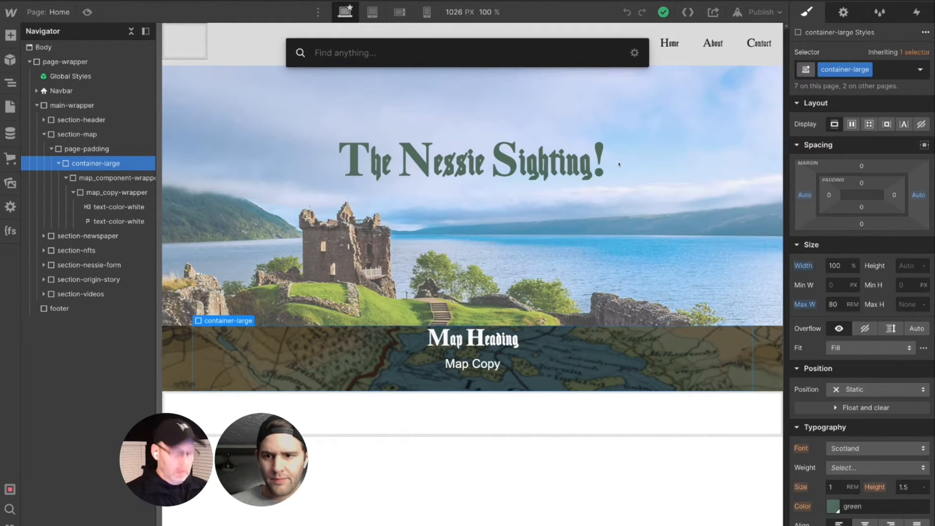
type("div")
key("Return")
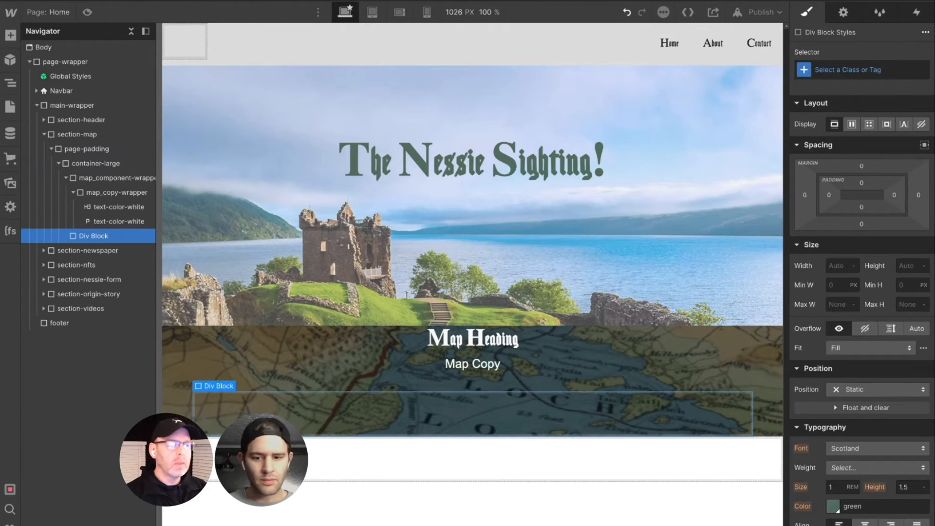
- Give the new div block the existing class padding-vertical with padding-large as its combo class
left_click(821, 70)
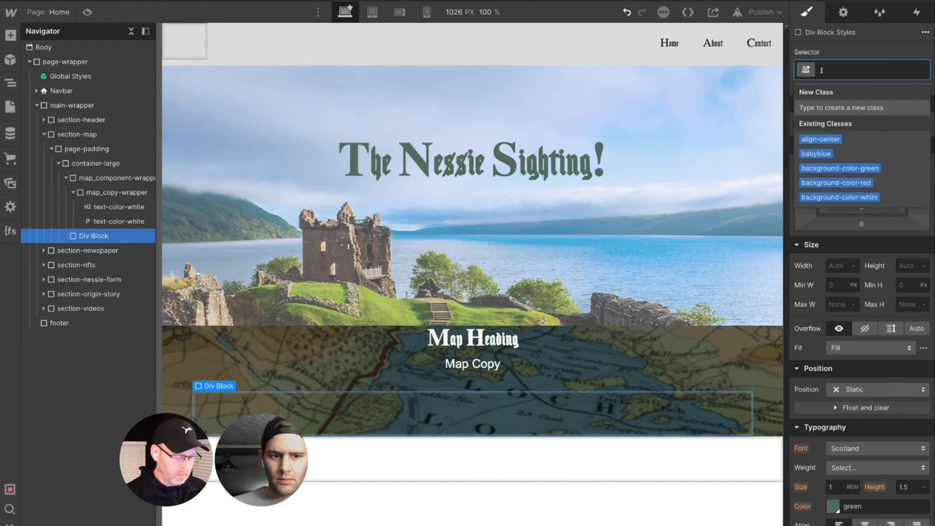
type("padding-")
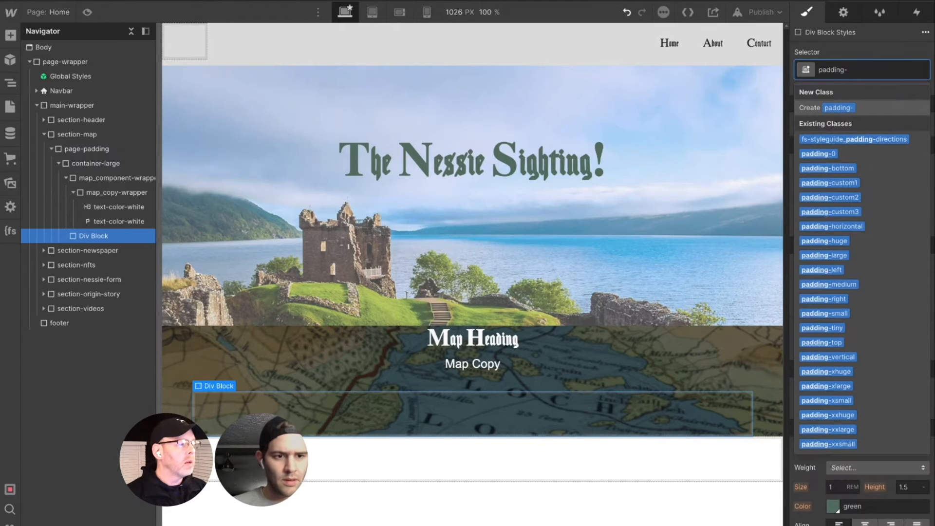
type("v")
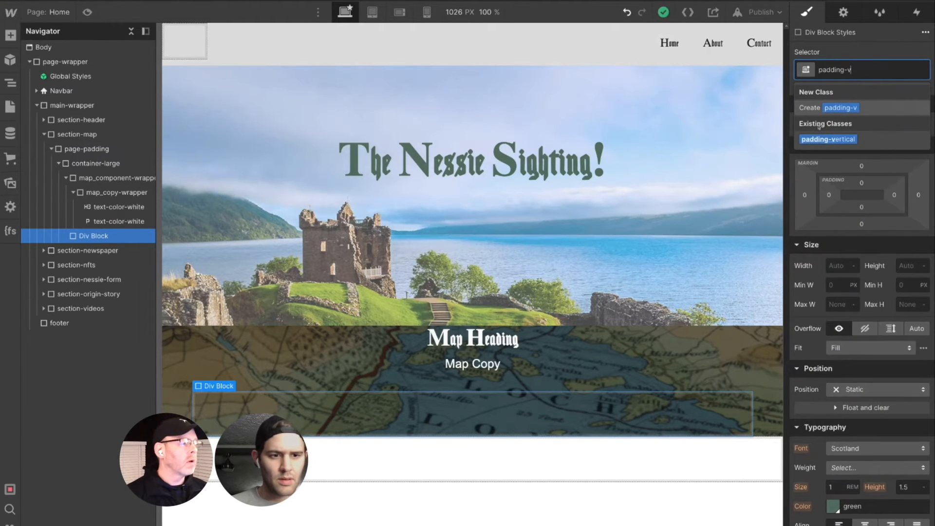
left_click(822, 139)
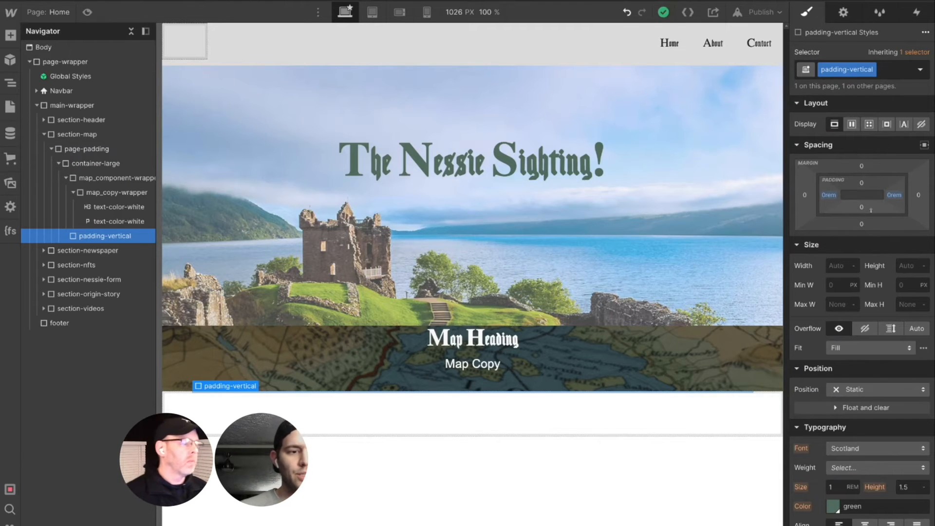
left_click(892, 74)
type("pad")
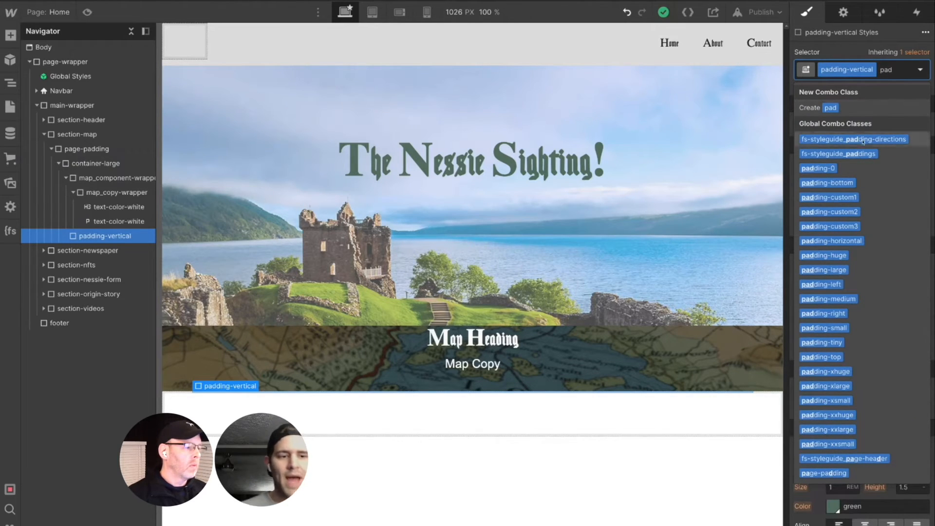
left_click(836, 270)
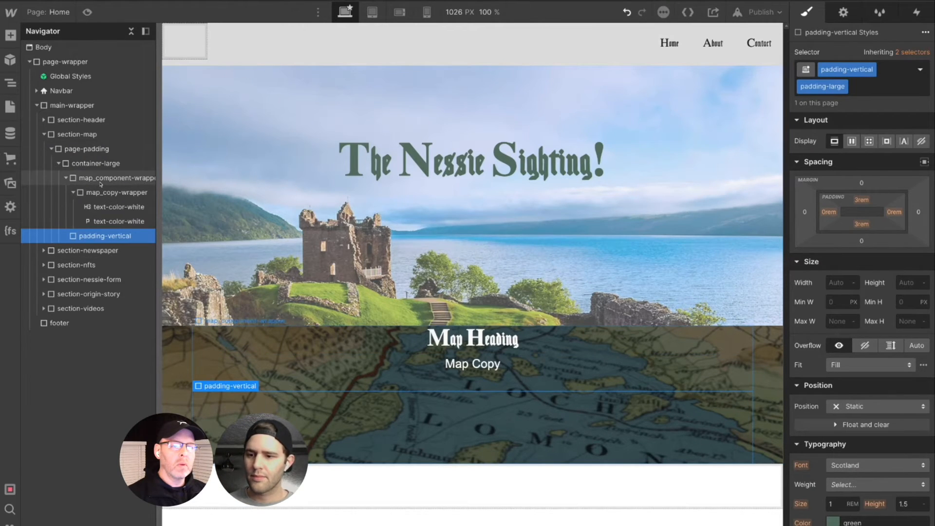
- Try to move map_component-wrapper below the padding-vertical block and nest it inside that block
left_click_drag(101, 184, 65, 208)
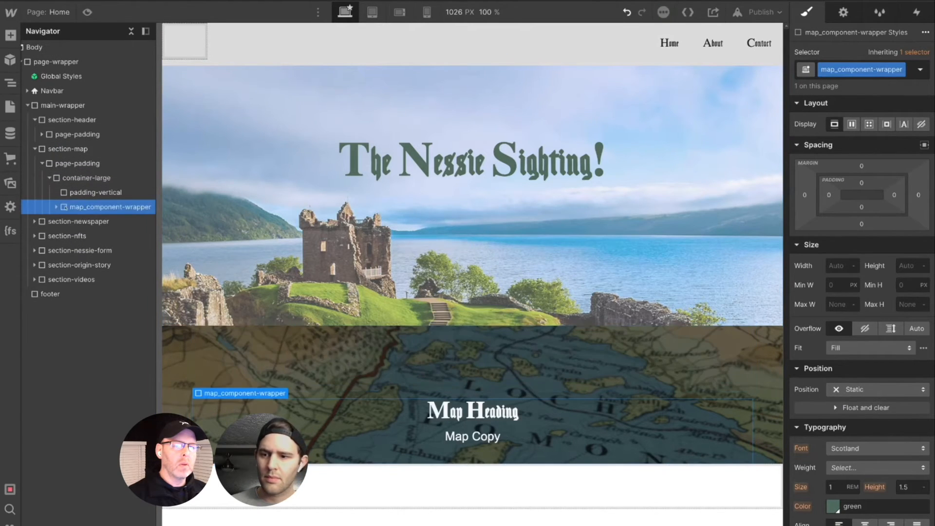
left_click_drag(80, 210, 78, 192)
mouse_move(76, 218)
left_mouse_down()
mouse_move(67, 224)
mouse_move(68, 134)
mouse_move(68, 207)
mouse_move(82, 208)
mouse_move(71, 211)
left_mouse_up()
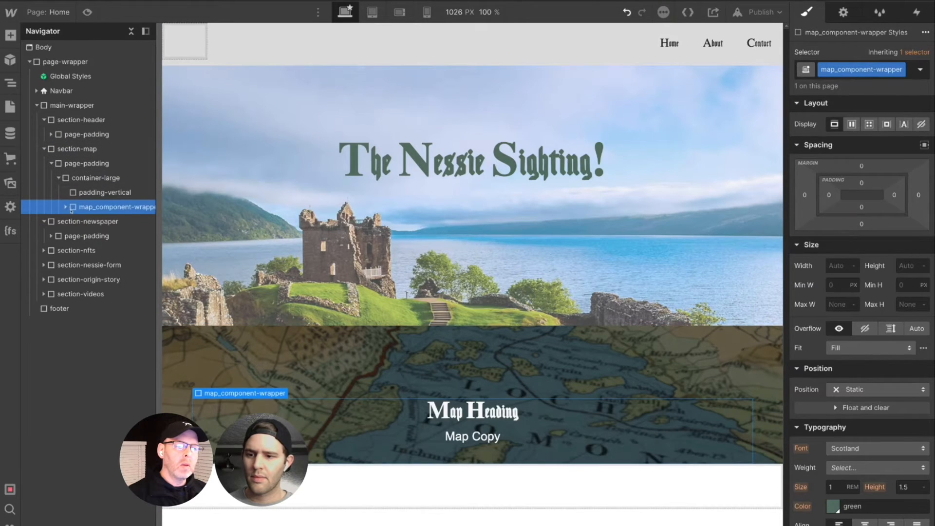
left_click_drag(82, 209, 102, 210)
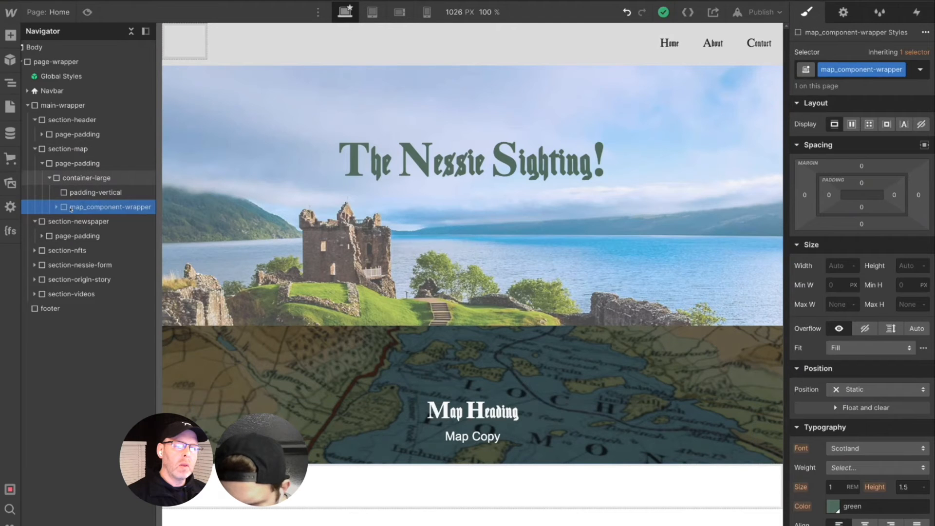
left_click_drag(71, 209, 132, 208)
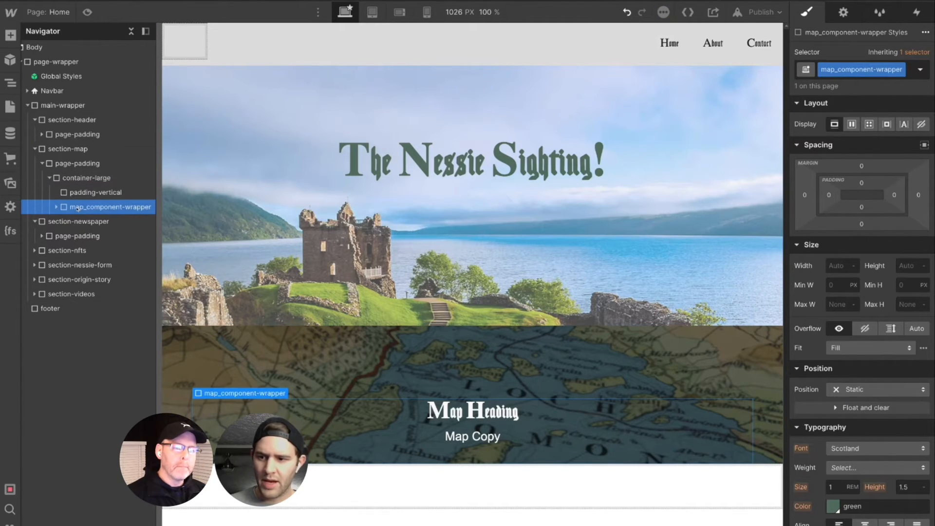
- Paste a copy of map_component-wrapper into the padding-vertical block and delete the original wrapper from container-large
left_click(96, 196)
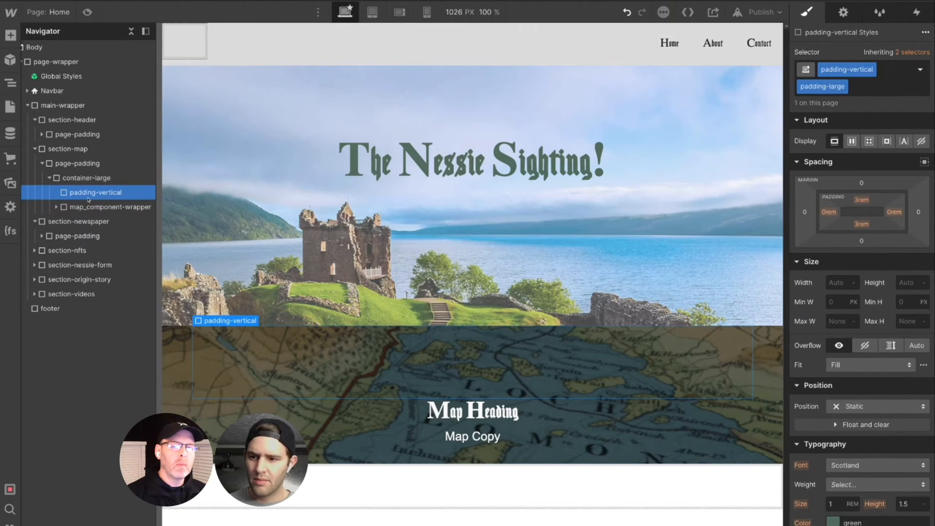
key("ctrl+v")
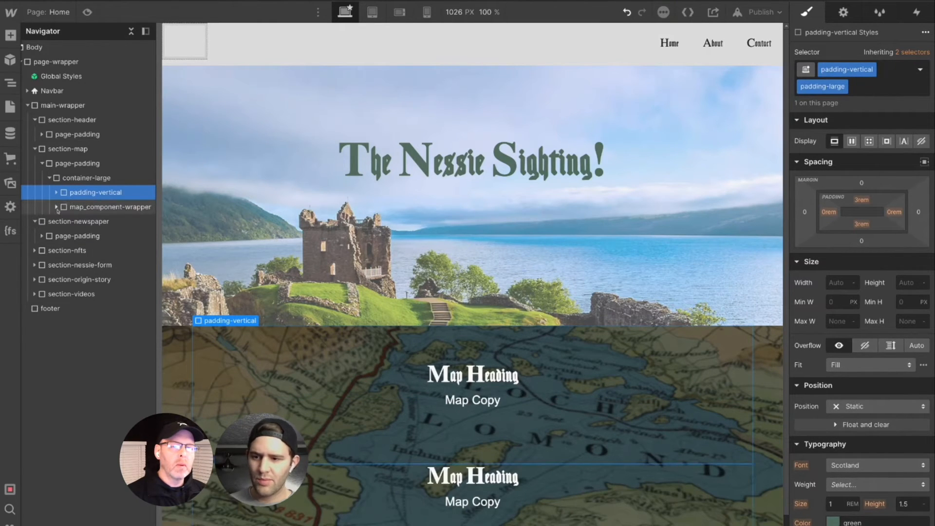
left_click(56, 207)
left_click(90, 209)
key("Delete")
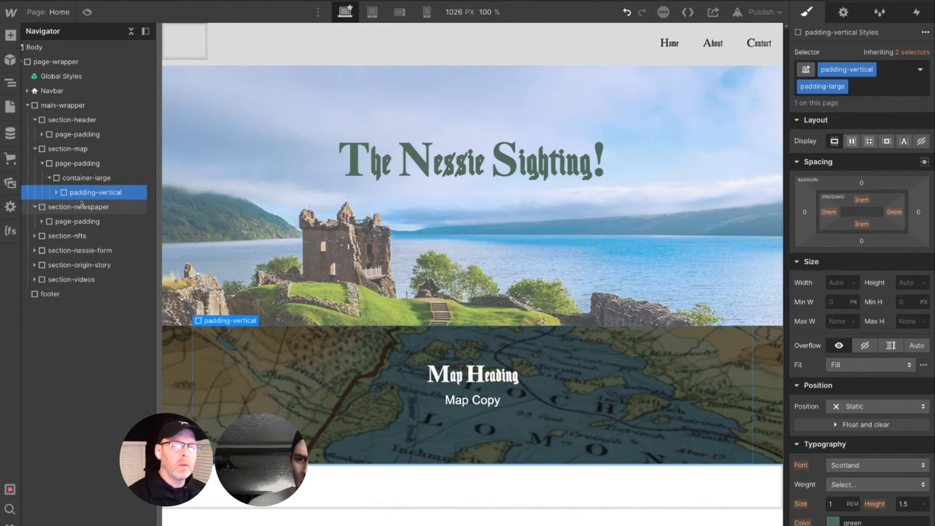
- Replace the padding-large combo class on section-map's padding-vertical block with the padding-xhuge combo class
left_click(57, 192)
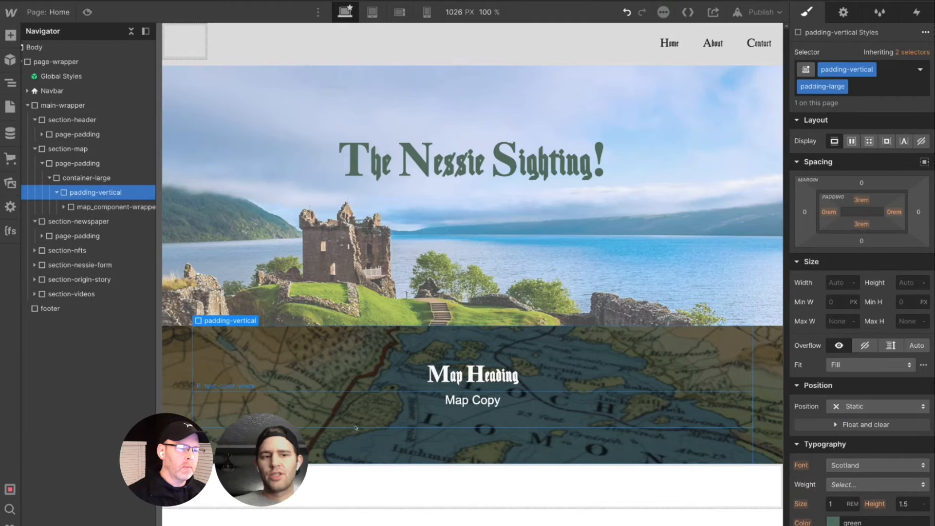
left_click(478, 401)
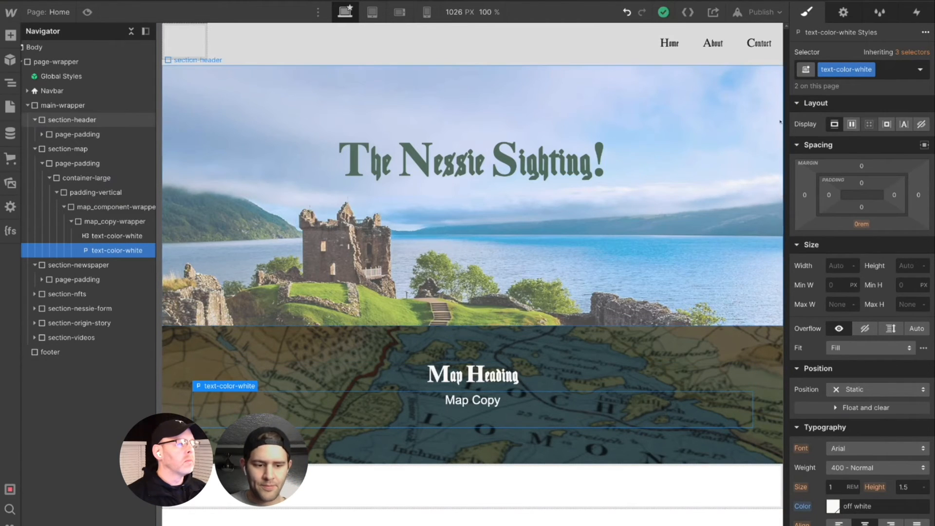
left_click(116, 225)
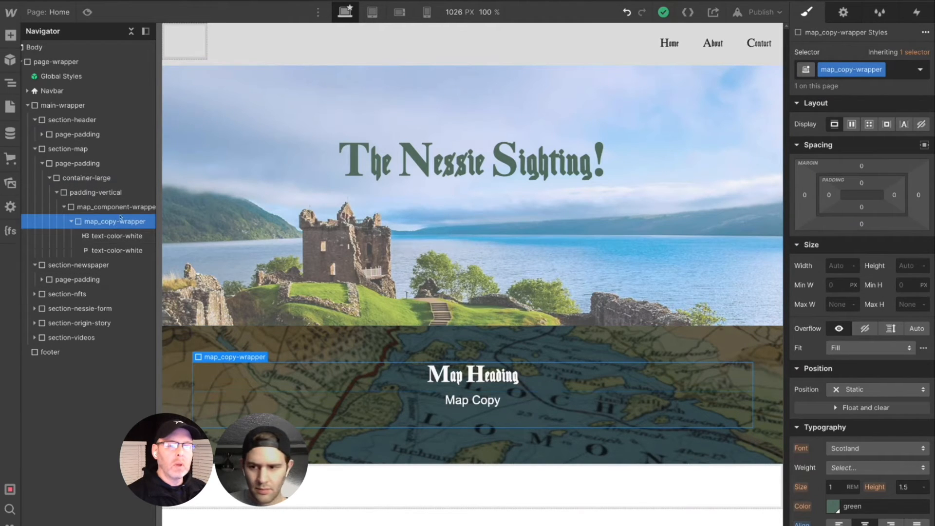
left_click(98, 193)
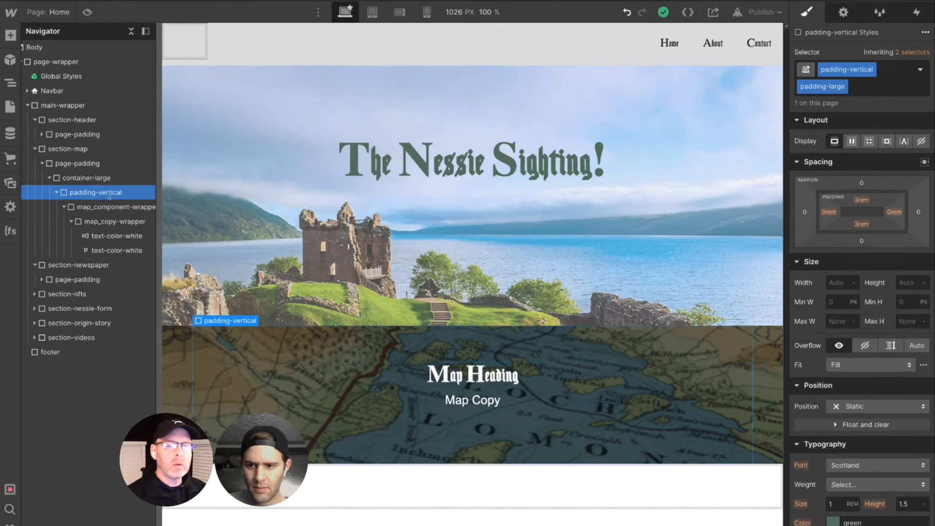
left_click(845, 88)
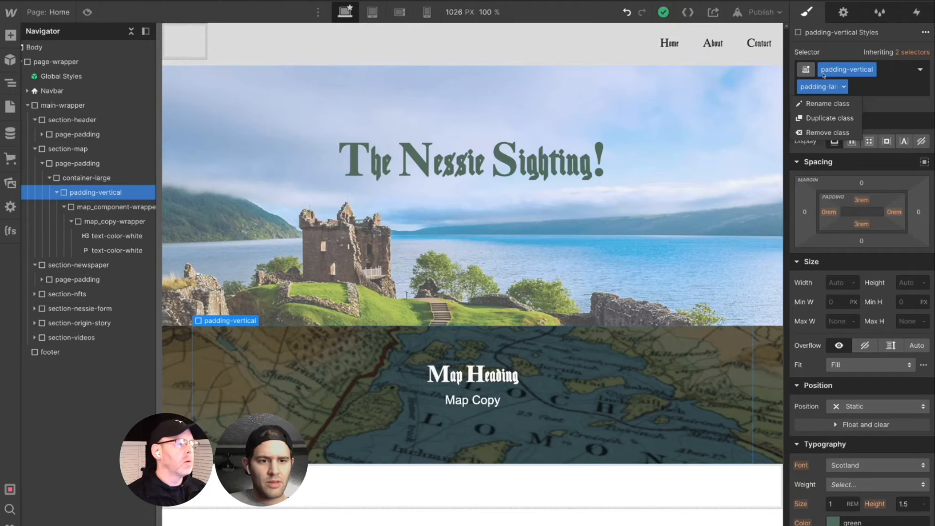
left_click(851, 90)
left_click(858, 89)
key("BackSpace")
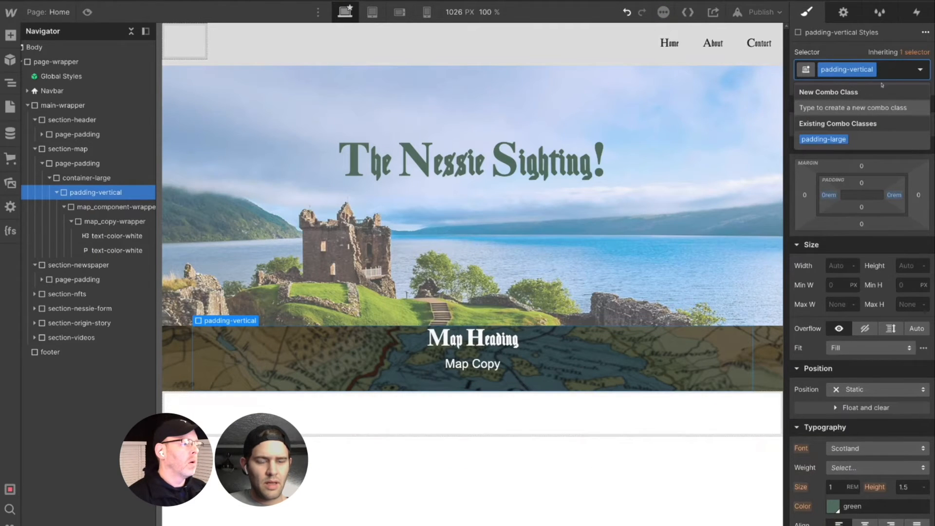
type("pad")
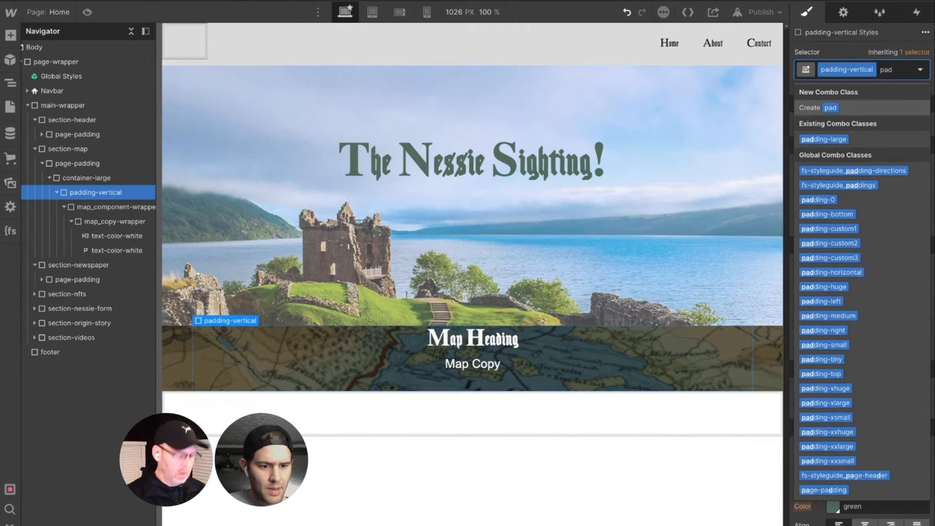
left_click(840, 388)
- Examine the map section's vertical spacing around its heading and copy, compared with the header above
scroll(681, 334, "down", 2)
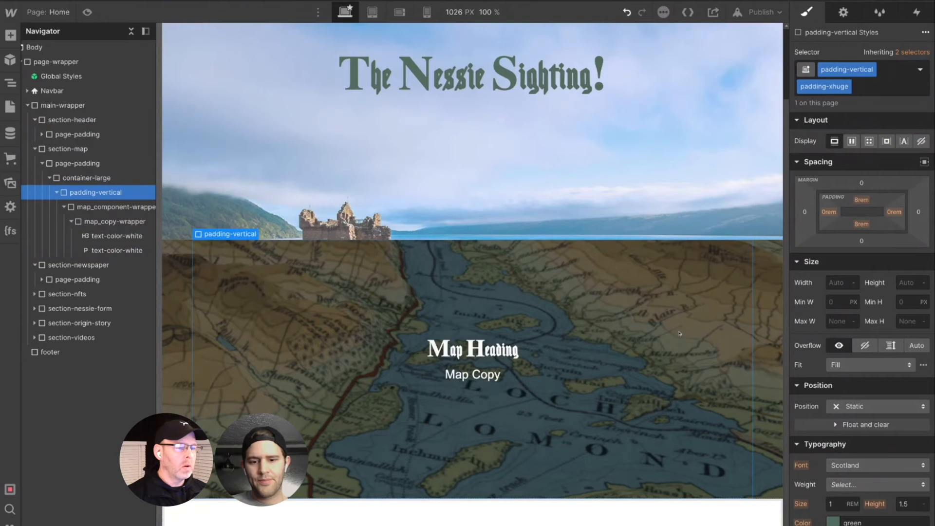
scroll(522, 397, "up", 2)
scroll(526, 402, "down", 2)
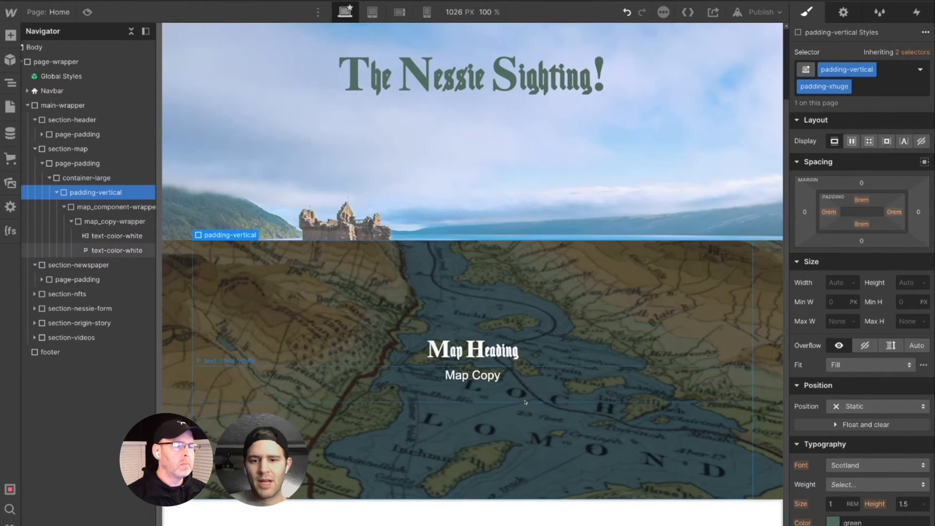
scroll(526, 403, "up", 2)
scroll(525, 403, "down", 2)
scroll(526, 402, "up", 1)
scroll(526, 402, "up", 1)
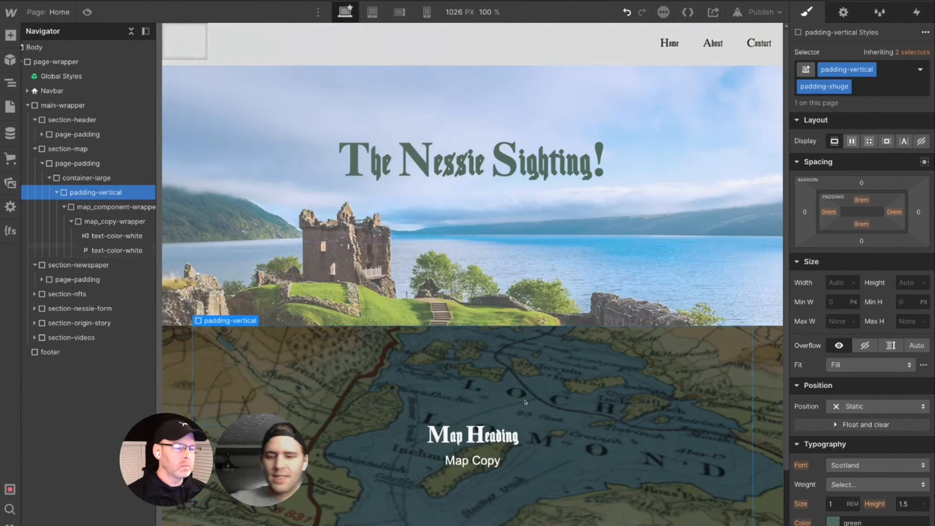
- Replace the "Map Copy" paragraph text with "If you're looking for Nessie then you will need to start your journey"
left_click(478, 466)
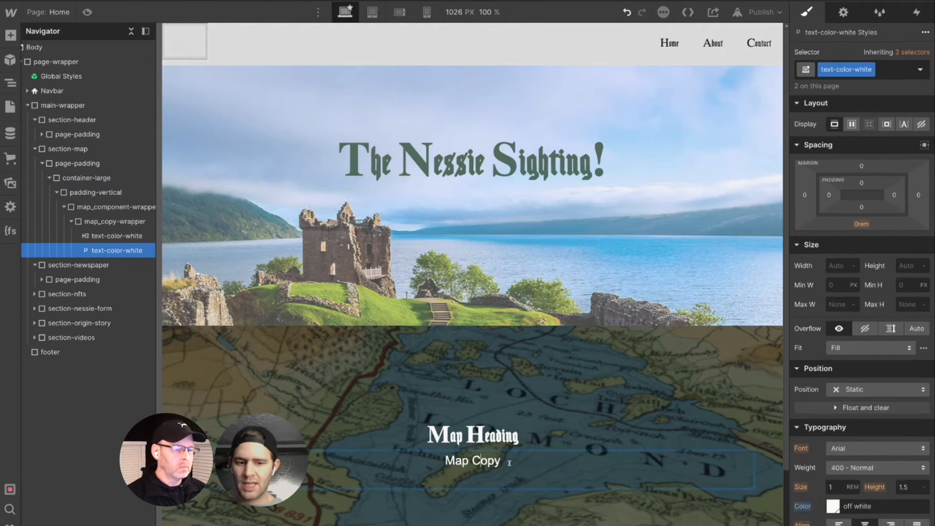
left_click_drag(512, 462, 434, 461)
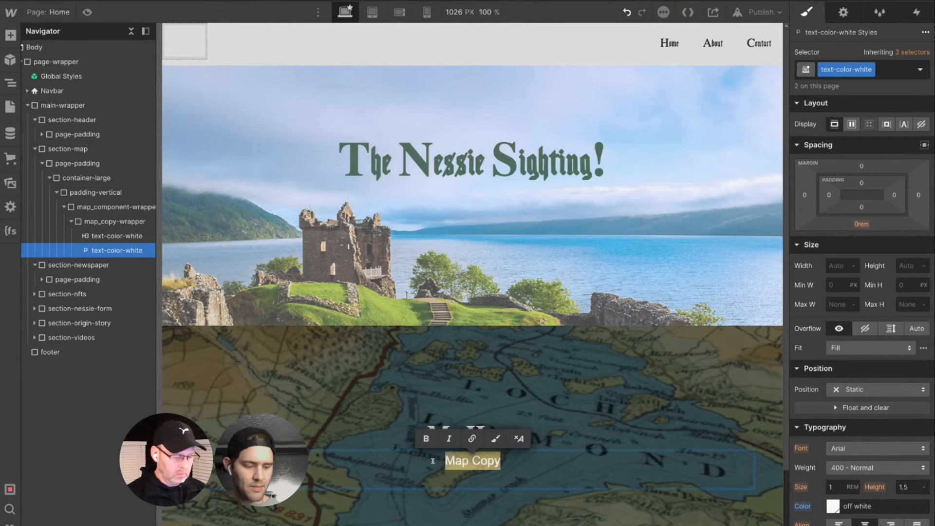
key("BackSpace")
type("If you're ")
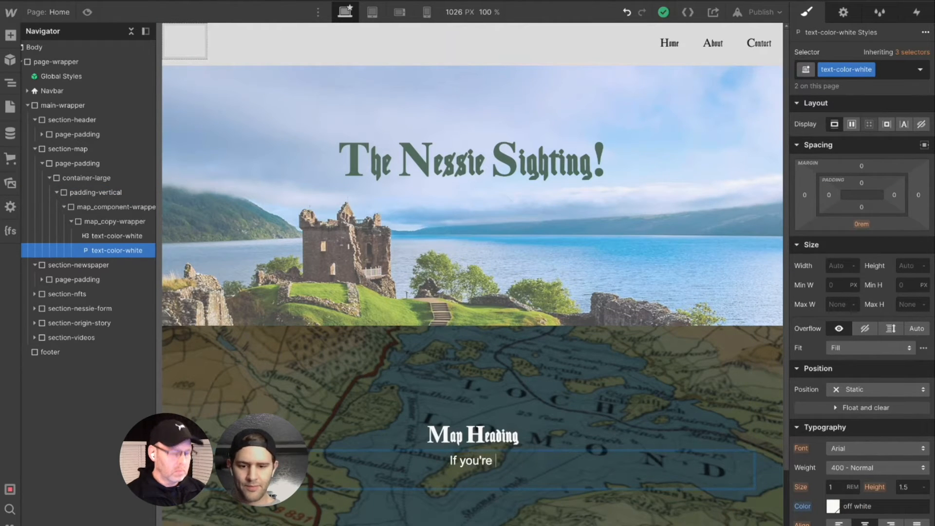
type("looking for Ne")
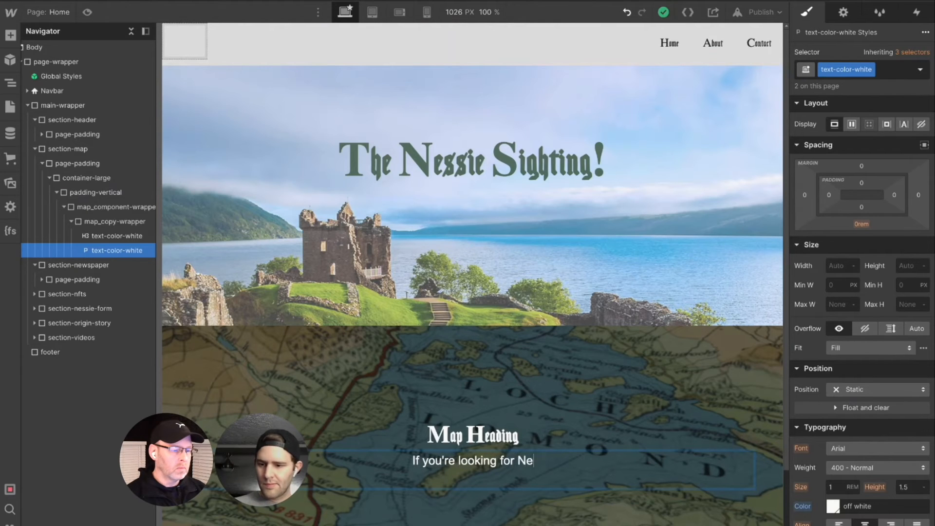
type("ssie th")
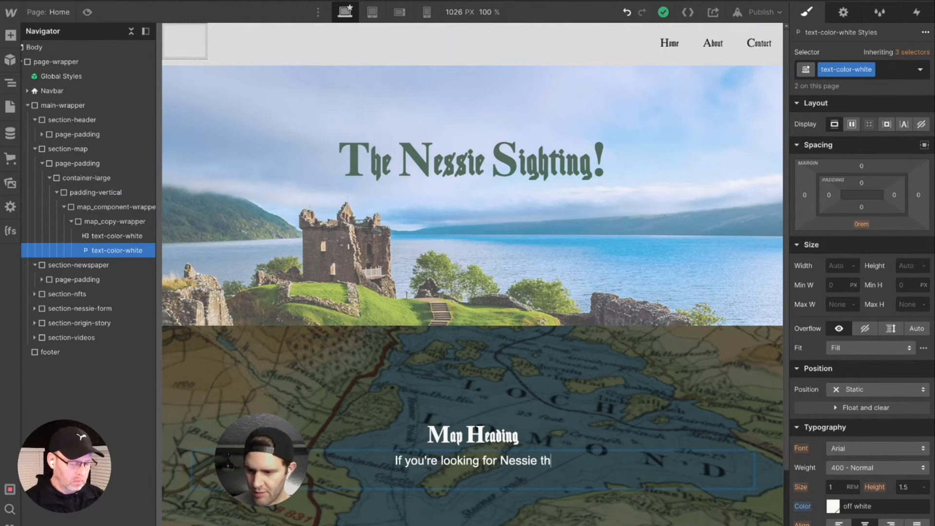
type("en you will s")
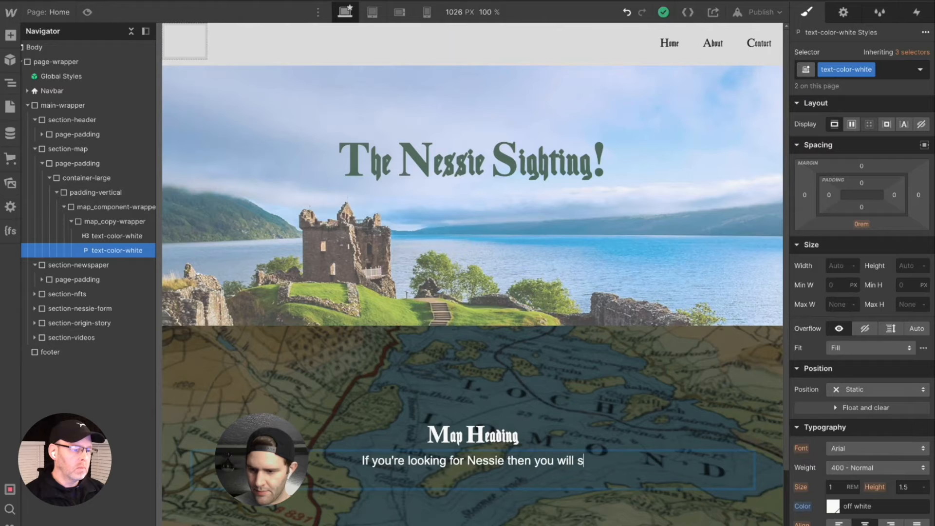
key("BackSpace")
type("ned")
key("BackSpace")
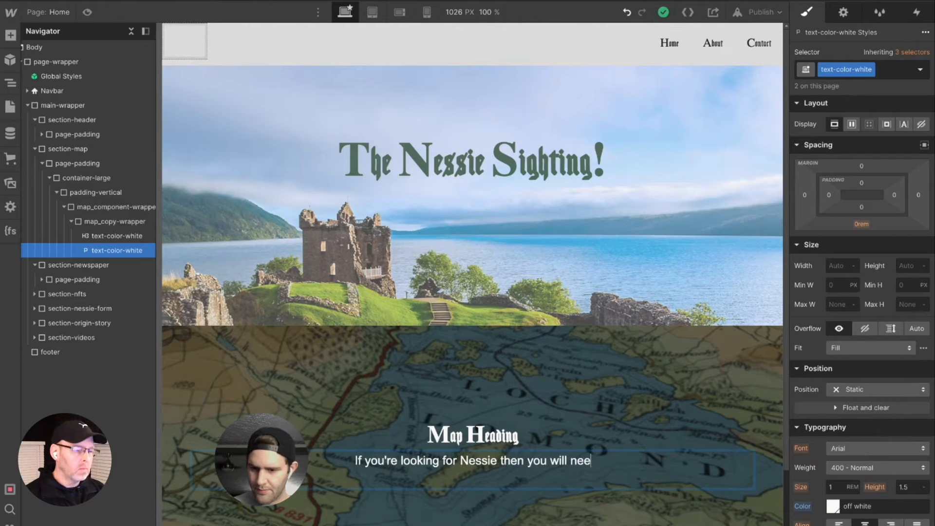
type("d to st")
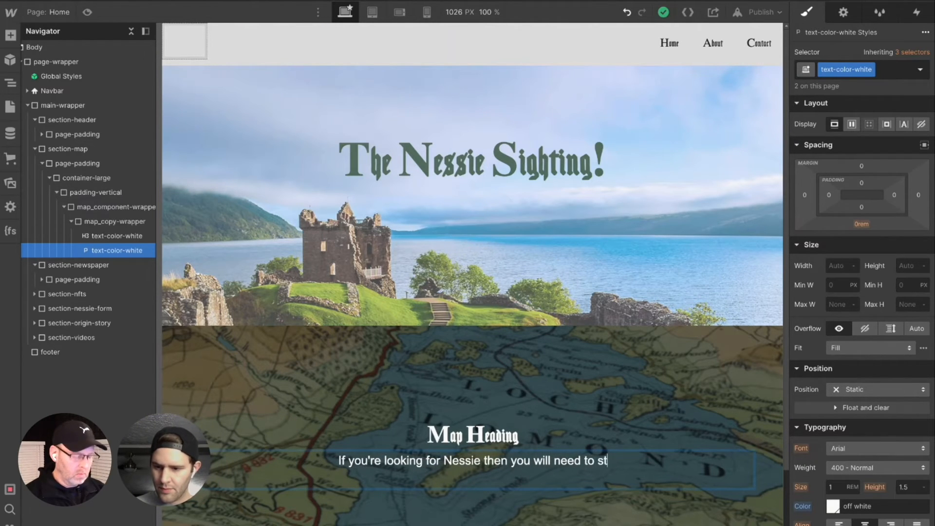
type("art your jou")
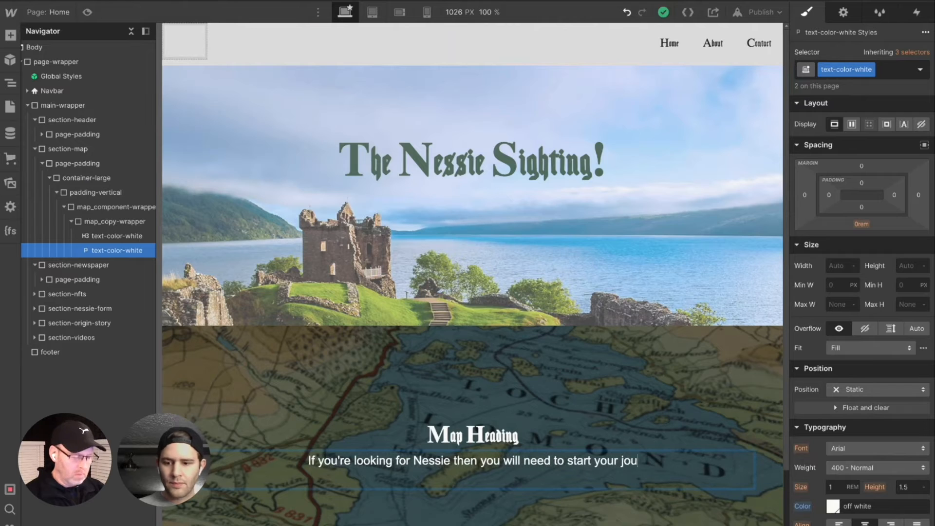
type("rney in the heart of Scotle")
- Continue the map paragraph with "in the heart of Scotland at the Loch. Loch Ness that is."
key("BackSpace")
type("and at the Lock")
key("BackSpace")
type("h. Loch")
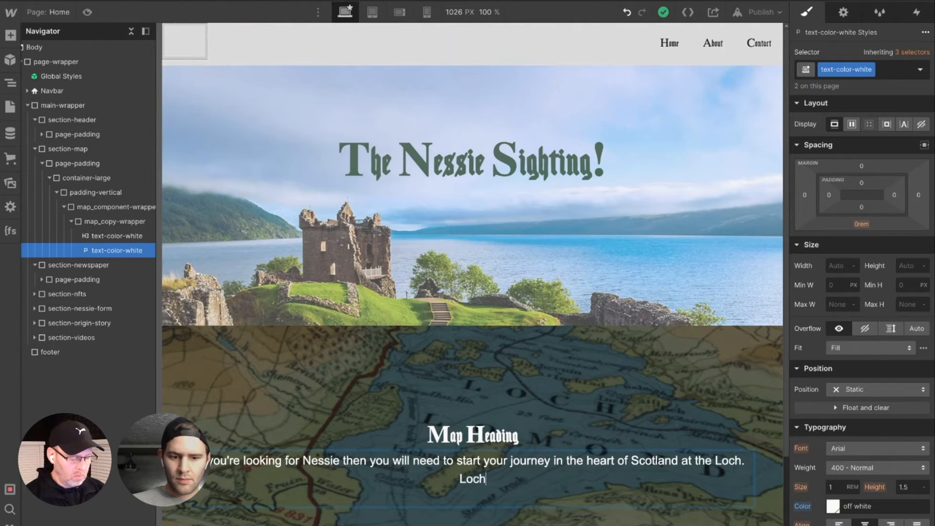
type(" Ness that is")
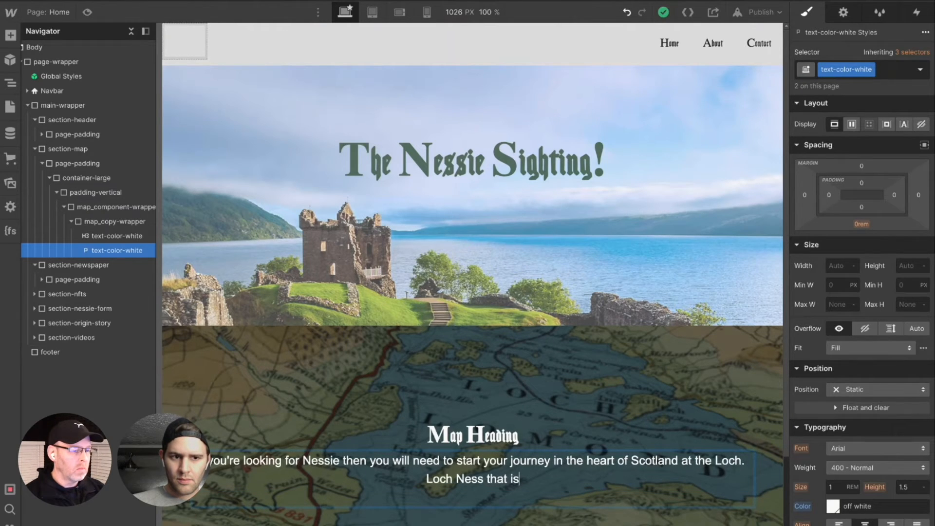
type(".Sin")
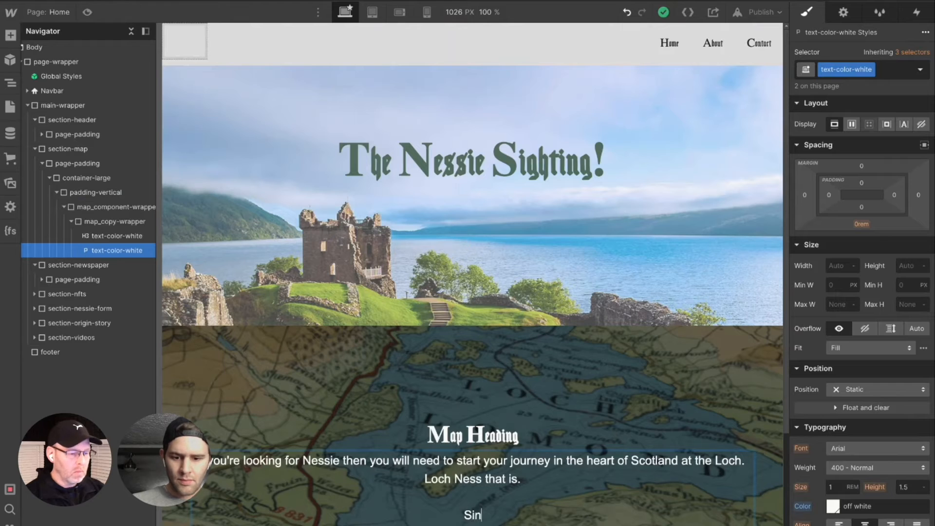
type("ce 1933 p")
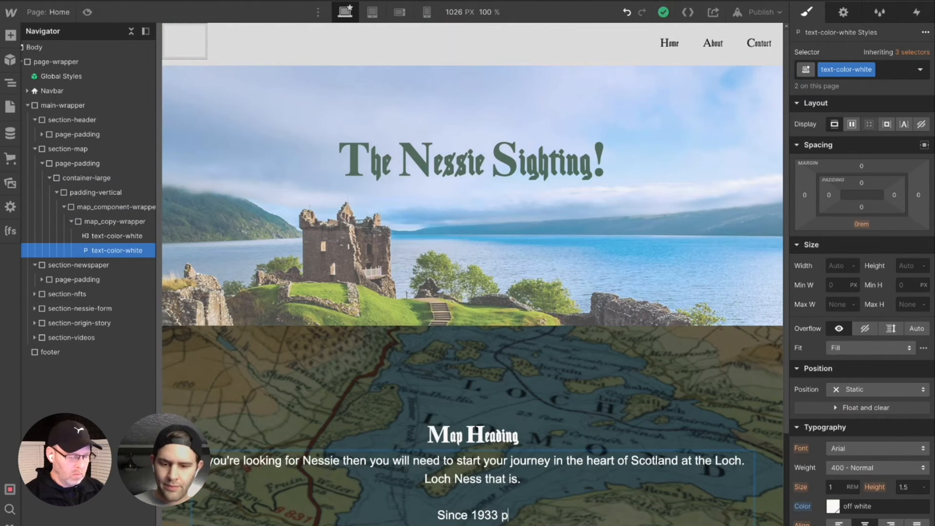
type("eople have foun")
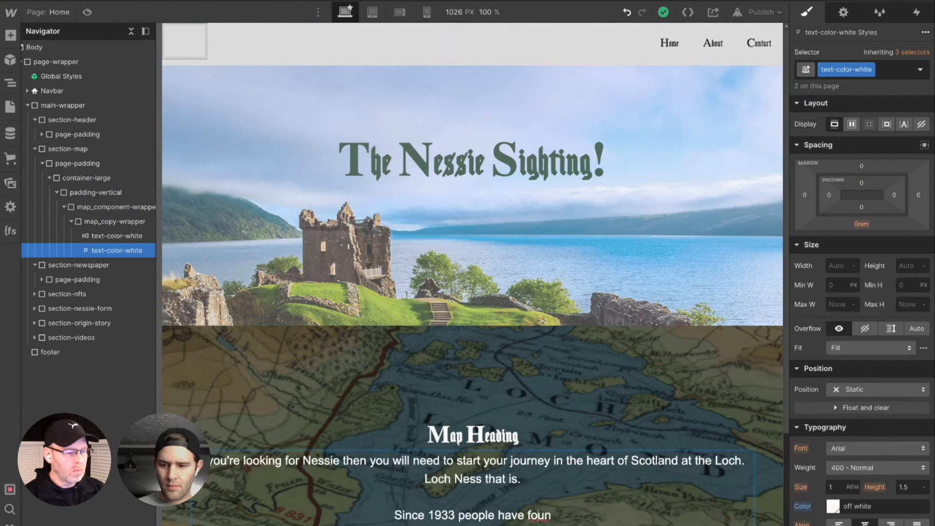
- After a blank line in the map copy, start a new passage reading "Since 1933 people of all kinds have found themselves"
left_click(499, 515)
type("of ")
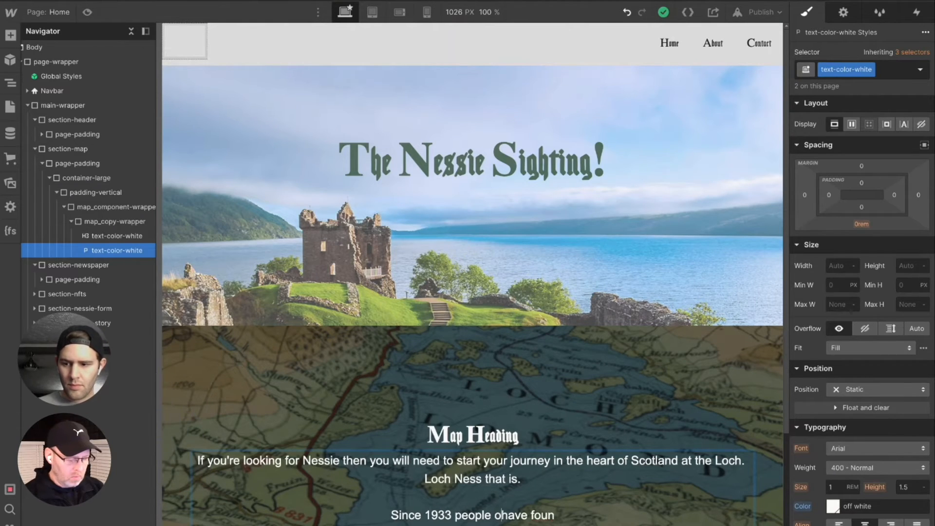
type("all kinds")
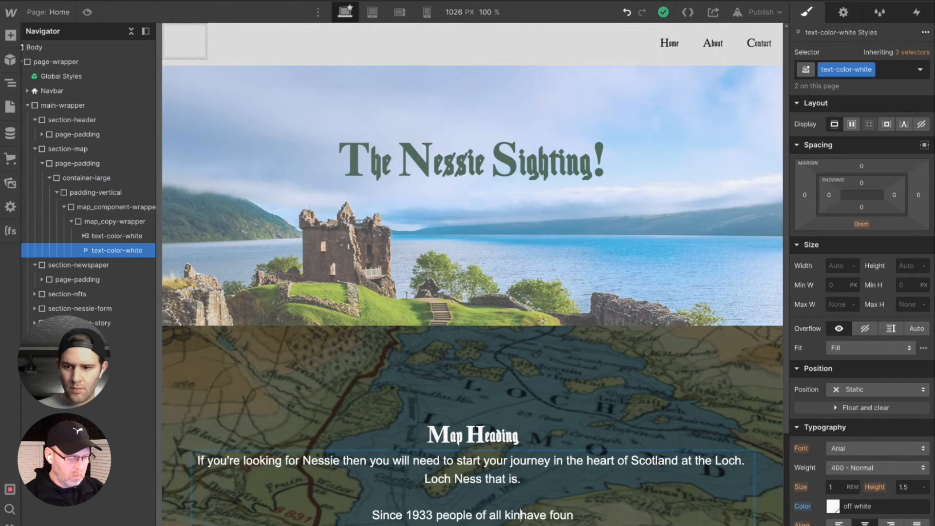
key("BackSpace")
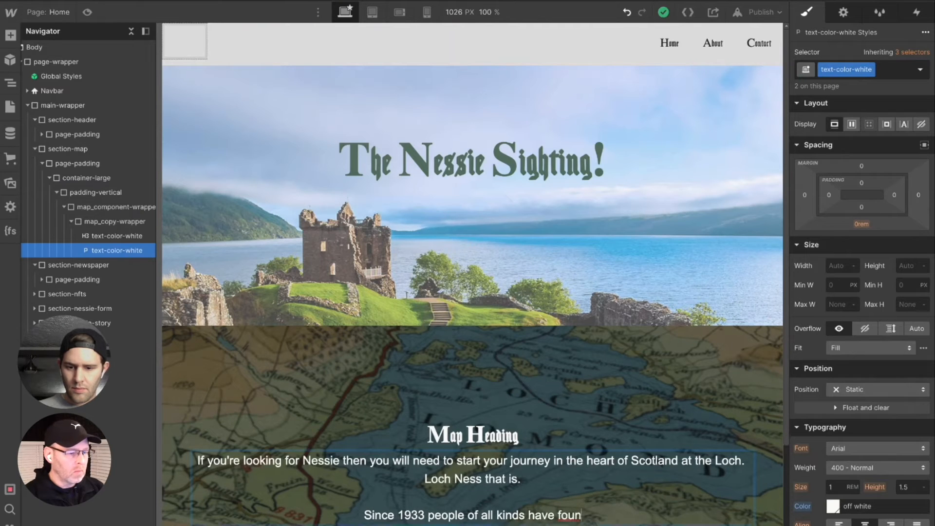
type("d them")
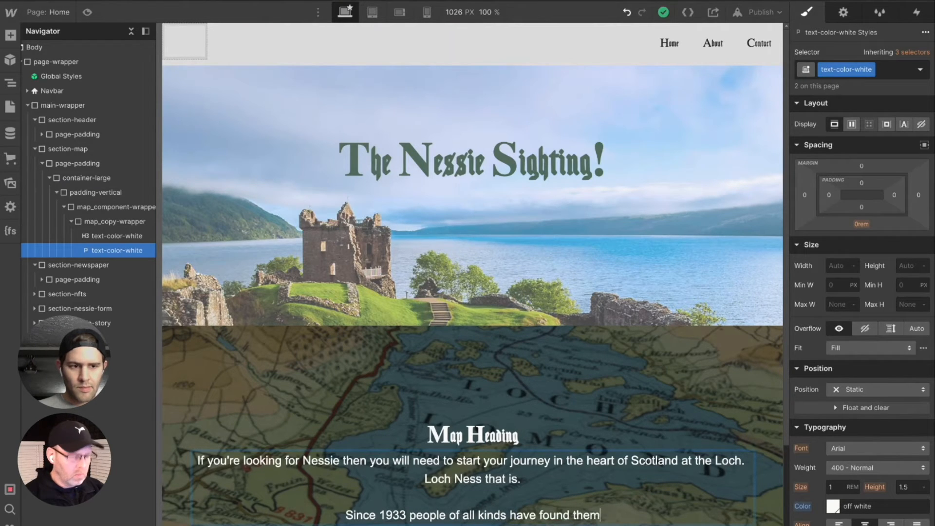
type("selves ")
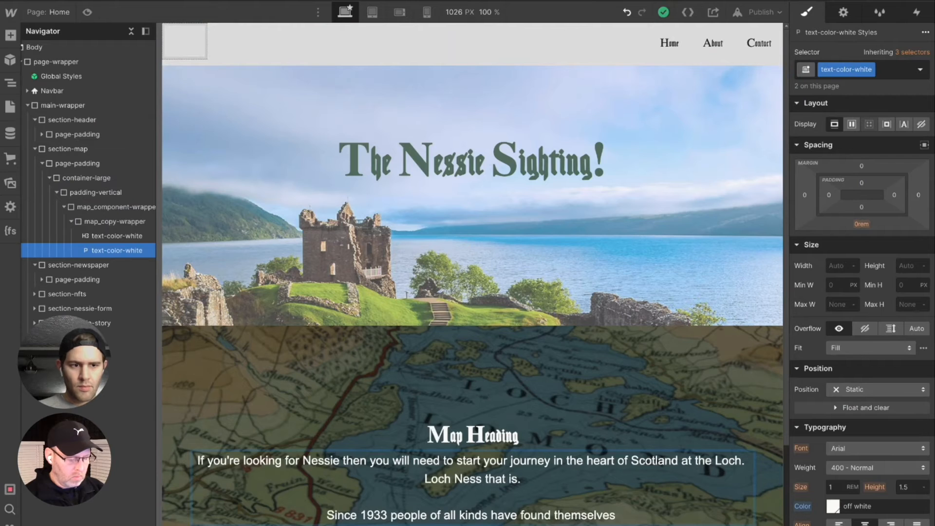
type("mys")
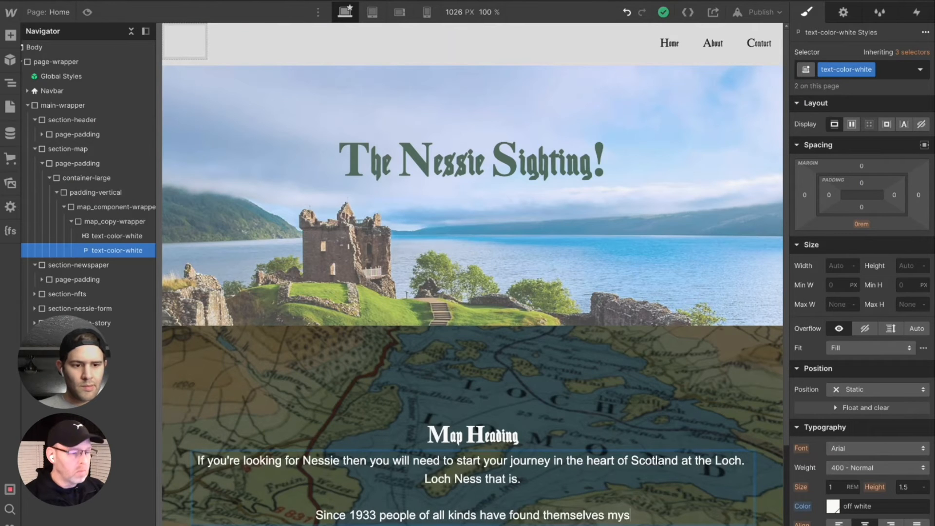
type("teriously d")
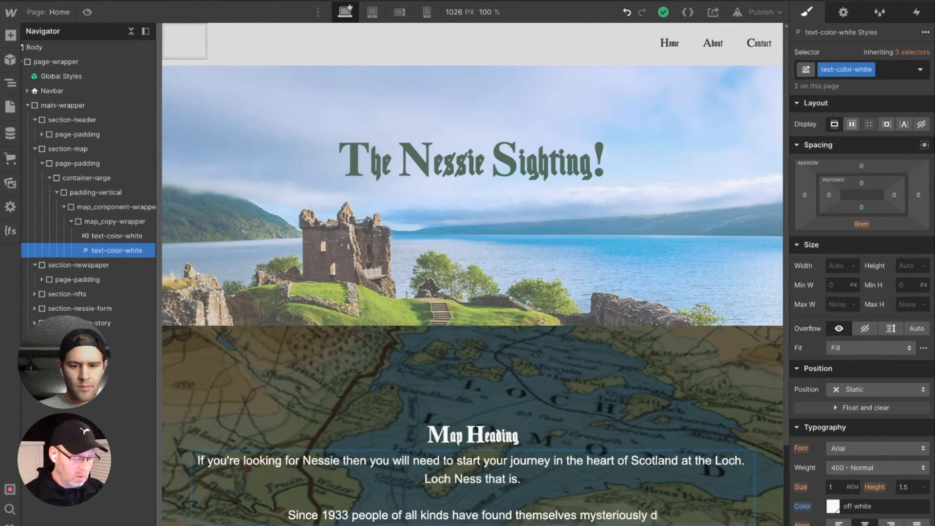
type("rawn to ")
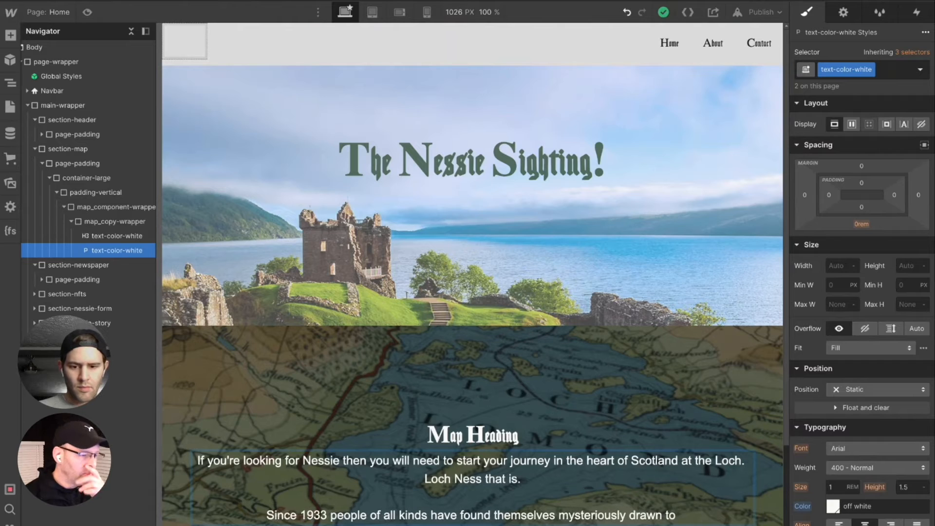
type("th")
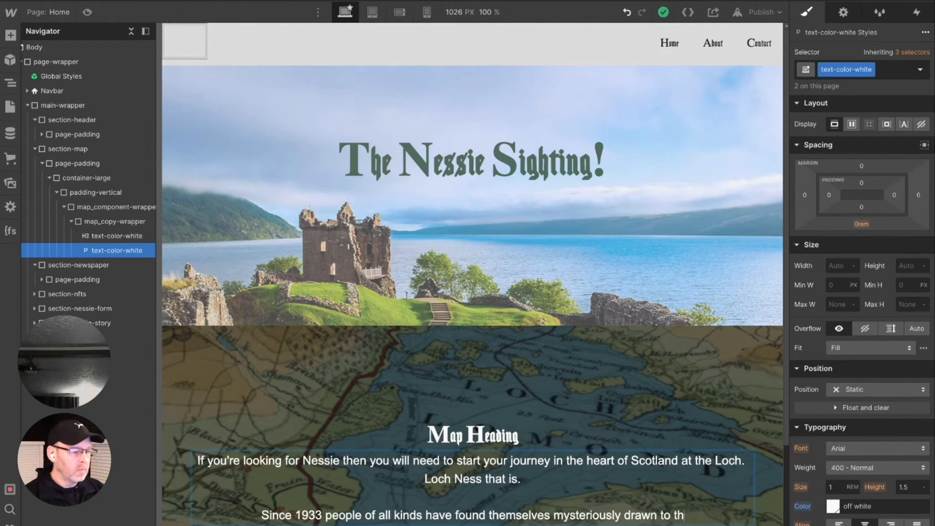
type("e L")
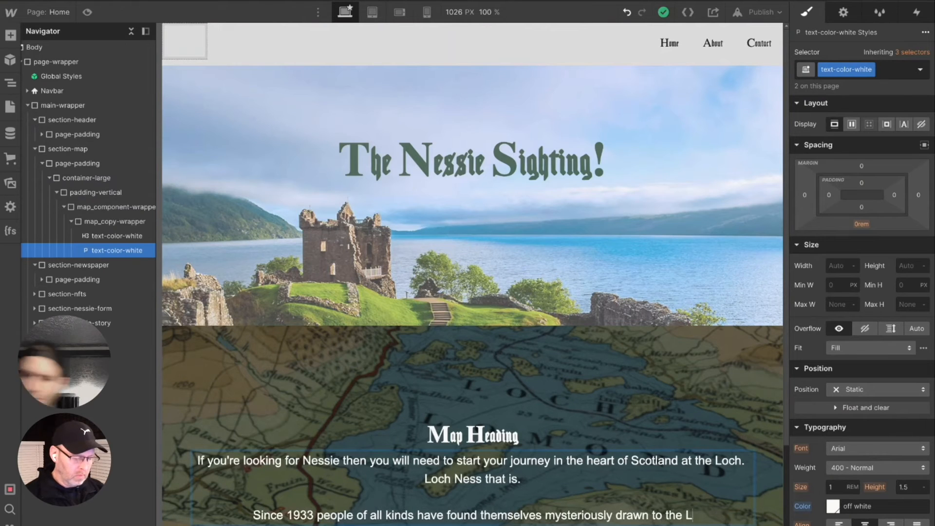
type("och a")
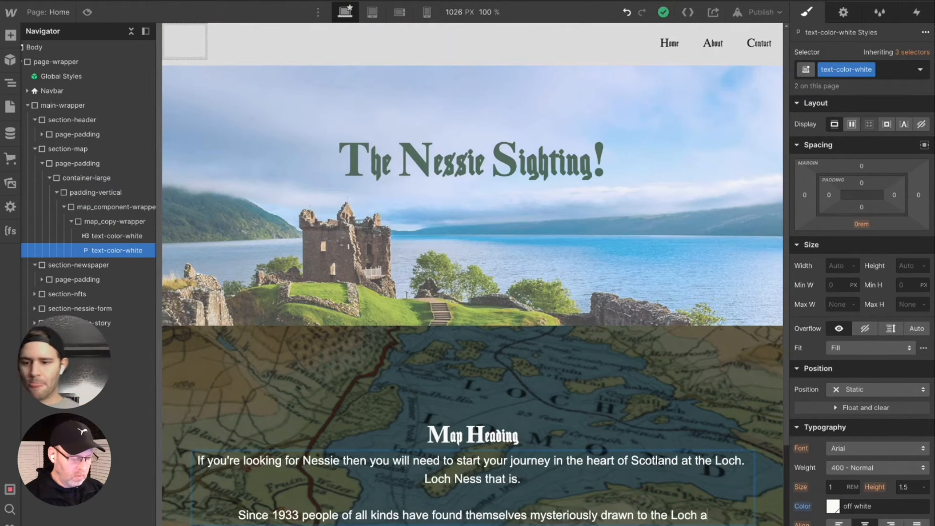
type("nd att")
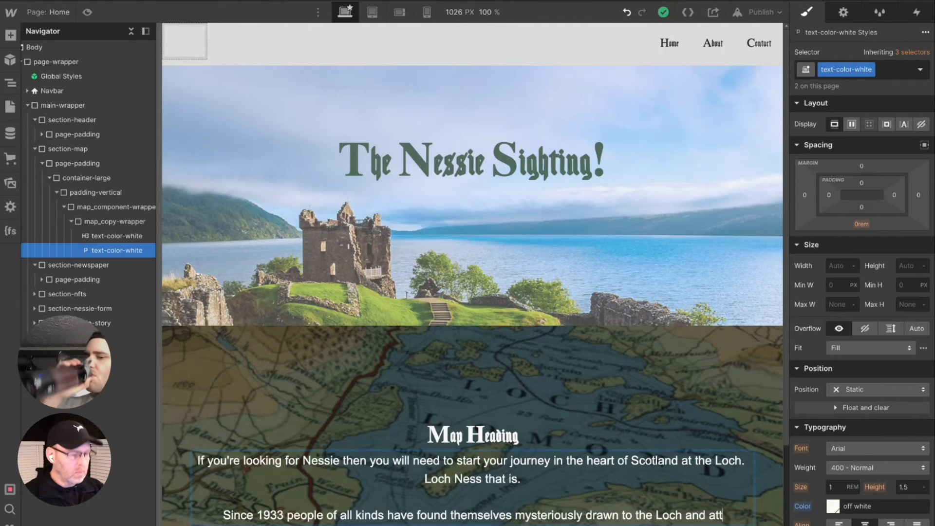
type("racted")
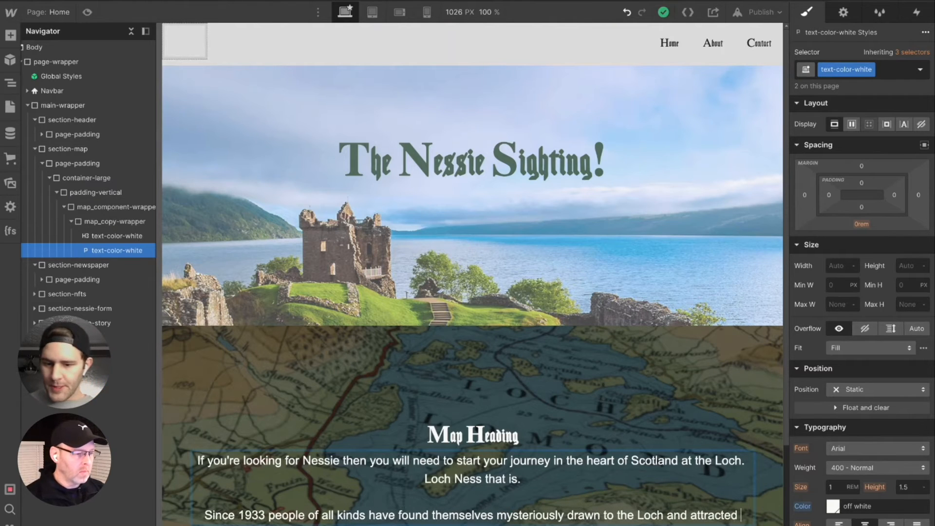
type(" to")
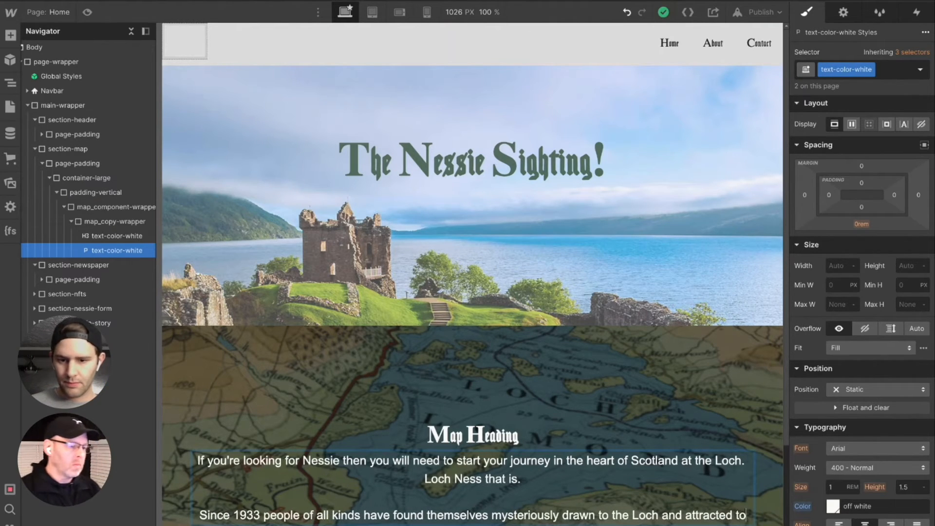
type(" the")
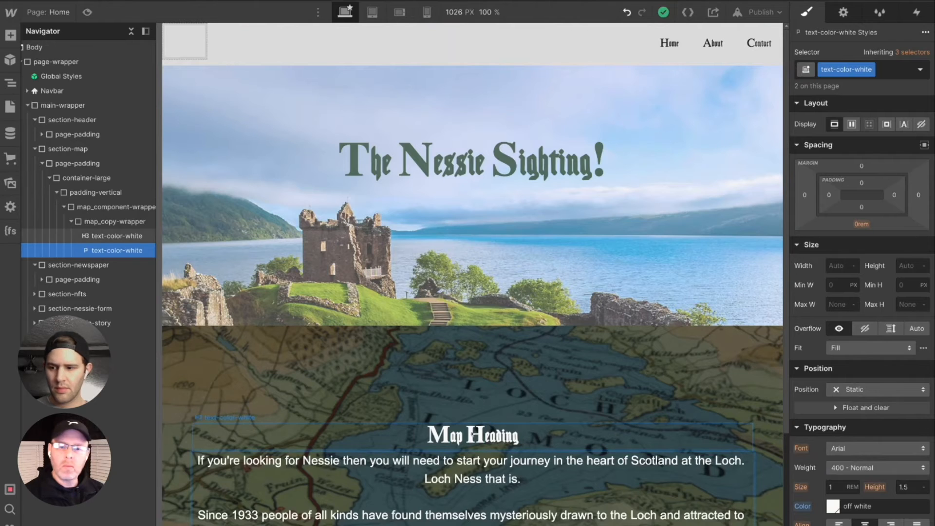
- Finish the "Since 1933" sentence in the map copy with "and attracted to all things Nessie." and leave no text after it
scroll(562, 406, "down", 3)
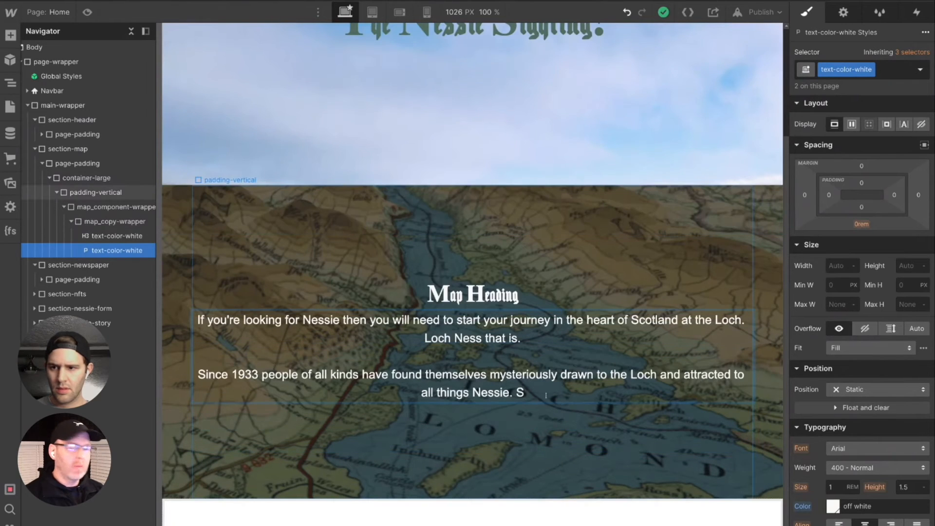
key("BackSpace")
key("BackSpace")
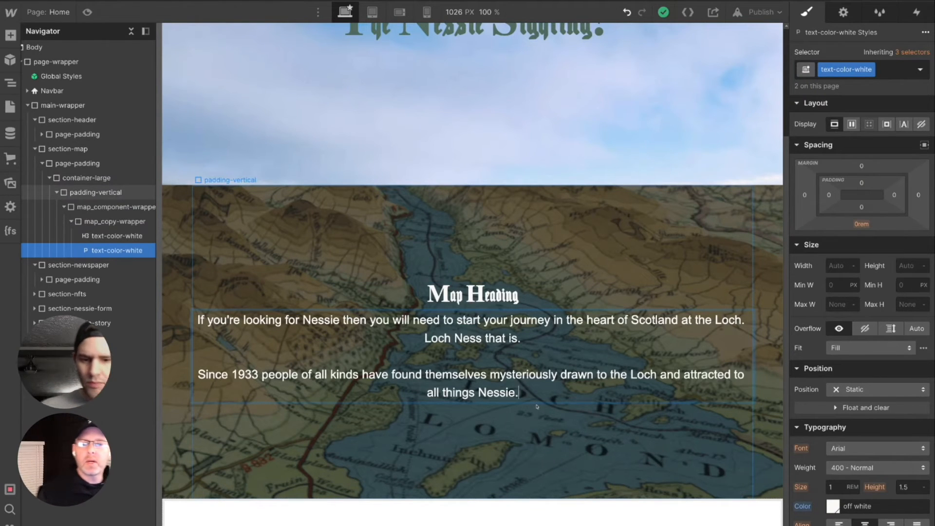
- Replace the "Map Heading" text with "The Search For Nessie Begins!"
scroll(549, 379, "up", 3)
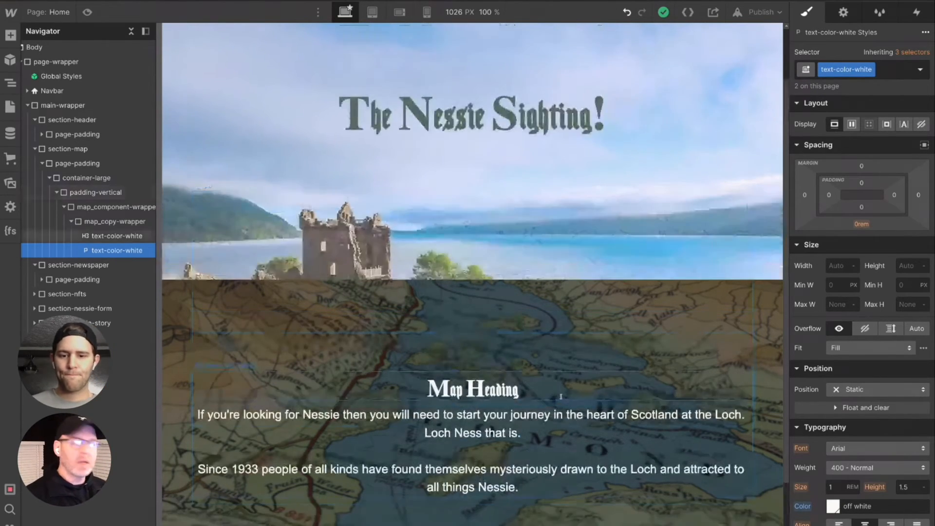
scroll(560, 402, "up", 1)
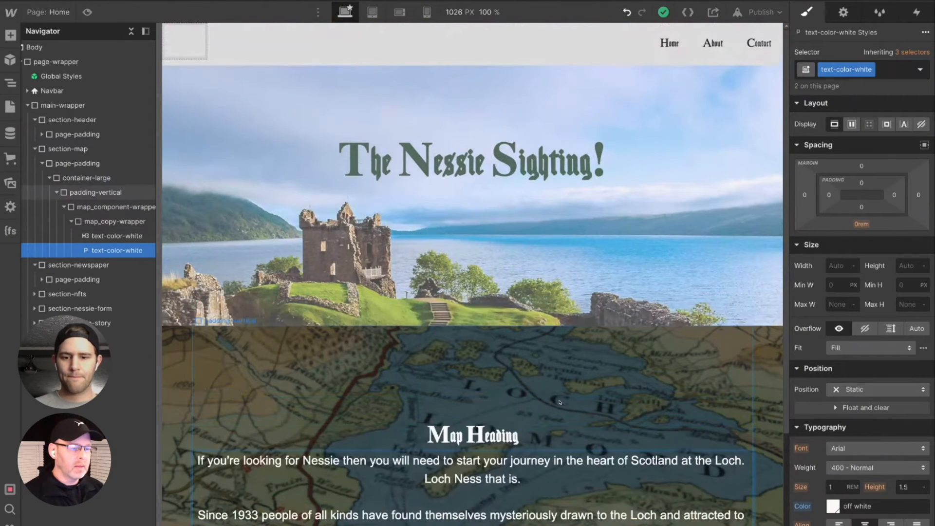
scroll(559, 402, "down", 3)
left_click(469, 343)
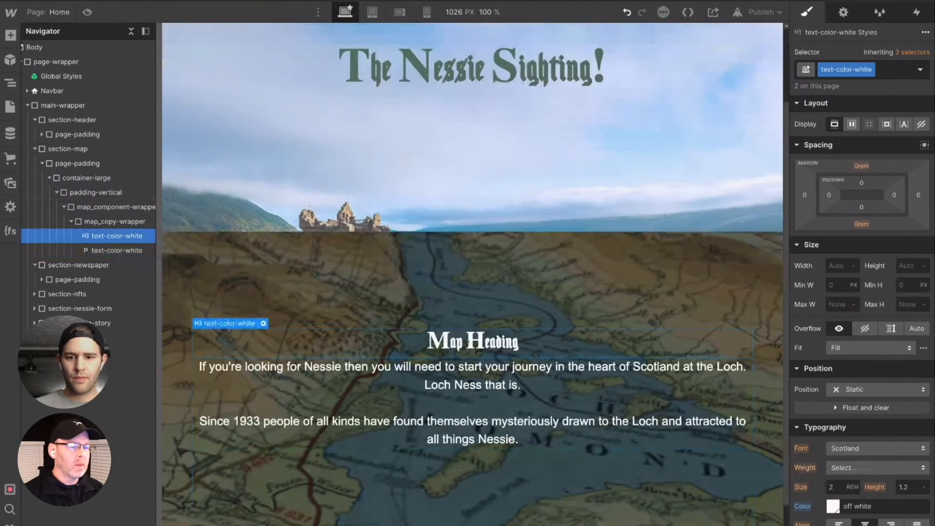
double_click(467, 341)
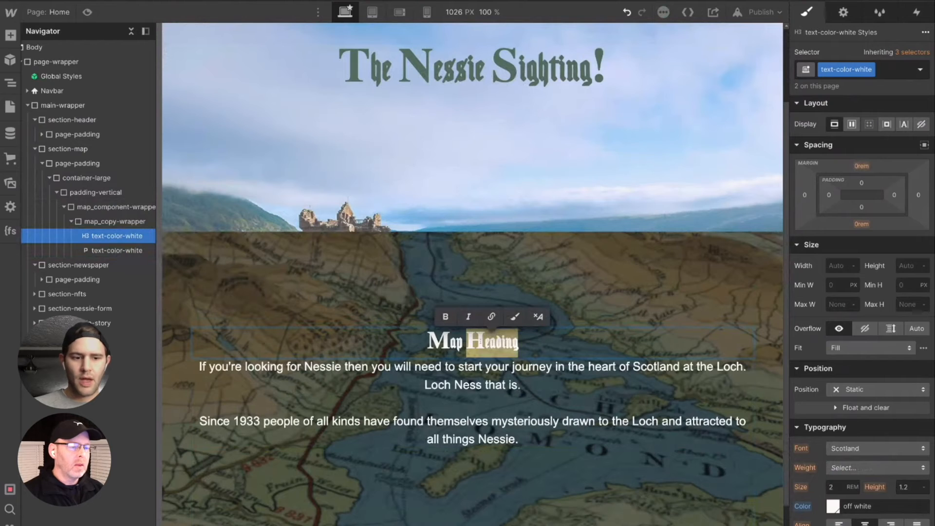
key("BackSpace")
key("BackSpace")
key("BackSpace")
key("BackSpace")
key("BackSpace")
type("The Search For Nessie Begins!")
- Review how the map section with its new heading and copy sits below the header image
scroll(544, 291, "up", 2)
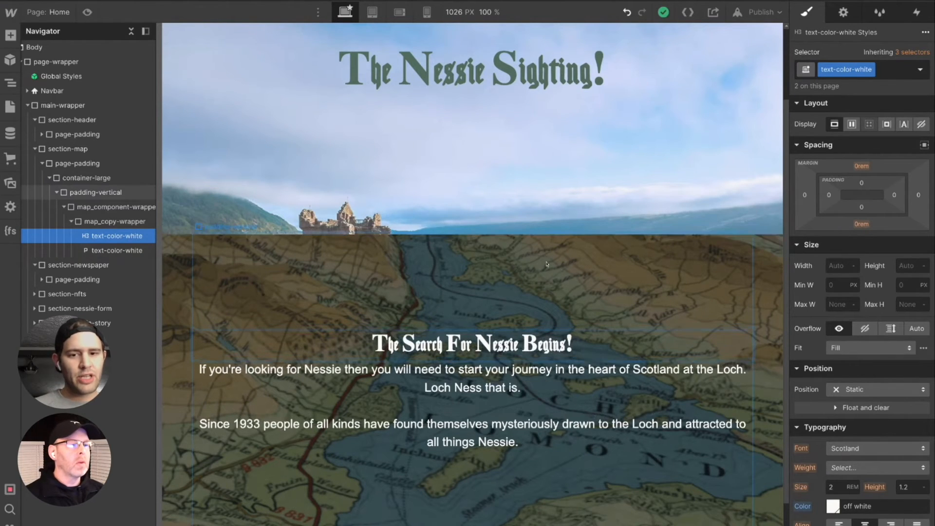
scroll(544, 291, "down", 3)
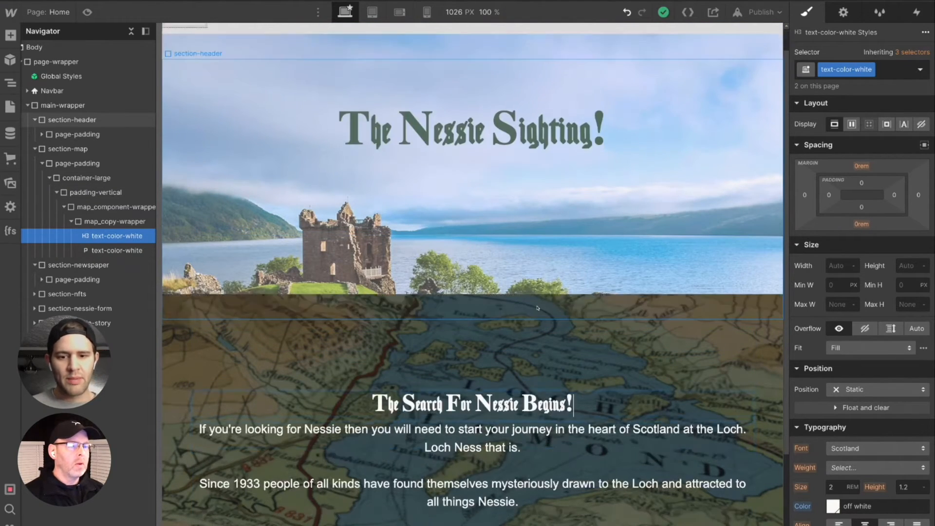
scroll(539, 307, "down", 2)
scroll(536, 312, "up", 4)
scroll(535, 320, "down", 3)
scroll(533, 332, "down", 3)
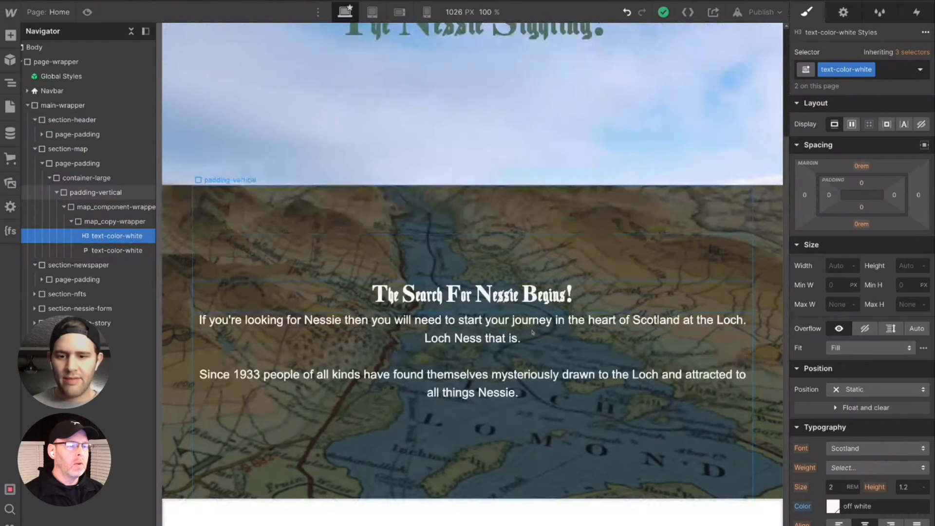
scroll(533, 332, "up", 6)
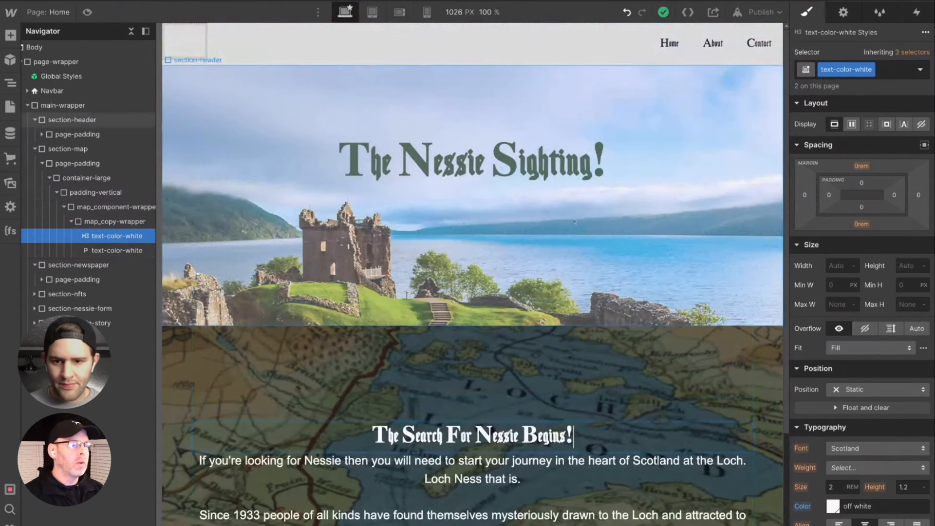
- Inspect the main-wrapper's style settings, including its typography and backgrounds
left_click(80, 152)
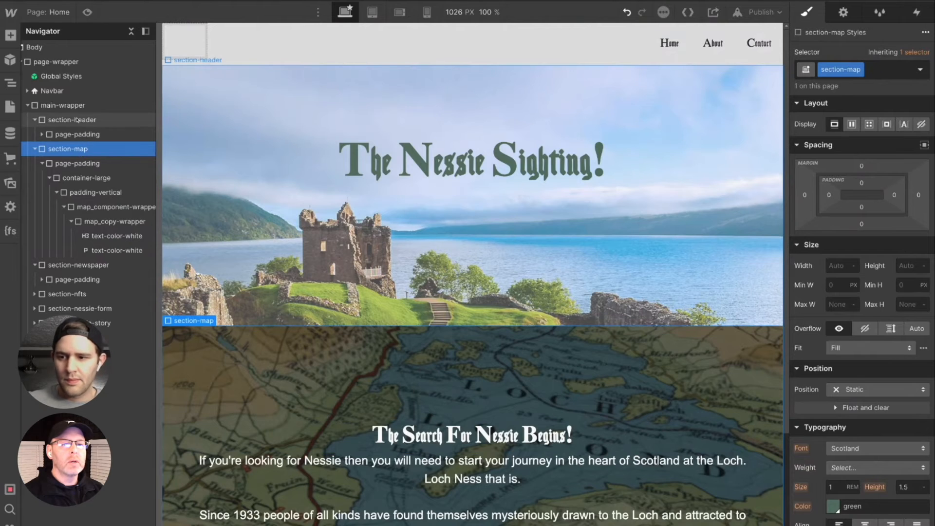
left_click(81, 106)
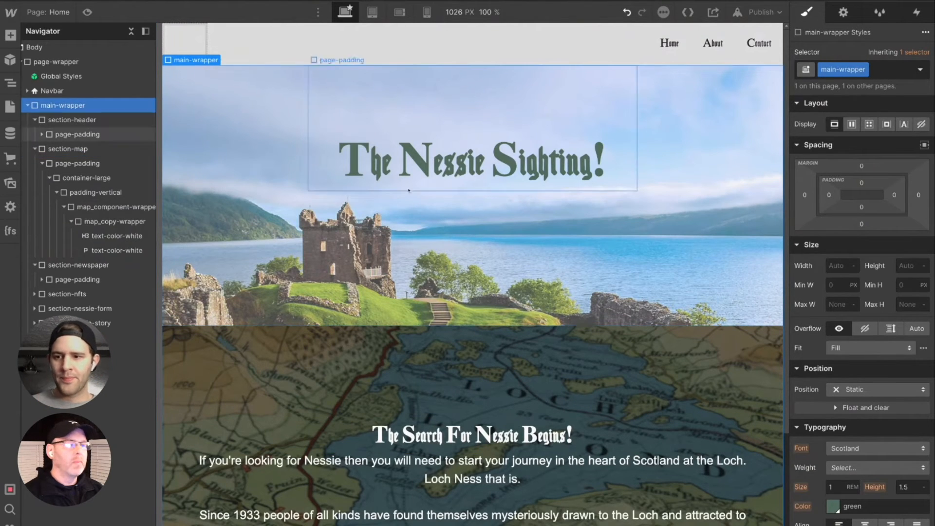
scroll(869, 451, "down", 2)
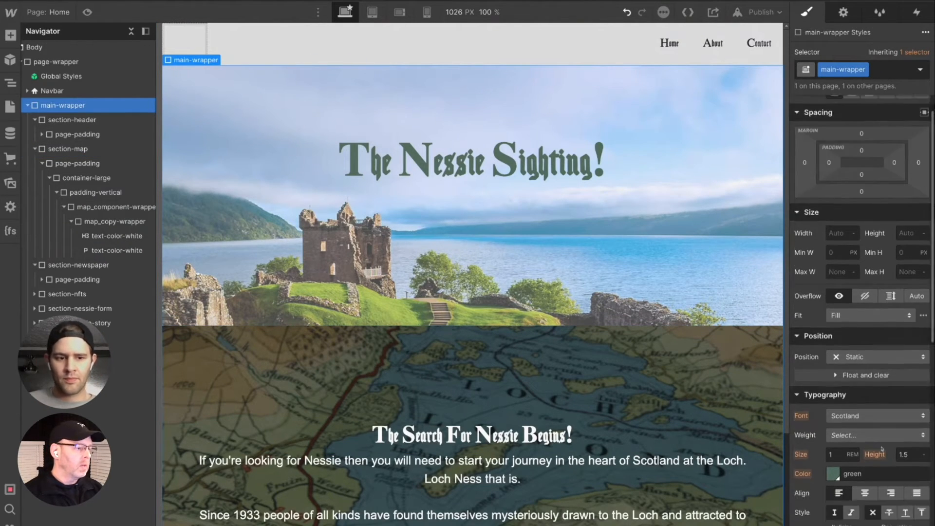
scroll(881, 466, "down", 4)
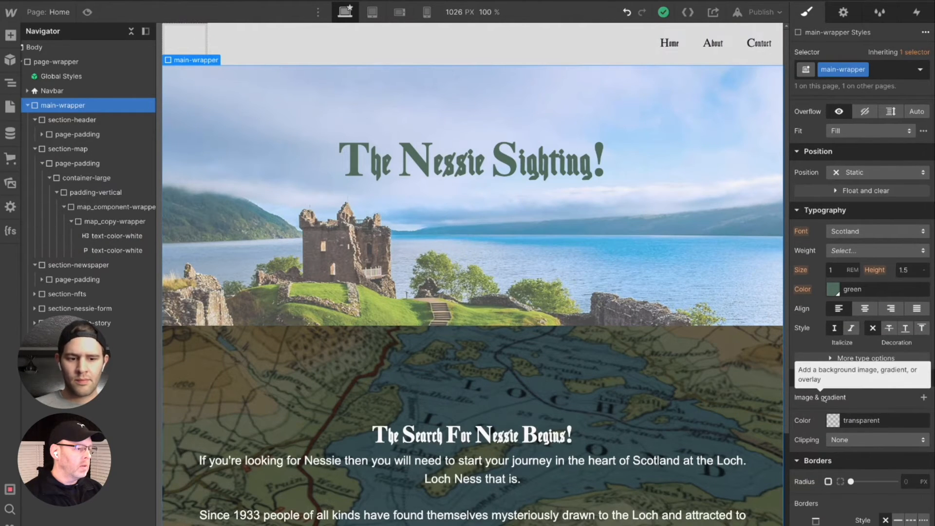
left_click(837, 379)
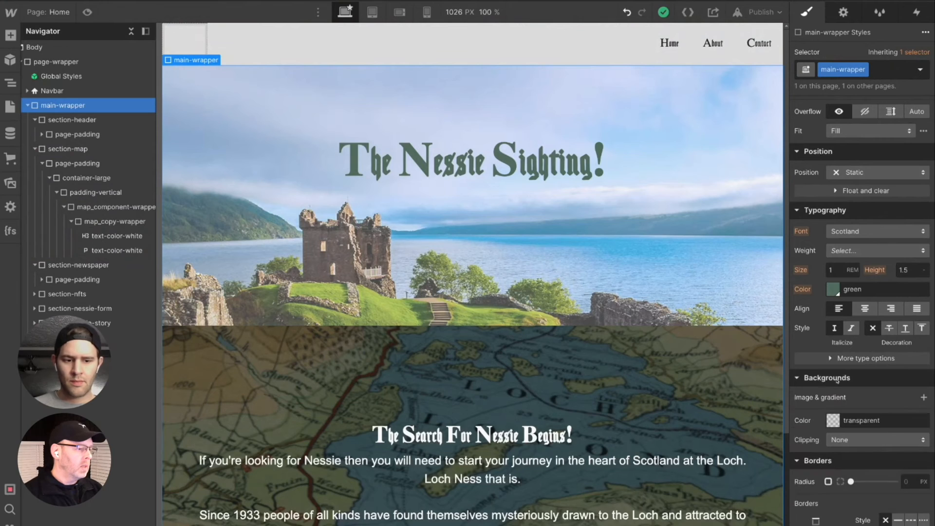
scroll(838, 406, "up", 3)
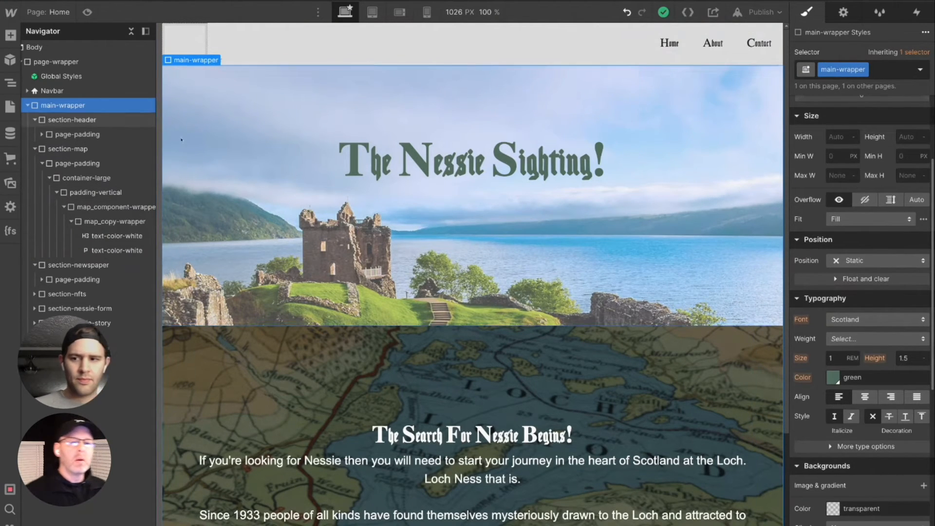
- Select section-header and expand its nested elements down to Heading 1
left_click(72, 120)
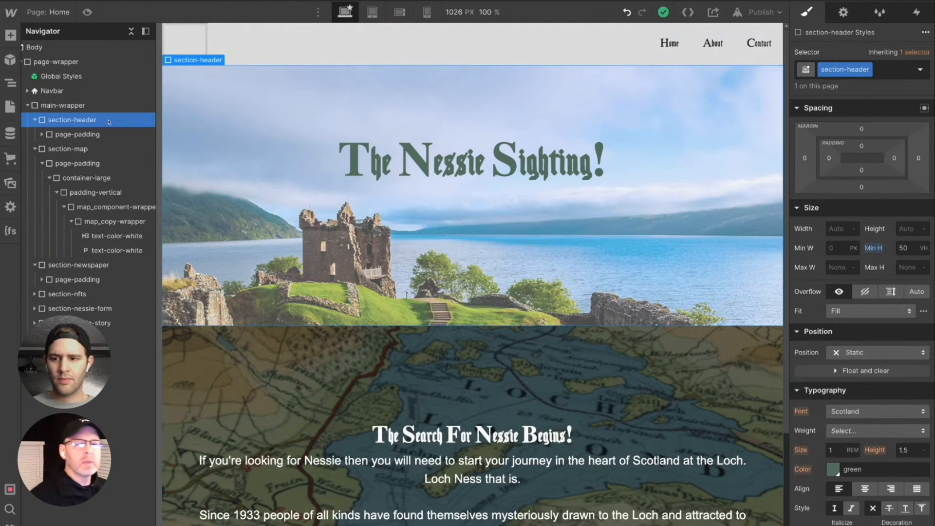
left_click(41, 134)
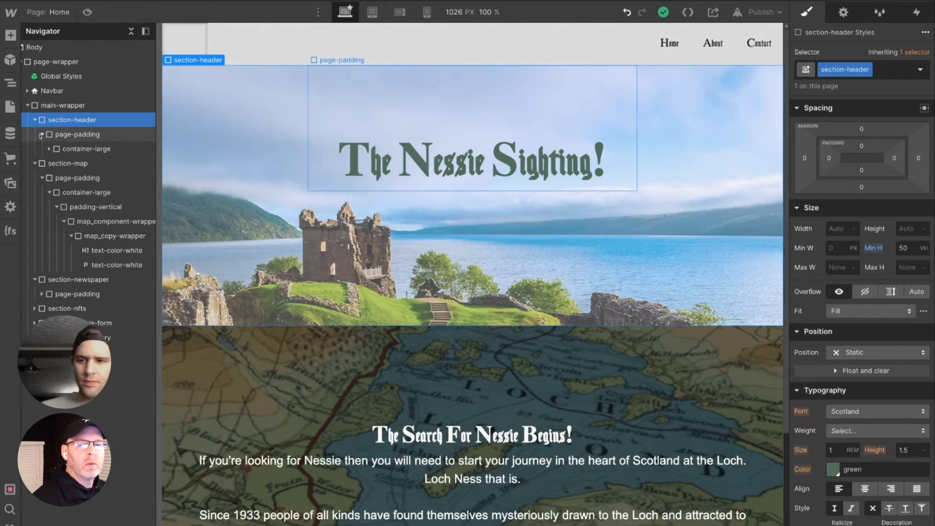
left_click(48, 149)
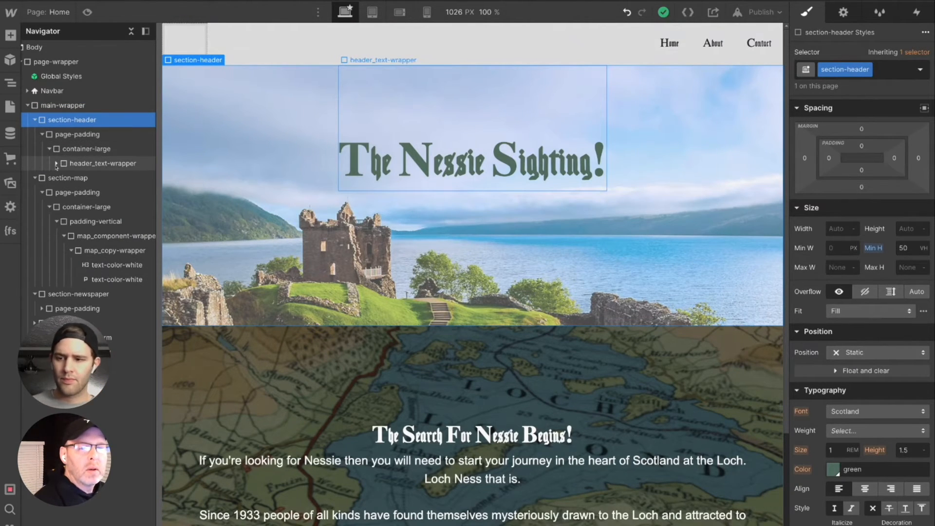
left_click(56, 164)
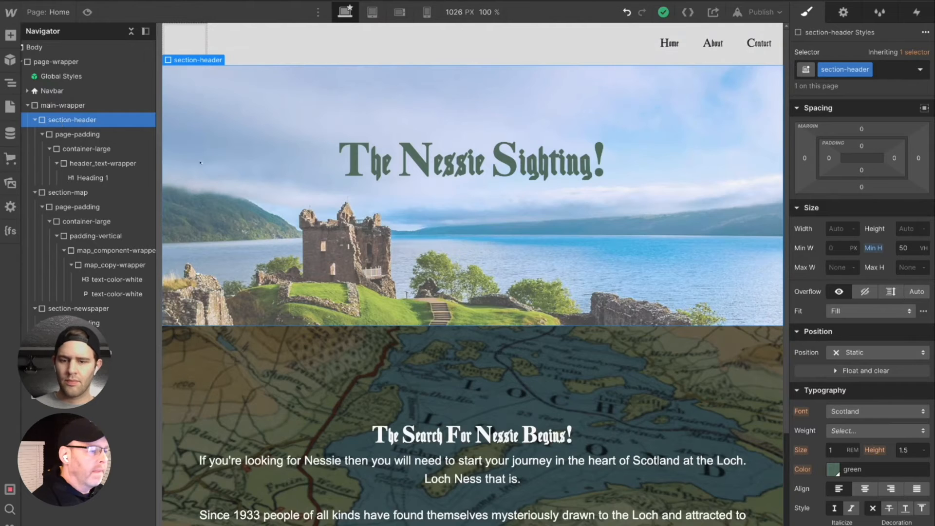
- Set the section-header's scotland-min.jpeg background image to Fixed and check how it behaves against the map section
scroll(826, 394, "down", 8)
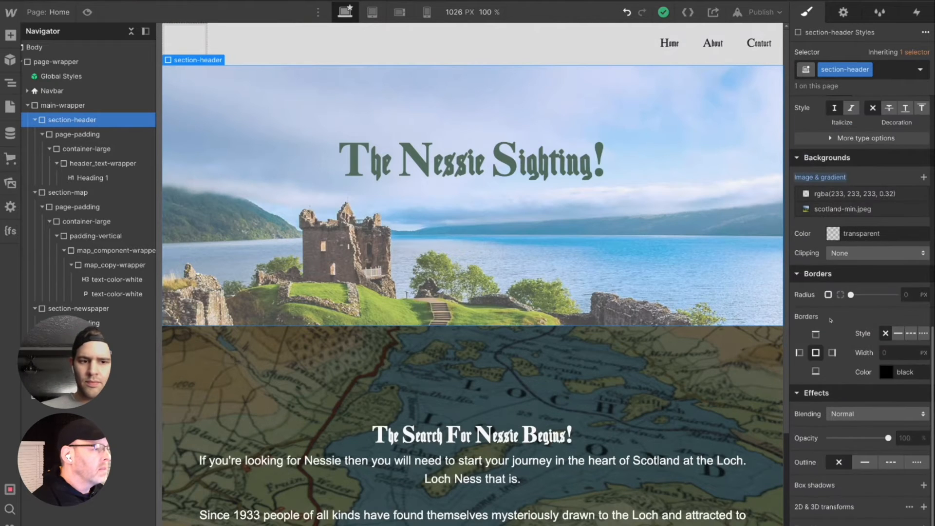
left_click(838, 209)
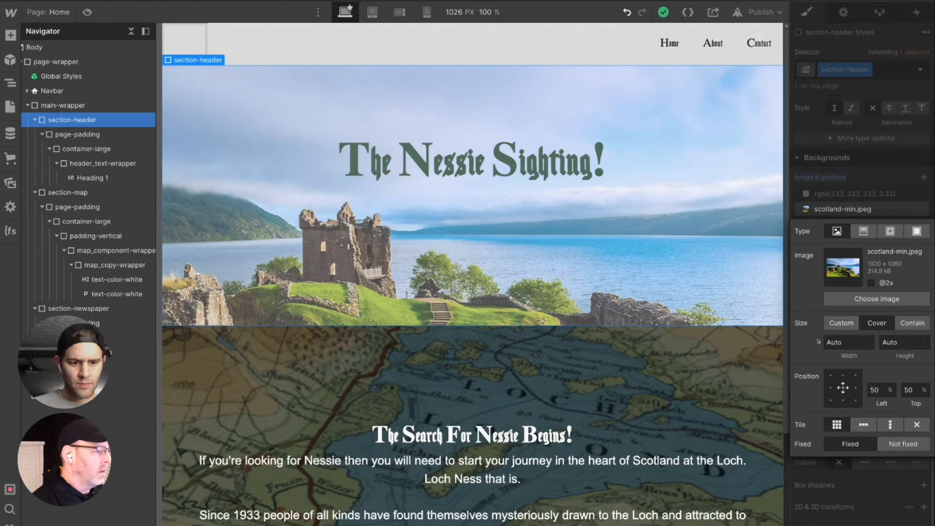
left_click(852, 445)
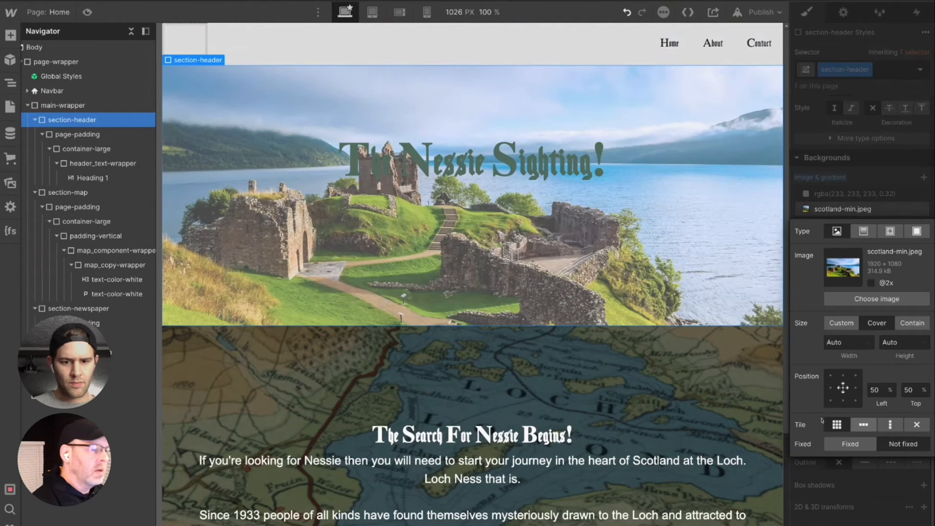
scroll(462, 250, "down", 3)
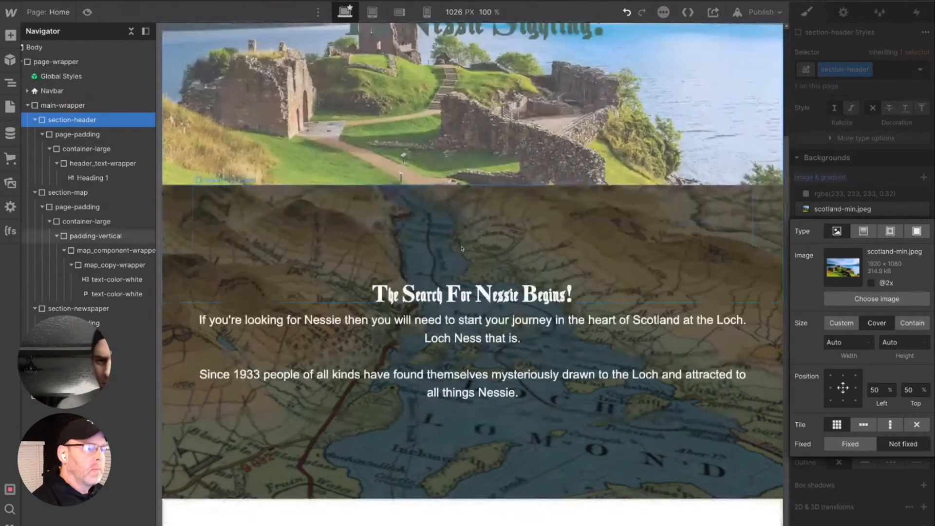
scroll(461, 250, "up", 3)
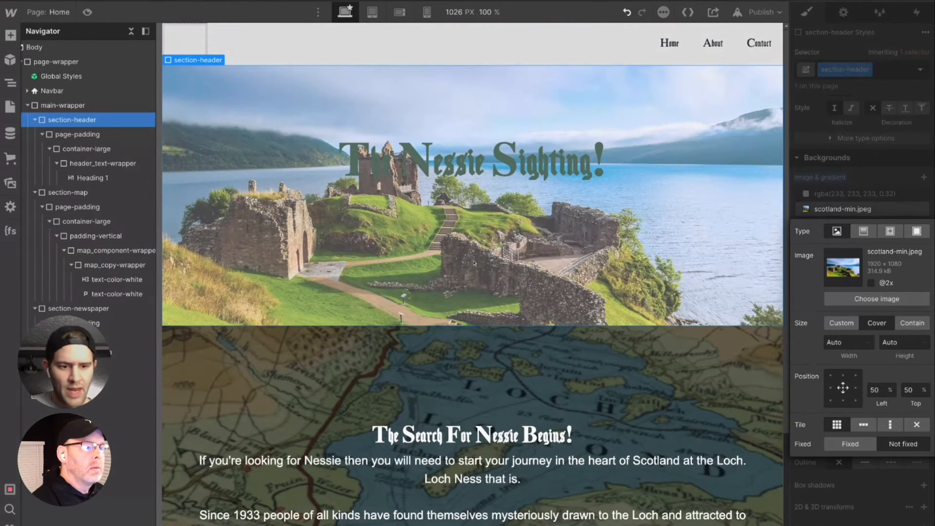
- Close the header's background image settings and examine how the fixed image scrolls against the map section
scroll(472, 261, "down", 2)
scroll(433, 262, "up", 2)
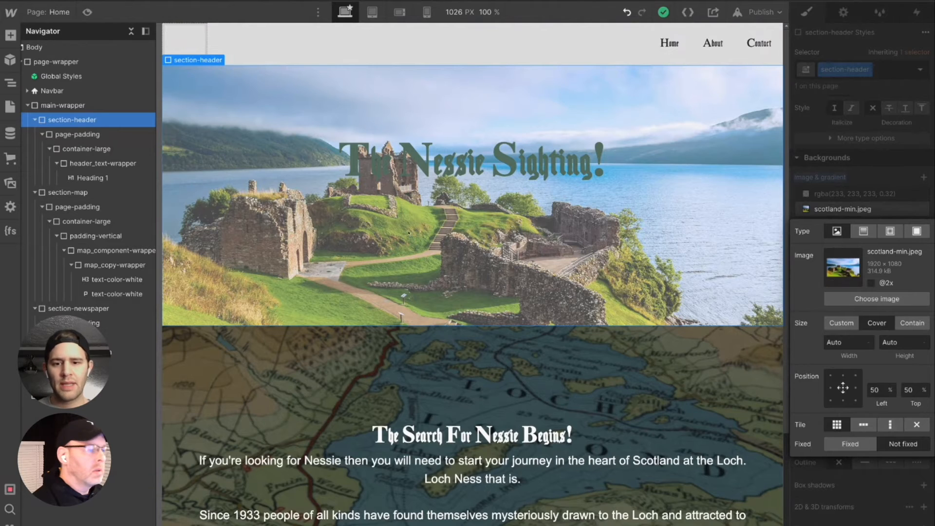
left_click(895, 158)
scroll(893, 163, "up", 1)
scroll(893, 163, "up", 10)
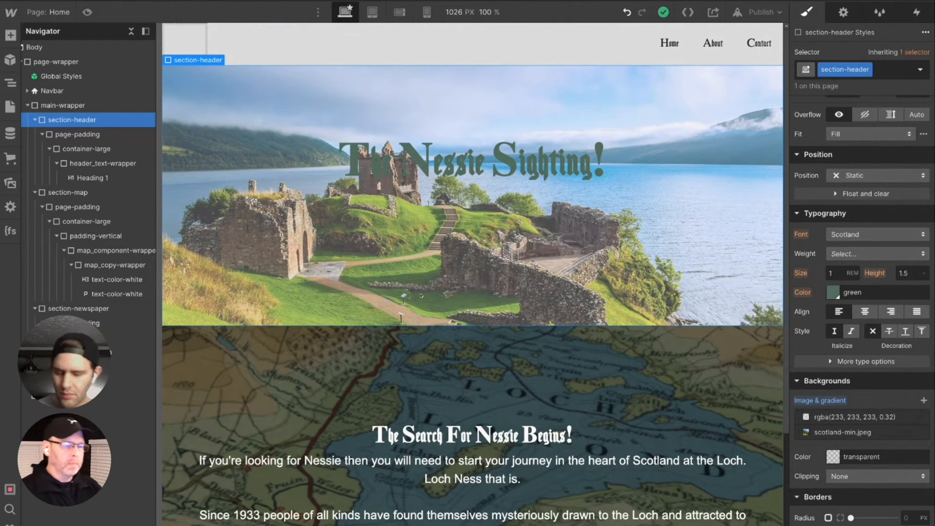
scroll(460, 343, "down", 3)
scroll(461, 343, "up", 3)
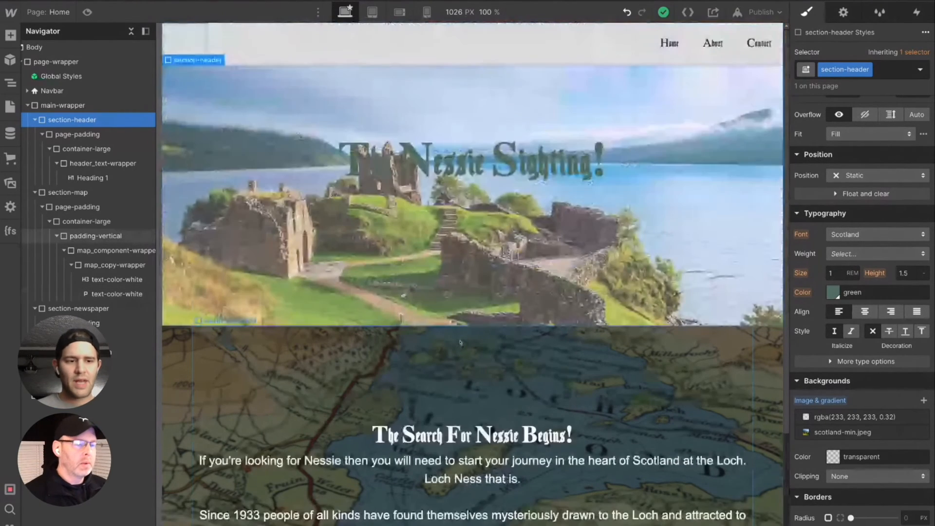
scroll(461, 342, "down", 3)
scroll(391, 356, "up", 2)
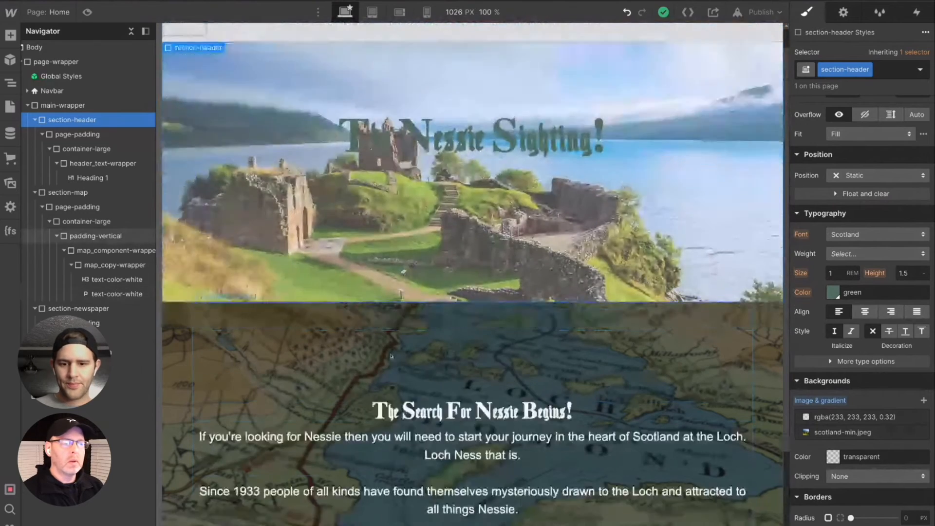
scroll(391, 356, "down", 3)
- Select section-newspaper, collapse section-header in the element tree, and expand section-newspaper down to its container-large
left_click(73, 311)
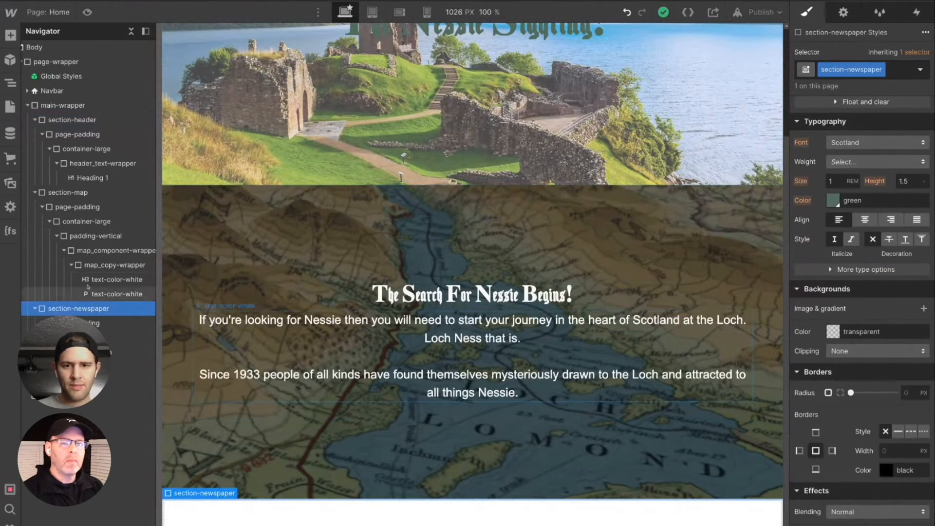
left_click(34, 193)
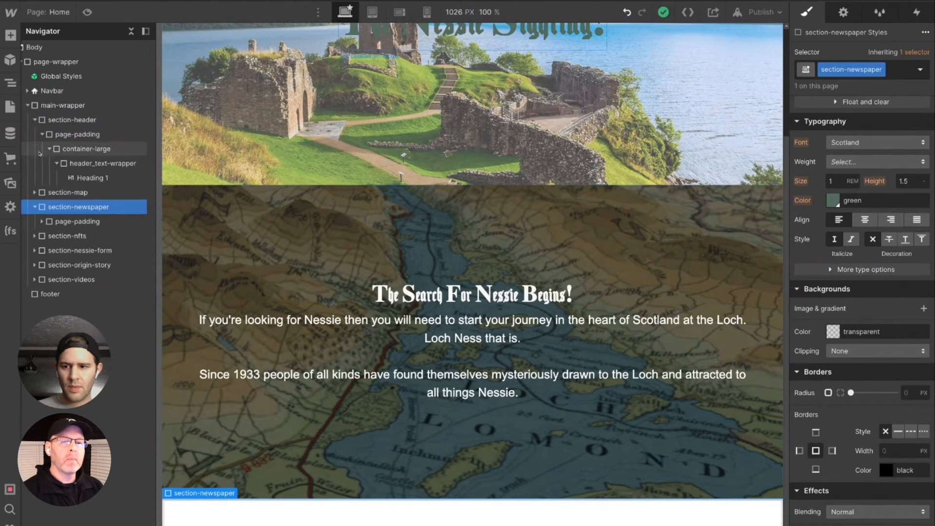
left_click(28, 105)
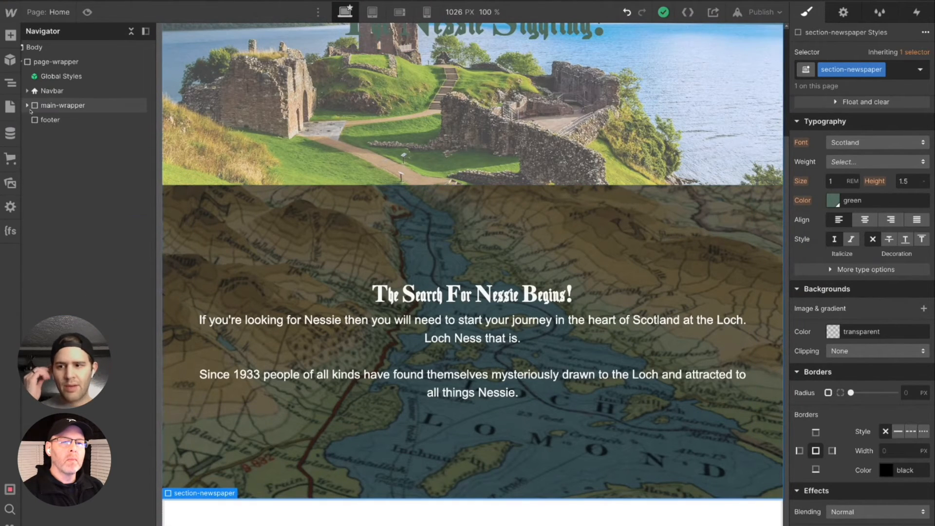
left_click(28, 105)
left_click(35, 120)
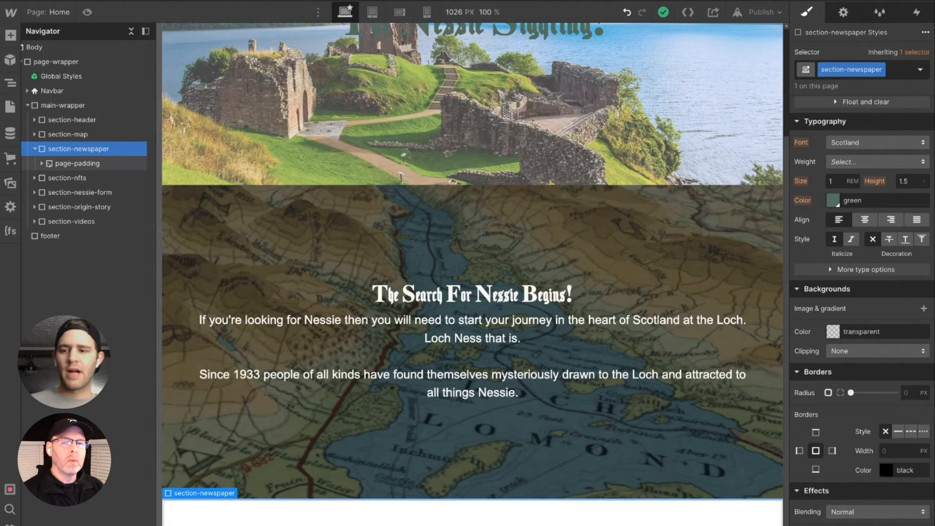
left_click(34, 134)
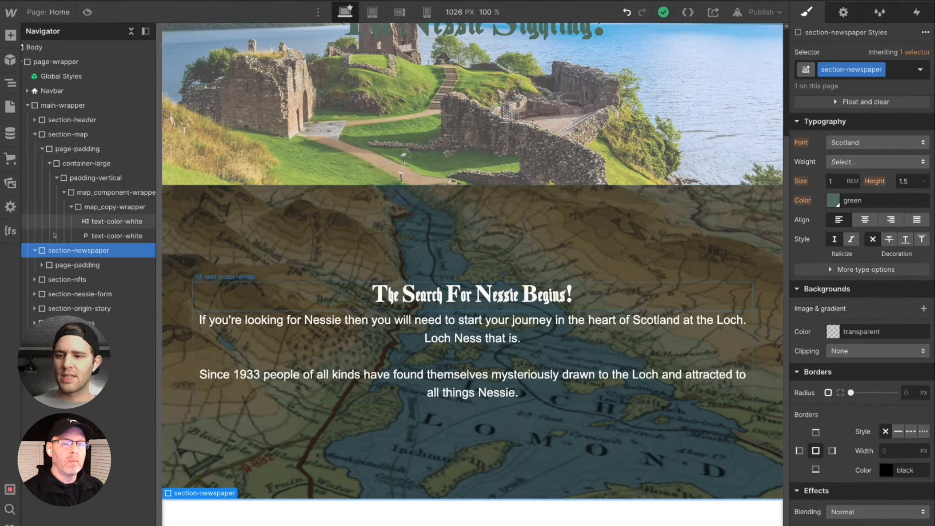
left_click(41, 265)
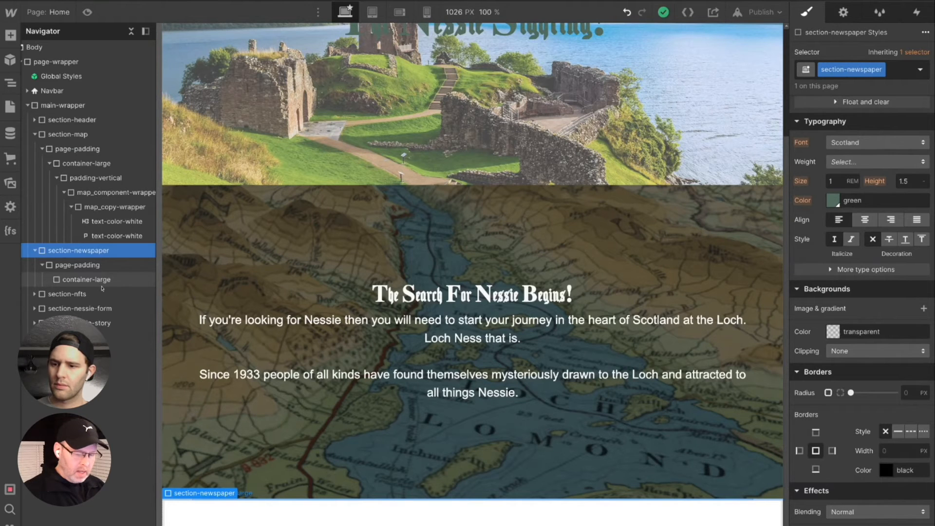
- Add a Div Block and nest it inside the container-large of section-newspaper
key("ctrl+k")
type("div")
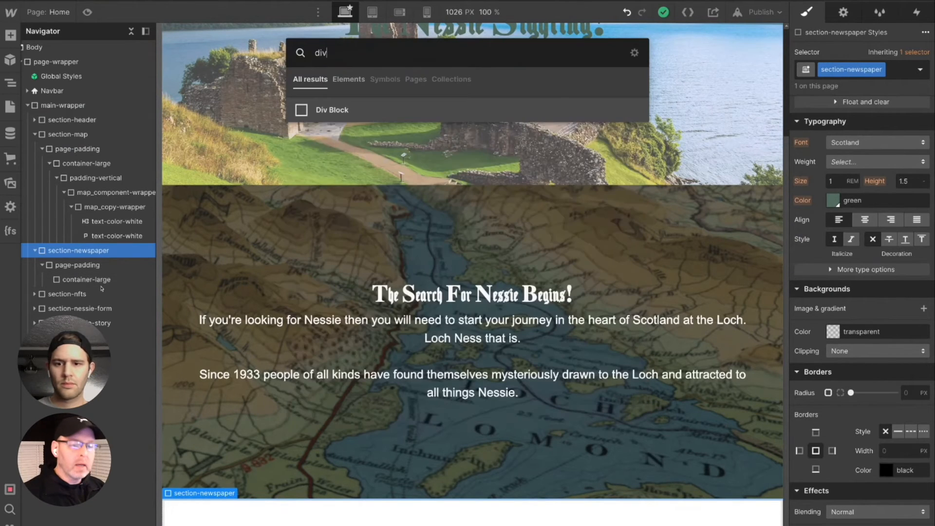
key("Return")
left_click_drag(79, 297, 99, 298)
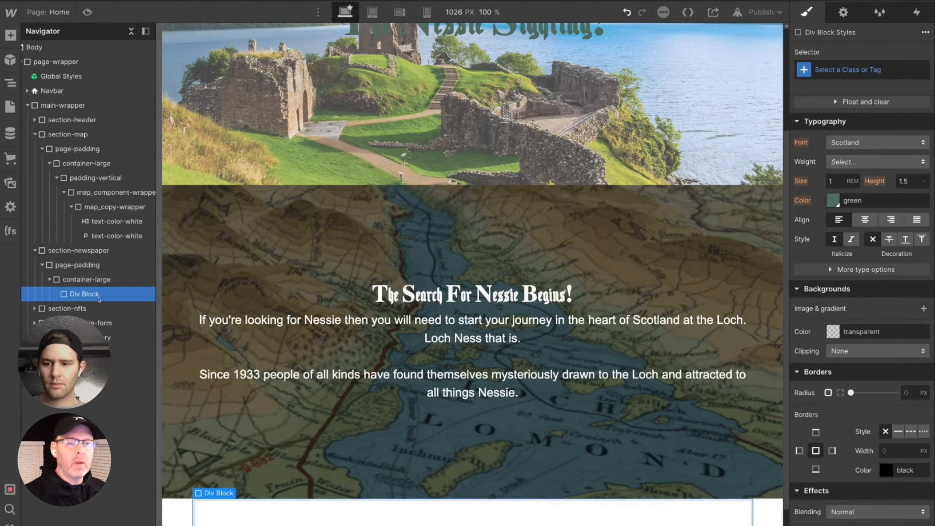
- Assign the existing padding-xhuge class to the new div block in section-newspaper
left_click(853, 69)
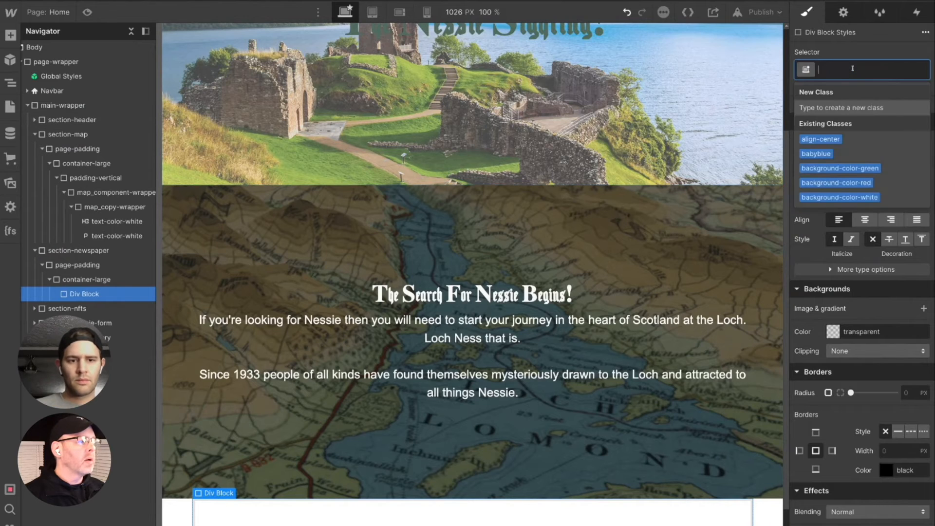
type("pad")
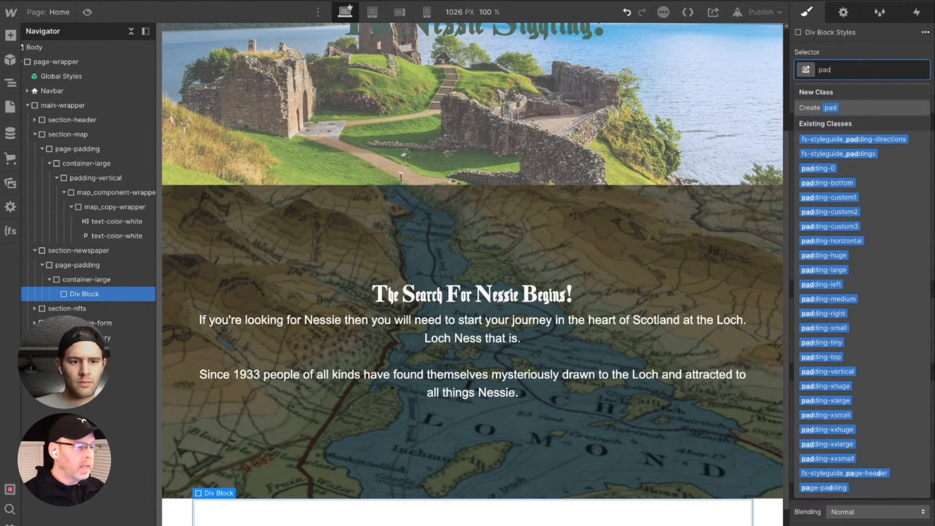
type(" x")
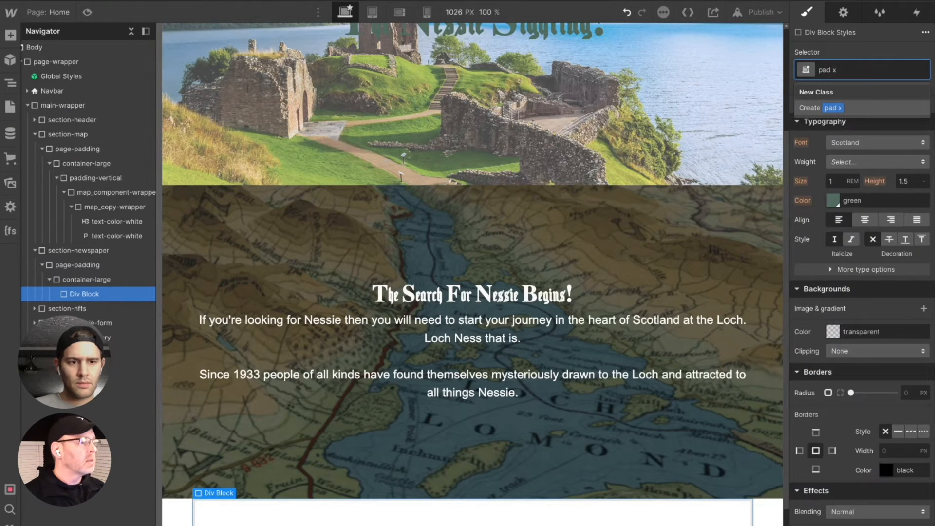
key("BackSpace")
key("BackSpace")
type("x")
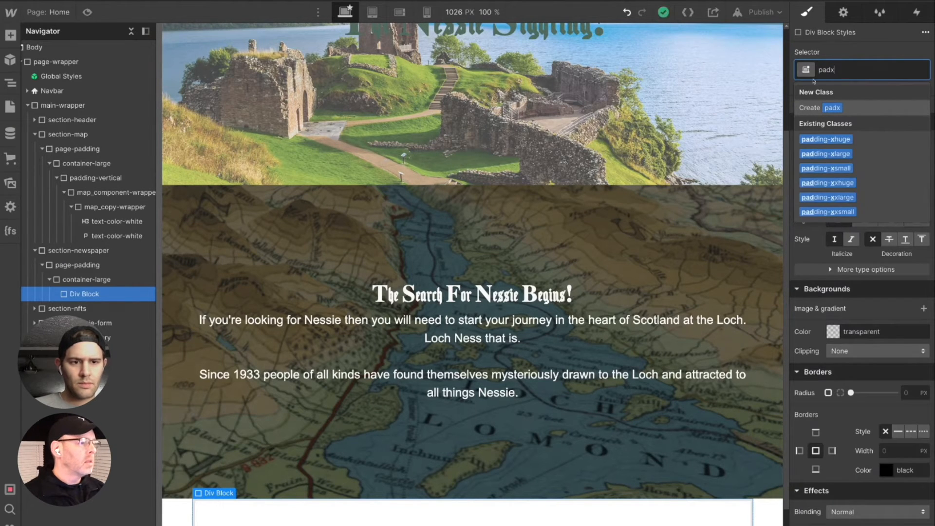
left_click(832, 140)
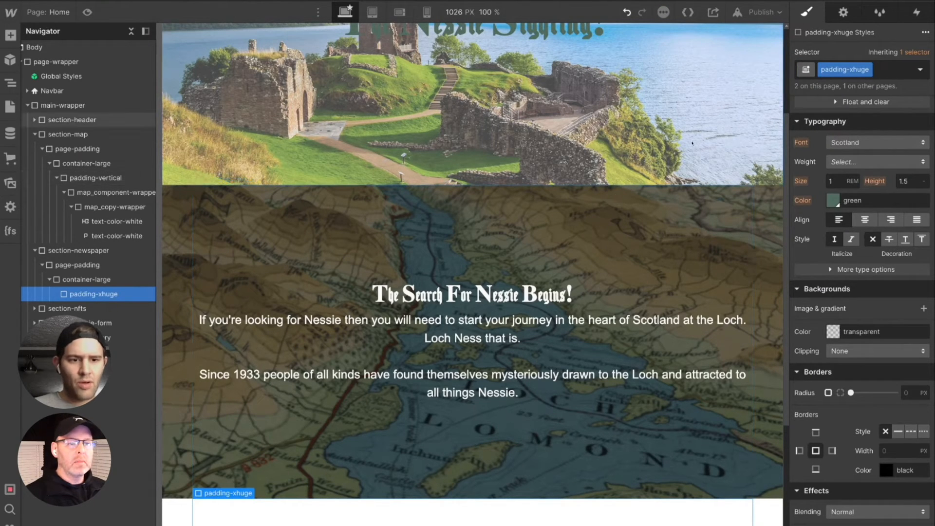
- Delete the padding-xhuge block from the newspaper section's container-large and undo the deletion
key("Delete")
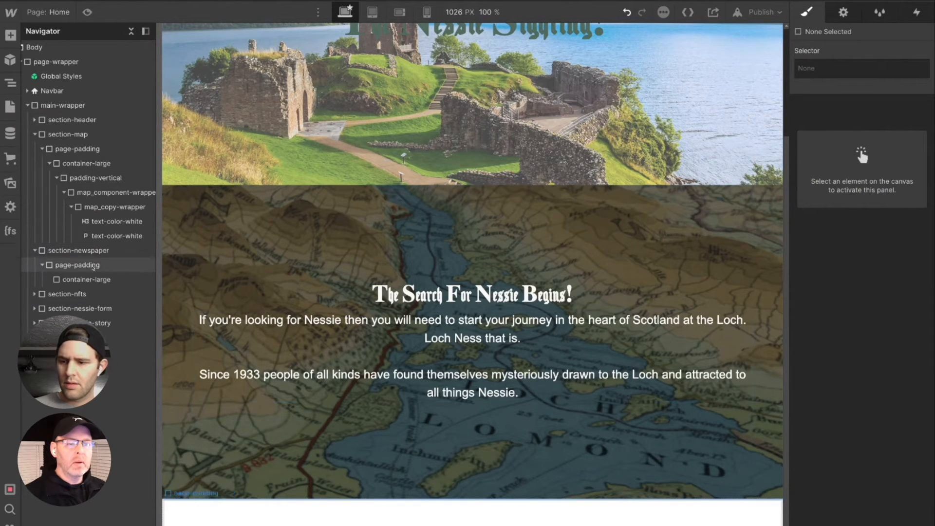
left_click(103, 280)
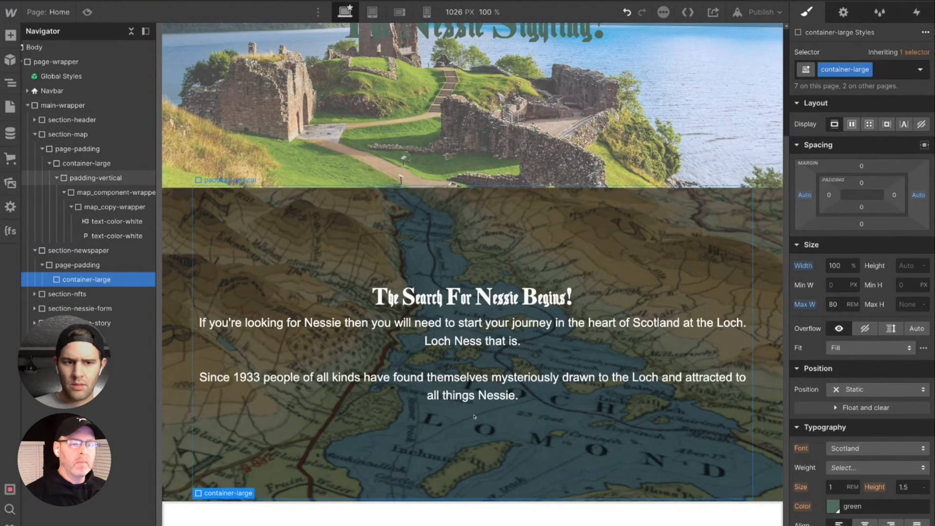
scroll(185, 274, "up", 1)
scroll(185, 274, "up", 5)
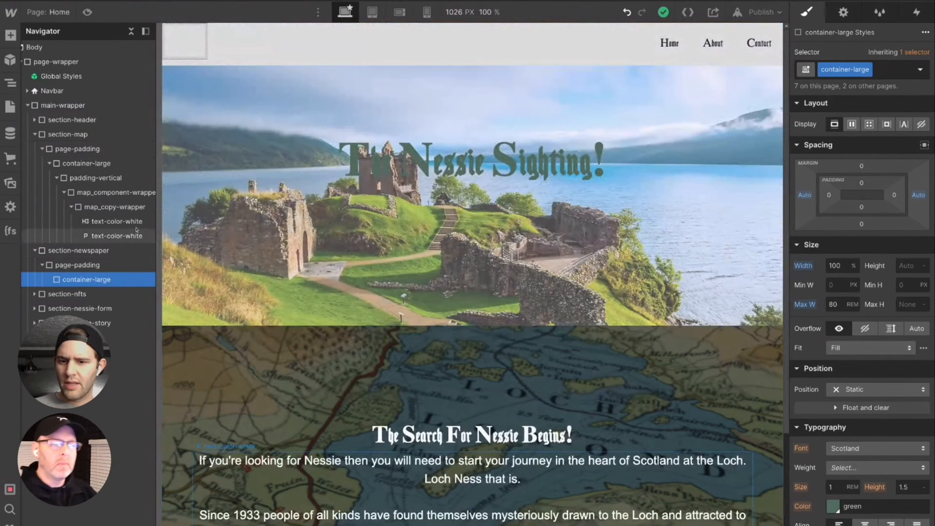
key("ctrl+z")
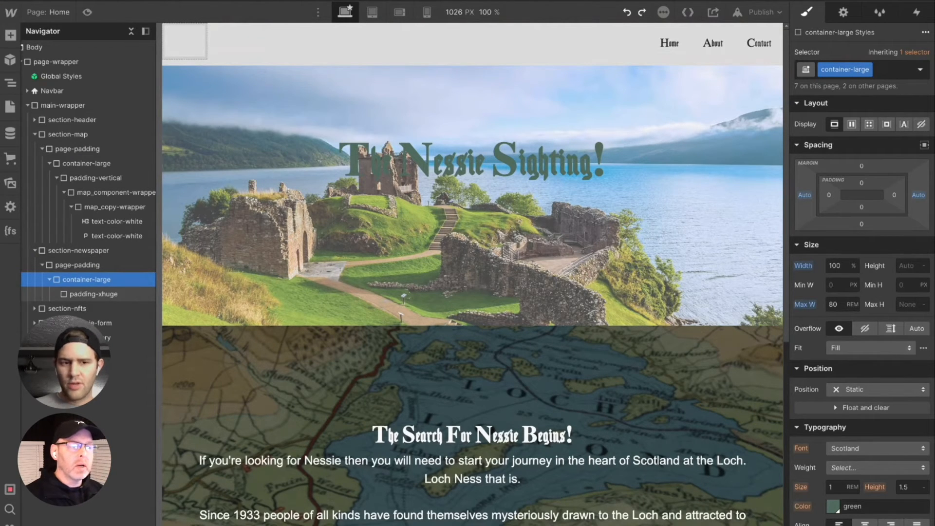
- Check the padding-xhuge block's spacing below the map section and undo the class assignment
scroll(166, 327, "down", 1)
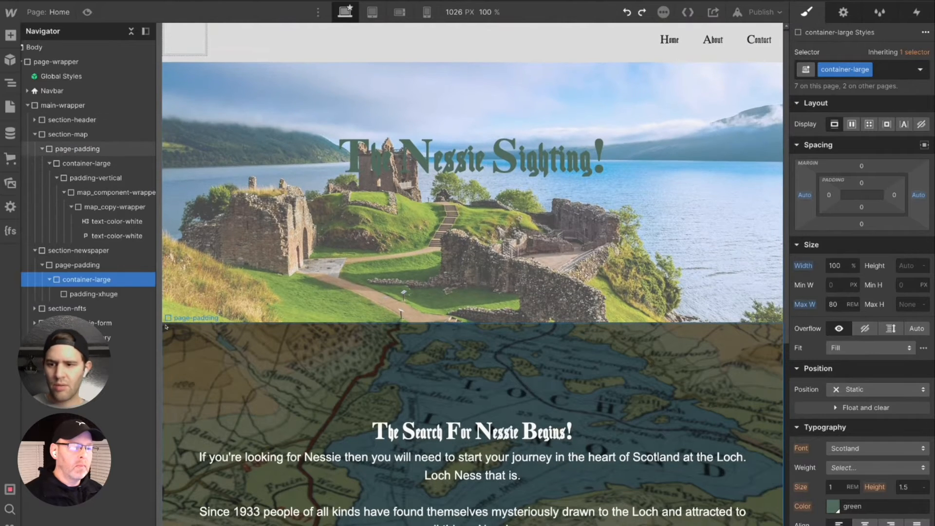
scroll(192, 375, "down", 7)
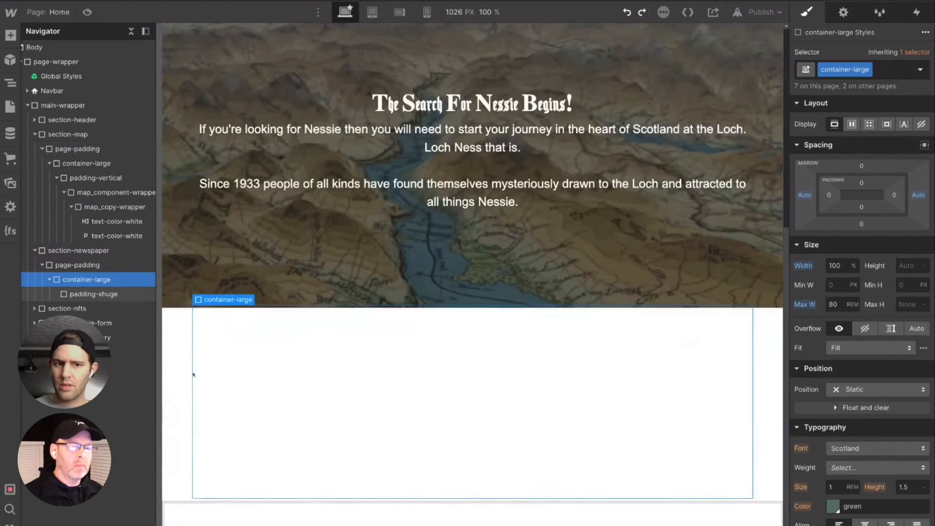
left_click(90, 294)
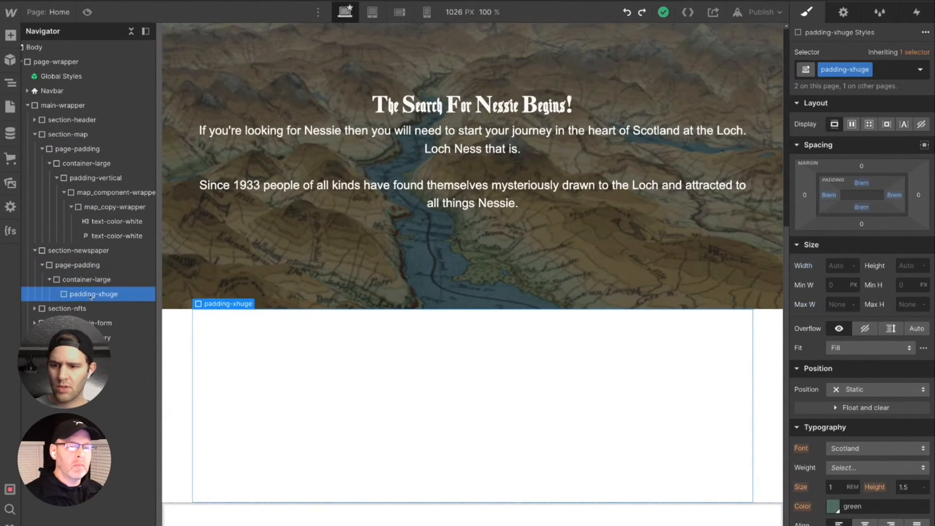
scroll(491, 423, "down", 1)
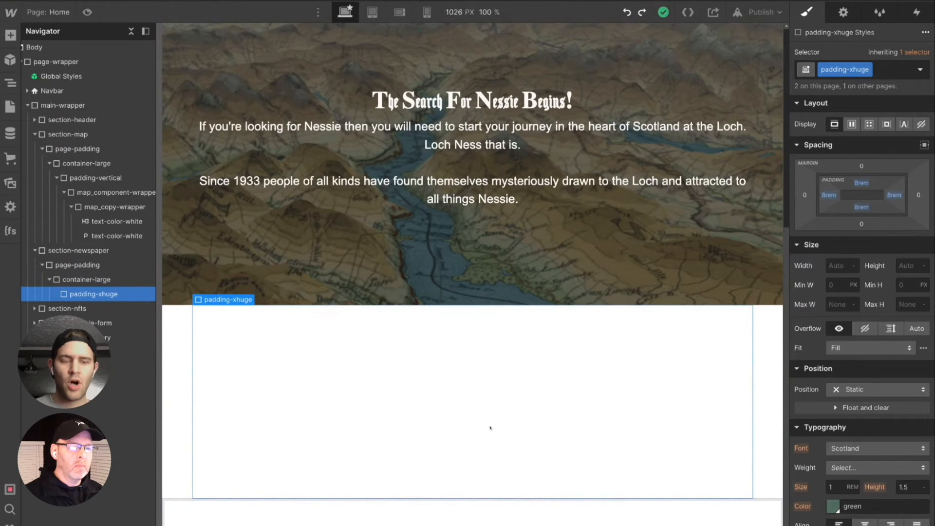
scroll(490, 428, "up", 6)
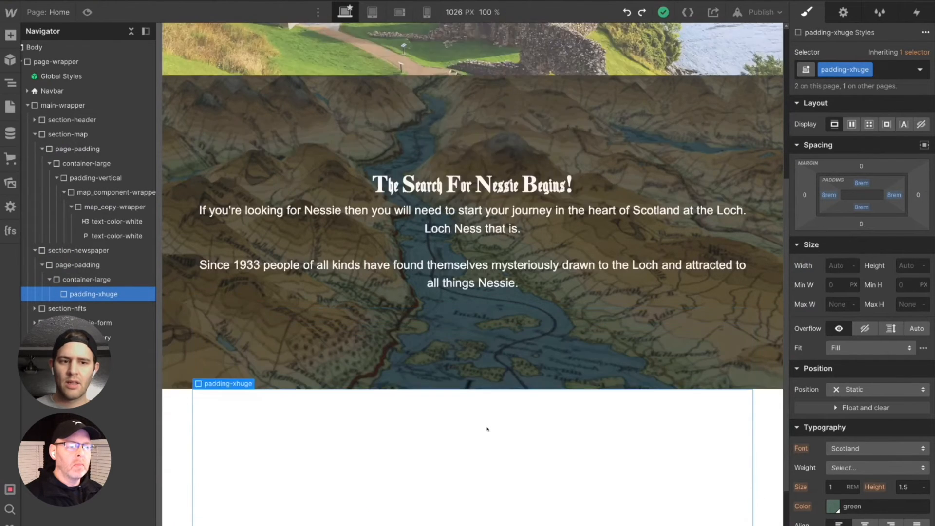
scroll(488, 431, "up", 1)
key("ctrl+z")
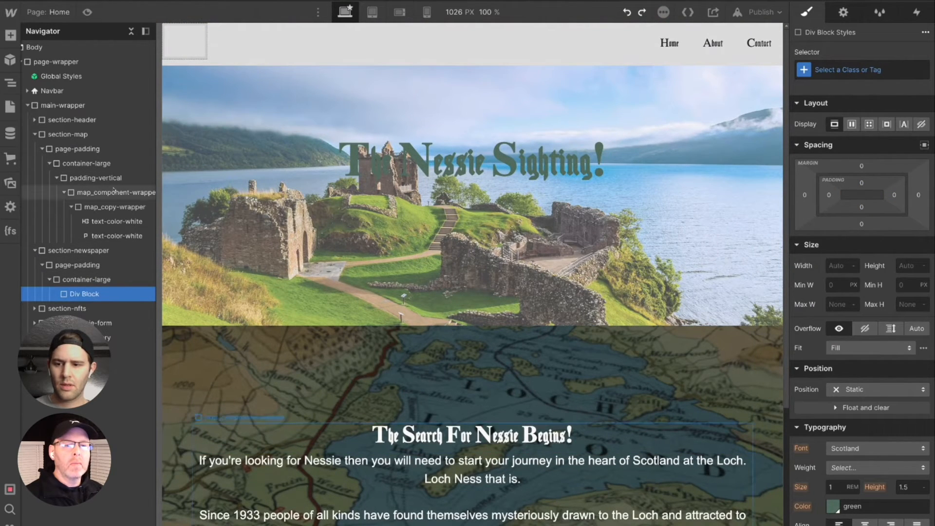
- Expand section-header for reference and assign the existing padding-vertical class to section-newspaper's unclassed div block
left_click(35, 120)
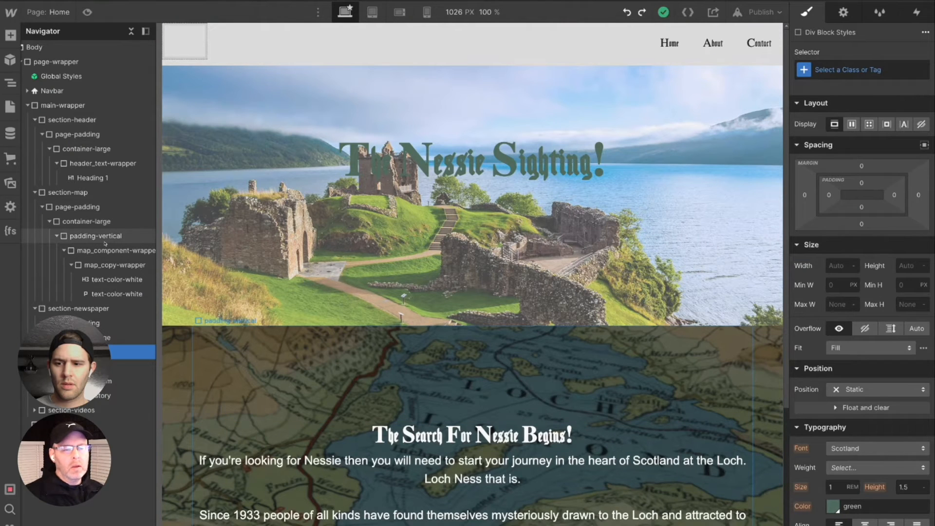
left_click(883, 70)
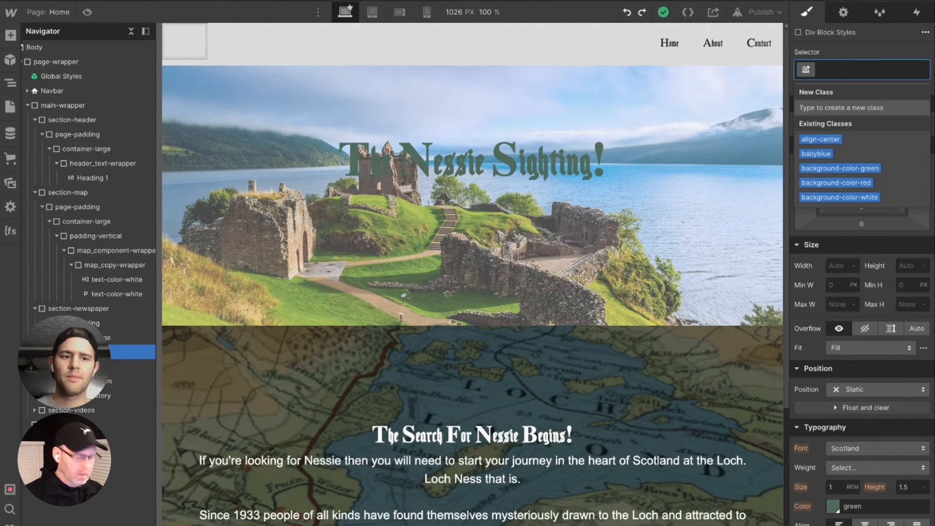
type("paddin")
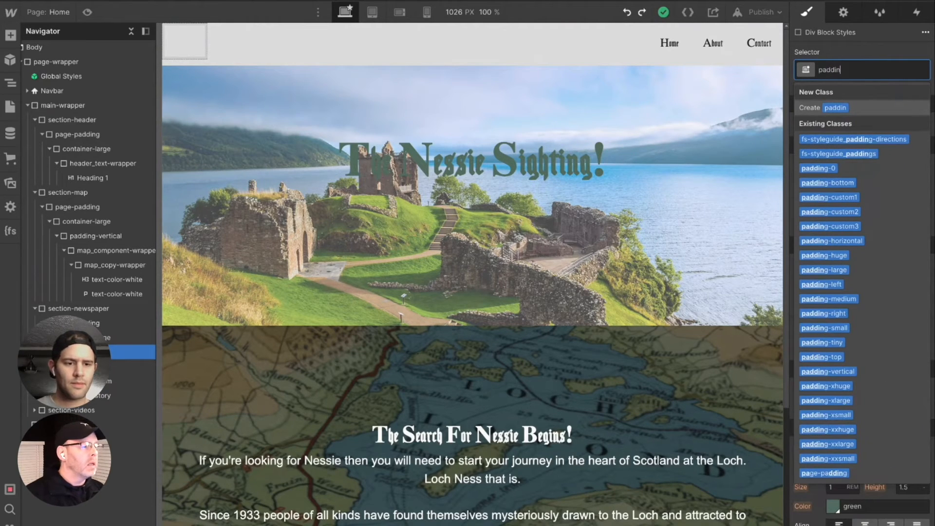
type("g-ve")
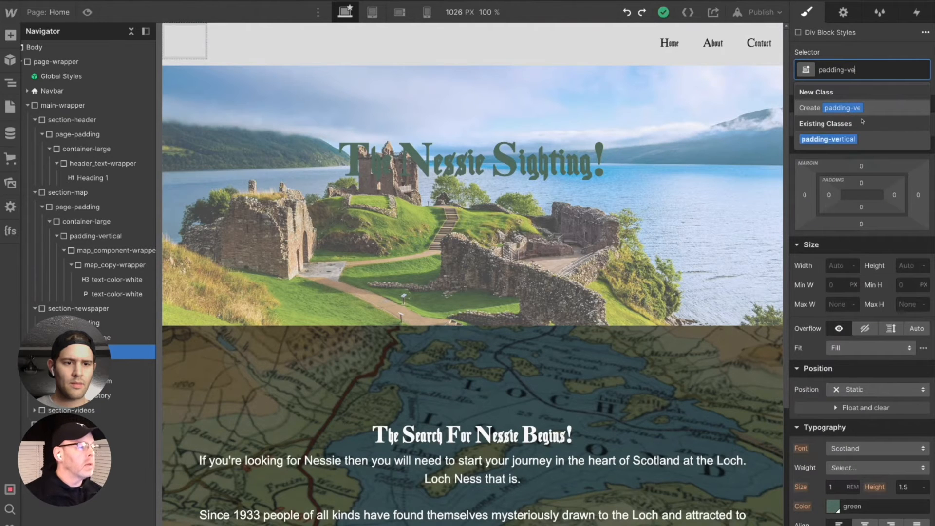
left_click(828, 139)
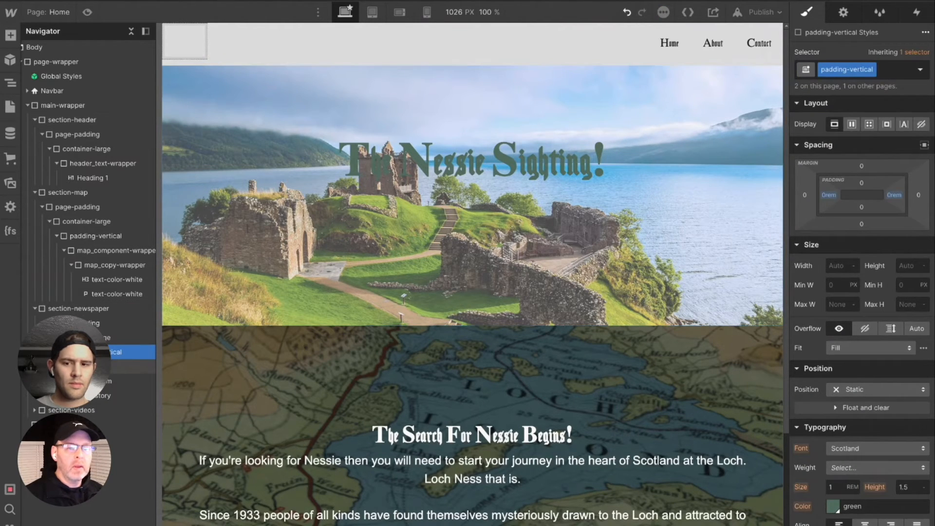
- Add the existing padding-huge combo class to section-newspaper's padding-vertical block
scroll(212, 436, "down", 3)
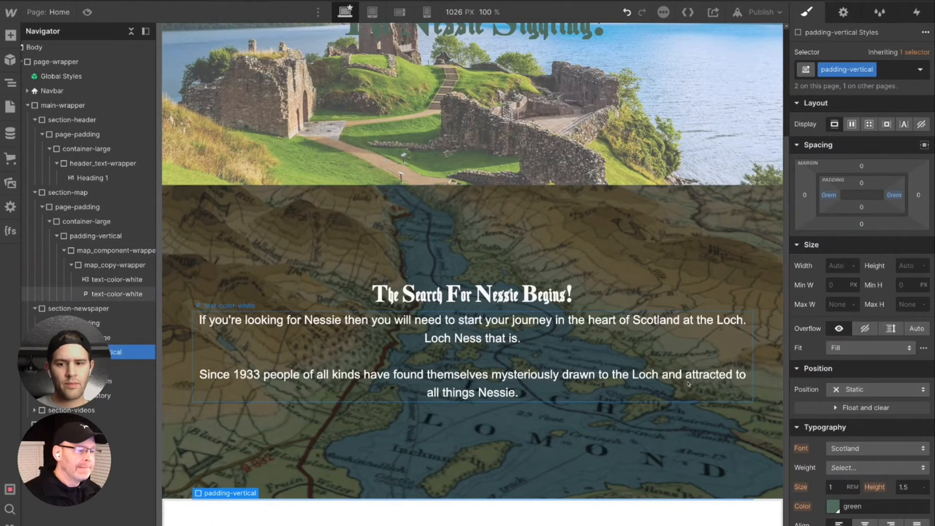
left_click(894, 70)
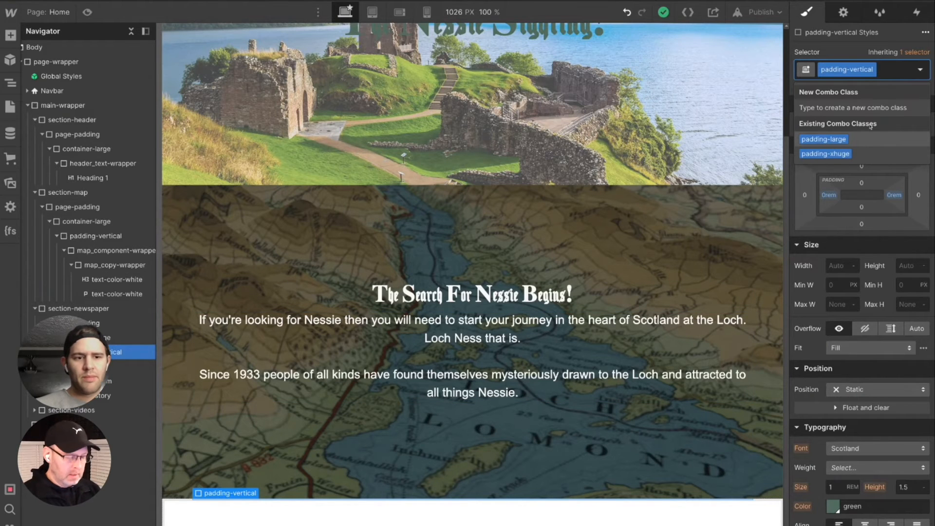
type("padd")
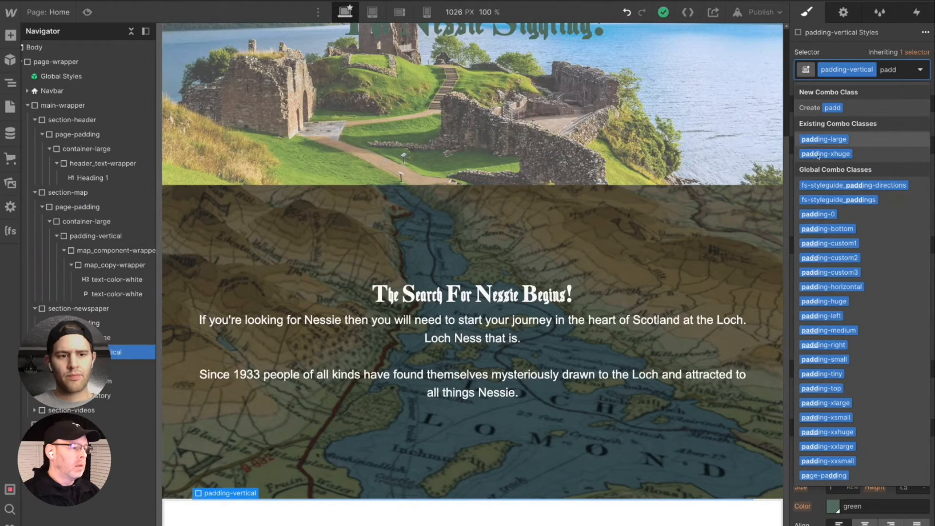
left_click(824, 301)
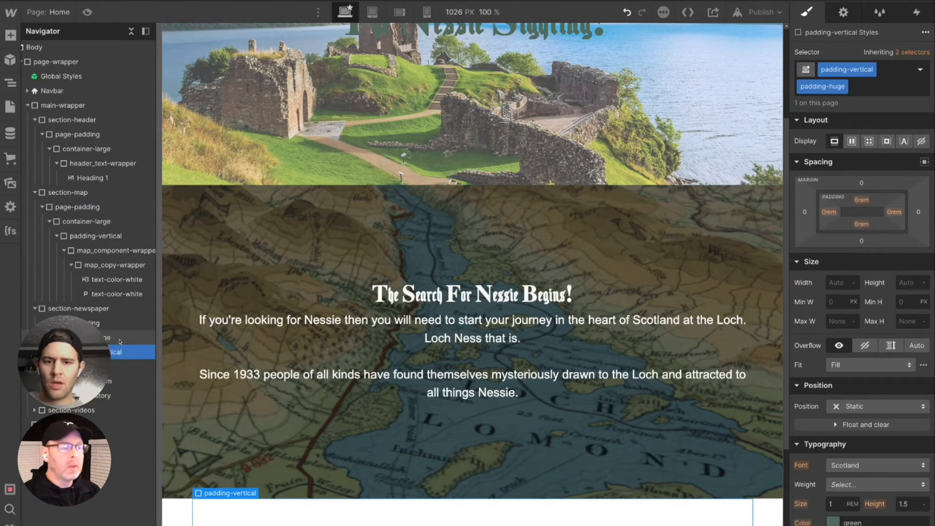
- Insert a Div Block inside section-newspaper's padding-vertical block
key("ctrl+k")
type("div")
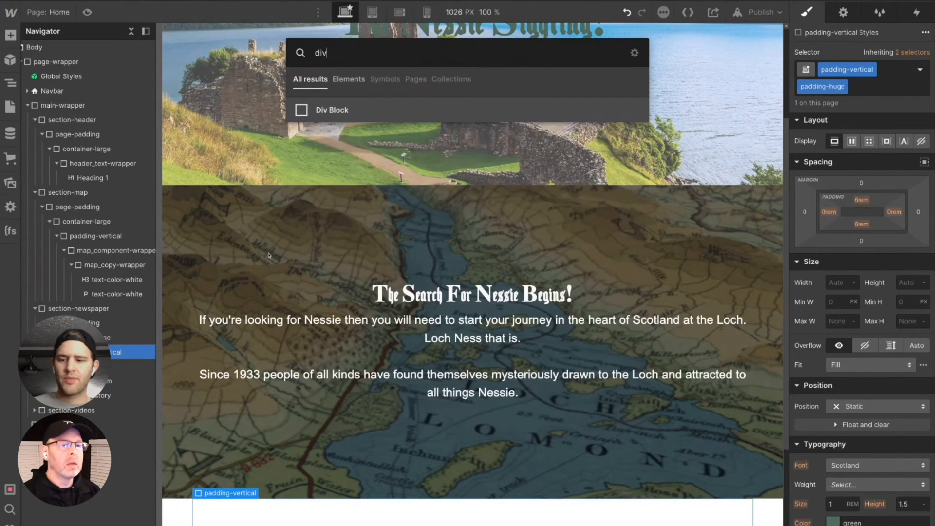
key("Return")
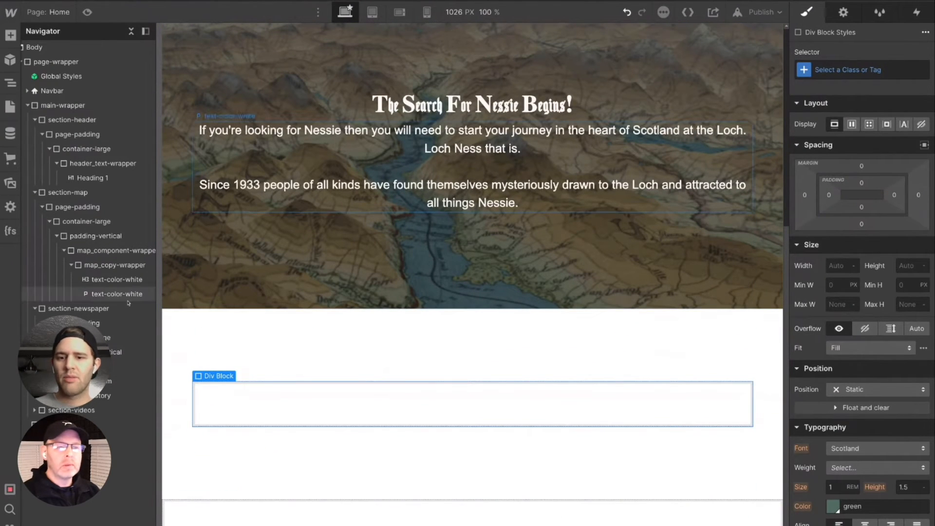
- Replace the container-large class on section-map's container with the existing container-medium class
scroll(521, 265, "up", 2)
scroll(521, 266, "up", 1)
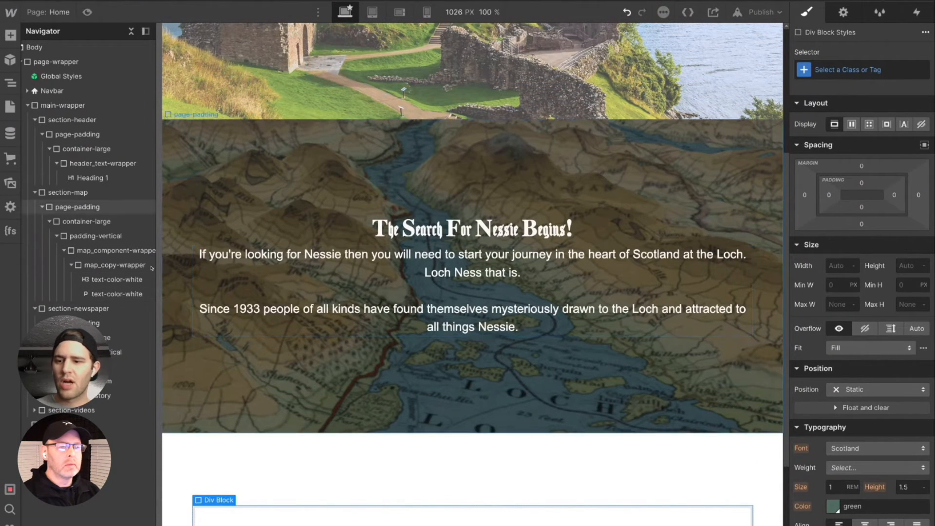
left_click(125, 269)
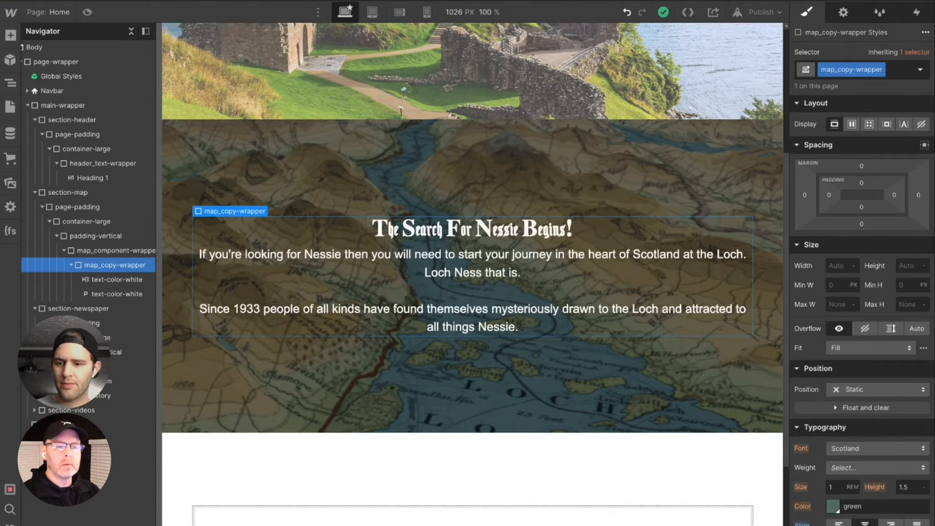
left_click(95, 222)
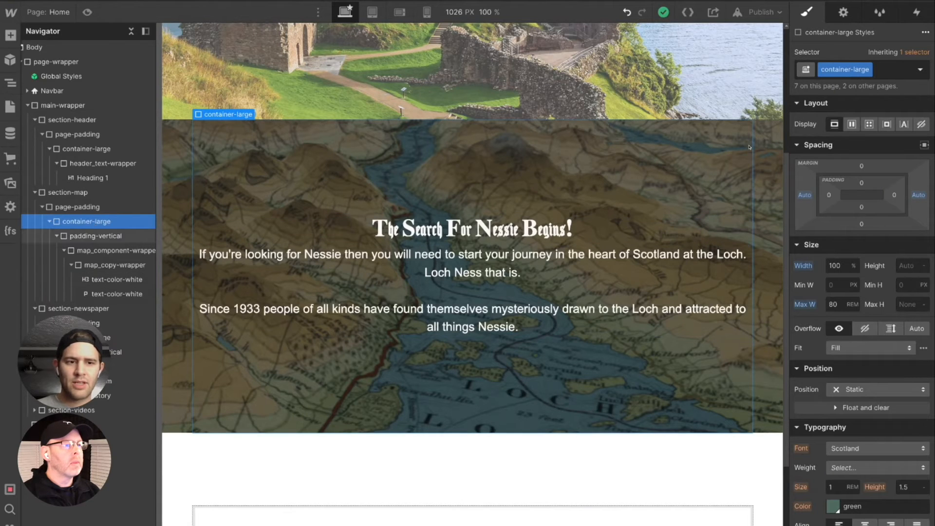
left_click(877, 71)
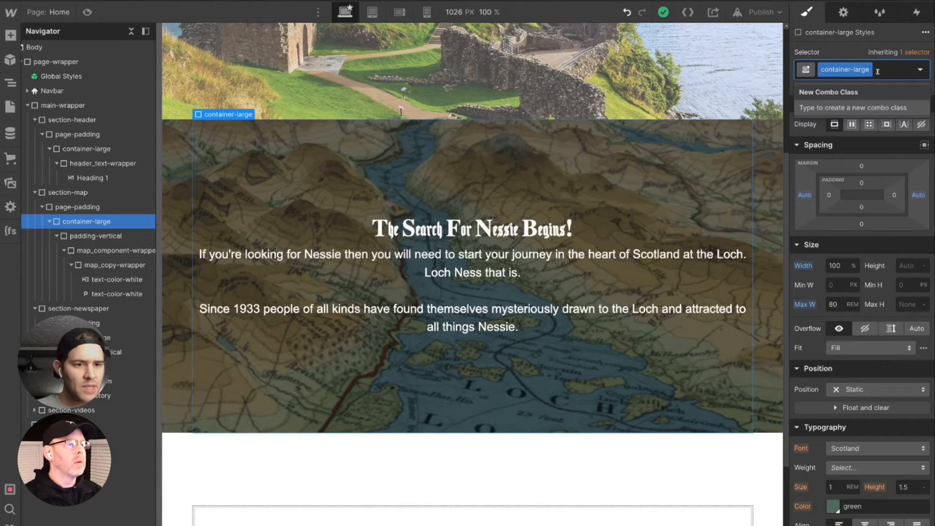
key("BackSpace")
type("con me")
key("BackSpace")
key("BackSpace")
key("BackSpace")
type("me")
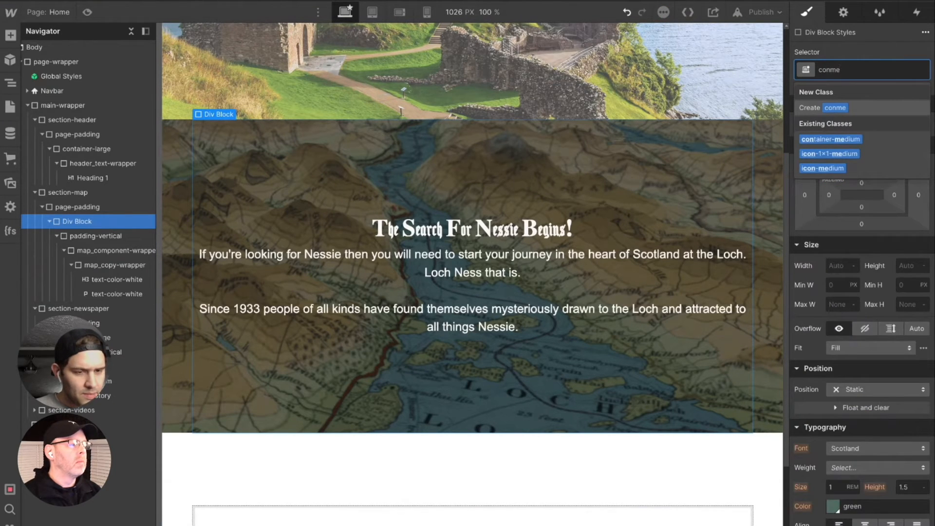
left_click(839, 140)
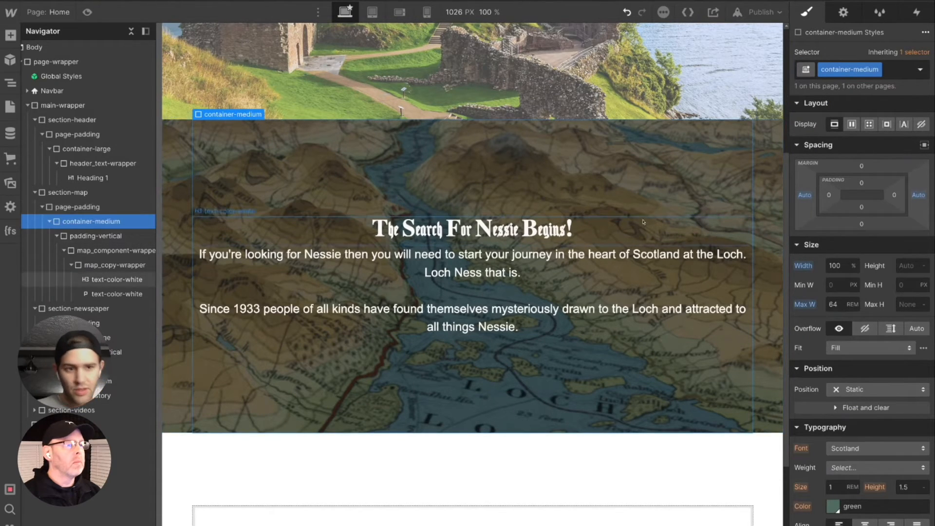
- Replace the class on section-map's container with the existing container-small class
left_click(893, 69)
key("BackSpace")
type("conme")
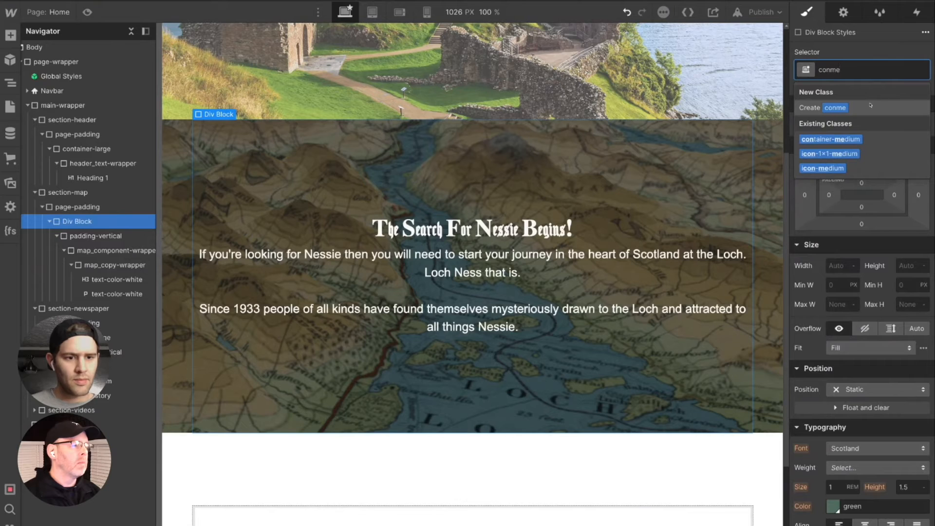
key("BackSpace")
key("BackSpace")
type("sm")
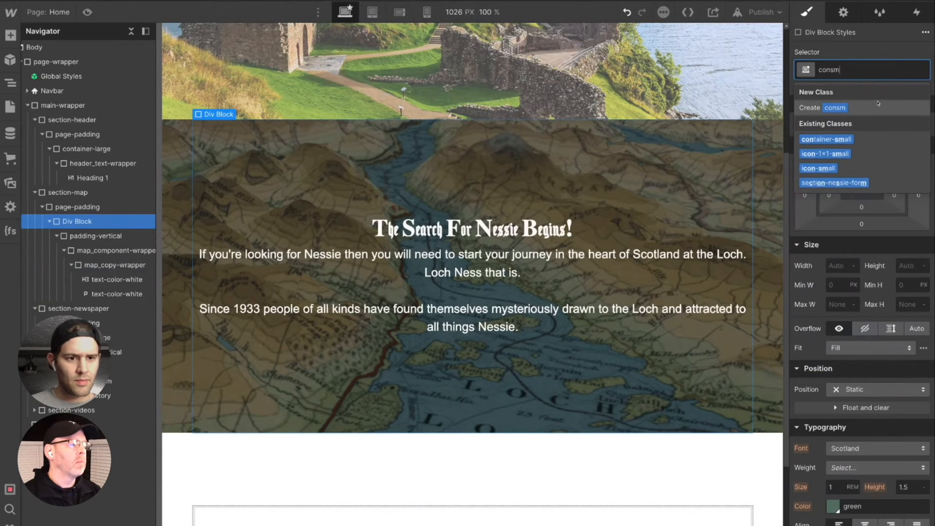
left_click(839, 140)
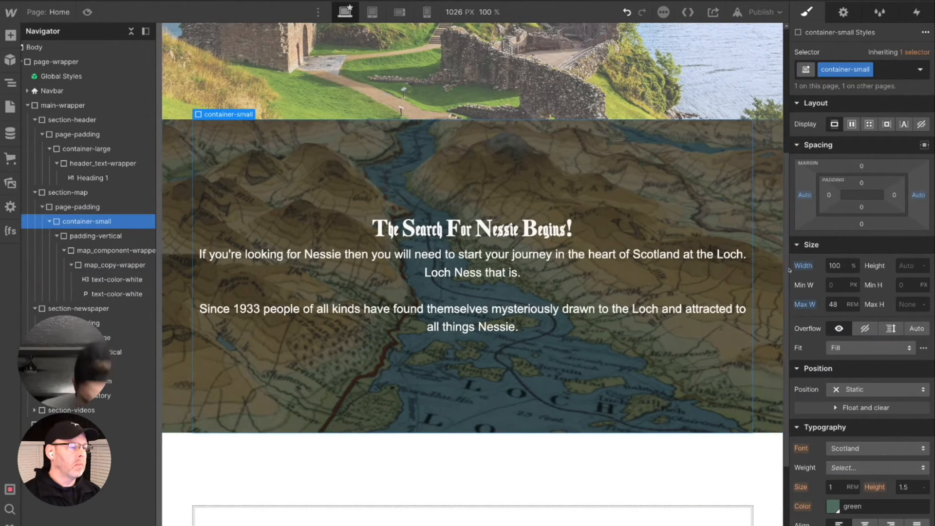
- Preview the map section's copy width at a smaller breakpoint and again at the desktop breakpoint
left_click(373, 12)
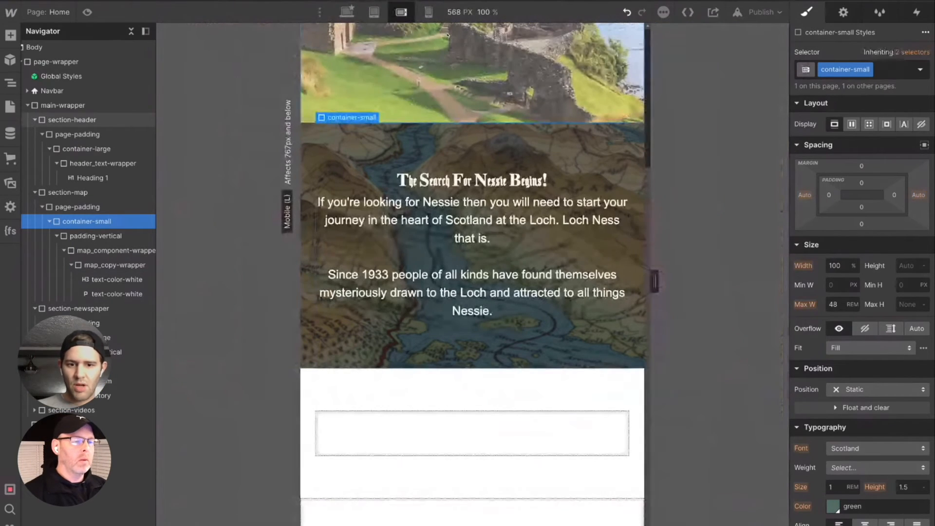
left_click(347, 12)
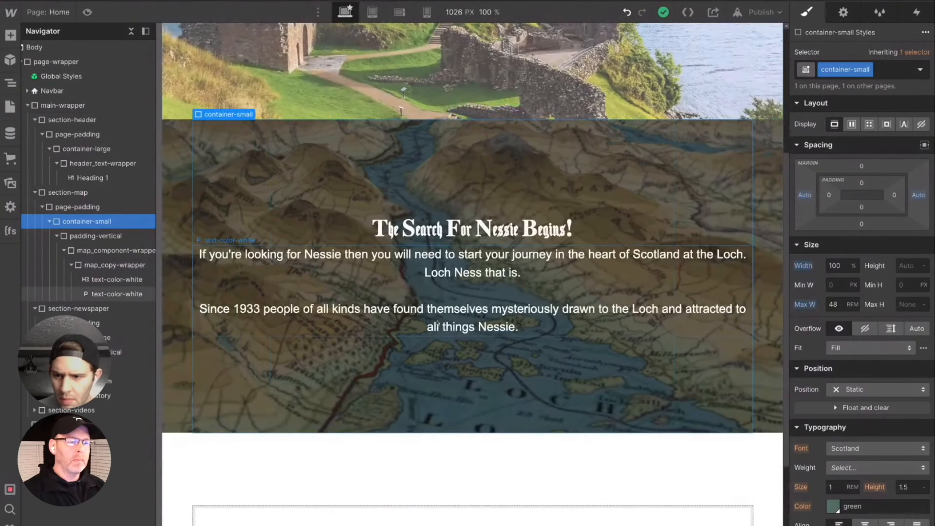
scroll(247, 424, "down", 3)
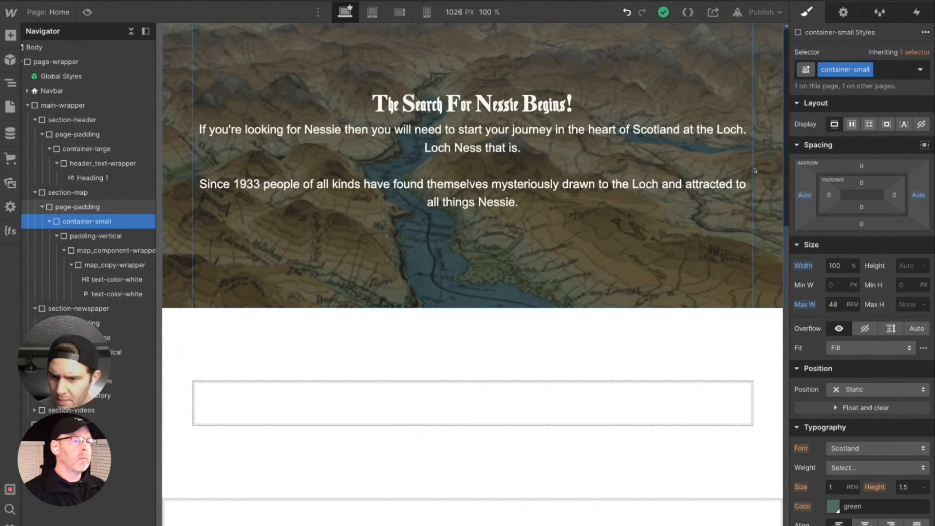
scroll(698, 197, "up", 2)
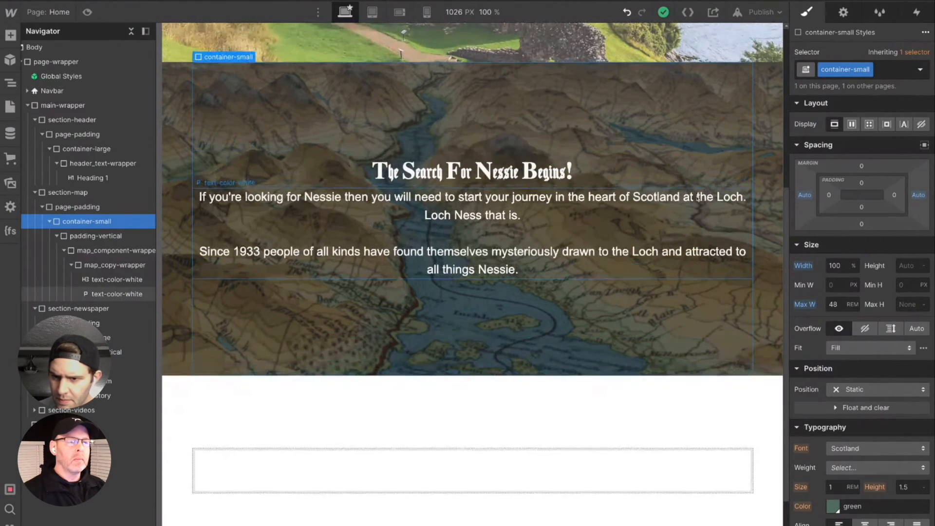
scroll(698, 198, "up", 2)
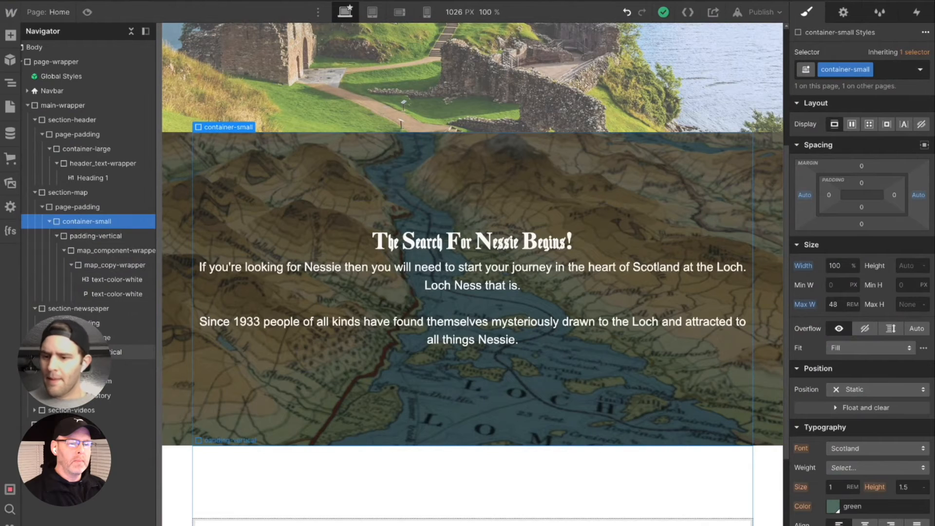
- Assign a new class named newspaper_component-wrapper to the unclassed div block inside section-newspaper's padding-vertical block
left_click(131, 352)
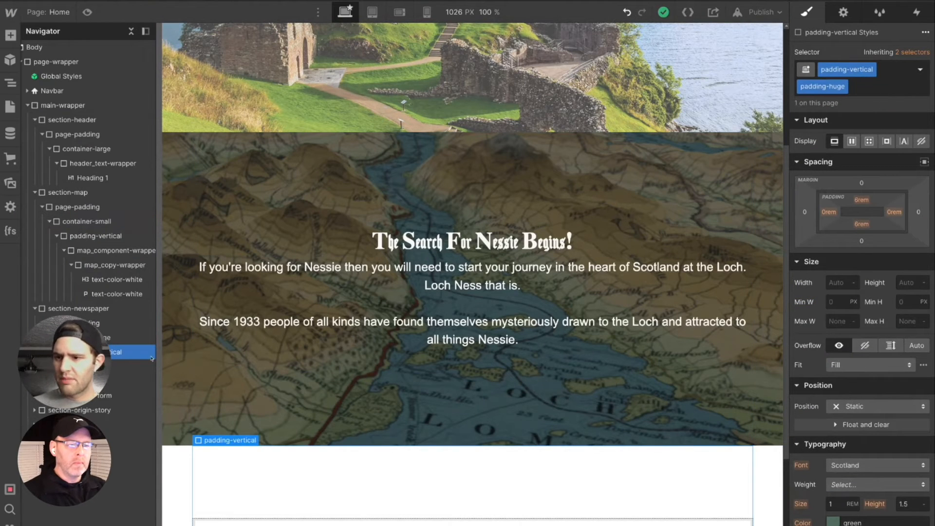
left_click(119, 369)
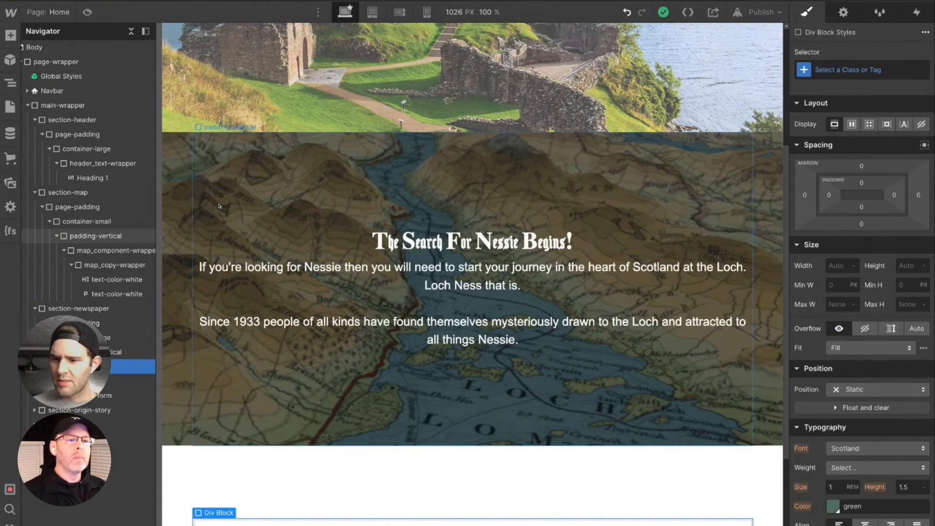
left_click(28, 106)
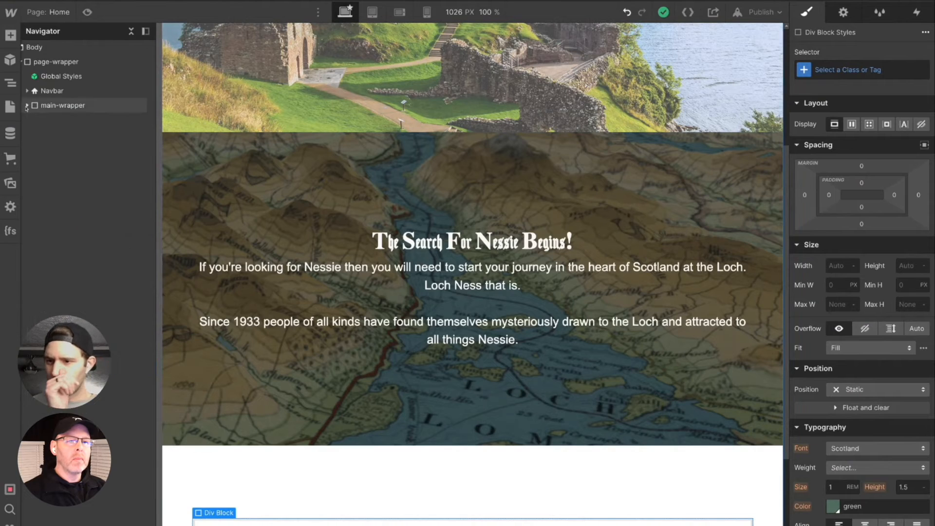
left_click(28, 105)
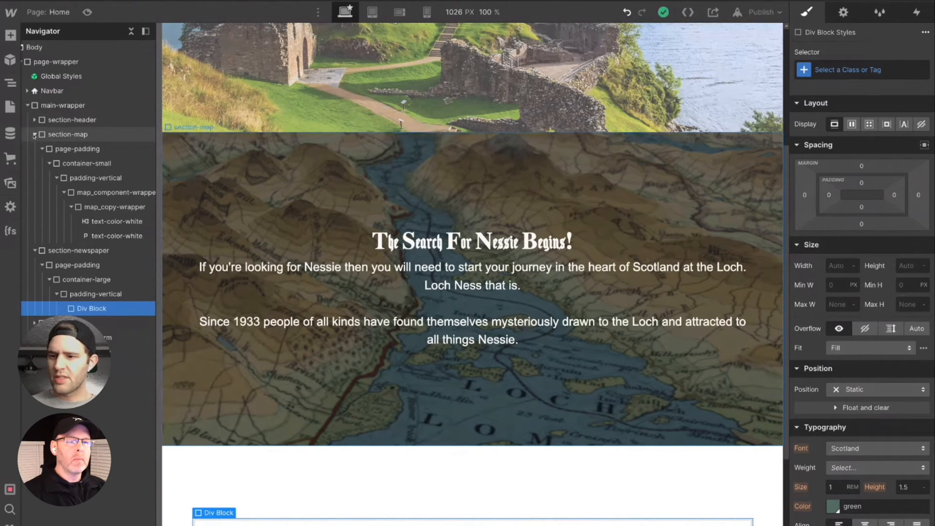
left_click(34, 135)
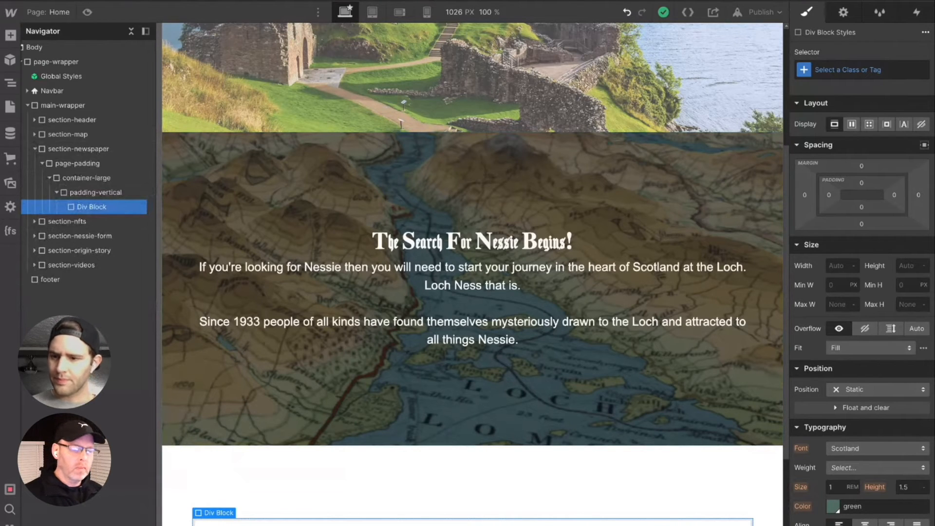
left_click(97, 210)
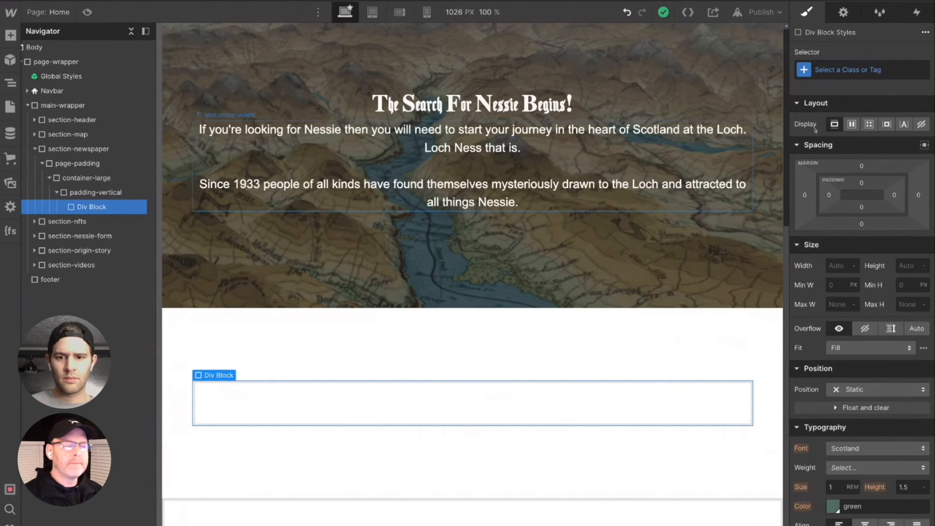
left_click(863, 71)
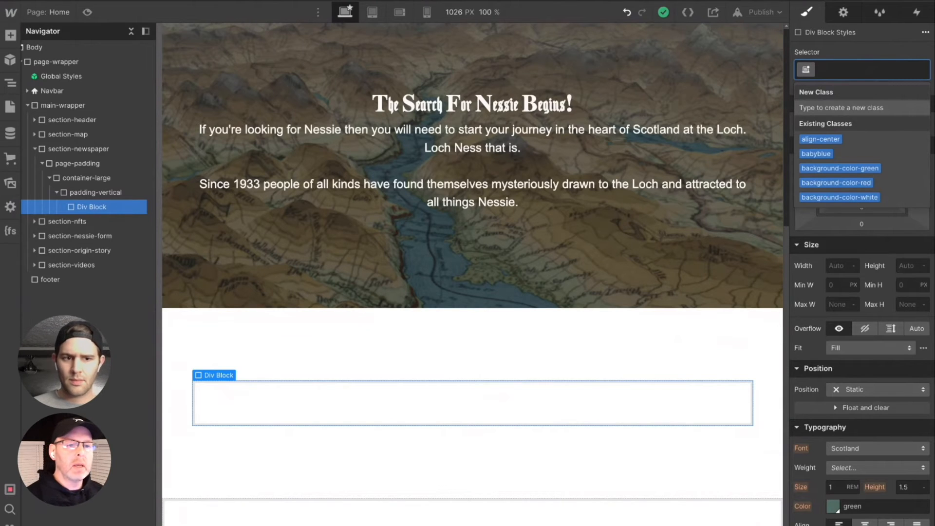
left_click(36, 134)
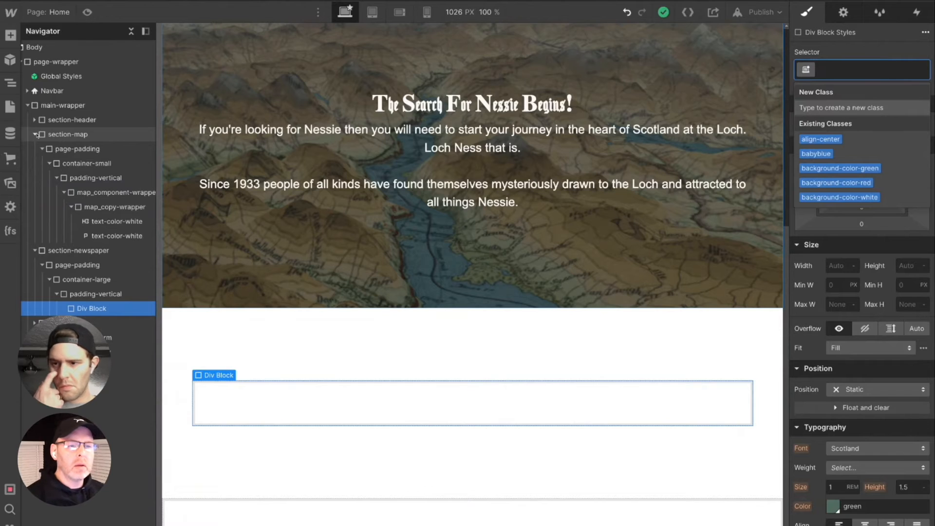
type("new")
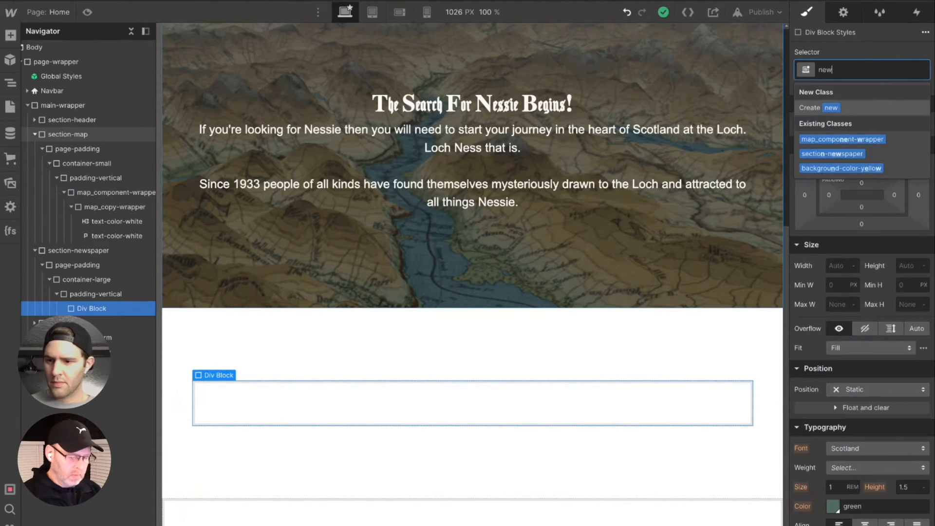
type("spaper_")
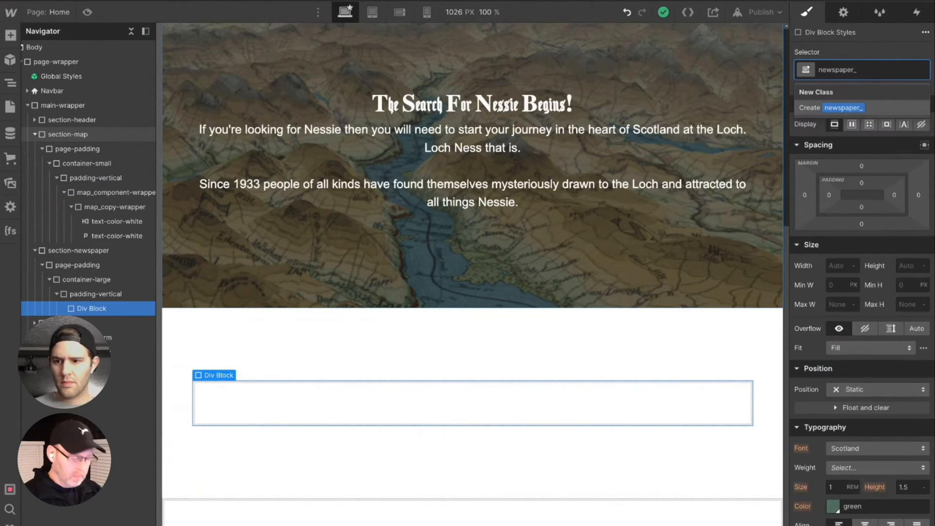
type("component")
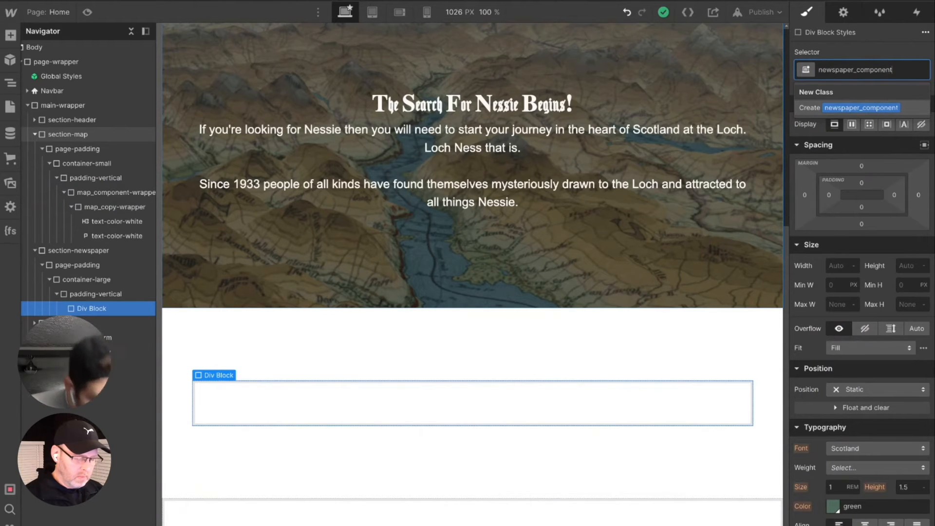
type("-wrapper")
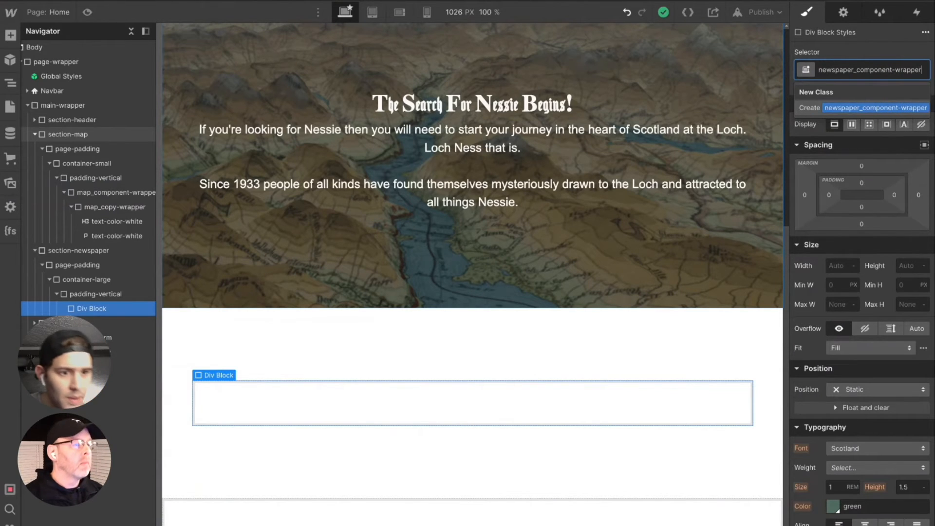
key("Return")
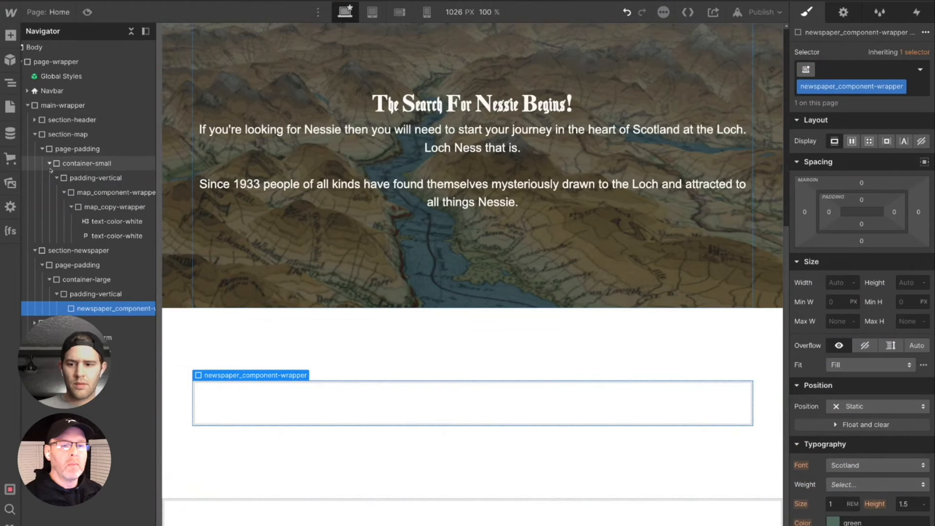
- Review section-map's nested element structure and leave the section collapsed
left_click(42, 150)
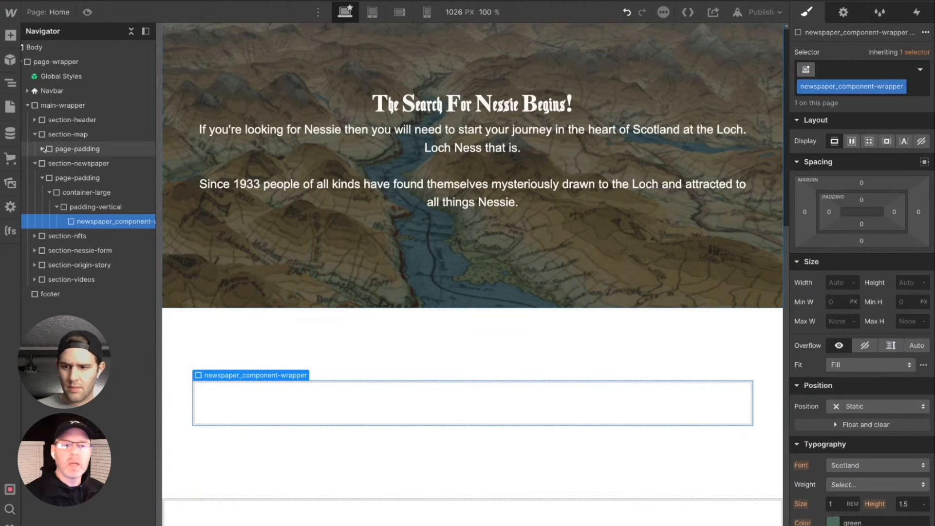
left_click(35, 135)
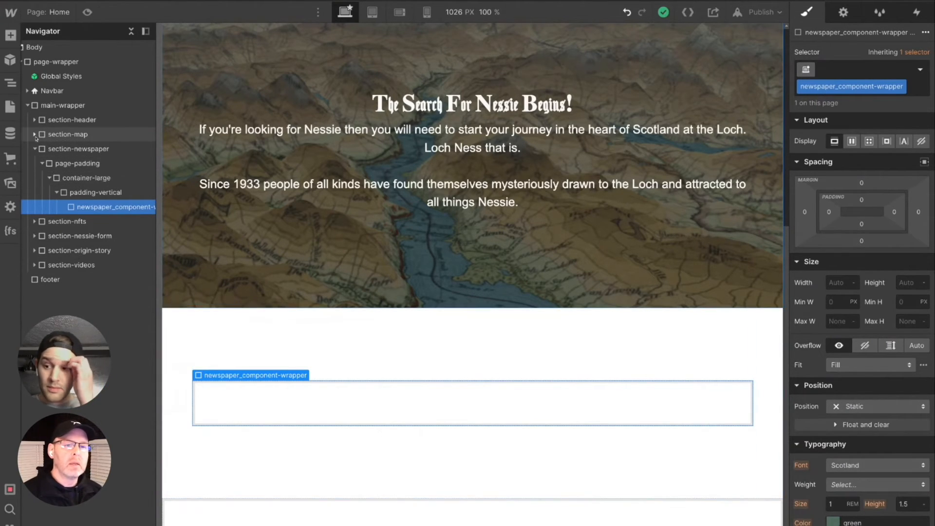
left_click(35, 135)
left_click(42, 149)
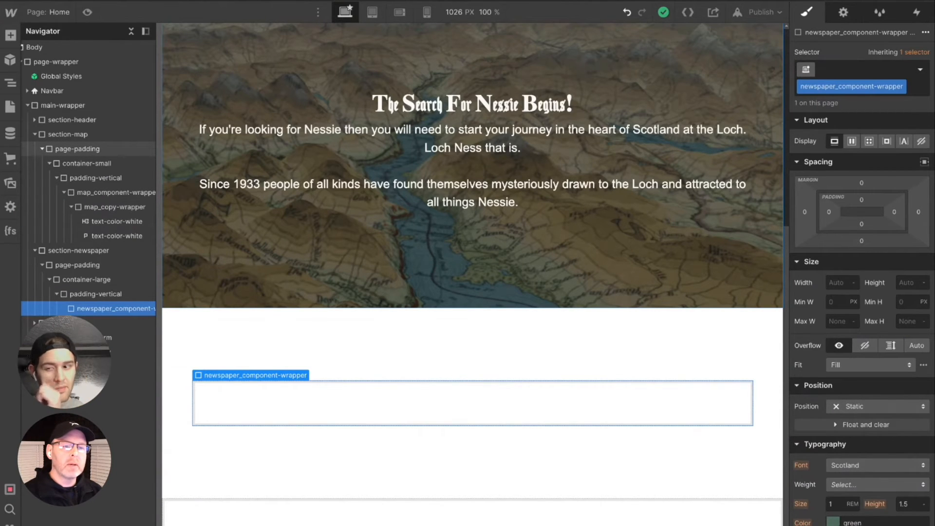
left_click(42, 149)
left_click(35, 135)
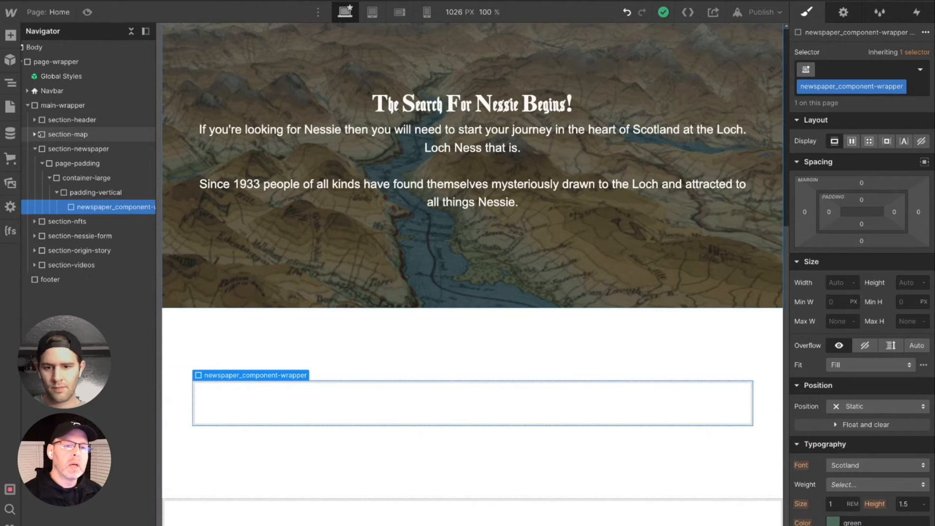
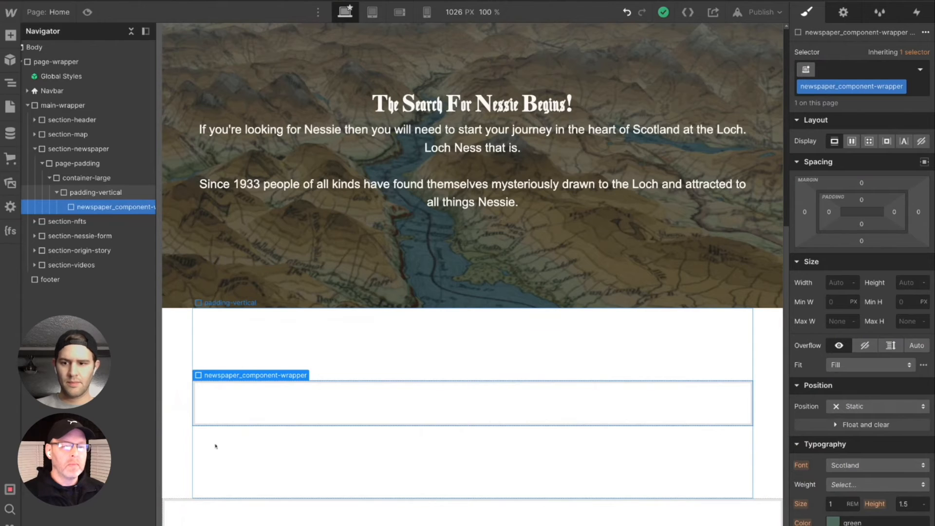
- Try adding a background image layer to the newspaper_component-wrapper block and undo it
scroll(862, 292, "down", 3)
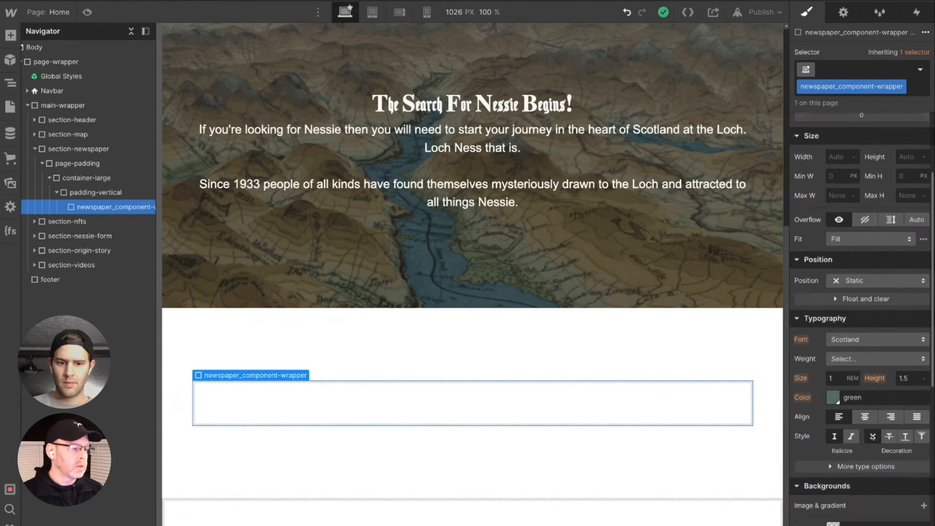
scroll(887, 386, "down", 4)
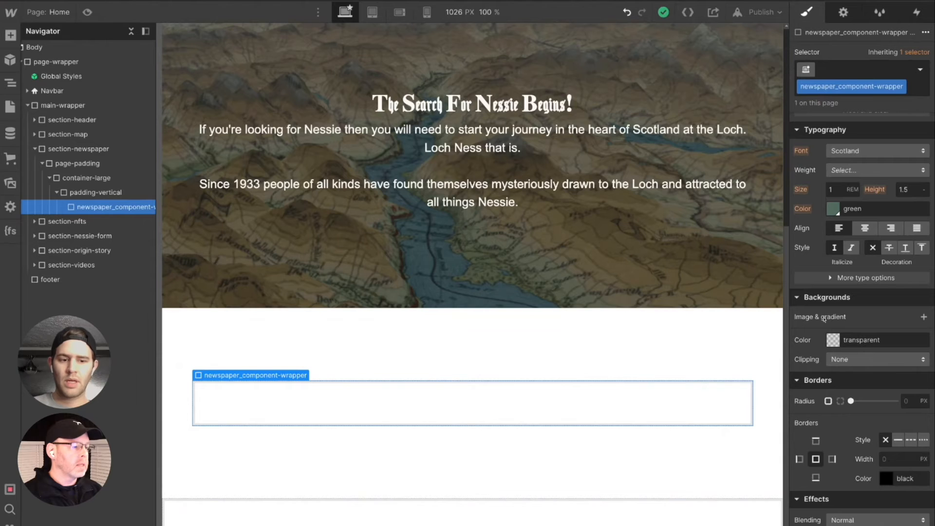
left_click(923, 317)
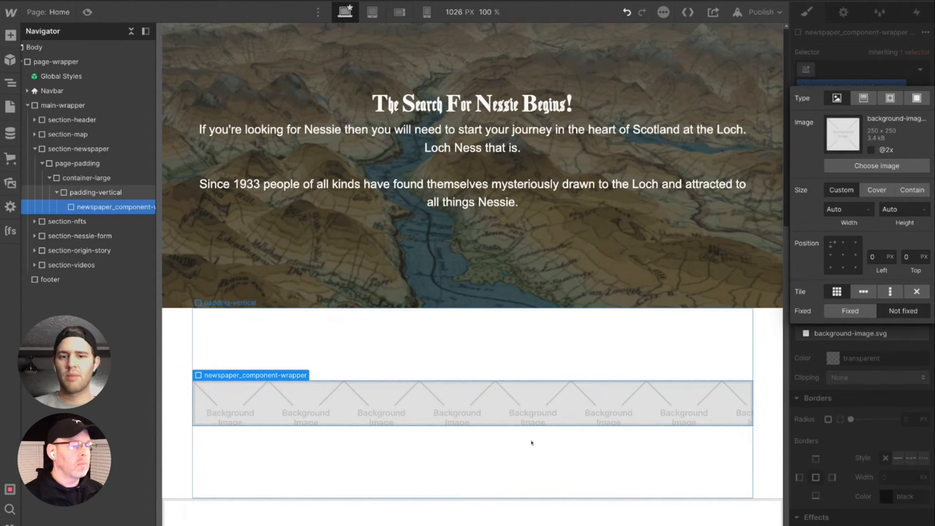
left_click(693, 367)
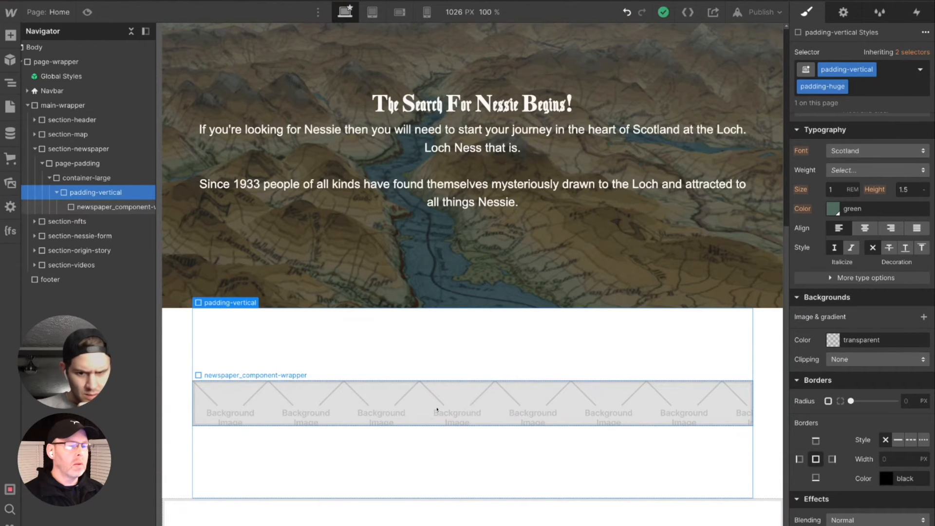
left_click(438, 409)
key("ctrl+z")
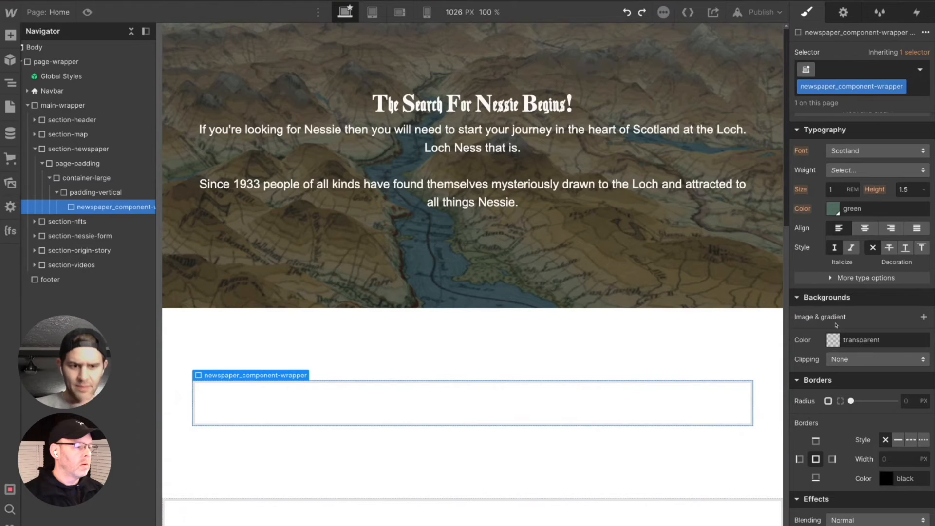
left_click(804, 301)
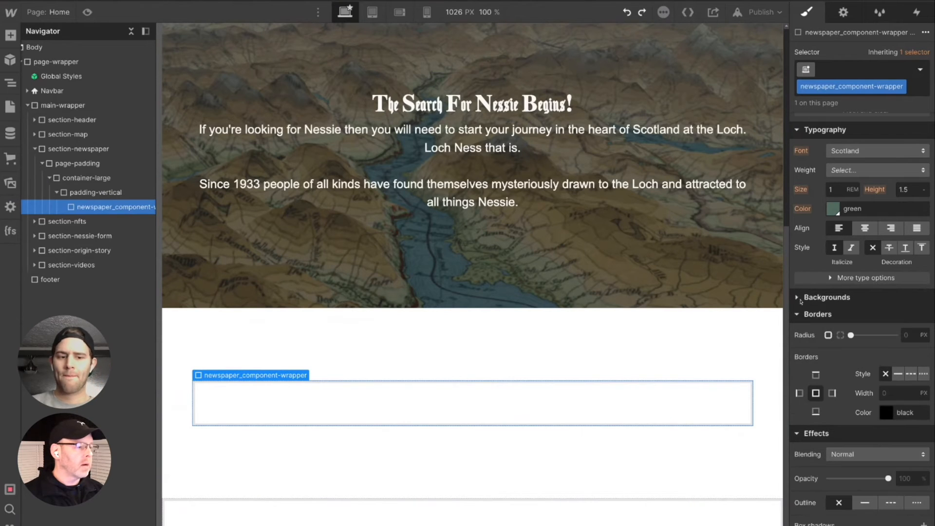
scroll(833, 269, "up", 5)
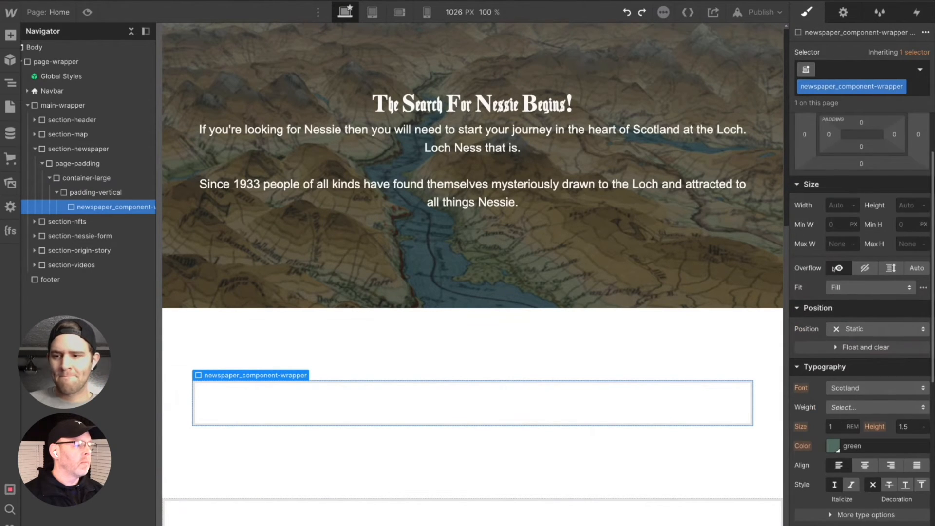
scroll(833, 269, "up", 2)
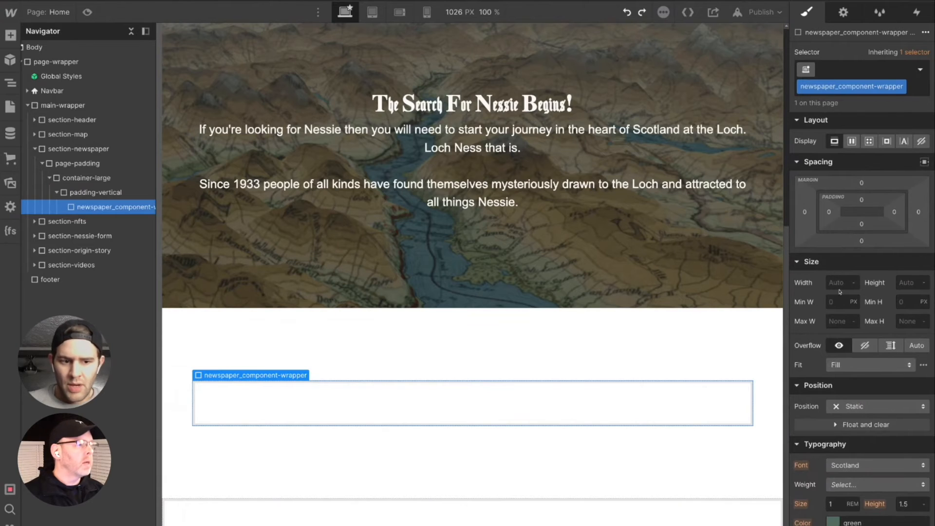
scroll(839, 291, "down", 6)
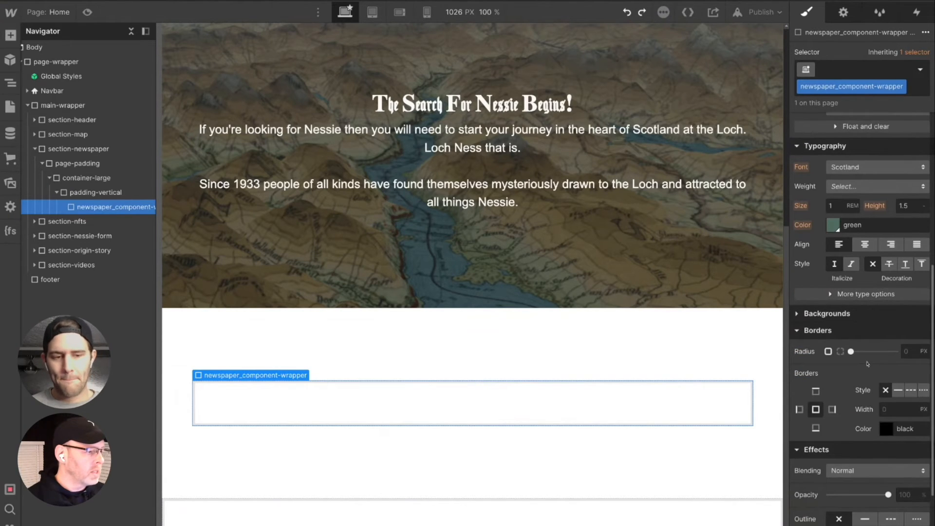
scroll(865, 389, "up", 6)
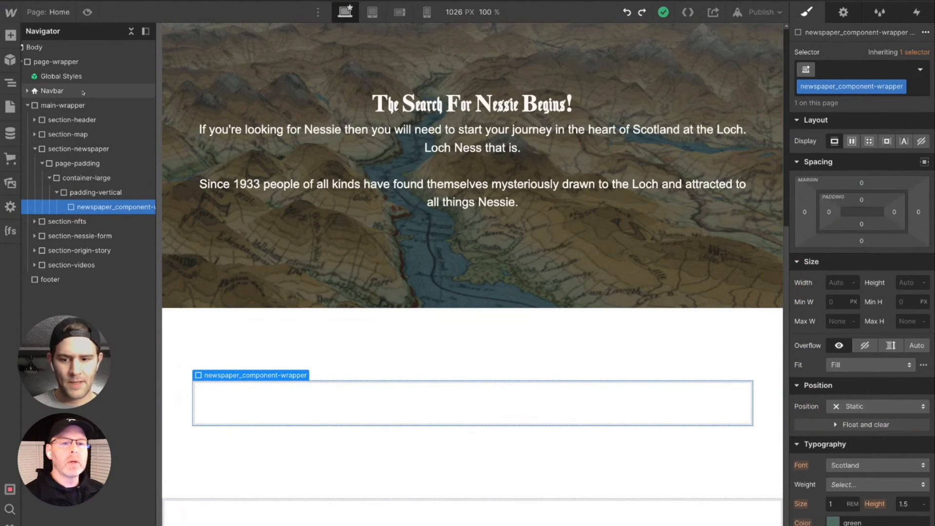
left_click(10, 36)
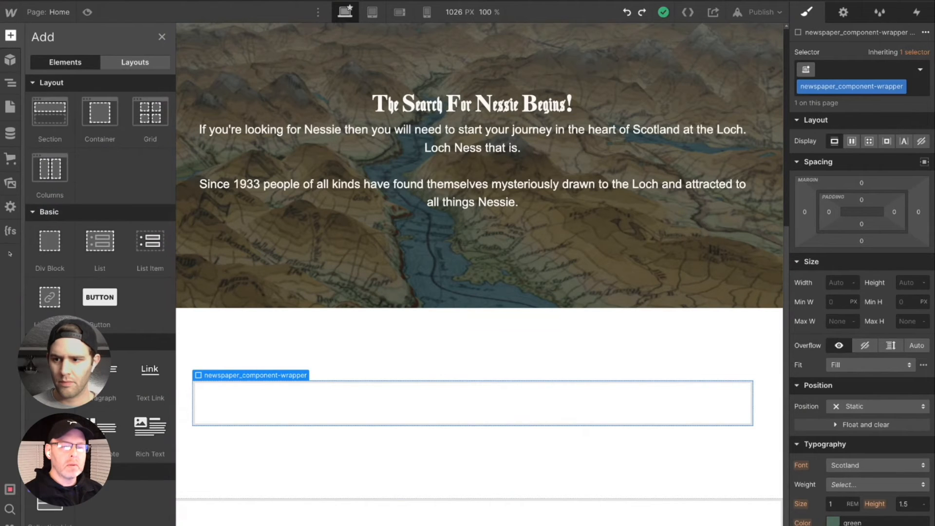
scroll(100, 272, "down", 5)
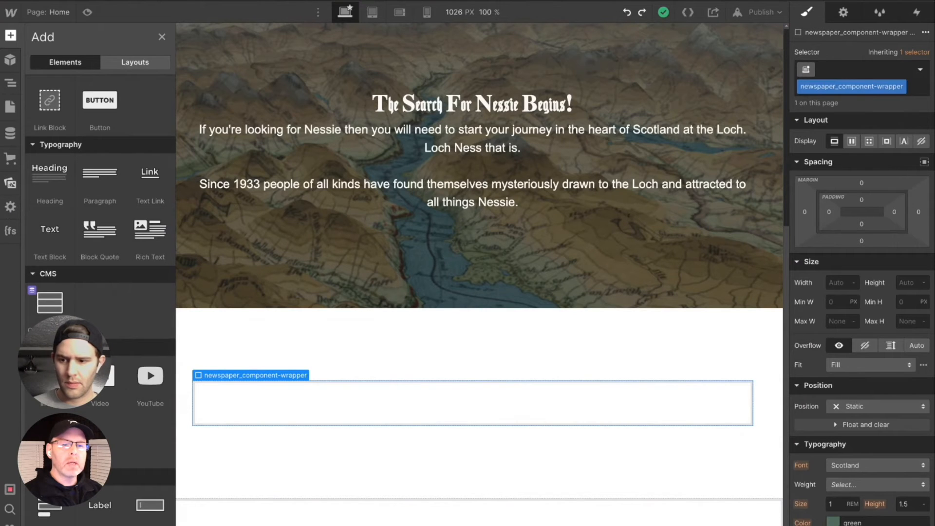
left_click(10, 183)
left_click_drag(49, 138, 108, 229)
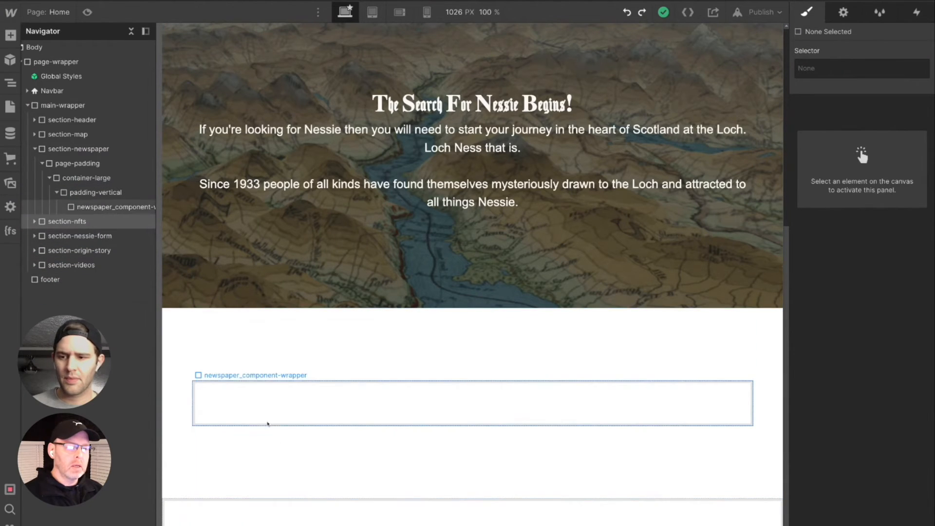
- Insert an Image element inside newspaper_component-wrapper and choose the Old Post newspaper asset, Screen Shot 2022-03-18 at 12.20.13 AM-min.png
left_click(256, 407)
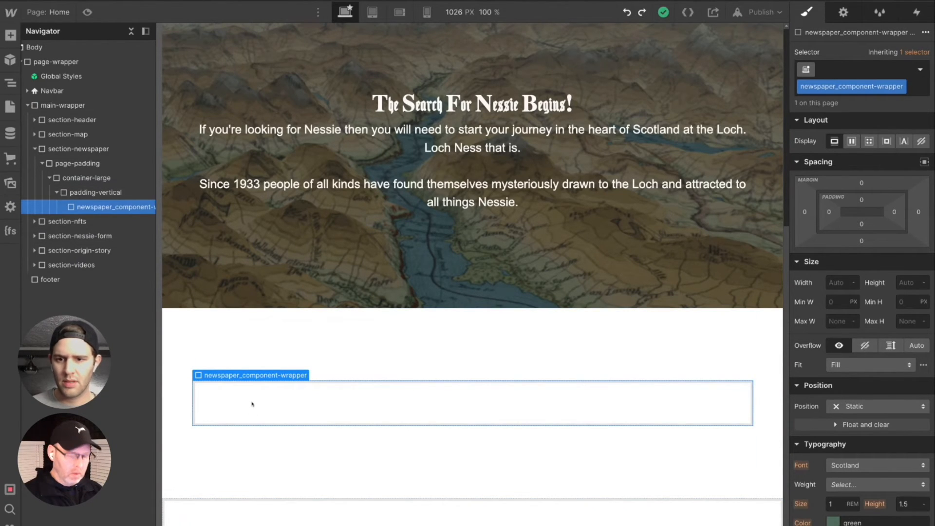
key("ctrl+k")
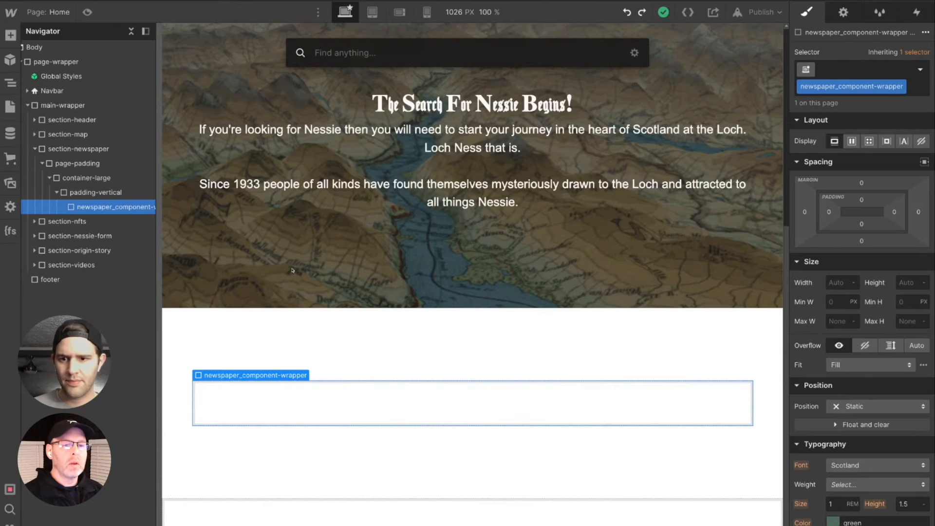
type("ima")
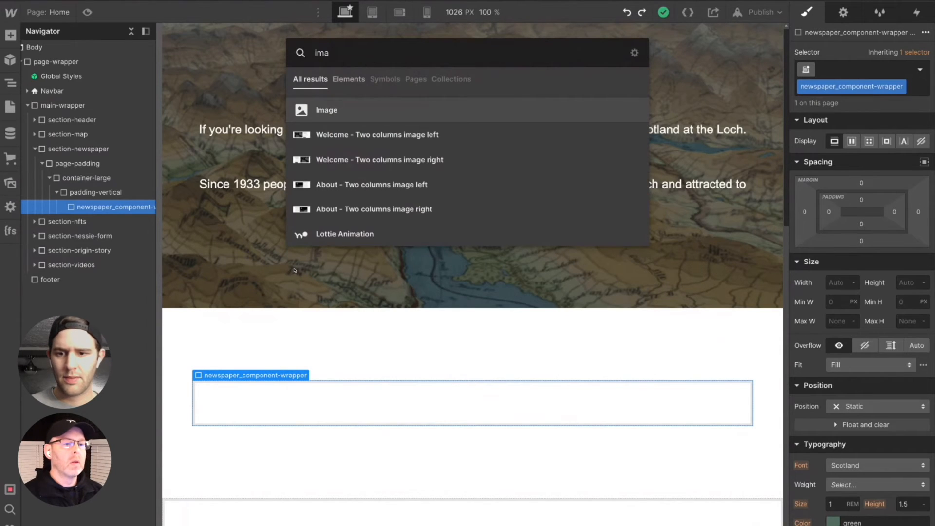
left_click(319, 111)
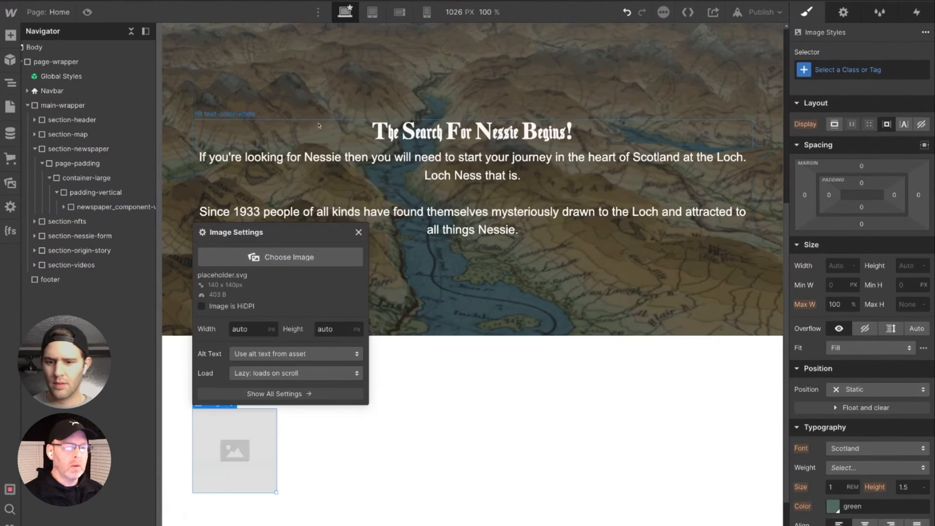
left_click(267, 257)
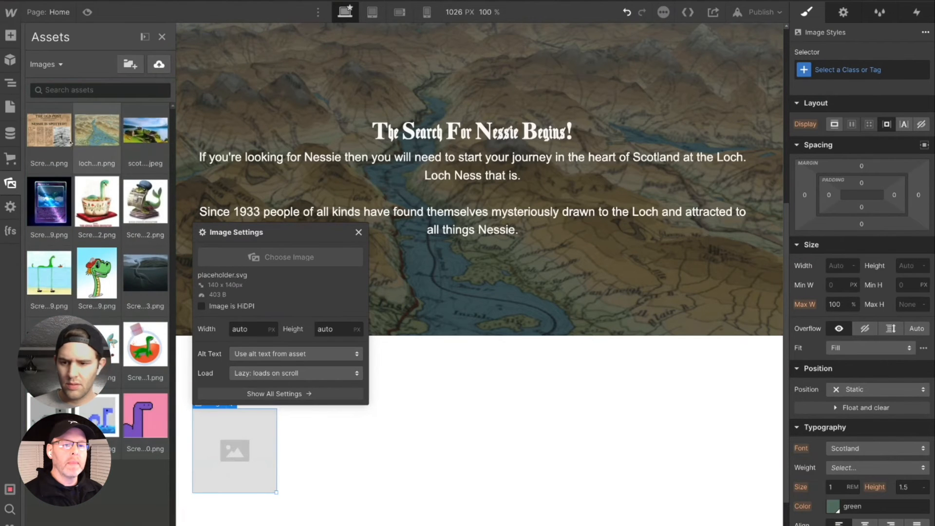
left_click(47, 129)
left_click(279, 306)
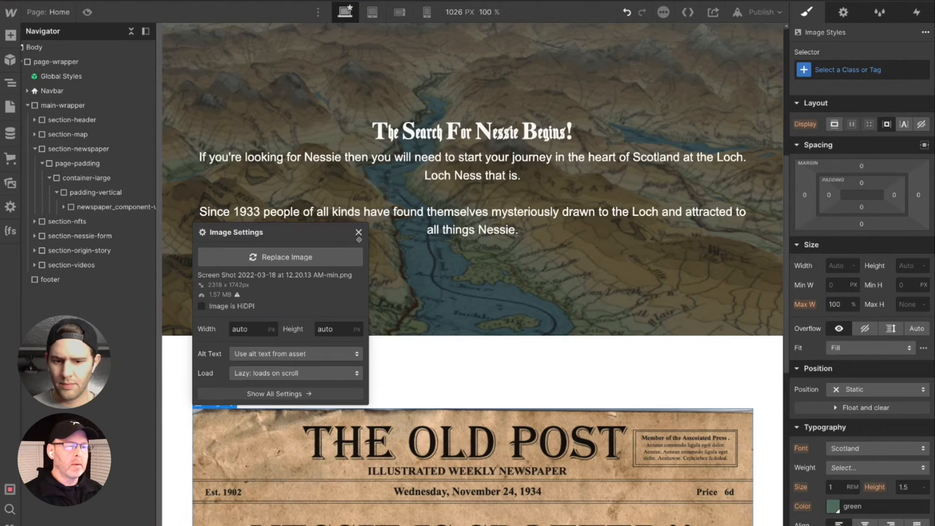
scroll(458, 404, "down", 5)
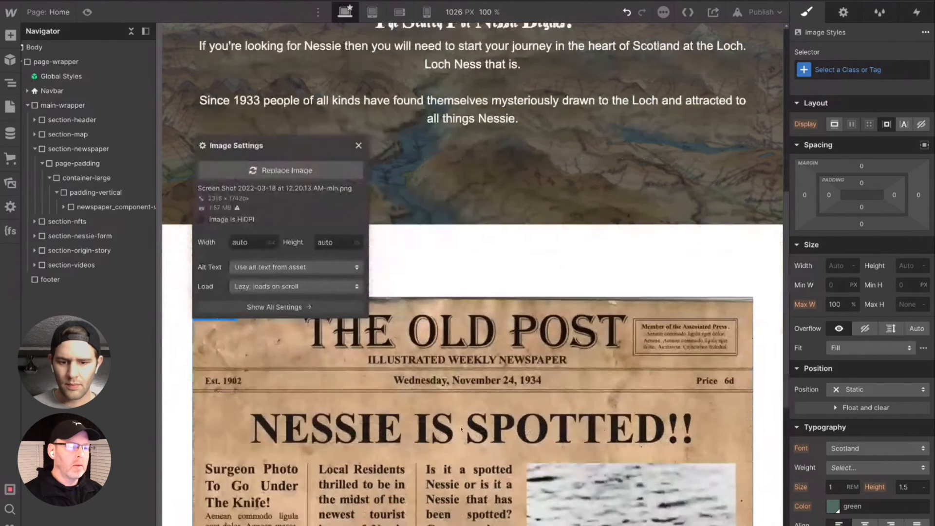
scroll(461, 429, "down", 1)
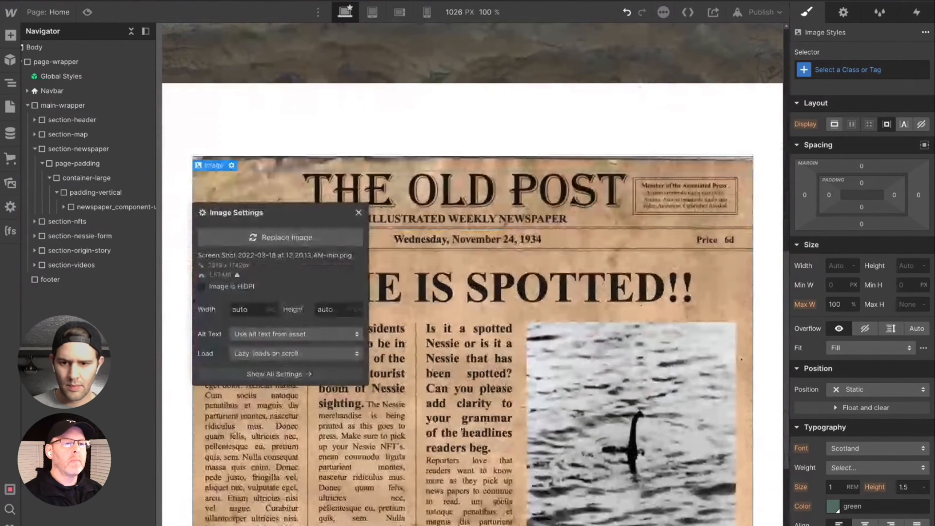
scroll(461, 429, "down", 3)
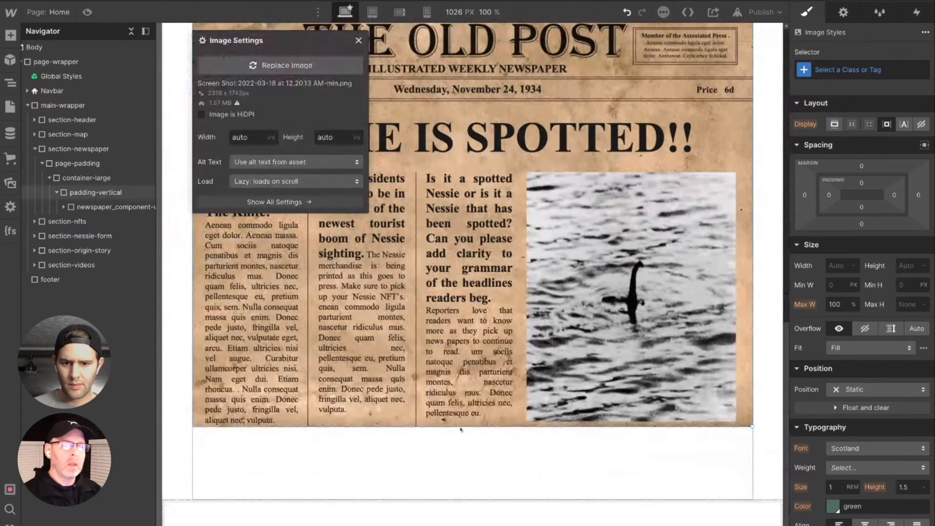
left_click(358, 40)
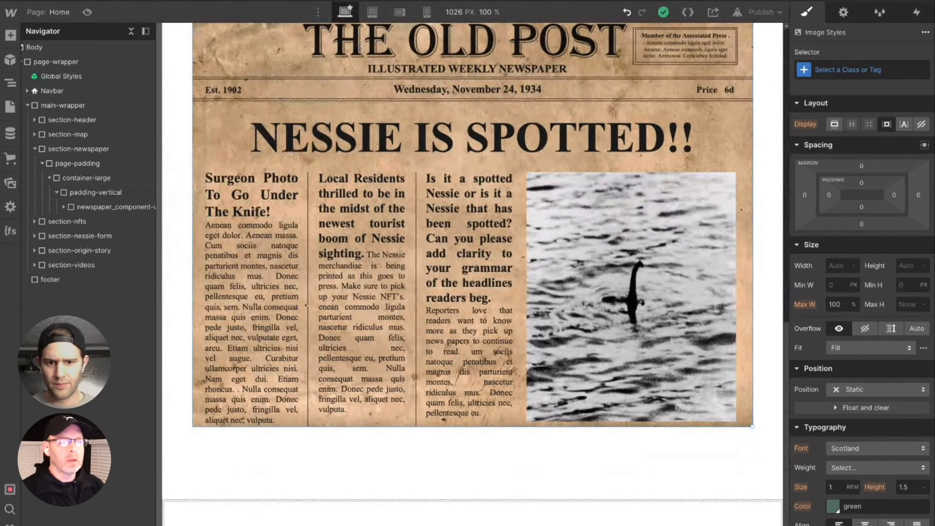
- Review the newspaper image's size and the spacing around it within section-newspaper
scroll(411, 361, "up", 2)
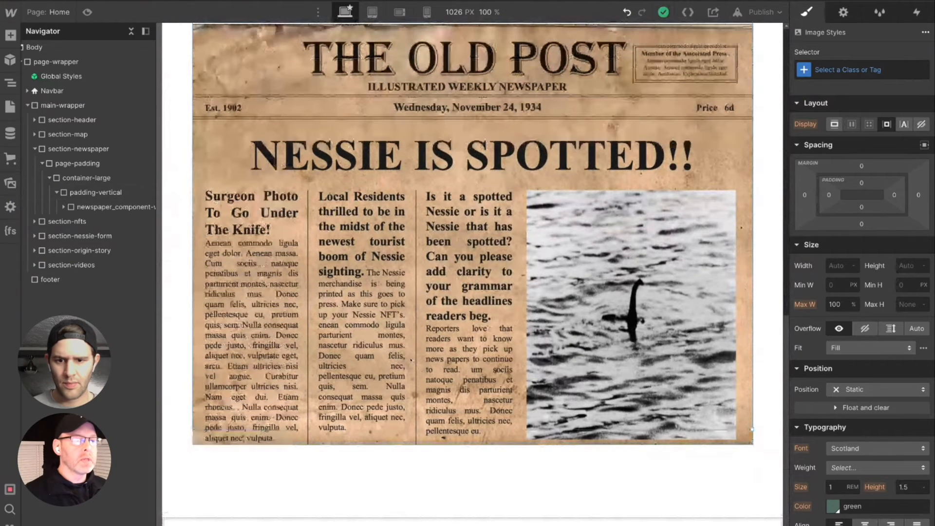
scroll(412, 361, "up", 2)
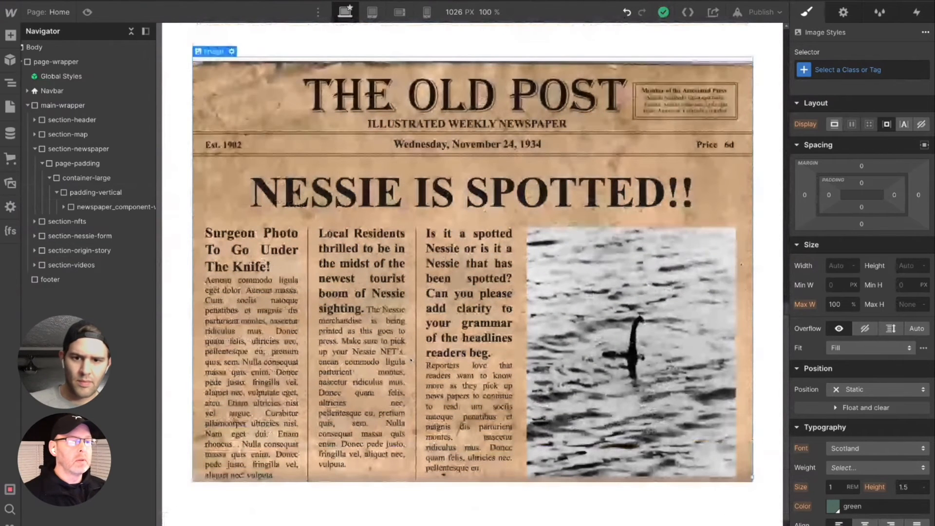
scroll(411, 361, "up", 5)
scroll(410, 365, "down", 1)
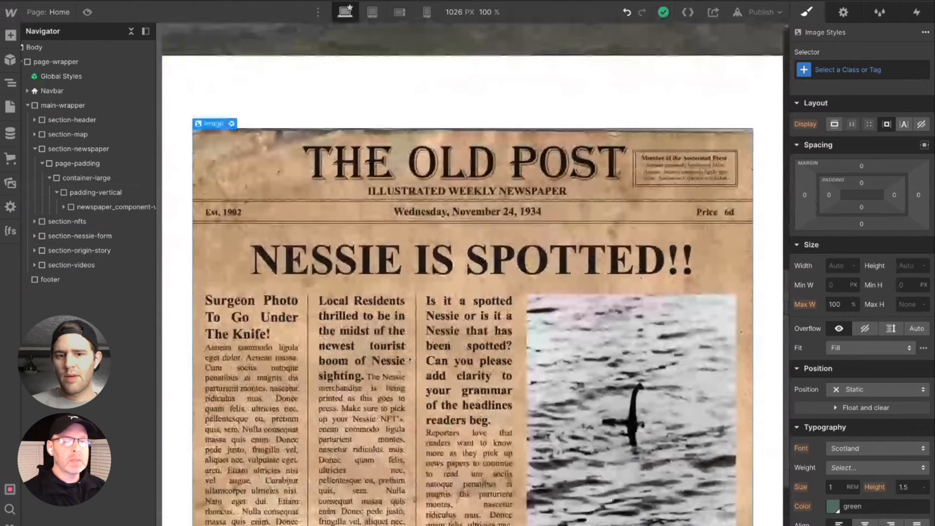
scroll(410, 361, "down", 6)
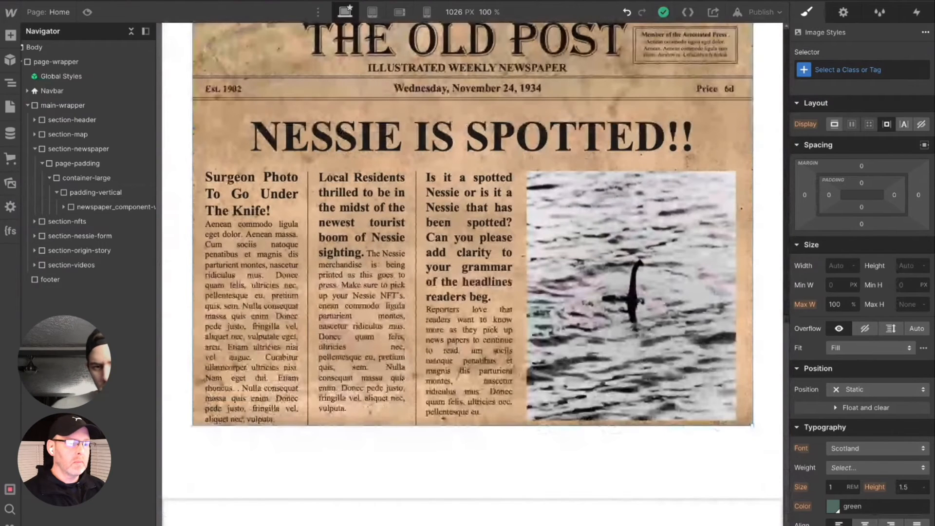
scroll(490, 456, "up", 2)
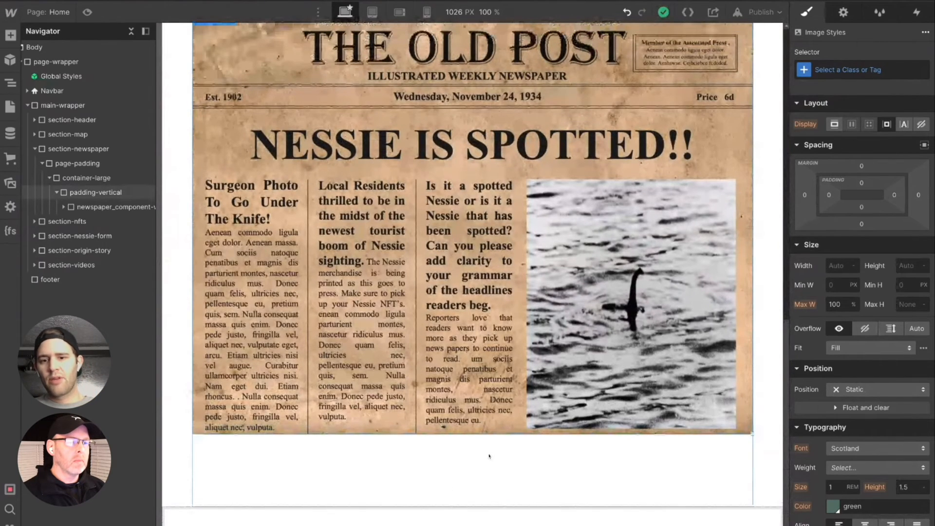
scroll(489, 456, "up", 8)
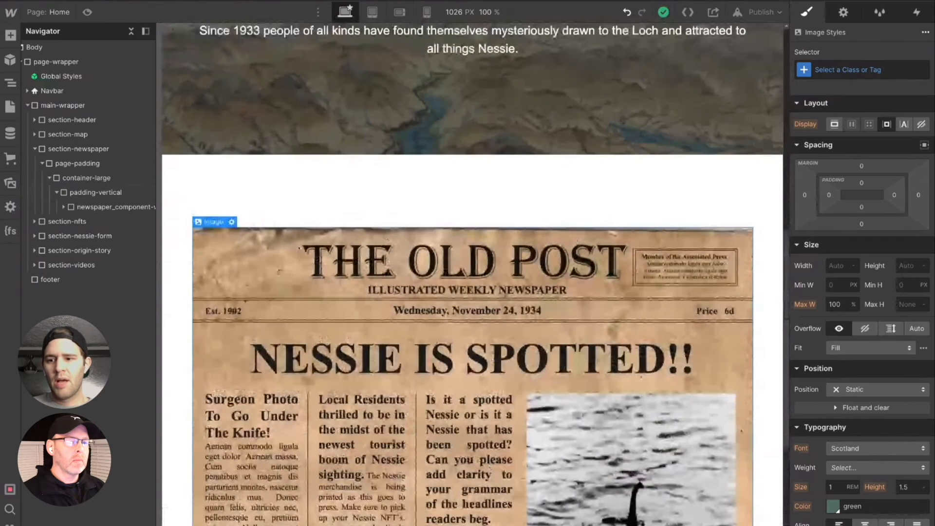
- Move section-newspaper above section-map so it sits directly below section-header in main-wrapper, keeping section-header collapsed
left_click(78, 149)
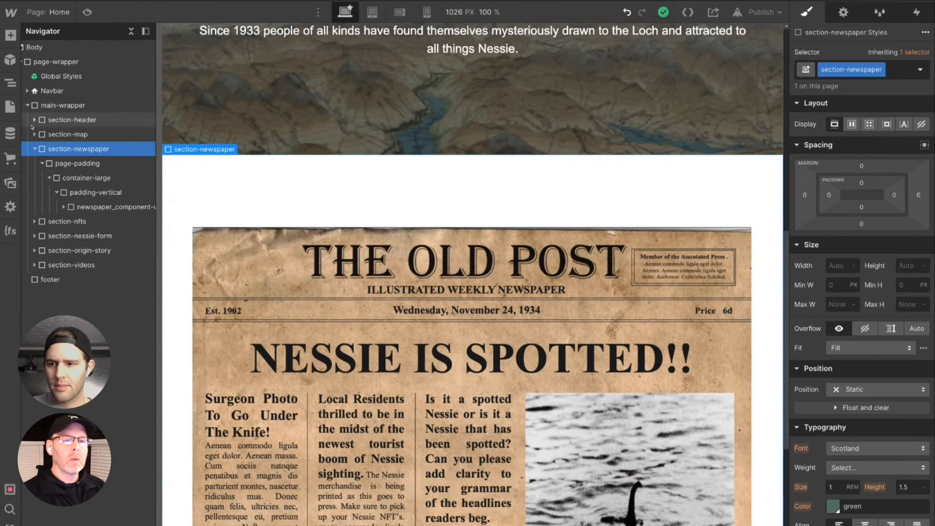
left_click_drag(57, 151, 58, 207)
scroll(357, 320, "up", 1)
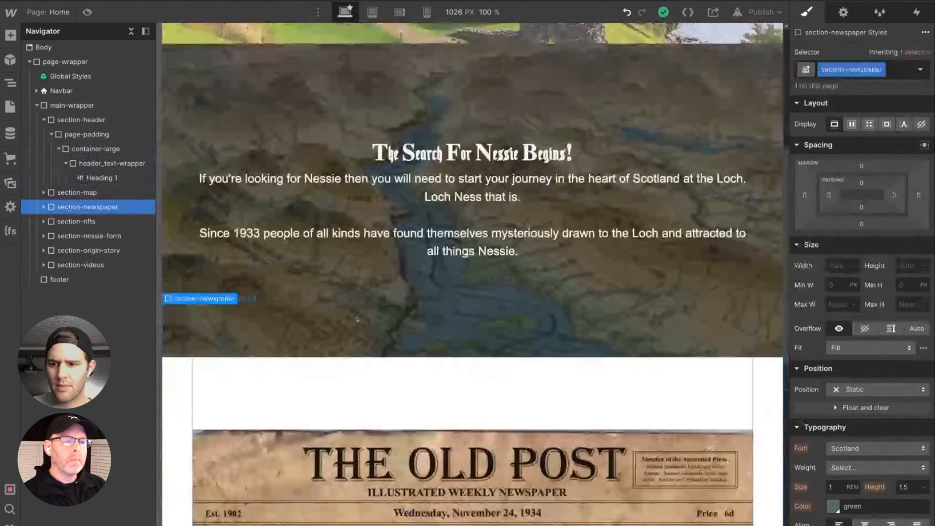
scroll(356, 320, "up", 3)
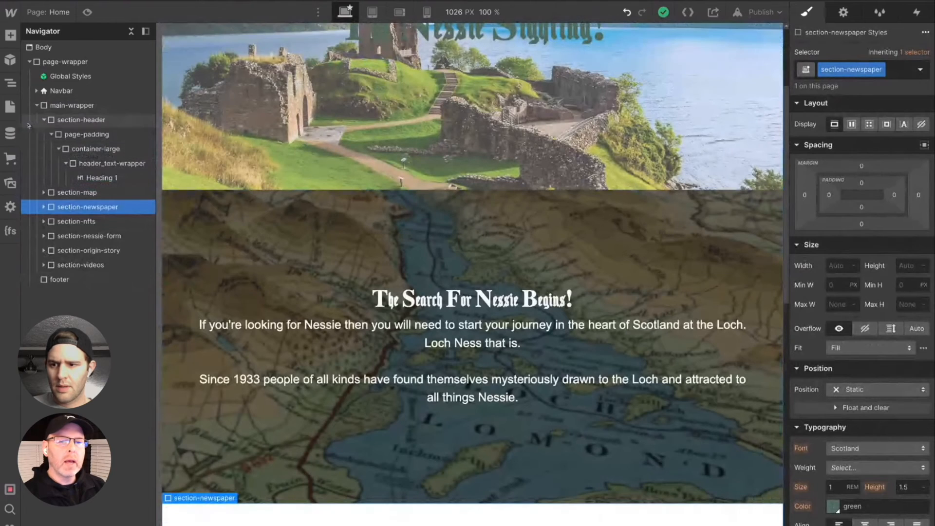
left_click(44, 120)
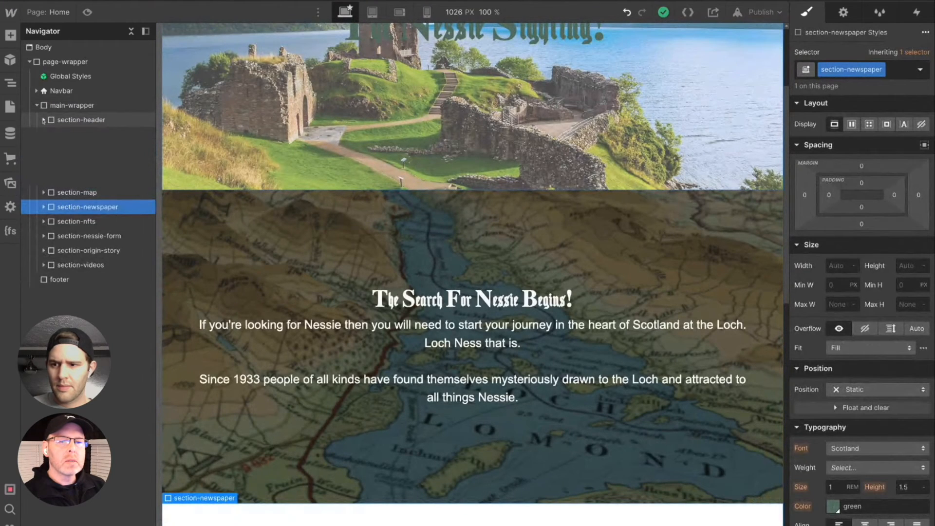
scroll(615, 498, "up", 1)
scroll(615, 499, "up", 3)
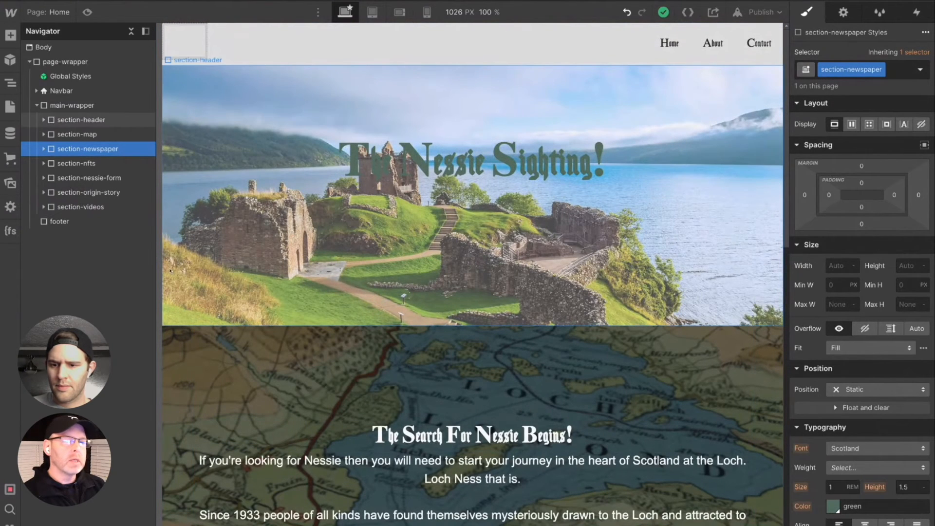
mouse_move(81, 151)
left_mouse_down()
mouse_move(77, 131)
mouse_move(78, 151)
left_mouse_up()
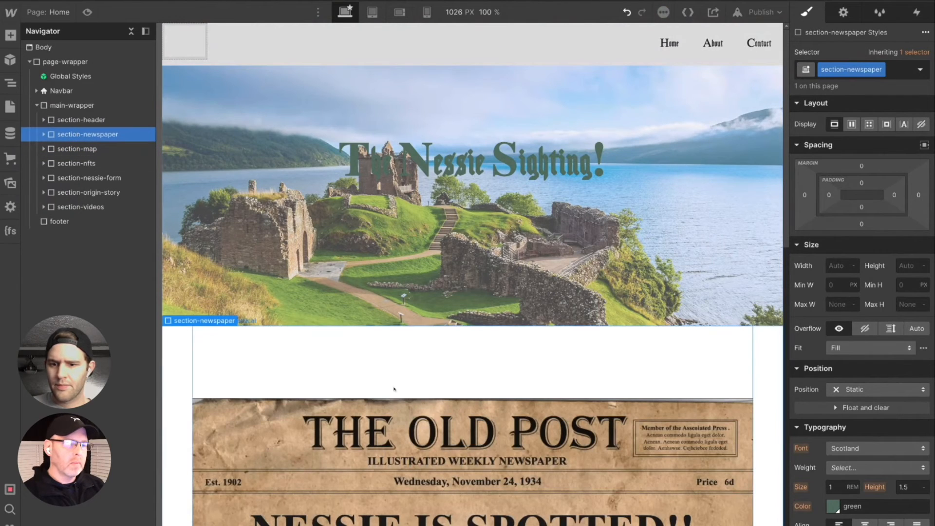
- Inspect the newspaper image and its newspaper_component-wrapper, including how they sit below the header in section-newspaper
scroll(462, 436, "down", 6)
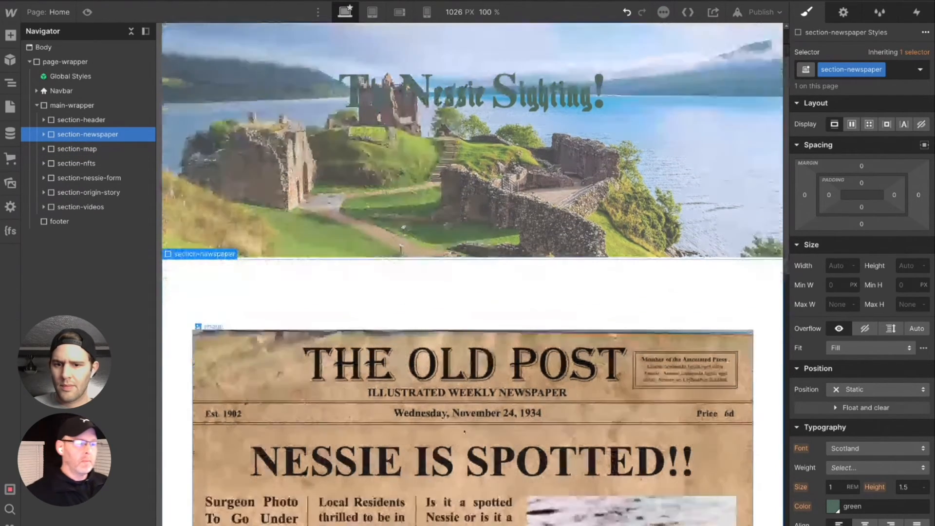
scroll(460, 410, "down", 9)
scroll(454, 419, "up", 3)
scroll(454, 419, "up", 15)
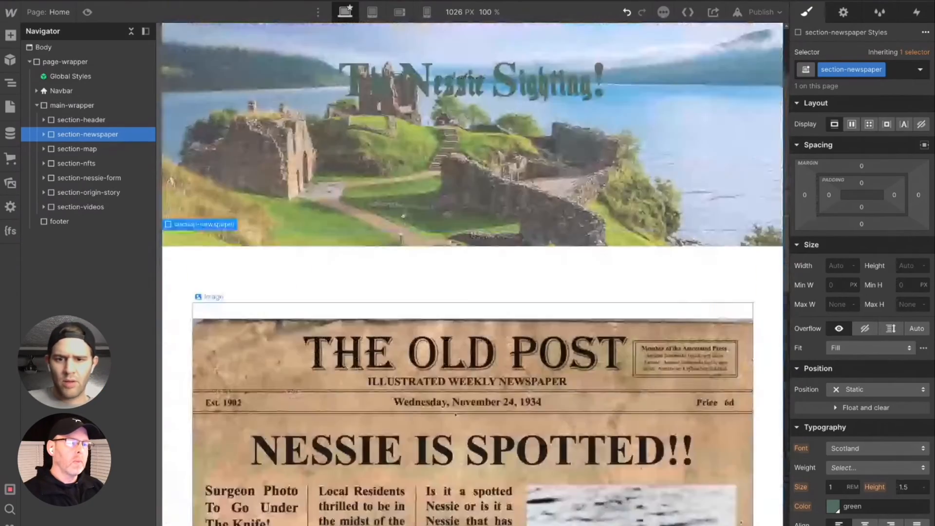
scroll(471, 291, "down", 7)
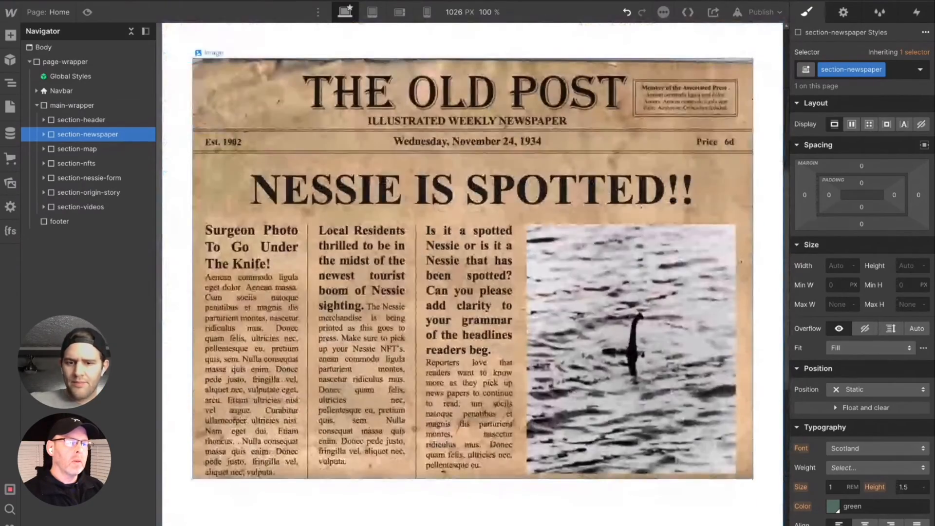
left_click(471, 291)
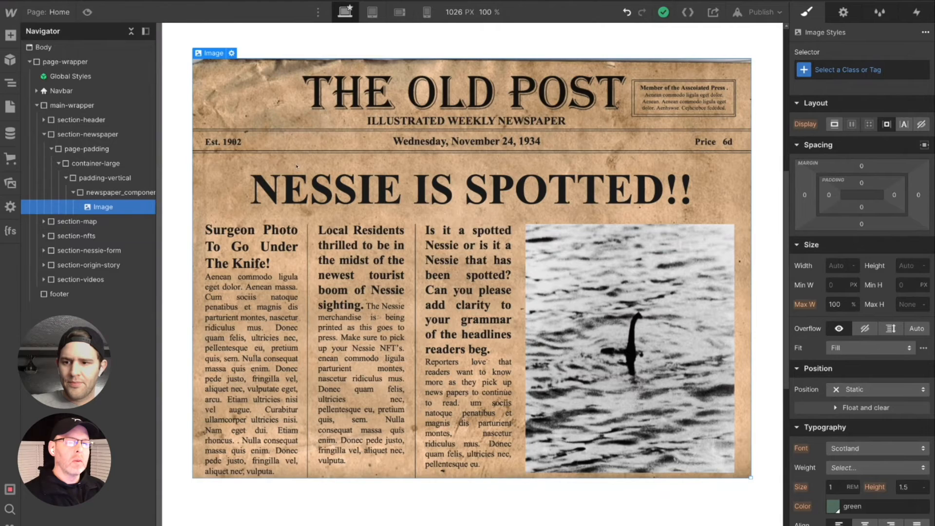
left_click(123, 194)
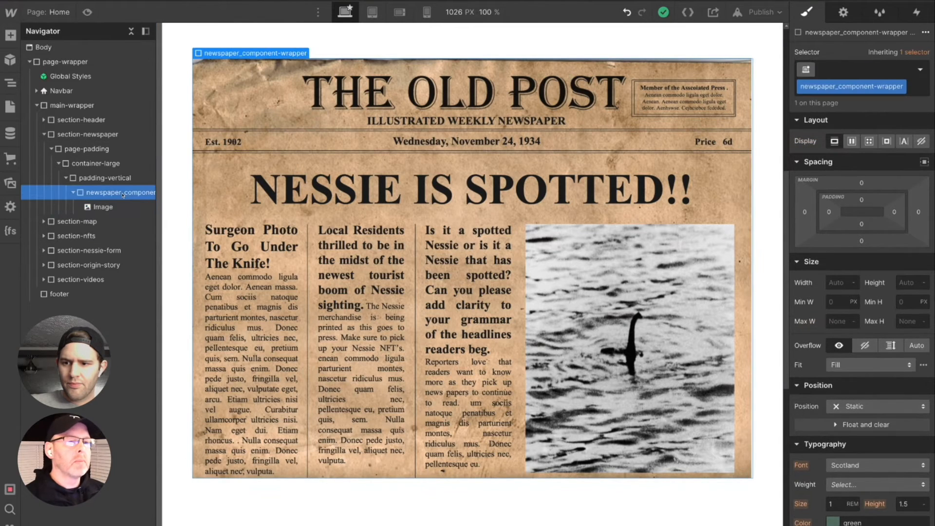
- Replace the container-large class on the container inside section-newspaper's page-padding with the existing container-medium class
left_click(121, 164)
left_click(869, 70)
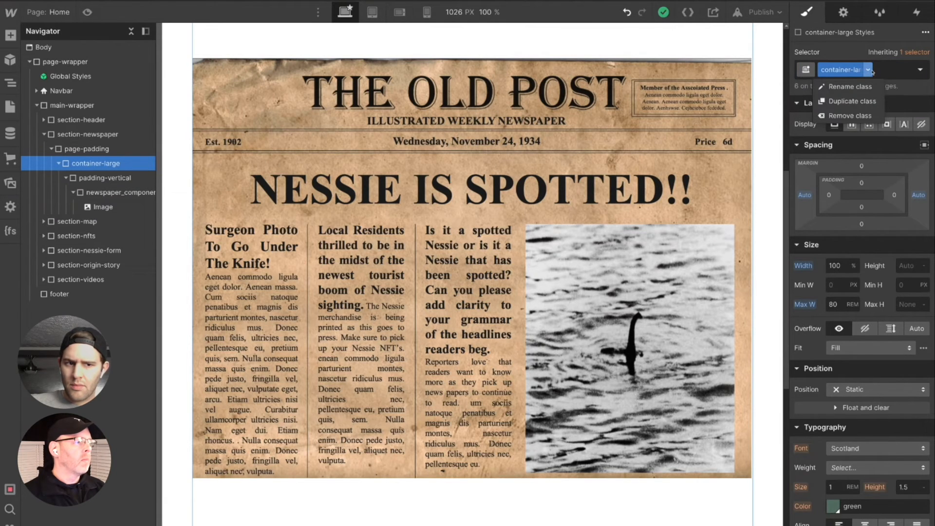
left_click(903, 71)
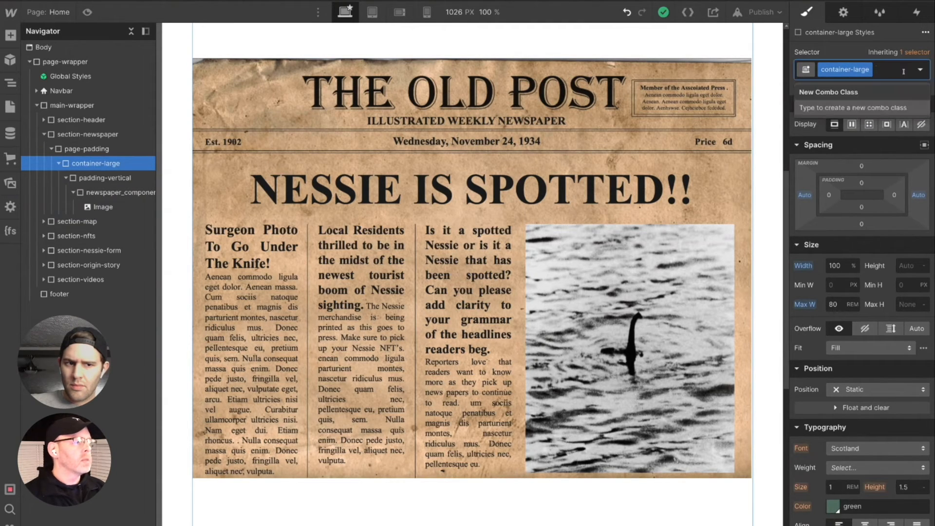
key("BackSpace")
type("cob")
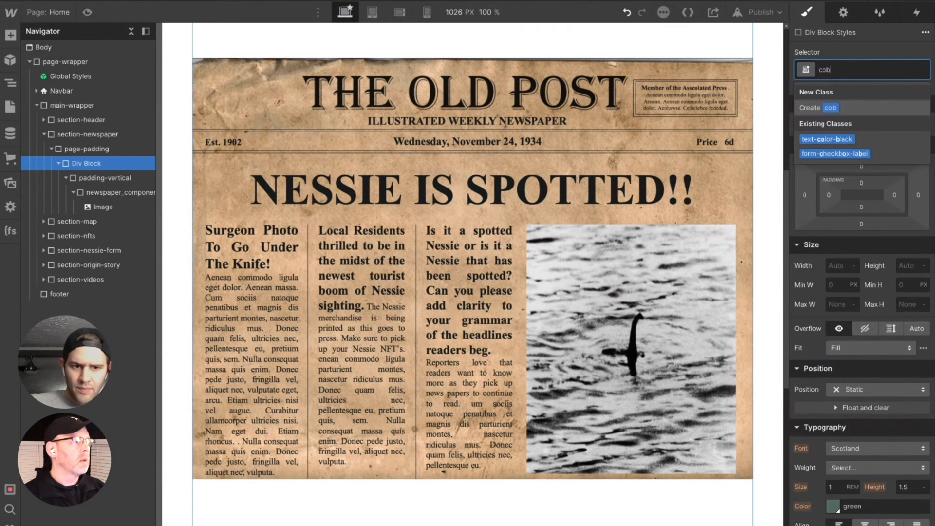
key("BackSpace")
type("nmed")
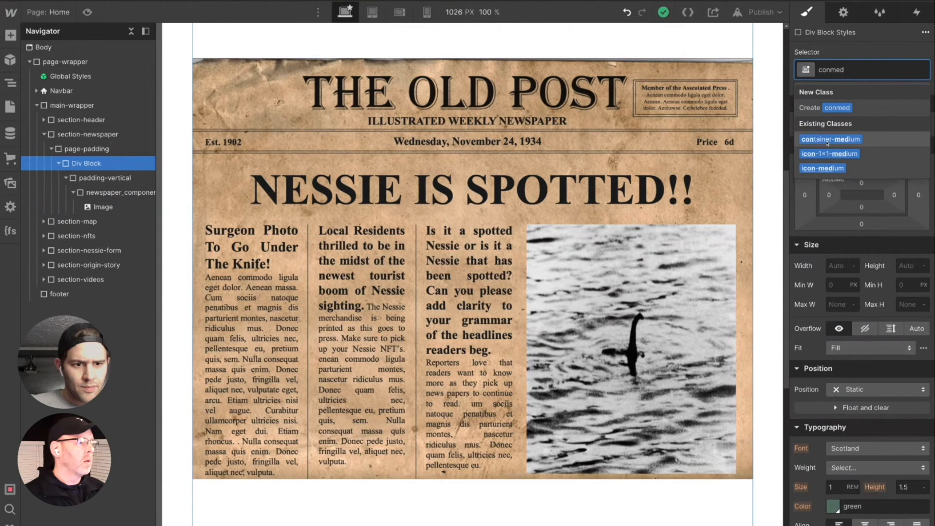
left_click(828, 139)
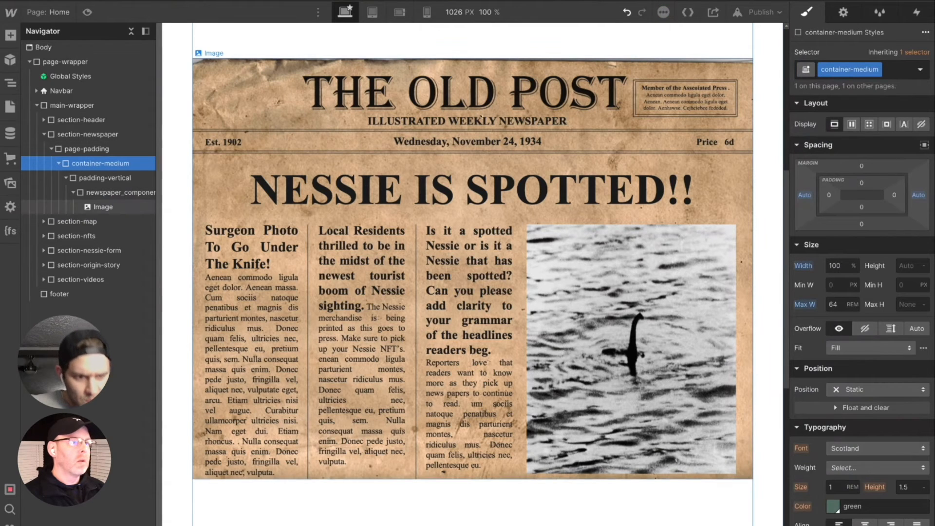
- Undo the container-medium assignment in section-newspaper, and apply the existing container-medium class to the same div block again
left_click(183, 192)
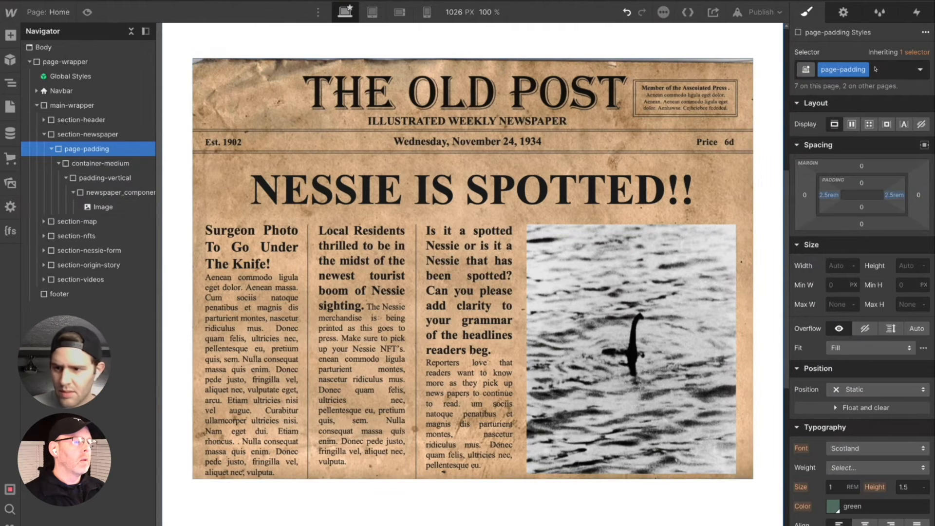
left_click(124, 163)
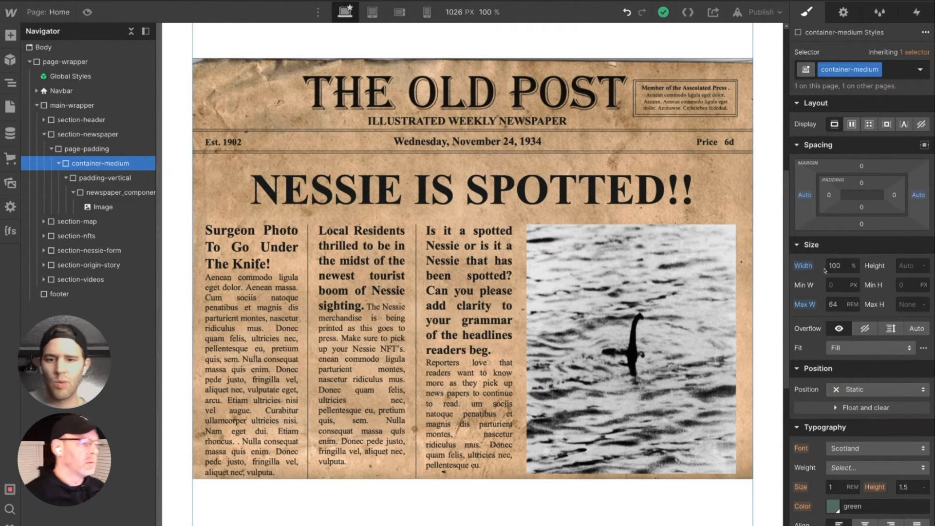
key("ctrl+z")
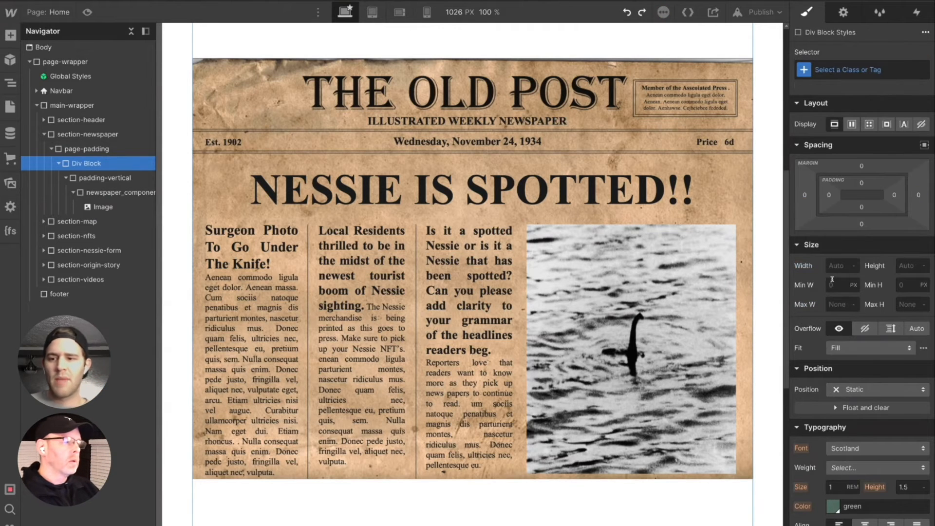
left_click(838, 67)
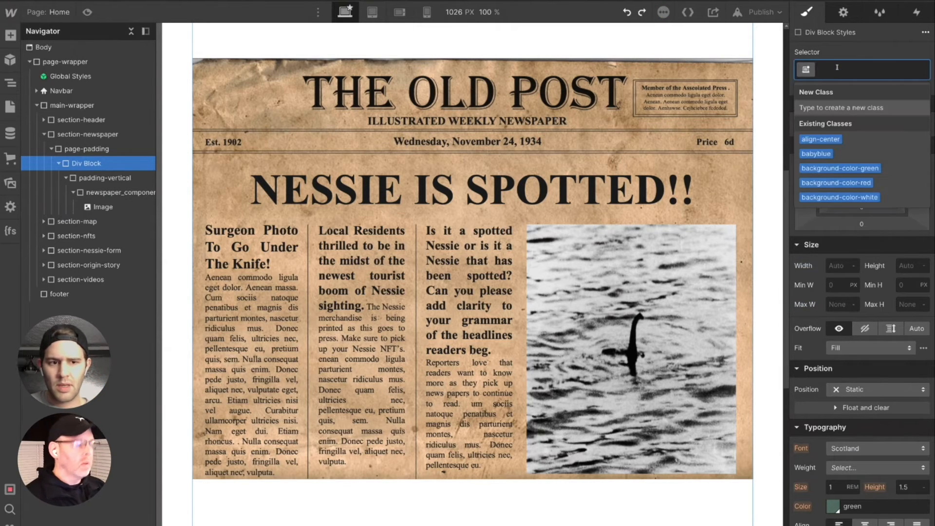
type("con")
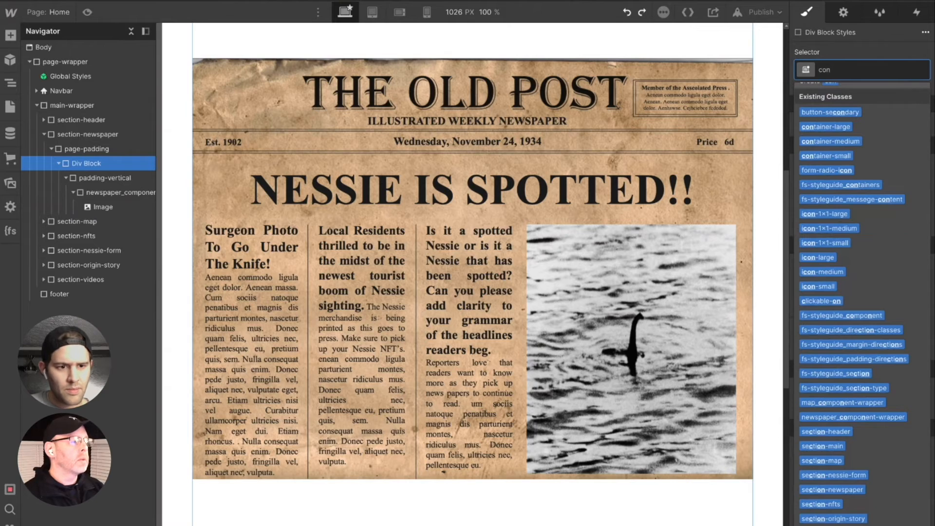
type("me")
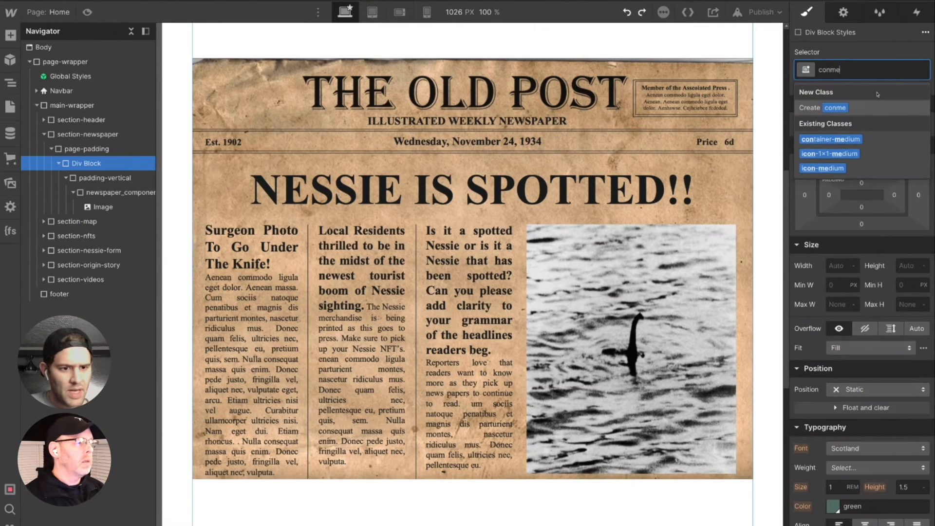
left_click(845, 140)
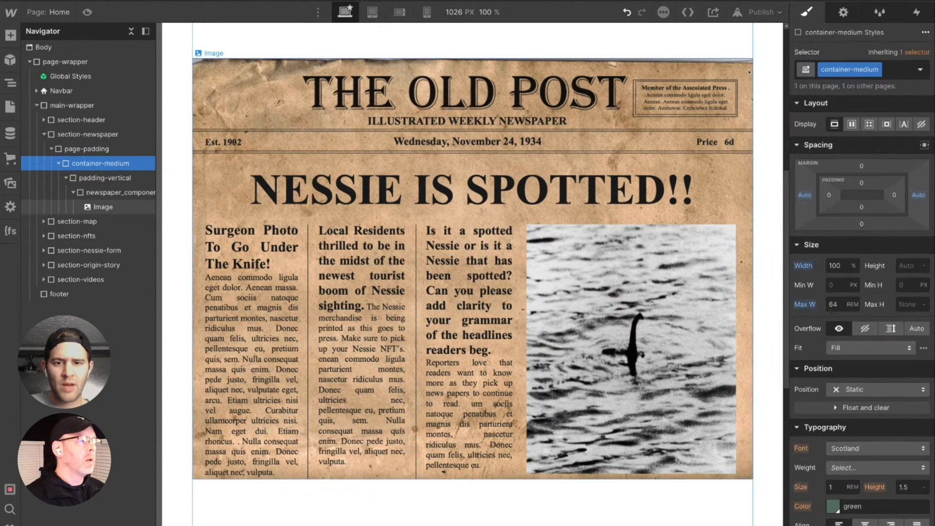
- Review the newspaper's width on a wider canvas and its spacing from the header and map sections
key("ctrl+minus")
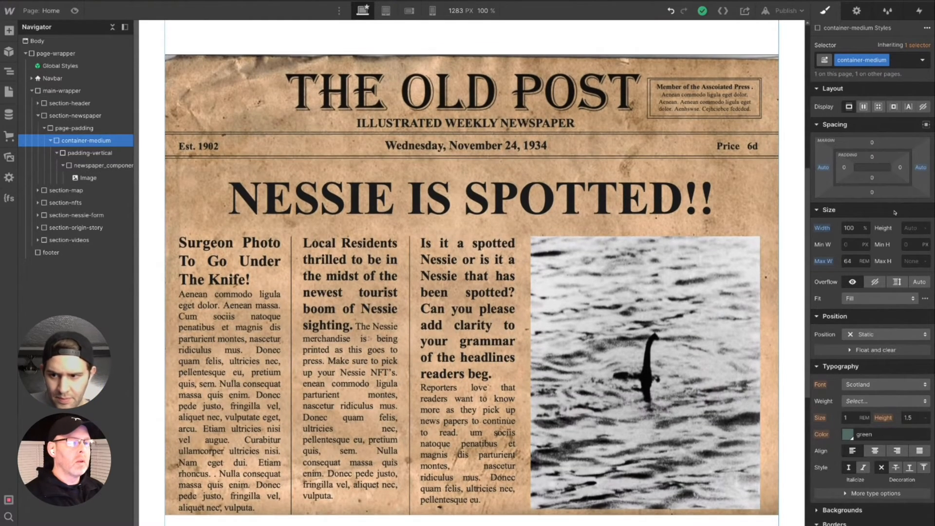
scroll(655, 190, "up", 7)
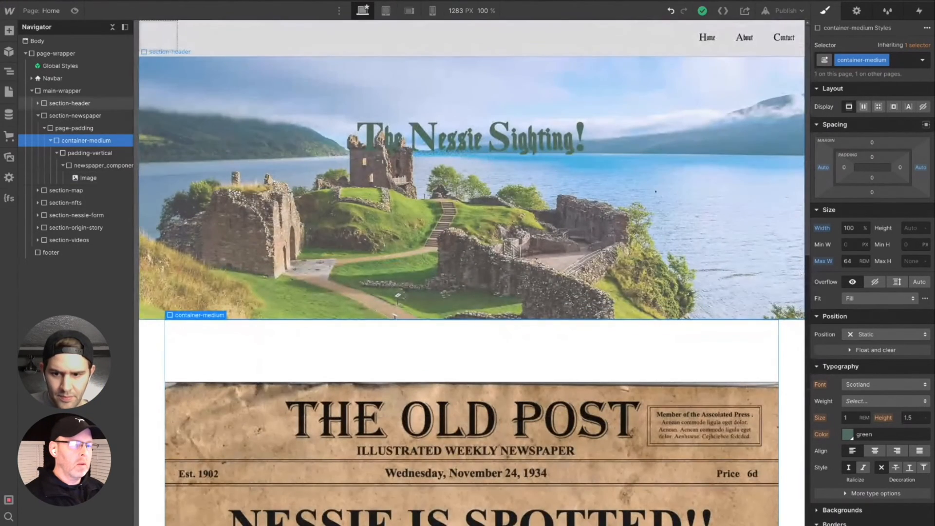
scroll(634, 296, "down", 5)
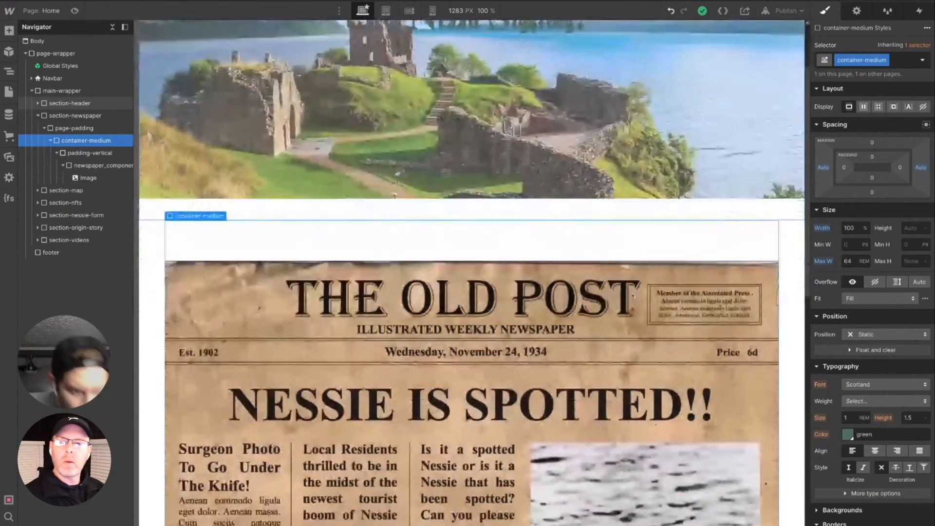
scroll(471, 273, "down", 6)
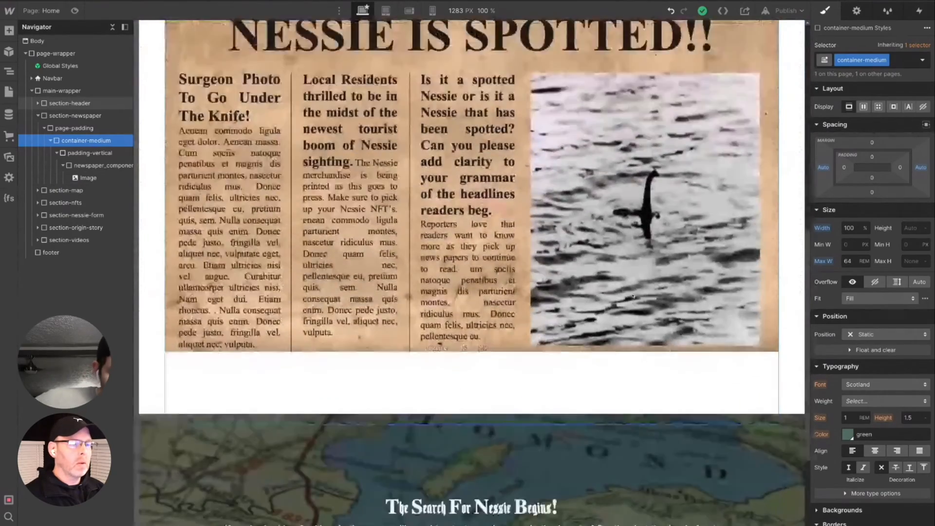
scroll(664, 251, "down", 2)
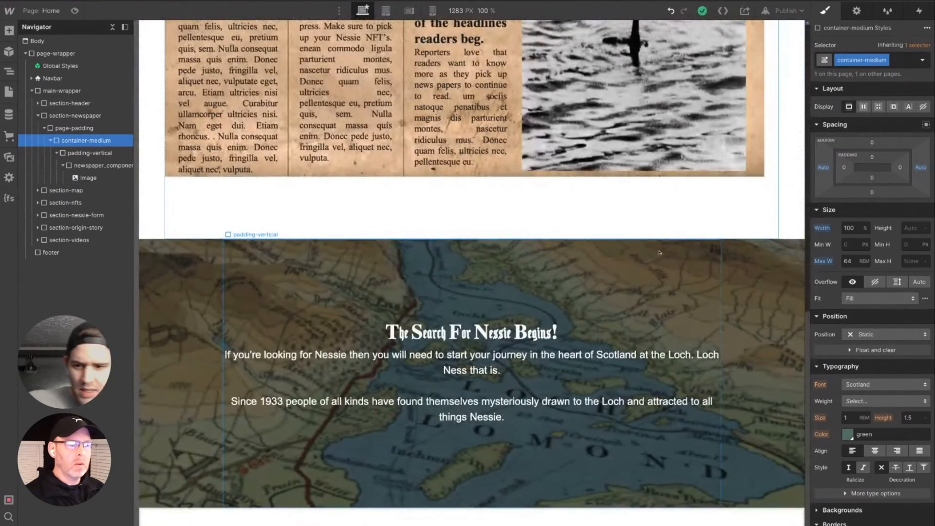
scroll(660, 252, "up", 3)
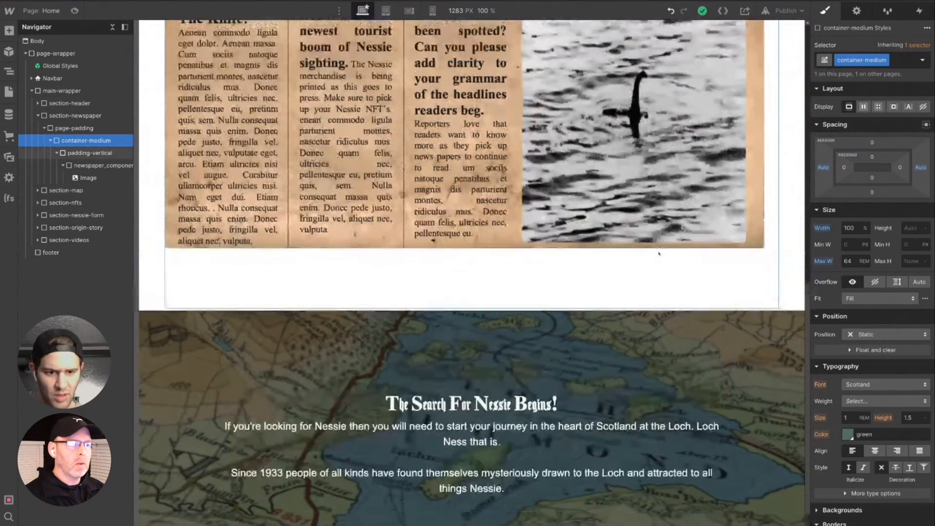
scroll(659, 253, "up", 5)
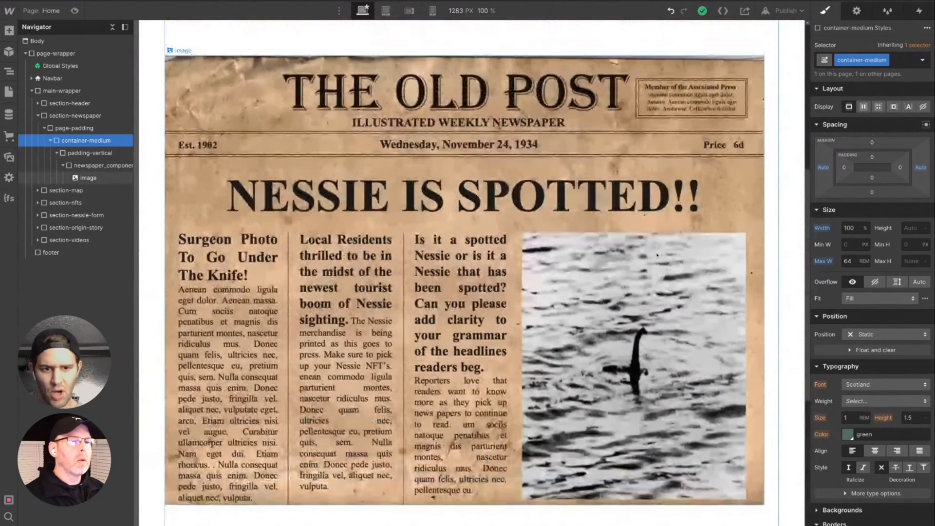
scroll(656, 257, "up", 3)
scroll(655, 259, "down", 8)
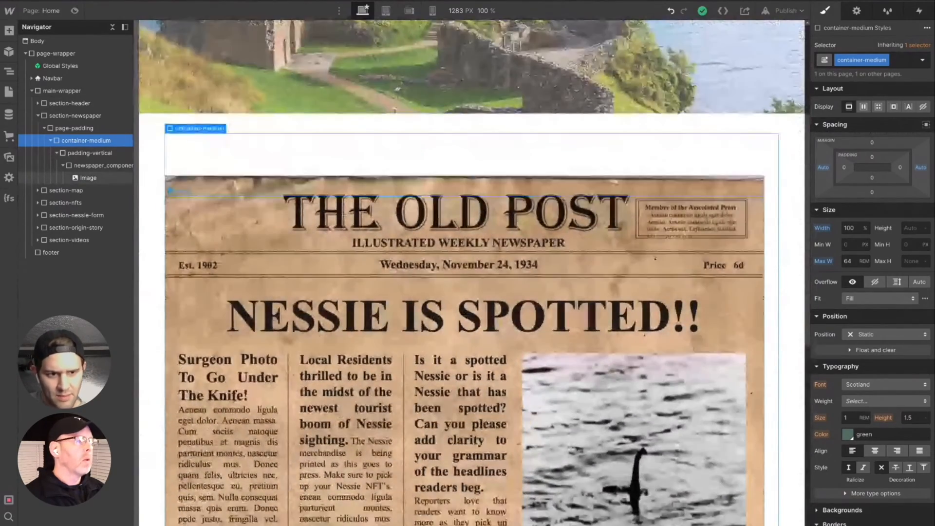
left_click(904, 62)
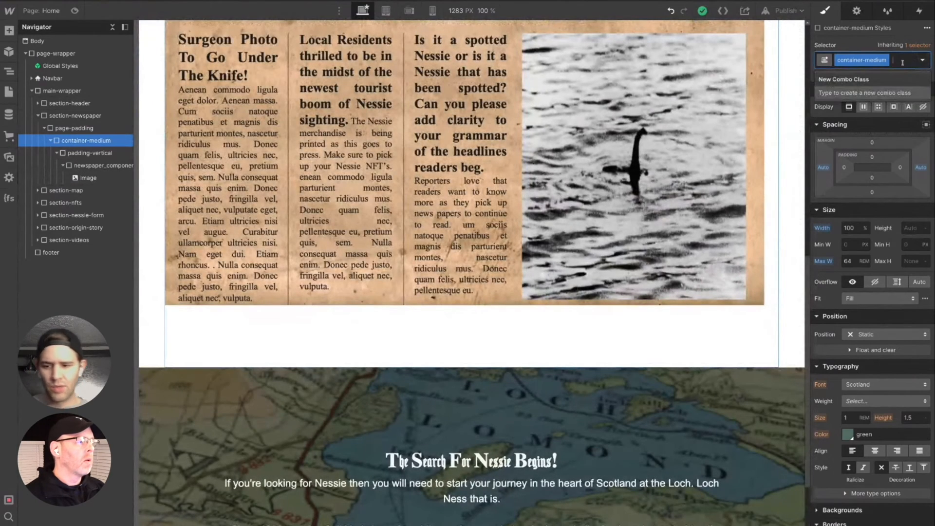
scroll(656, 251, "down", 3)
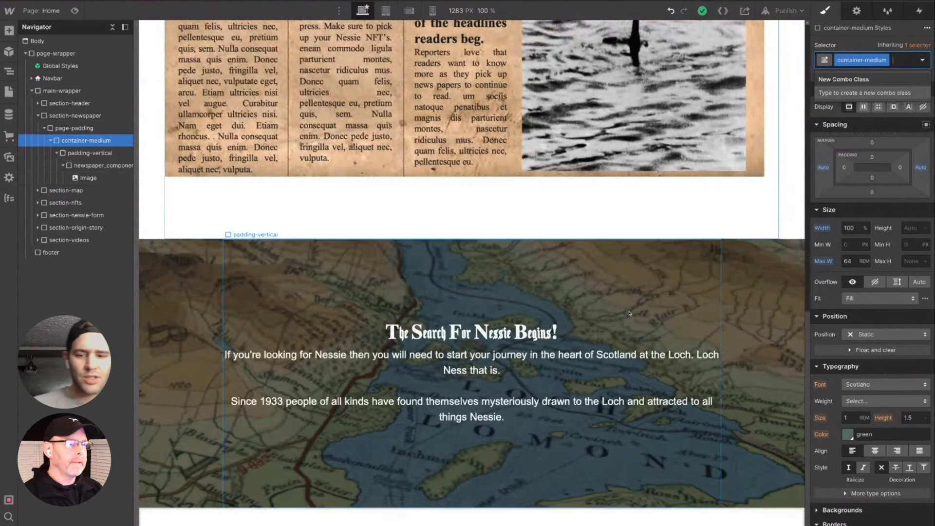
scroll(629, 313, "up", 5)
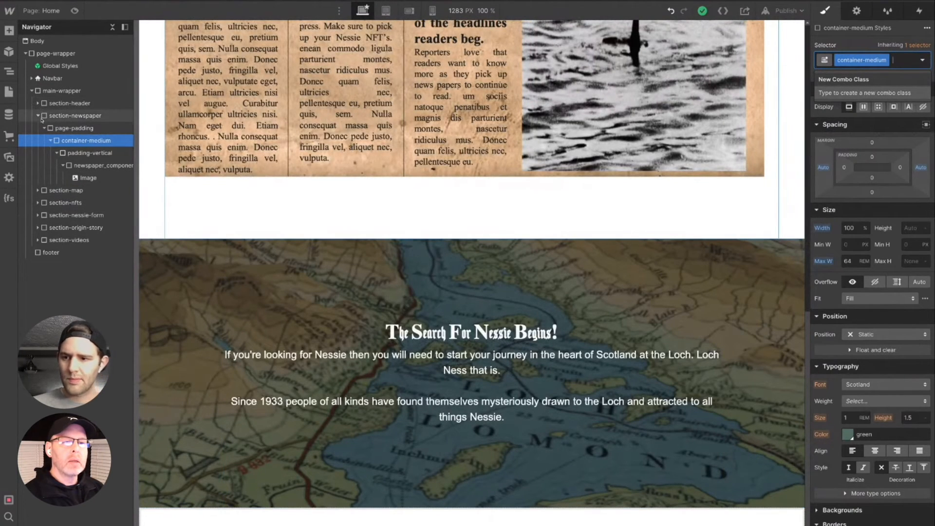
- Add a div block inside the container-large of section-nfts
left_click(38, 116)
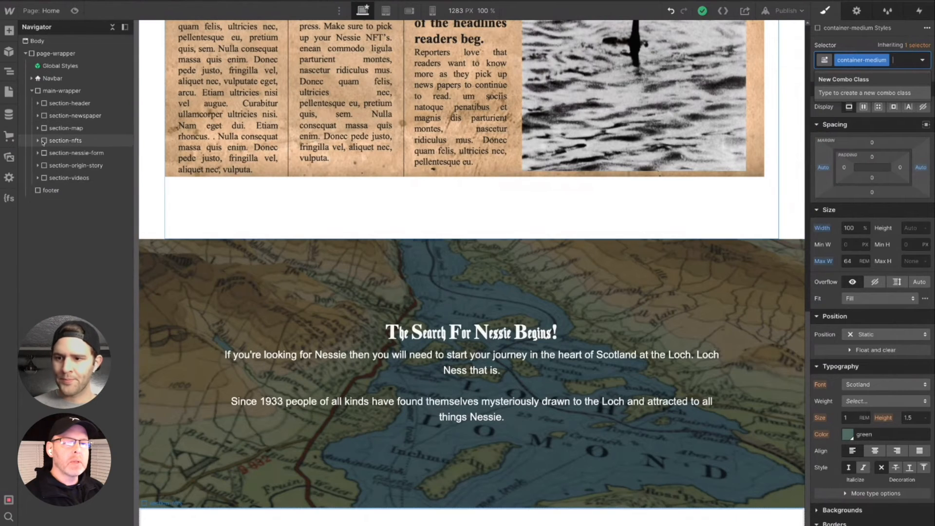
left_click(38, 141)
left_click(59, 141)
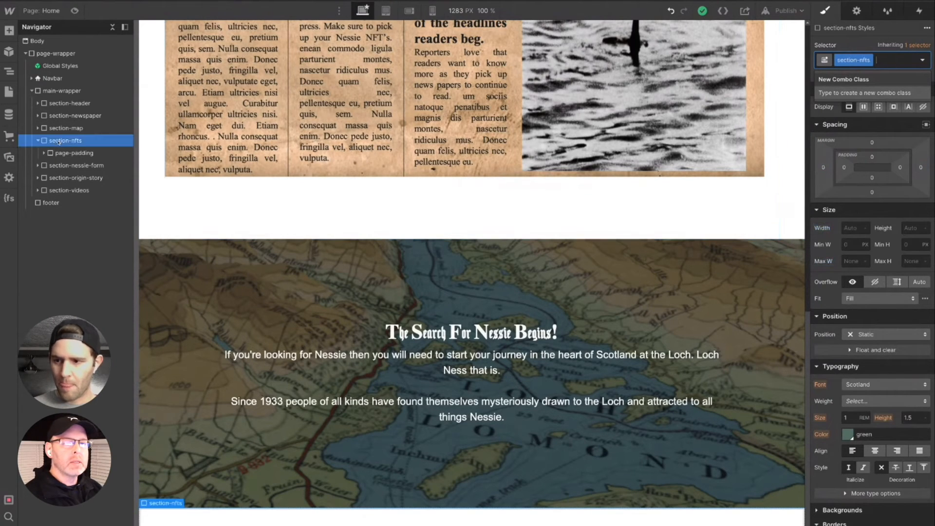
left_click(44, 153)
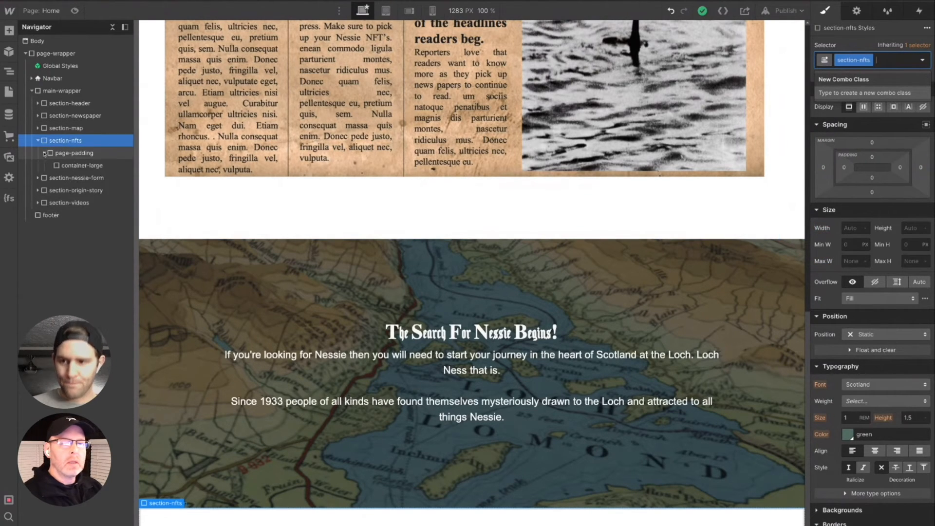
left_click(102, 167)
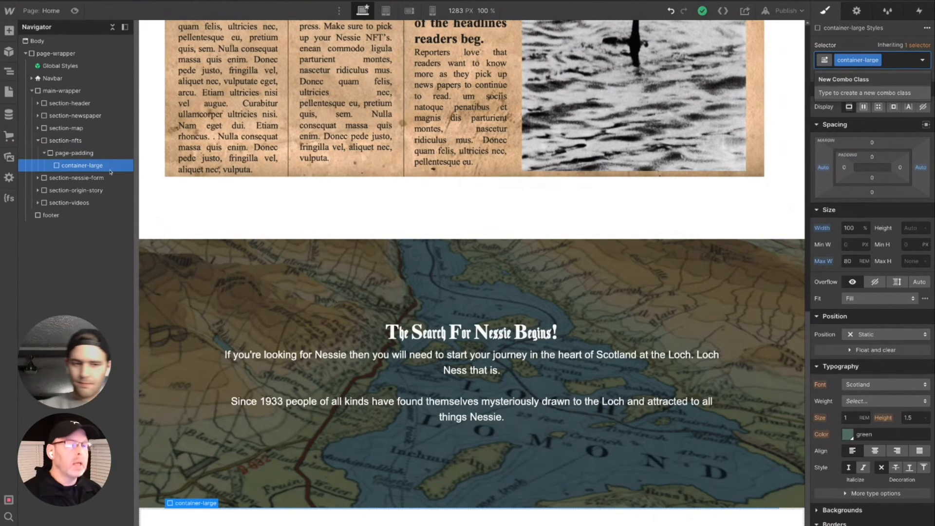
key("ctrl+k")
type("div")
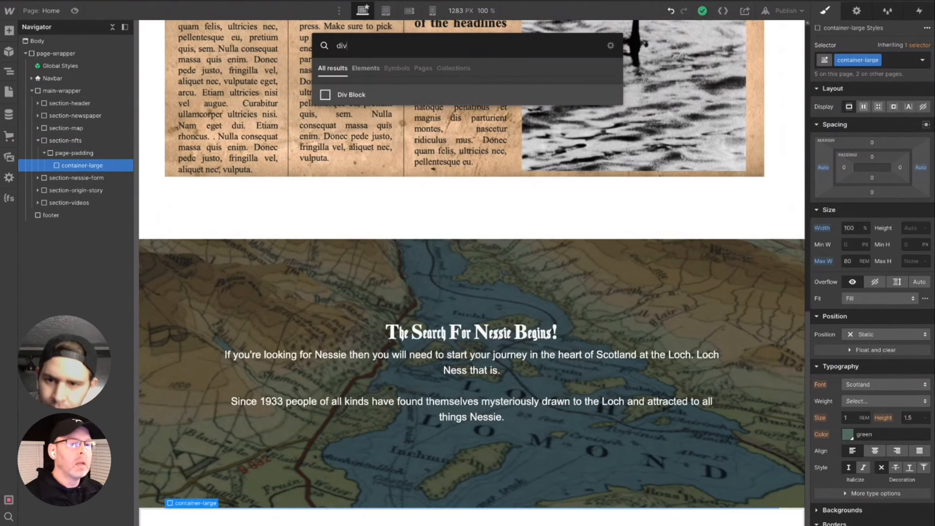
key("Return")
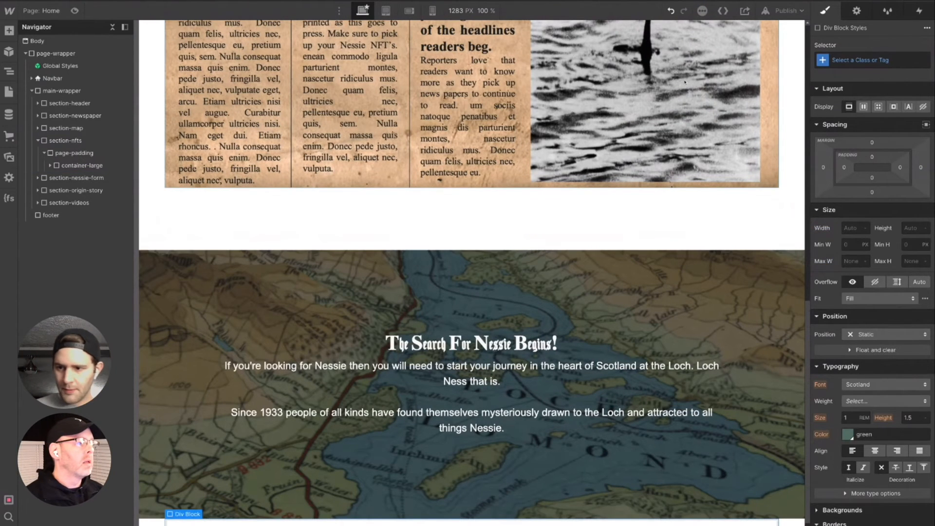
- Apply the existing padding-vertical class with the padding-large combo class to the new div block in section-nfts
left_click(890, 57)
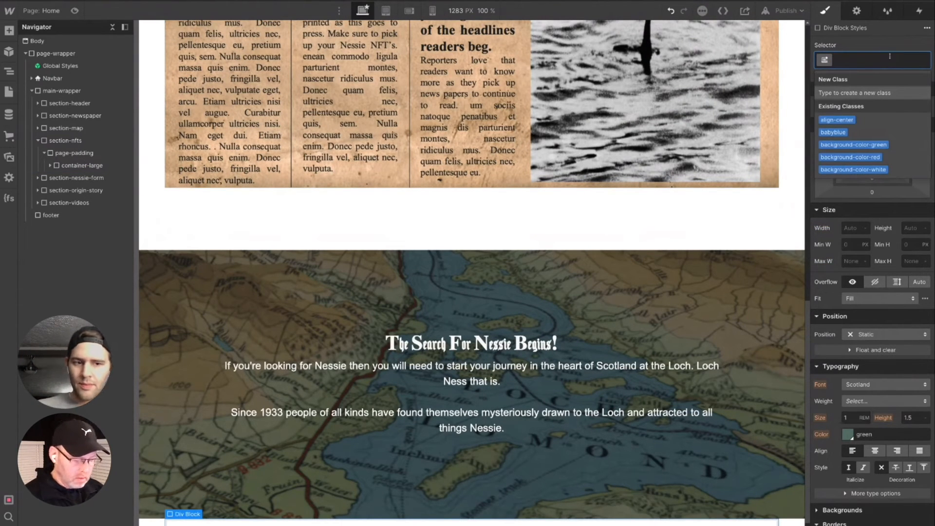
type("pad")
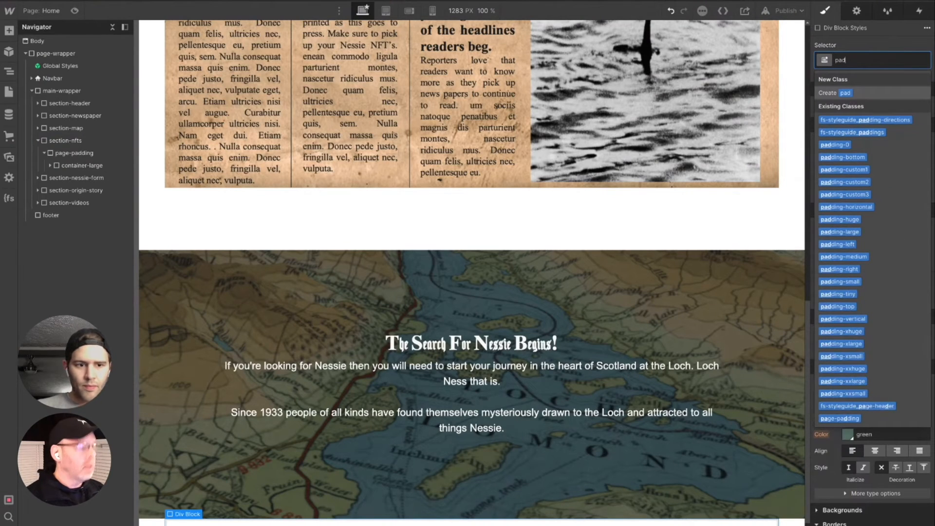
type("ve")
key("Down")
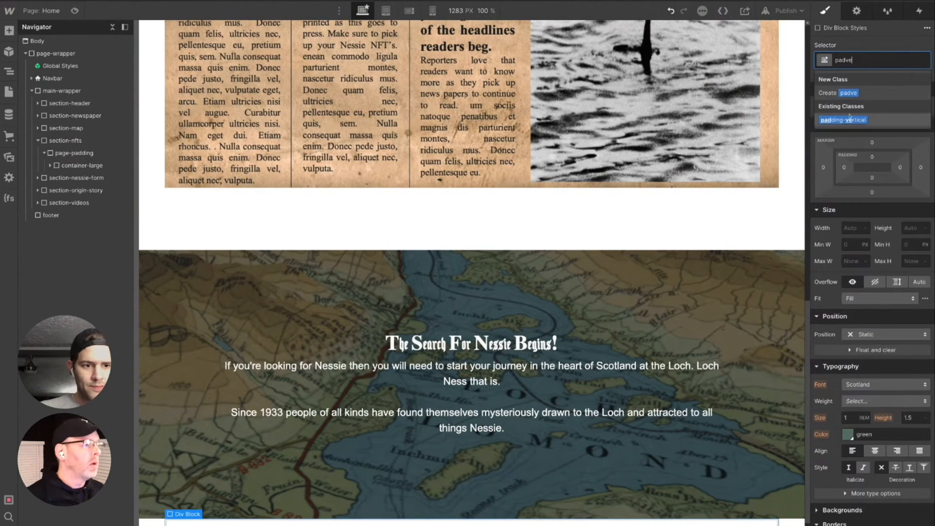
key("Return")
left_click(893, 63)
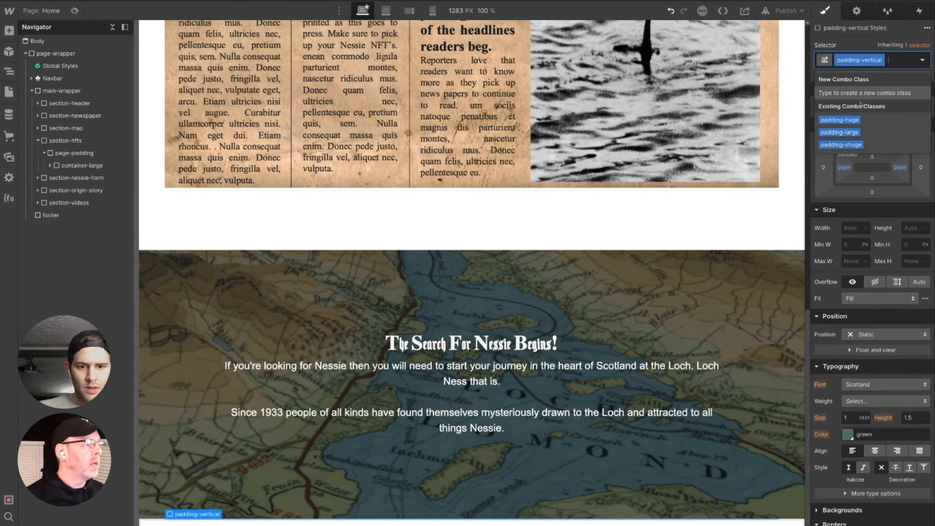
left_click(851, 133)
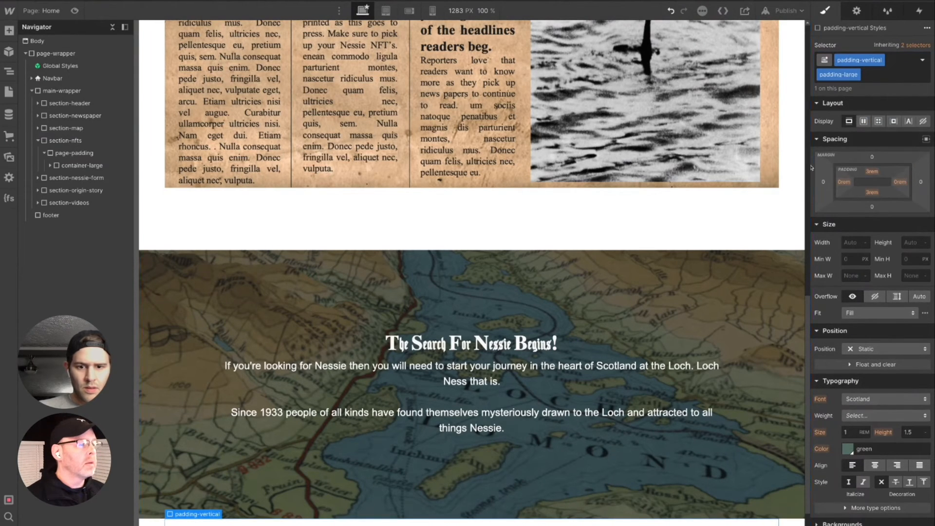
scroll(774, 190, "down", 2)
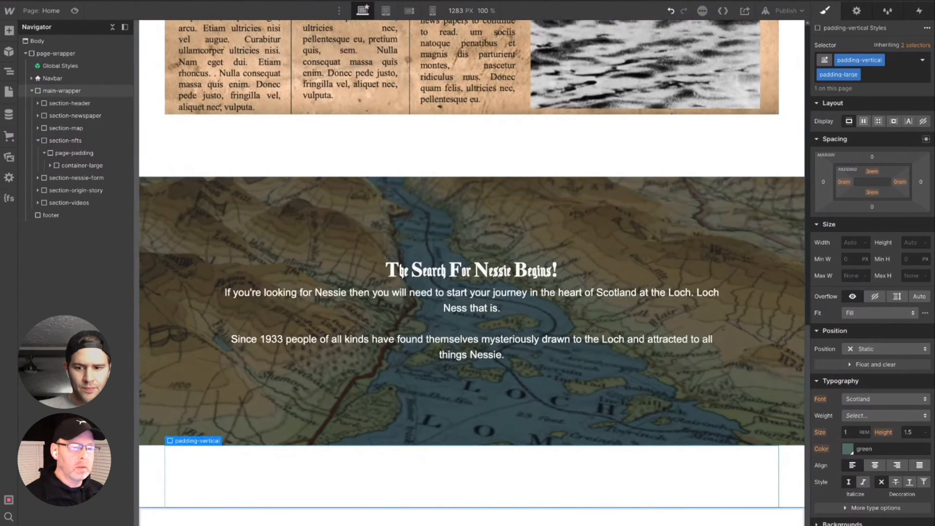
- Check which padding classes the padding-vertical block in section-newspaper uses
left_click(196, 154)
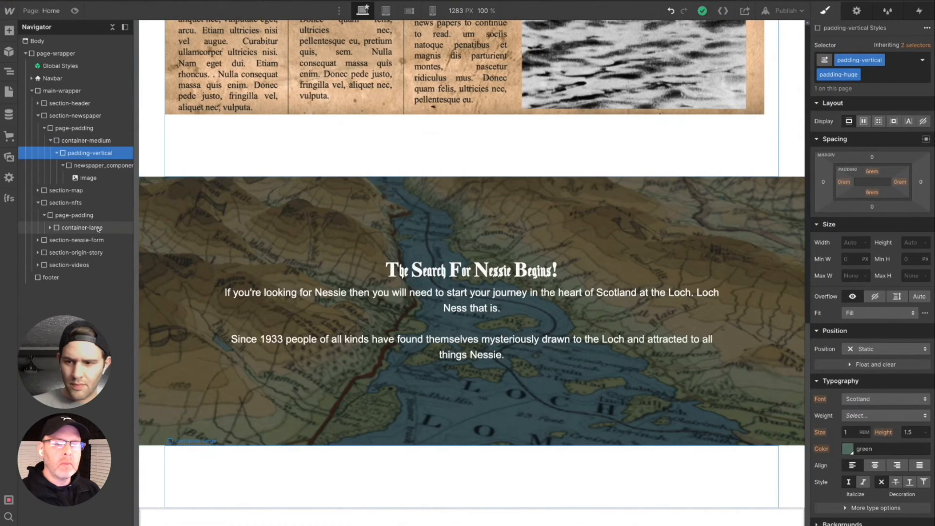
left_click(65, 203)
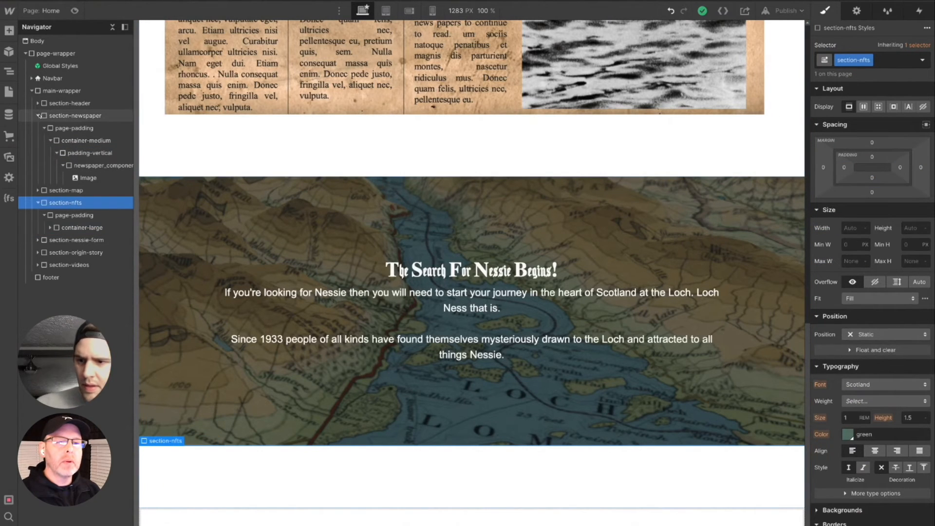
left_click(39, 116)
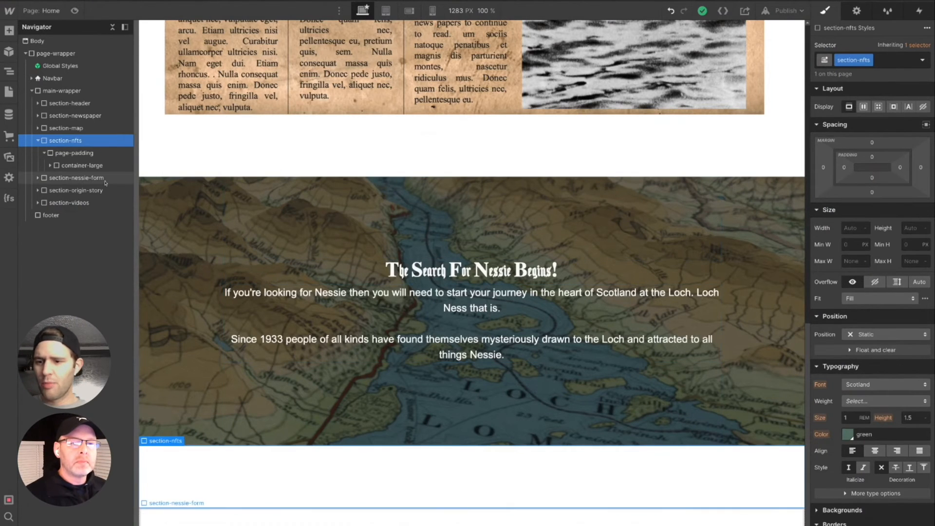
- Add a div block inside the padding-vertical block of section-nfts
left_click(50, 166)
left_click(73, 180)
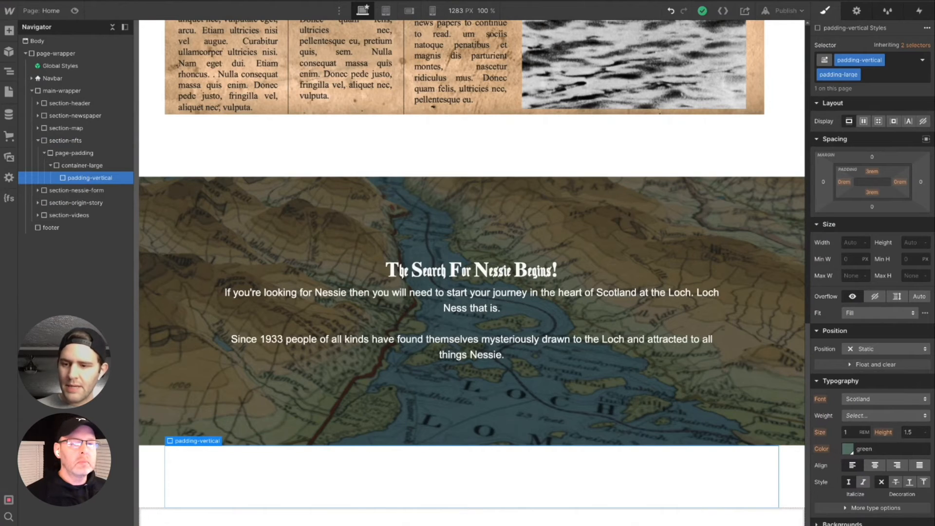
key("ctrl+e")
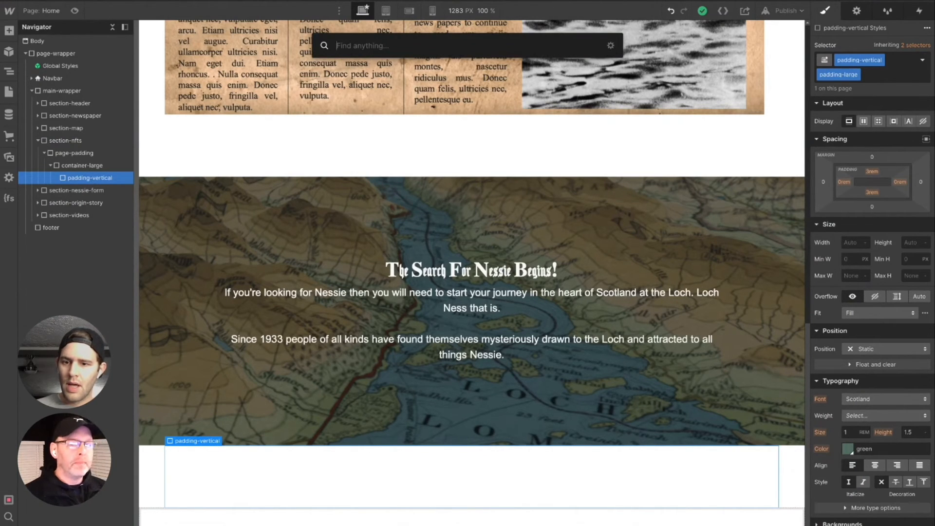
type("div")
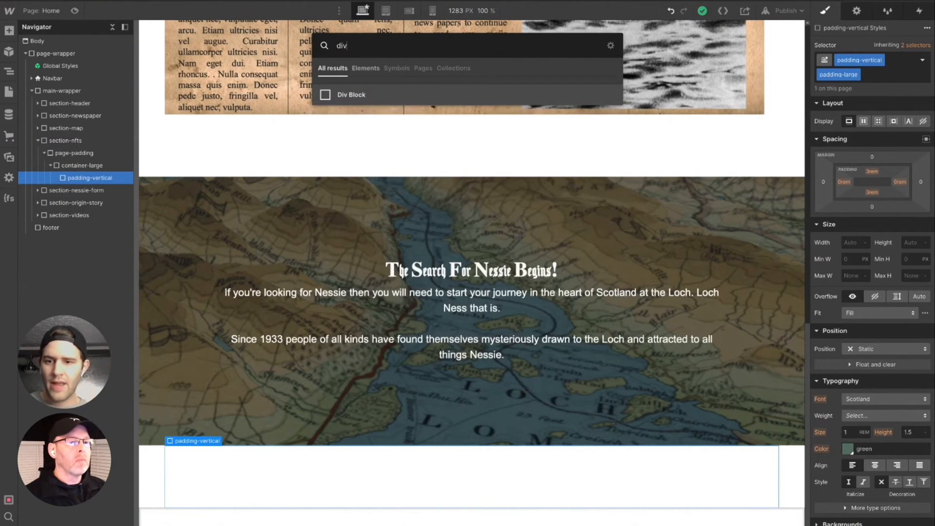
key("Return")
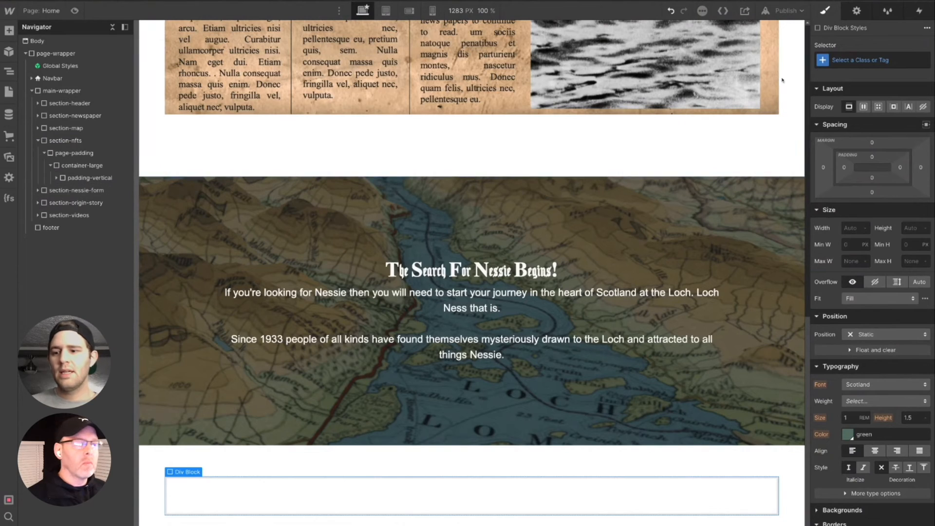
- Create the class nft_component on the new div block inside padding-vertical
left_click(867, 60)
type("nft")
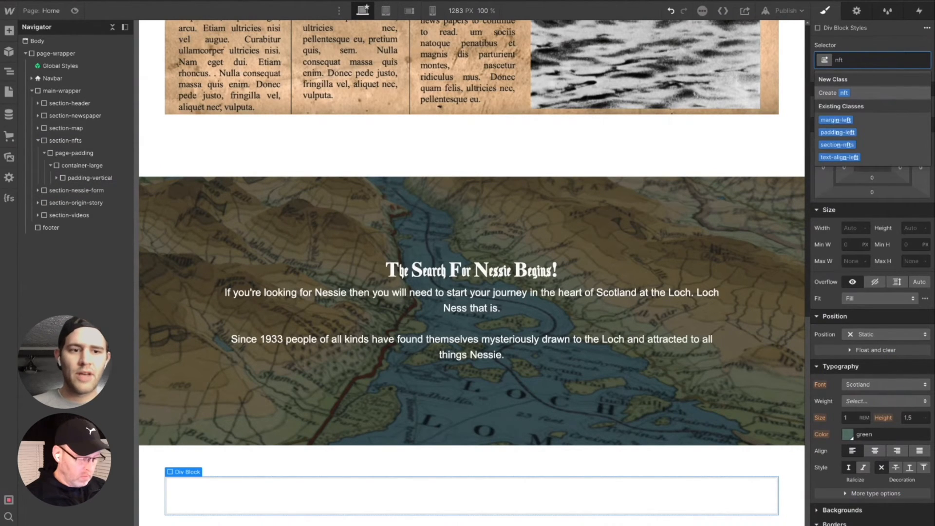
type("_compoen")
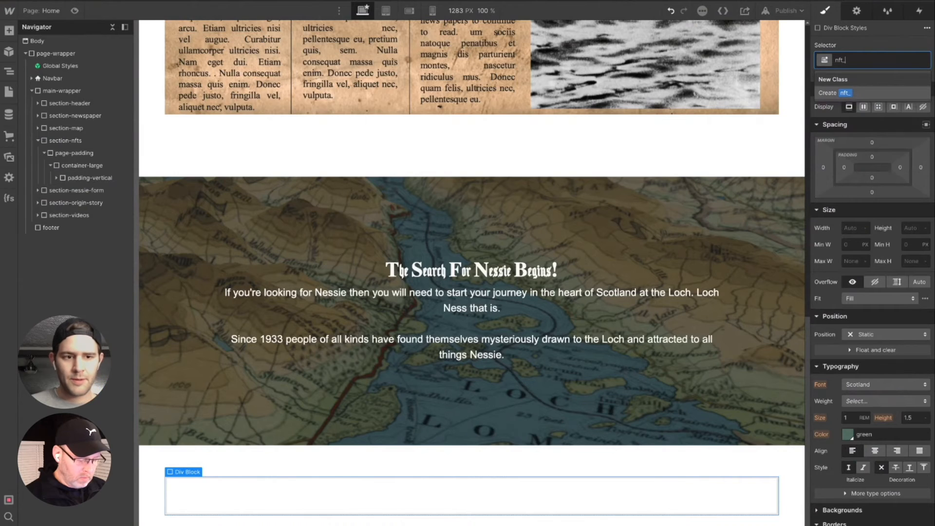
key("BackSpace")
key("BackSpace")
type("nent")
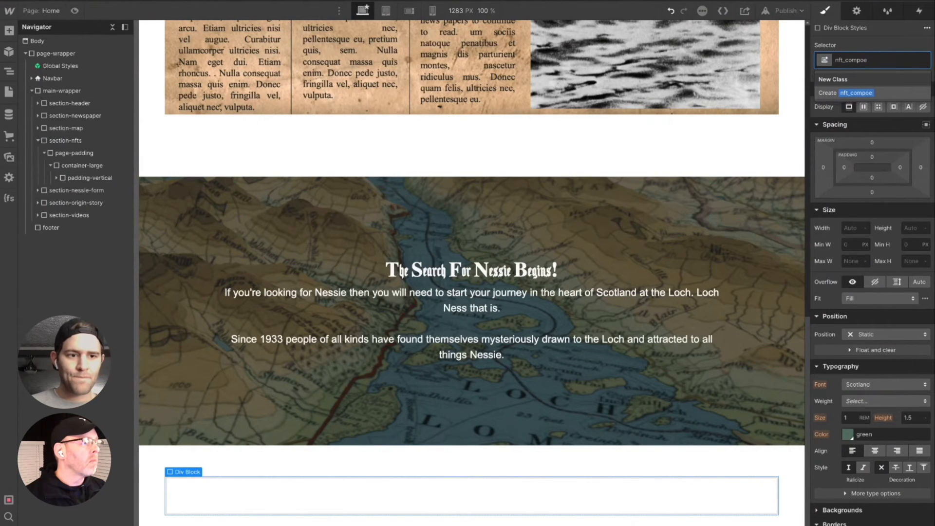
key("Return")
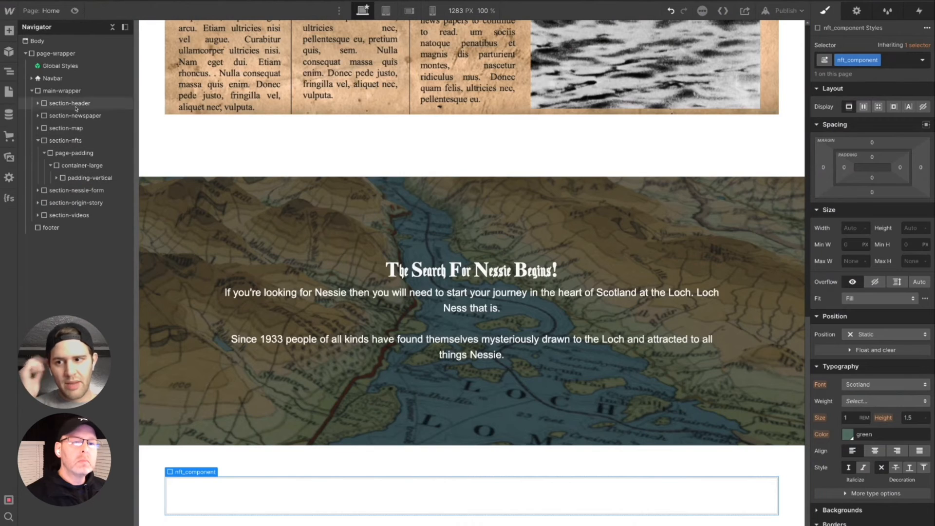
- Insert a Collection List into the nft_component block and set its source to the Nessie NFTs collection
left_click(8, 31)
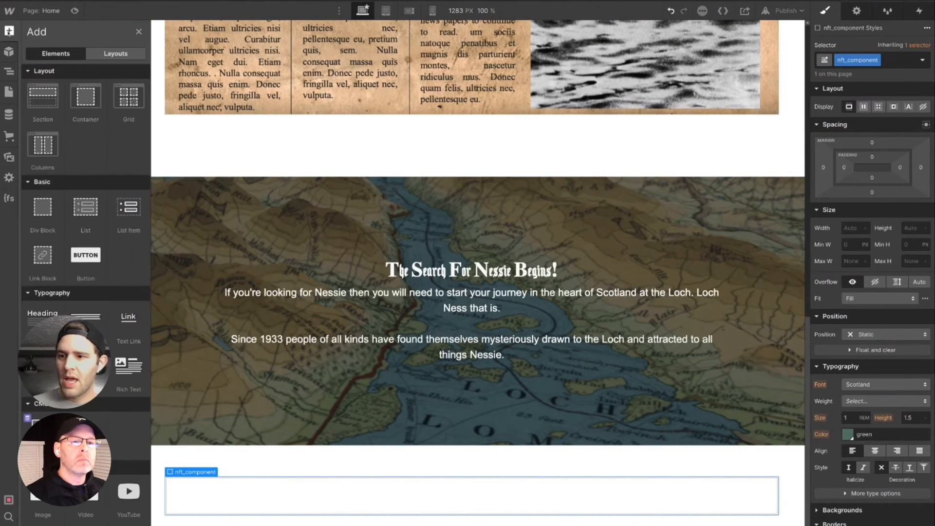
scroll(57, 314, "down", 3)
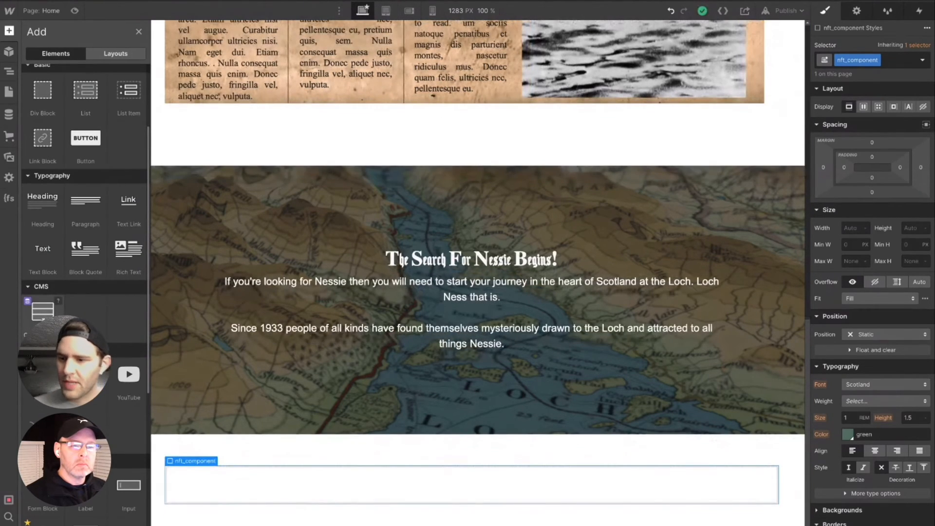
left_click_drag(43, 312, 478, 482)
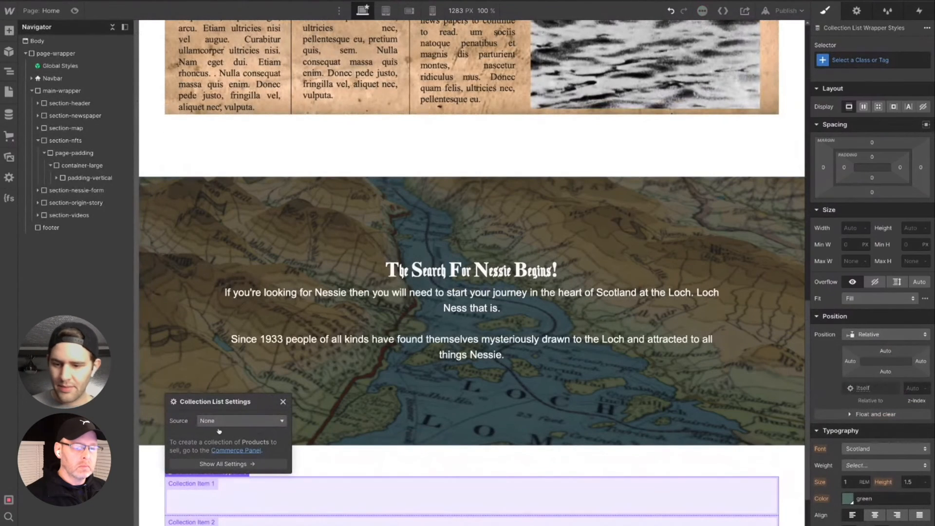
scroll(478, 469, "down", 3)
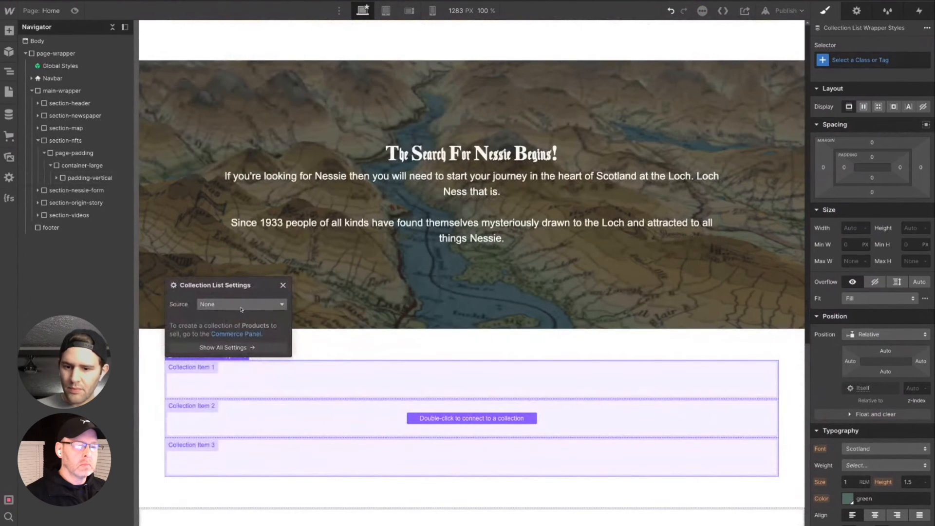
left_click(243, 308)
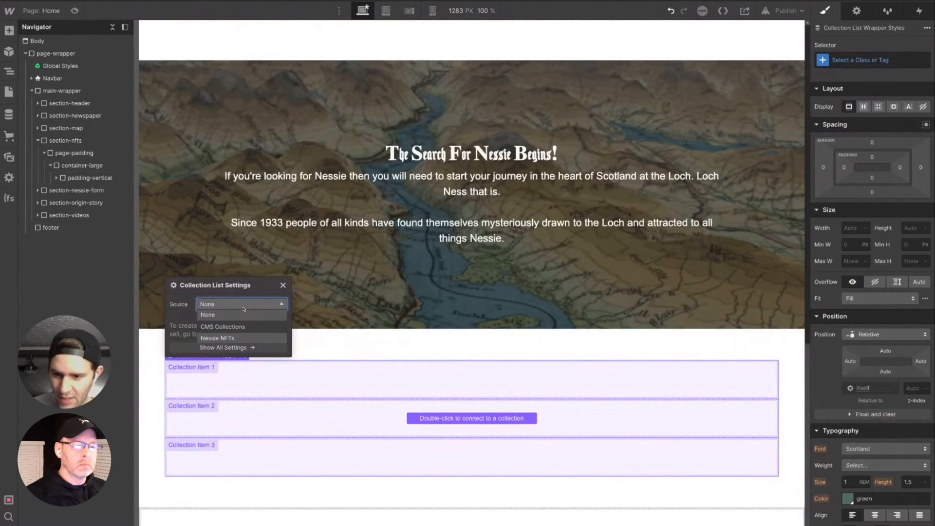
left_click(230, 340)
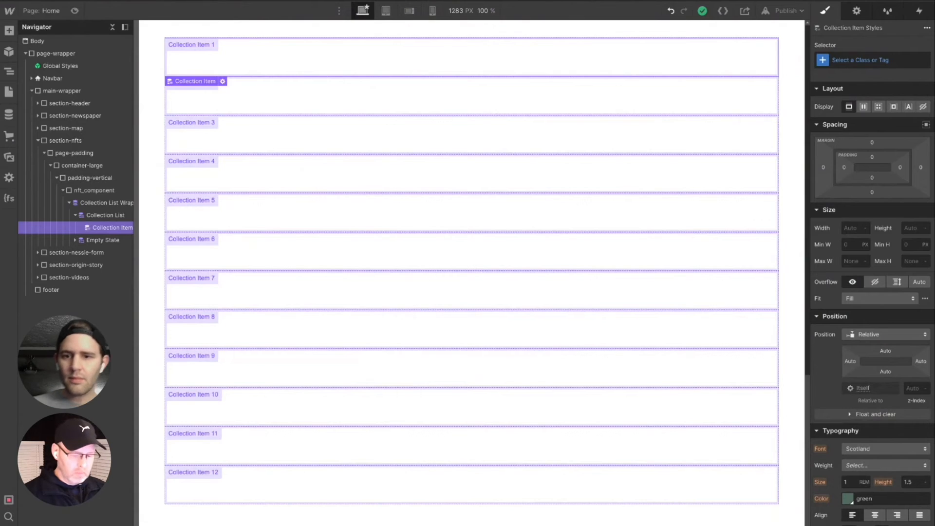
- Add an Image element inside the collection item of the Nessie NFTs list
key("ctrl+e")
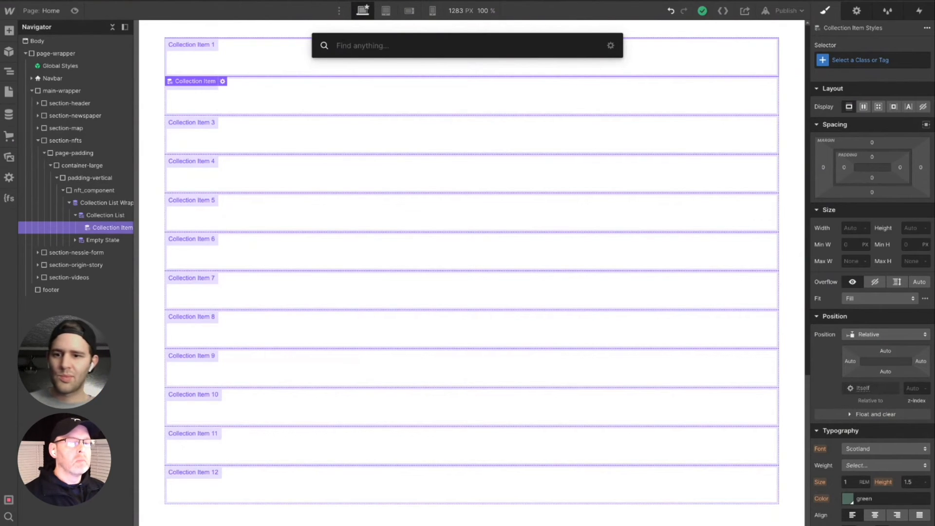
type("image")
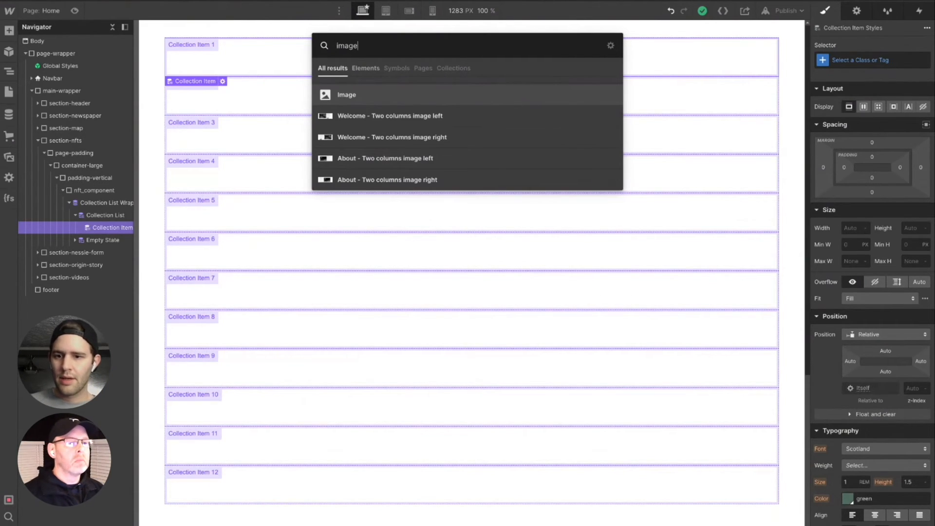
left_click(338, 95)
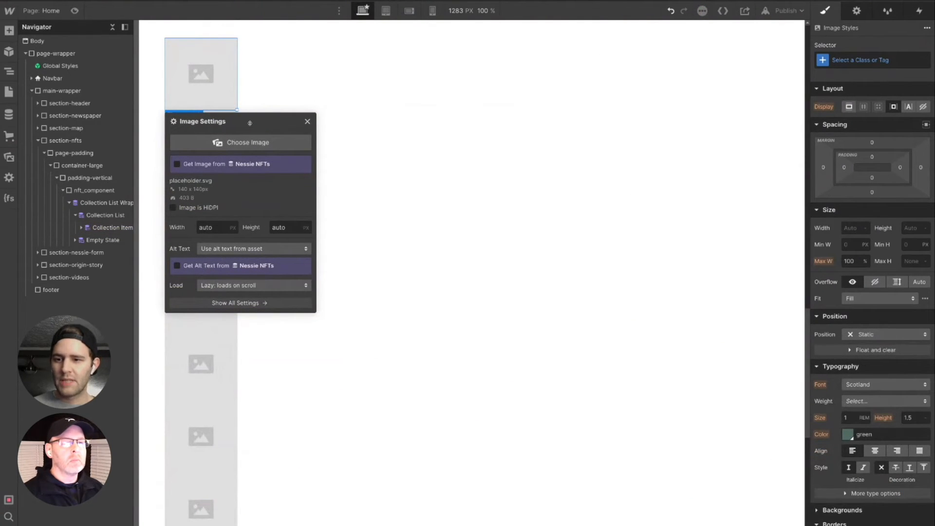
- Bind the Image element's source to the NFT Image field of the Nessie NFTs collection
mouse_move(253, 122)
left_mouse_down()
mouse_move(466, 140)
mouse_move(455, 114)
mouse_move(596, 77)
left_mouse_up()
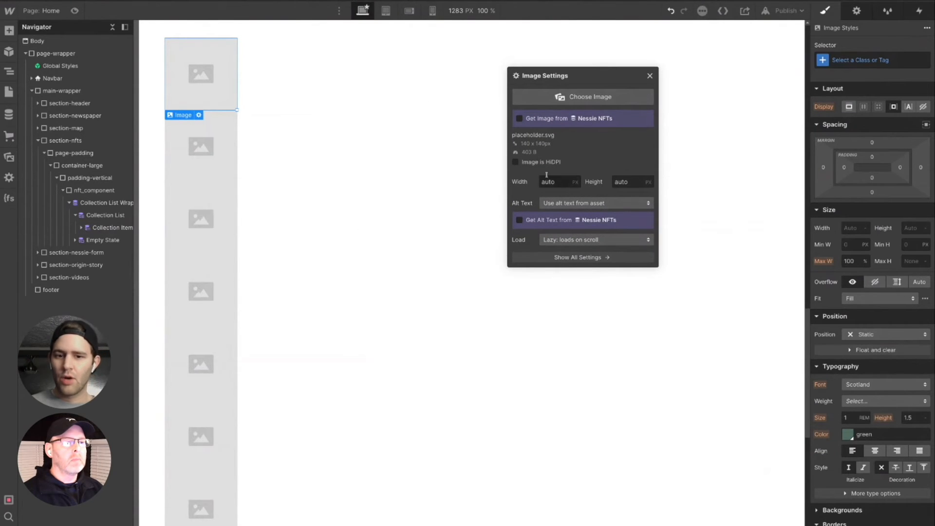
left_click(578, 119)
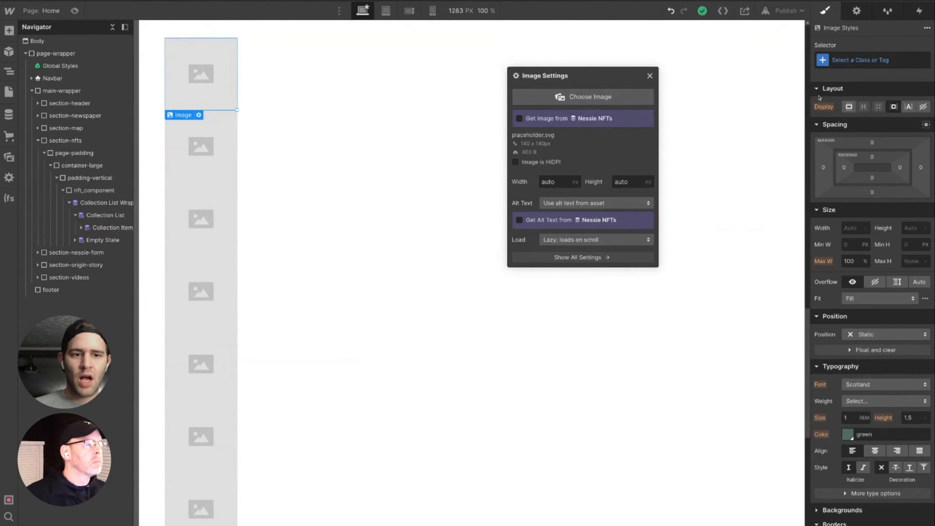
left_click(857, 11)
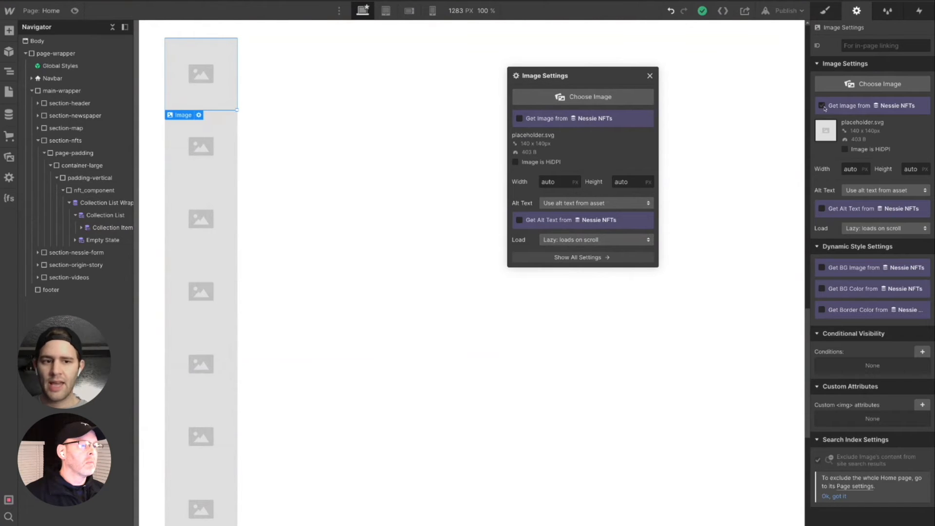
left_click(531, 120)
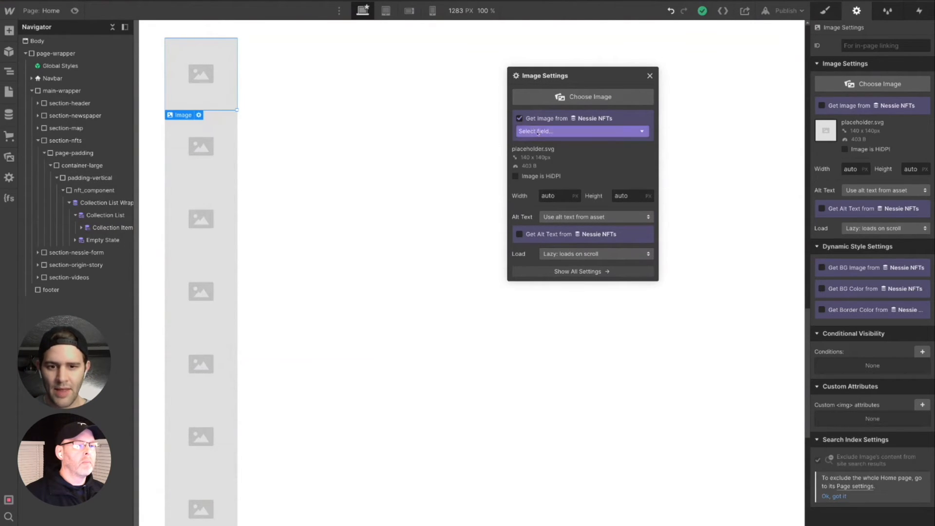
left_click(543, 132)
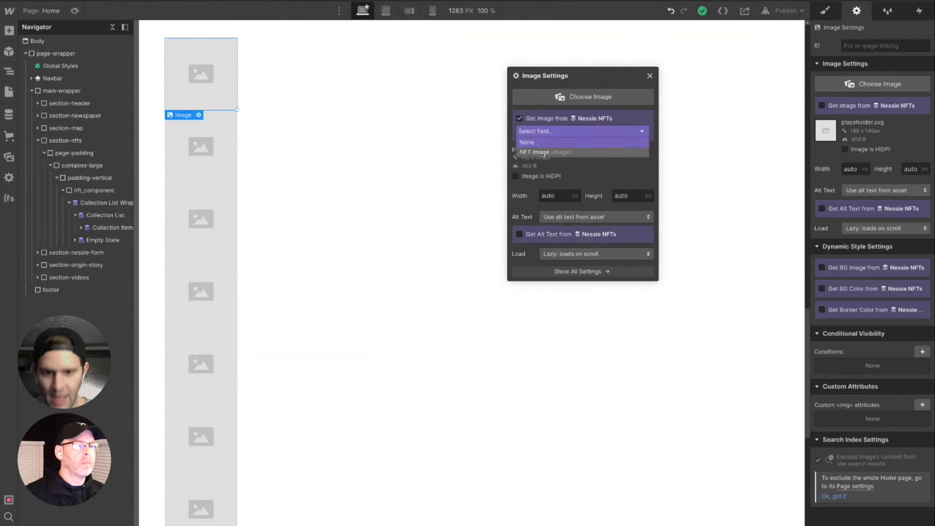
left_click(543, 154)
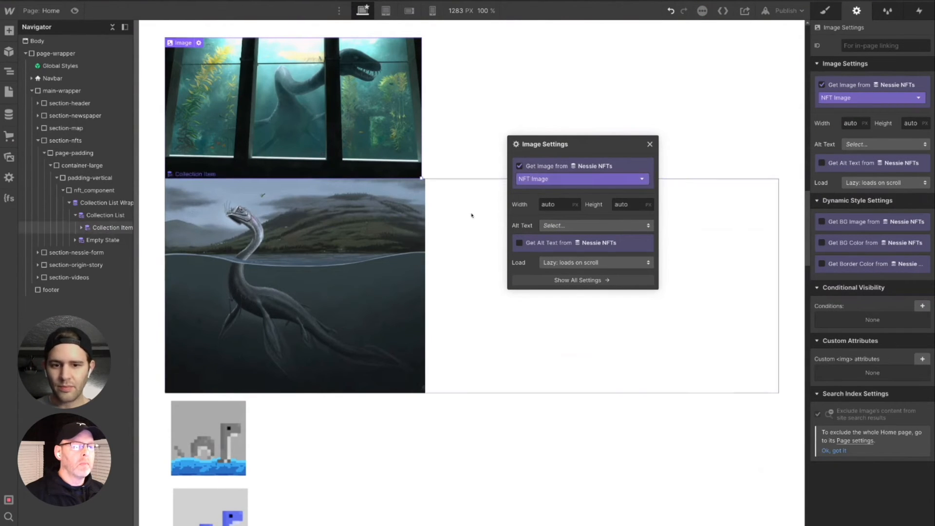
- Set the height of the collection item's image to 10 px
scroll(493, 268, "down", 3)
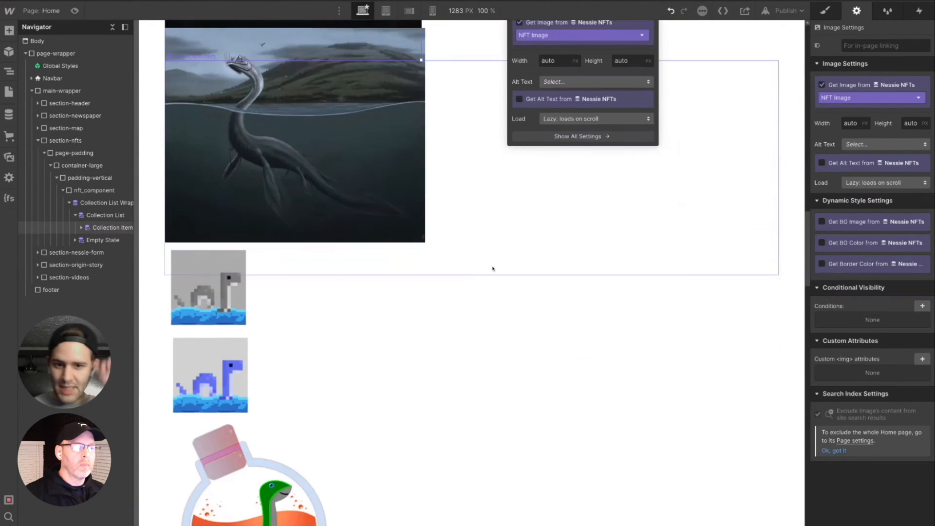
scroll(493, 268, "down", 8)
scroll(492, 278, "up", 5)
scroll(492, 278, "up", 4)
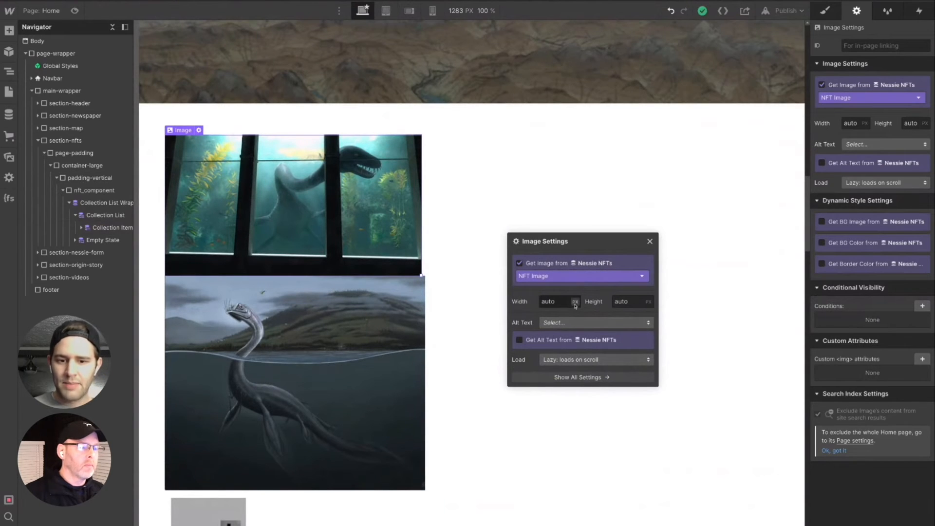
left_click(565, 303)
double_click(565, 303)
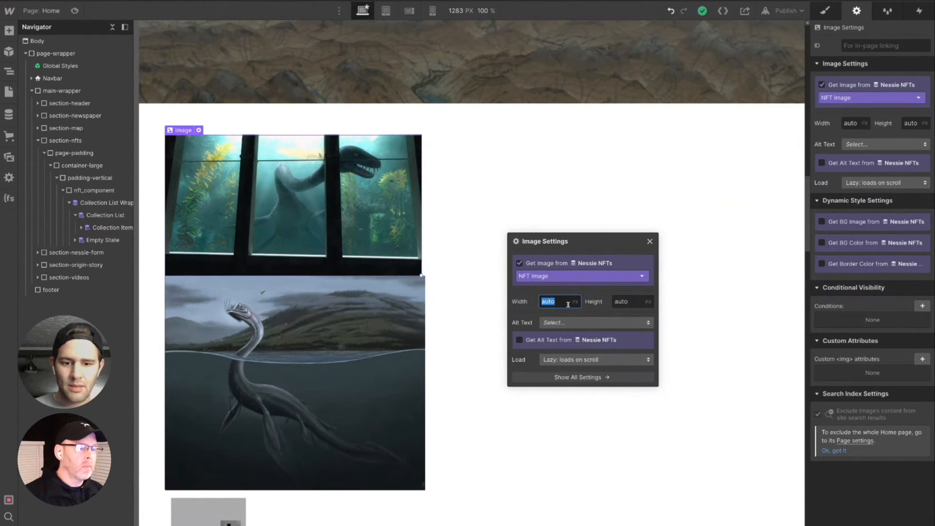
key("Tab")
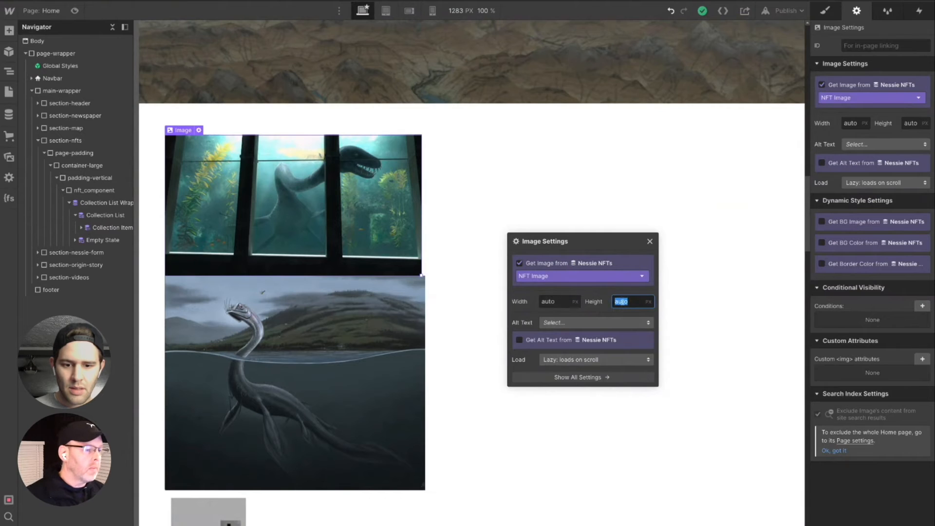
type("10rem")
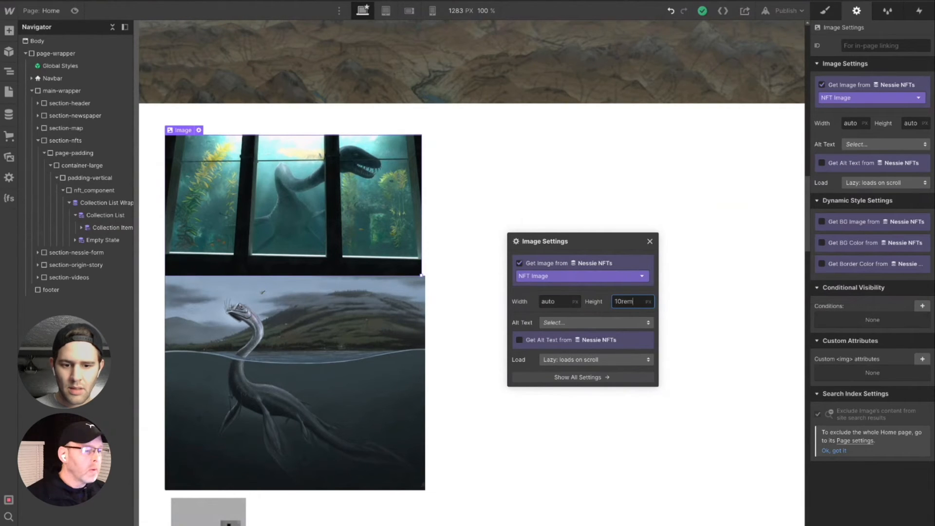
key("BackSpace")
key("BackSpace")
key("BackSpace")
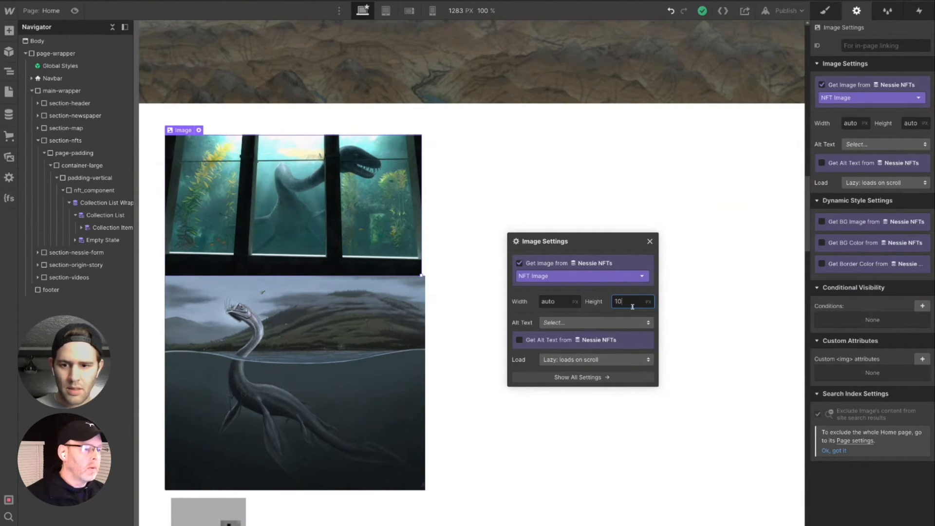
type("rem")
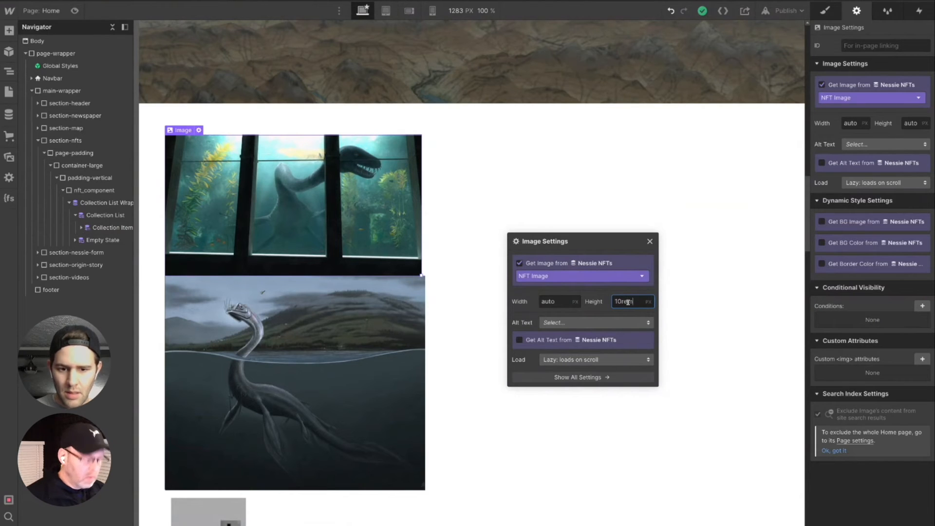
key("BackSpace")
key("BackSpace")
key("BackSpace")
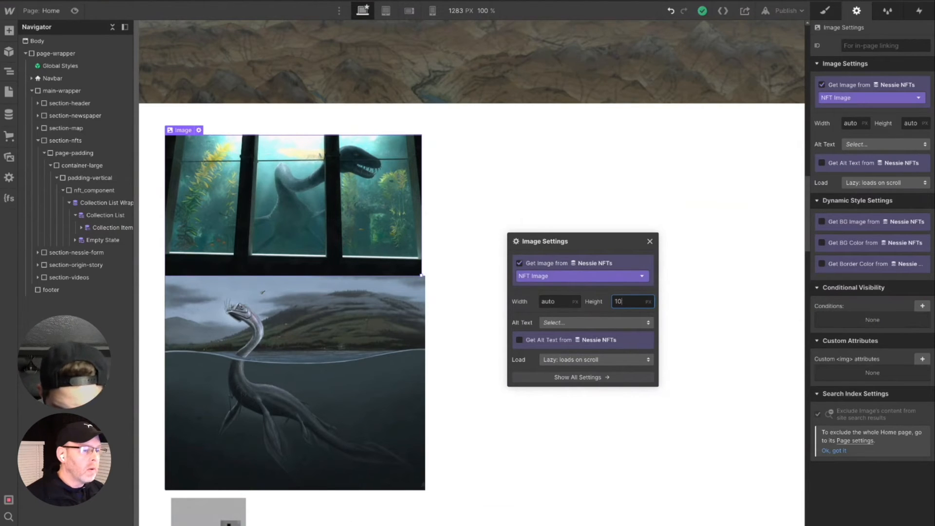
key("Return")
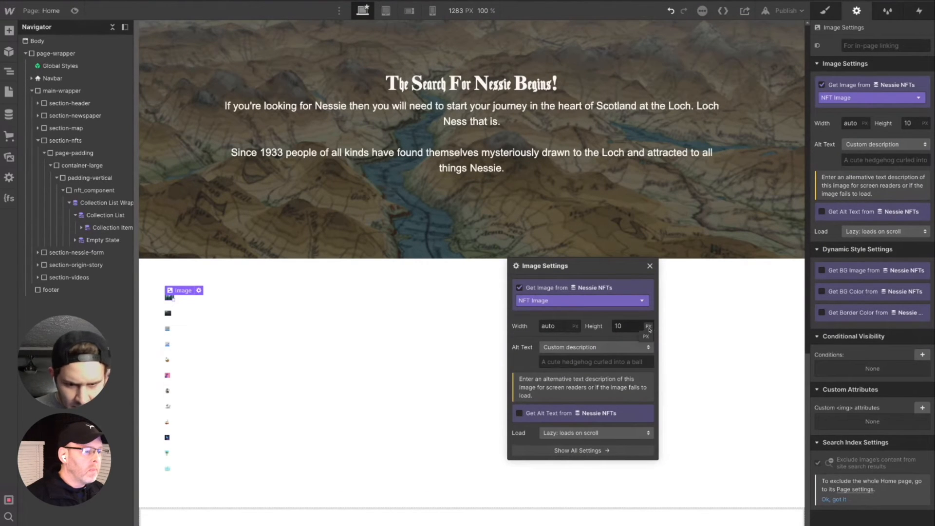
- Set the height of the collection item's image to 160 px
left_click(634, 326)
type("re")
key("BackSpace")
key("BackSpace")
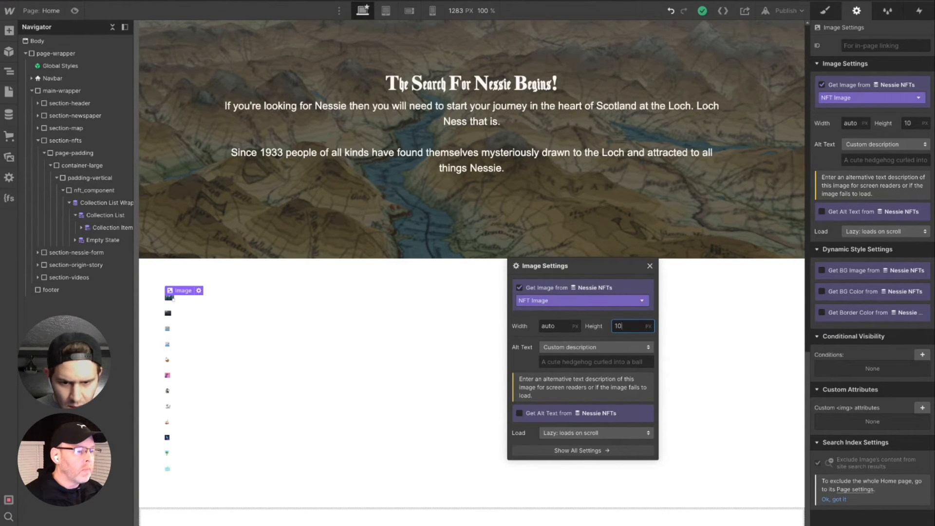
left_click(914, 123)
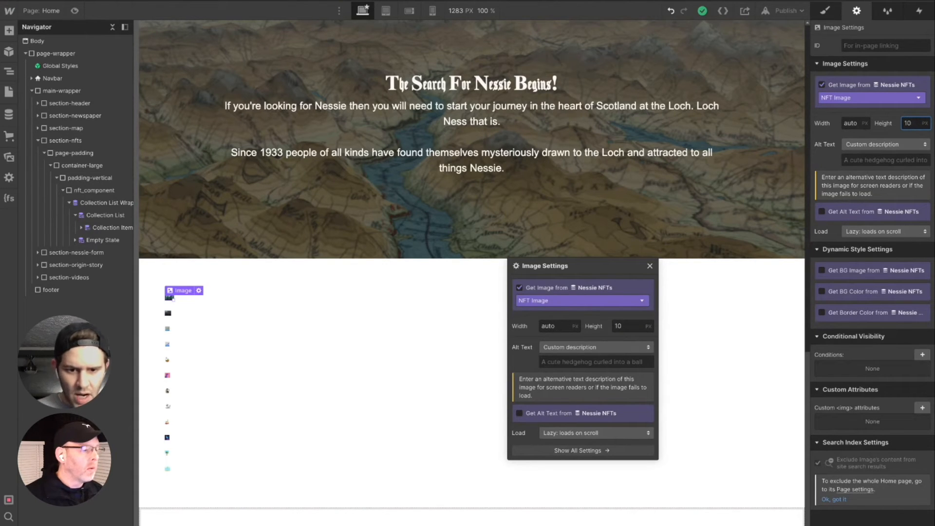
left_click(631, 326)
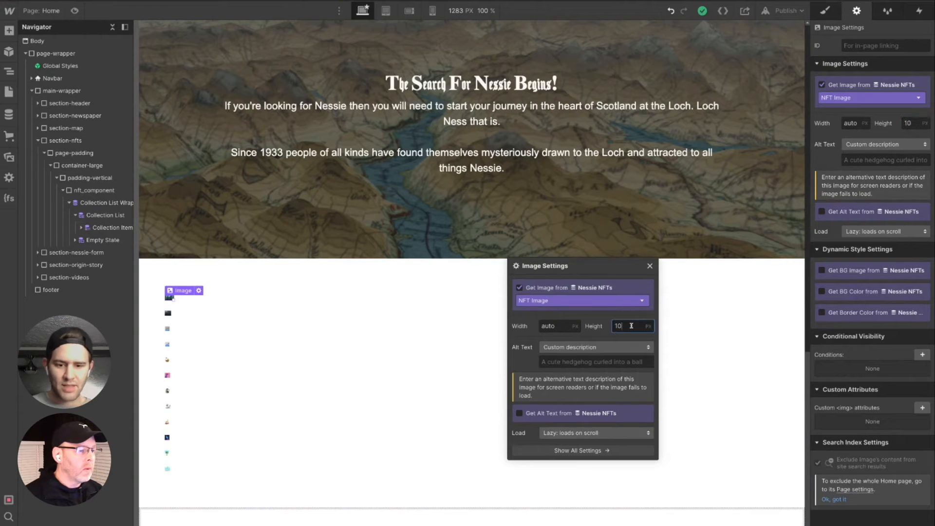
key("BackSpace")
type("60")
key("Return")
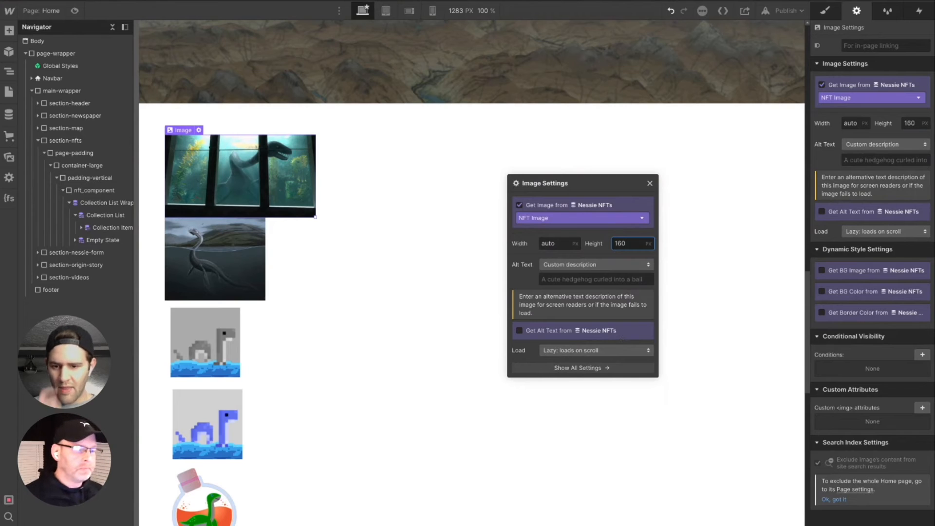
left_click(568, 268)
left_click(579, 255)
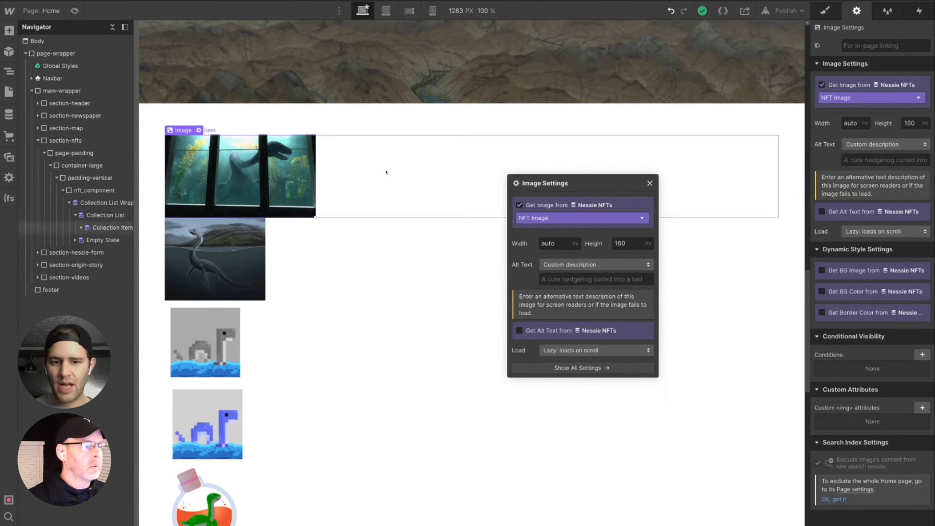
- Add a div block inside the collection item of the Nessie NFTs list
left_click(422, 162)
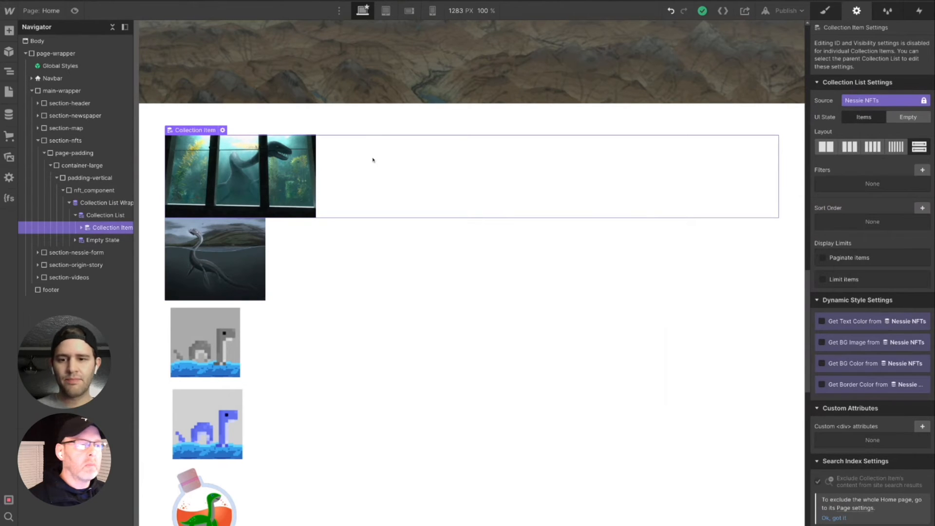
key("ctrl+e")
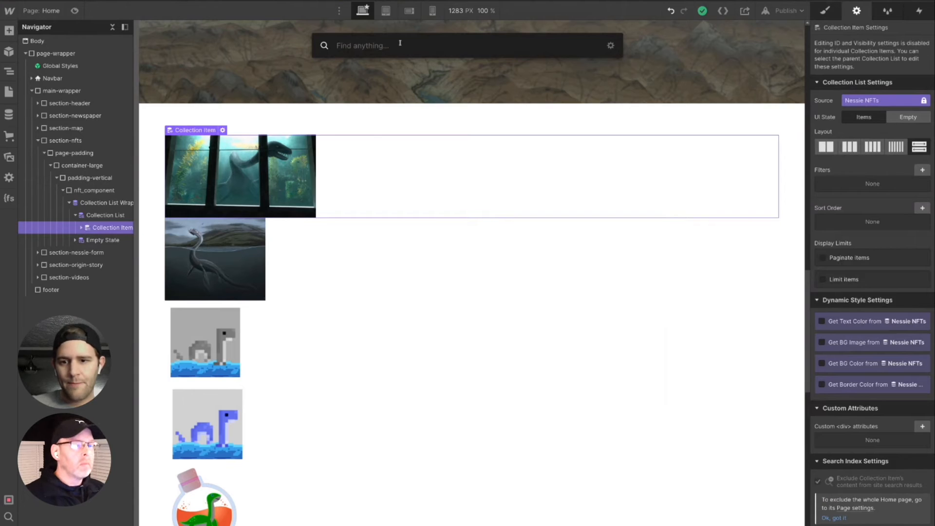
type("div")
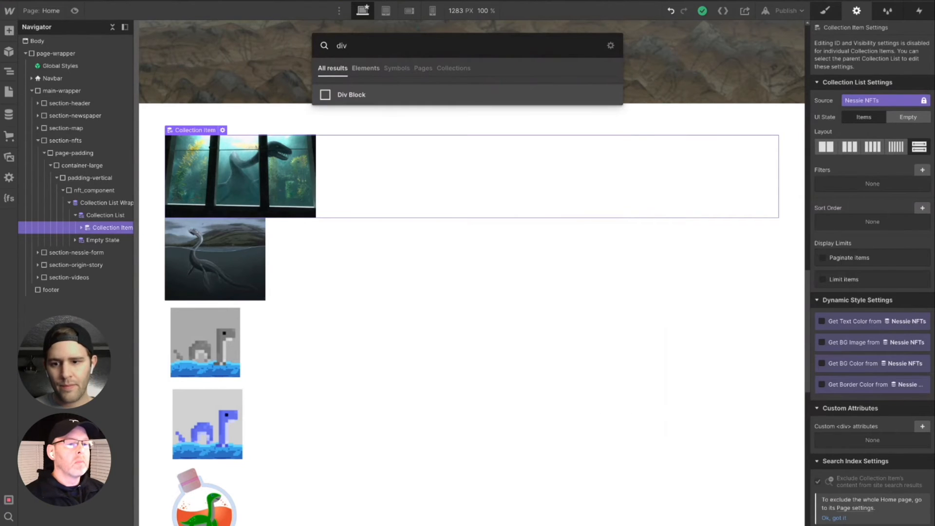
key("Return")
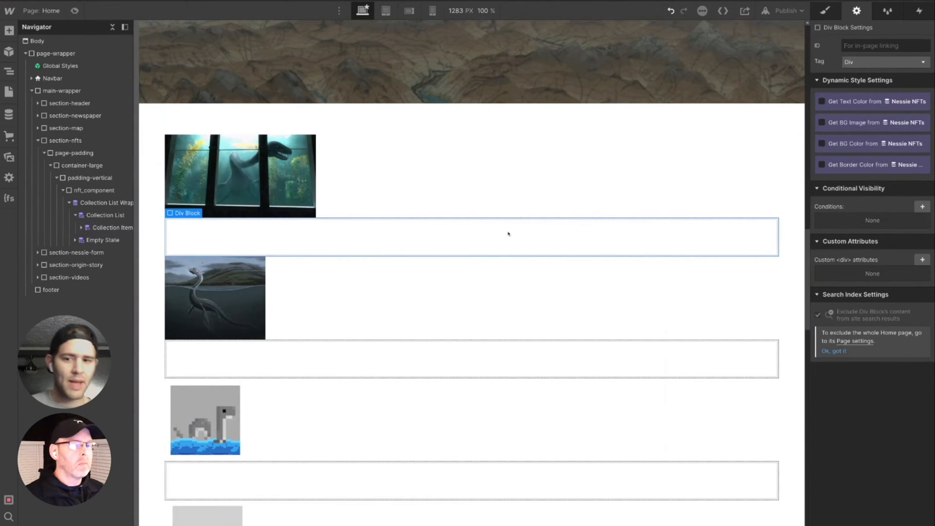
- Set the new div block's width and height to 10 rem each
left_click(831, 13)
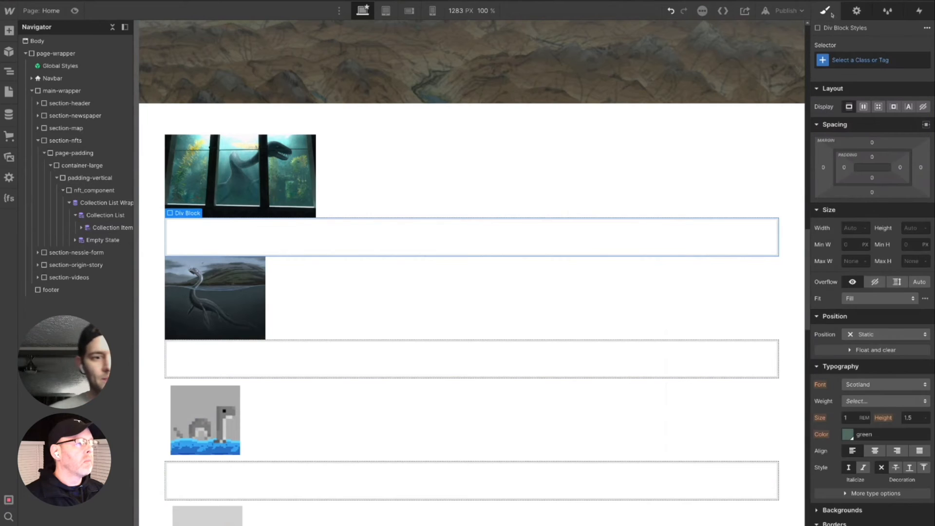
left_click(852, 229)
type("10rem")
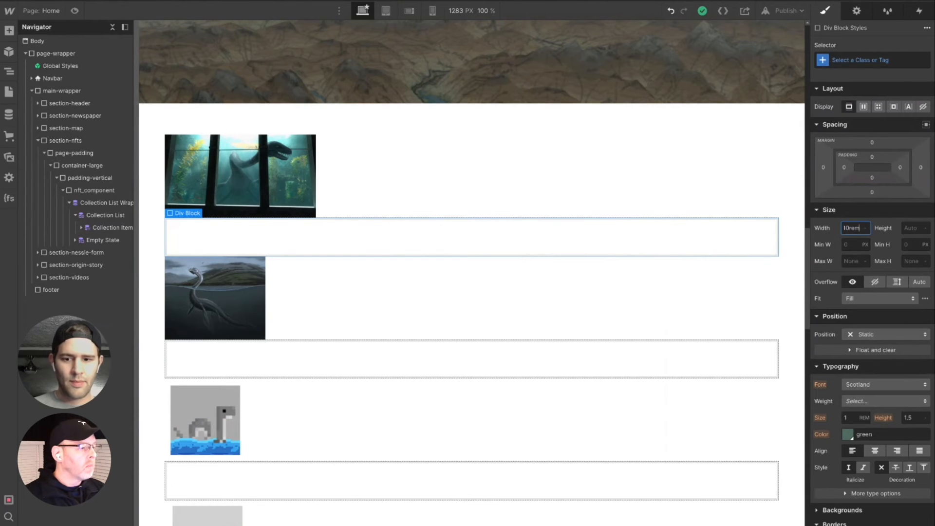
key("Tab")
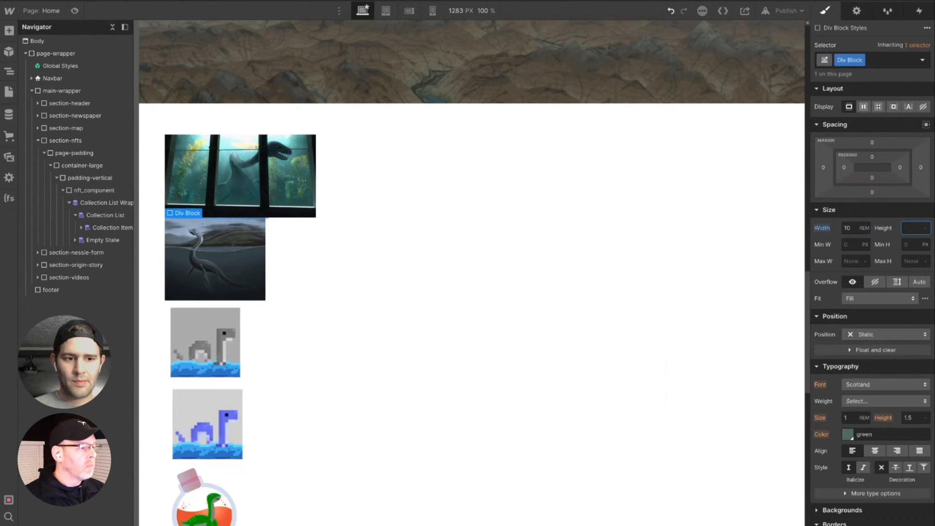
type("10rem")
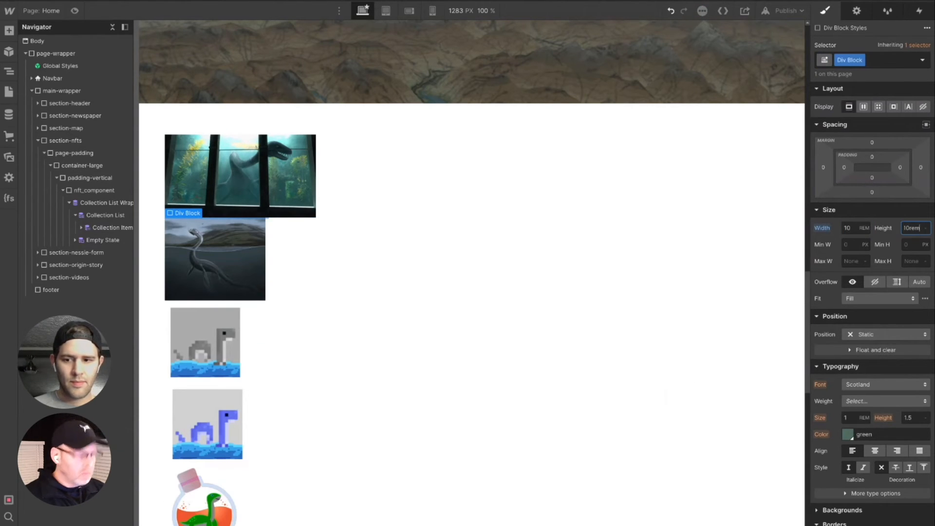
key("Tab")
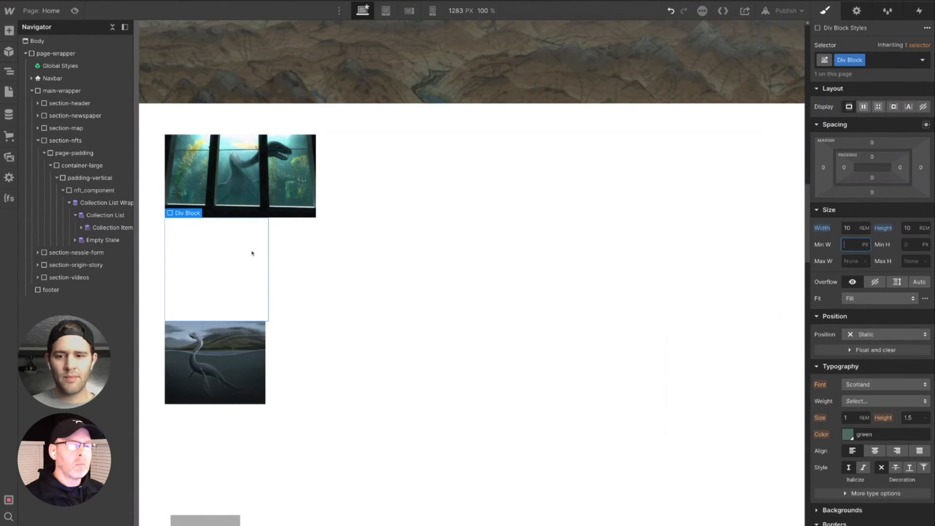
- Bind the div block's background image to the NFT Image field of the Nessie NFTs collection
left_click(857, 11)
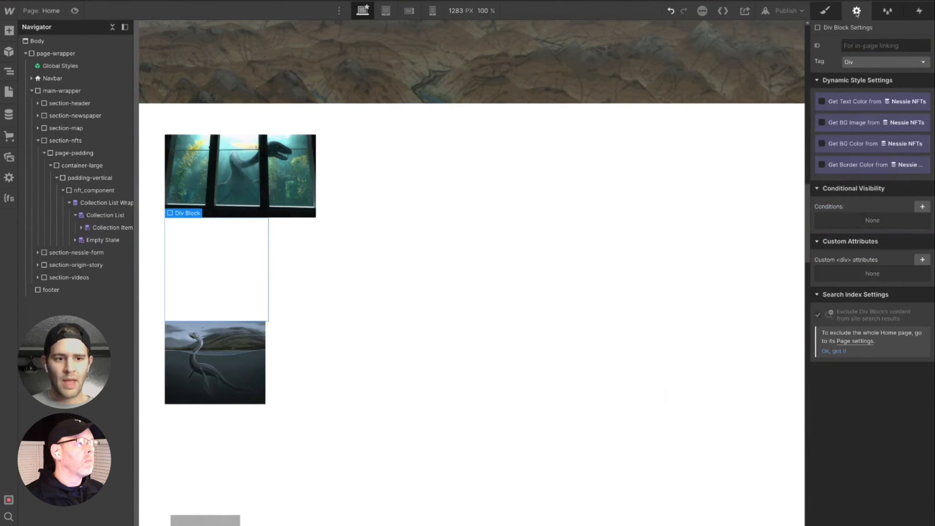
left_click(834, 123)
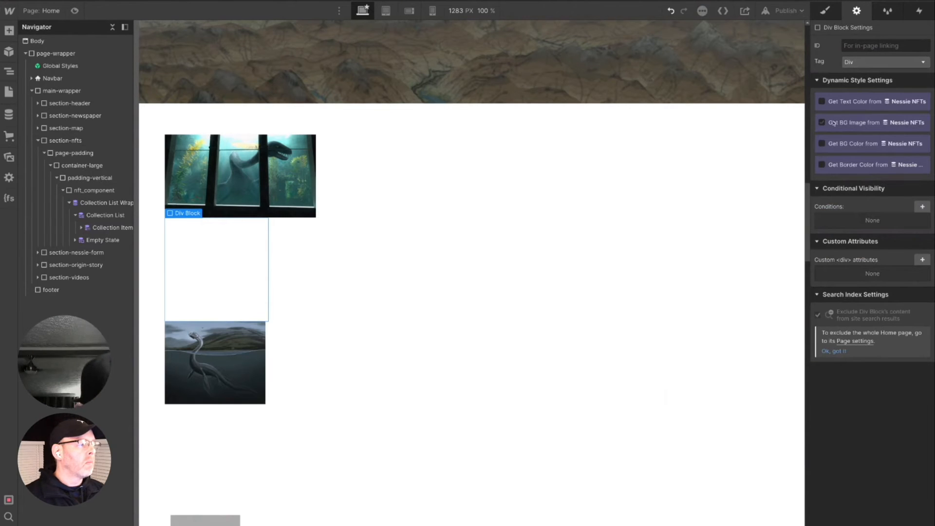
left_click(822, 123)
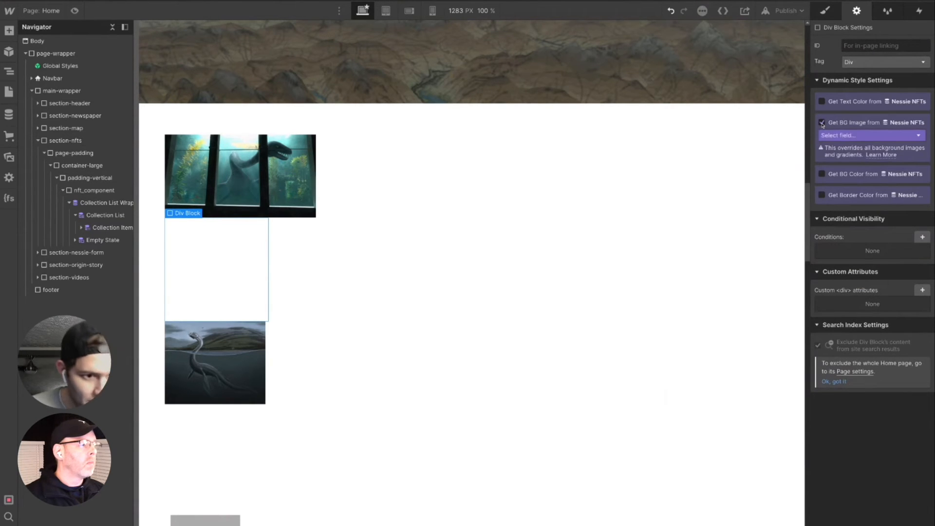
left_click(838, 135)
left_click(841, 157)
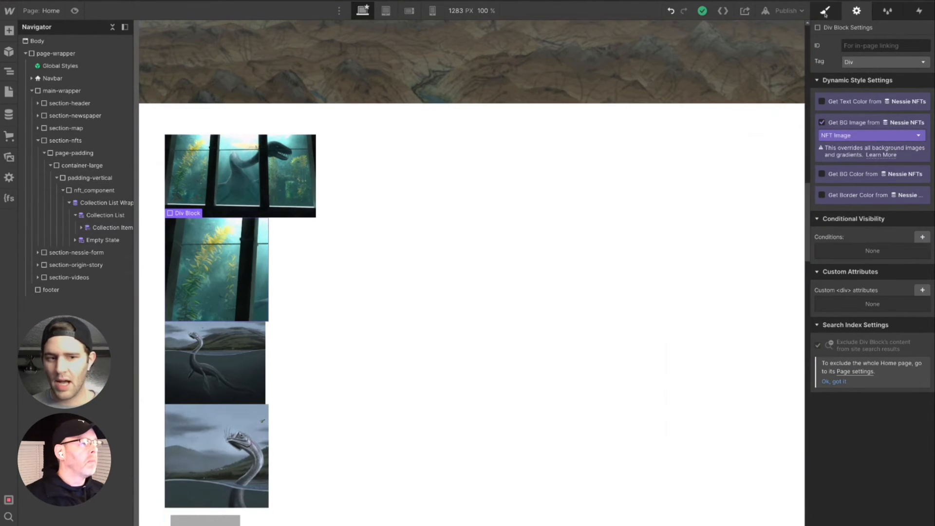
- Delete the Image element from the collection item, keeping only the div block
left_click(282, 193)
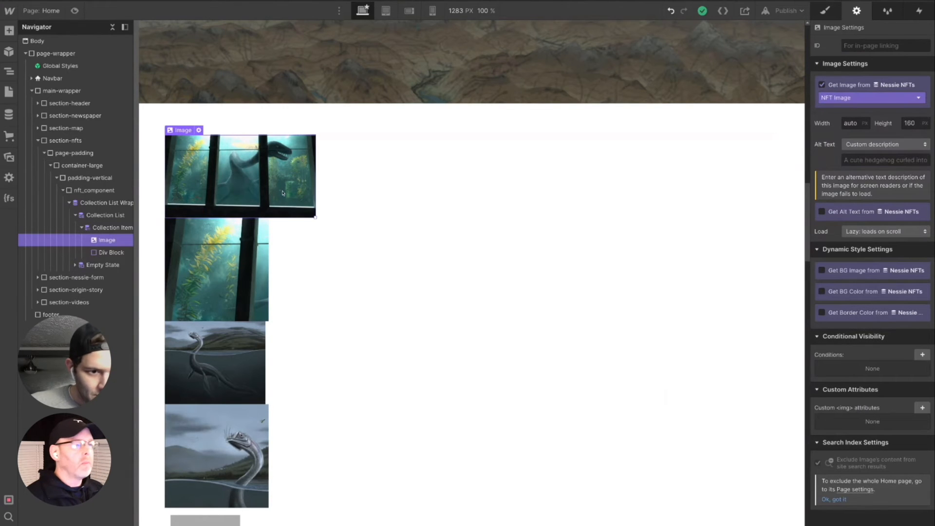
key("Delete")
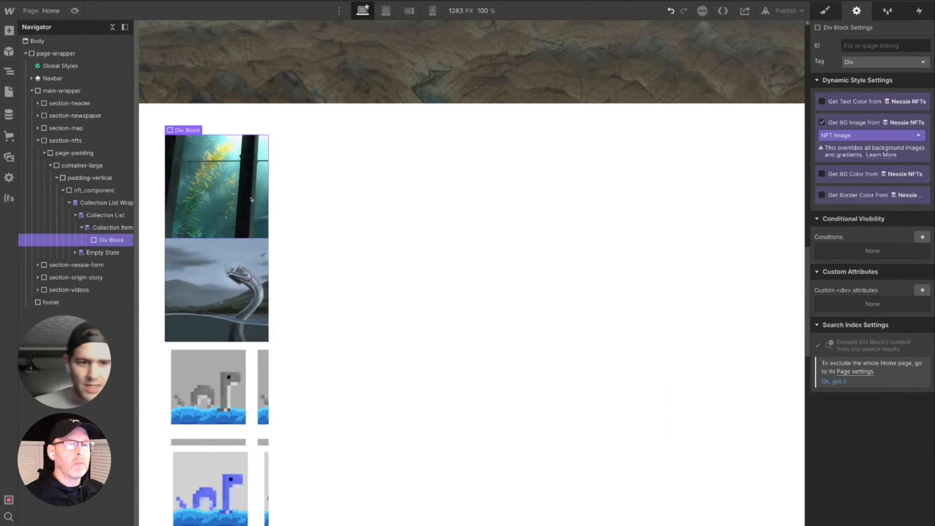
left_click(825, 10)
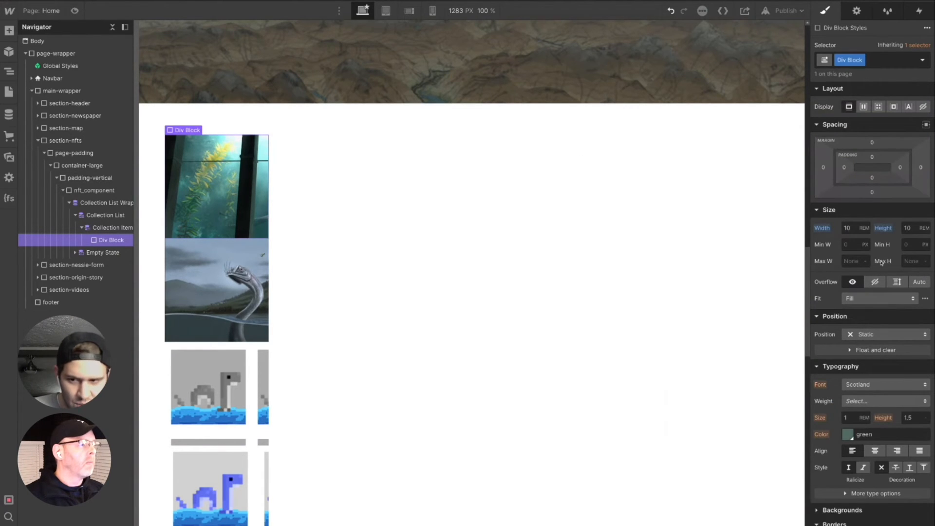
left_click(857, 10)
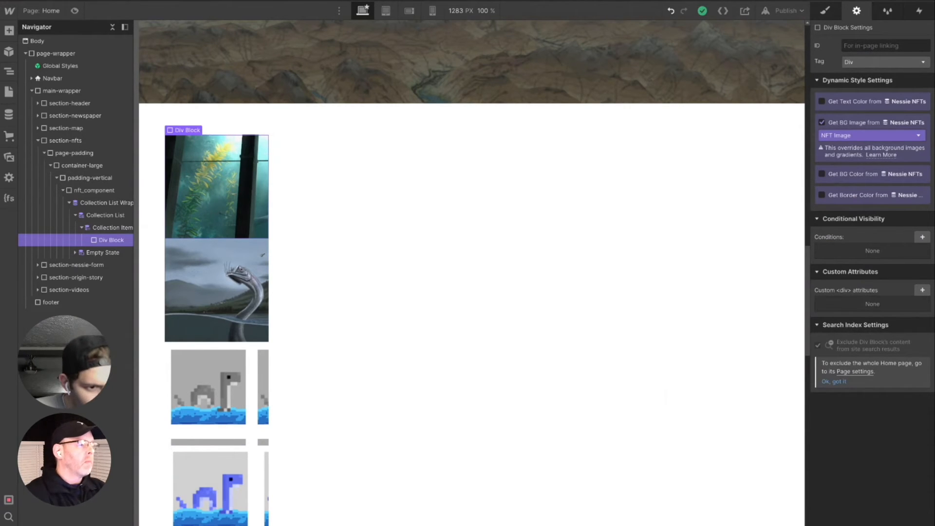
left_click(879, 101)
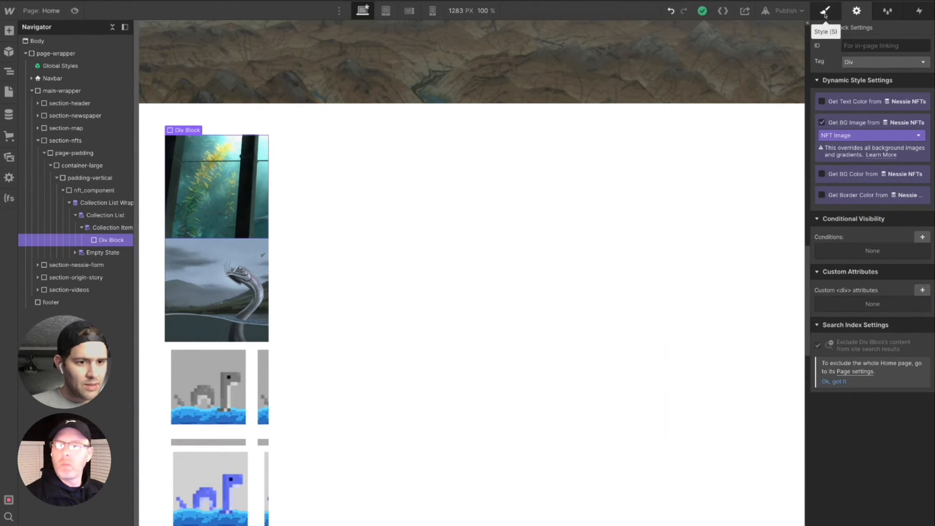
left_click(842, 136)
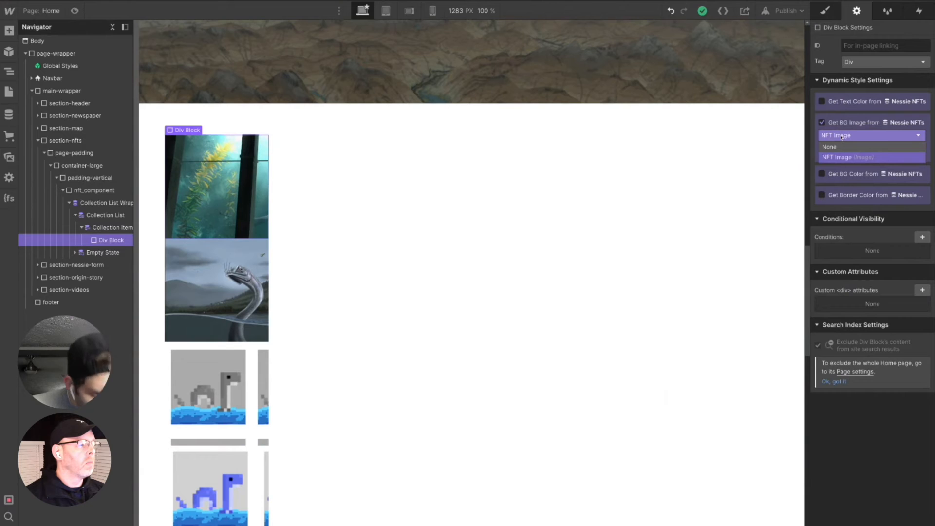
left_click(854, 158)
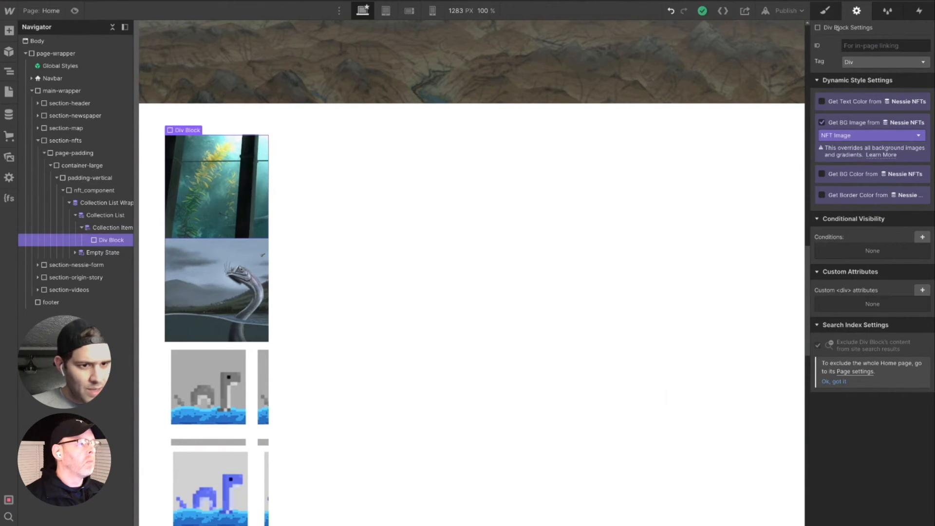
- Add a background image layer to the NFT div block, sized to Cover and centered at 50% left and 50% top
left_click(825, 11)
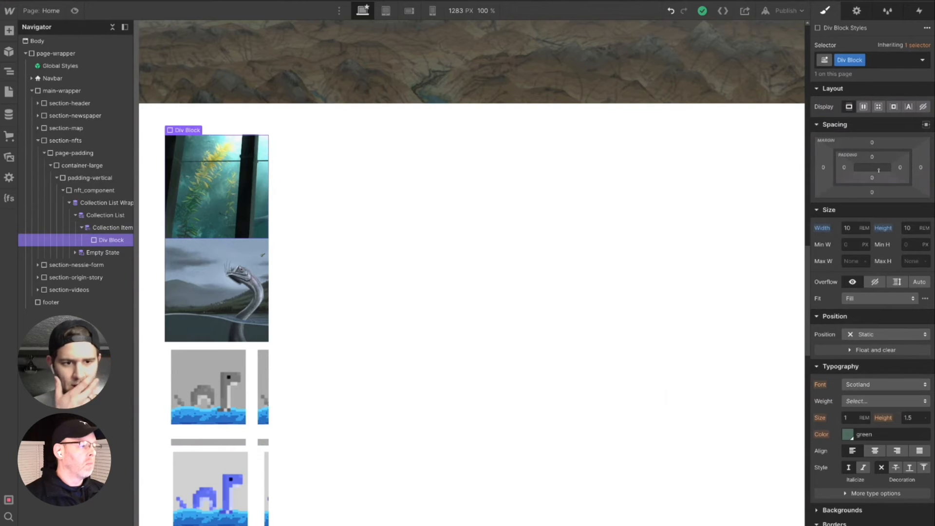
scroll(904, 237, "down", 3)
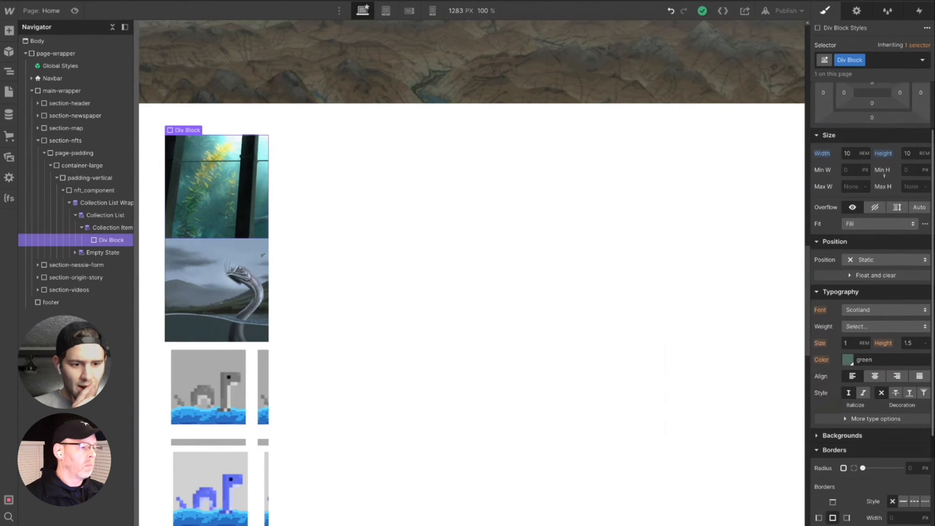
scroll(892, 320, "down", 5)
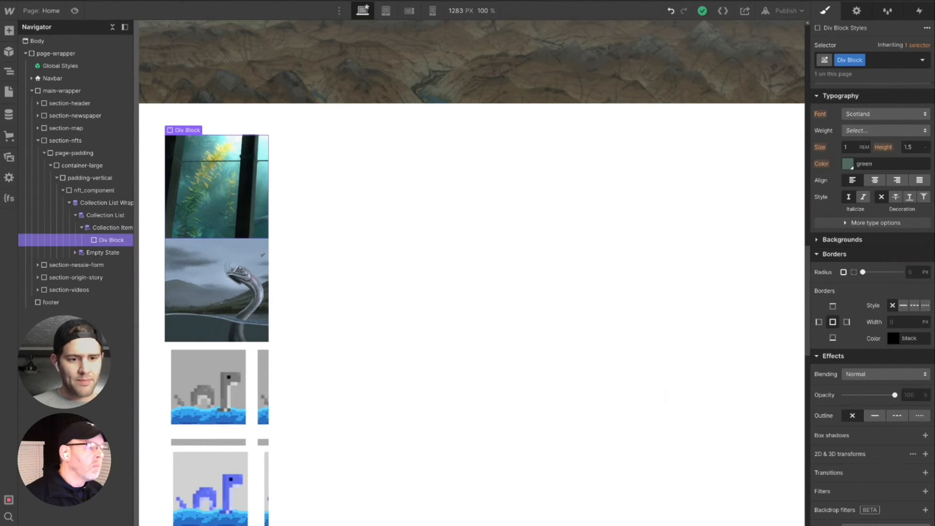
left_click(818, 240)
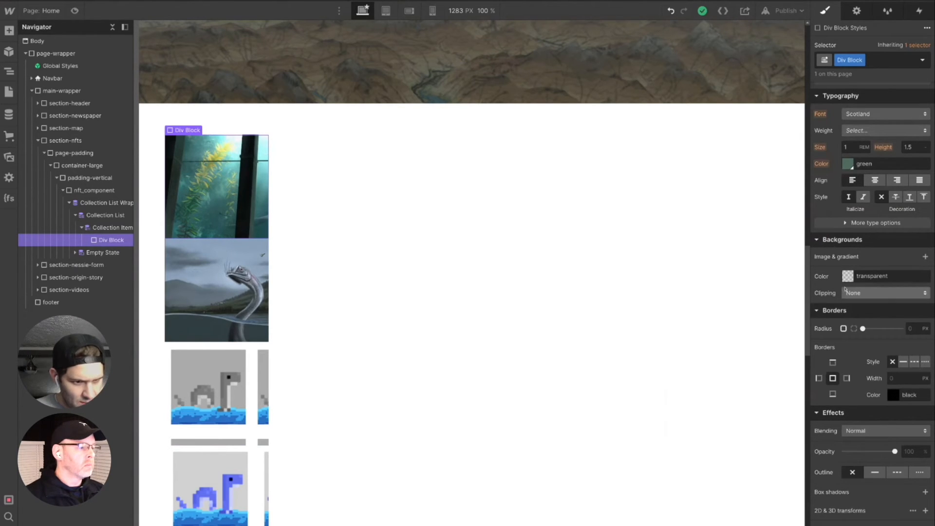
left_click(925, 258)
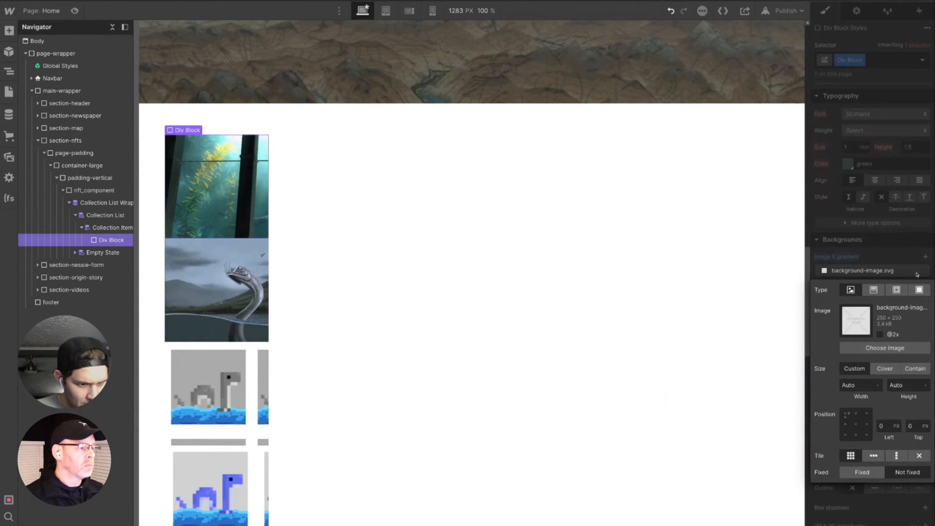
left_click(891, 372)
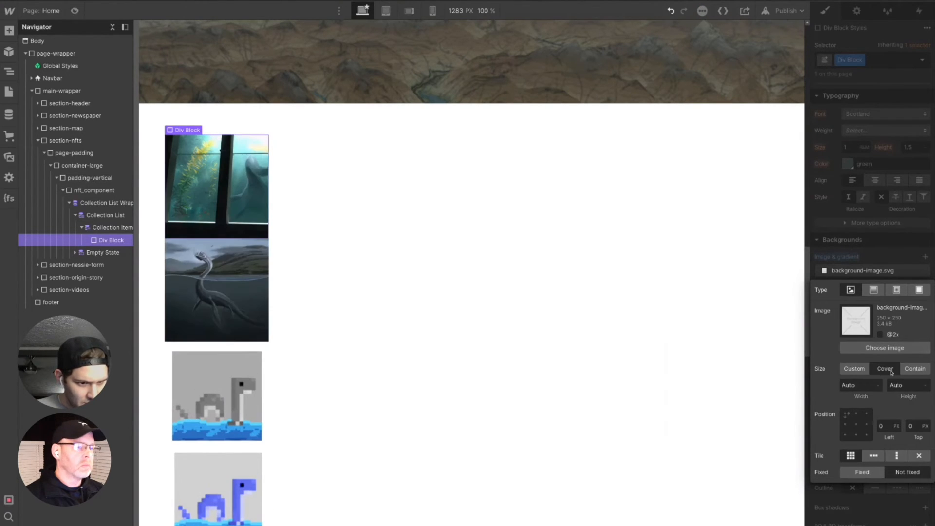
left_click(915, 369)
left_click(885, 369)
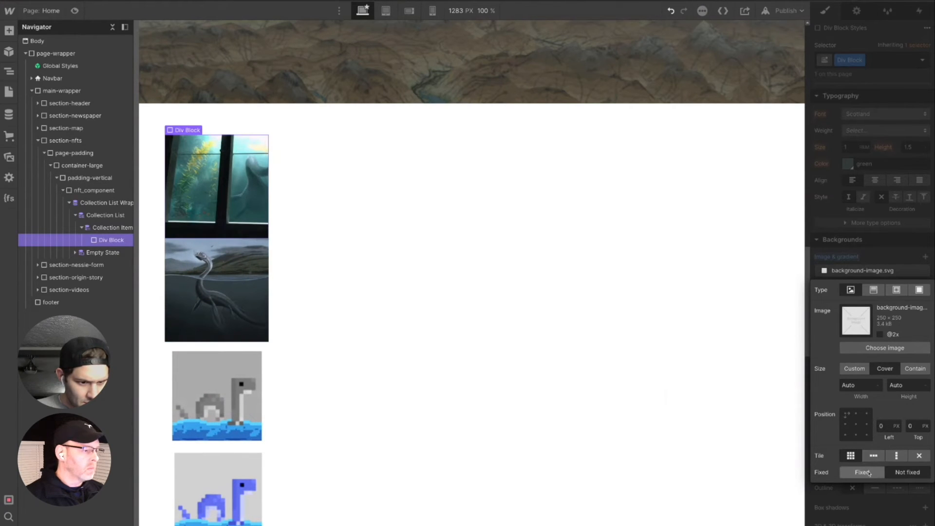
left_click(857, 425)
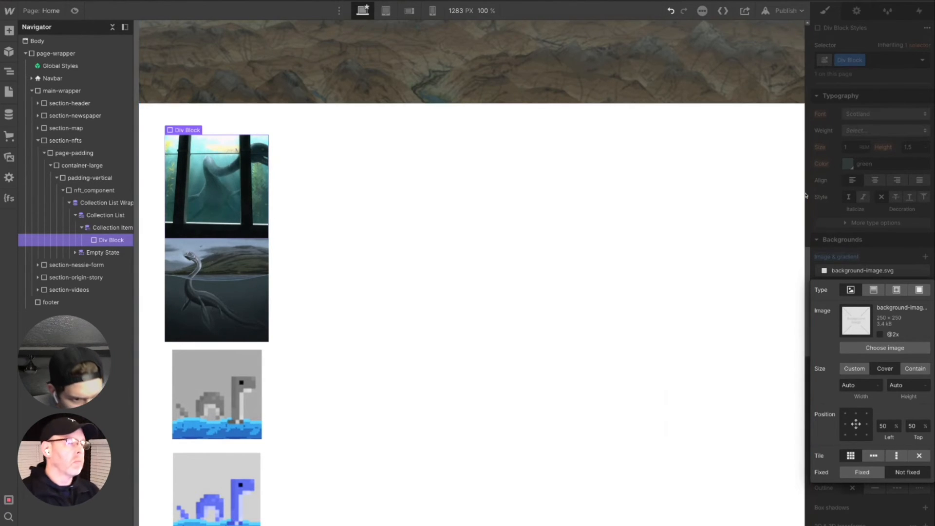
scroll(806, 195, "up", 3)
scroll(806, 195, "up", 6)
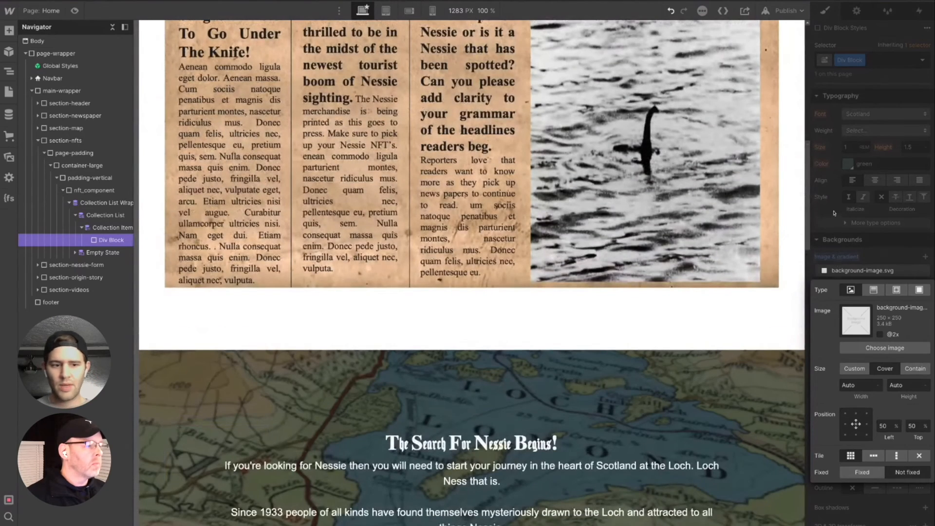
left_click(748, 207)
- Set the display of the Nessie NFTs Collection List to grid
scroll(652, 424, "down", 20)
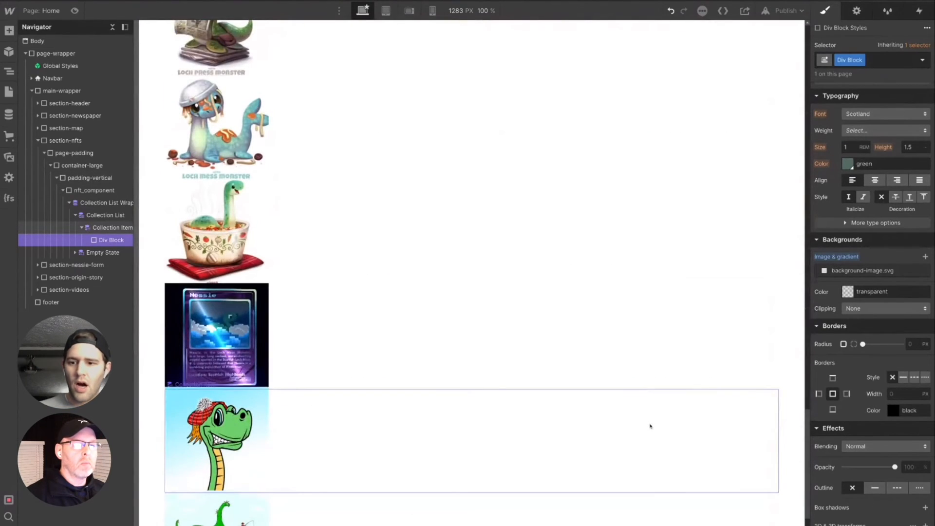
scroll(650, 426, "up", 6)
scroll(650, 427, "up", 9)
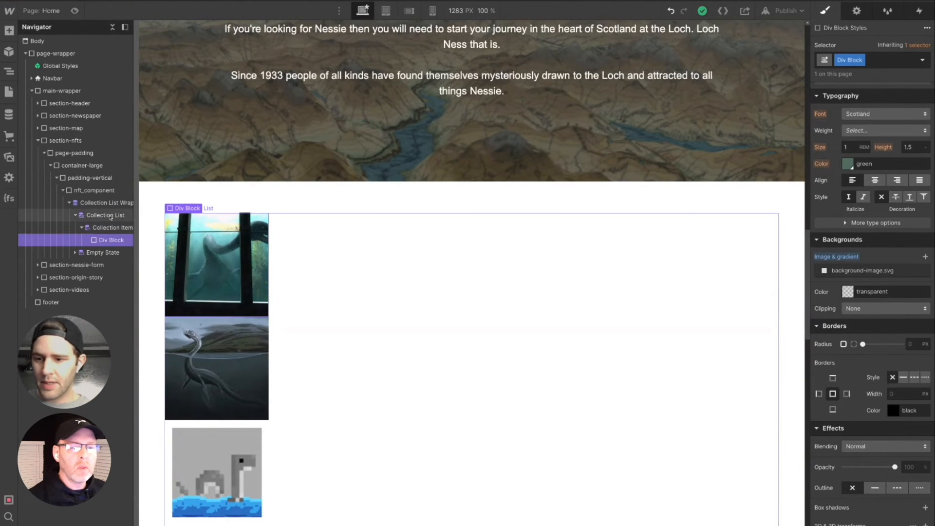
left_click(110, 216)
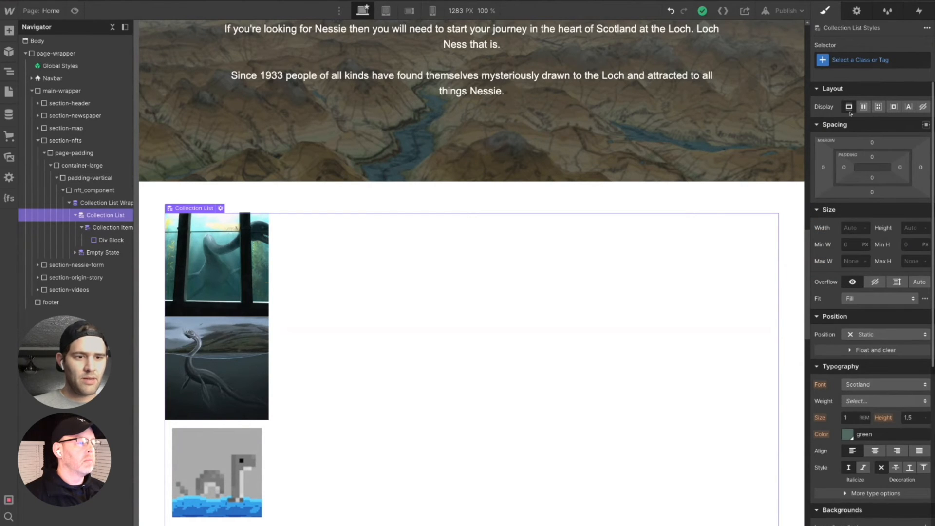
left_click(879, 108)
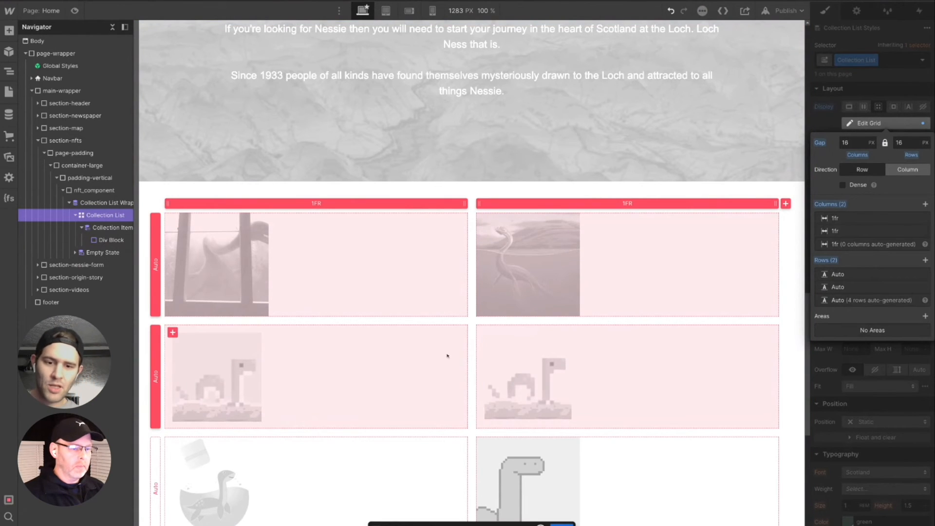
scroll(433, 469, "down", 2)
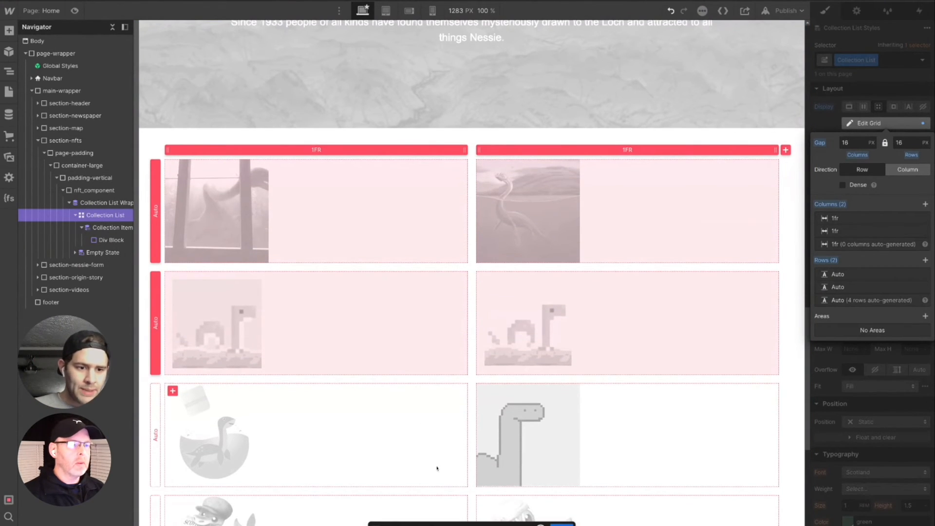
scroll(437, 468, "down", 1)
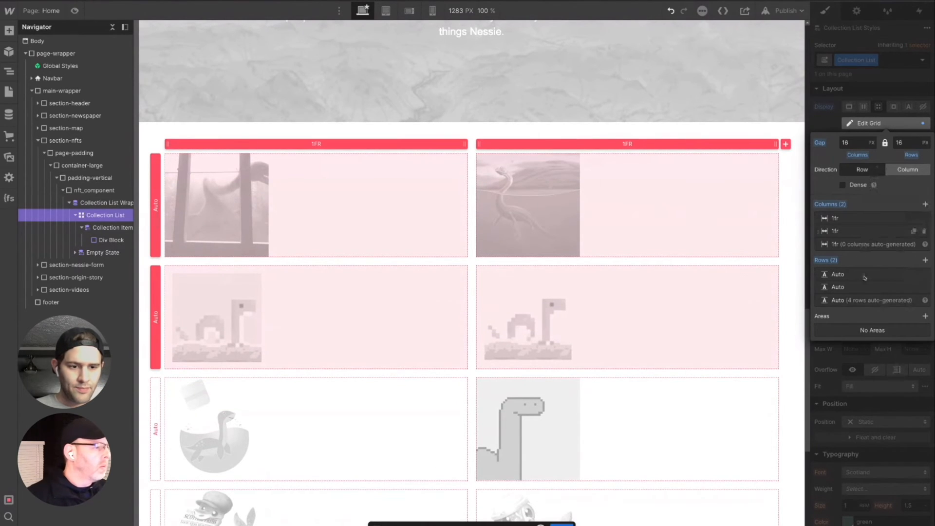
- Extend the Collection List grid to three 1fr columns and four Auto rows
left_click(925, 261)
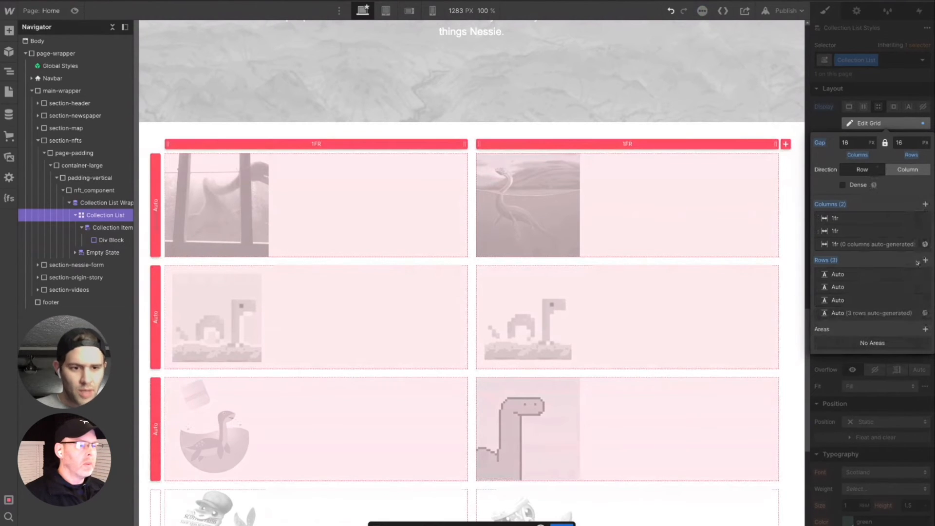
scroll(641, 313, "down", 1)
scroll(644, 327, "up", 5)
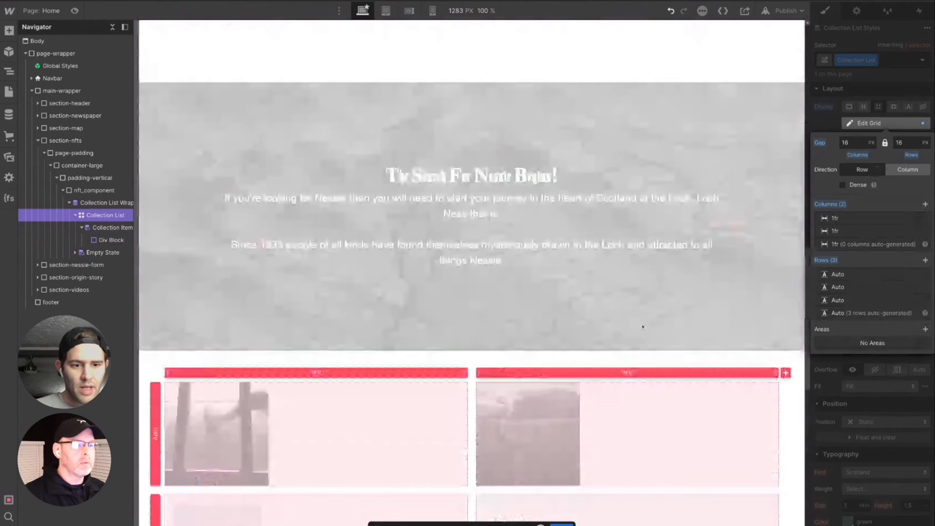
scroll(643, 327, "down", 8)
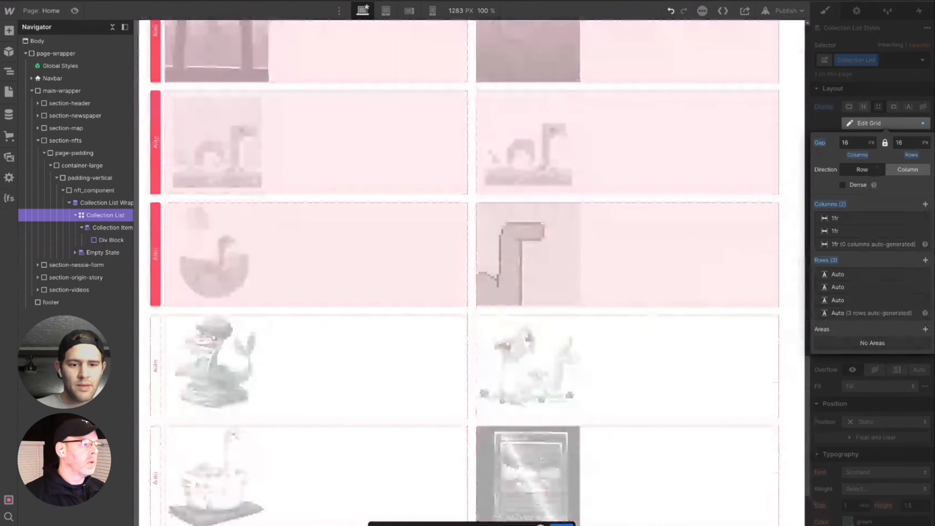
left_click(926, 204)
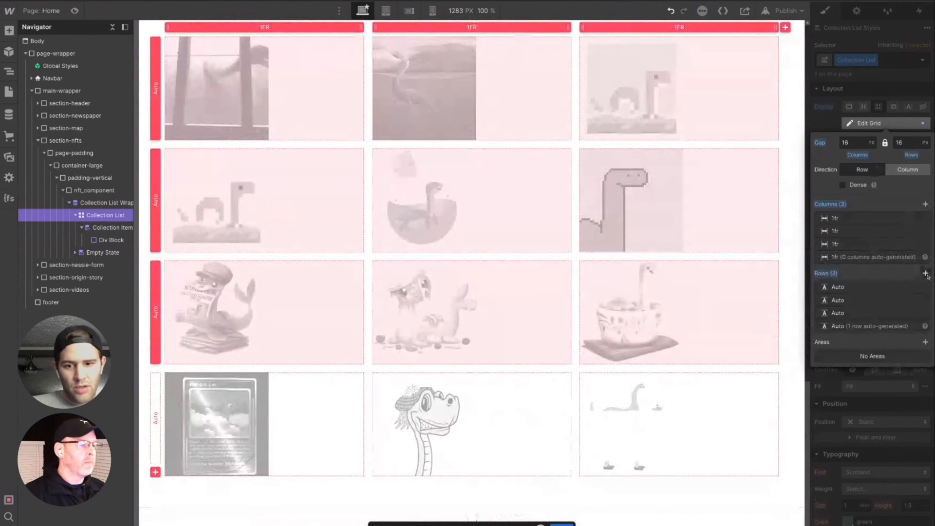
left_click(926, 274)
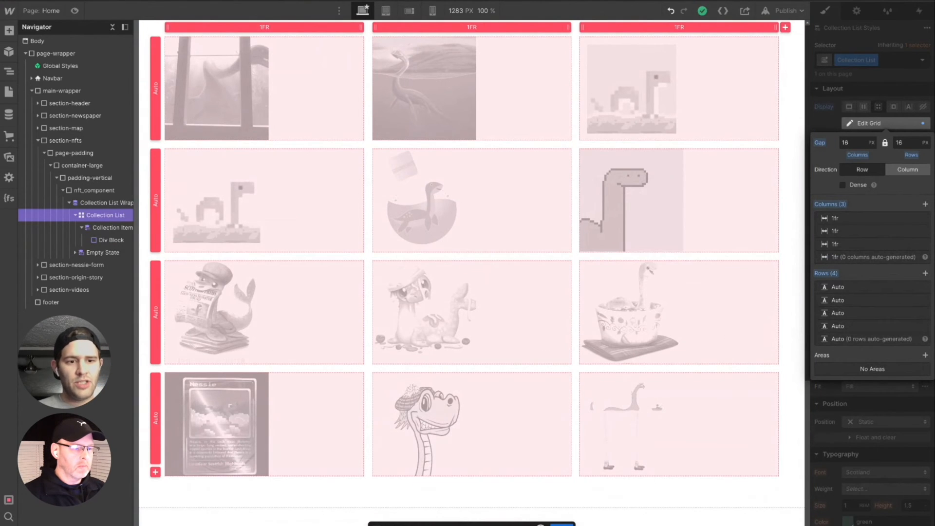
- Set the grid's column and row gaps to 1 rem each and finish editing the grid
scroll(618, 509, "up", 1)
scroll(620, 509, "up", 1)
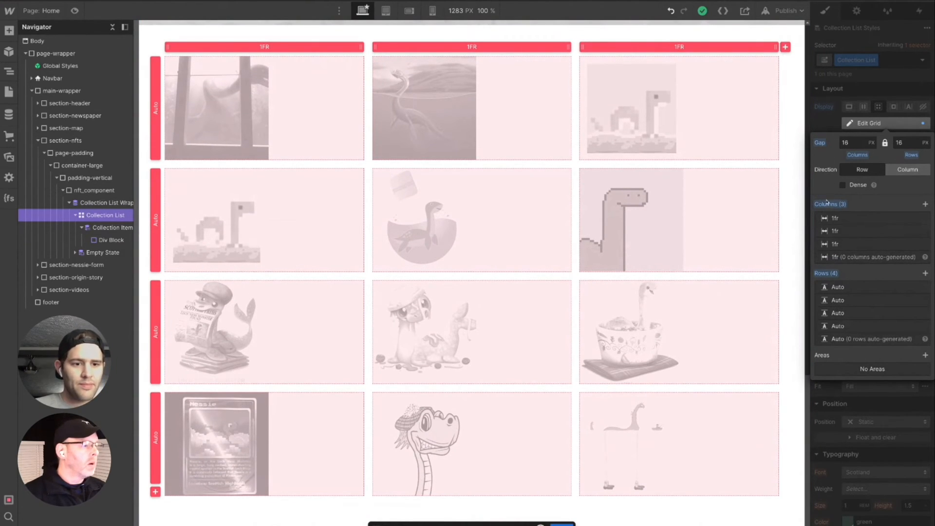
left_click(860, 142)
type("1")
key("Delete")
key("Delete")
type("rem")
key("Tab")
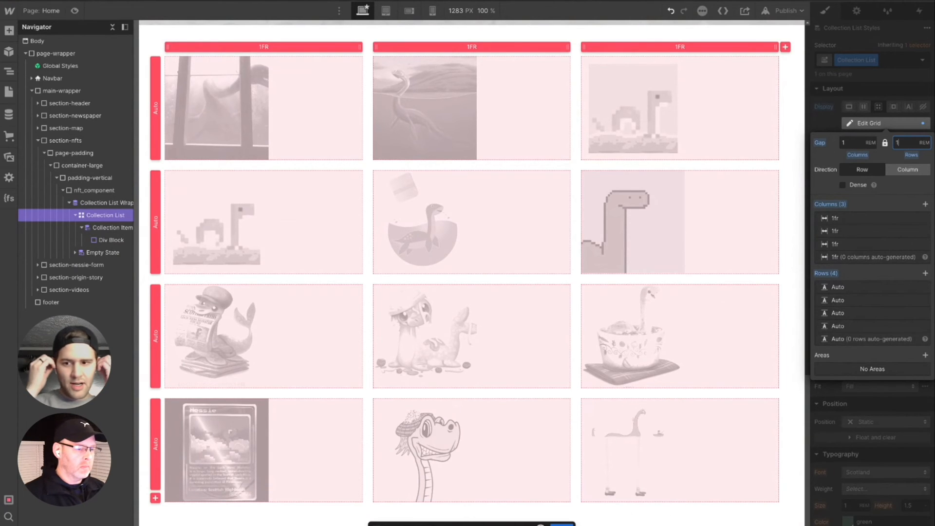
key("Escape")
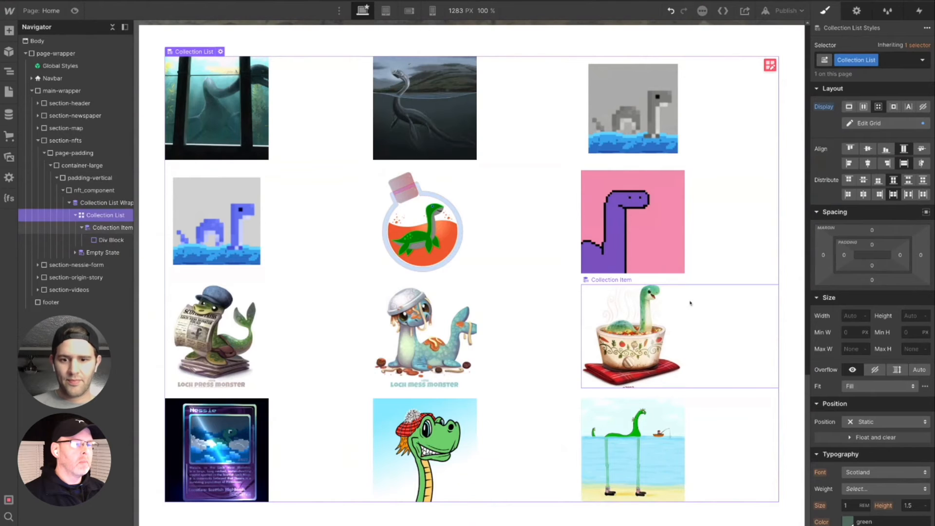
- Examine the layout and spacing of the NFT grid beneath the map section
scroll(548, 320, "up", 2)
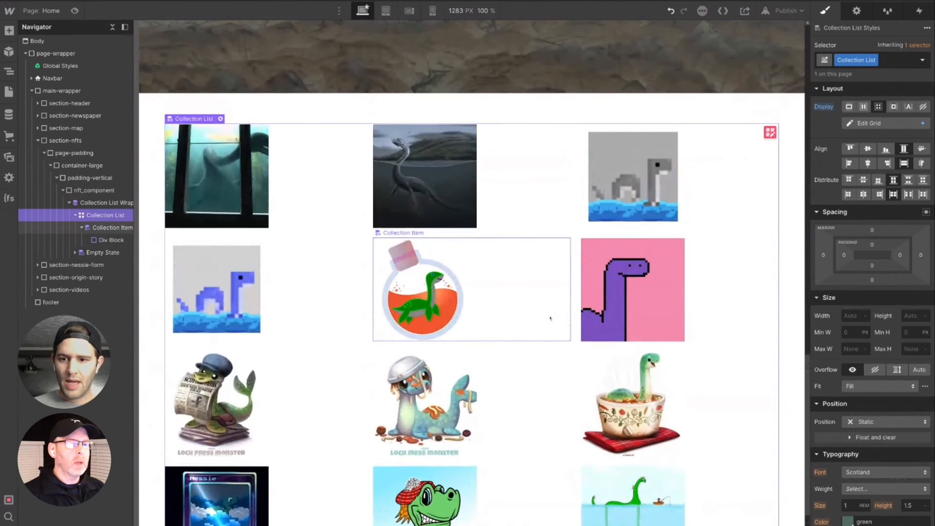
scroll(550, 319, "up", 1)
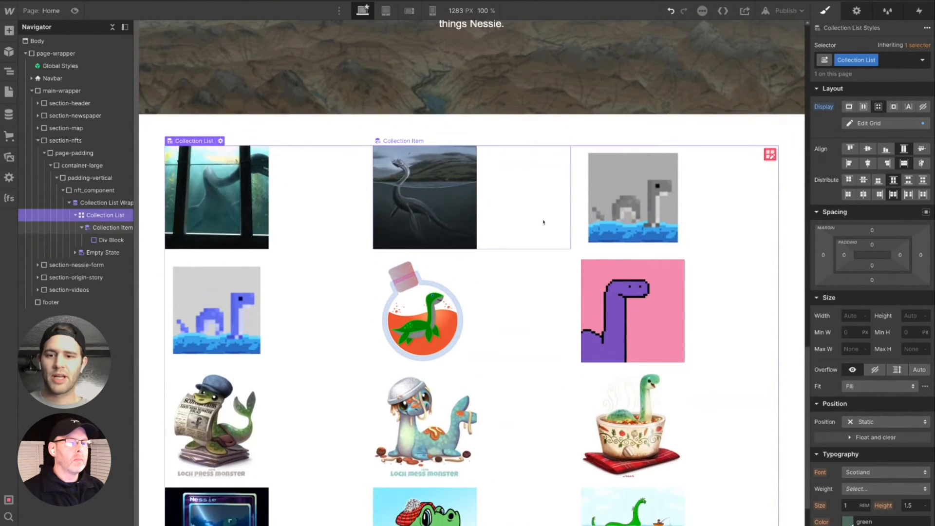
scroll(544, 223, "up", 1)
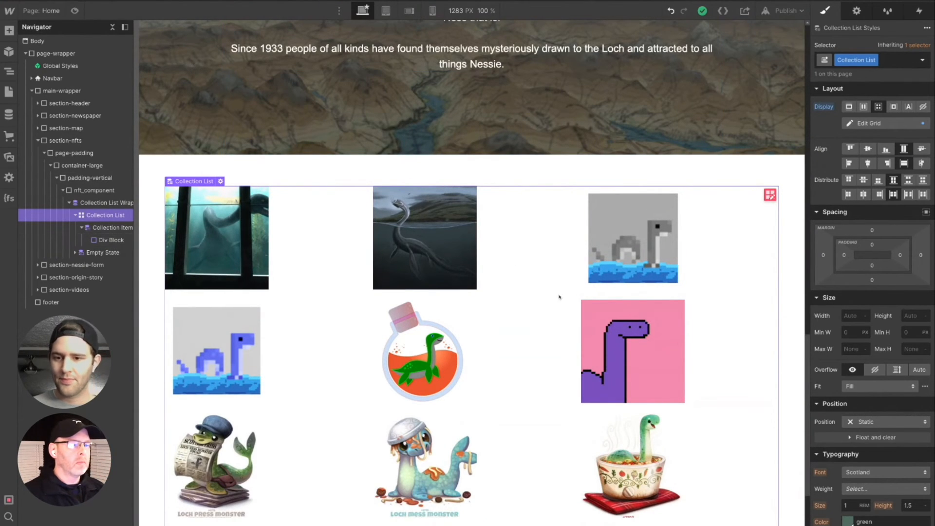
scroll(565, 300, "up", 1)
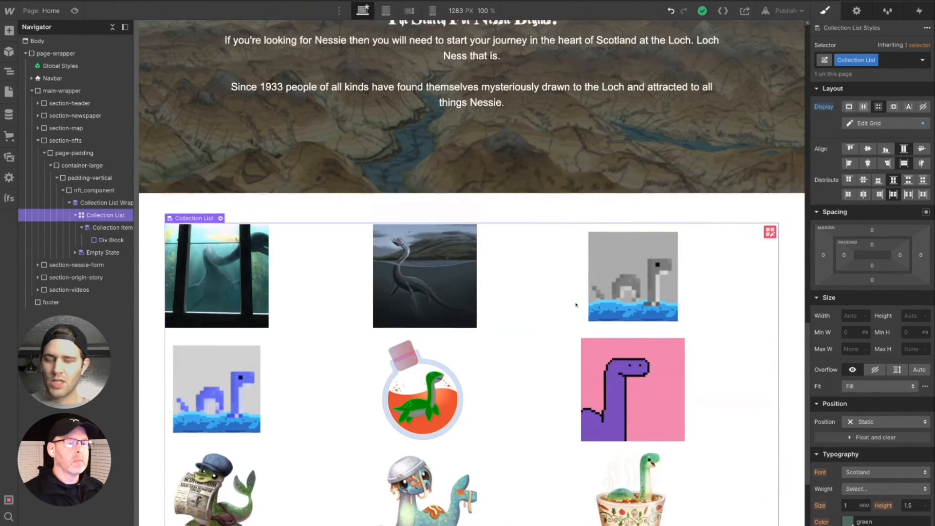
scroll(576, 305, "up", 3)
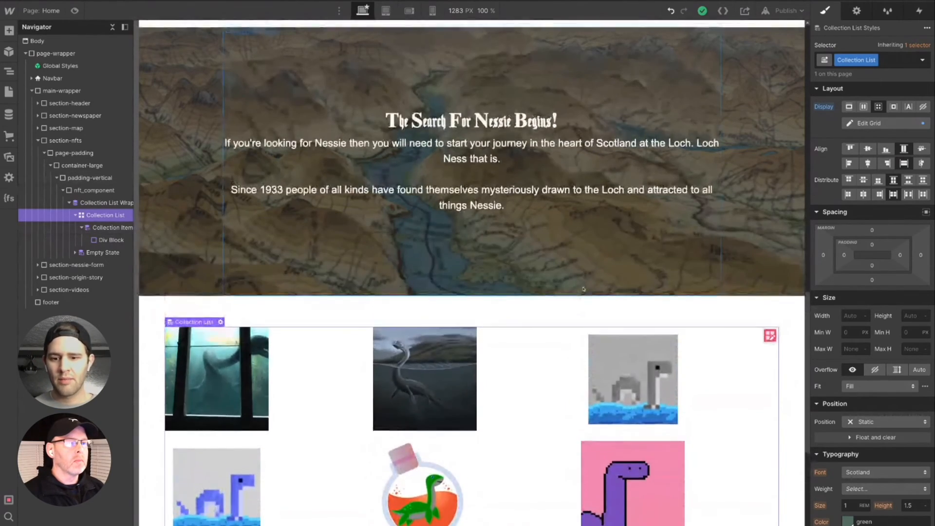
scroll(584, 289, "up", 8)
scroll(562, 151, "down", 12)
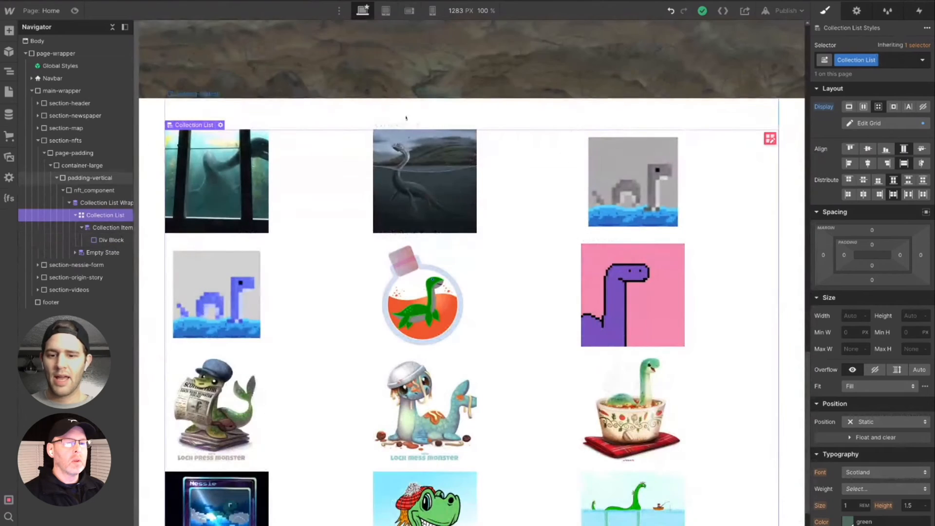
scroll(558, 392, "down", 1)
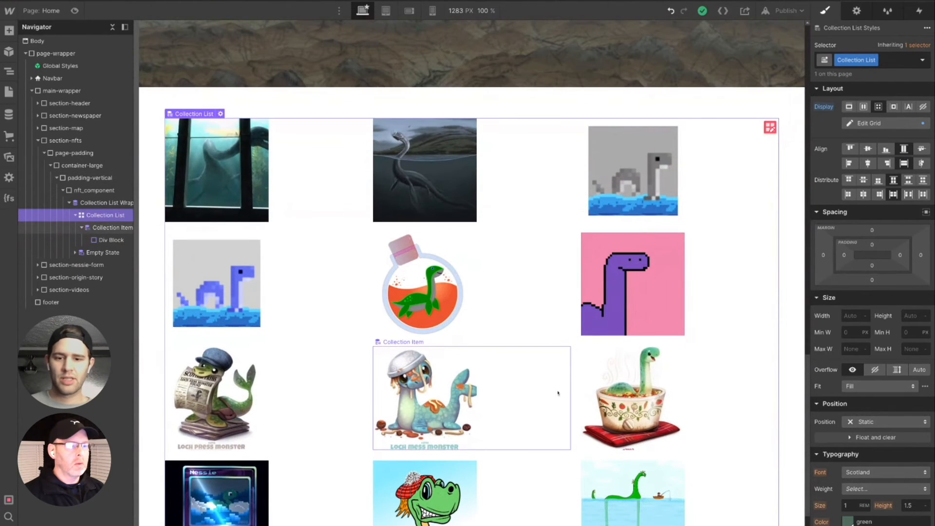
- Add a div block inside nft_component in the NFTs section
scroll(558, 393, "down", 2)
scroll(559, 392, "up", 5)
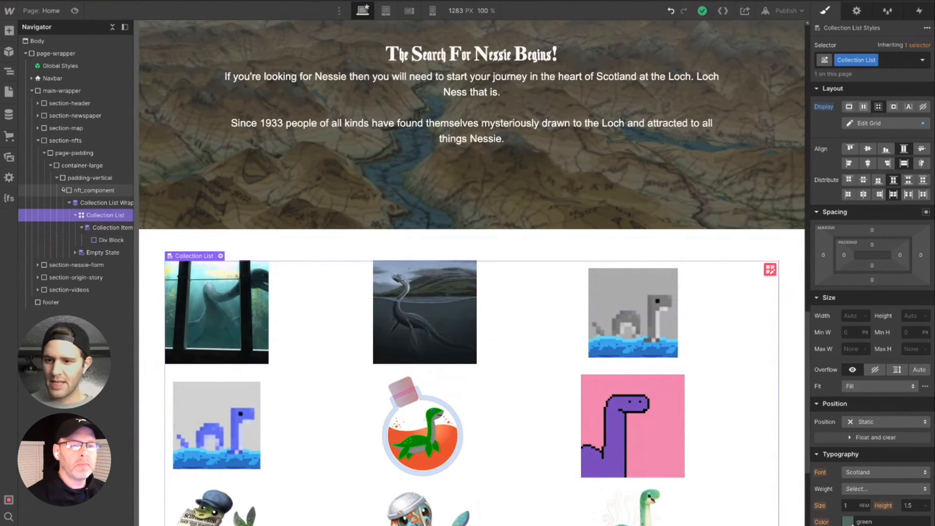
left_click(99, 190)
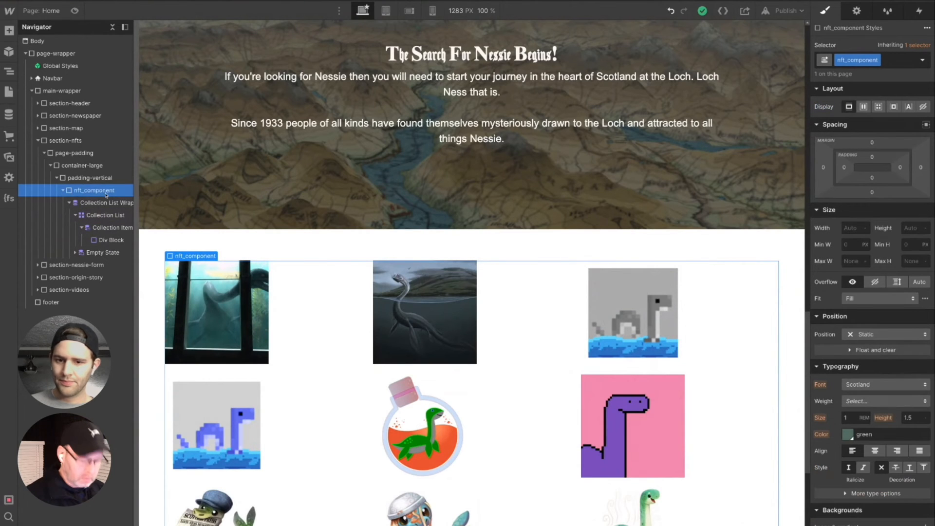
key("ctrl+e")
type("div")
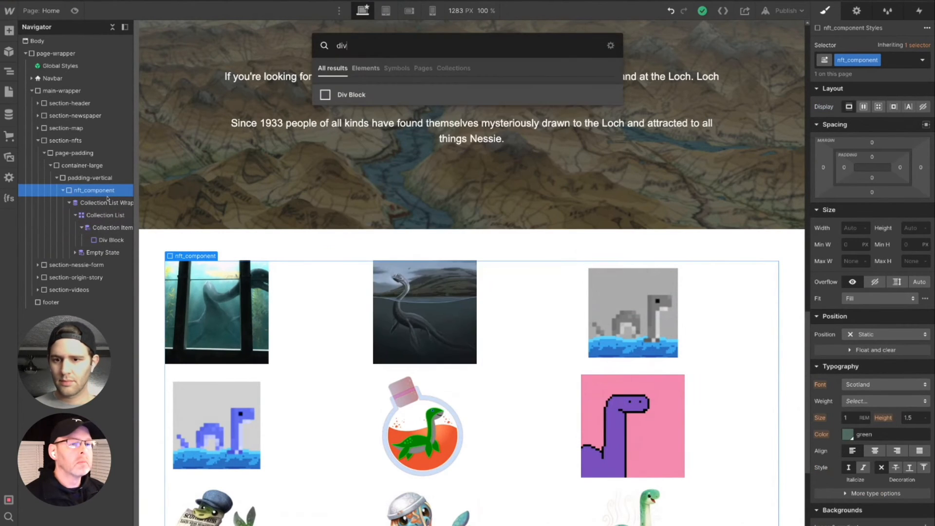
key("Return")
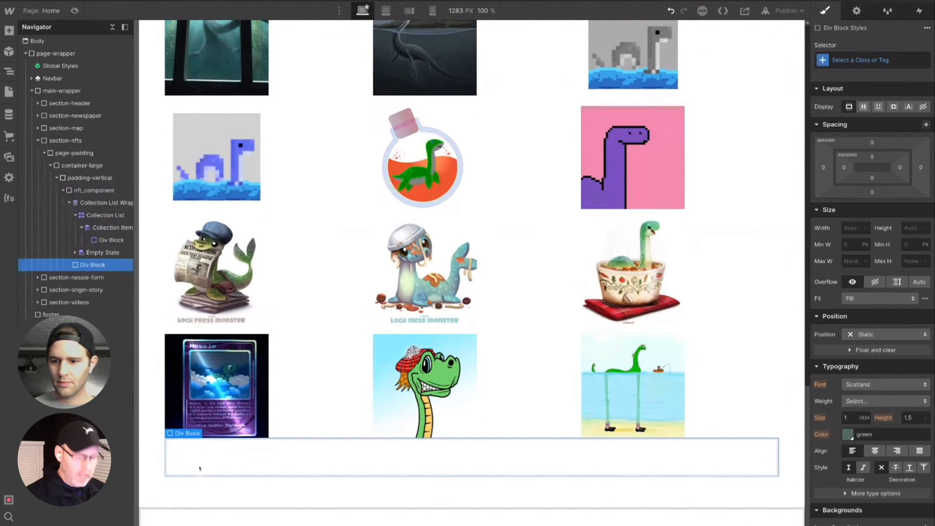
- Give the new div block the class nft-copy-wrapper and move it above the Collection List Wrapper
left_click(863, 58)
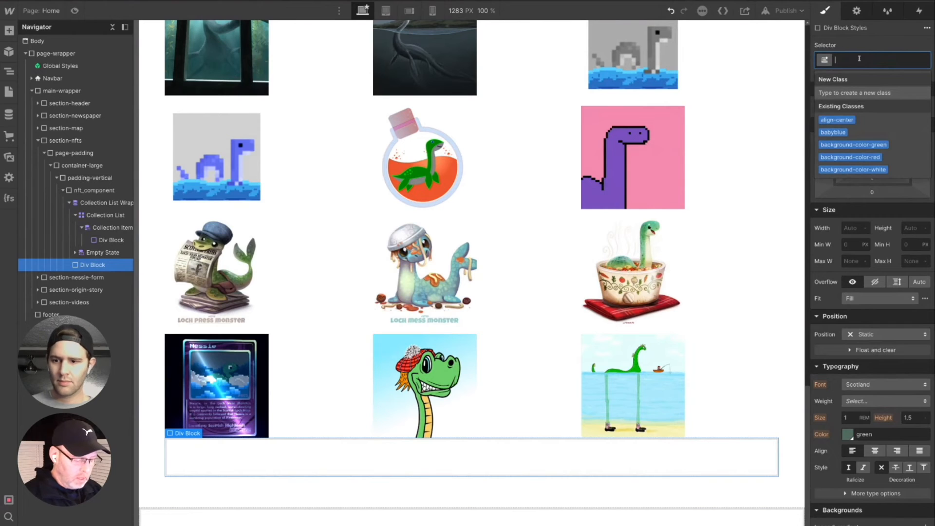
type("nft")
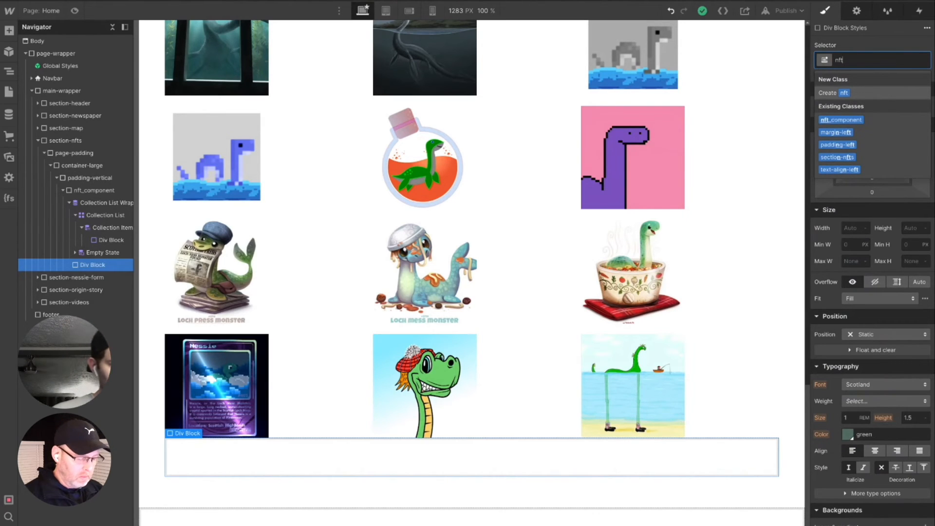
type("-")
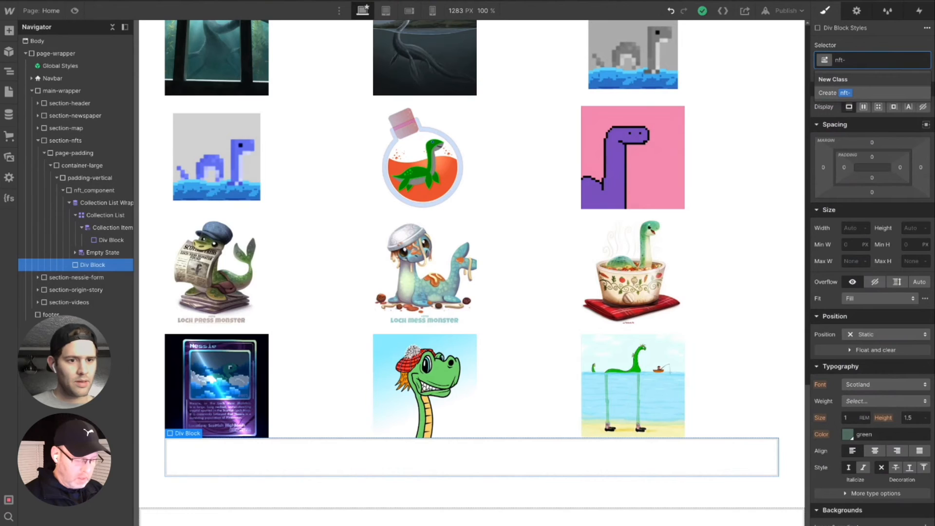
type("he")
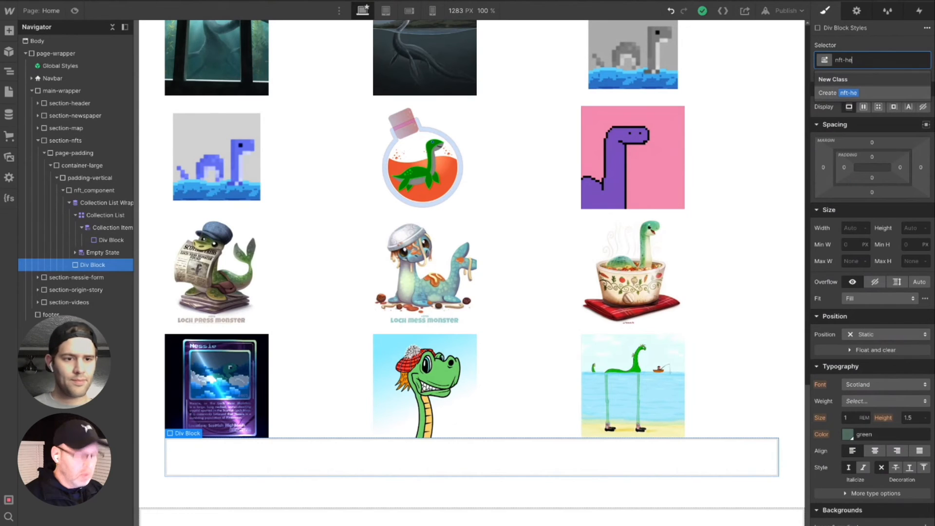
key("BackSpace")
key("BackSpace")
type("copy")
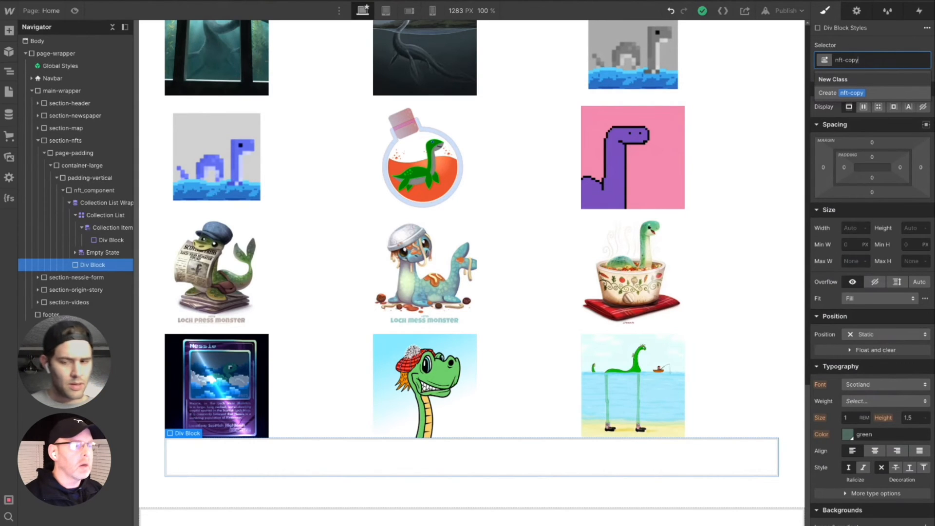
type("-wrapper")
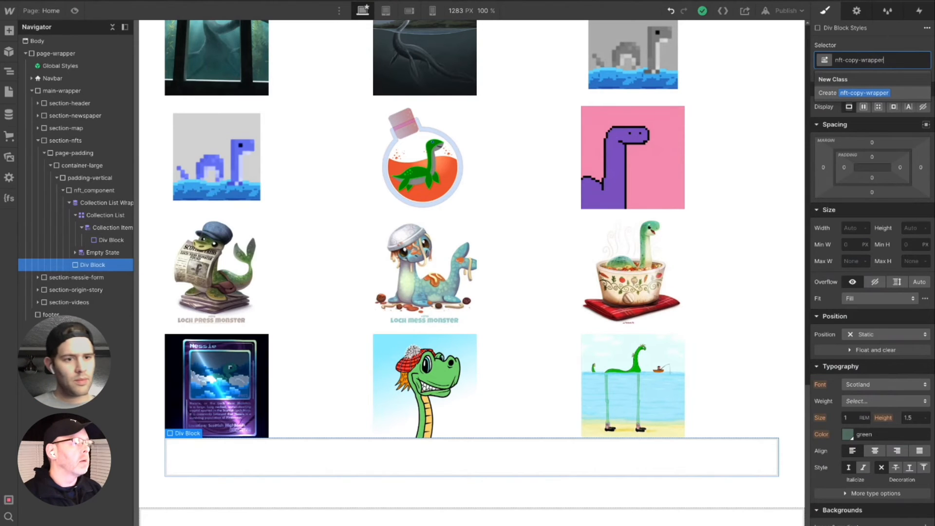
key("Return")
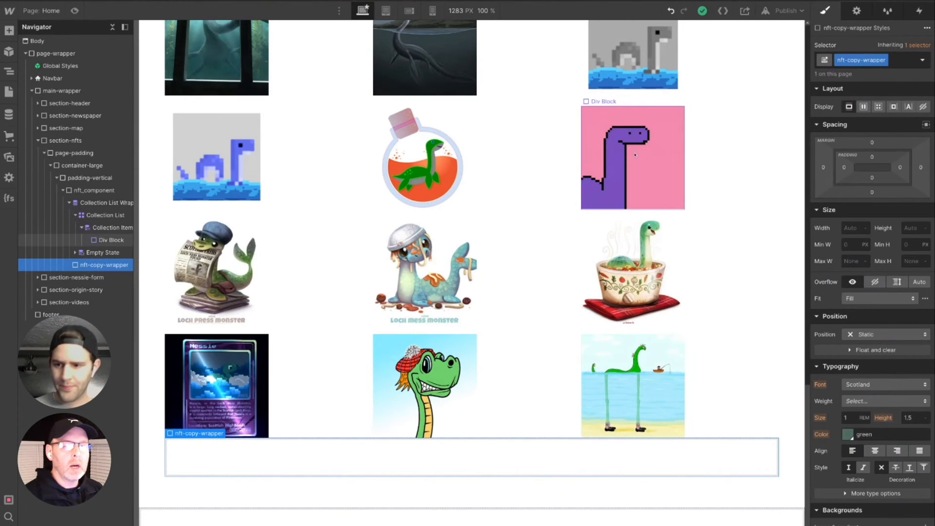
left_click_drag(89, 266, 82, 202)
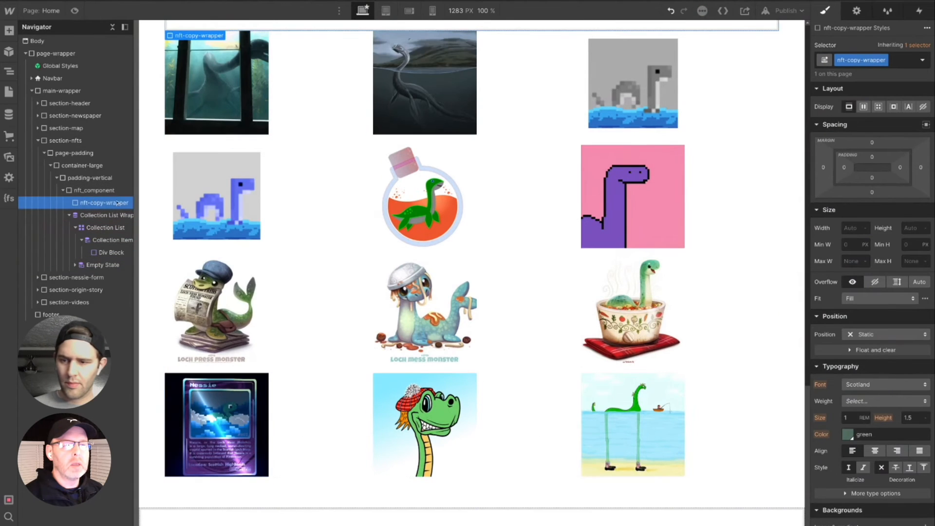
- Insert a heading element inside nft-copy-wrapper
scroll(319, 250, "up", 3)
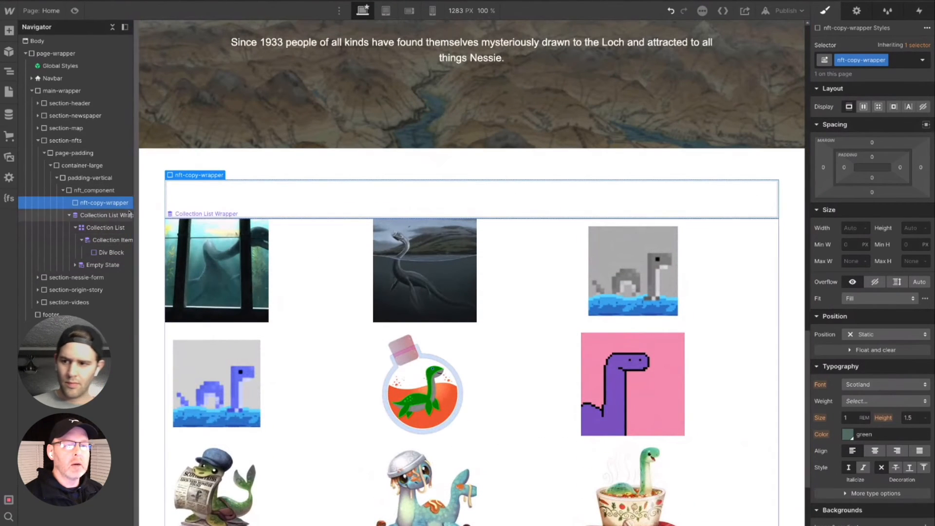
key("ctrl+e")
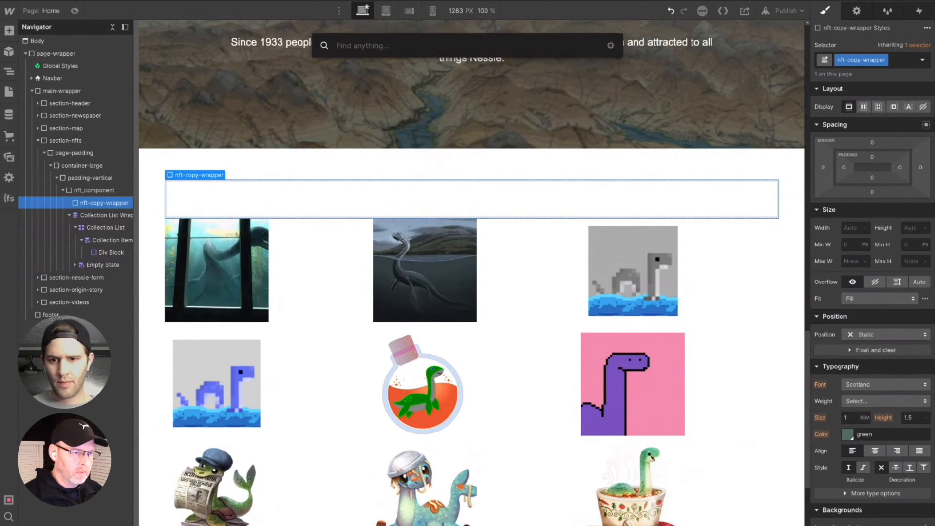
type("d")
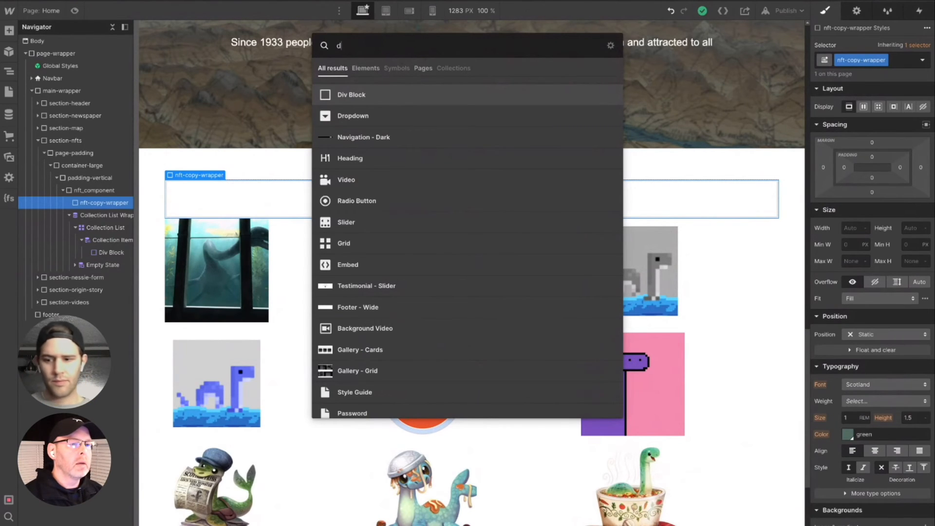
key("BackSpace")
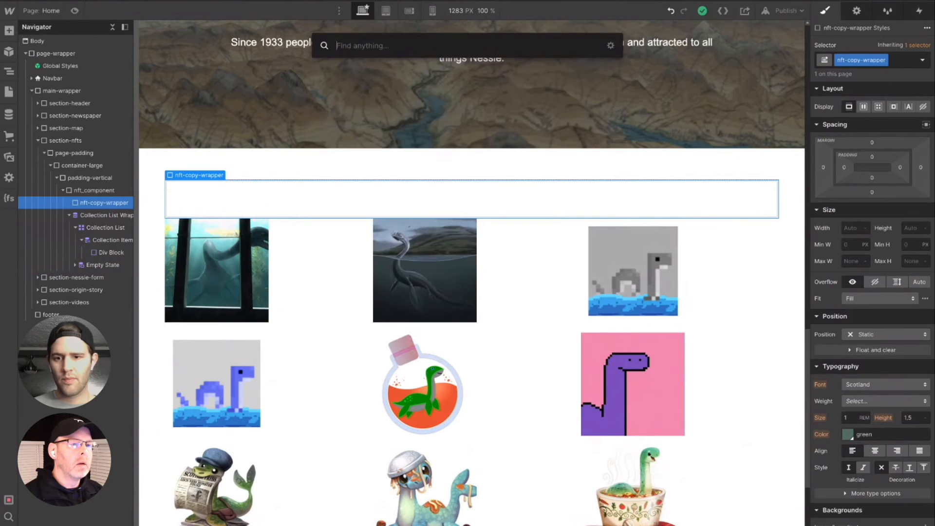
type("hea")
key("Return")
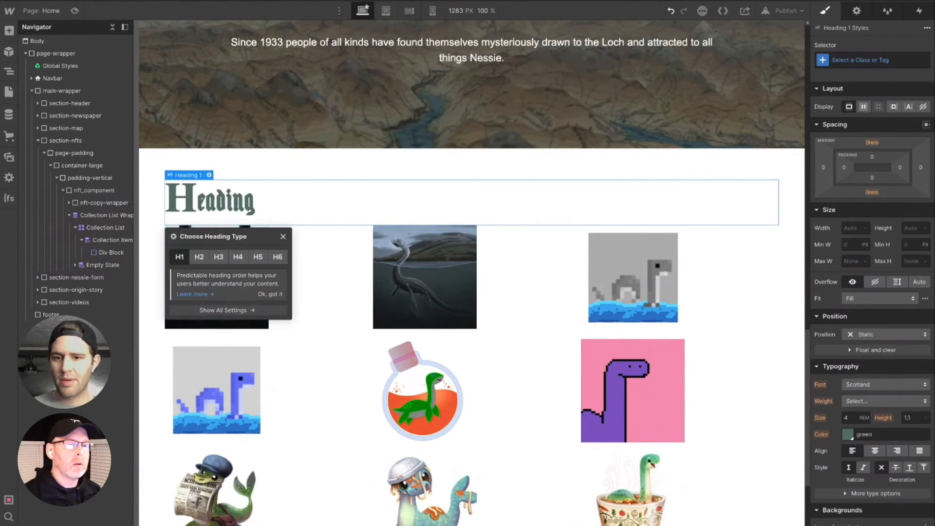
- Replace the placeholder heading text with "My NFT's" and finish editing the text
left_click_drag(251, 203, 173, 197)
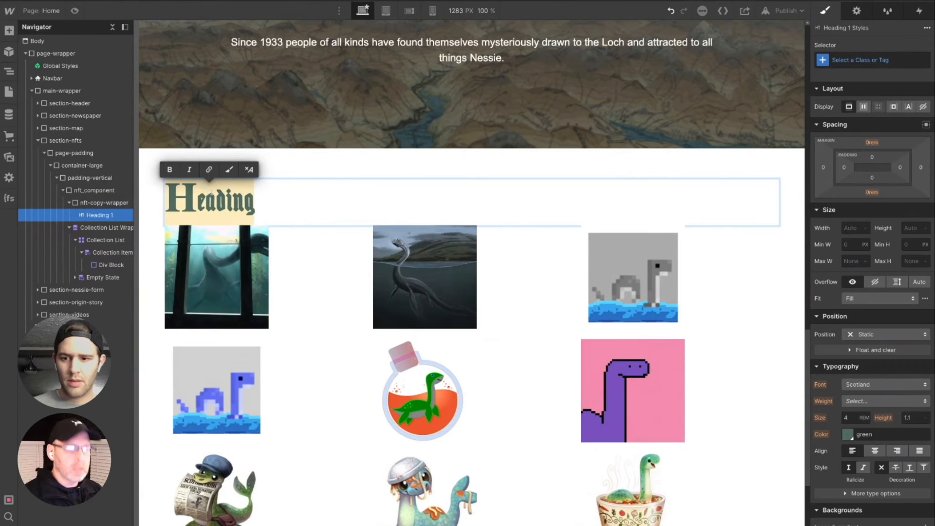
type("My NFT's")
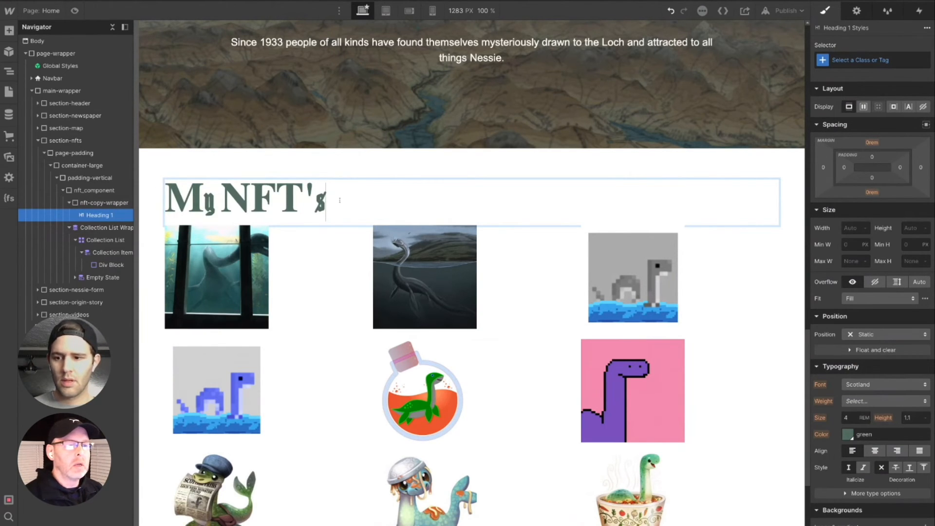
key("shift+Return")
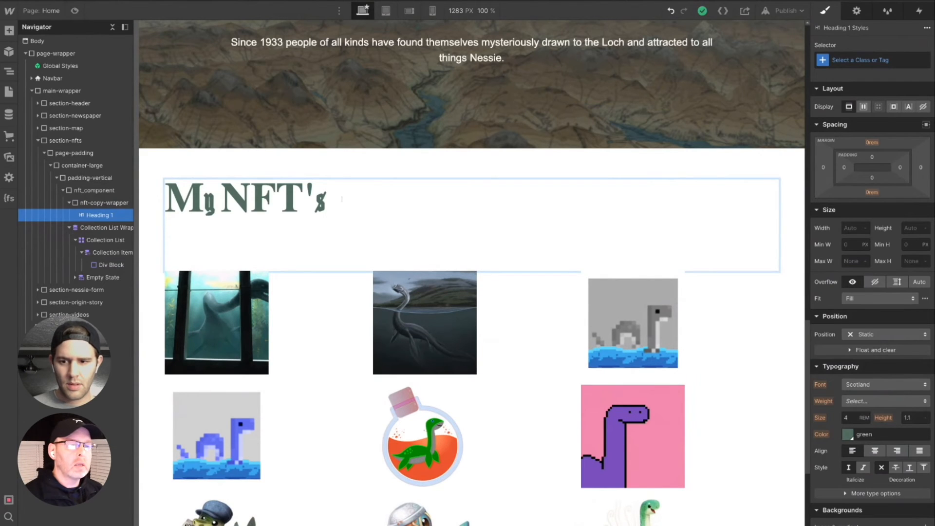
key("BackSpace")
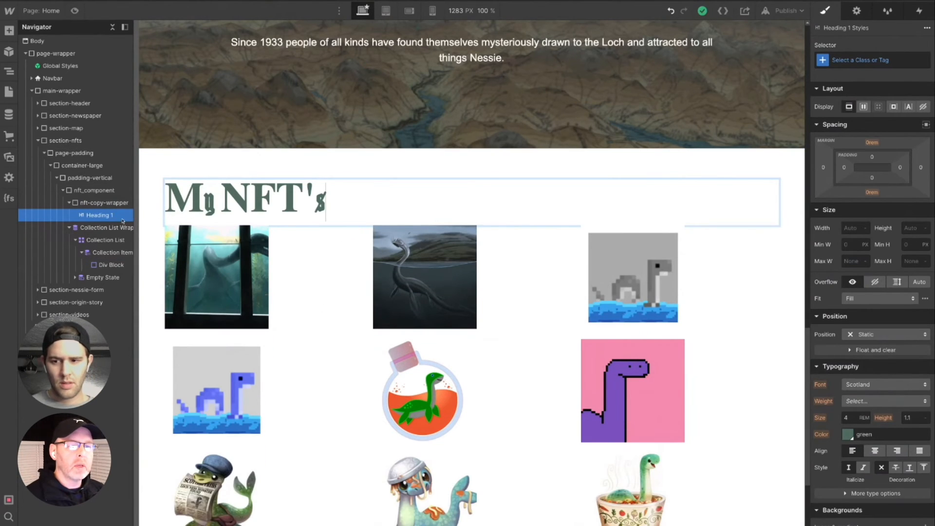
key("Escape")
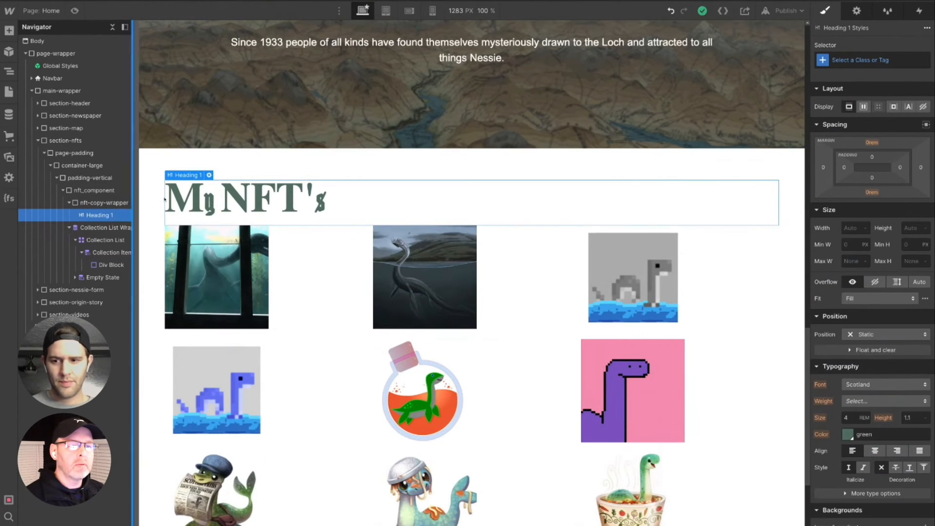
- Compare heading levels for the "My NFT's" heading and set its type to H2
left_click(209, 176)
left_click(237, 257)
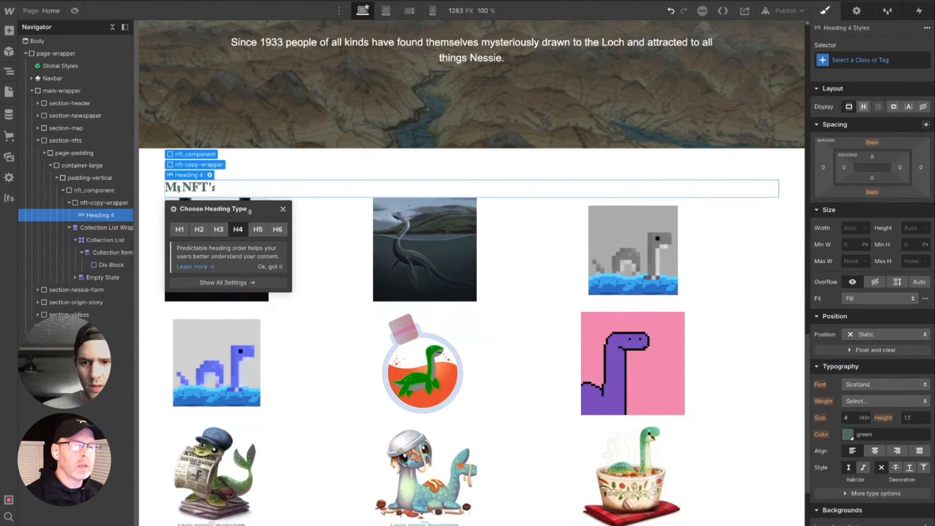
left_click(218, 229)
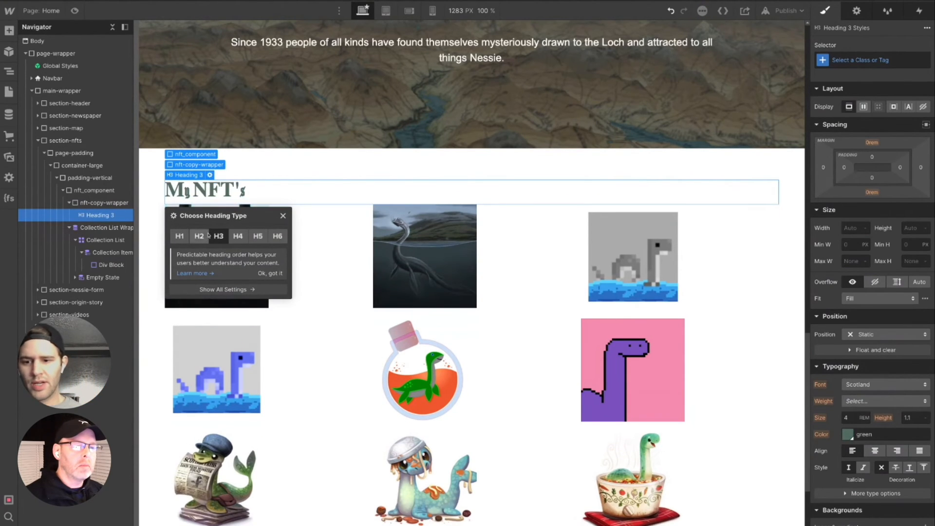
left_click(199, 235)
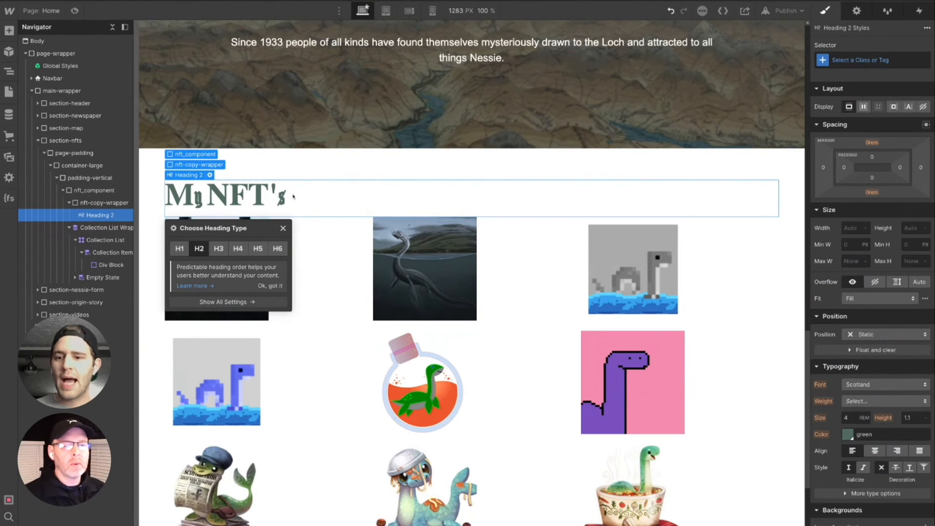
left_click(183, 249)
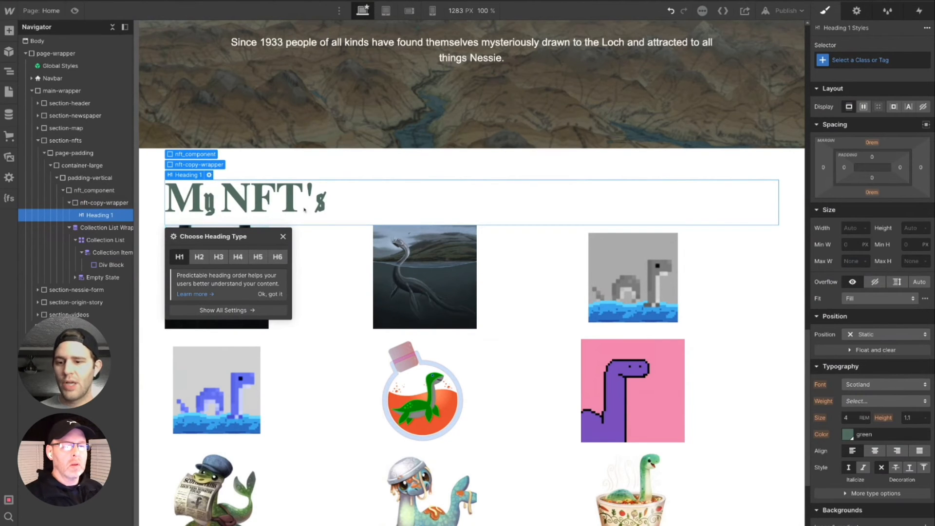
left_click(193, 258)
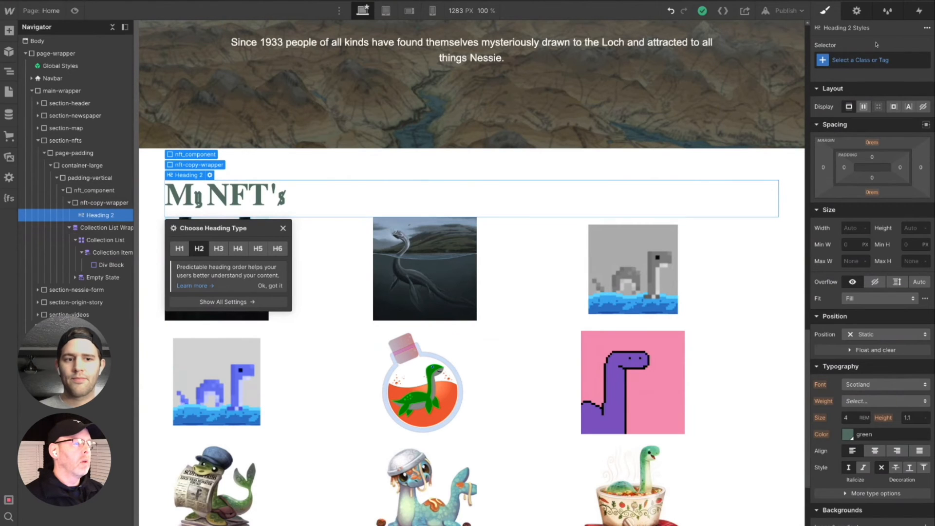
- Apply the existing heading-large class to the "My NFT's" heading
left_click(862, 58)
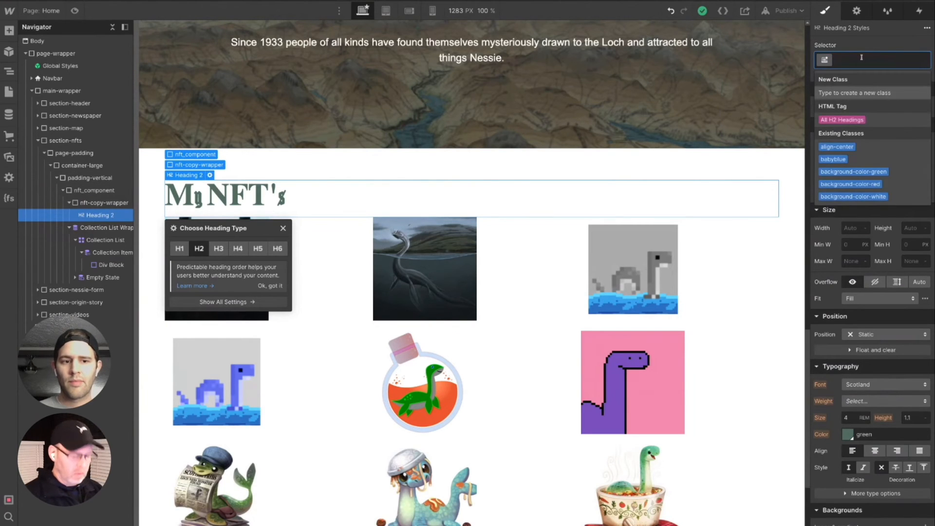
type("heading")
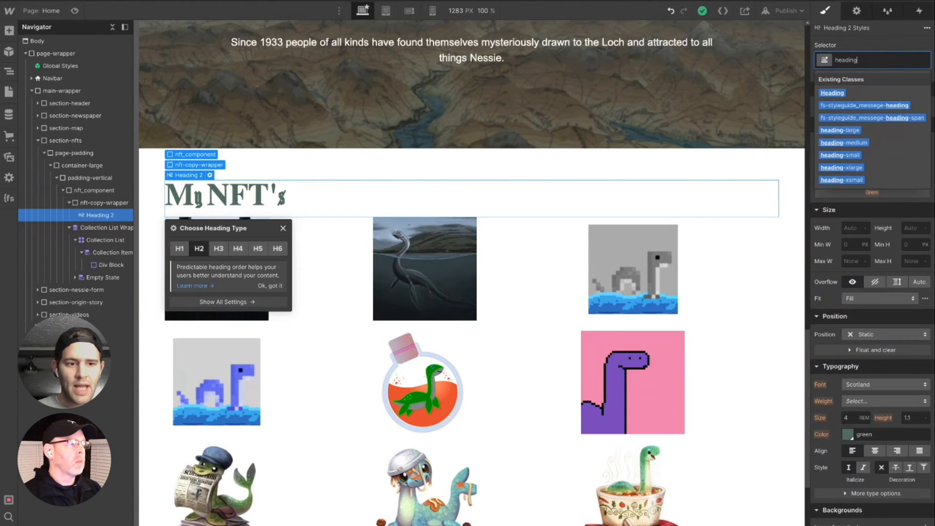
left_click(844, 162)
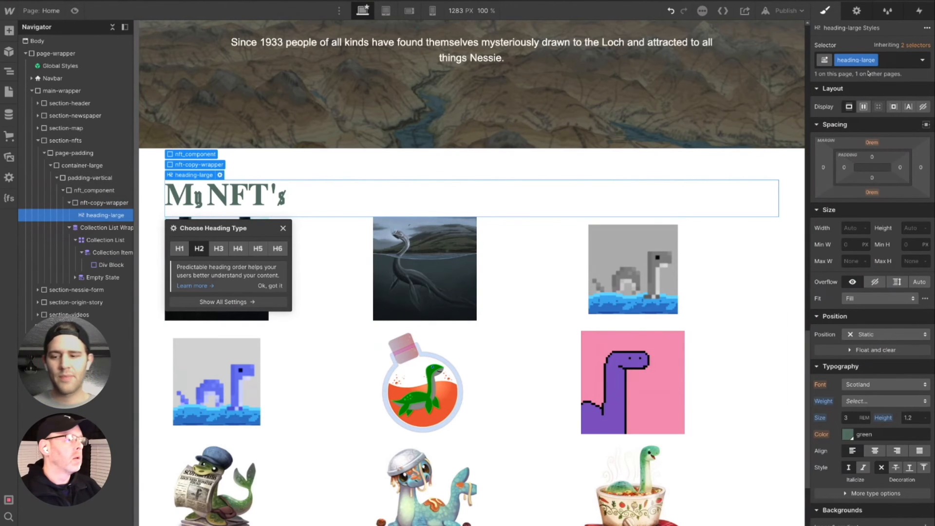
- Replace the class on the "My NFT's" heading with the existing heading-xlarge class
left_click(882, 61)
key("BackSpace")
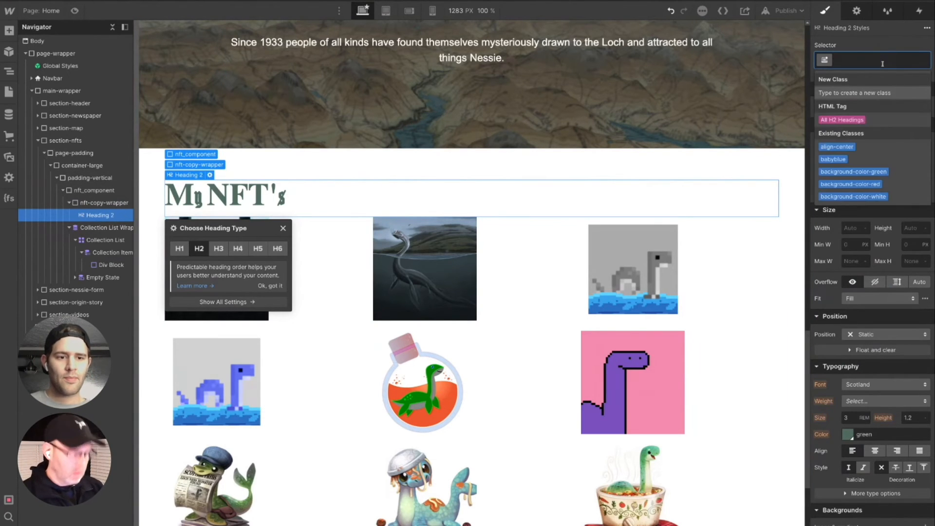
type("head")
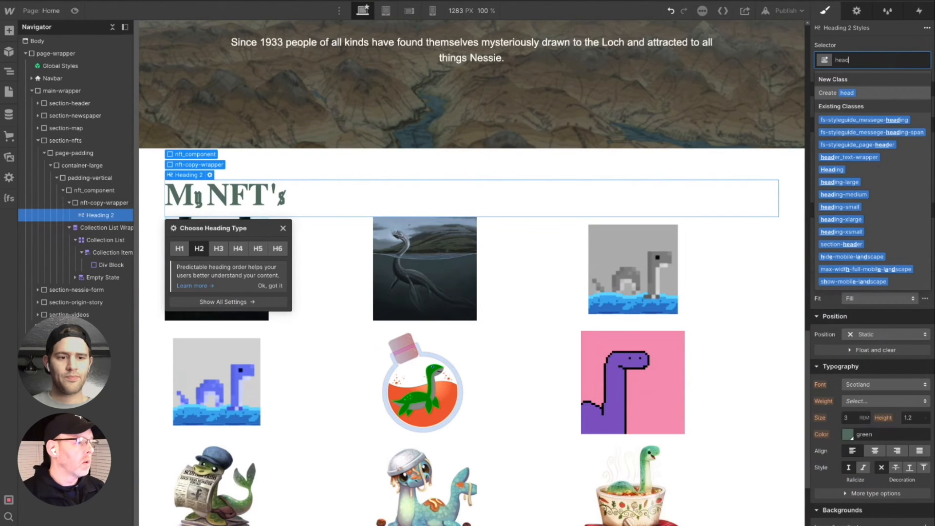
left_click(847, 220)
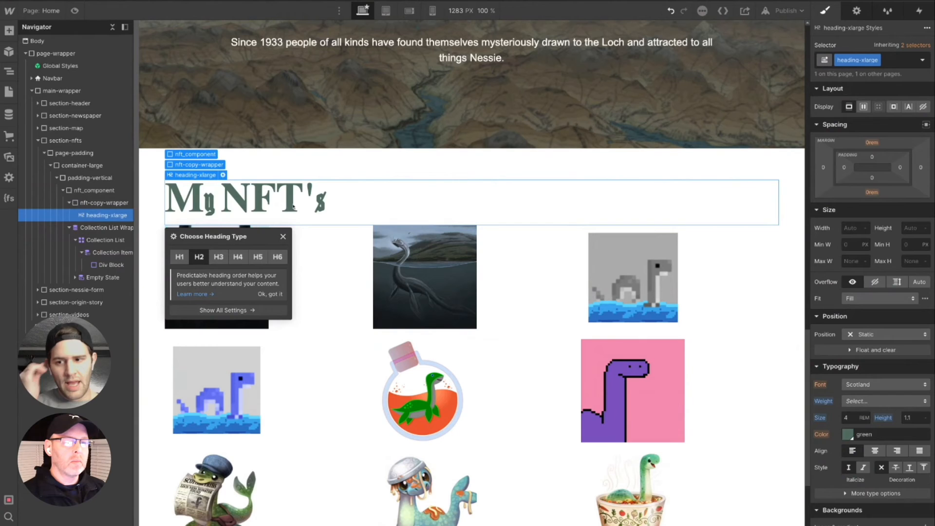
- Set the display of page-padding in the NFTs section to flex and justify its content to the center
left_click(151, 230)
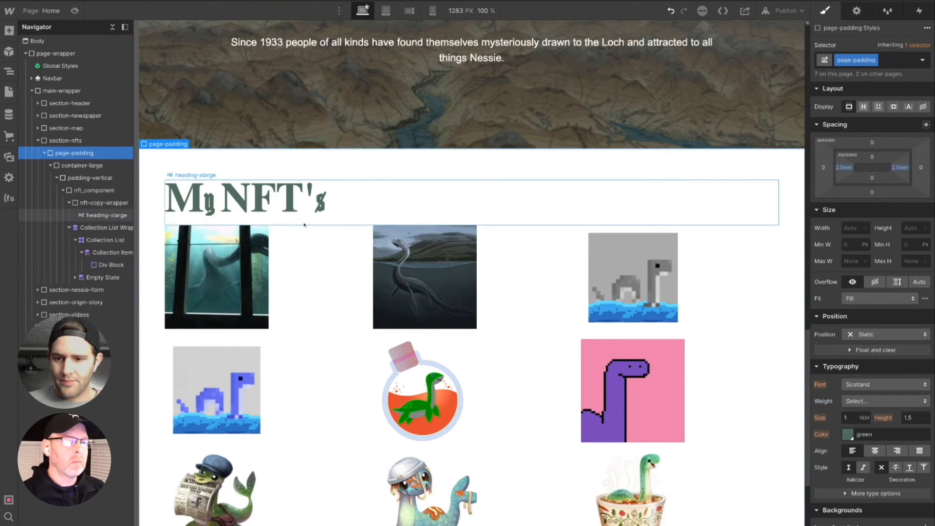
left_click(863, 108)
left_click(868, 164)
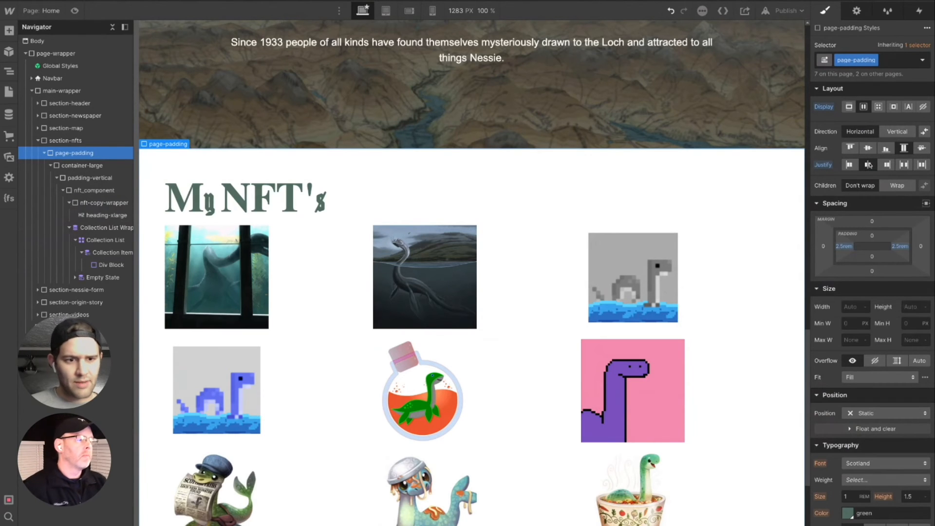
- Clear the flex display from page-padding in the NFTs section so it is back to block
left_click(848, 108)
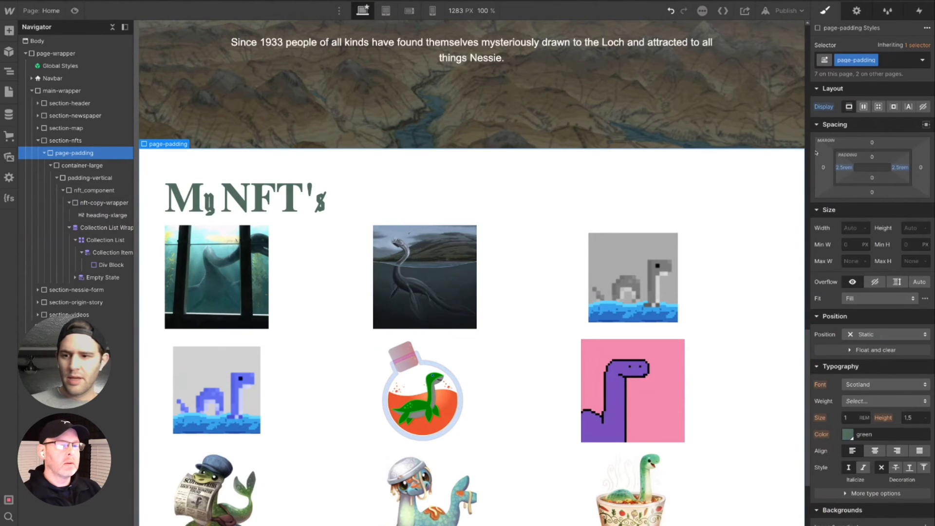
key("ctrl+z")
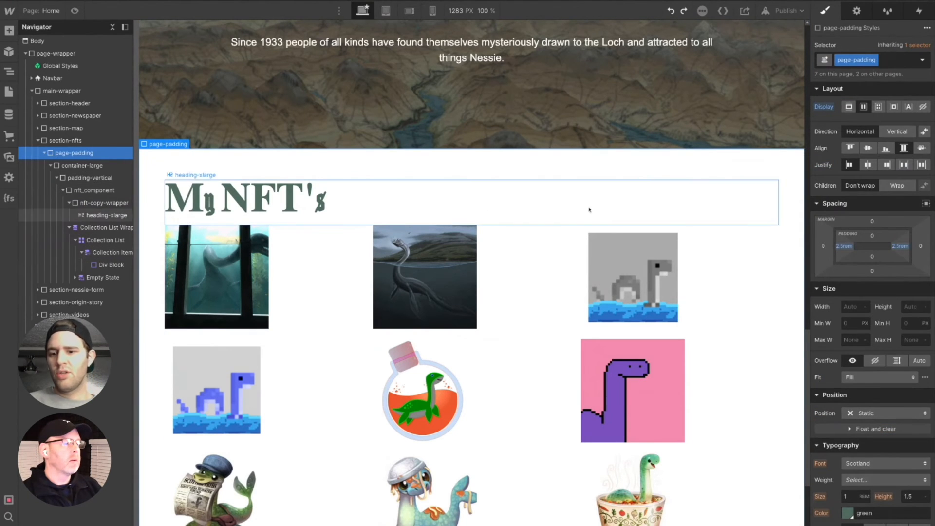
key("ctrl+shift+z")
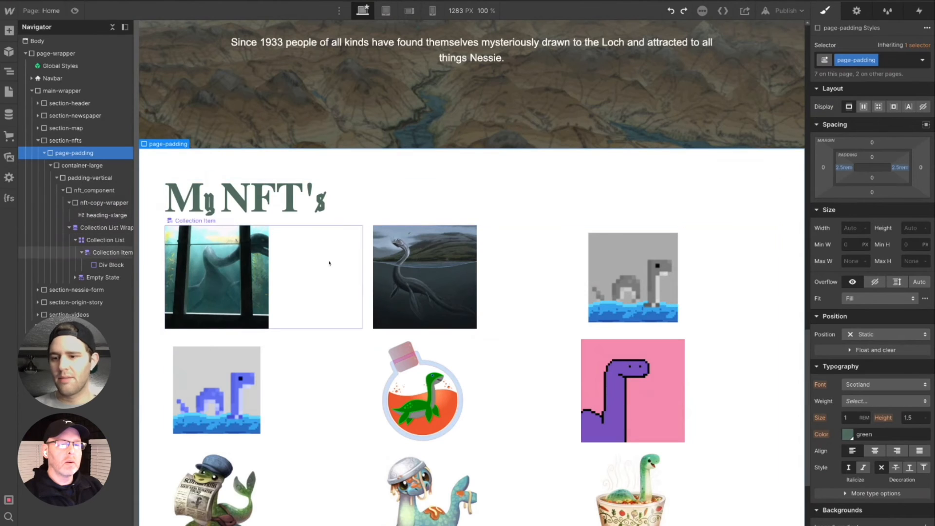
- Center the text alignment of nft-copy-wrapper, the wrapper around the "My NFT's" heading
left_click(288, 203)
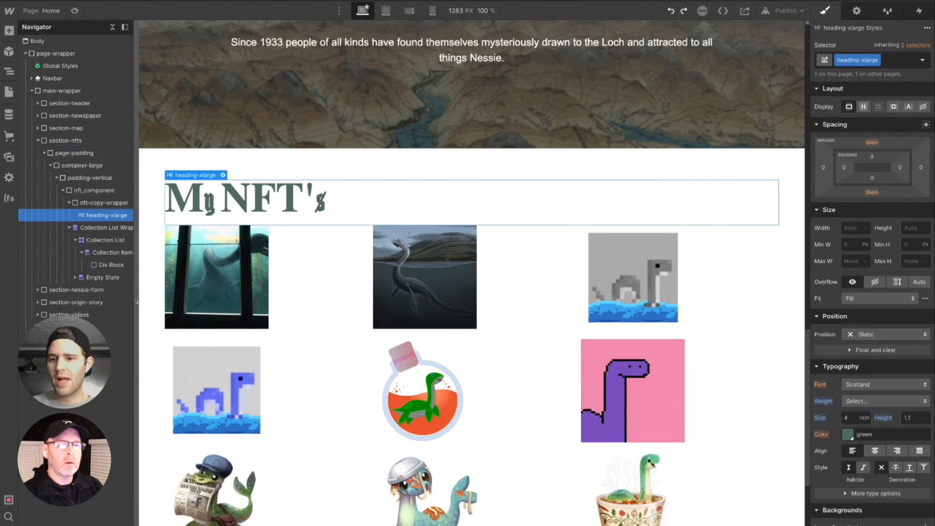
left_click(109, 203)
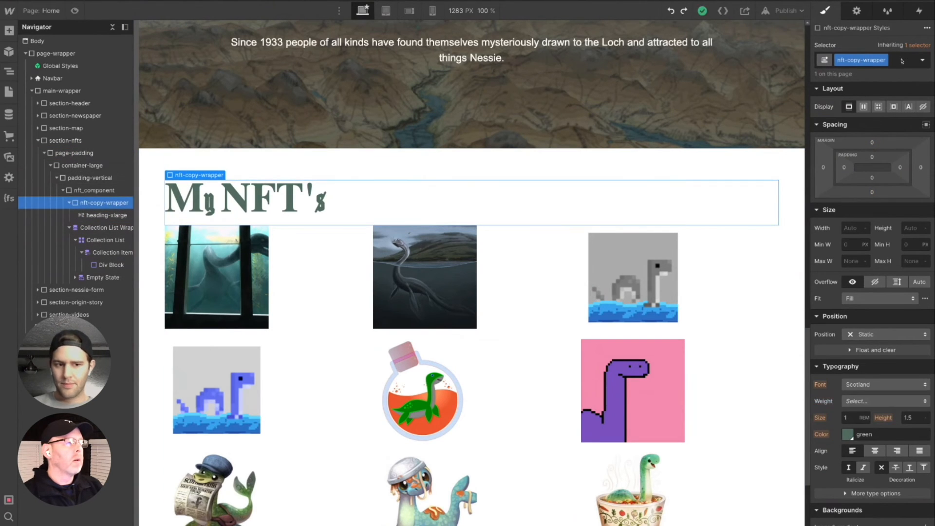
left_click(875, 451)
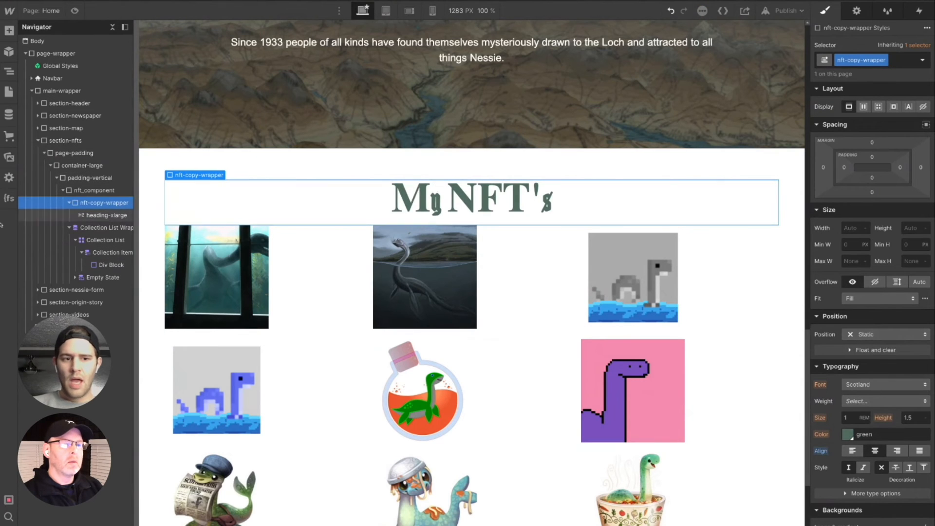
- Set the bottom padding of nft-copy-wrapper to 2rem
scroll(663, 365, "down", 1)
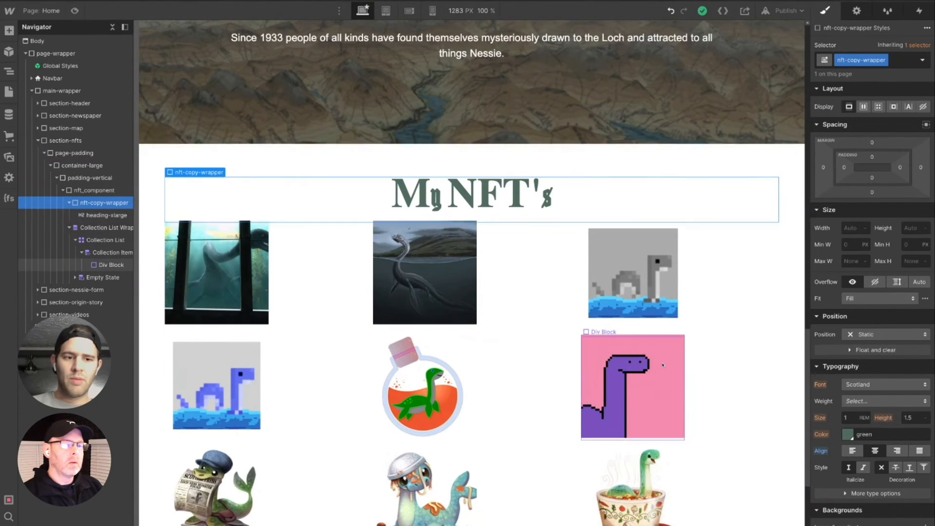
scroll(657, 385, "down", 4)
scroll(643, 404, "up", 6)
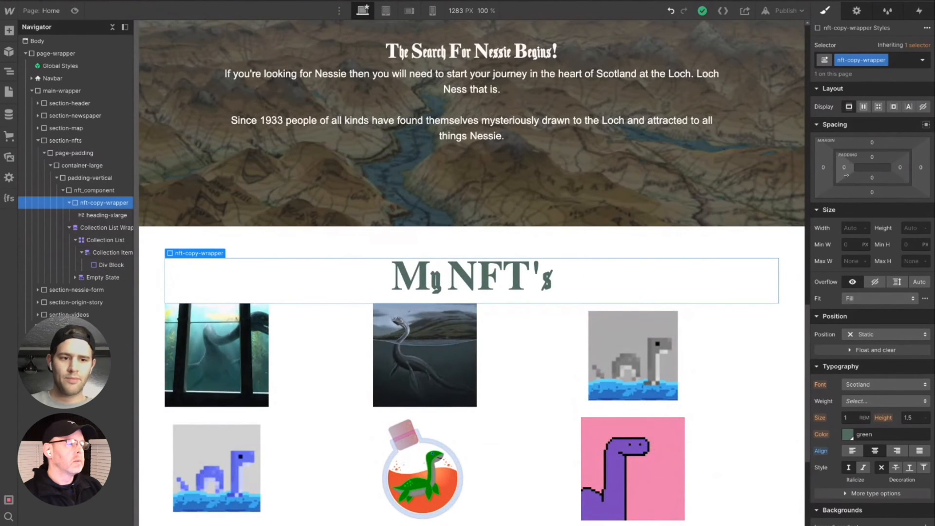
left_click(871, 177)
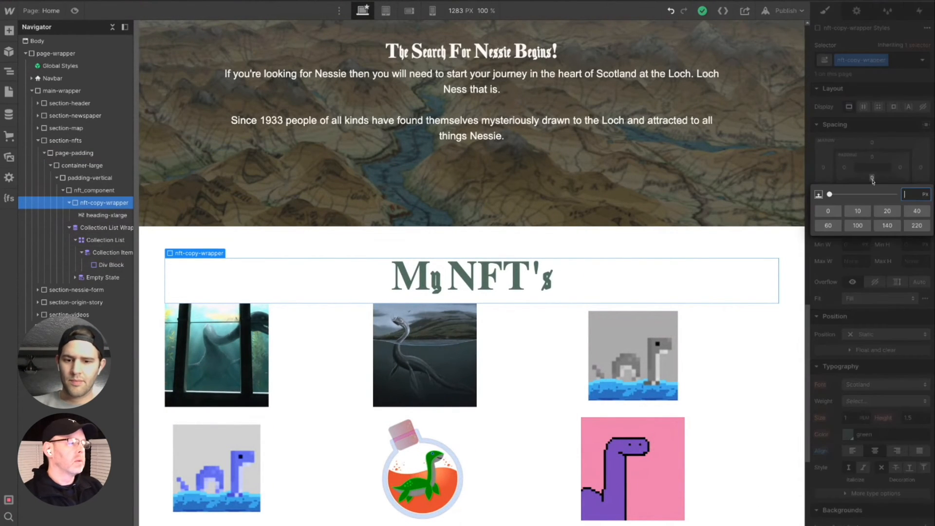
type("2rem")
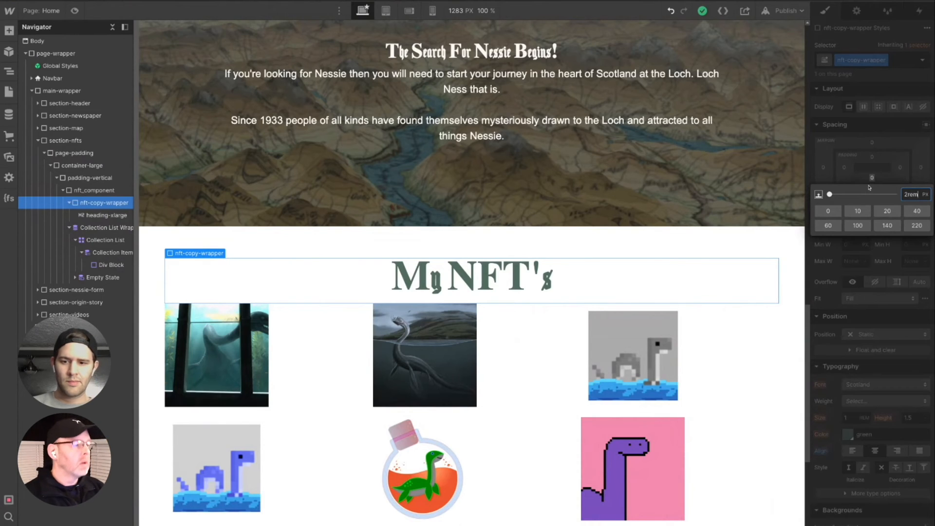
key("Return")
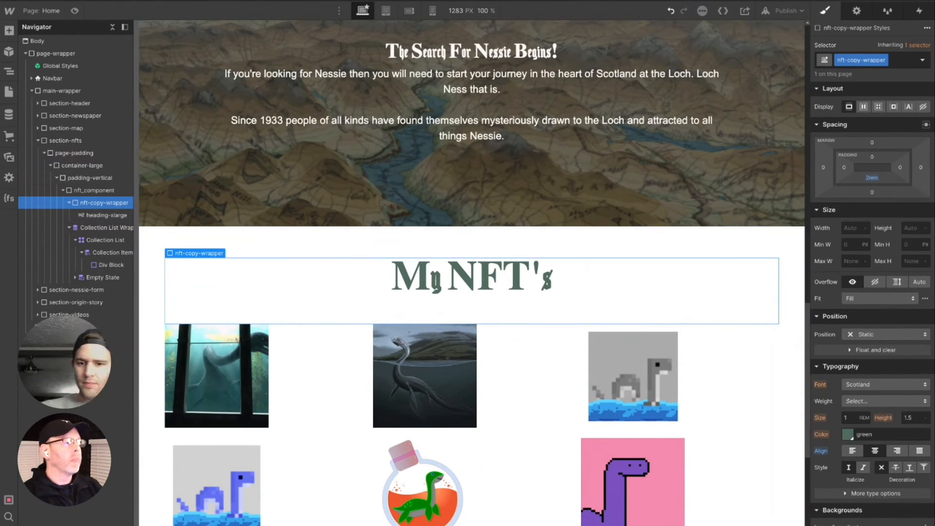
- Replace the padding-large combo class on padding-vertical in the NFTs section with the existing padding-xlarge class
scroll(682, 370, "down", 6)
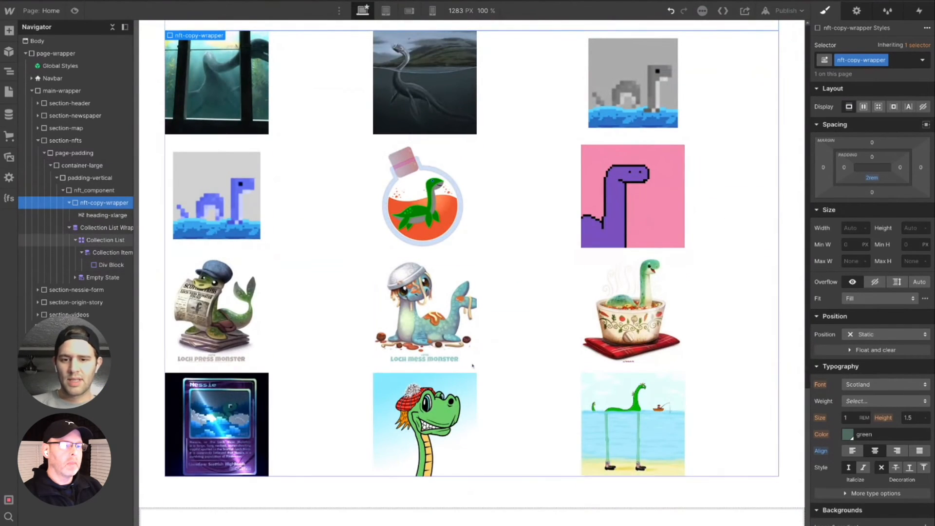
scroll(648, 407, "up", 5)
scroll(648, 407, "up", 4)
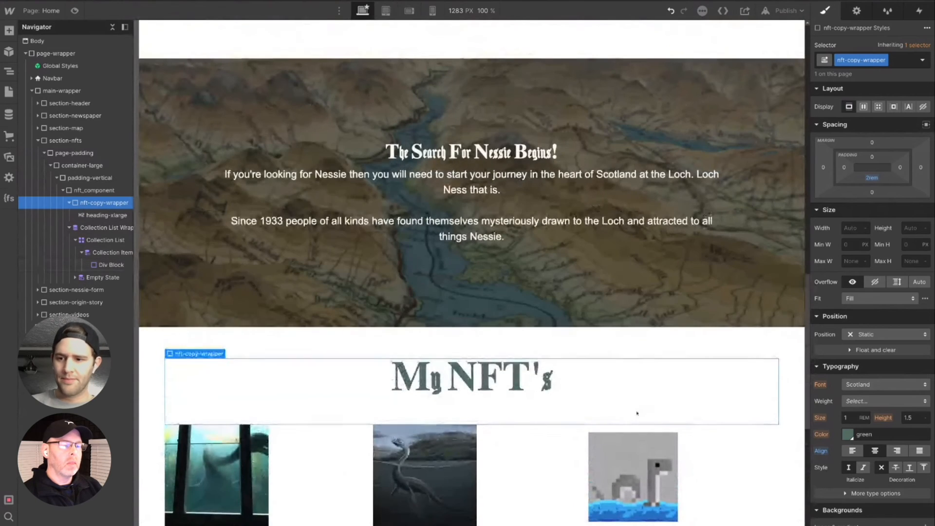
scroll(630, 419, "up", 1)
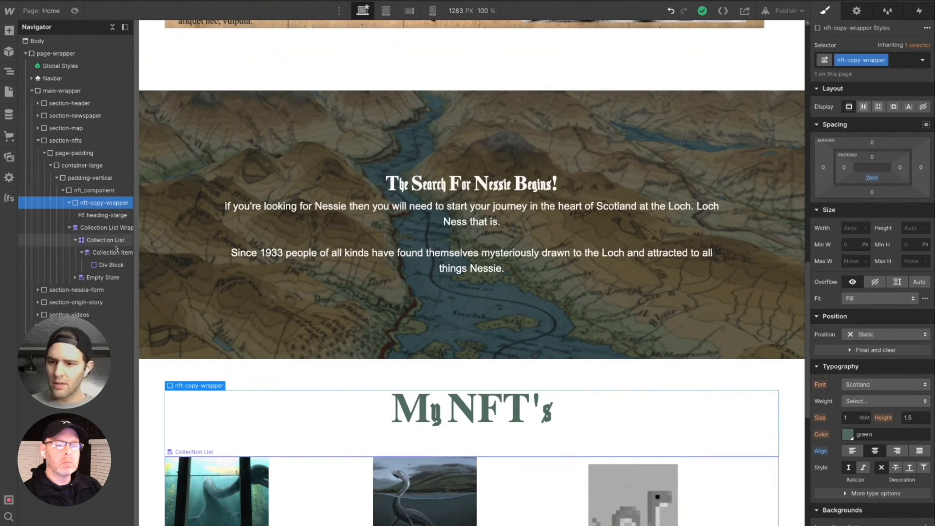
left_click(108, 181)
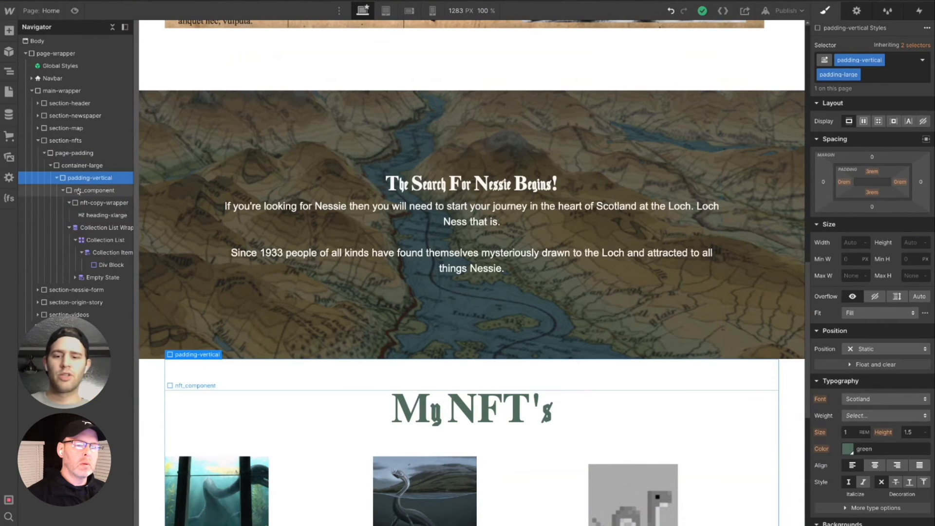
double_click(856, 75)
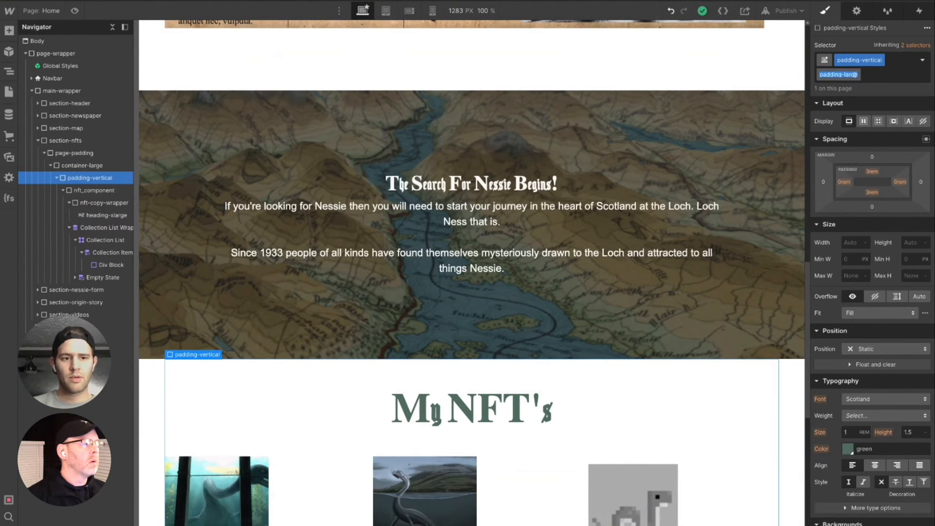
key("BackSpace")
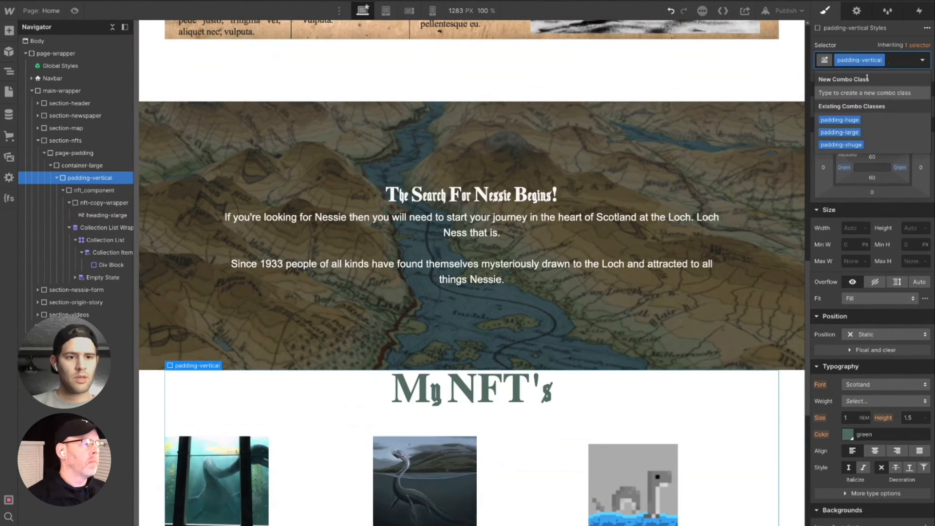
type("pad")
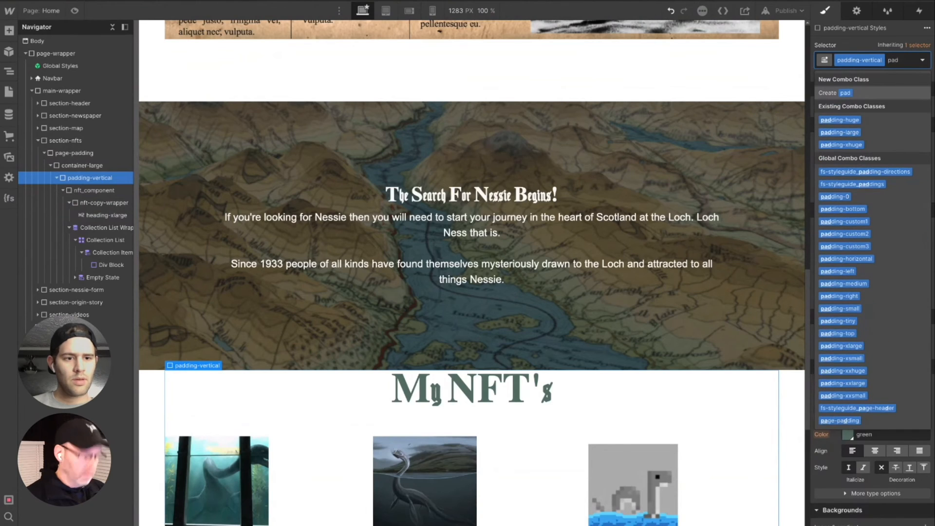
type("x")
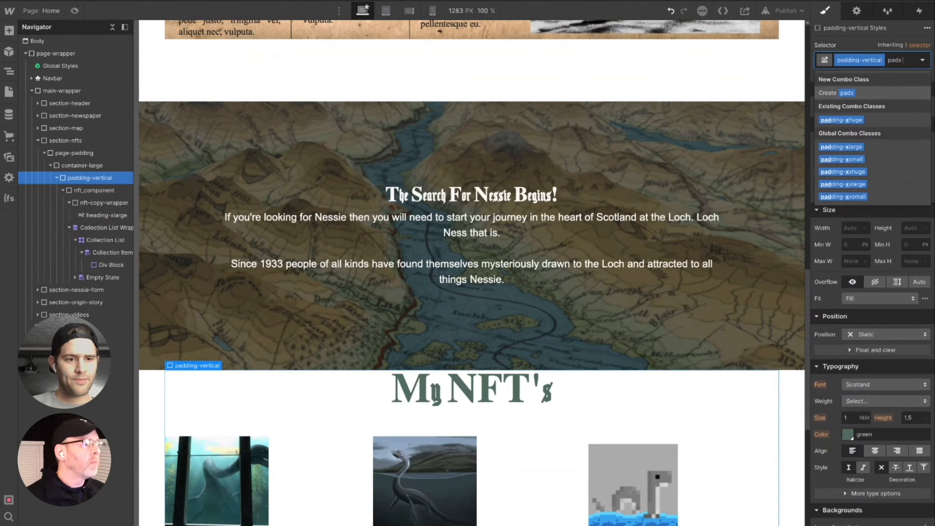
left_click(843, 147)
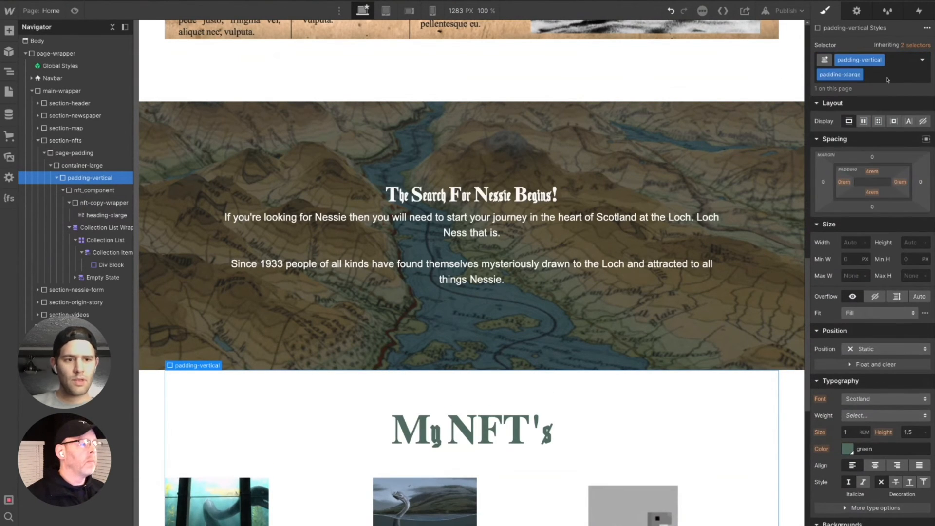
- Collapse section-nfts and expand section-nessie-form, section-origin-story and section-videos in the element tree
scroll(578, 460, "down", 6)
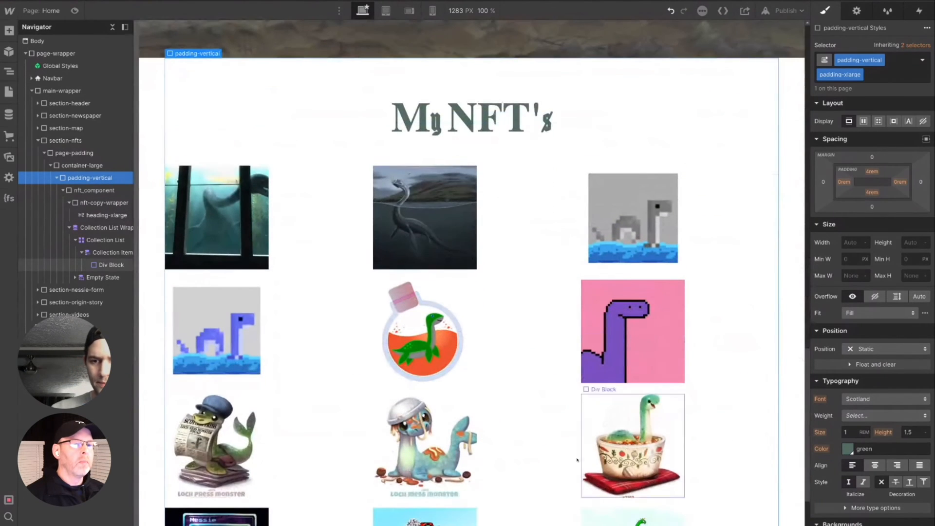
scroll(537, 349, "down", 3)
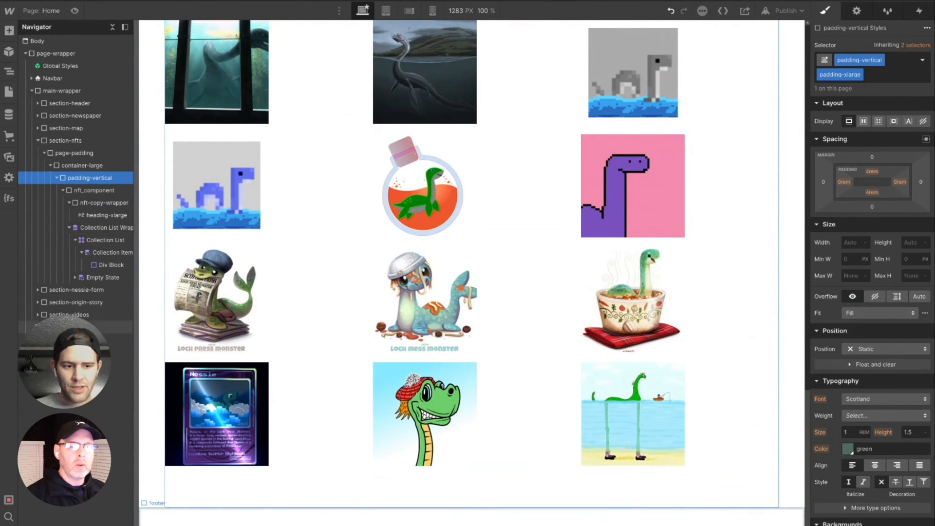
left_click(56, 291)
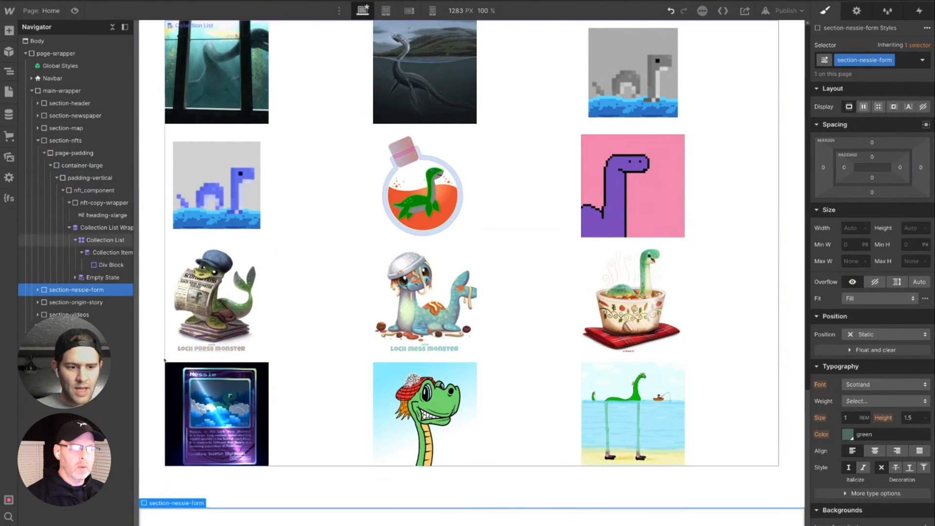
left_click(38, 140)
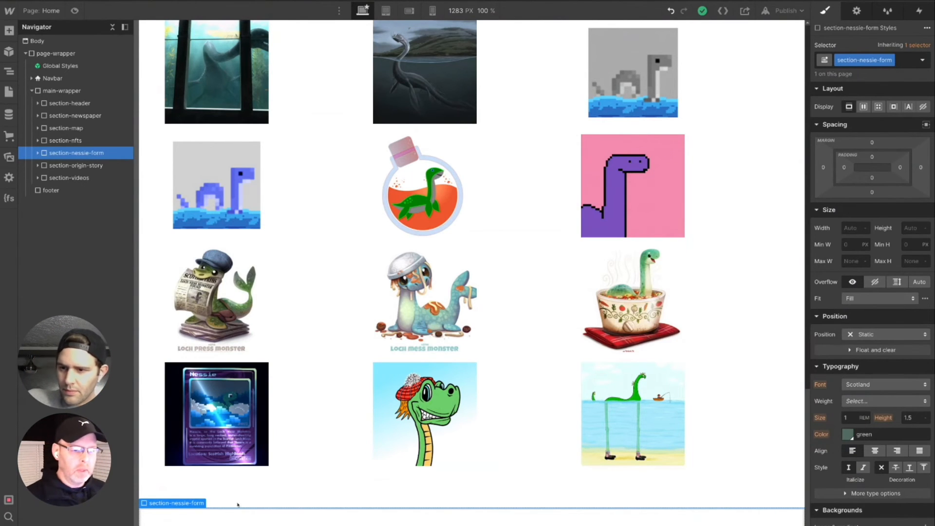
left_click(38, 153)
left_click(37, 178)
left_click(38, 203)
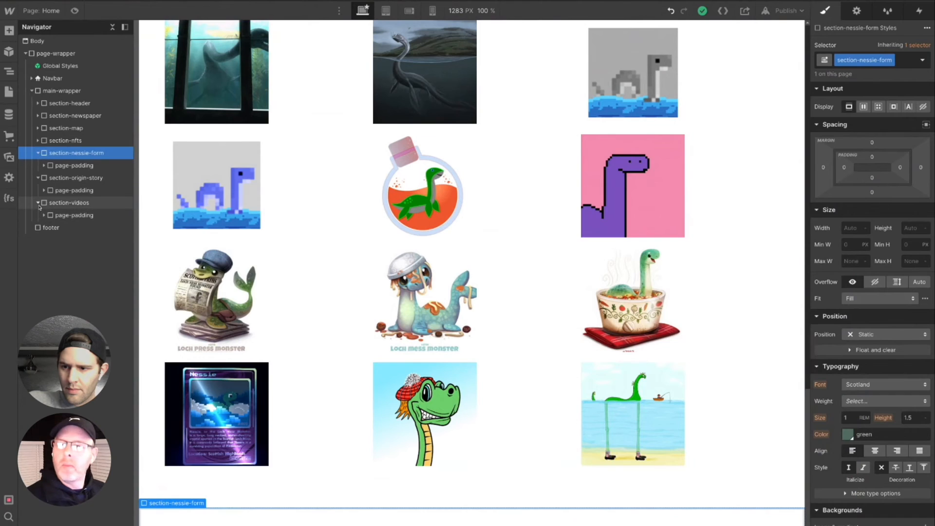
- Add a div block inside container-large of section-nessie-form
left_click(58, 166)
left_click(43, 165)
left_click(71, 180)
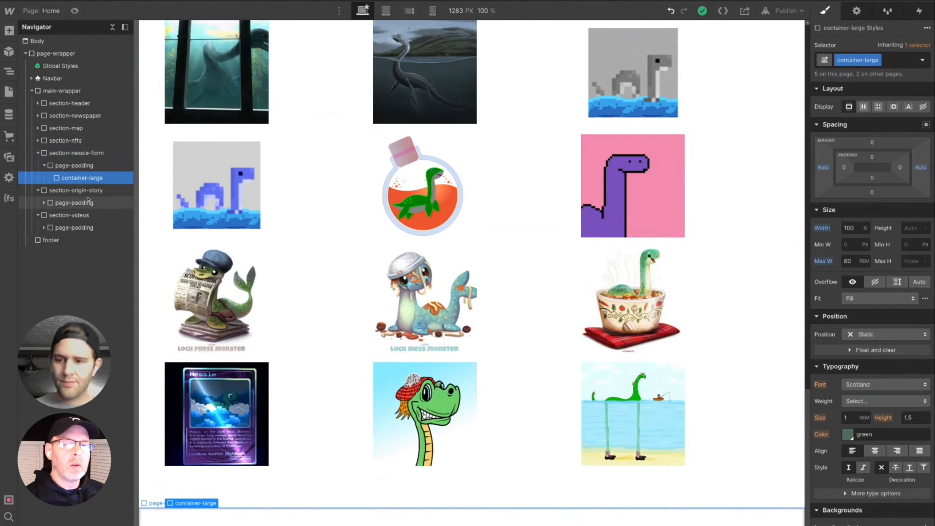
key("ctrl+k")
type("div")
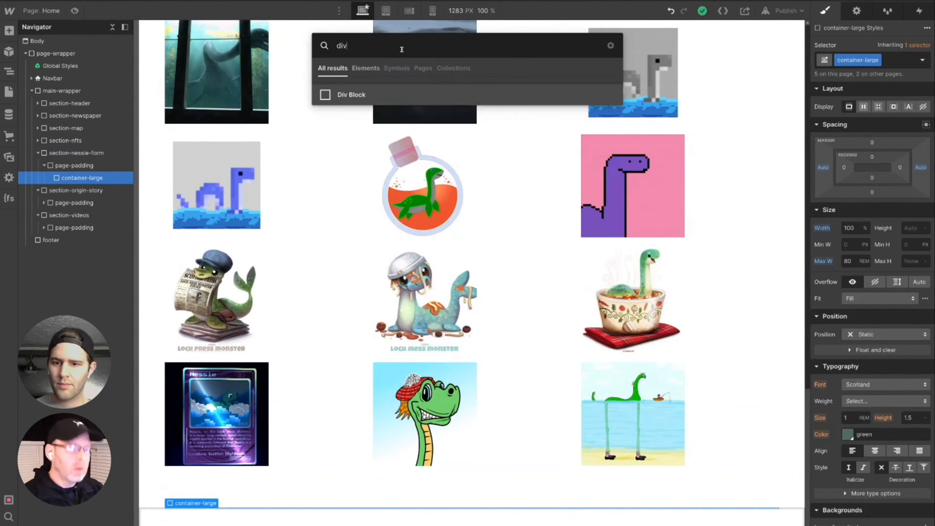
key("Return")
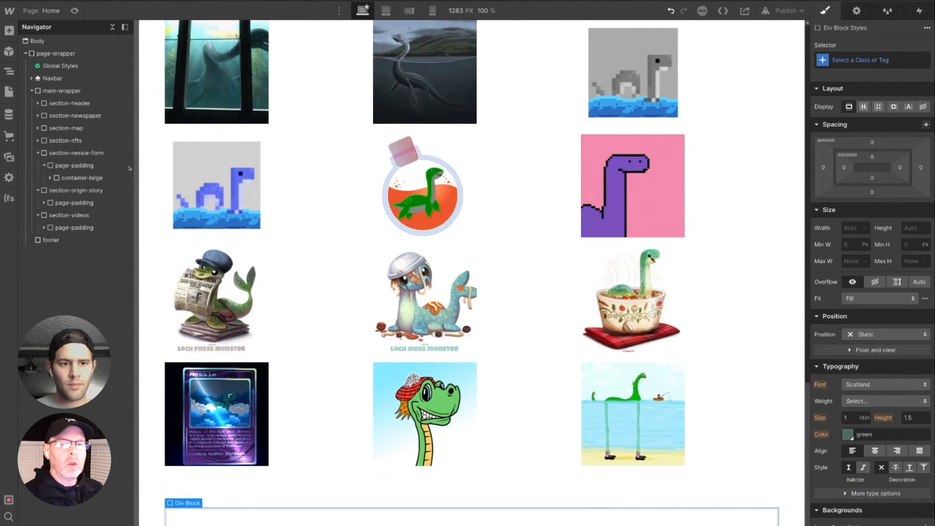
- Apply the existing padding-vertical class and the padding-large combo class to the new div block in section-nessie-form
left_click(63, 179)
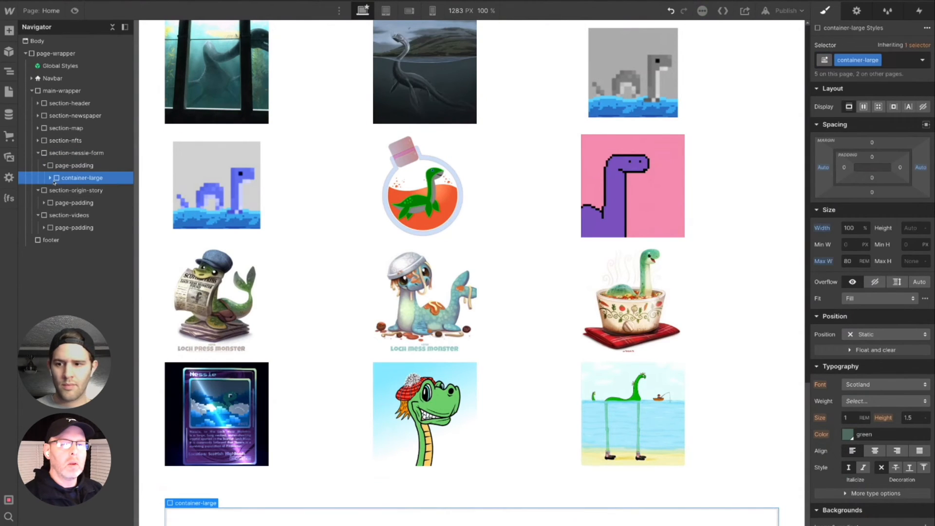
left_click(68, 190)
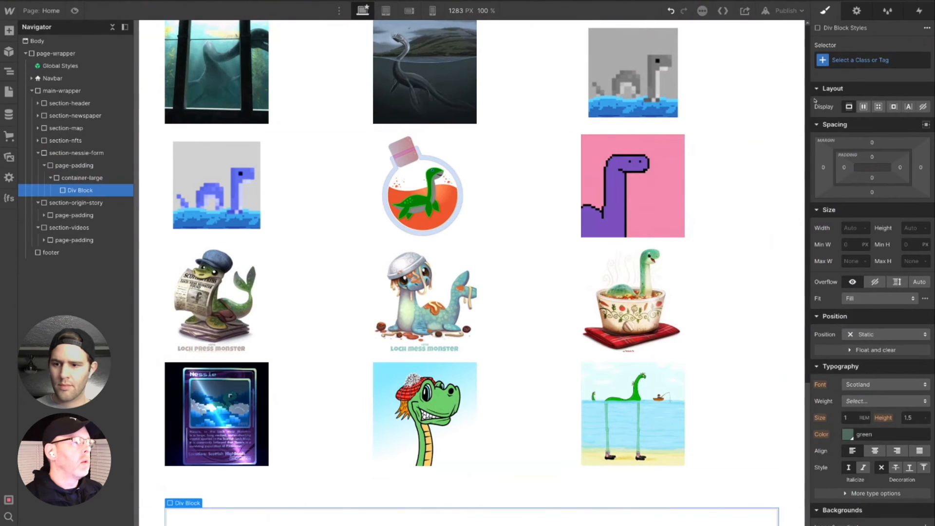
left_click(855, 60)
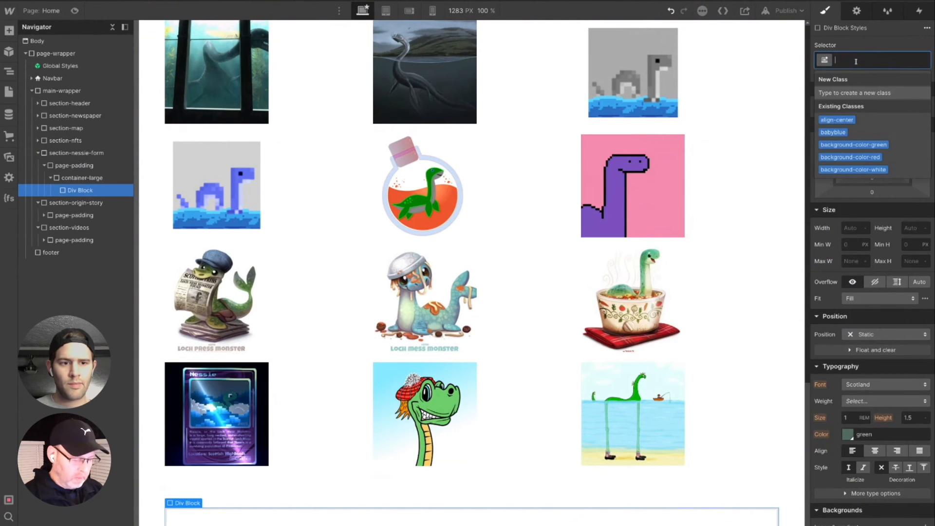
type("padv")
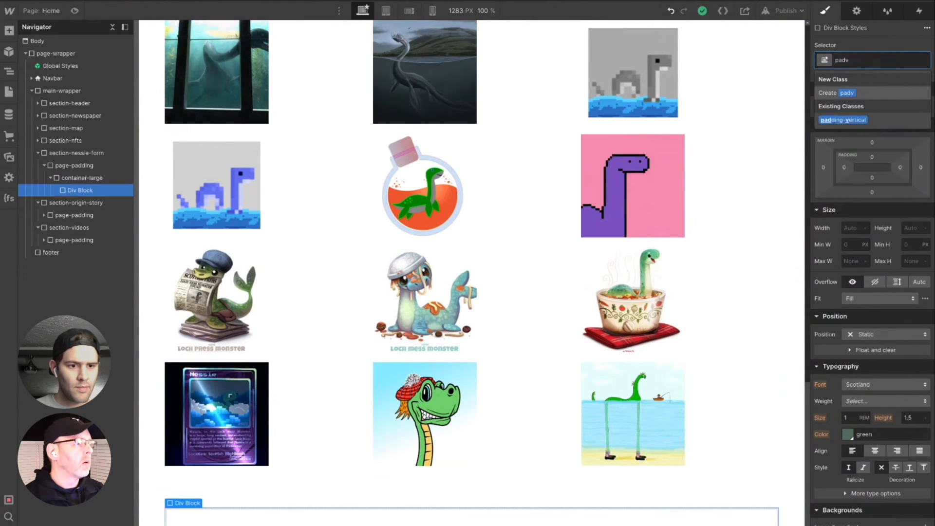
left_click(836, 122)
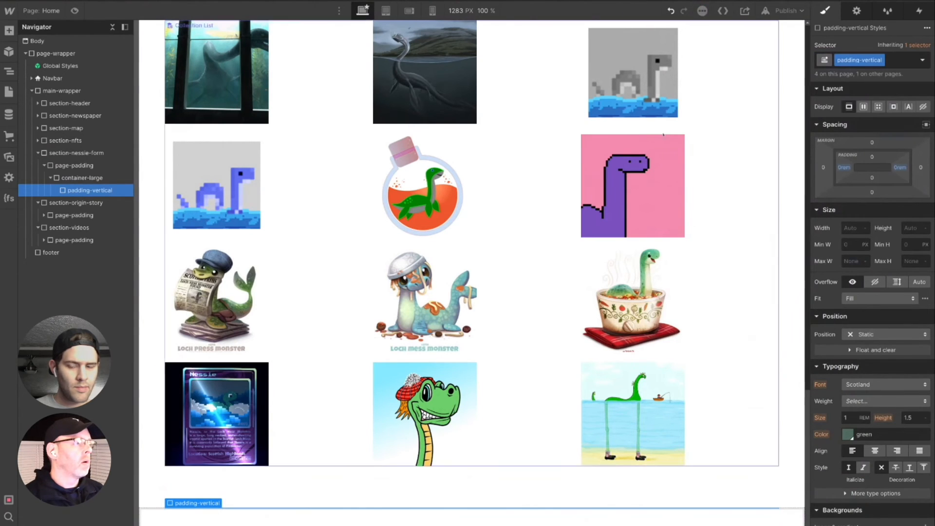
left_click(897, 60)
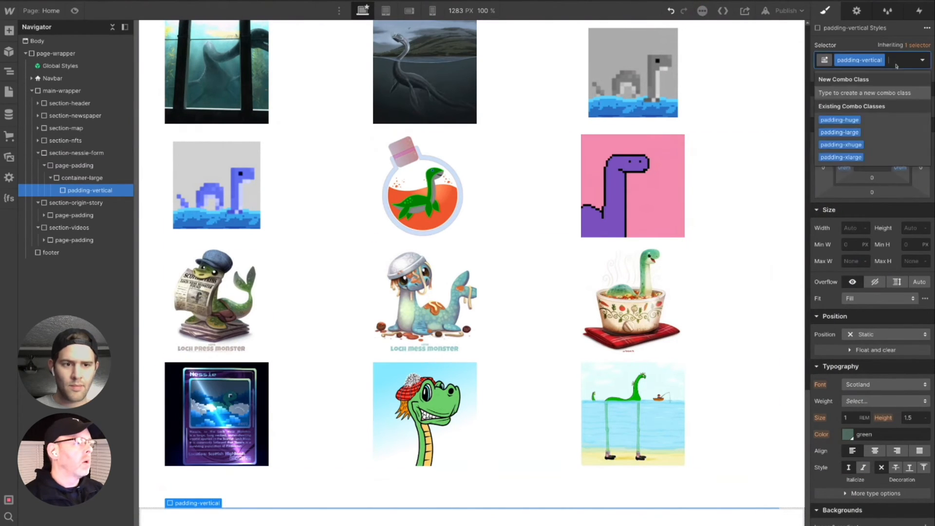
left_click(859, 134)
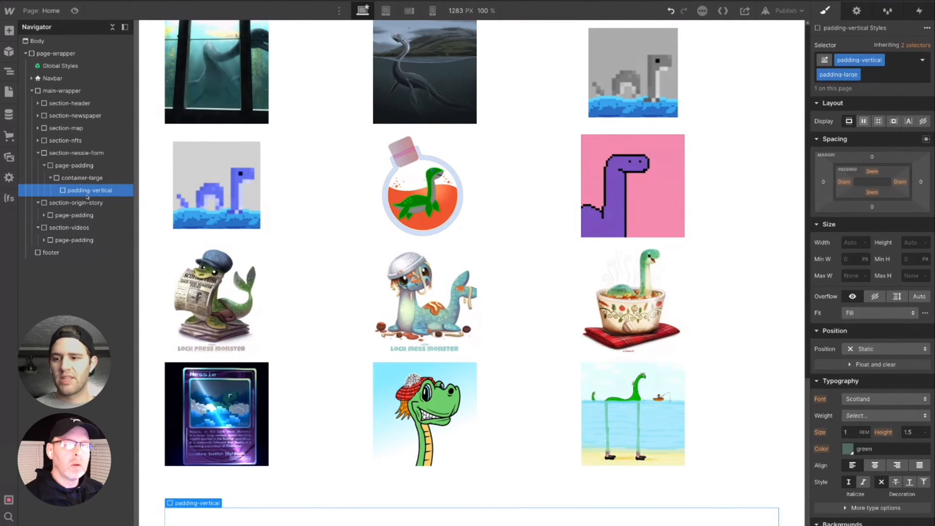
- Paste the padding-vertical div with its padding-large combo class into container-large of both section-origin-story and section-videos
left_click(44, 215)
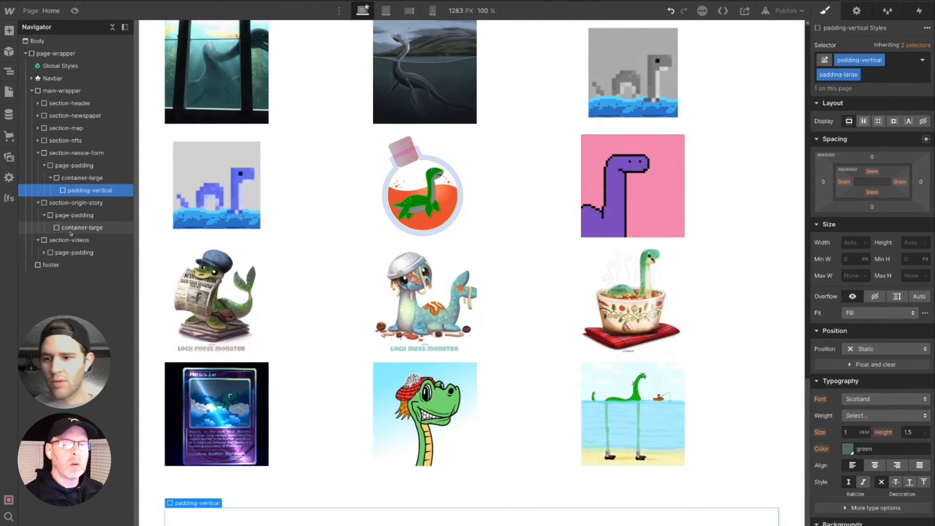
left_click(74, 230)
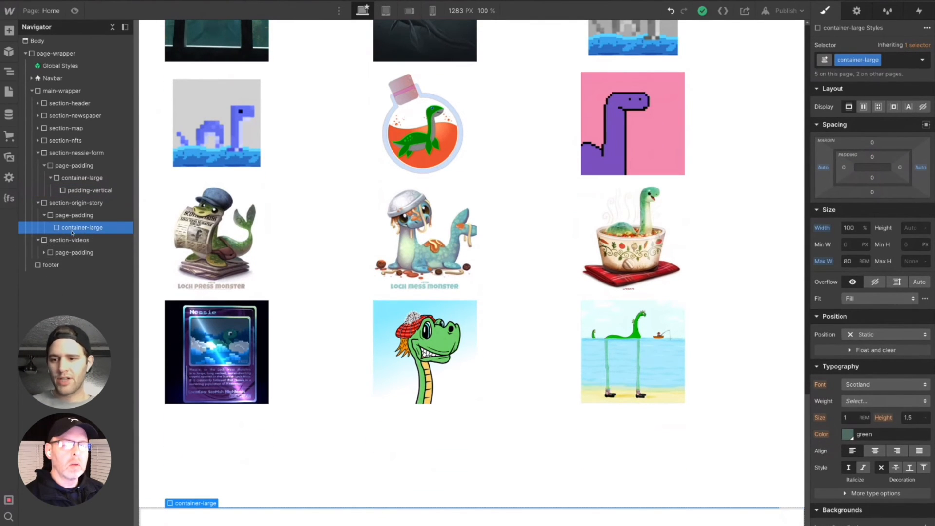
left_click(44, 253)
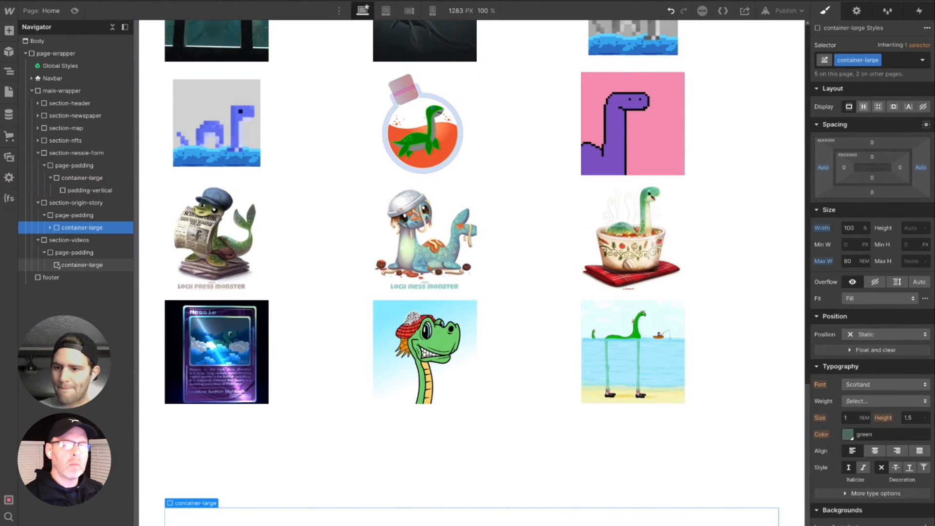
left_click(73, 265)
left_click(50, 265)
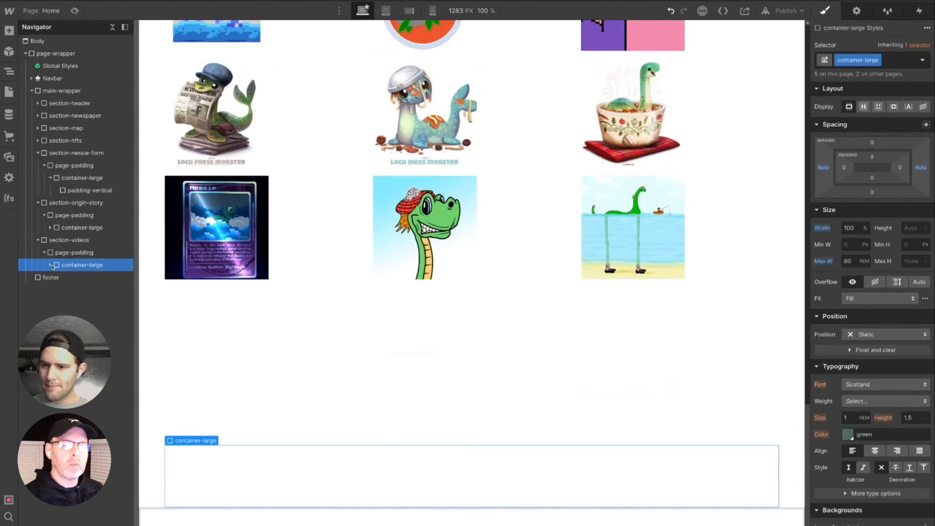
left_click(50, 228)
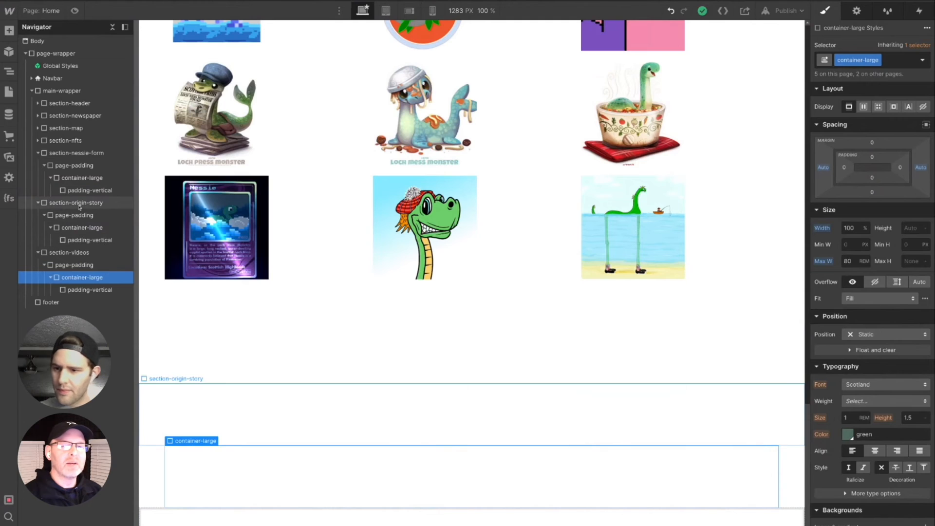
- Collapse section-origin-story and section-videos in the element tree and add a div block inside padding-vertical of section-nessie-form
left_click(81, 191)
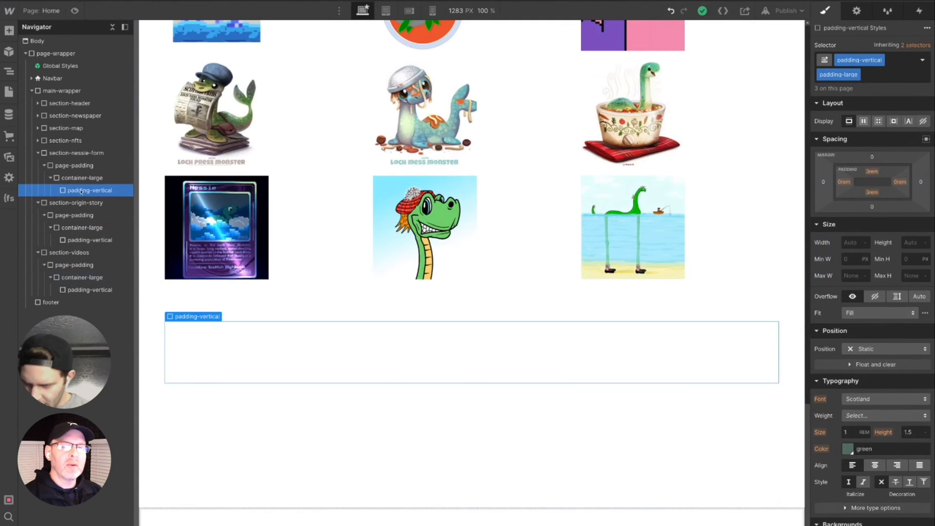
left_click(38, 203)
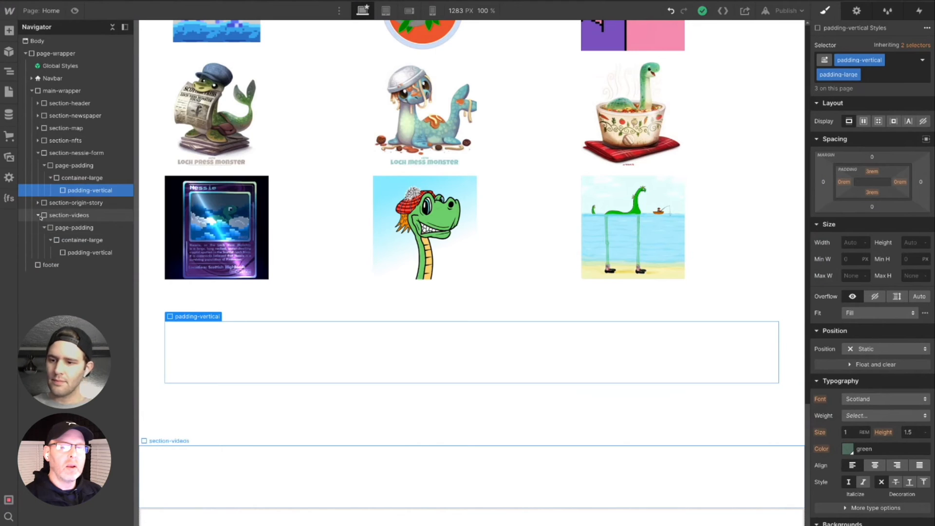
left_click(38, 215)
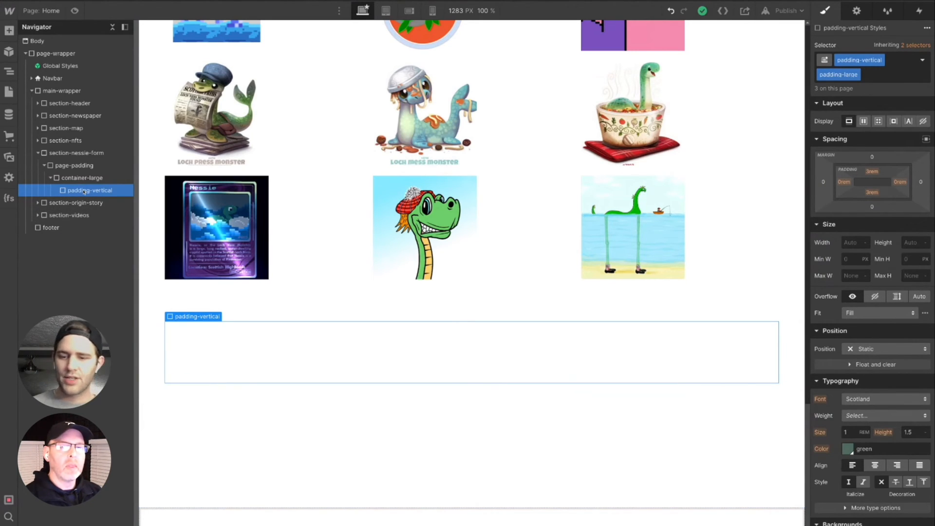
key("ctrl+e")
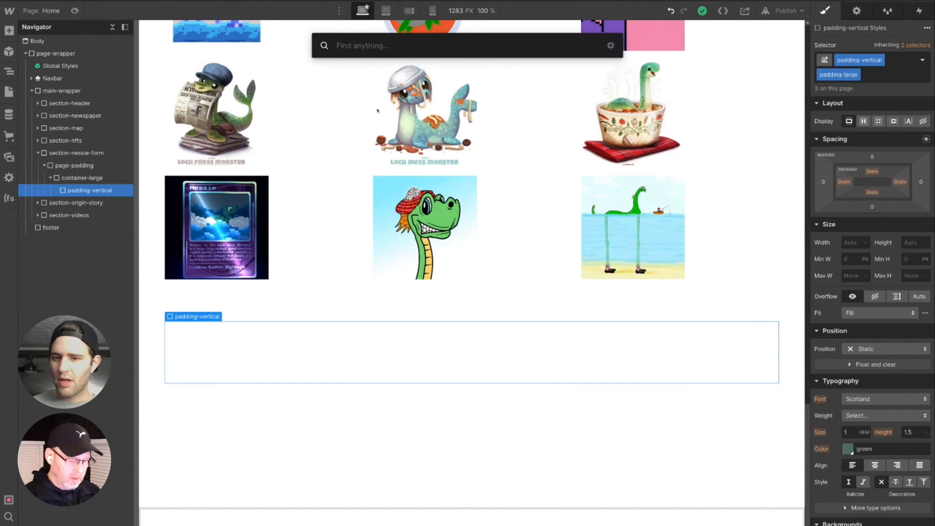
type("div")
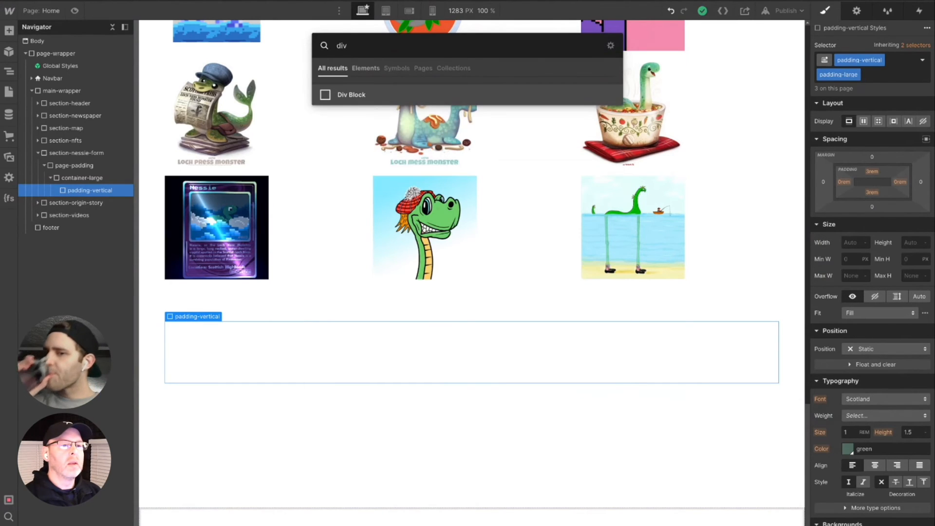
key("Return")
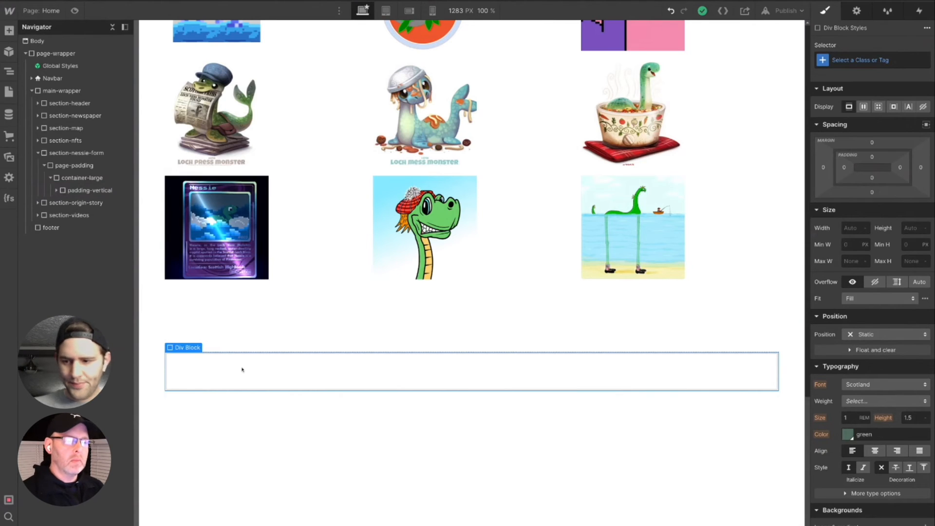
left_click(889, 61)
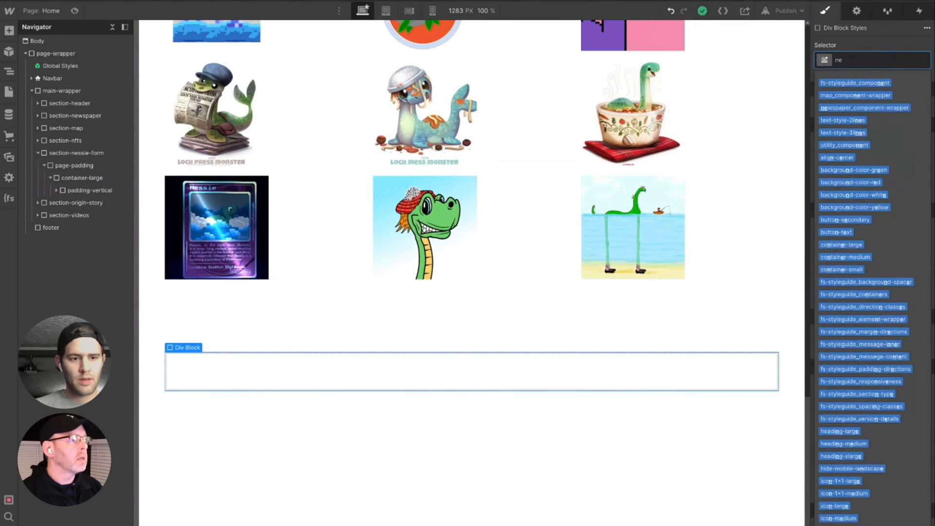
type("ness")
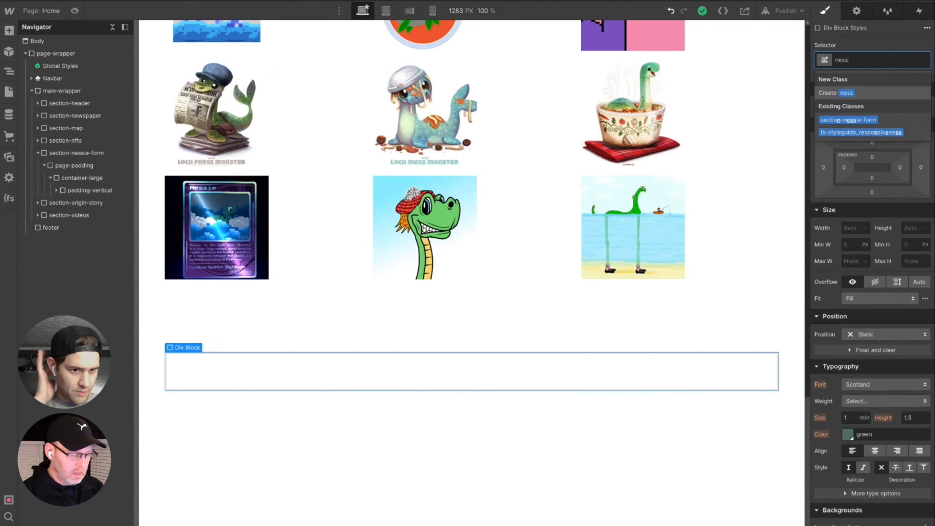
type("ie-form-w")
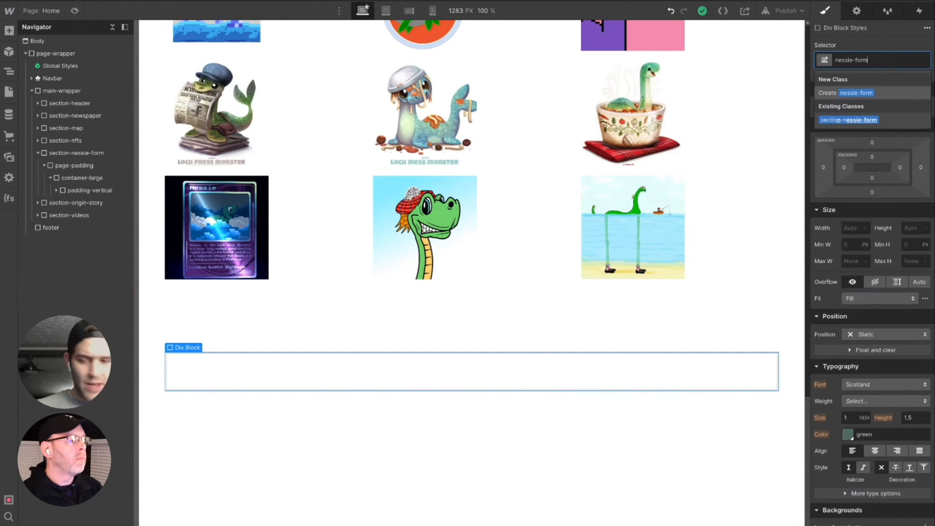
key("BackSpace")
key("BackSpace")
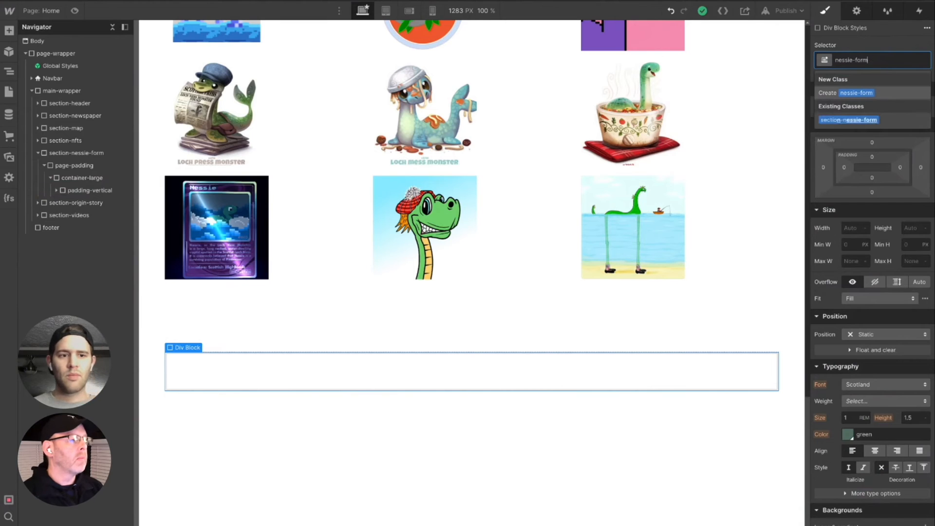
key("BackSpace")
key("BackSpace")
key("BackSpace")
key("BackSpace")
key("BackSpace")
key("BackSpace")
key("BackSpace")
key("BackSpace")
key("BackSpace")
key("BackSpace")
key("BackSpace")
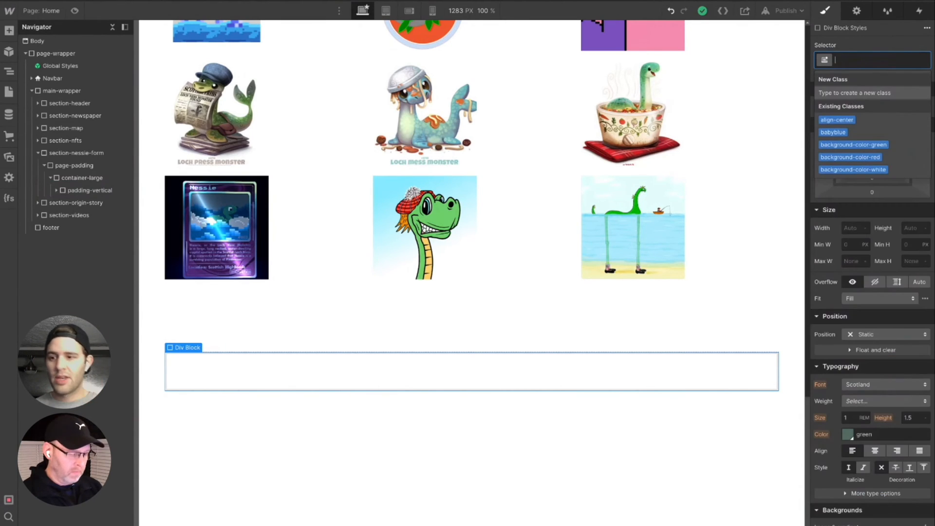
- Create the class form_component-wrapper on the new div block and shorten its name to form_component
type("form-")
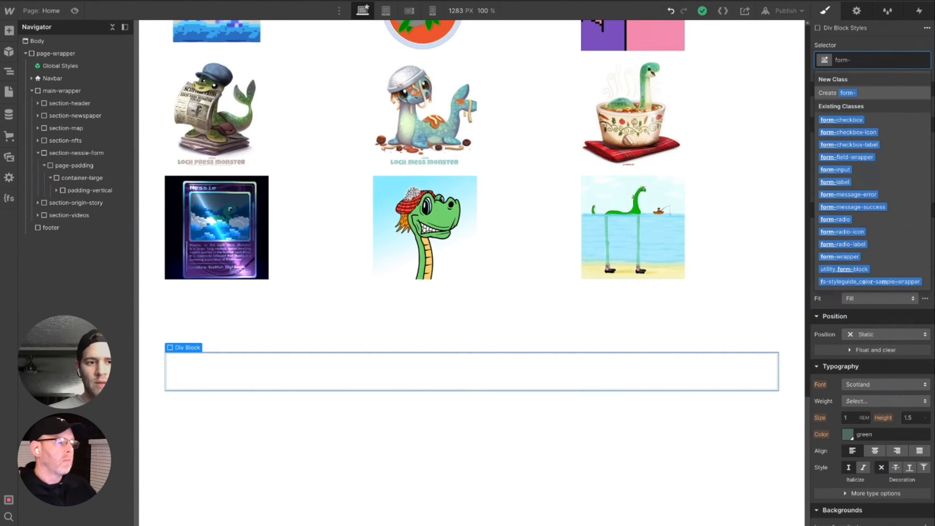
key("BackSpace")
type("+")
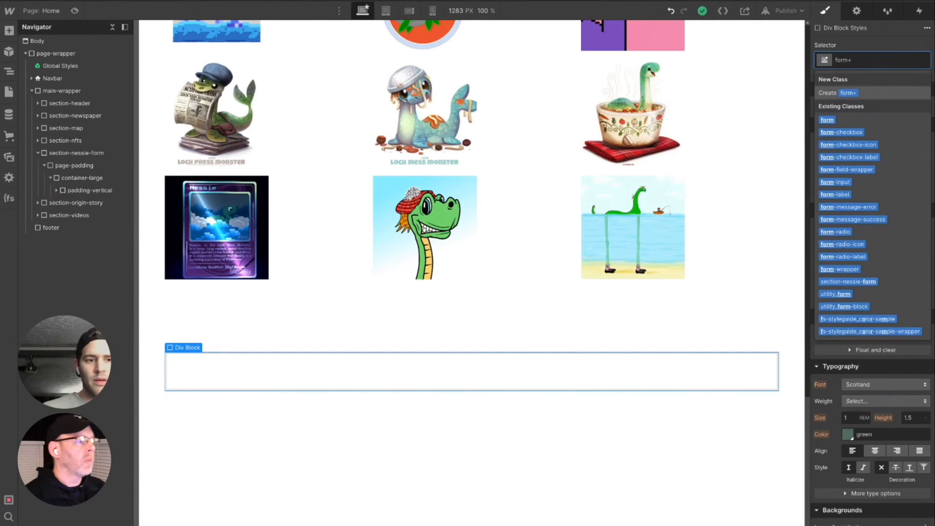
key("BackSpace")
type("_com")
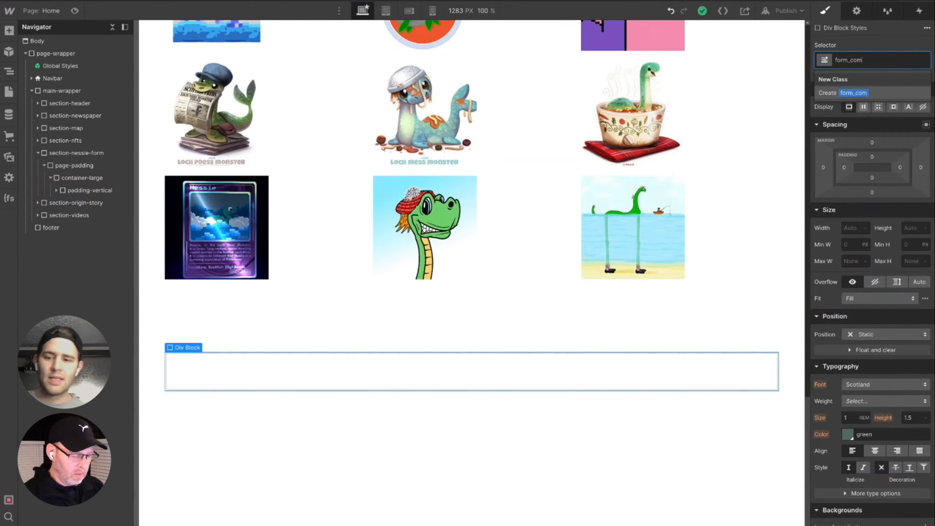
type("ponent")
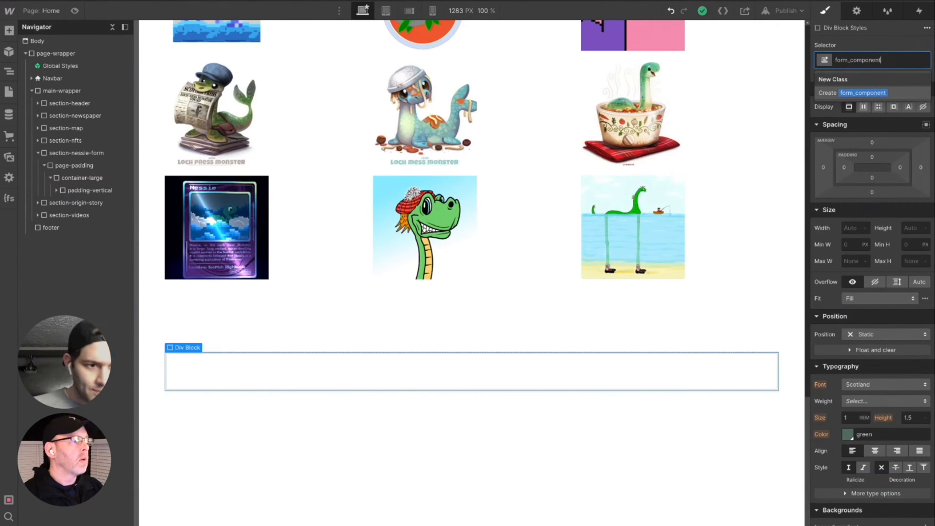
type("-wrapper")
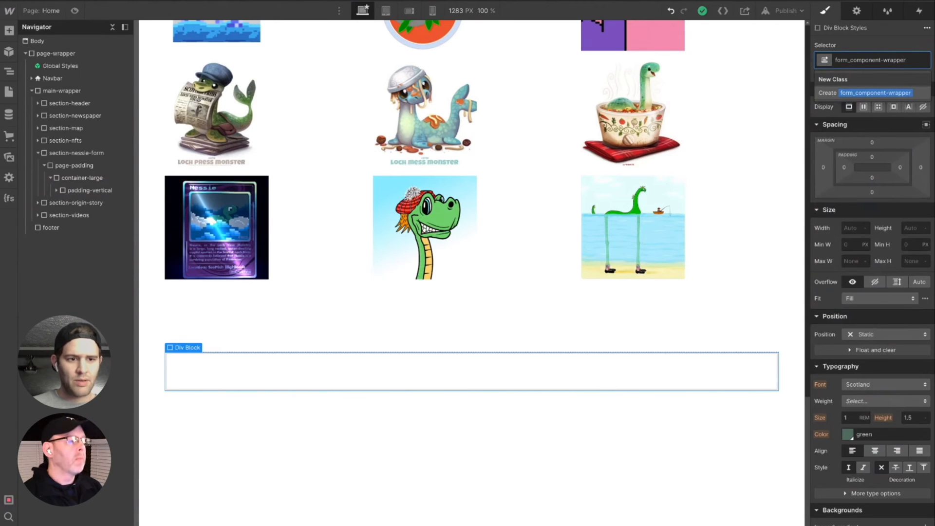
key("Return")
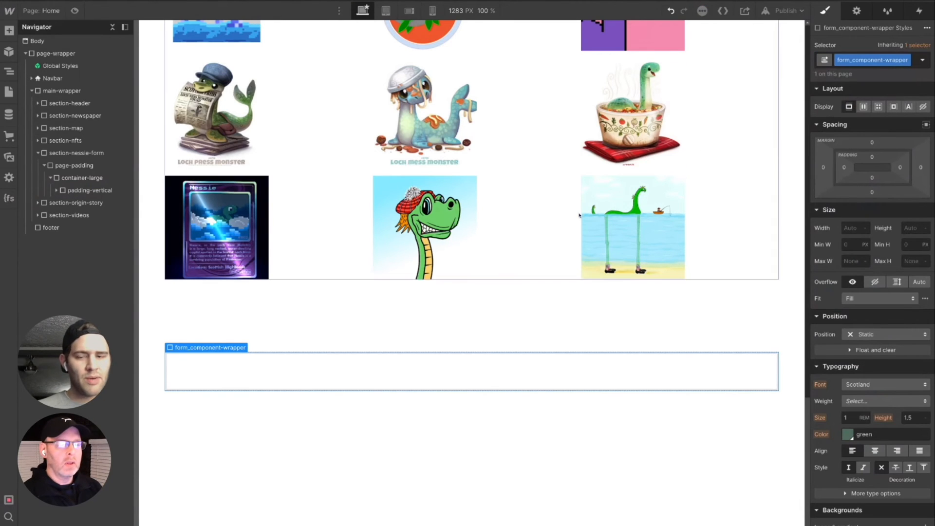
left_click(907, 59)
key("Escape")
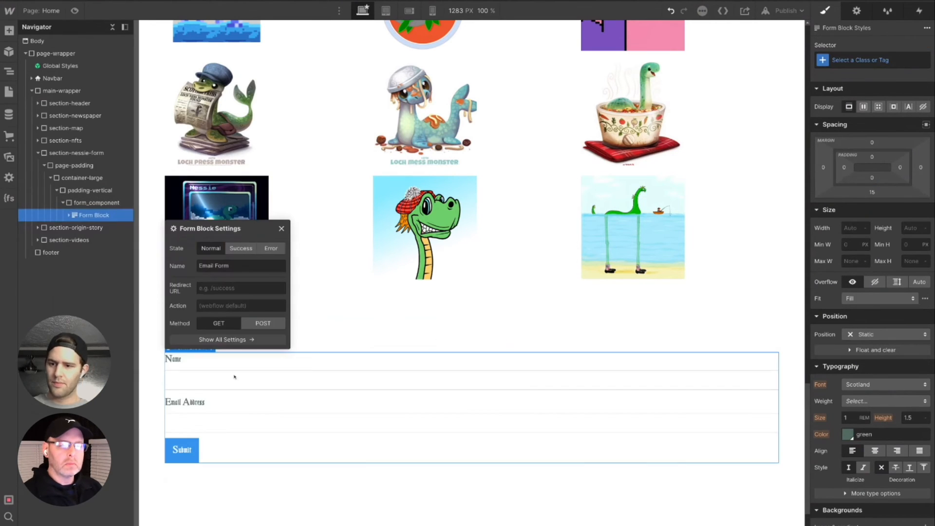
- Duplicate the form's field label and text field to make entries for the sighting's date and its location
left_click(107, 240)
left_click(106, 255, "shift")
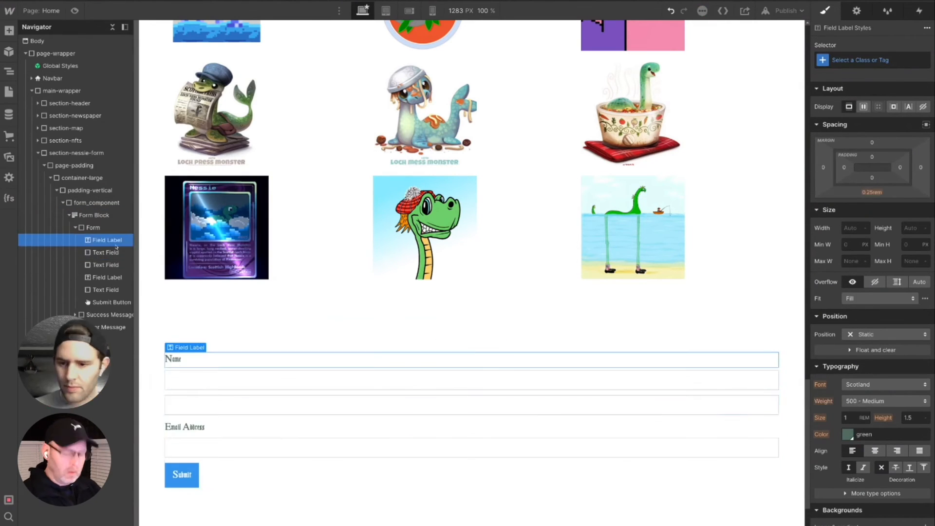
key("ctrl+c")
key("ctrl+v")
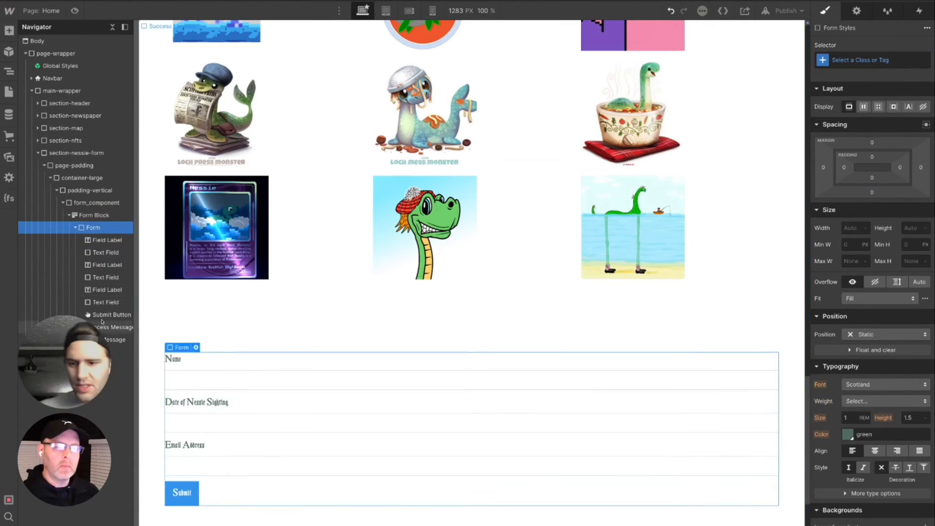
left_click(107, 290)
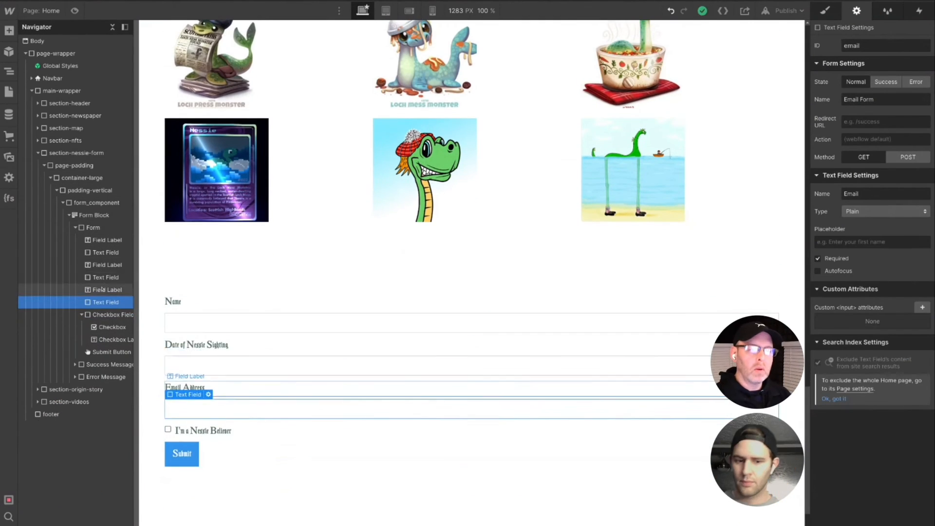
key("ctrl+v")
- Change the third field label's text to "Location and Details of Nessie Sighting"
double_click(166, 387)
type("Location and Date")
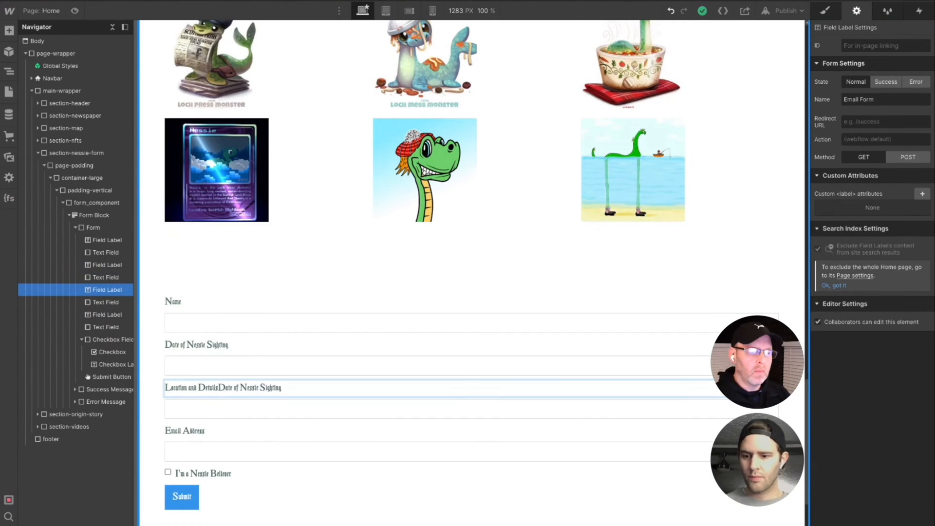
key("BackSpace")
key("BackSpace")
key("BackSpace")
key("BackSpace")
- Inspect the settings of the Location and Details, Name and Email Address text fields
left_click(234, 409)
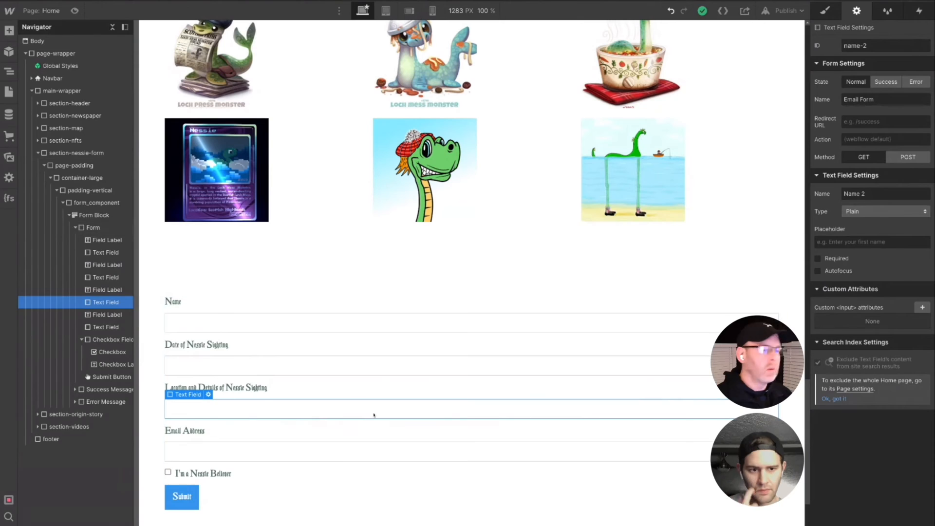
left_click(209, 395)
left_click(106, 302)
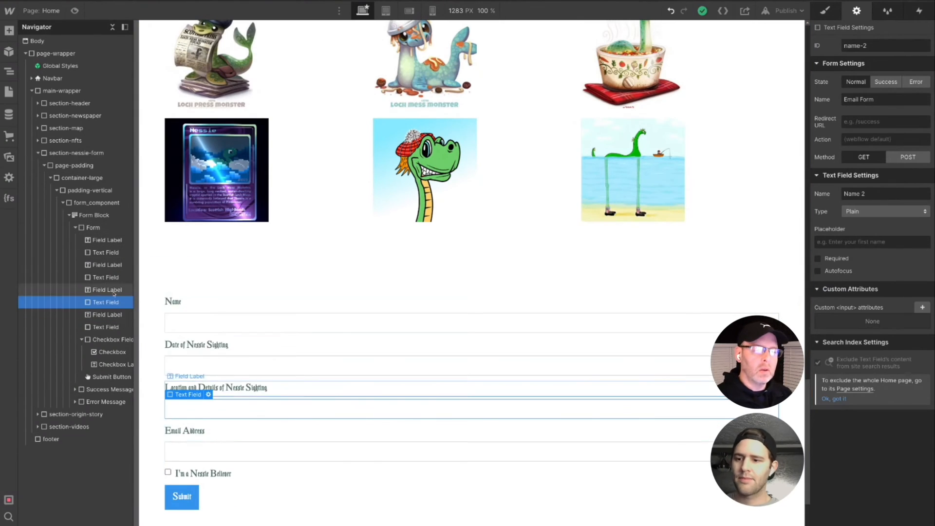
left_click(234, 323)
left_click(208, 308)
left_click(241, 382)
left_click(233, 451)
left_click(208, 438)
- Set the name of the text field under "Date of Nessie Sighting" to Date
left_click(234, 366)
left_click(208, 351)
left_click(241, 424)
left_click(215, 424)
triple_click(214, 407)
type("Date")
left_click(214, 302)
- Add a div block inside padding-vertical of section-videos and give it the new class video-component
scroll(325, 516, "down", 3)
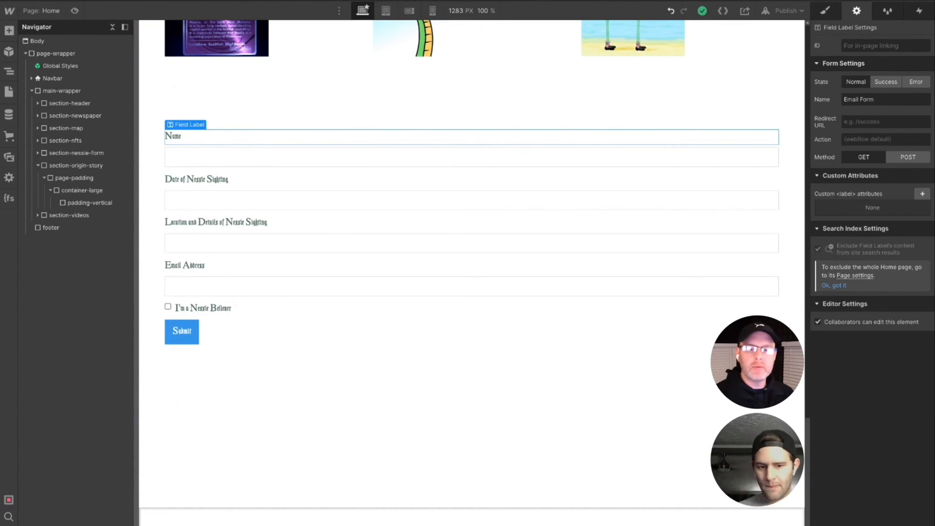
left_click(38, 215)
left_click(90, 253)
left_click(56, 253)
left_click(824, 11)
left_click(872, 60)
type("video-component")
key("Return")
- Set video-component to grid display with two columns and three rows
left_click(878, 106)
scroll(645, 300, "down", 2)
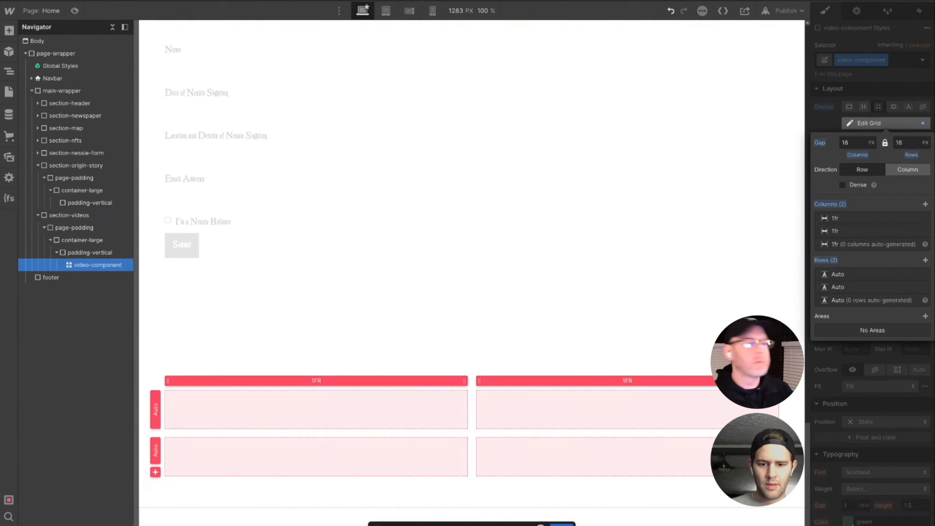
left_click(926, 260)
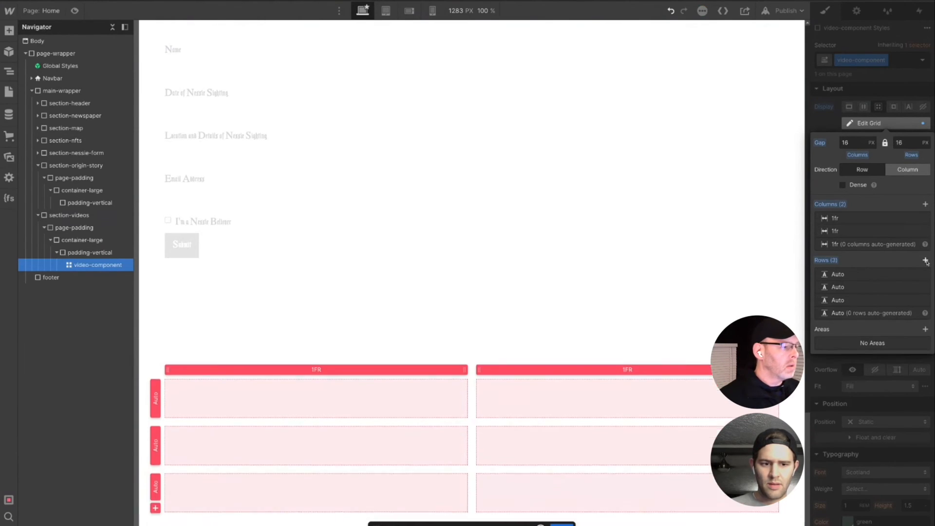
scroll(471, 265, "down", 1)
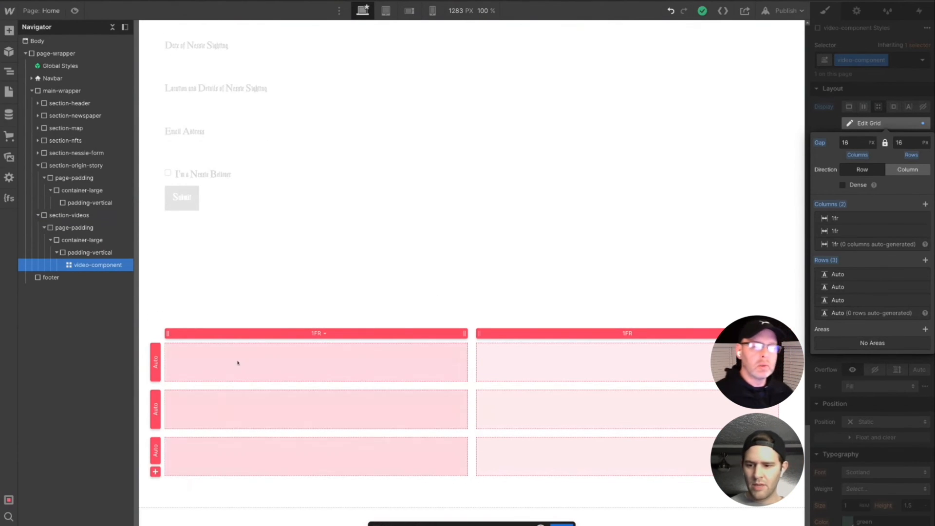
key("Escape")
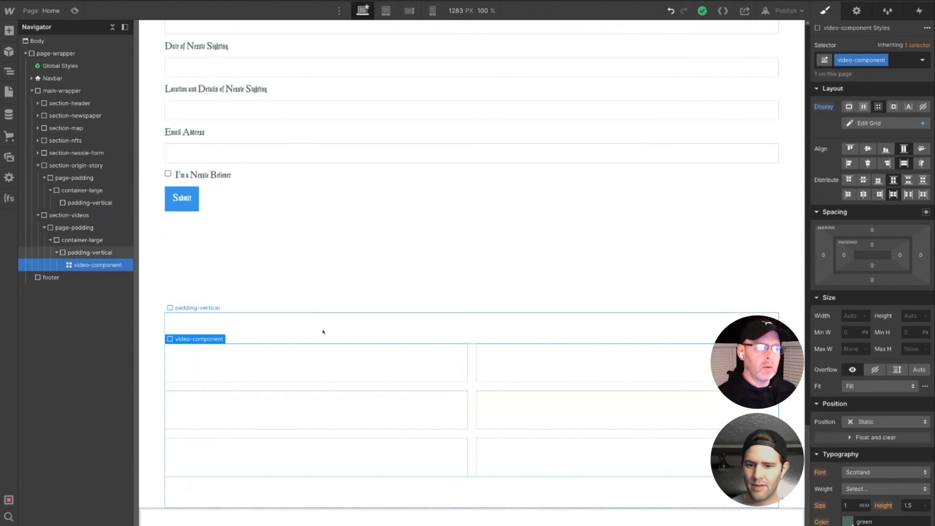
double_click(300, 364)
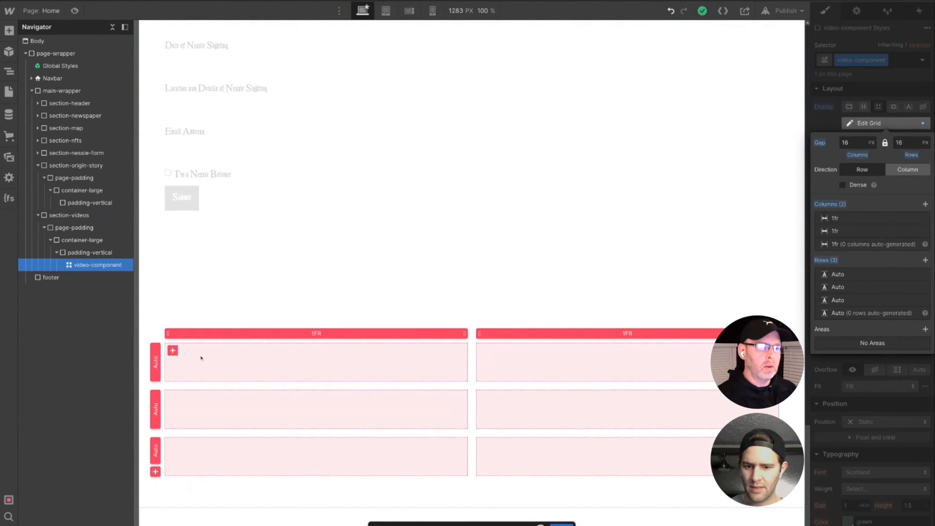
left_click(561, 525)
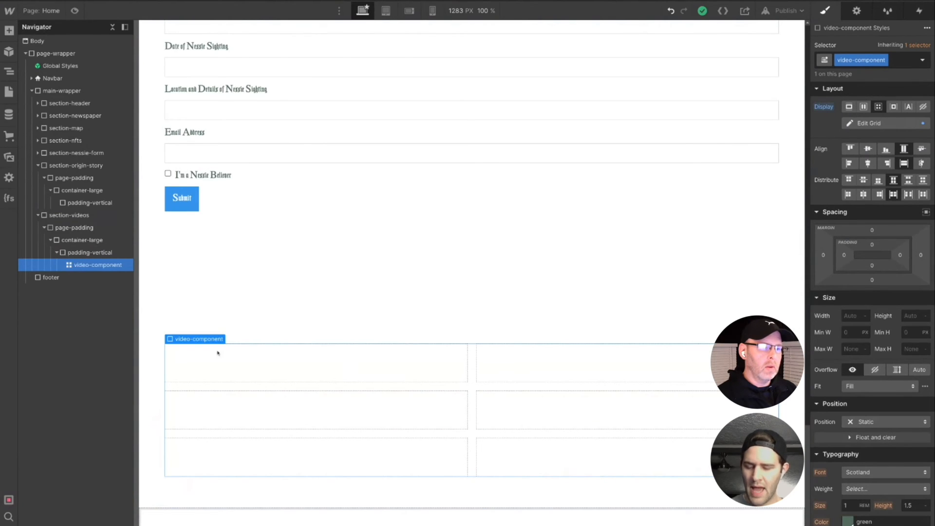
- Add five video elements to the video-component grid, each linked to a Loch Ness YouTube video, filling all cells except the last
key("ctrl+e")
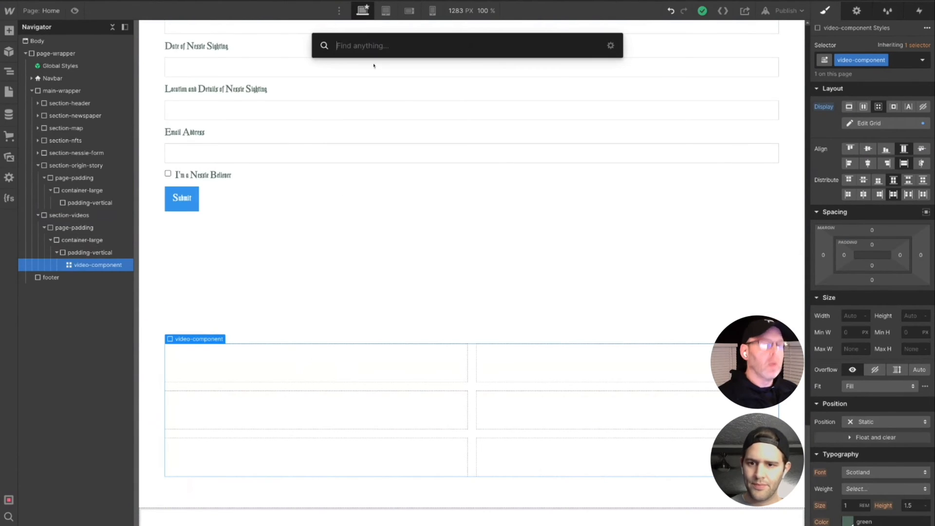
type("video")
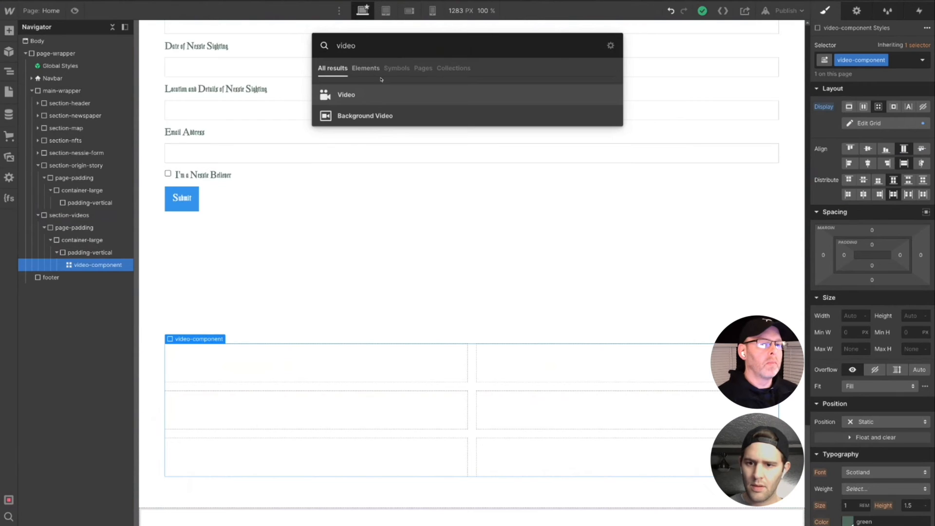
left_click(360, 95)
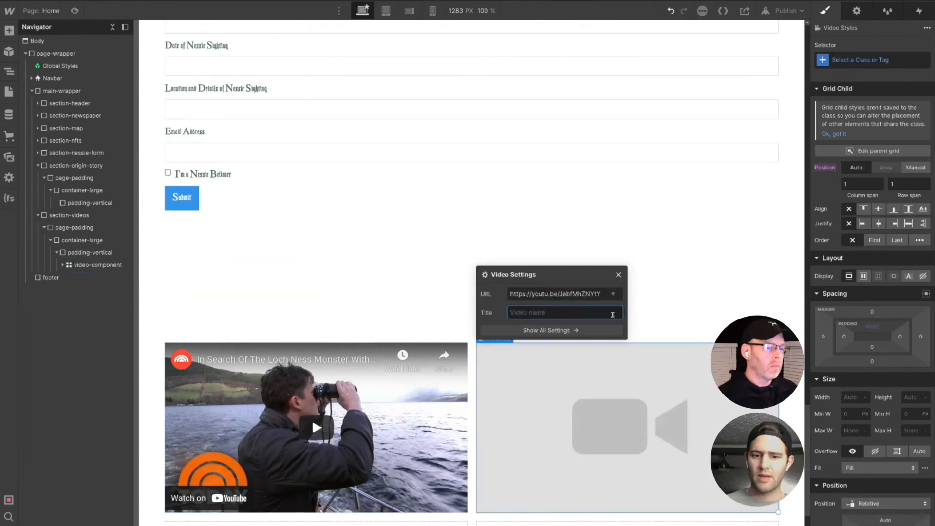
scroll(648, 361, "down", 3)
key("Escape")
key("ctrl+e")
type("vi")
key("Return")
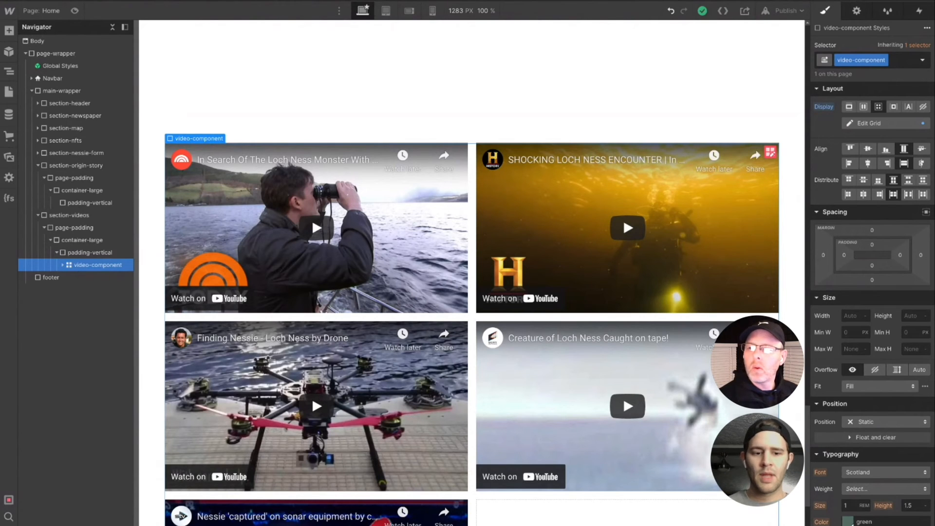
scroll(472, 272, "down", 4)
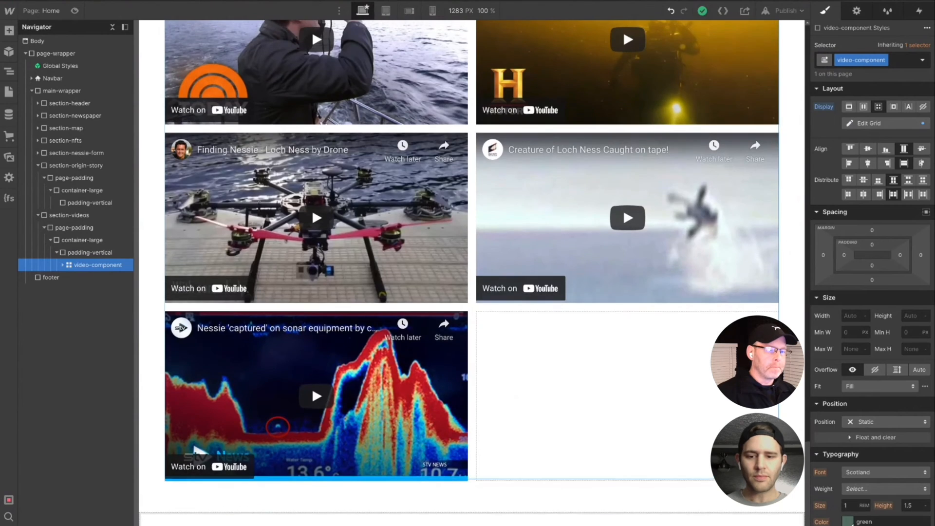
scroll(472, 273, "up", 4)
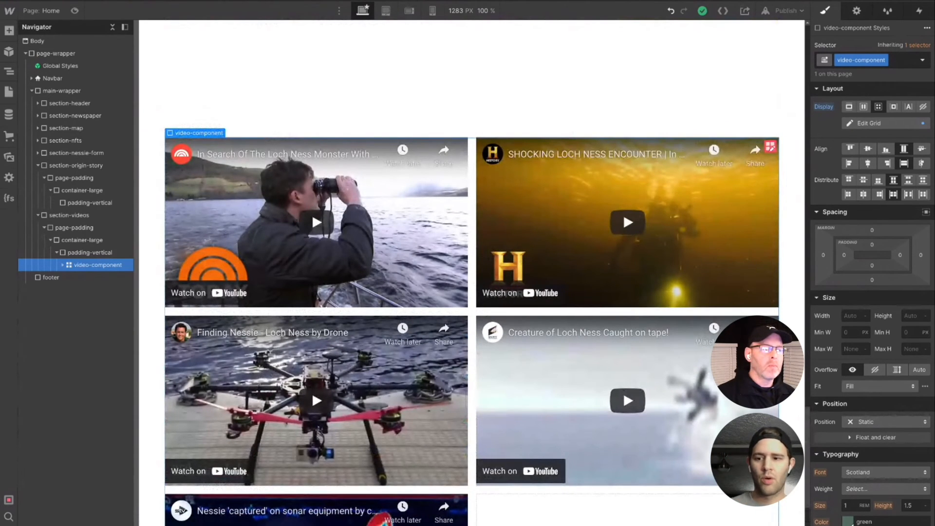
scroll(472, 322, "up", 3)
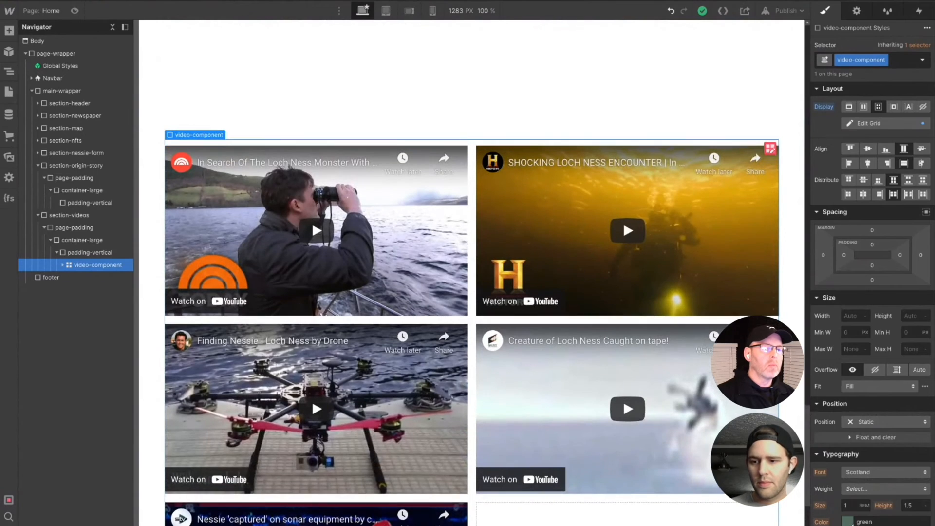
scroll(472, 273, "up", 5)
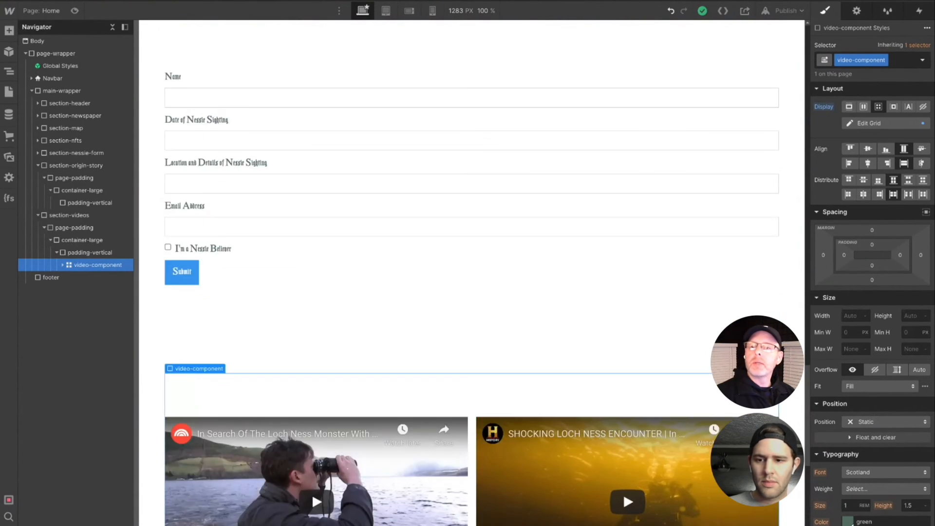
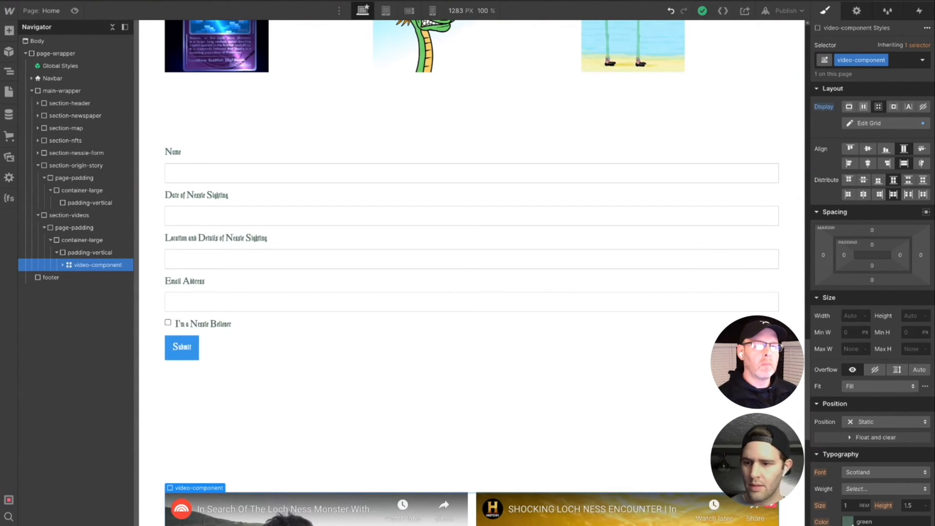
- Add a div block inside padding-vertical of section-origin-story
left_click(69, 167)
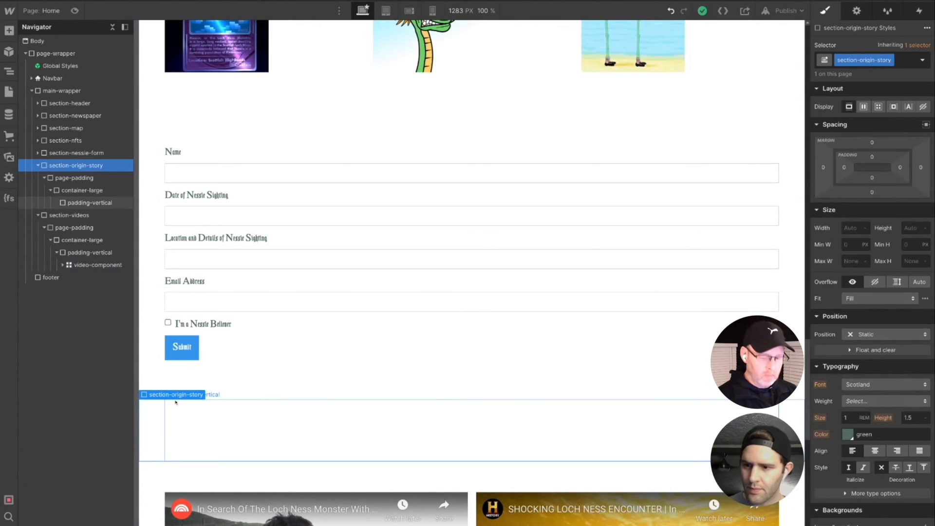
key("ctrl+e")
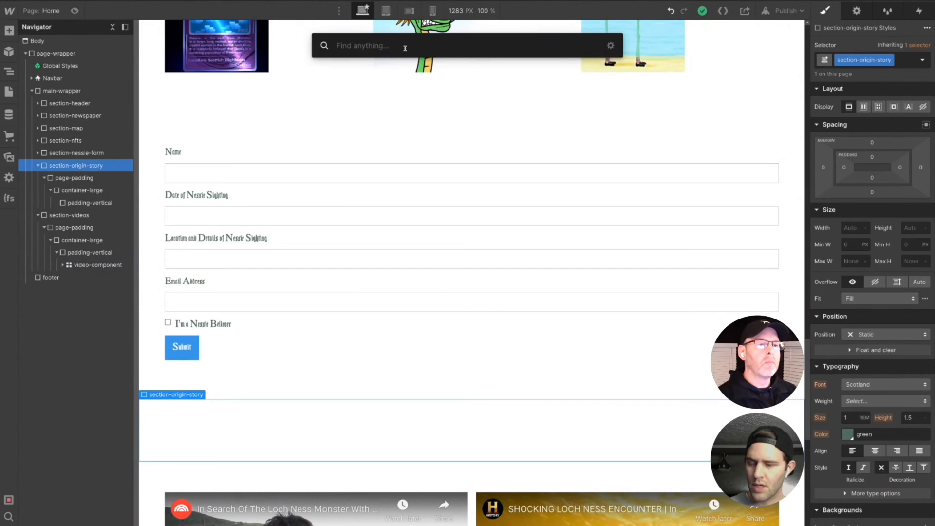
type("div")
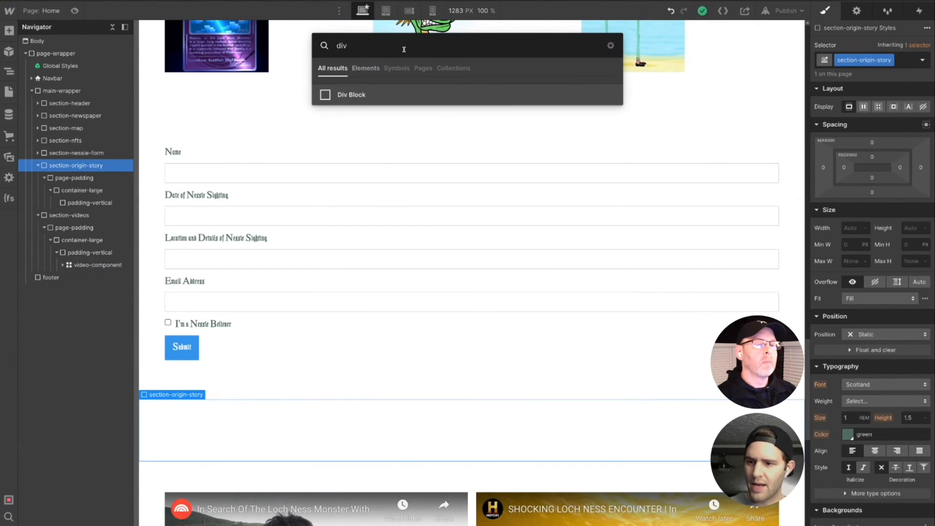
key("Return")
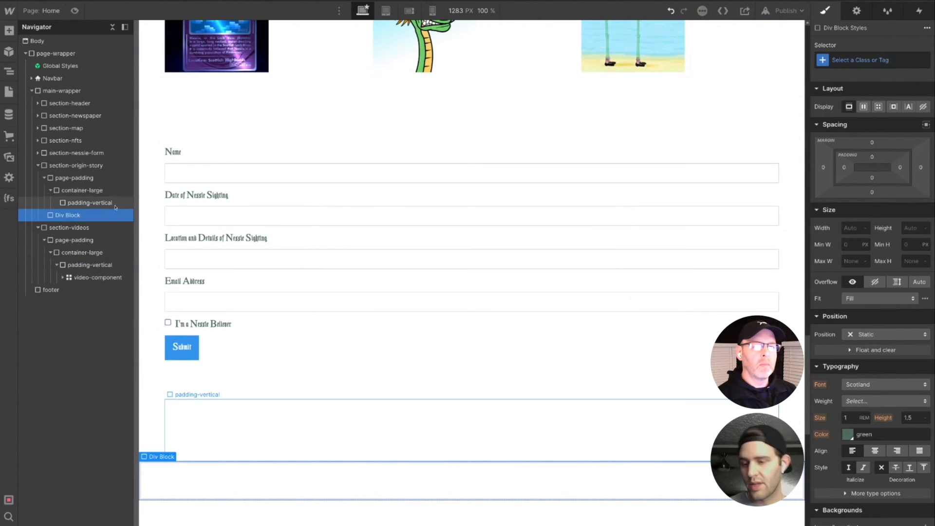
left_click_drag(54, 218, 77, 218)
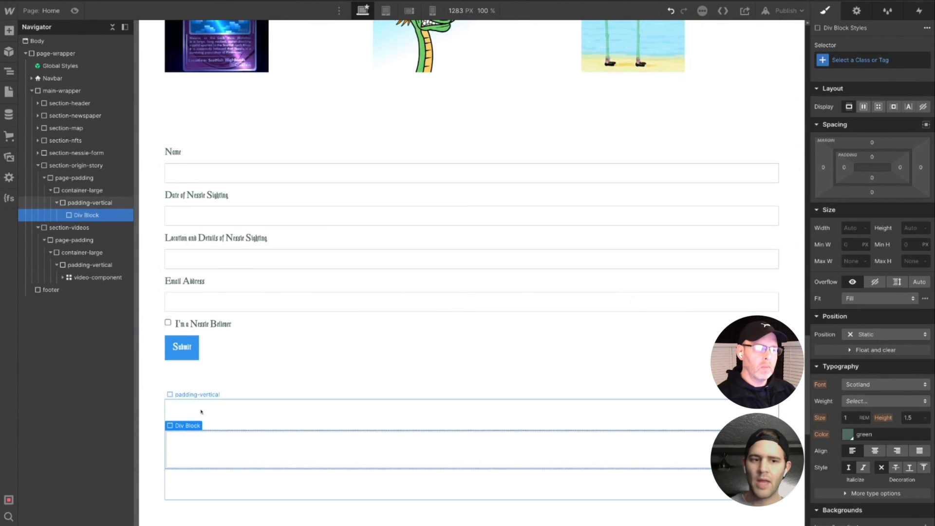
- Give the new div block in section-origin-story the new class origin-component
left_click(881, 61)
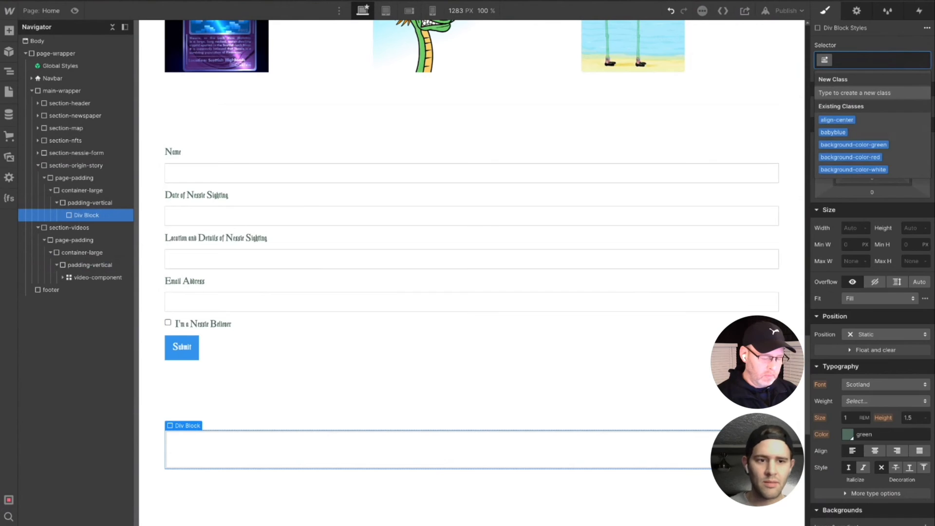
type("orig")
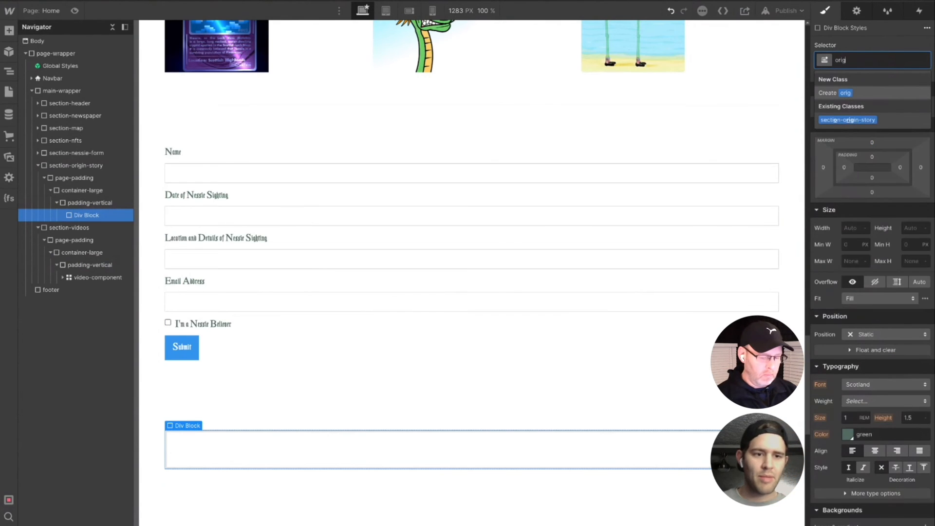
type("in-")
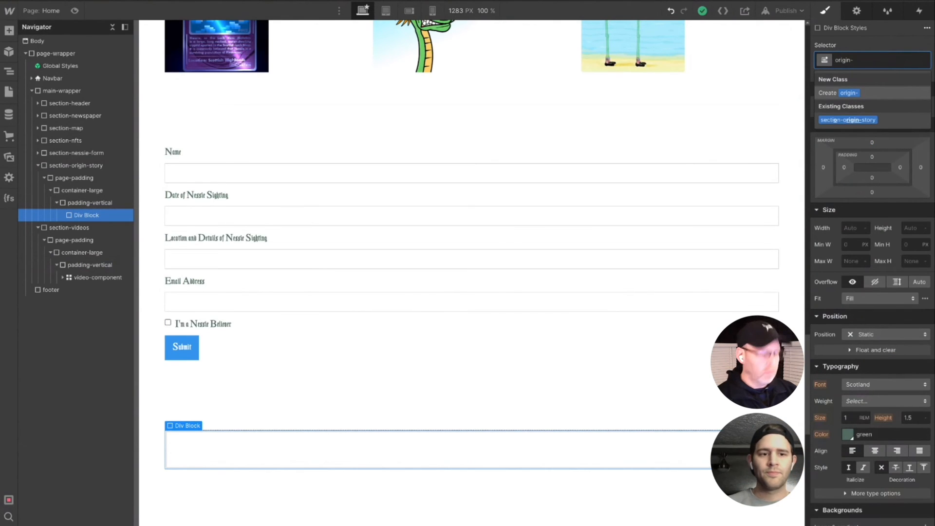
type("compone")
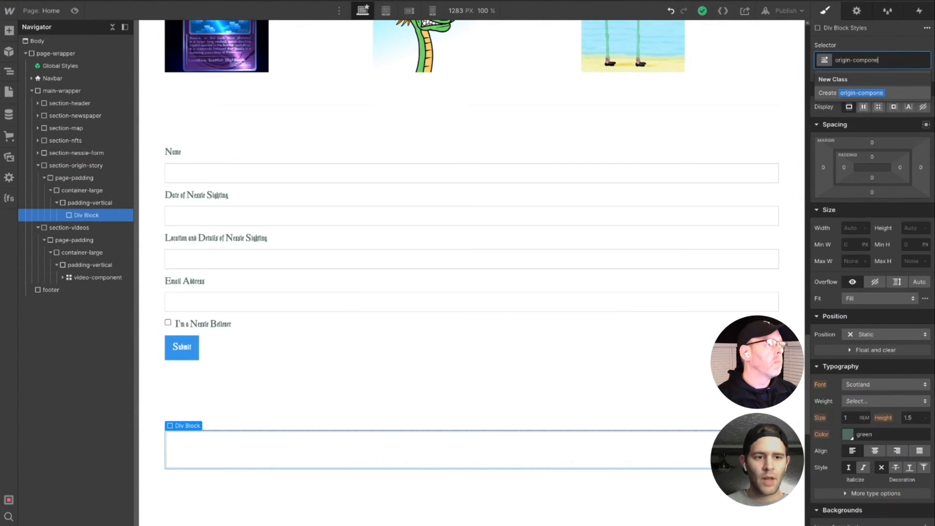
type("nt")
key("Return")
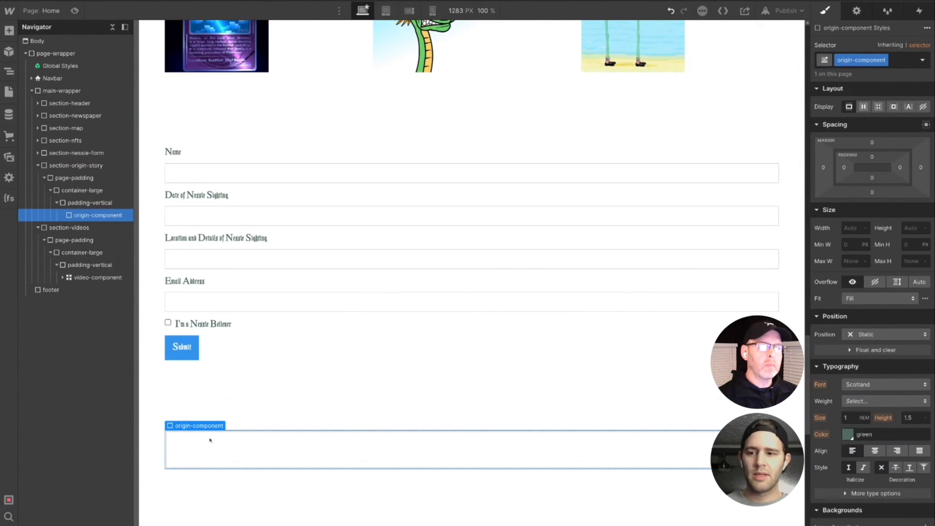
- Add a Tabs element inside origin-component
key("ctrl+e")
type("t")
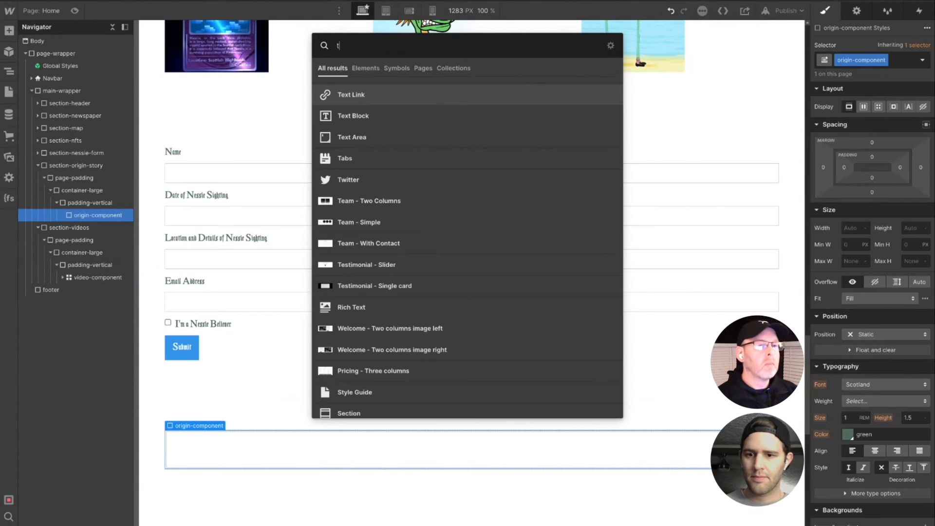
type("abs")
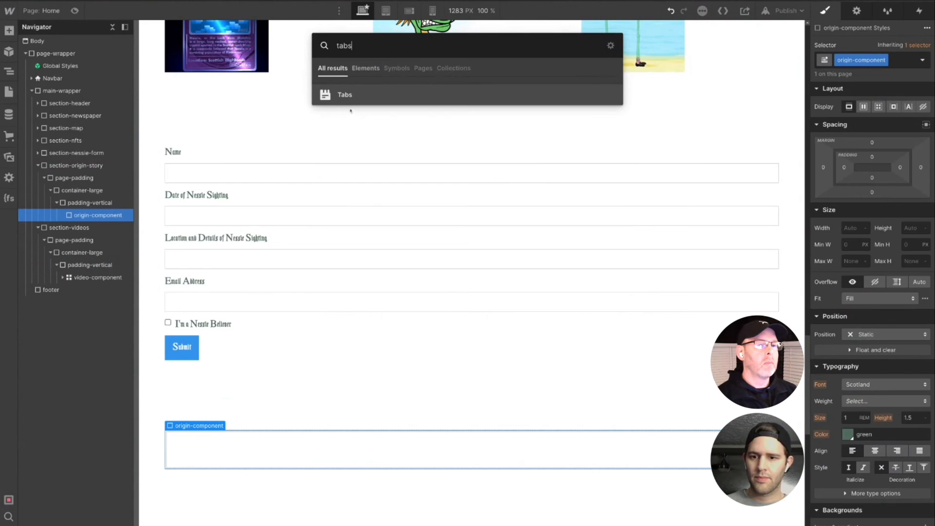
left_click(342, 94)
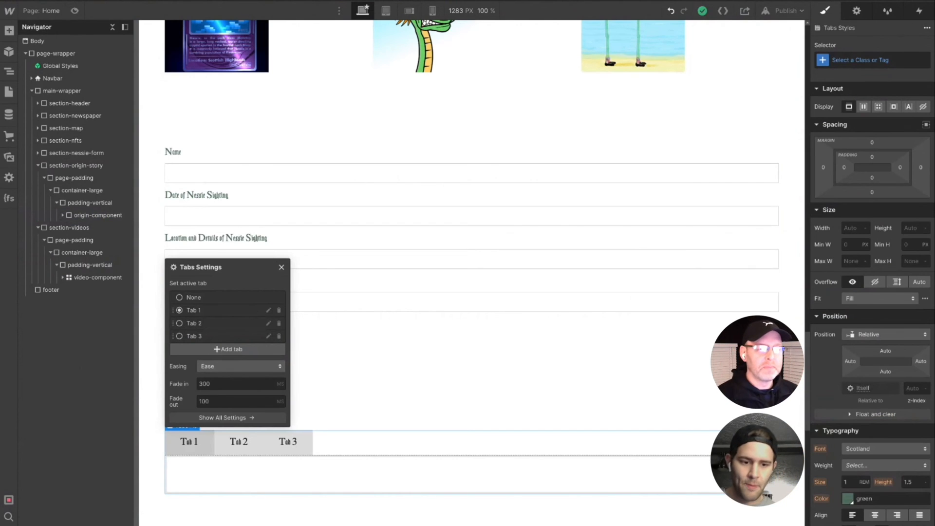
- Rename the first tab as Fact in the Tabs settings
left_click(268, 310)
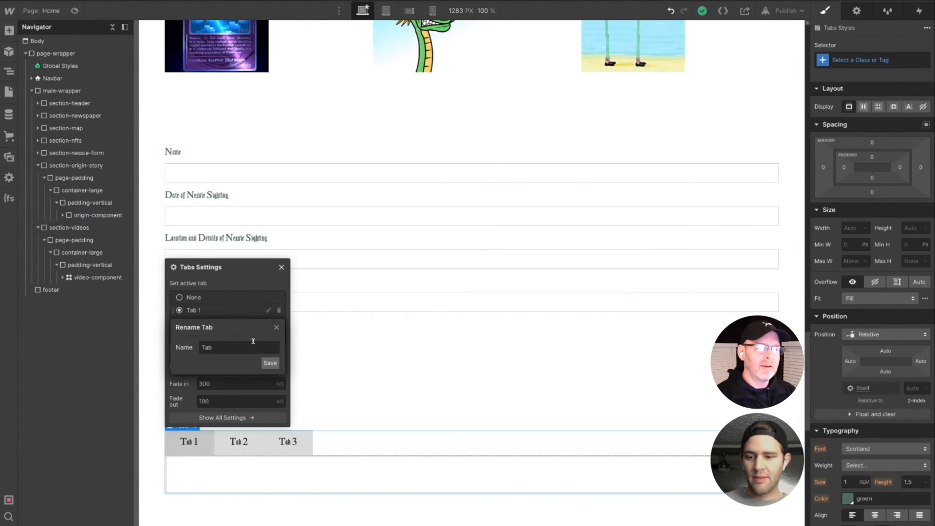
key("BackSpace")
key("BackSpace")
key("BackSpace")
type("Fac")
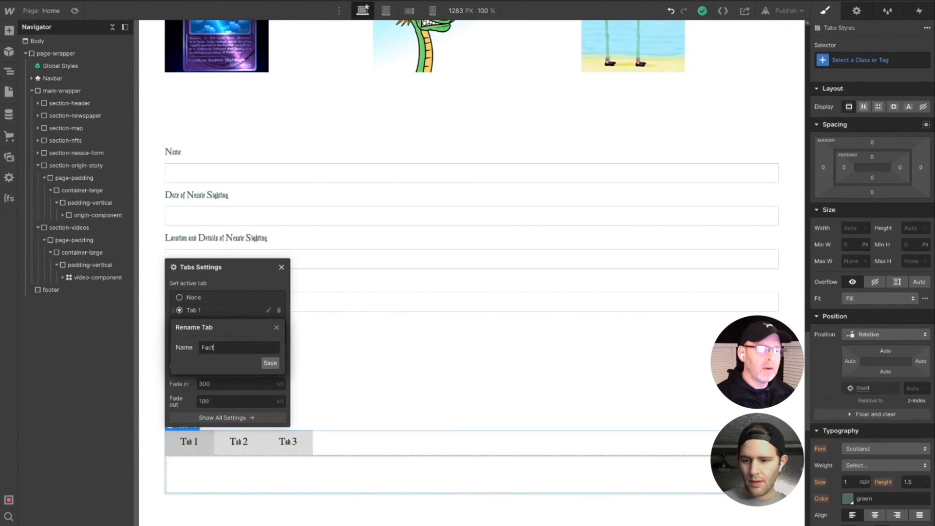
type("t")
left_click(271, 368)
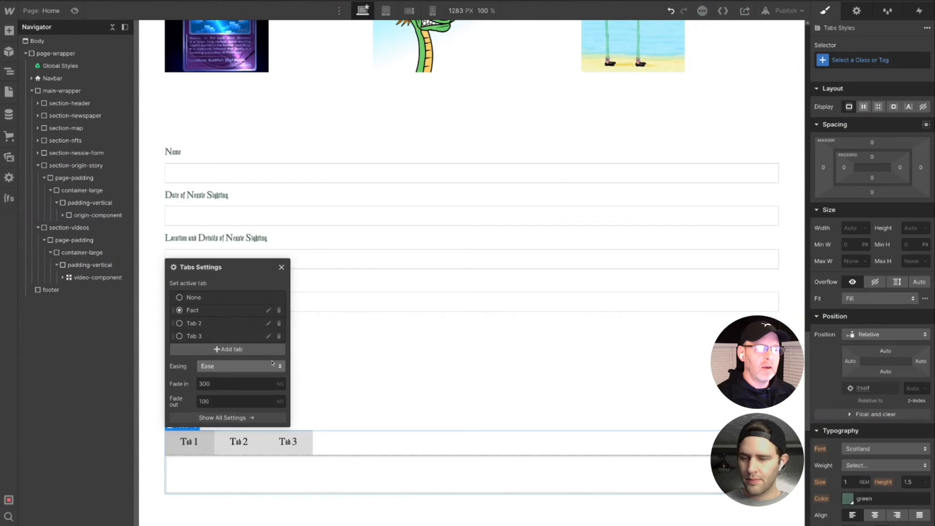
- Rename the second tab as Fiction and the third as Fables, and close the Tabs settings
left_click(269, 324)
triple_click(235, 361)
type("Fiction")
key("Return")
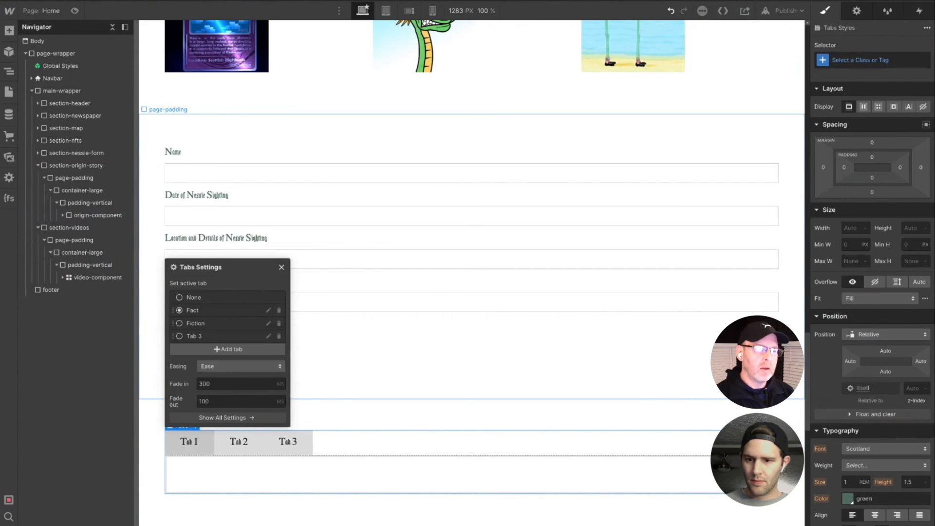
left_click(269, 336)
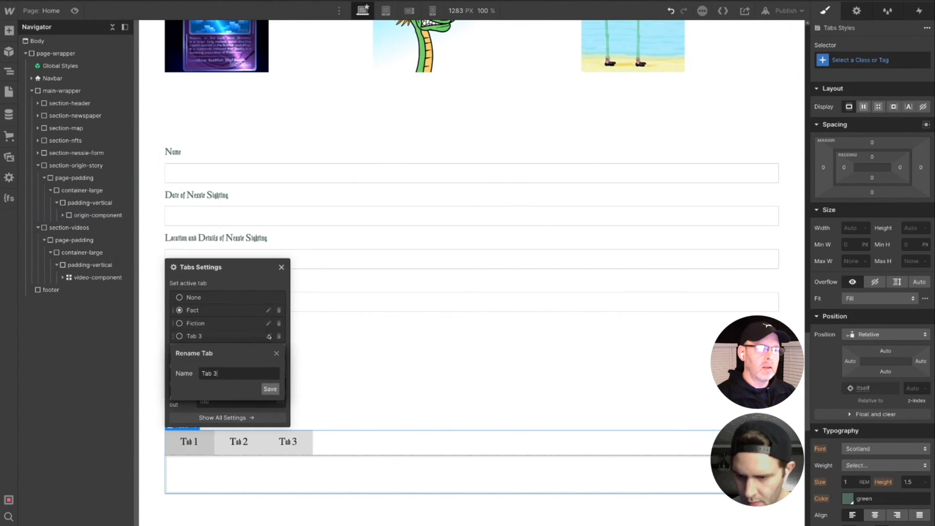
left_click_drag(241, 373, 172, 370)
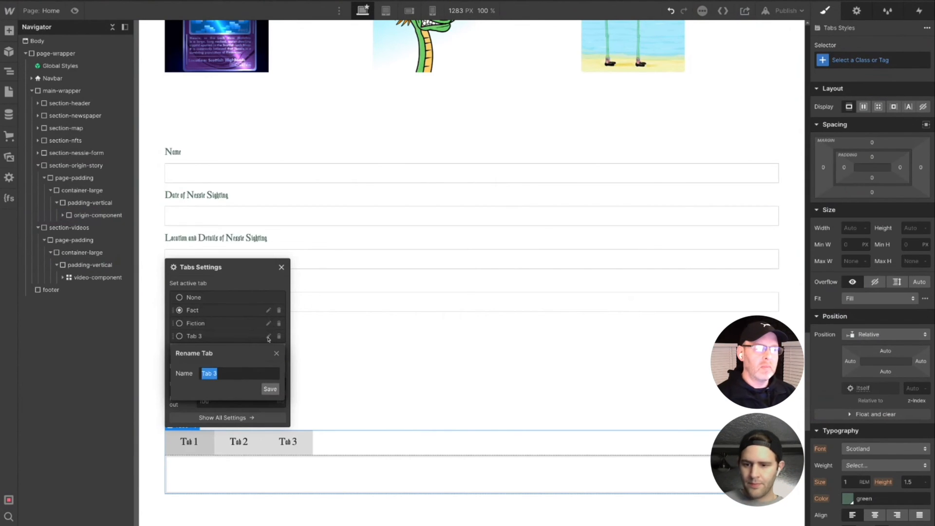
type("Fables")
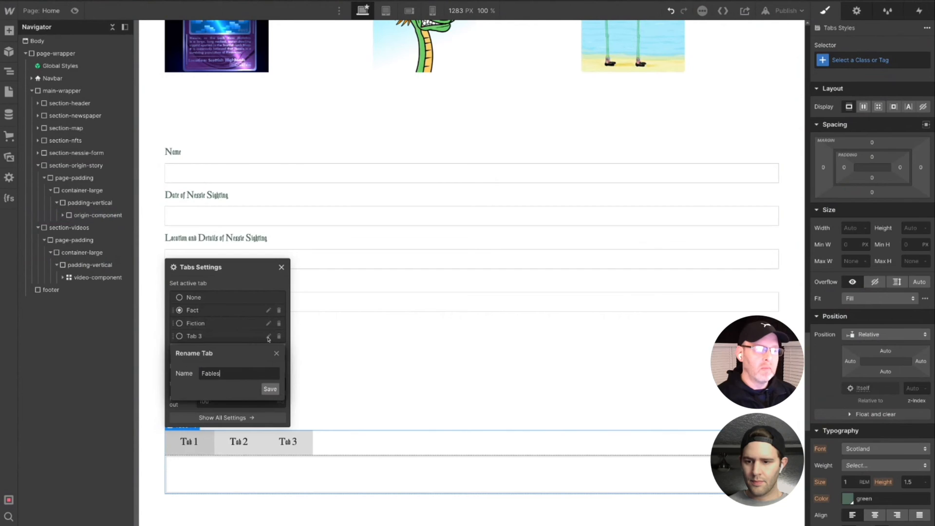
key("Return")
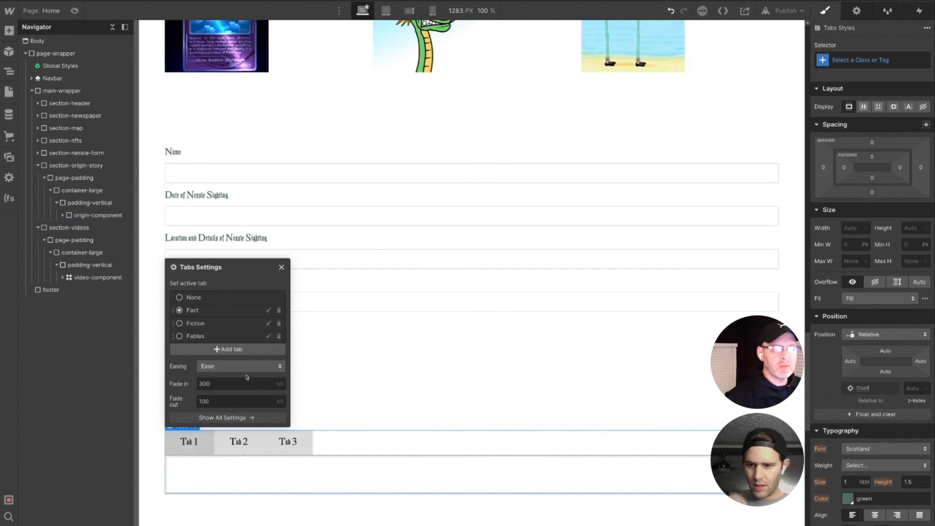
left_click(281, 268)
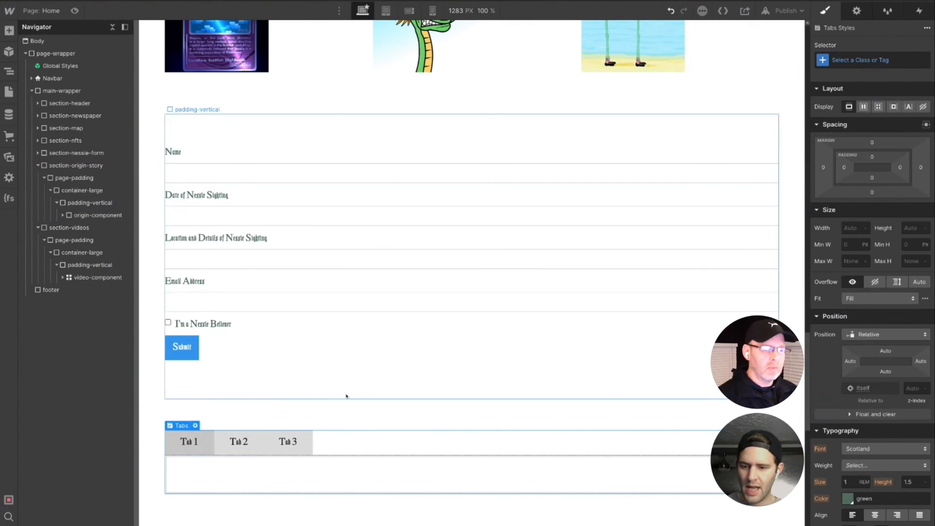
- Change the label text of the first tab link to Fact and of the second to Fiction
left_click(191, 443)
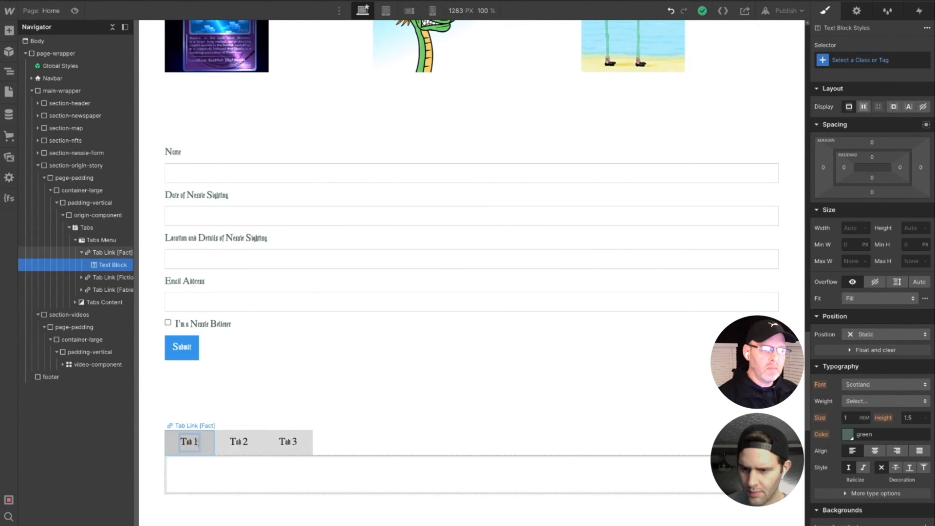
double_click(197, 442)
type("Fact")
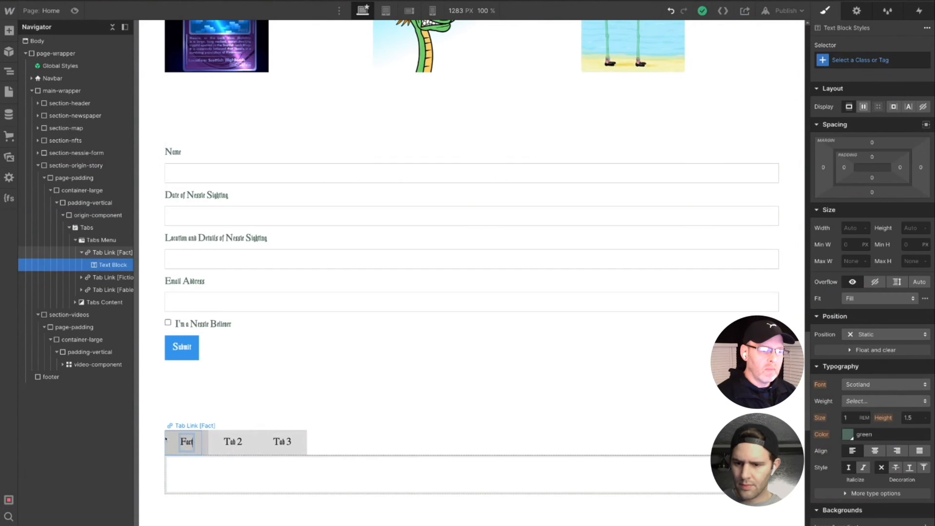
left_click(232, 441)
double_click(229, 440)
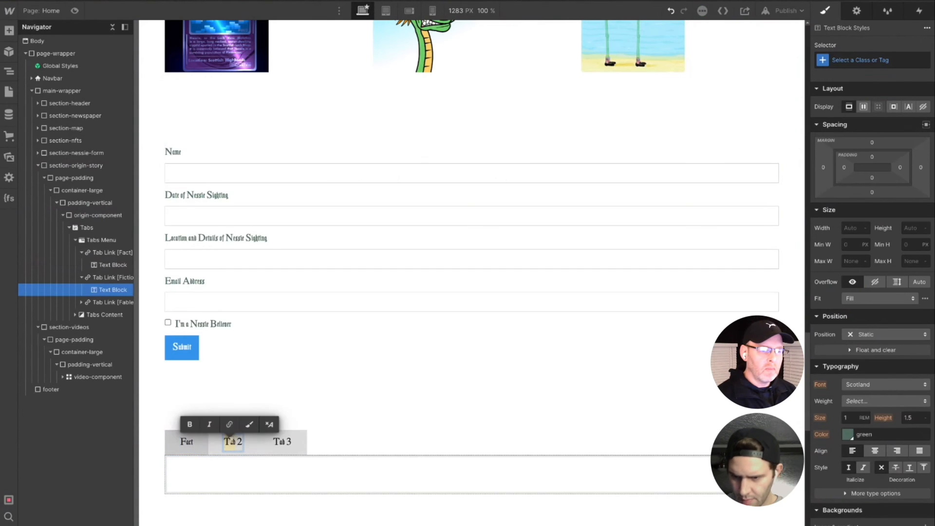
key("BackSpace")
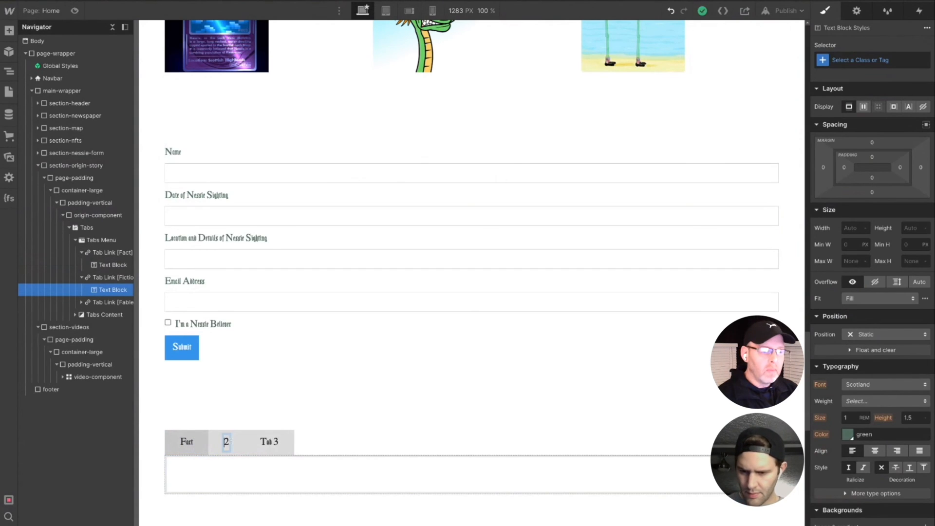
type("Fiction")
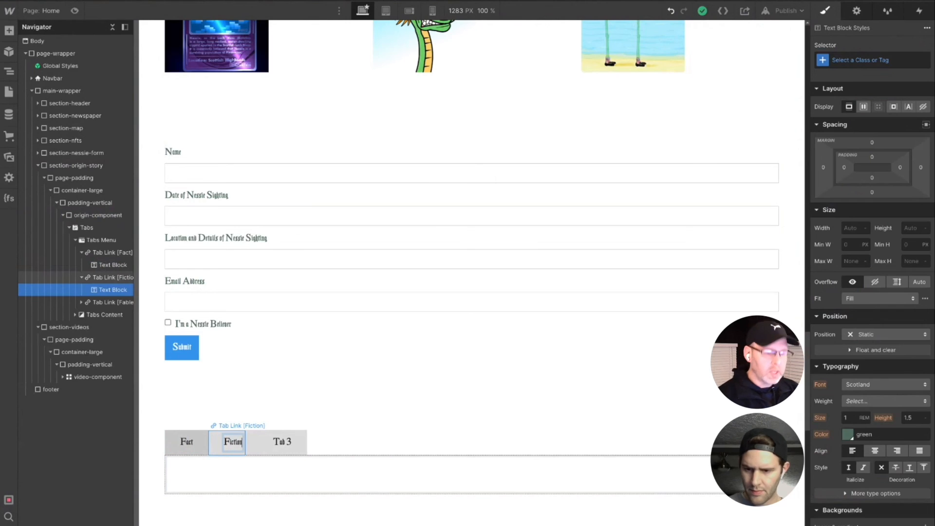
- Change the label text of the third tab link to Fables
left_click(282, 441)
left_click(283, 442)
double_click(282, 442)
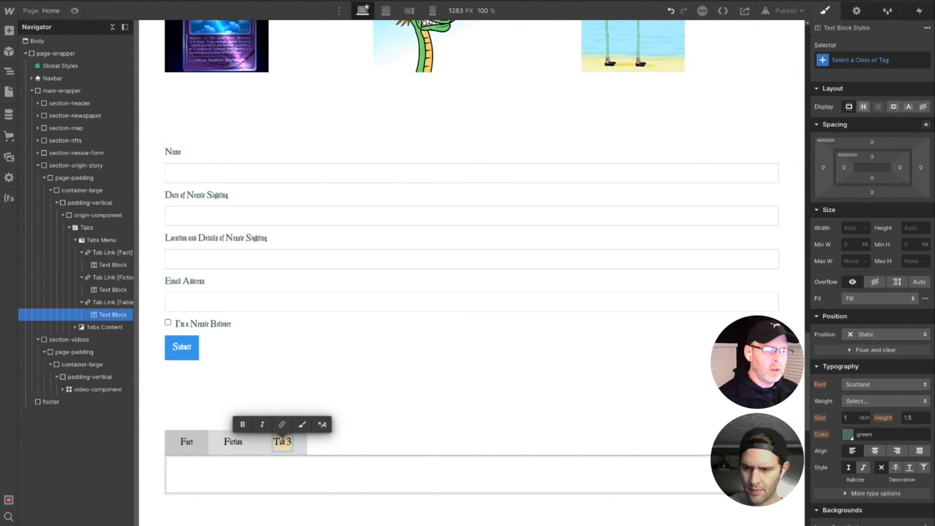
type("Fab")
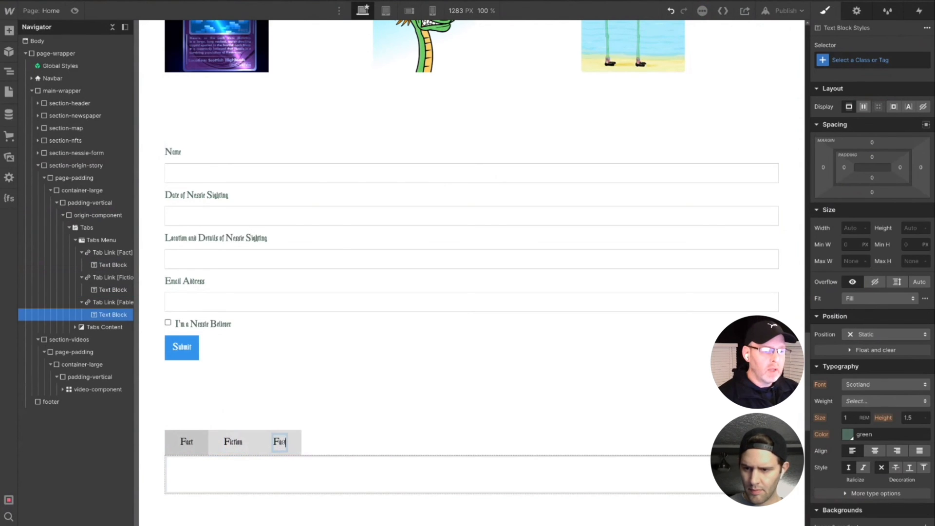
type("les")
key("Return")
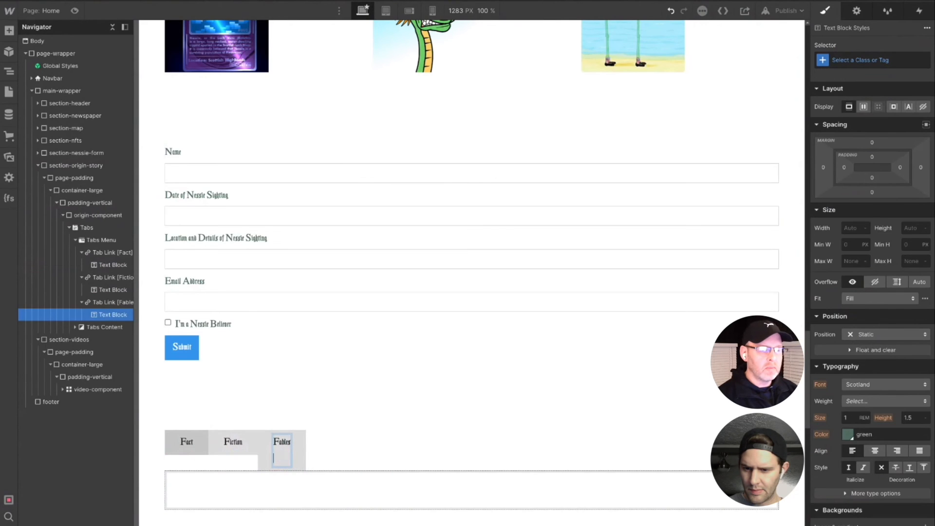
key("BackSpace")
left_click(309, 419)
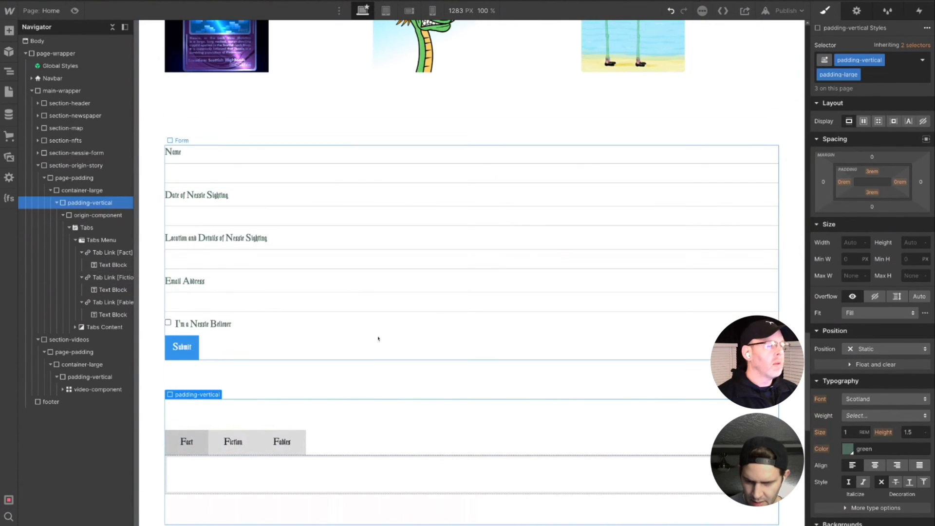
- Select the Fact tab pane and undo the last label text change on the third tab link
left_click(198, 476)
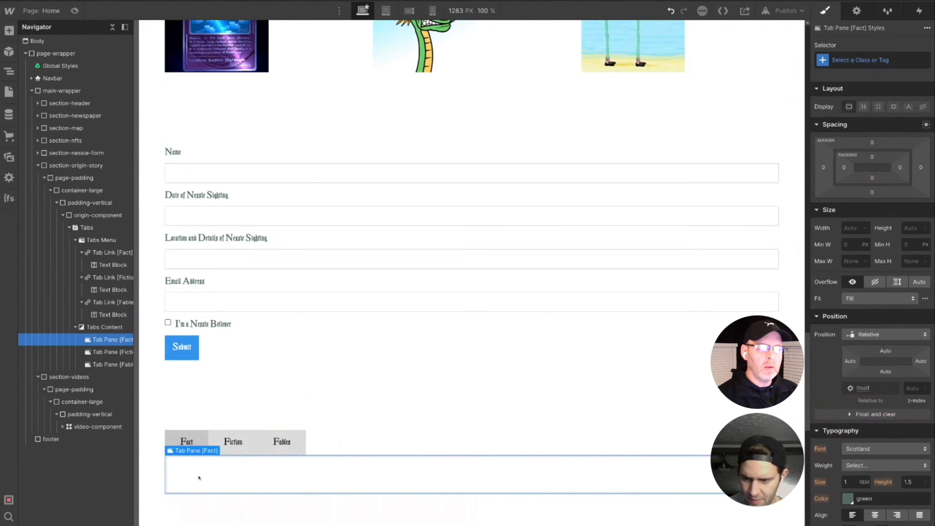
mouse_move(138, 372)
mouse_move(138, 372)
left_mouse_down()
mouse_move(146, 374)
mouse_move(137, 374)
left_mouse_up()
key("ctrl+z")
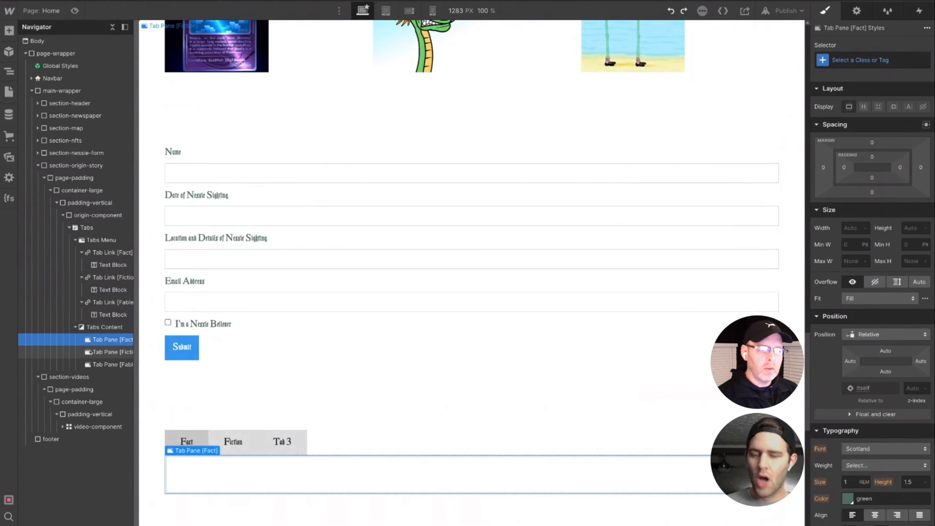
- Add a div block inside the Fact tab pane
key("ctrl+e")
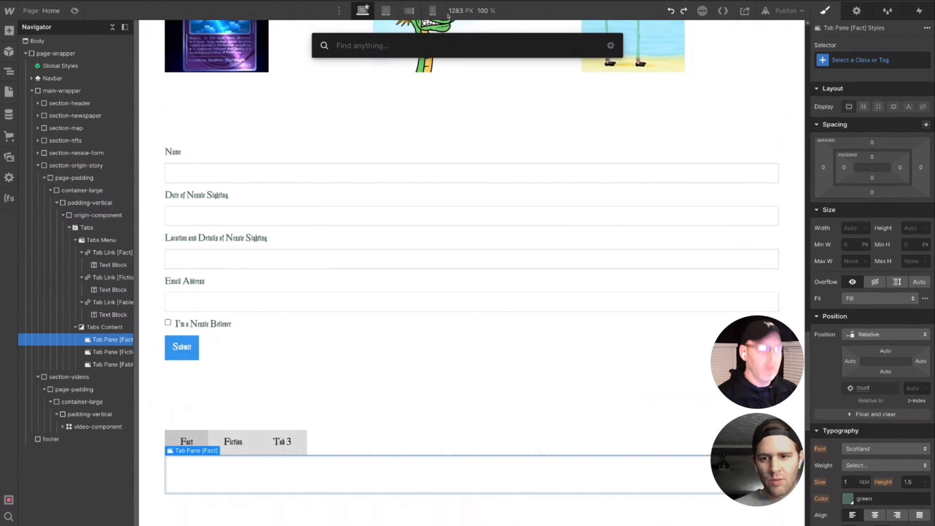
type("div")
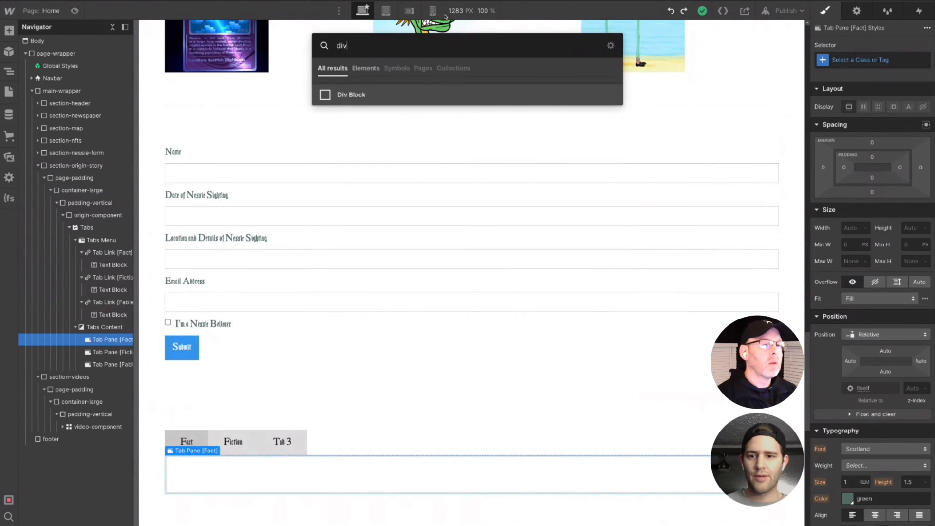
left_click(344, 94)
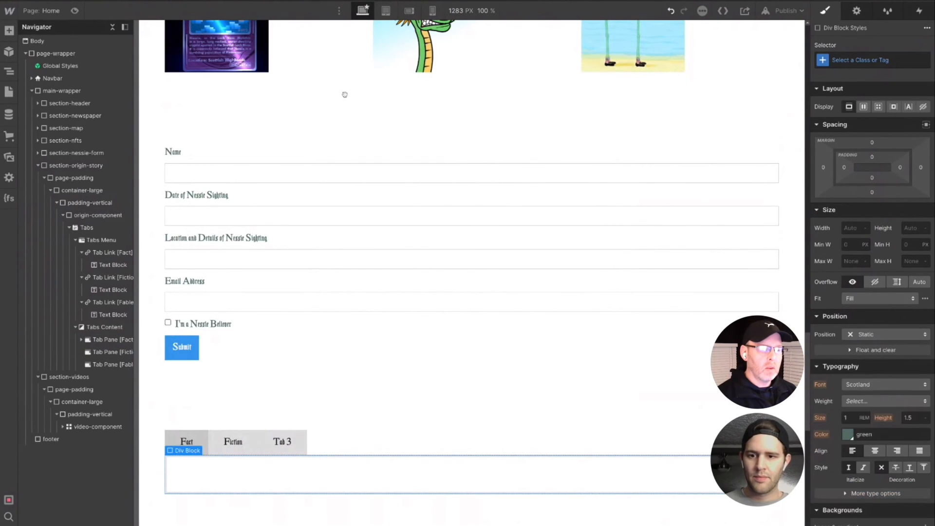
- Give the new div block in the Fact tab pane the class factcopy-wrapper
left_click(881, 60)
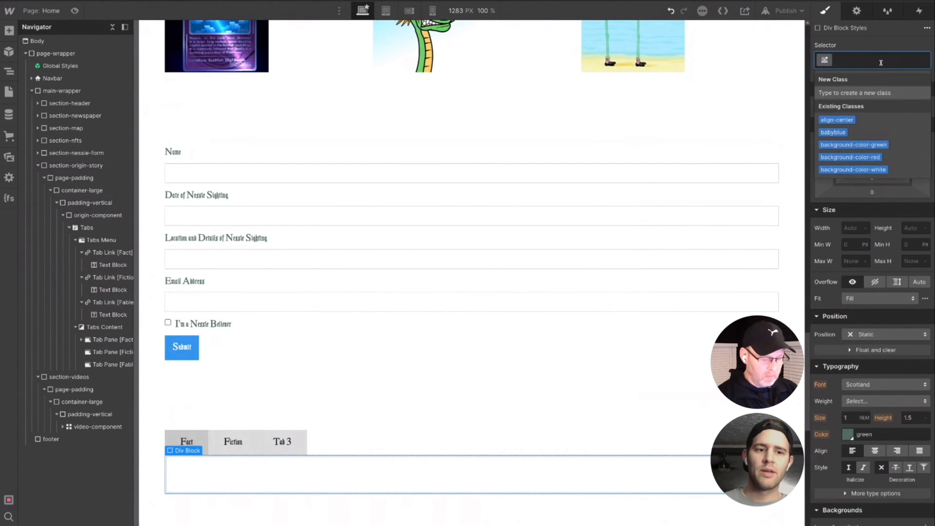
type("tab")
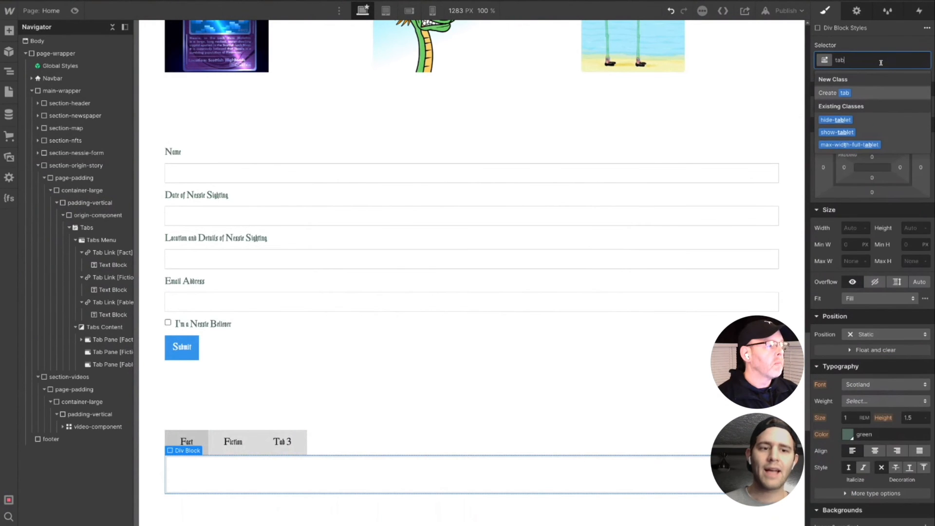
key("BackSpace")
key("BackSpace")
key("BackSpace")
type("fact")
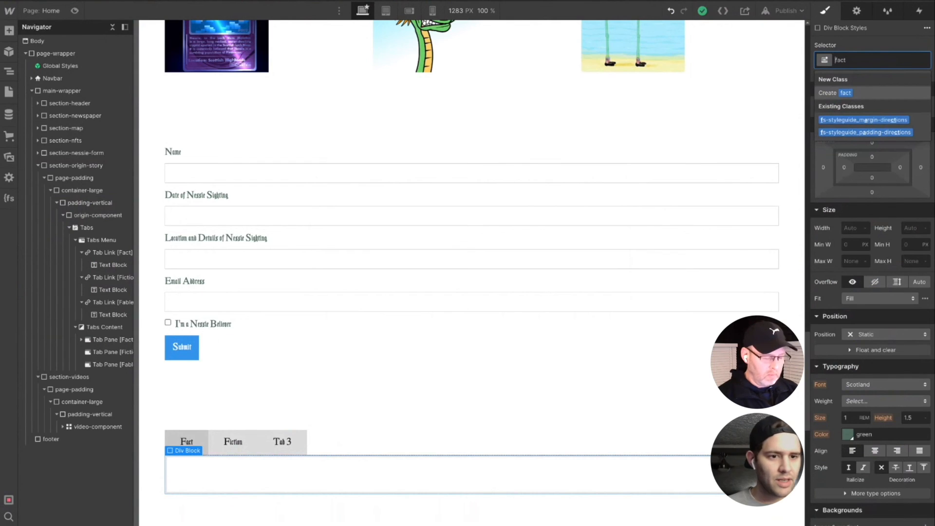
type("co")
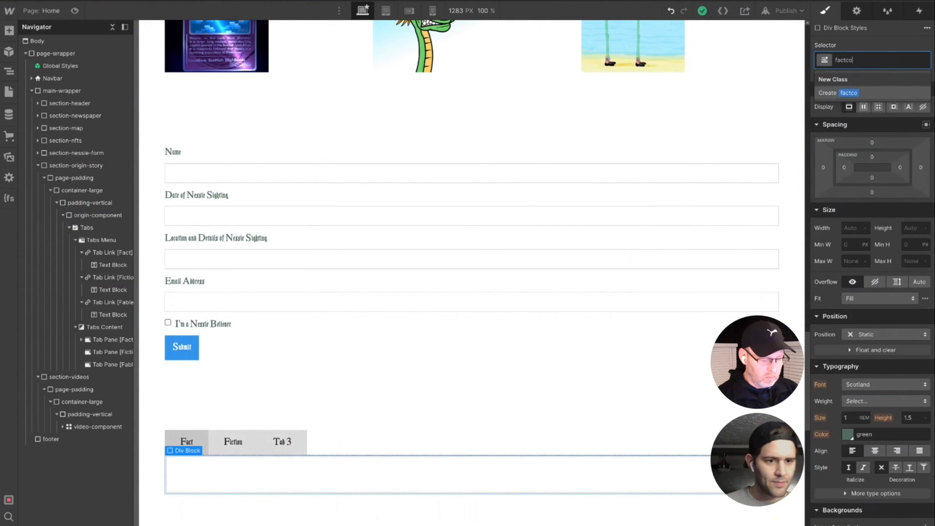
type("py-wrapper")
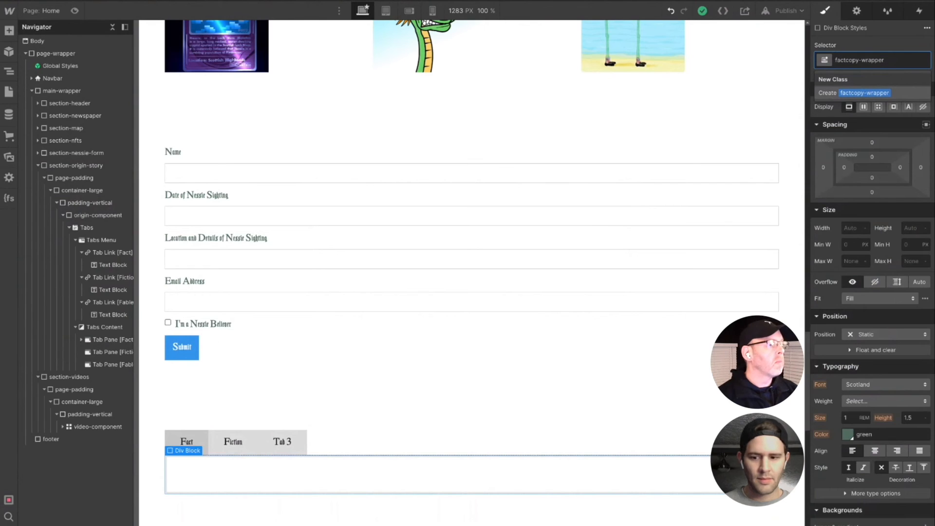
key("Return")
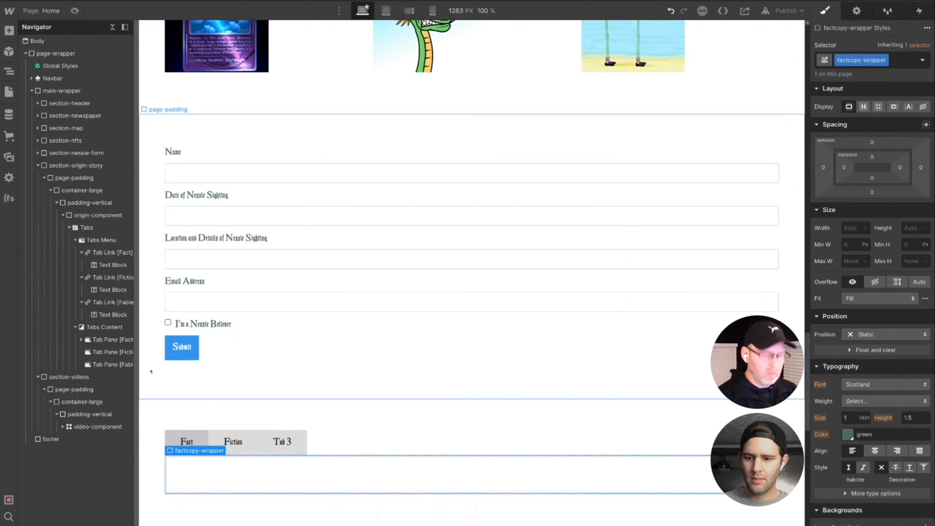
- Add a paragraph inside the factcopy-wrapper div
key("ctrl+e")
type("di")
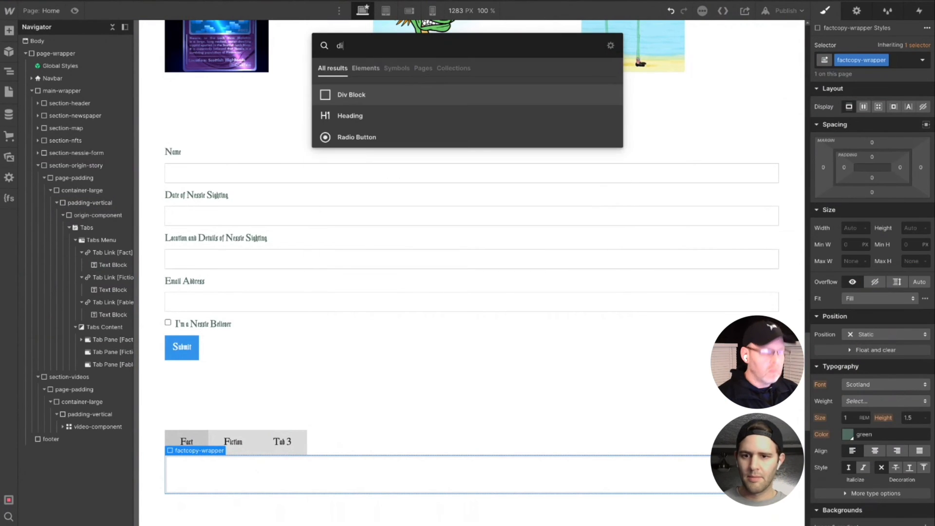
key("BackSpace")
key("BackSpace")
type("pa")
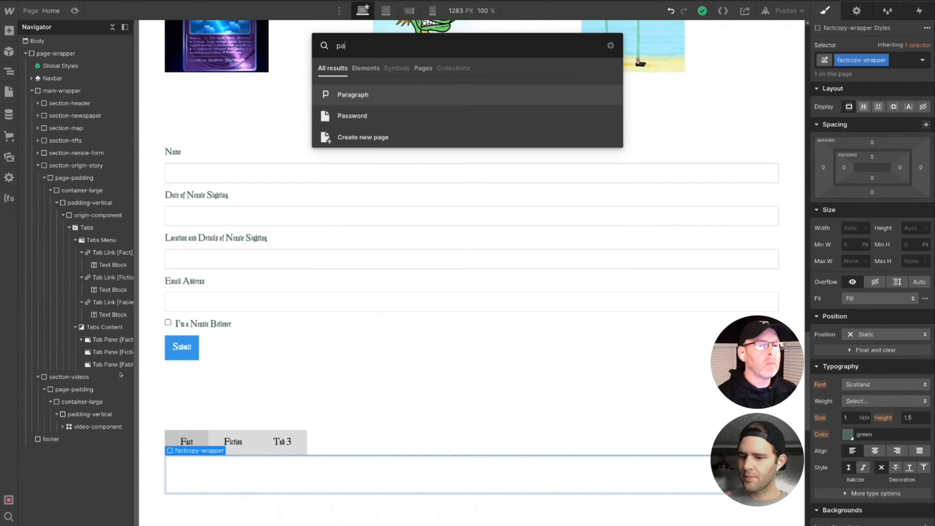
left_click(335, 95)
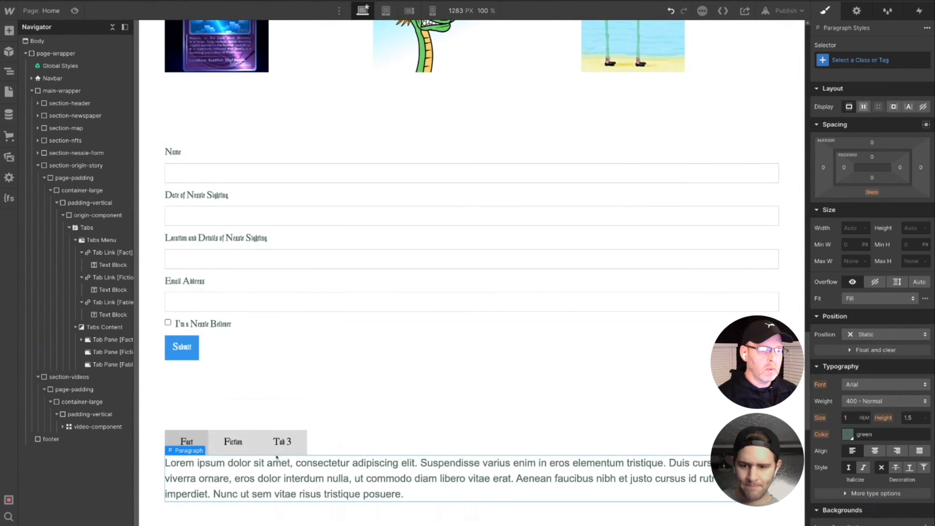
- Replace the paragraph's placeholder text with the copied Loch Ness Monster description
left_click(242, 467)
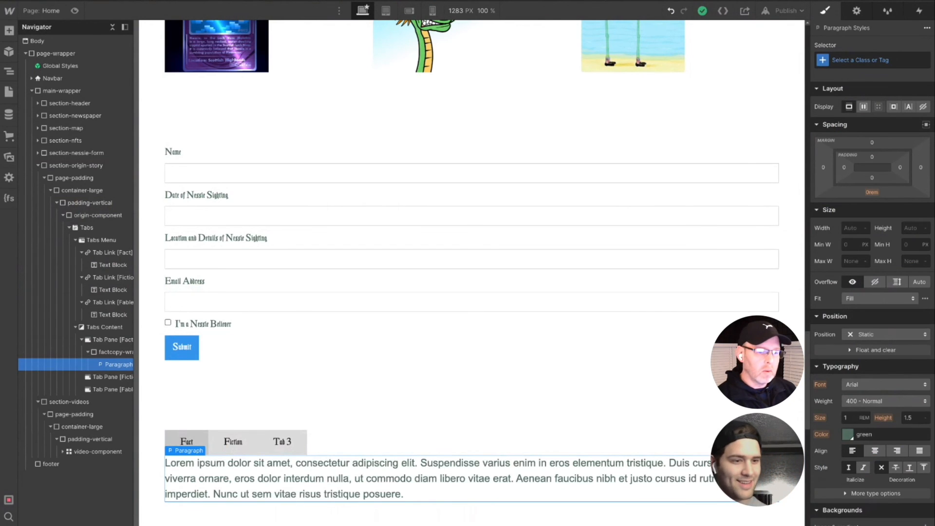
double_click(404, 494)
key("ctrl+a")
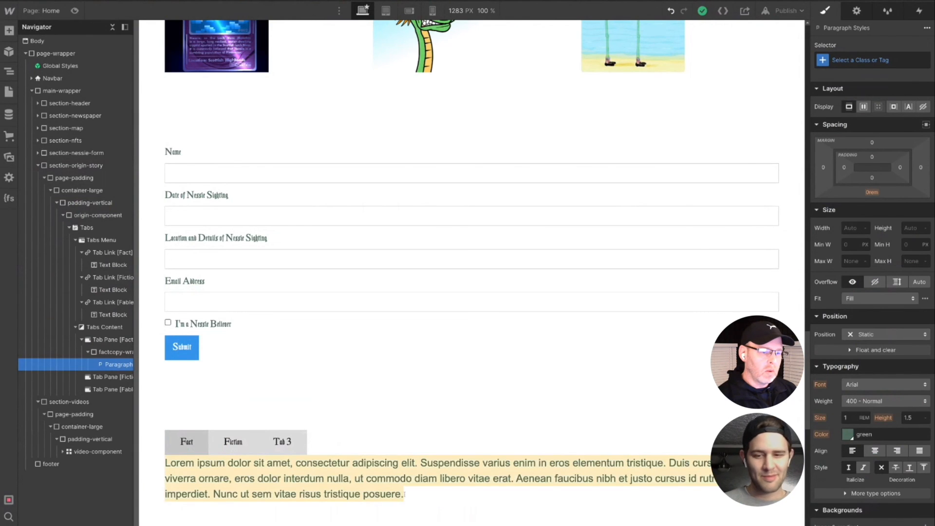
type("Loch Ness is known as the home of the Loch Ness Monster (also known as \"Nessie\"), a cryptid, reputedly a large unknown animal. It is similar to other supposed lake monsters in Scotland and elsewhere, though its description varies from one account to the next. Popular interest and belief in the animal's existence have varied since it was first brought to the world's attention in 1933.")
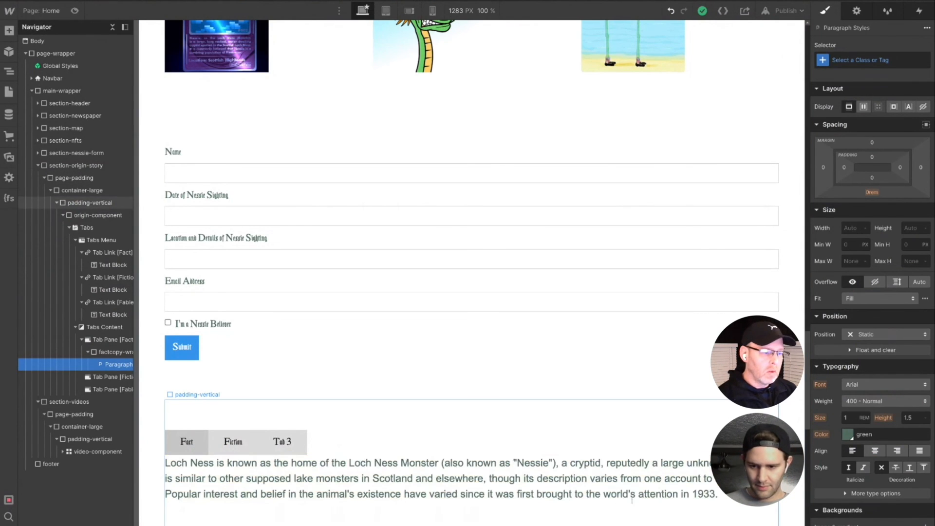
- Add a source line below the Loch Ness description reading "Source Wikipedia:" followed by the copied article URL
key("Return")
type("Wikipoedi")
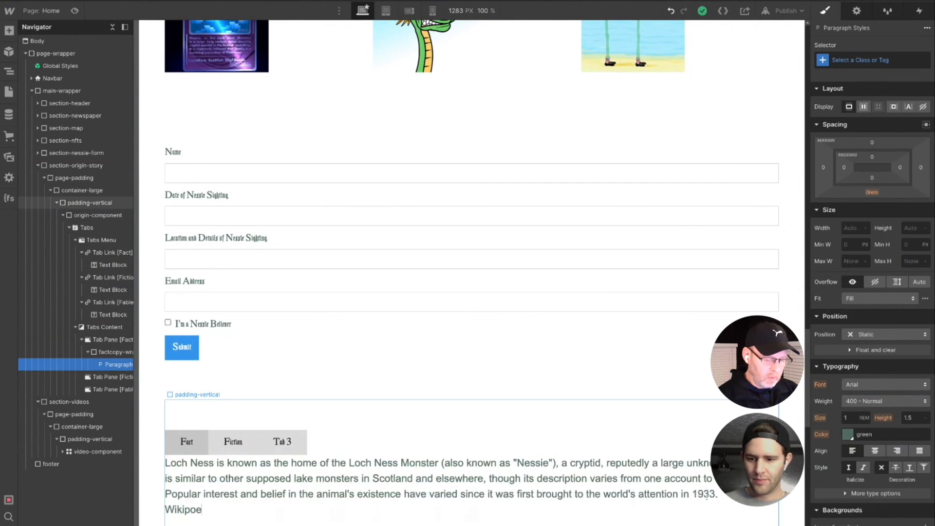
key("BackSpace")
key("BackSpace")
key("BackSpace")
key("BackSpace")
type("edia")
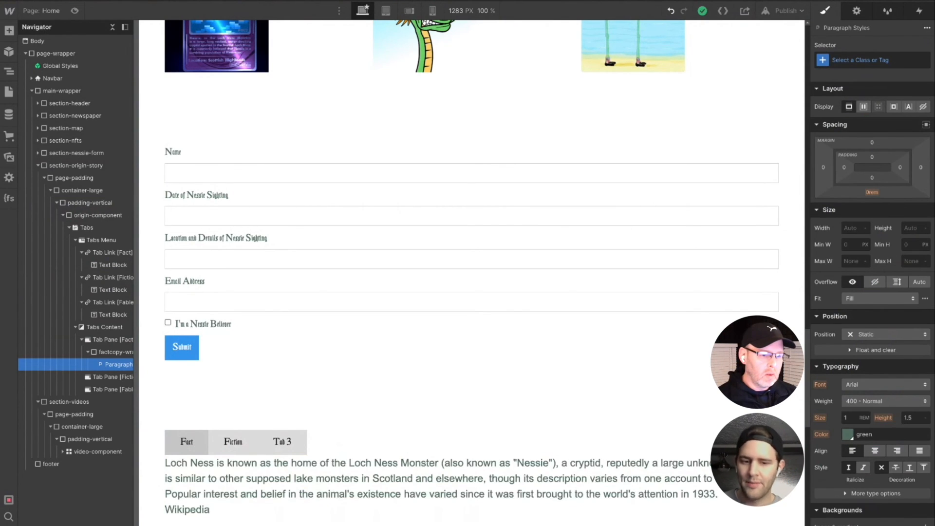
type(":")
key("ctrl+v")
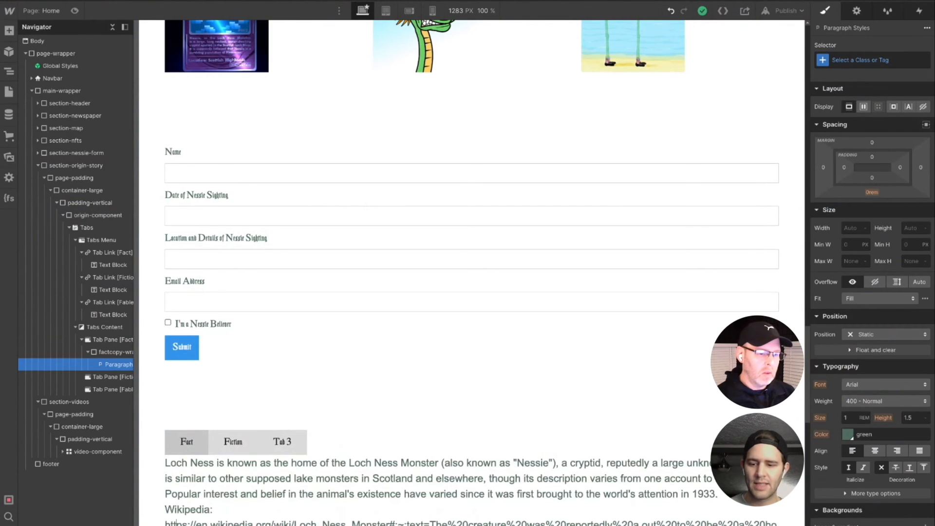
type("Source")
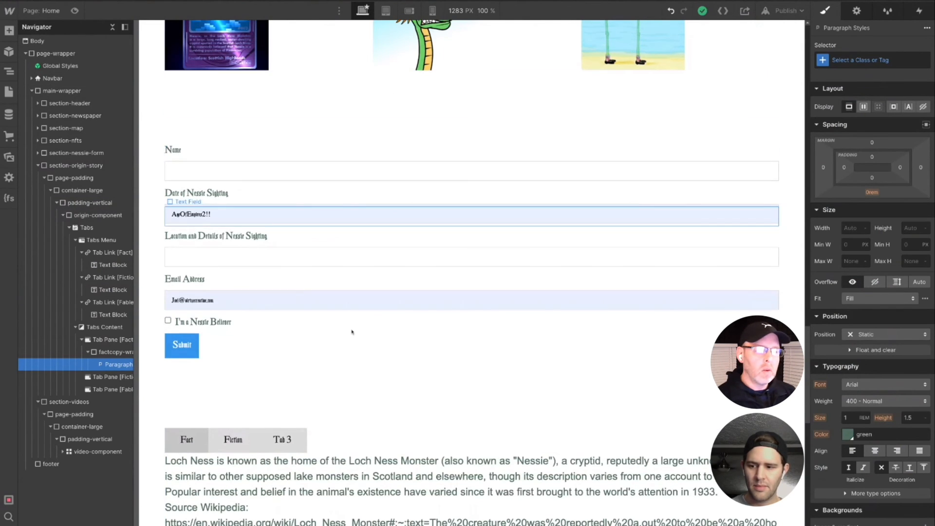
- Delete the article URL and the colon from the source line so it reads "Source Wikipedia"
scroll(351, 332, "down", 12)
scroll(352, 334, "up", 3)
scroll(352, 334, "up", 8)
scroll(352, 334, "down", 3)
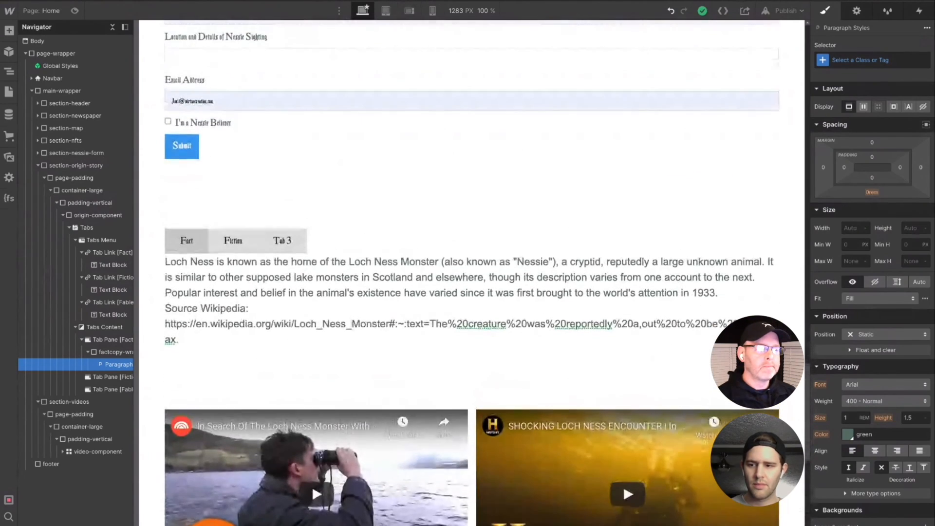
left_click(264, 310)
key("Delete")
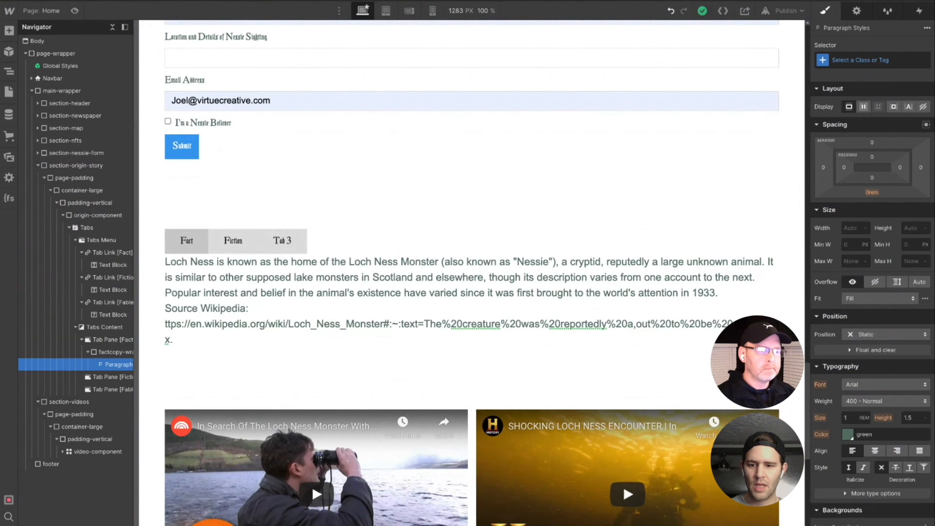
type("h")
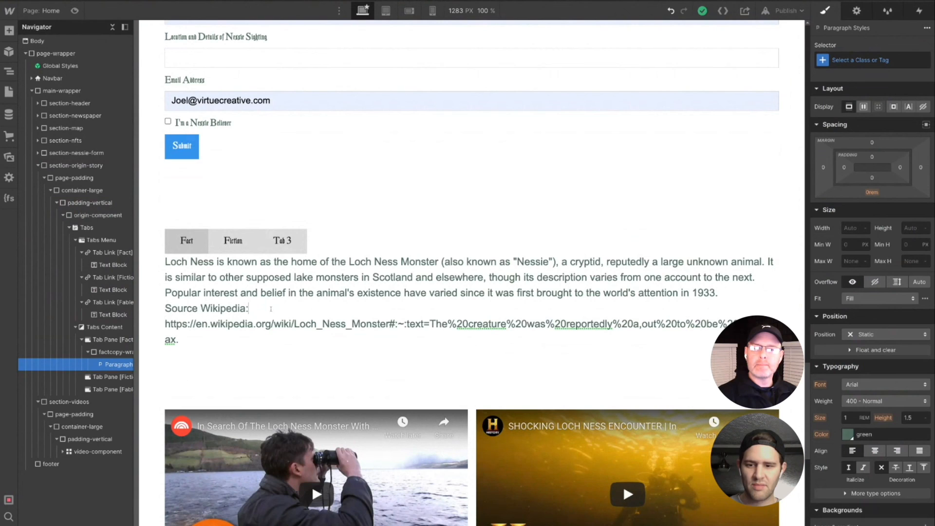
key("Delete")
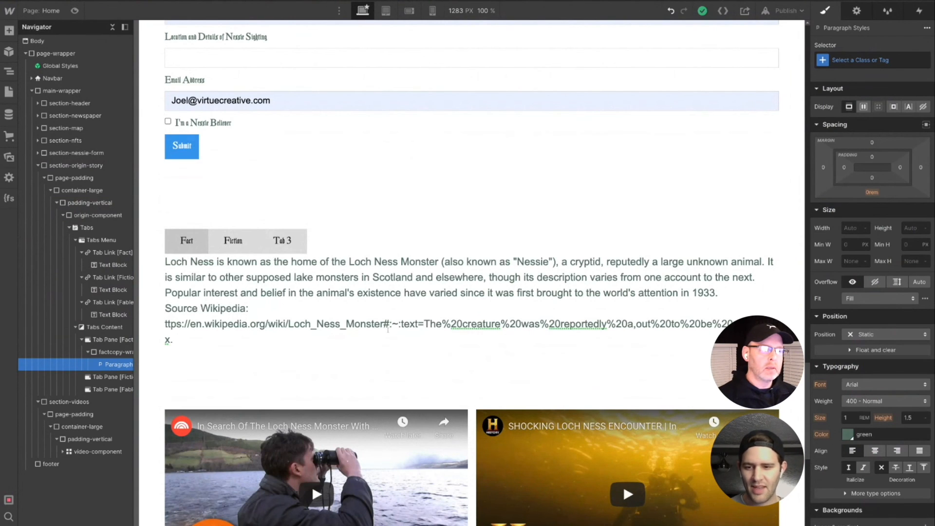
key("ctrl+shift+End")
key("Delete")
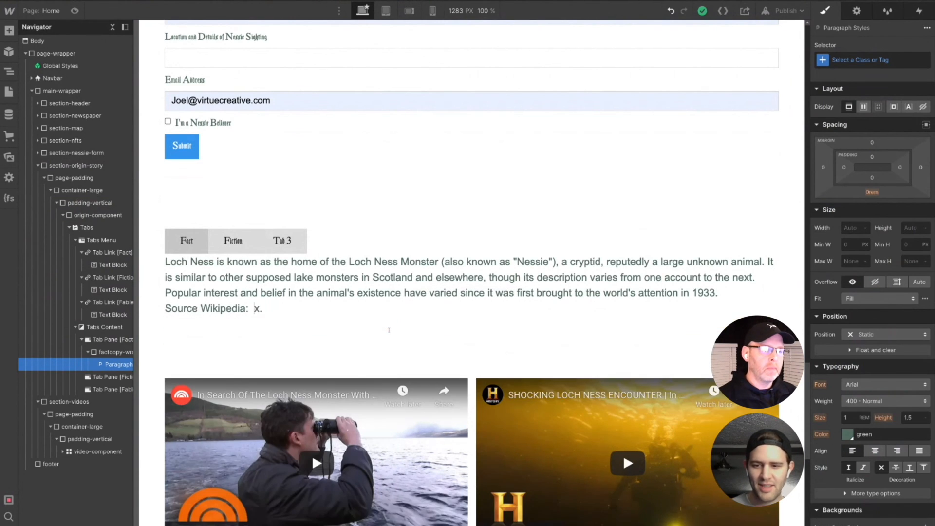
key("BackSpace")
key("BackSpace")
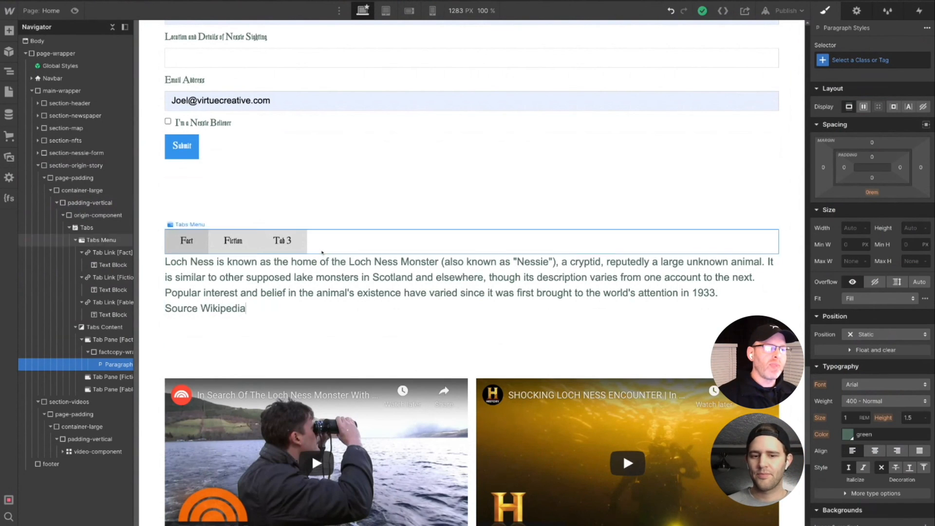
- Widen the Navigator and collapse the three tab links and the Fact tab pane in it
left_click(232, 242)
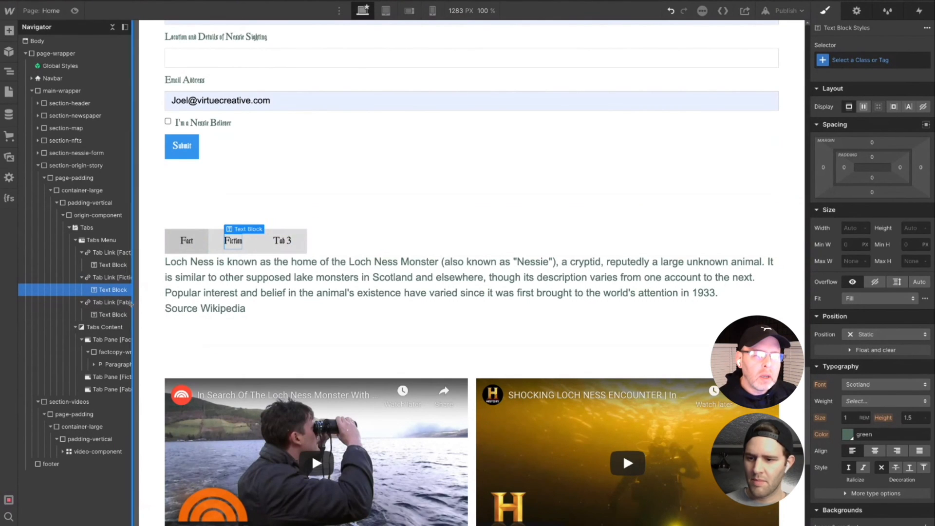
left_click_drag(131, 305, 132, 304)
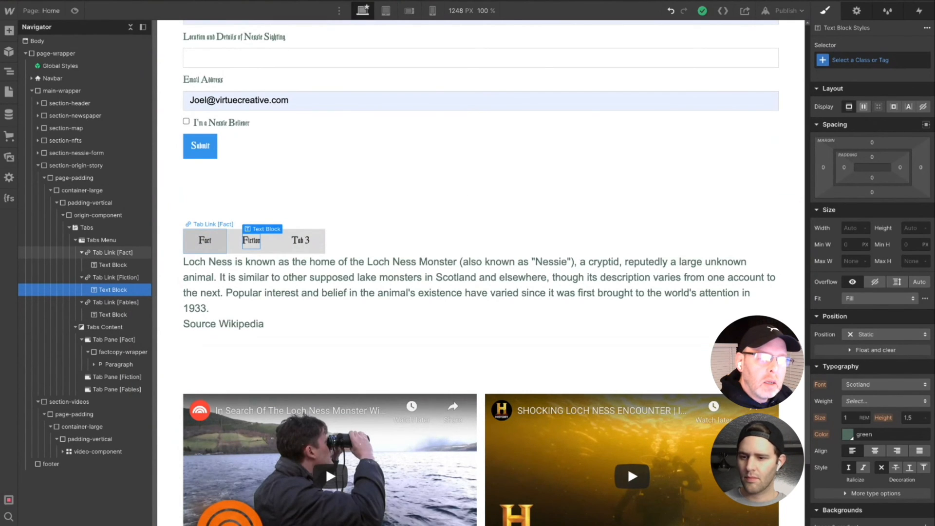
left_click(81, 253)
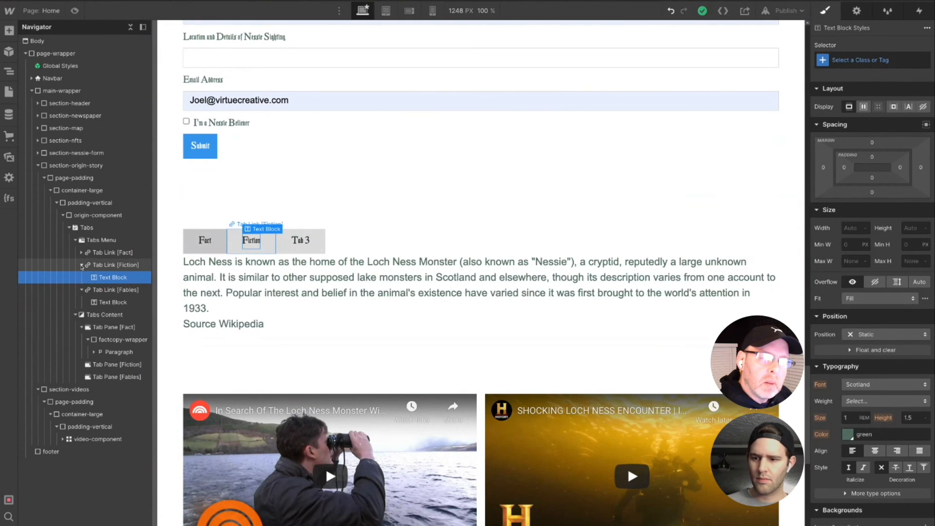
left_click(78, 291)
left_click(81, 264)
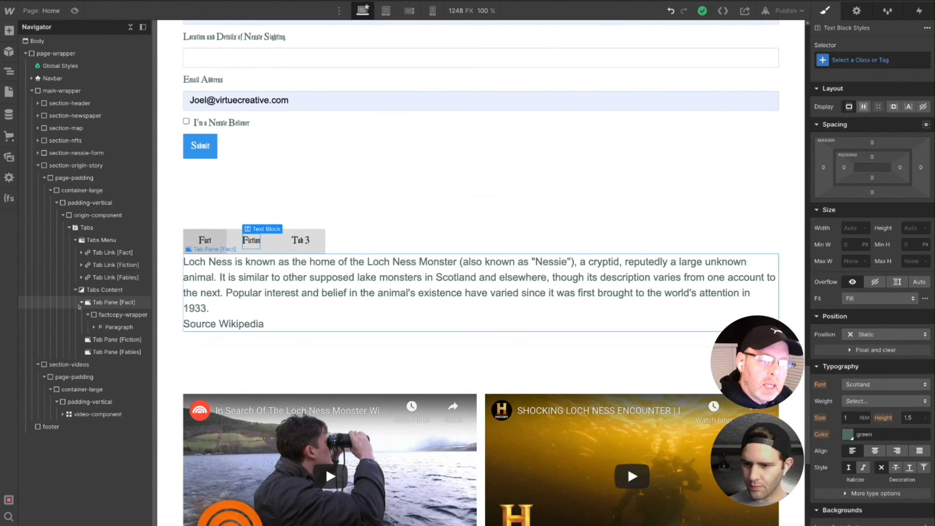
left_click(81, 304)
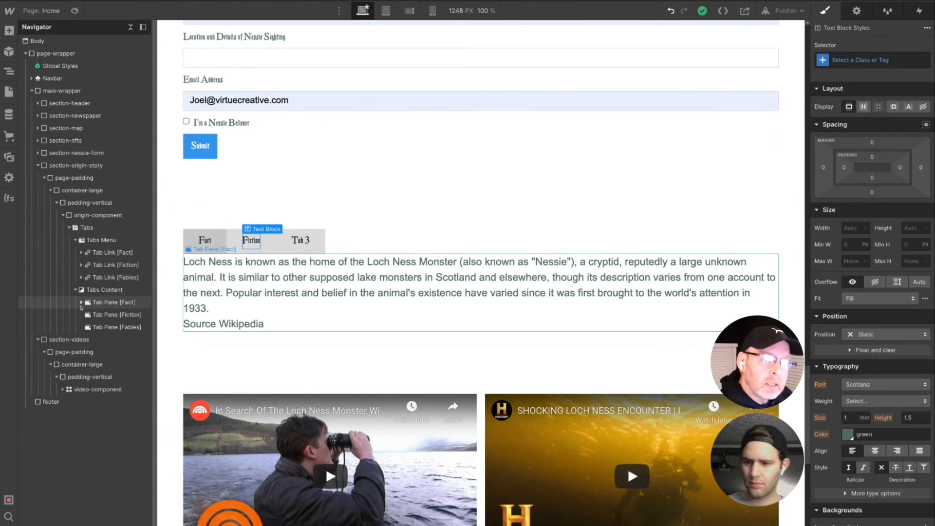
- Add a paragraph inside the Fiction tab pane
left_click(112, 315)
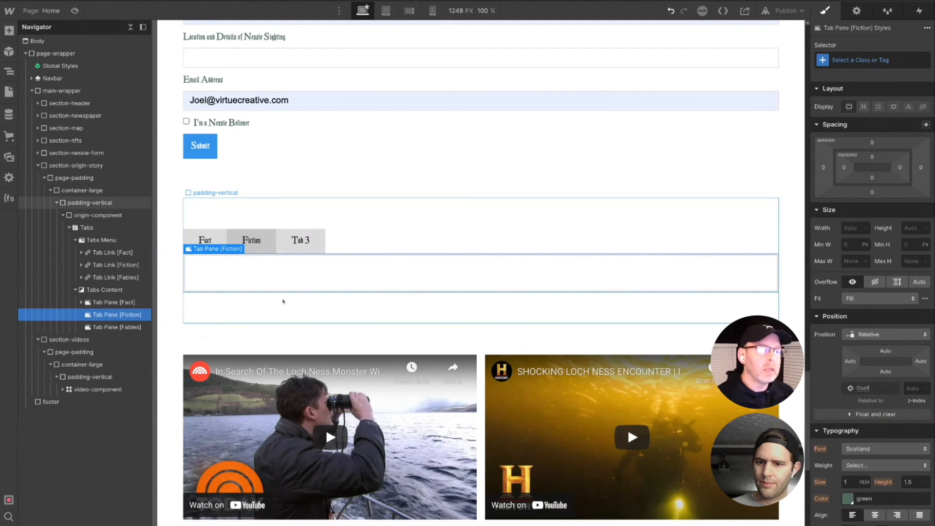
key("super+e")
type("para")
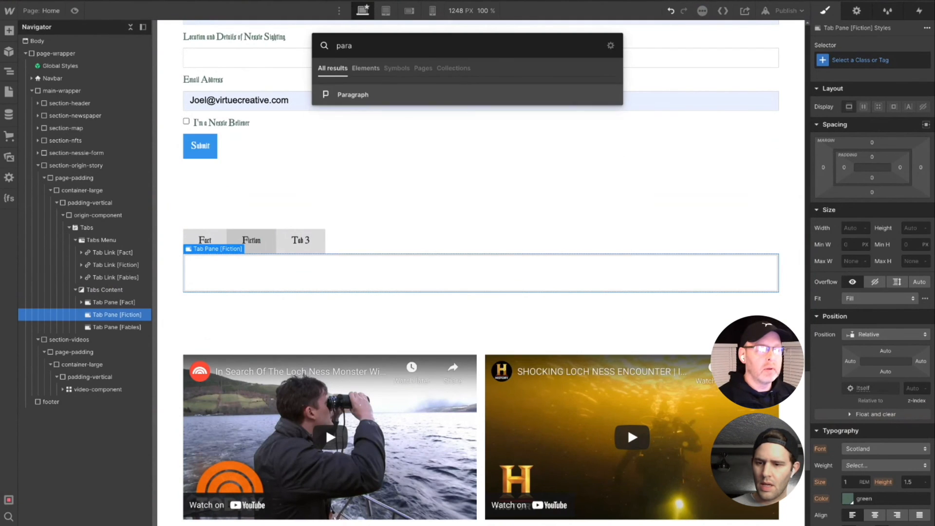
key("Return")
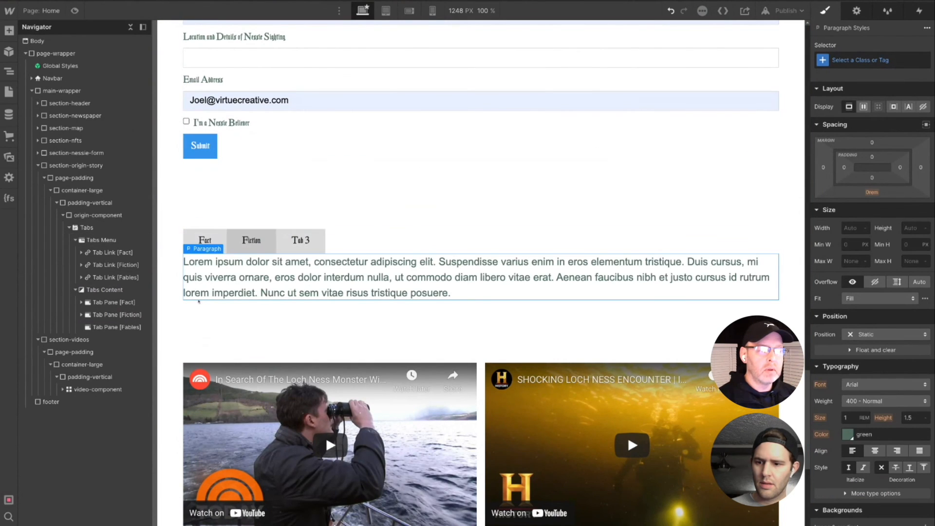
- Expand the Fact and Fiction tab panes in the Navigator and undo adding the paragraph directly inside the Fiction pane
left_click(84, 305)
left_click(81, 302)
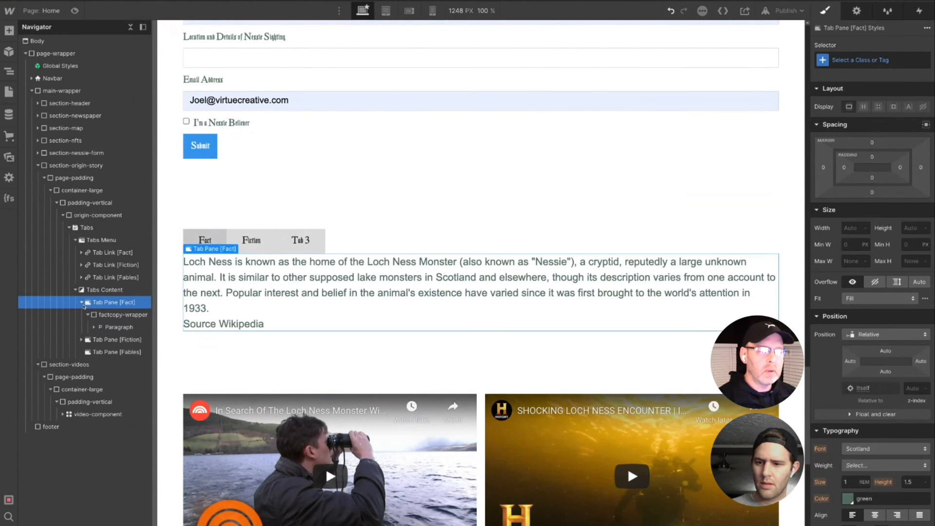
left_click(82, 340)
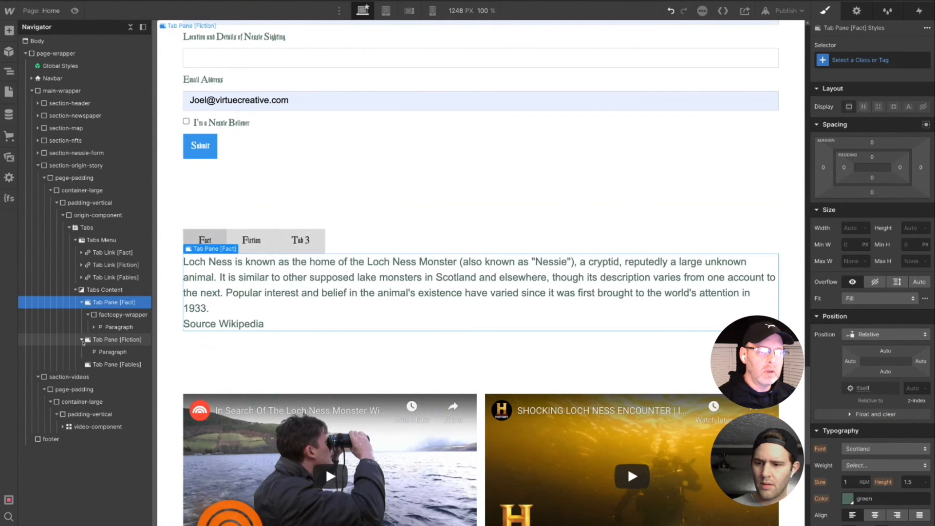
key("ctrl+z")
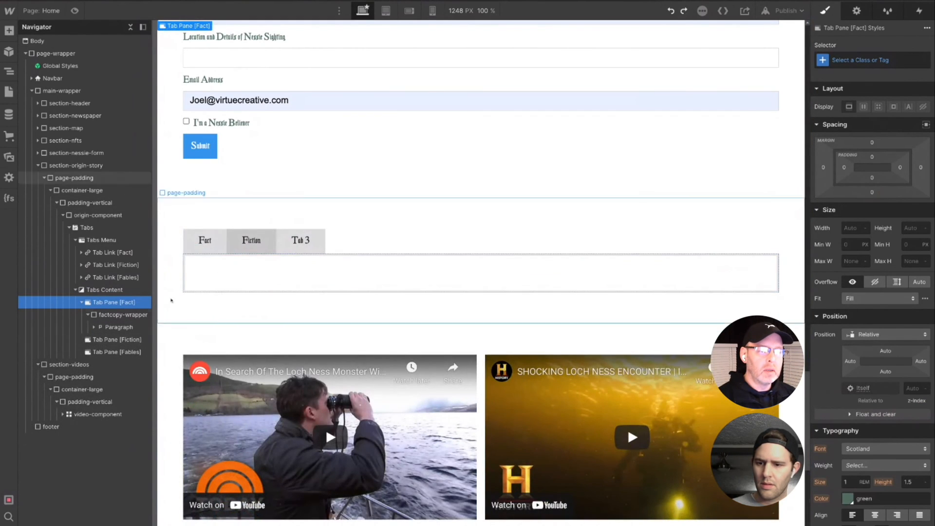
- Add a div block inside the Fiction tab pane and open its class selector for entry
left_click(120, 339)
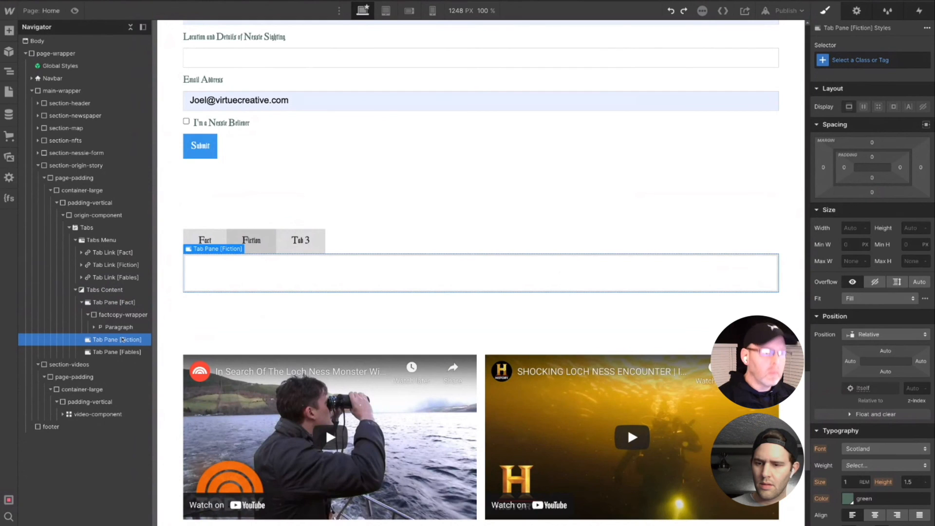
key("ctrl+e")
type("div")
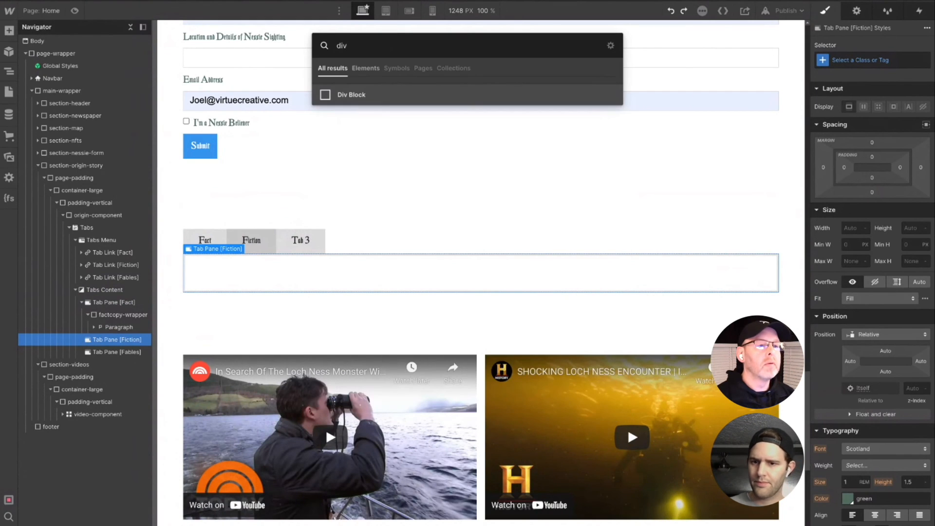
key("Return")
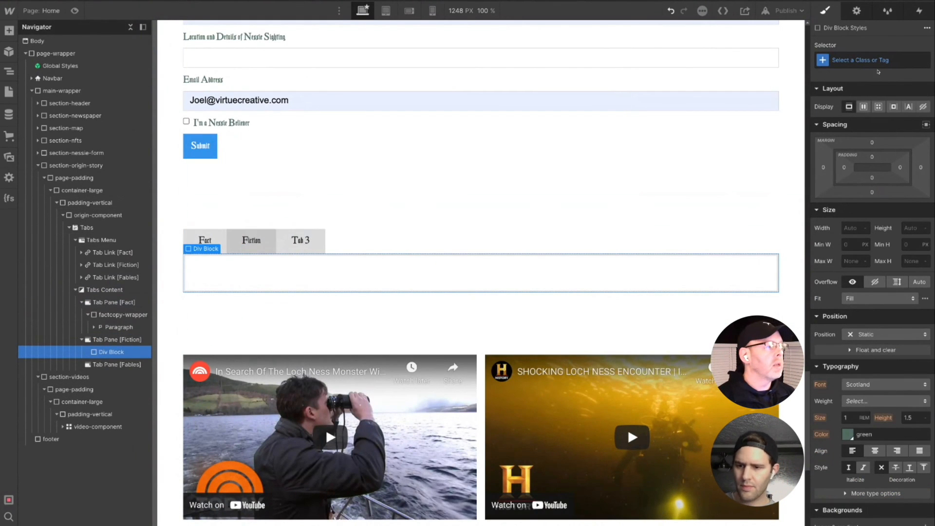
left_click(868, 61)
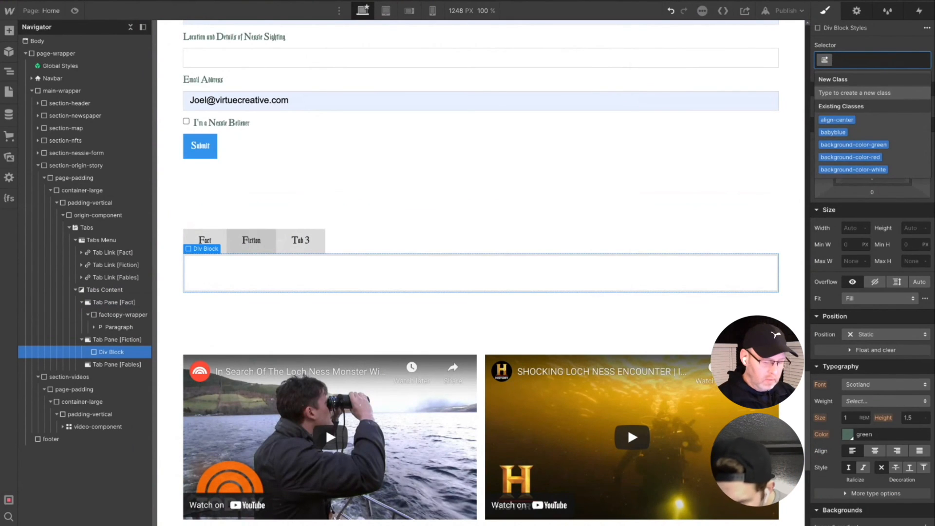
type("f")
key("BackSpace")
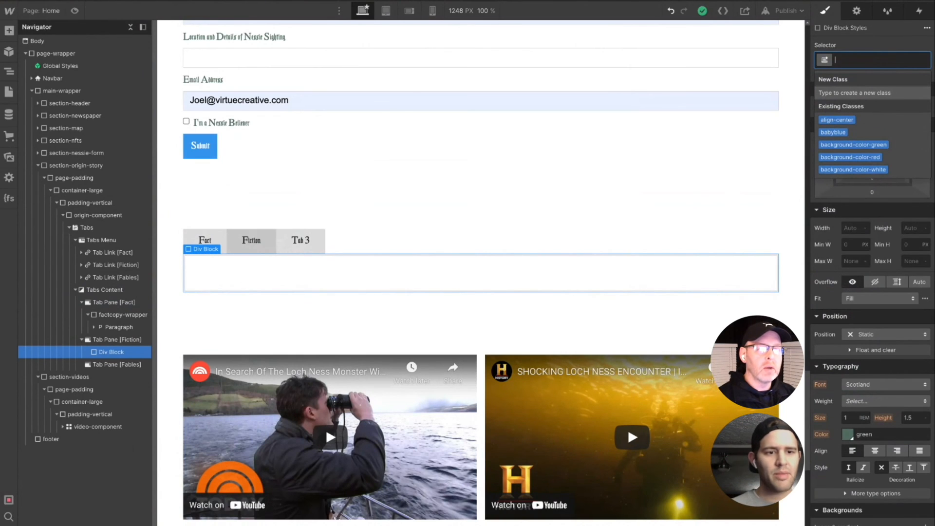
type("origio")
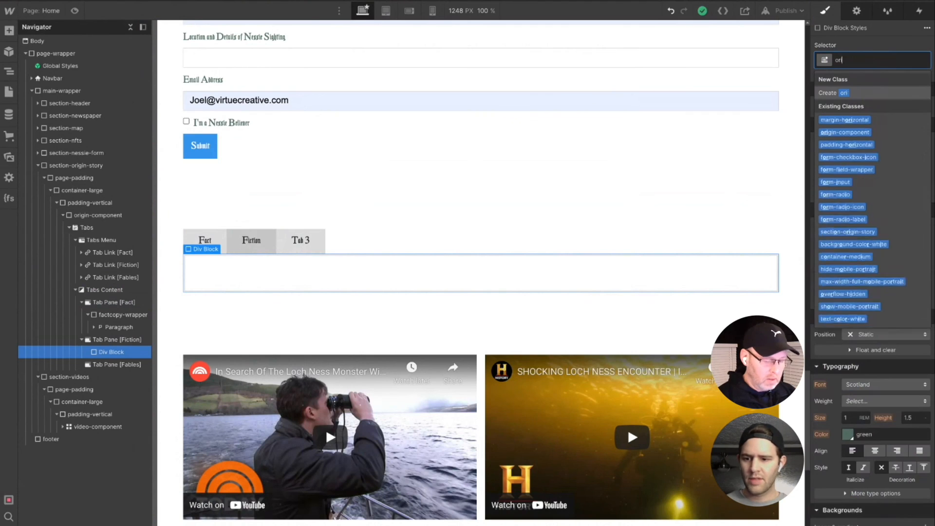
key("BackSpace")
key("BackSpace")
key("BackSpace")
key("BackSpace")
key("BackSpace")
key("BackSpace")
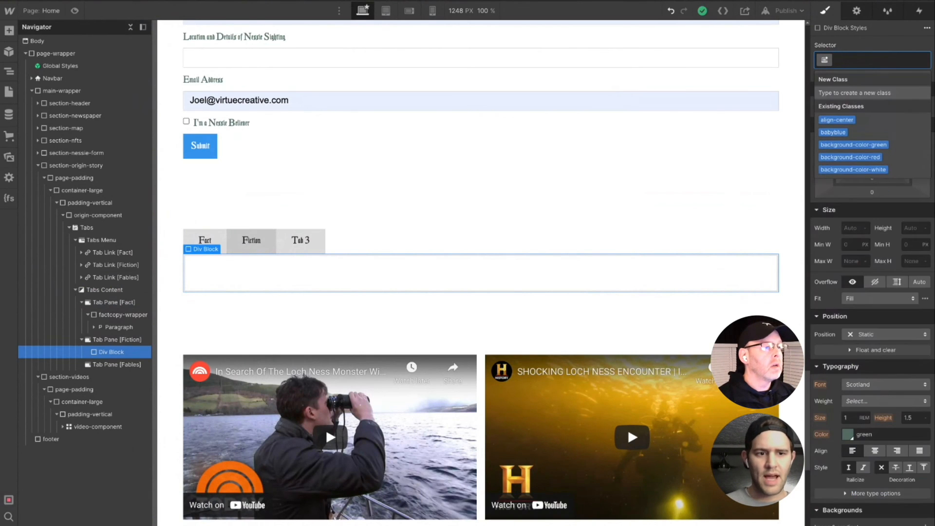
- Create the class fiction-copy-wrapper on the Fiction tab pane's div block
type("fiction")
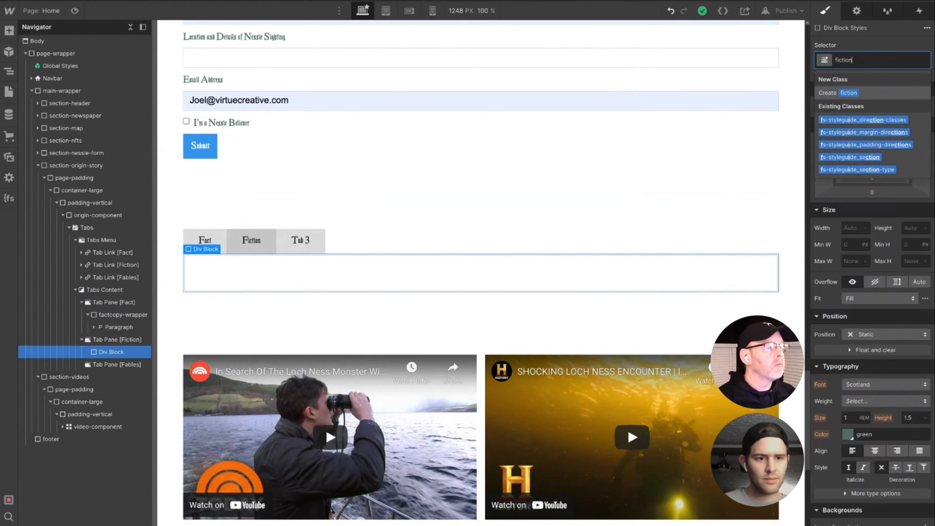
type("-copy")
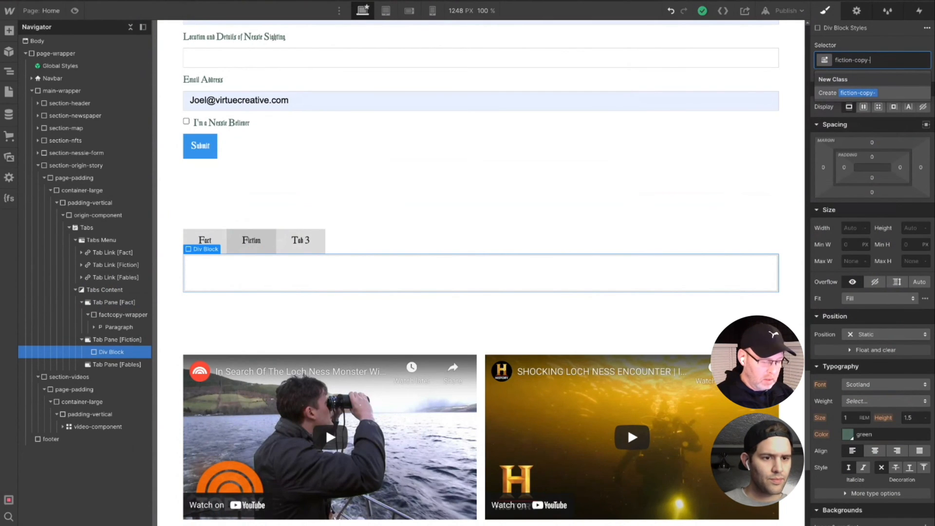
type("-wr")
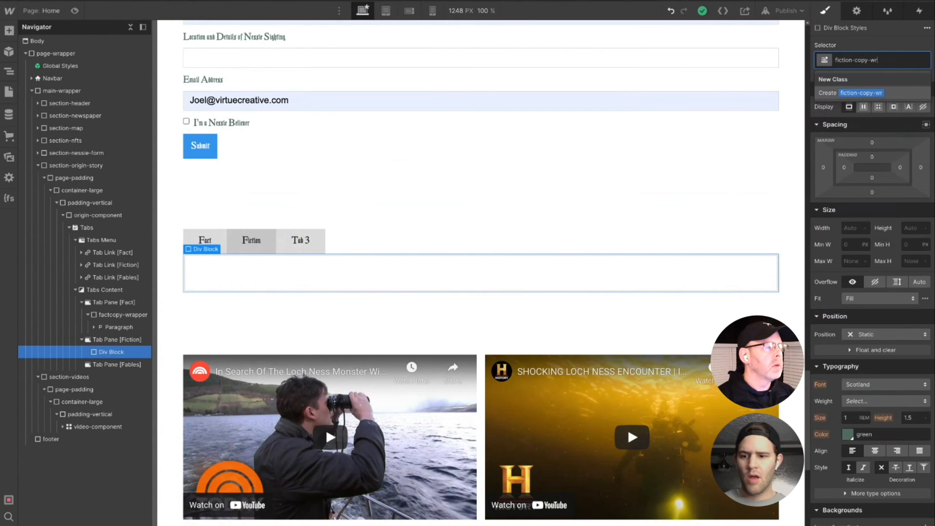
type("apper")
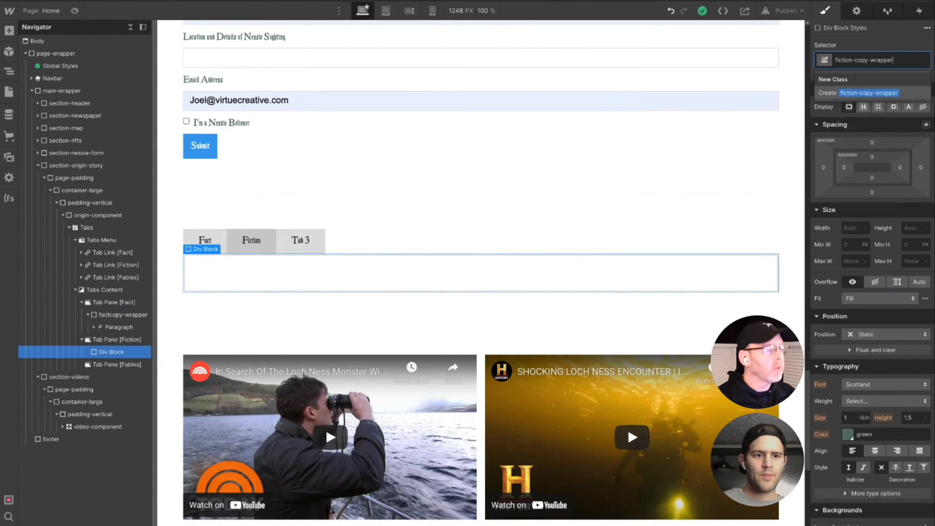
key("Return")
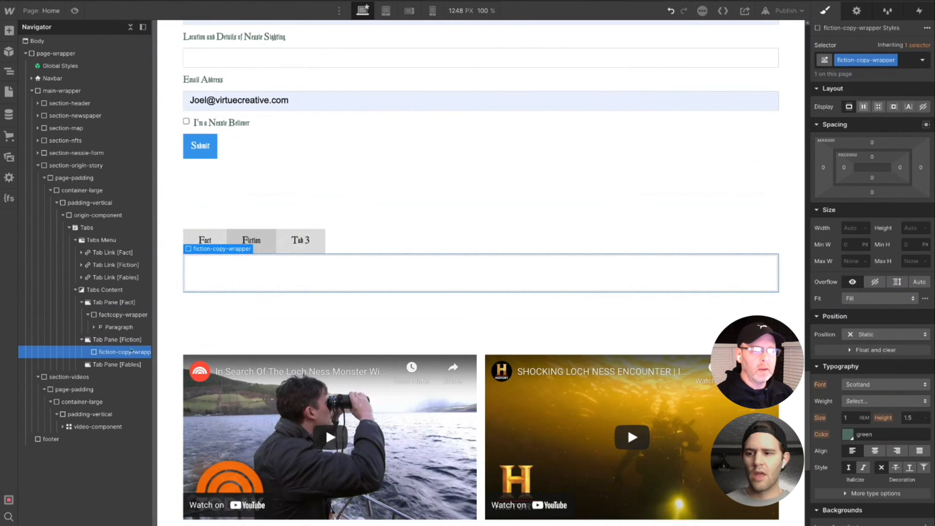
- Add a paragraph inside the fiction-copy-wrapper
key("ctrl+e")
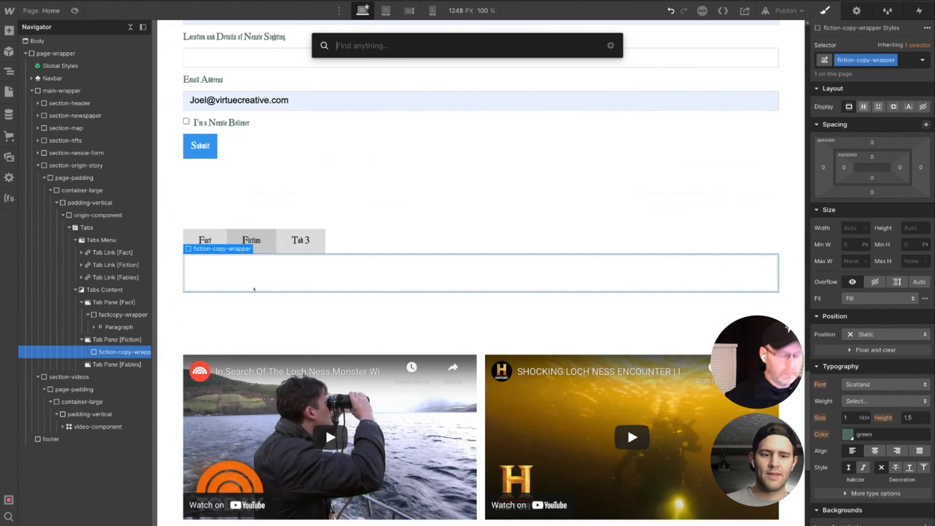
type("para")
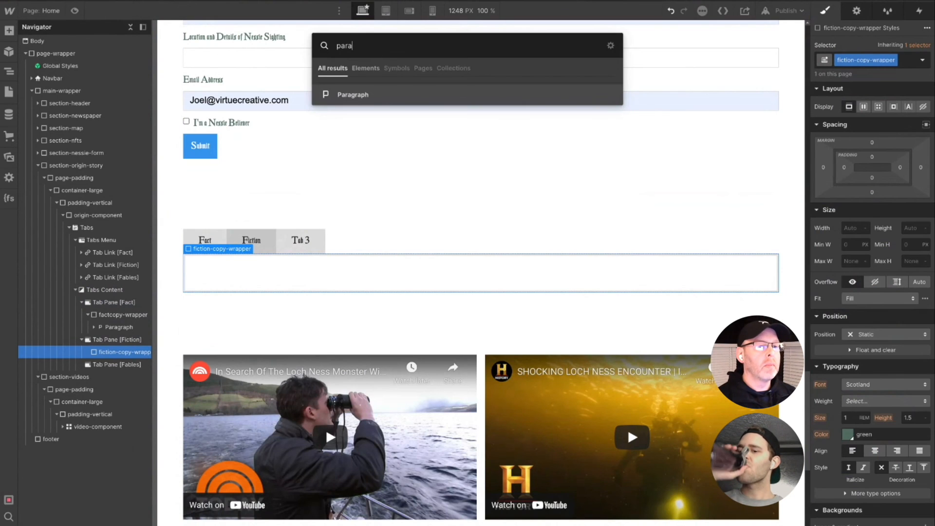
left_click(367, 95)
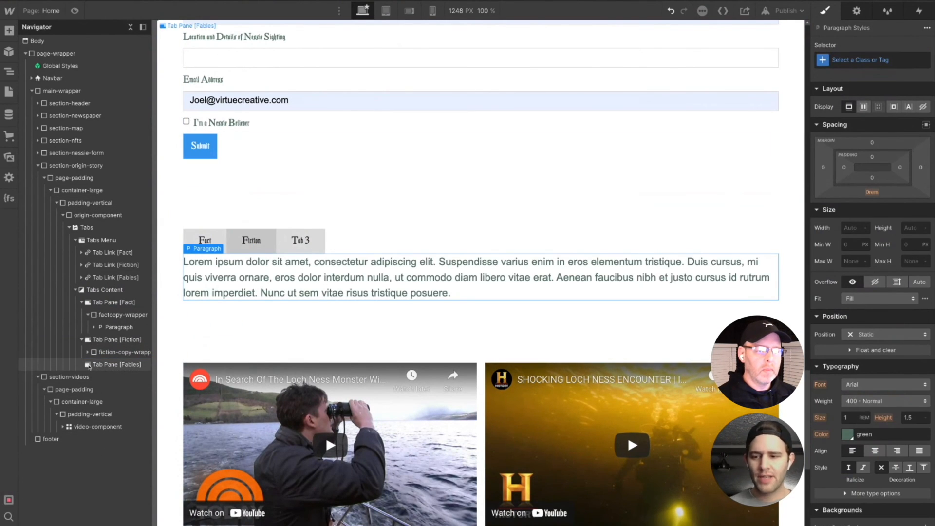
- Add a div block inside the Fables tab pane
left_click(89, 365)
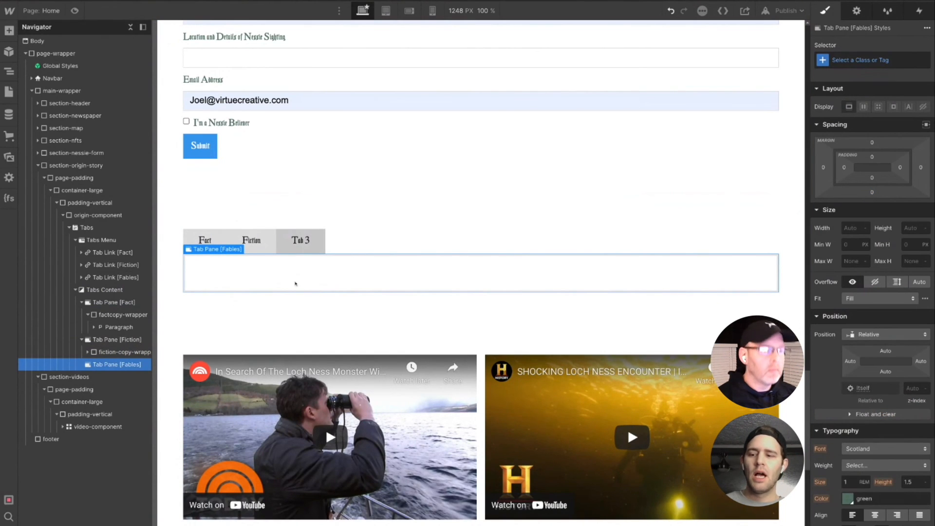
key("ctrl+e")
type("div")
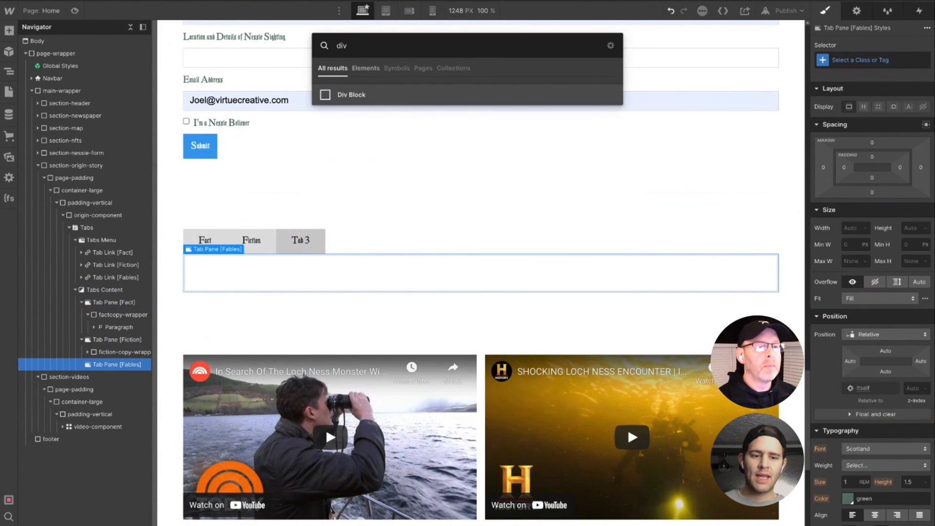
key("Return")
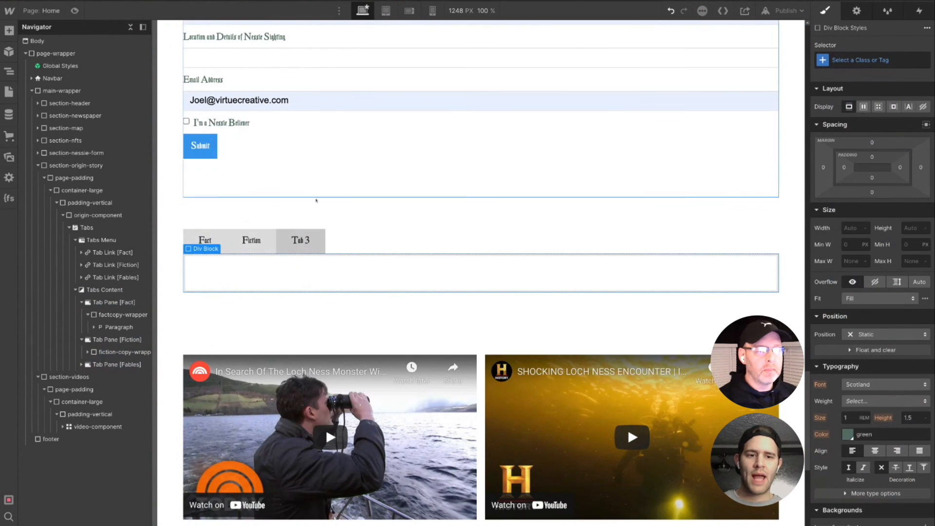
- Create the class fable-copy-wrapper on the Fables tab pane's div block
left_click(877, 62)
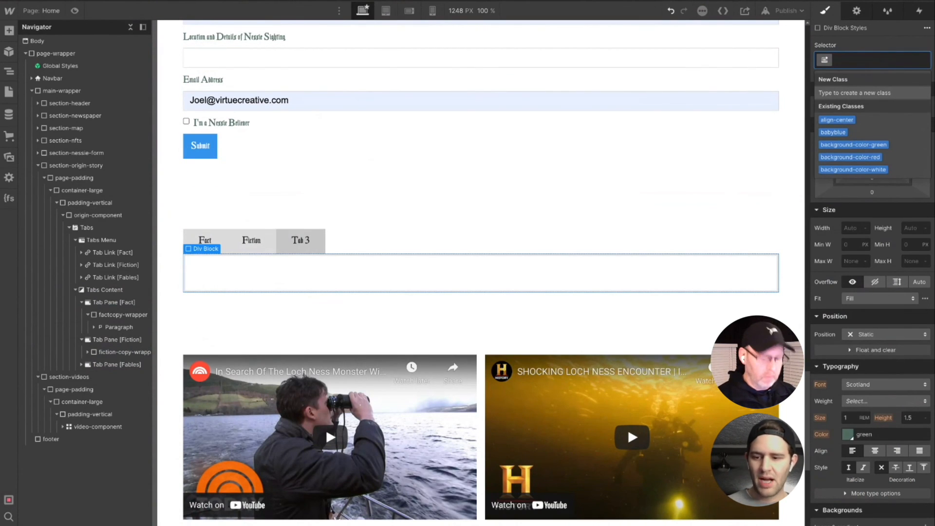
type("fav")
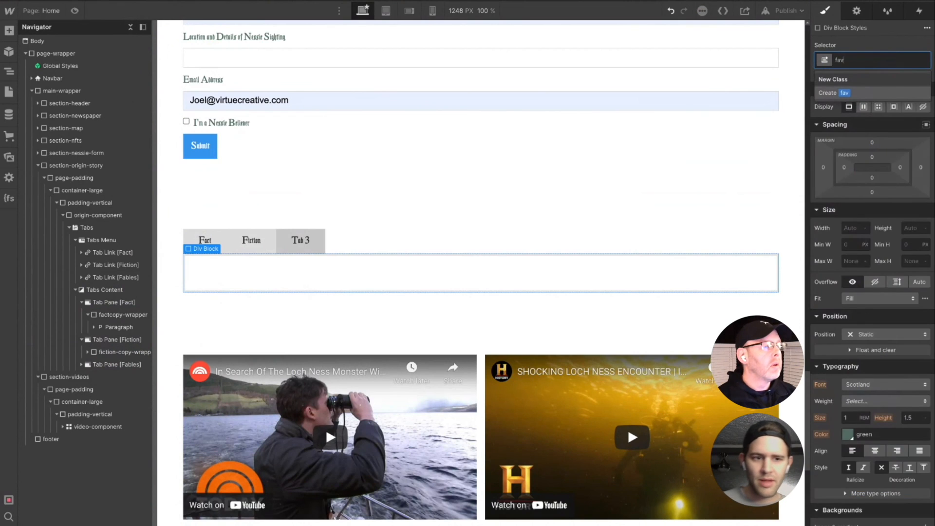
key("BackSpace")
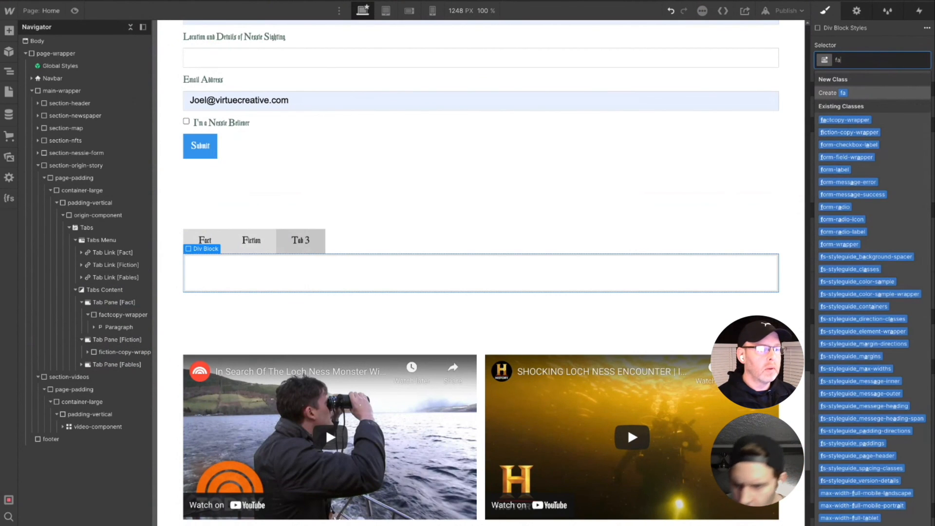
type("bl")
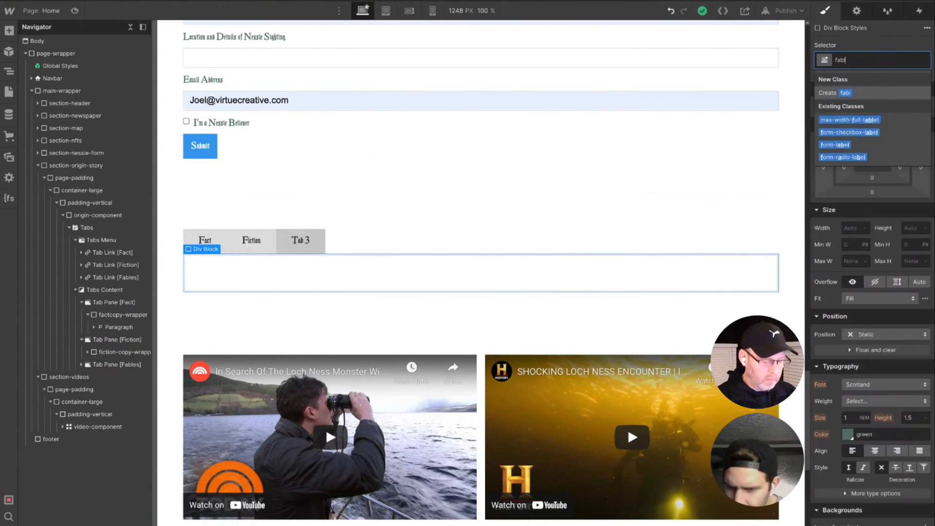
type("e-")
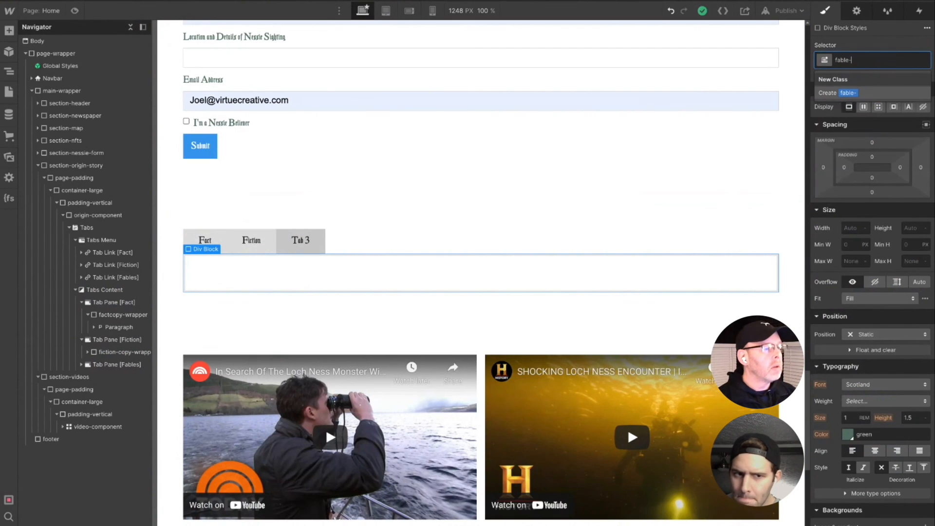
type("copy-w")
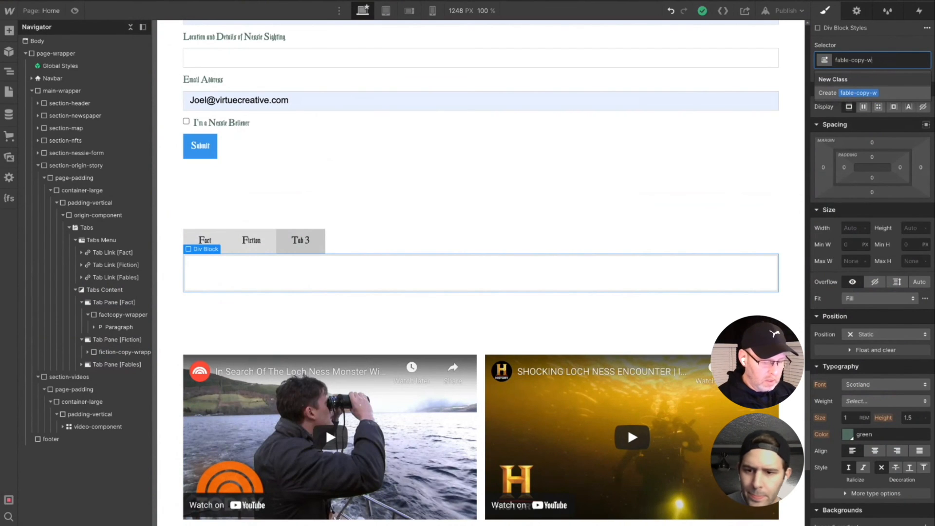
type("rapper")
key("Return")
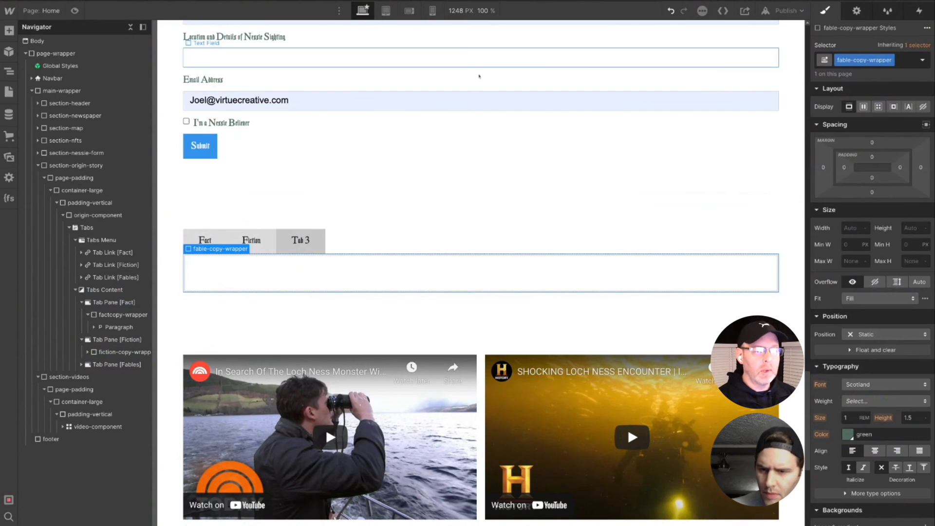
- Add a paragraph inside the fable-copy-wrapper
key("super+k")
type("para")
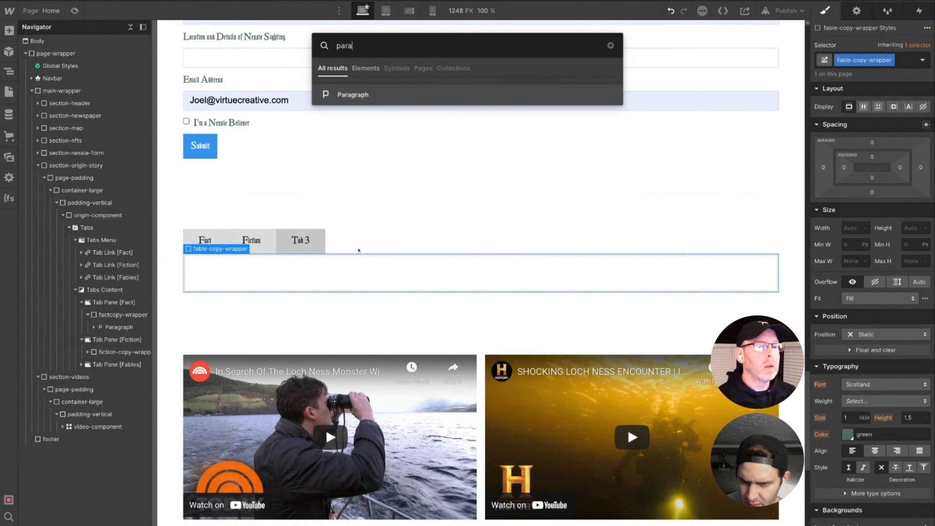
left_click(345, 95)
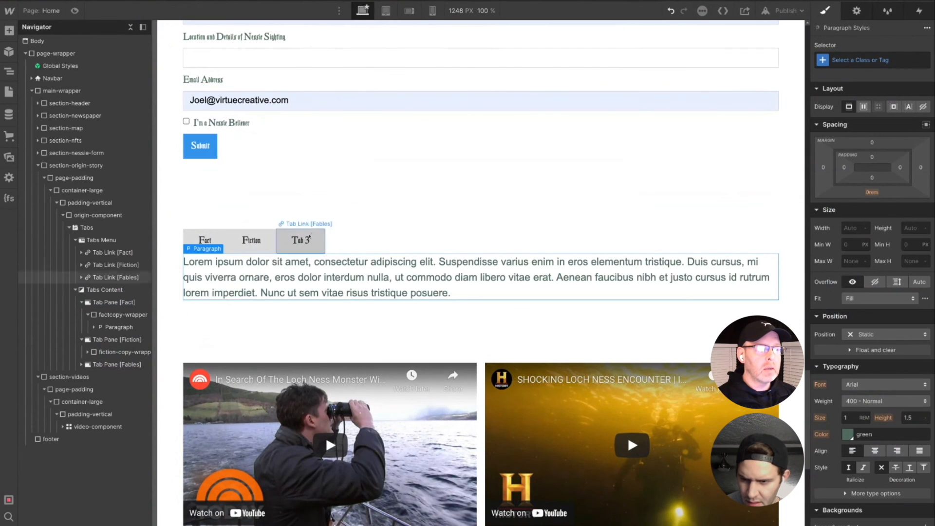
- Change the third tab link's text to "Fable" and select the paragraph in the Fables pane
double_click(298, 241)
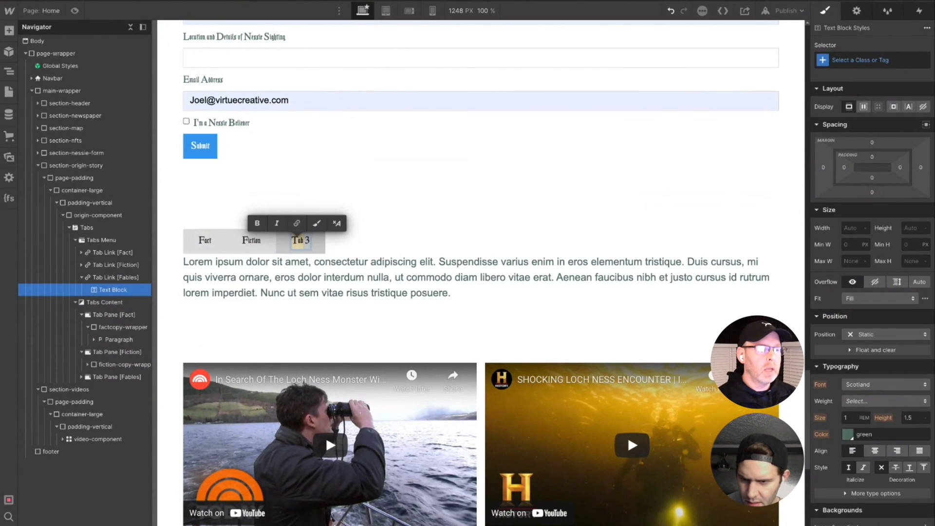
type("Fa")
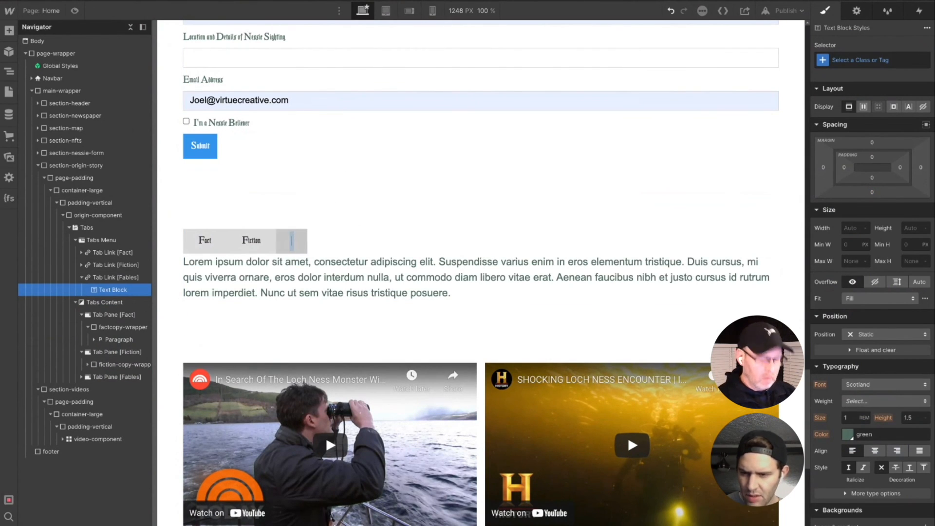
type("ble")
key("Return")
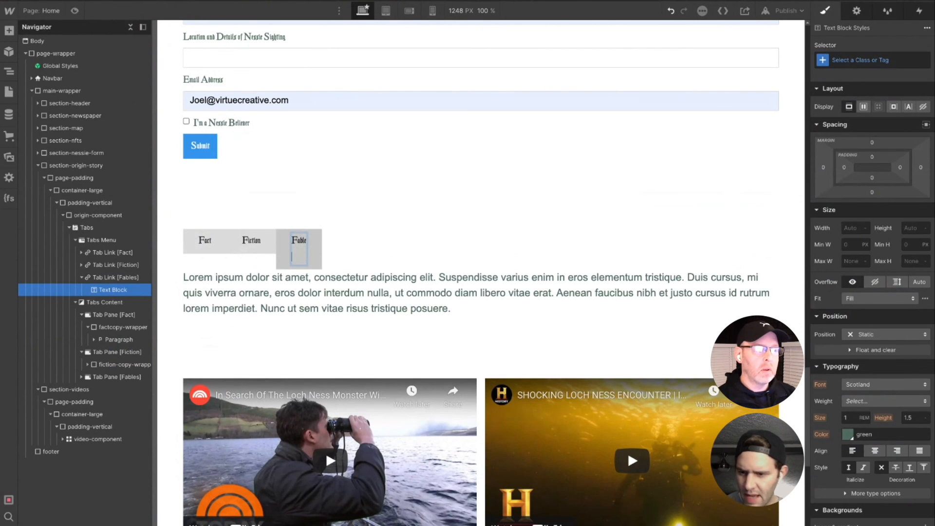
key("BackSpace")
left_click(290, 280)
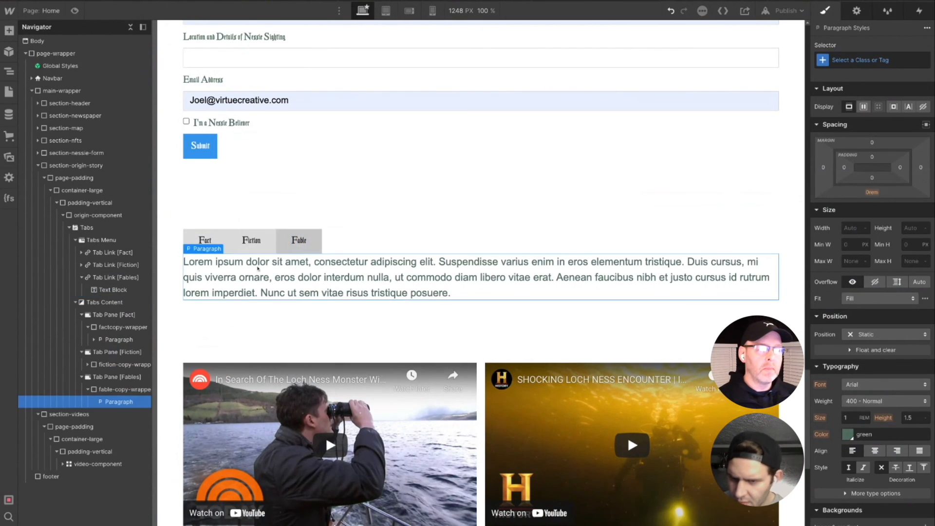
- Expand the fiction-copy-wrapper in the element tree and select the paragraph in the Fact tab pane
left_click(103, 340)
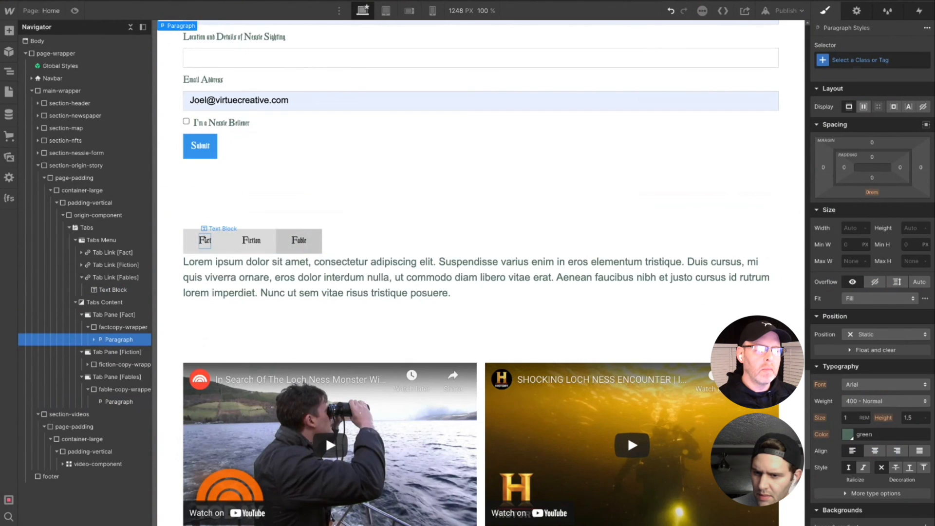
left_click(89, 365)
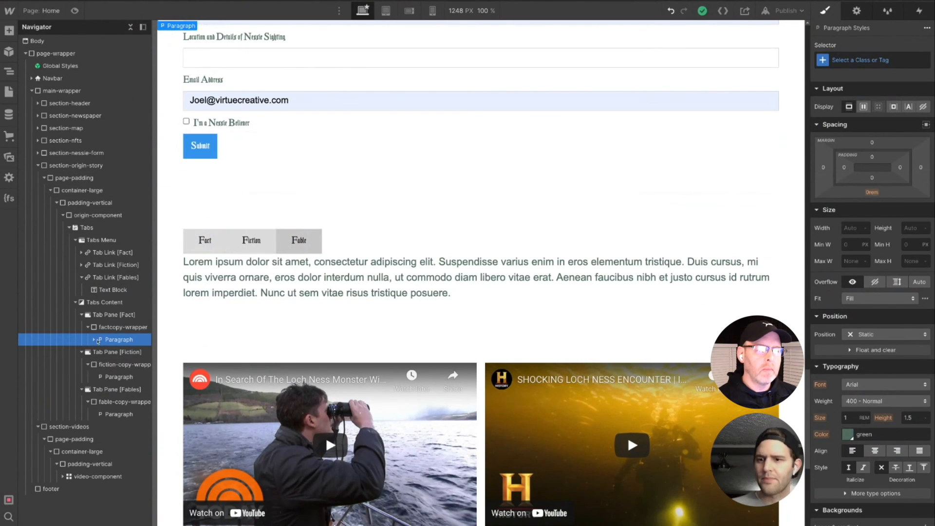
left_click(205, 241)
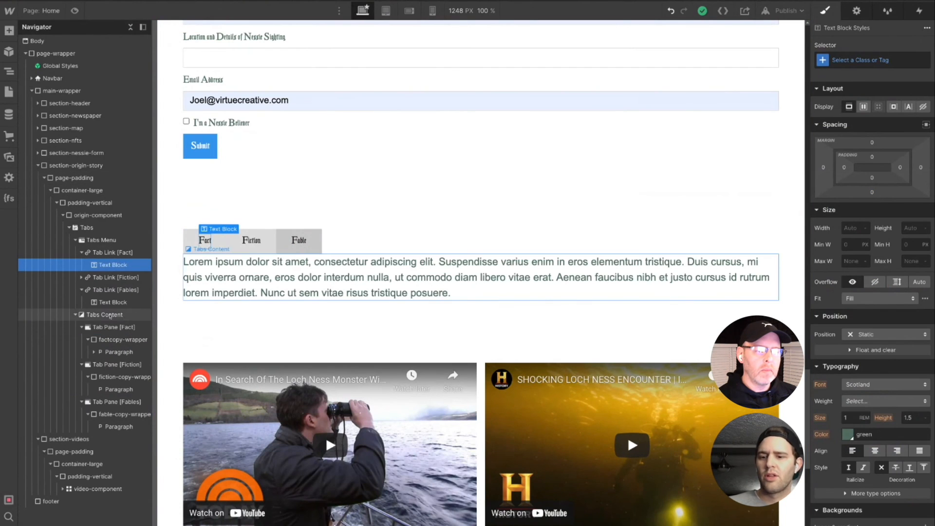
left_click(110, 353)
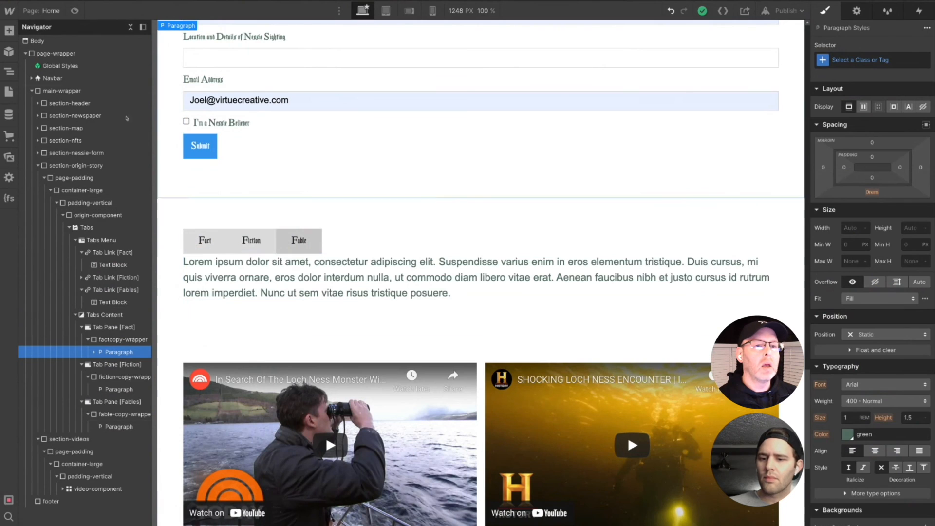
- Preview the page and switch between the Fact, Fiction and Fable tabs to check each pane's copy, and return to the editor
left_click(74, 11)
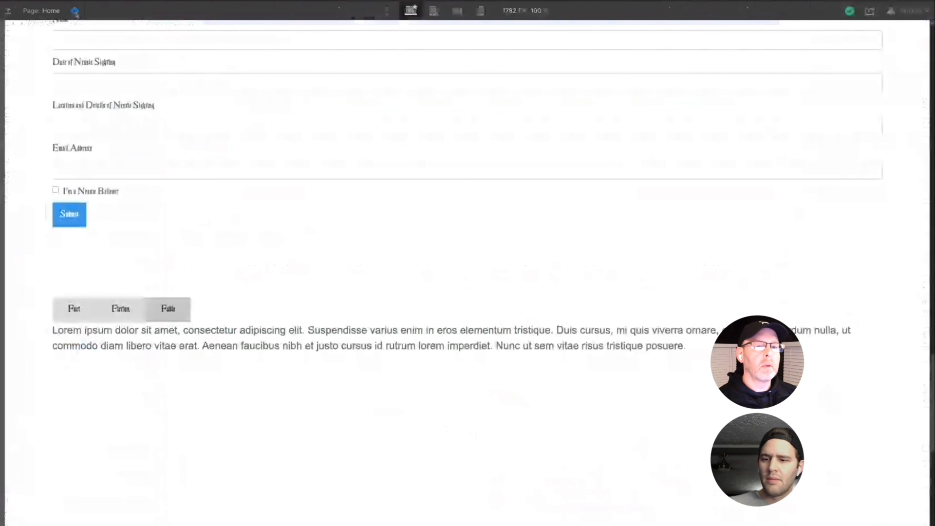
left_click(114, 319)
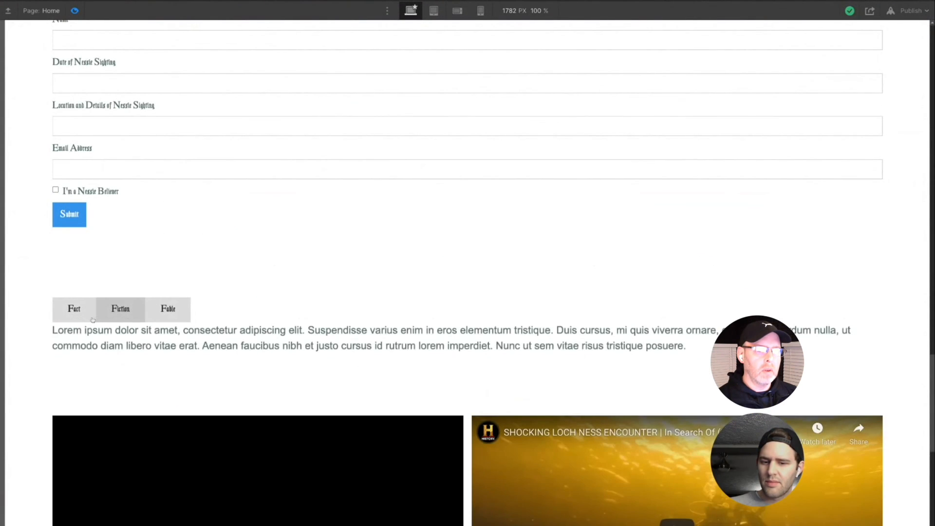
left_click(89, 319)
left_click(113, 317)
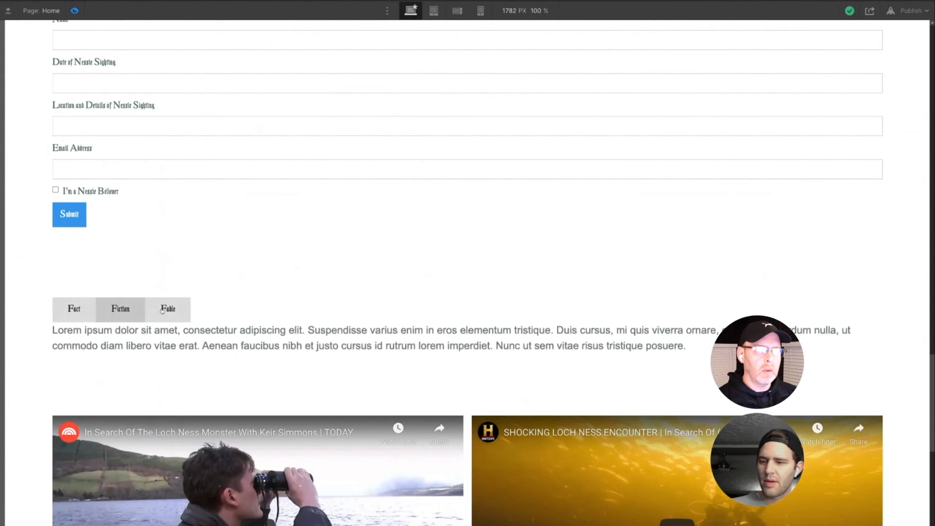
left_click(164, 312)
left_click(90, 313)
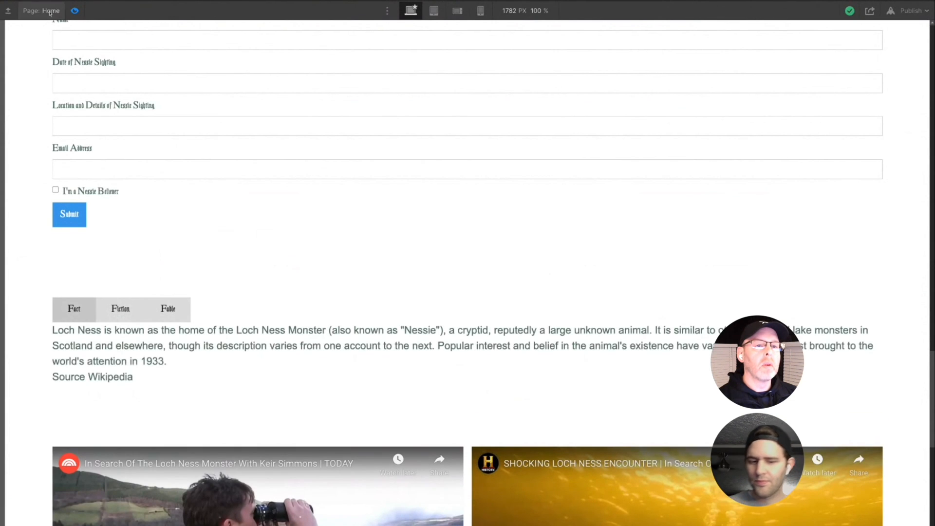
left_click(74, 10)
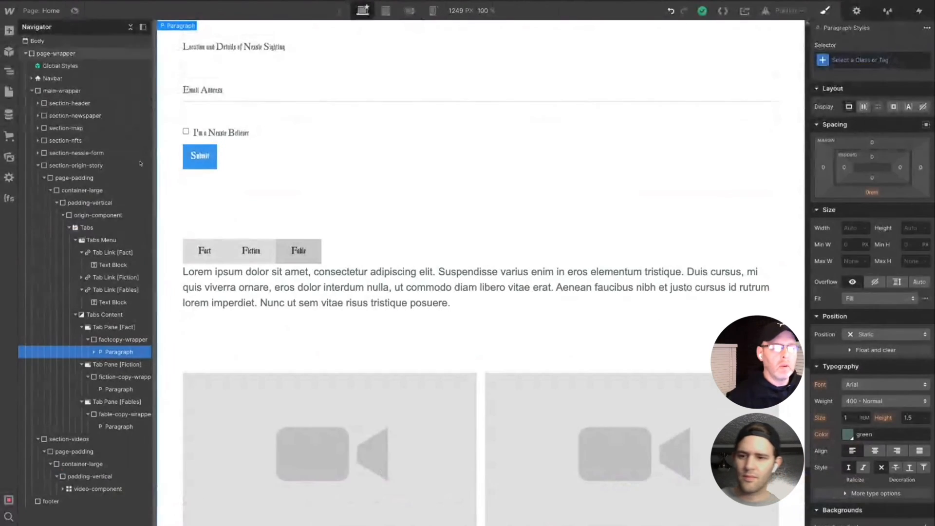
- Try to bring up the Fiction tab's copy on the canvas for editing
left_click(117, 427)
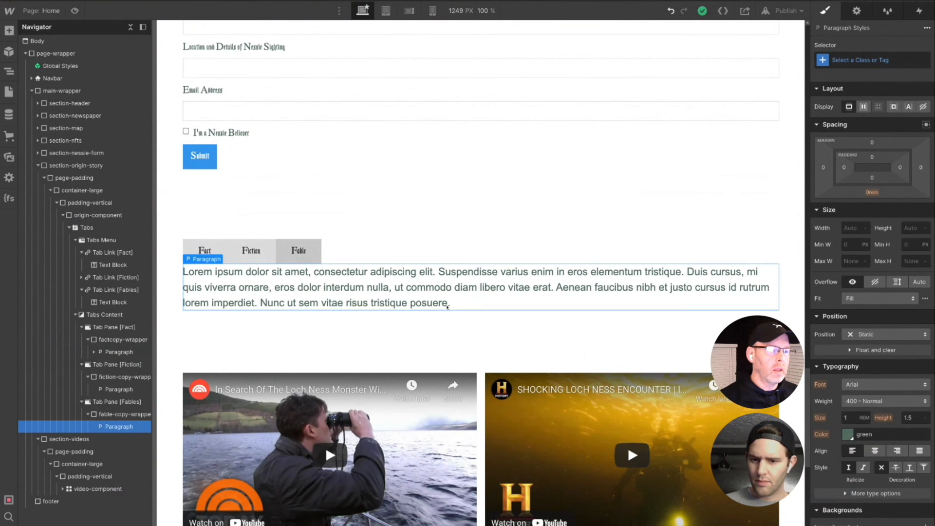
left_click(247, 252)
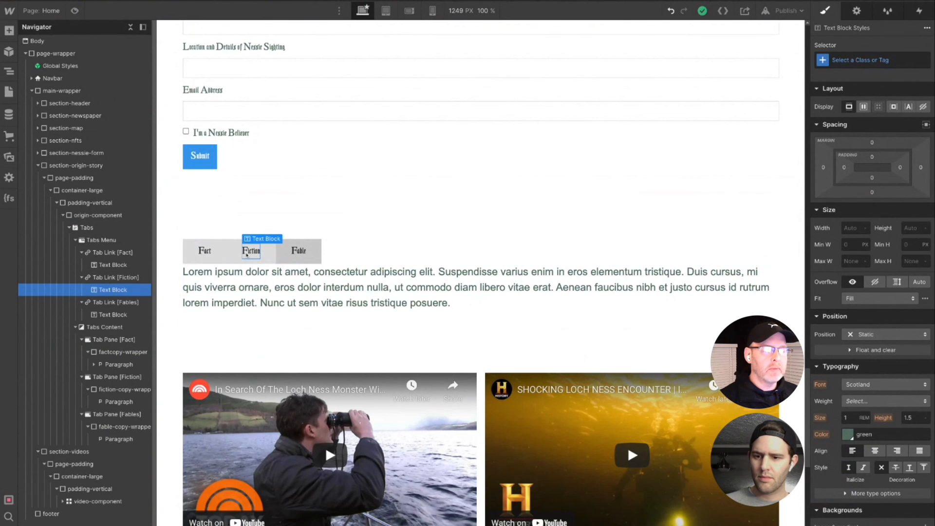
left_click(210, 254)
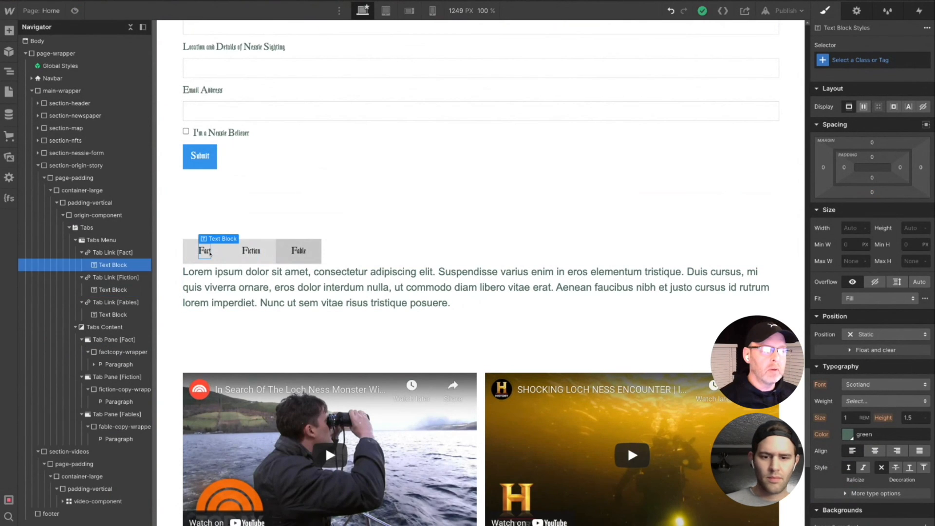
left_click(106, 327)
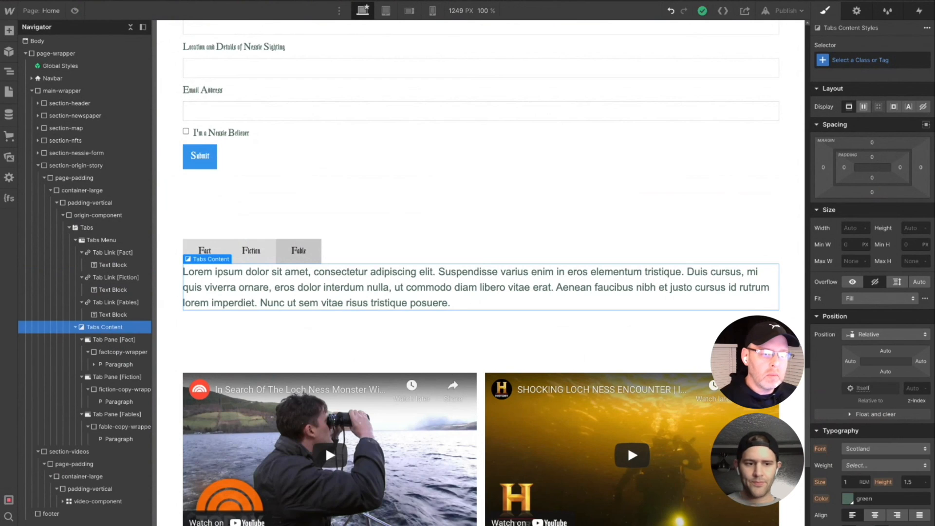
left_click(120, 401)
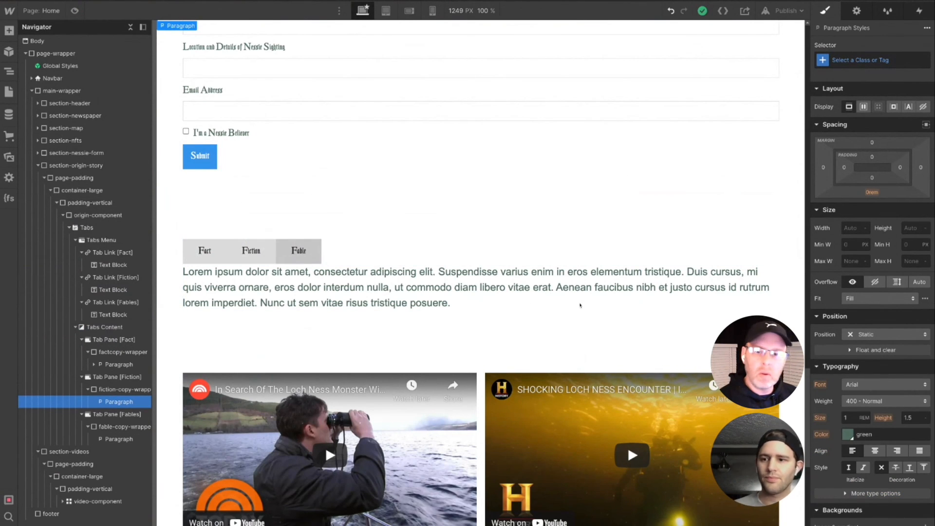
left_click(437, 304)
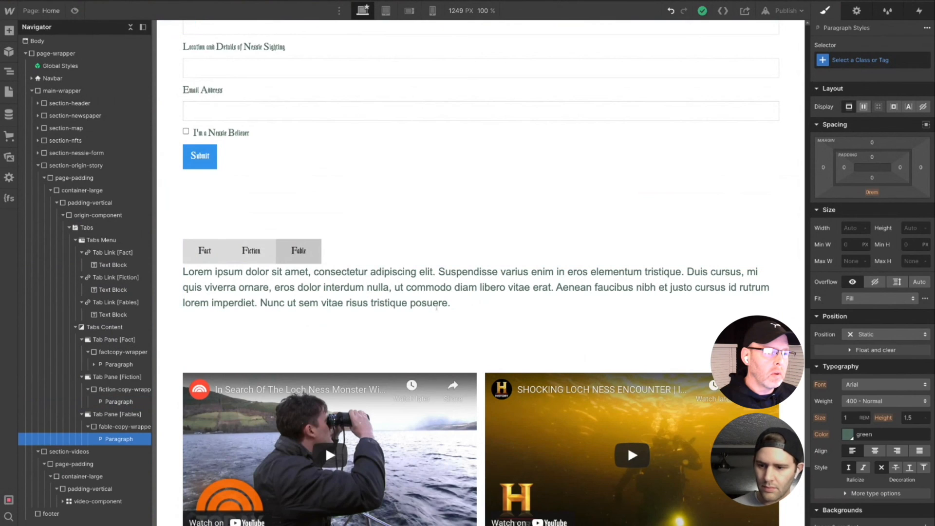
left_click_drag(452, 304, 183, 272)
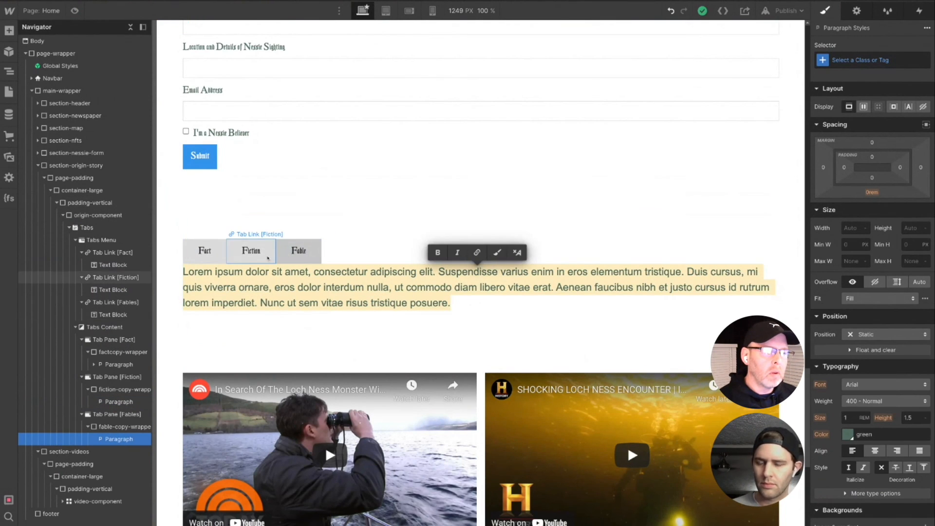
double_click(267, 258)
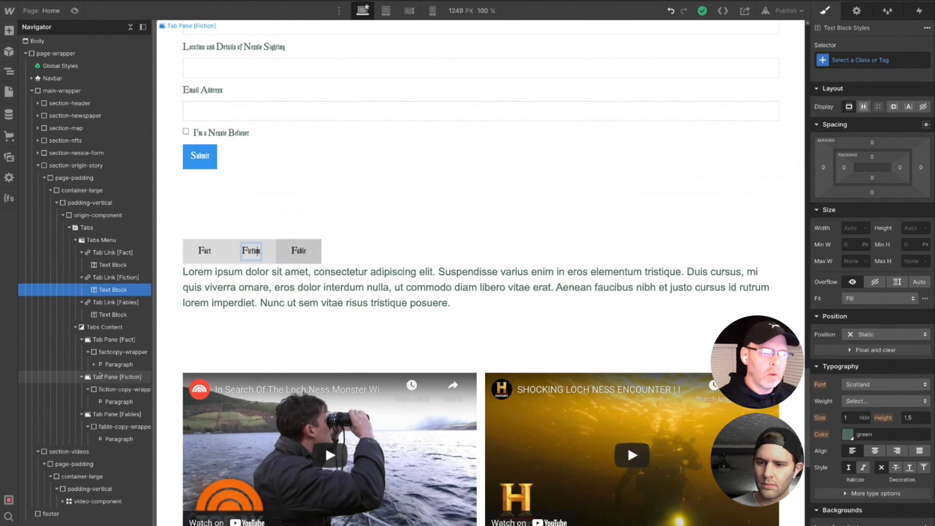
left_click(295, 260)
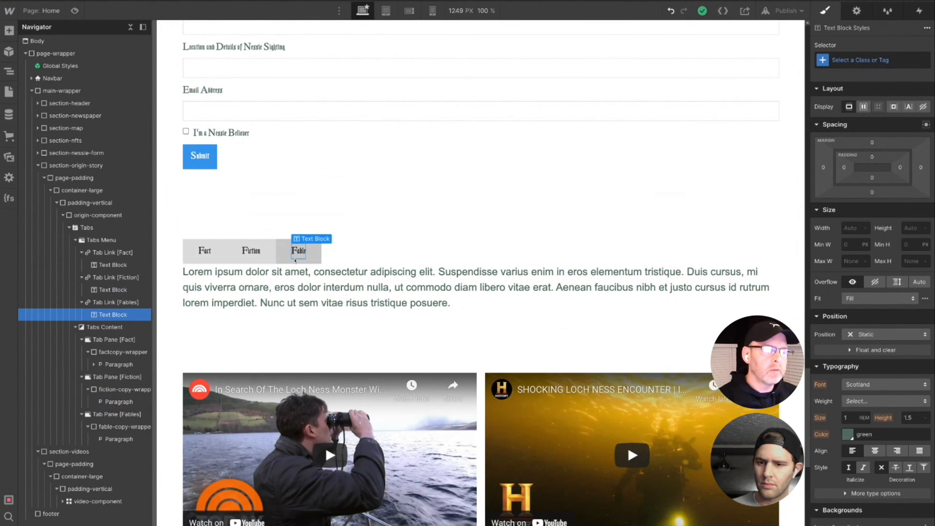
left_click(252, 252)
left_click(286, 257)
double_click(257, 253)
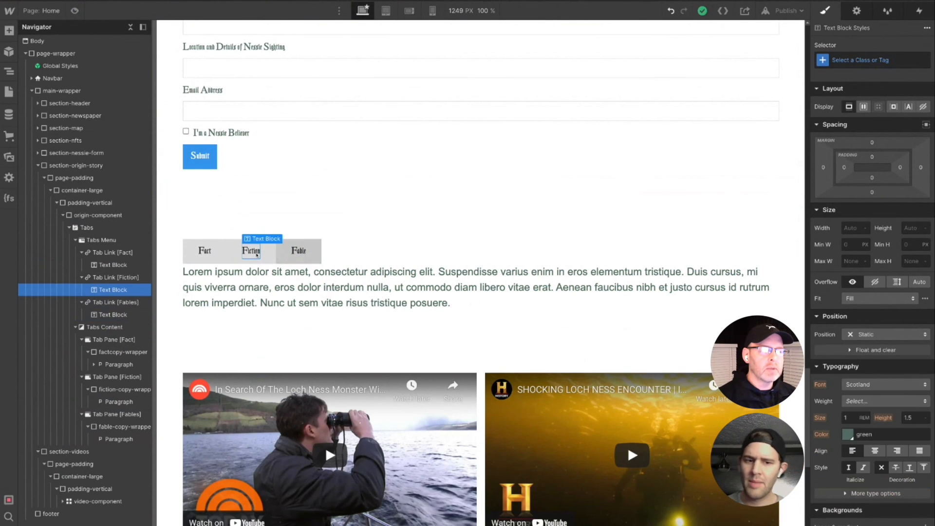
left_click(219, 286)
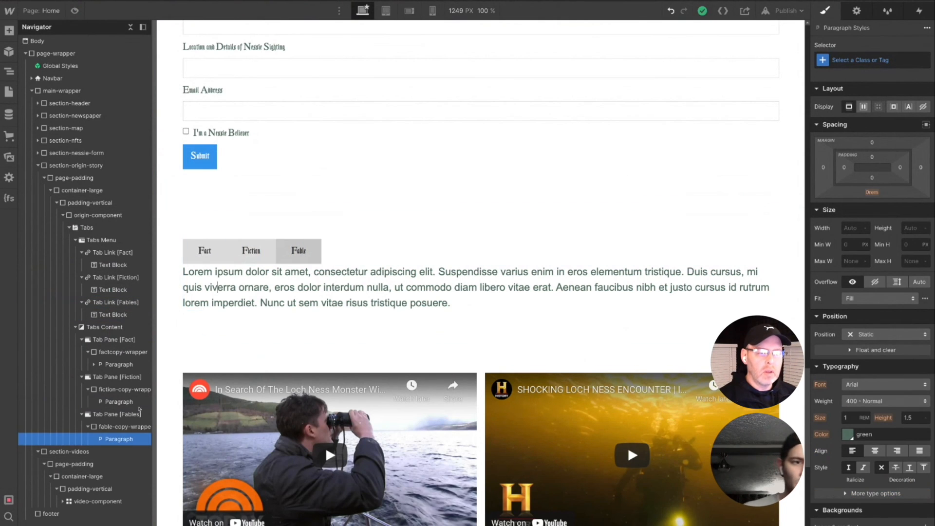
- Replace the Fiction tab pane's placeholder paragraph with the copied text about the 1934 "surgeon's photograph" hoax
left_click(116, 415)
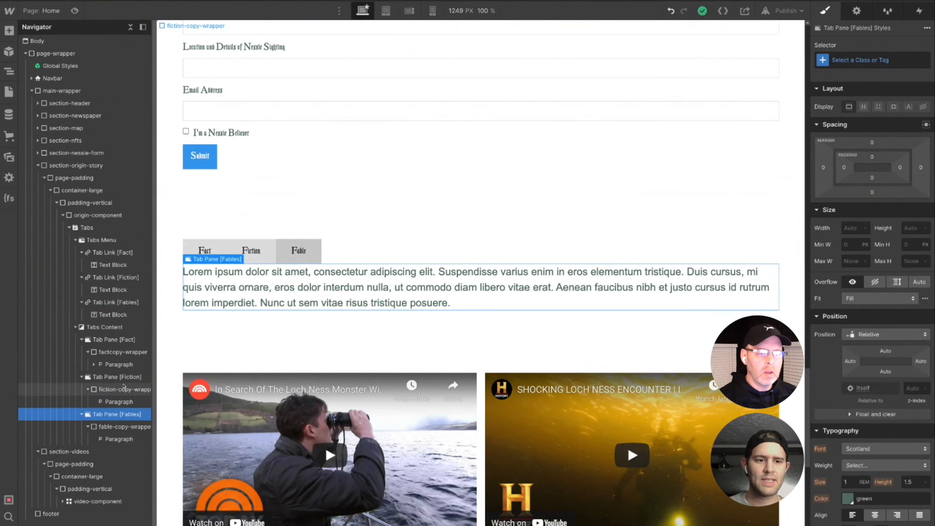
left_click(125, 377)
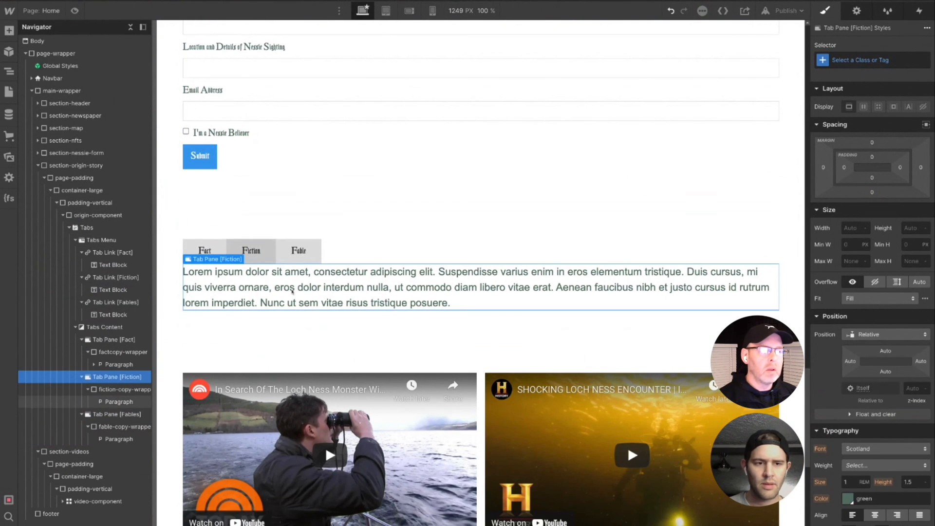
left_click(282, 291)
triple_click(283, 291)
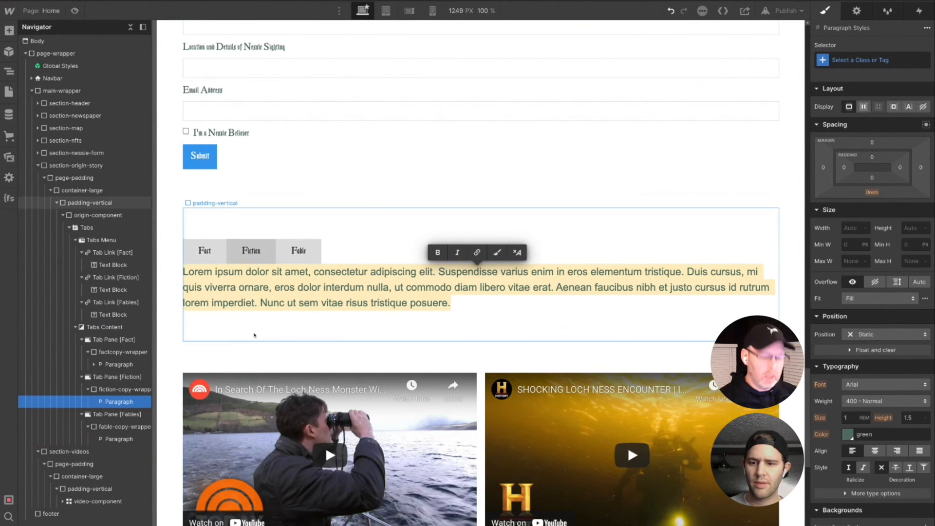
type("\"Surgeons Photo\"The \"surgeon's photograph\" of 1934, now known to have been a hoax[1]")
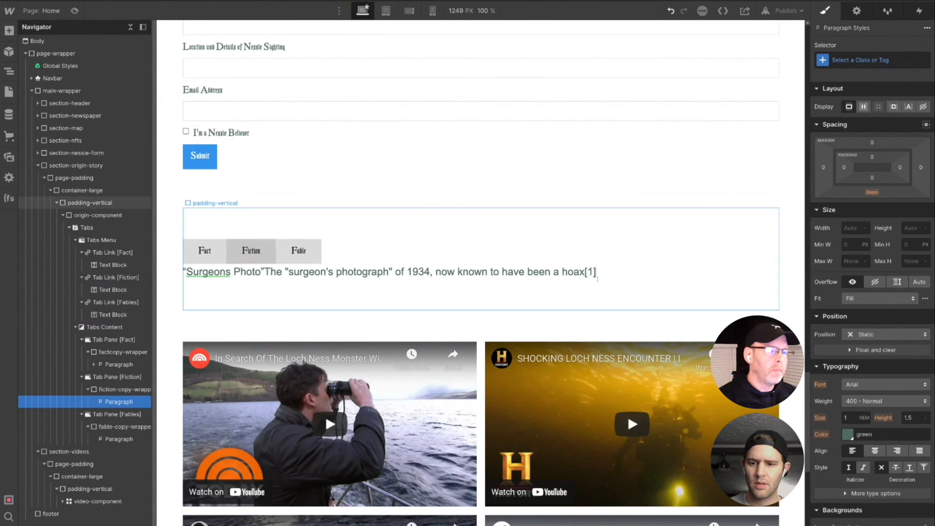
- Replace the [1] citation at the end of the Fiction paragraph with "according to Wikipedia"
key("BackSpace")
key("BackSpace")
key("BackSpace")
type("accor")
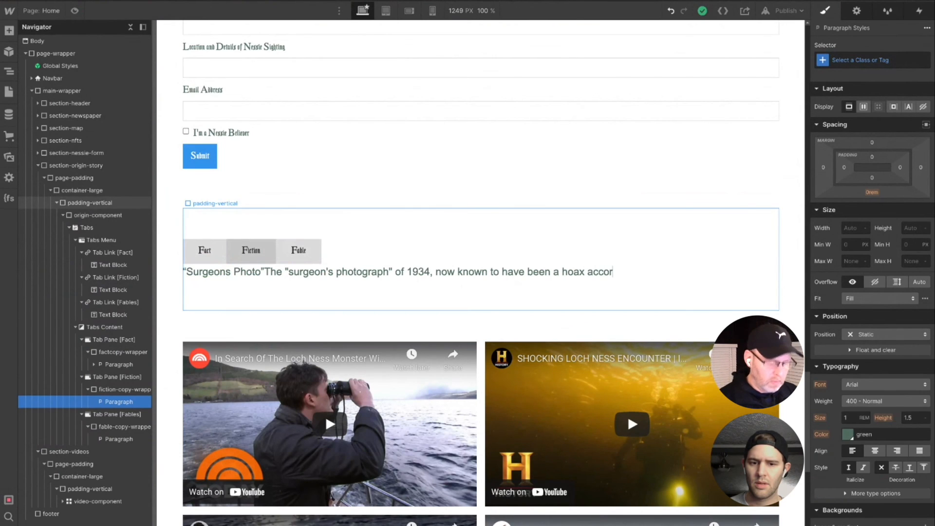
type("ding to Wiki")
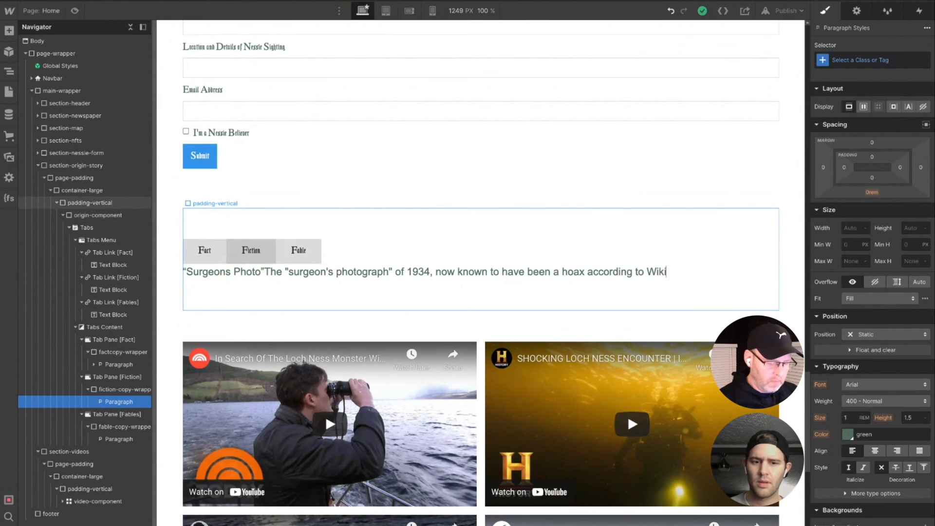
type("pedia")
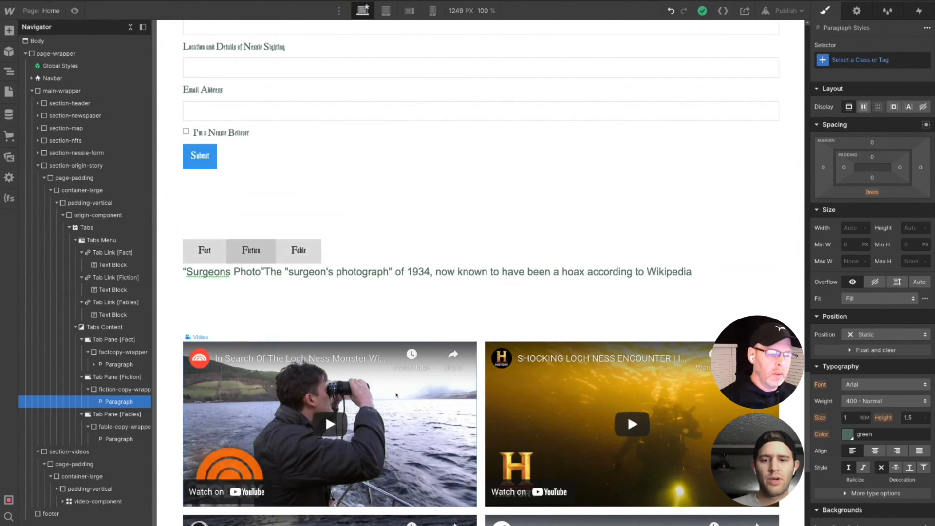
- Look over the page's sections and collapse section-origin-story and section-videos in the element tree
scroll(278, 461, "down", 8)
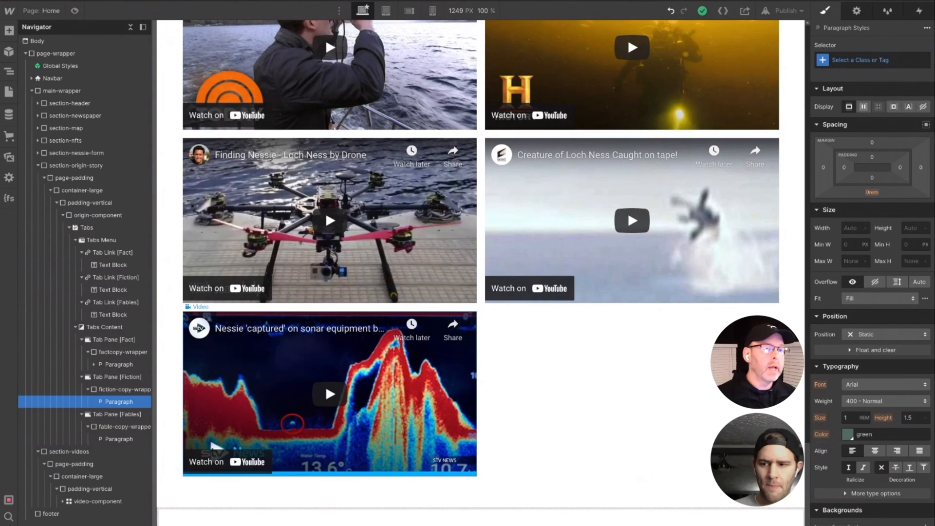
scroll(600, 377, "up", 20)
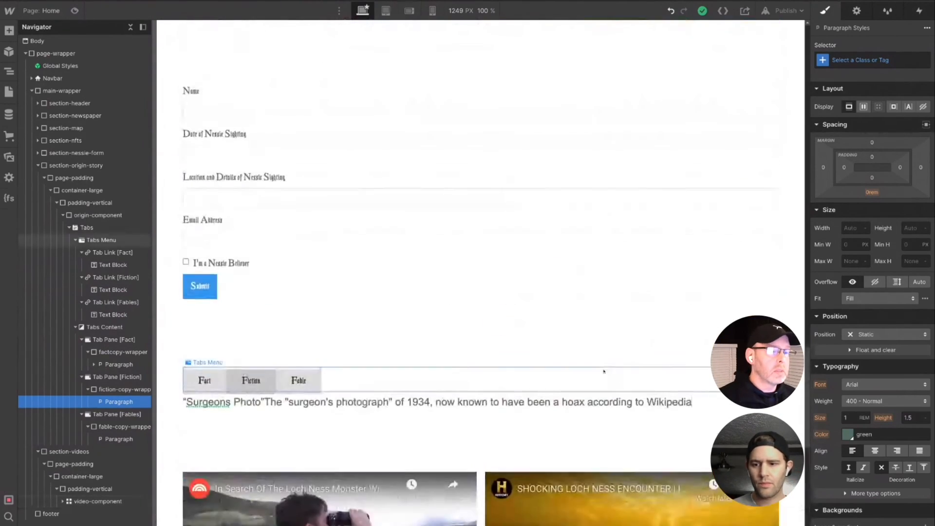
scroll(599, 376, "up", 13)
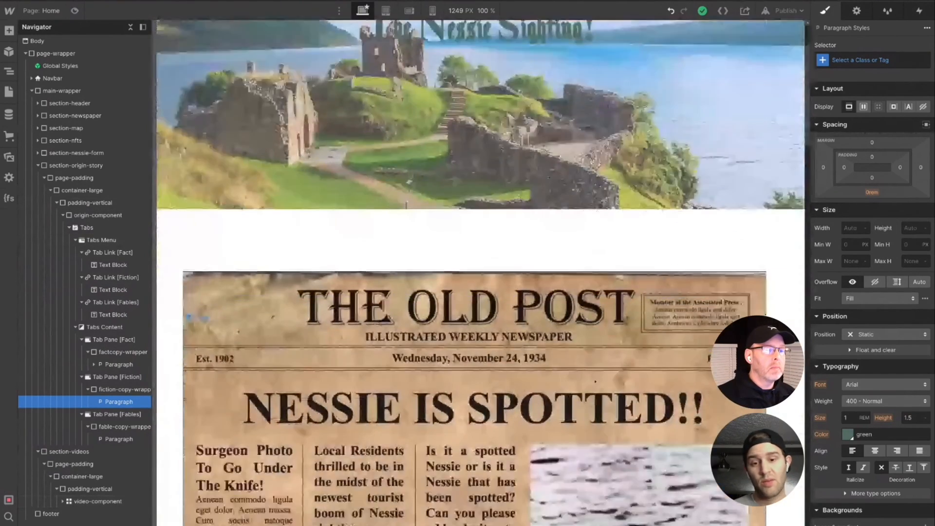
scroll(597, 379, "down", 15)
scroll(595, 381, "down", 20)
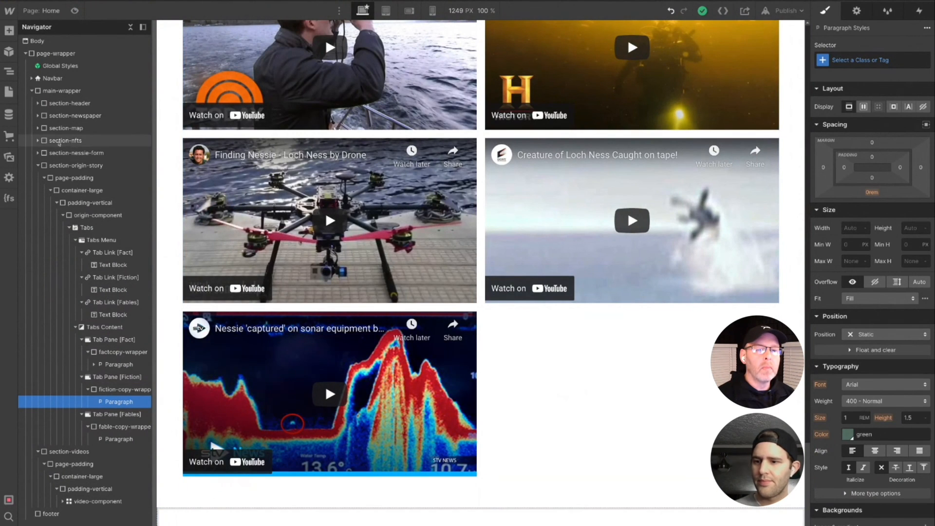
left_click(37, 167)
left_click(38, 179)
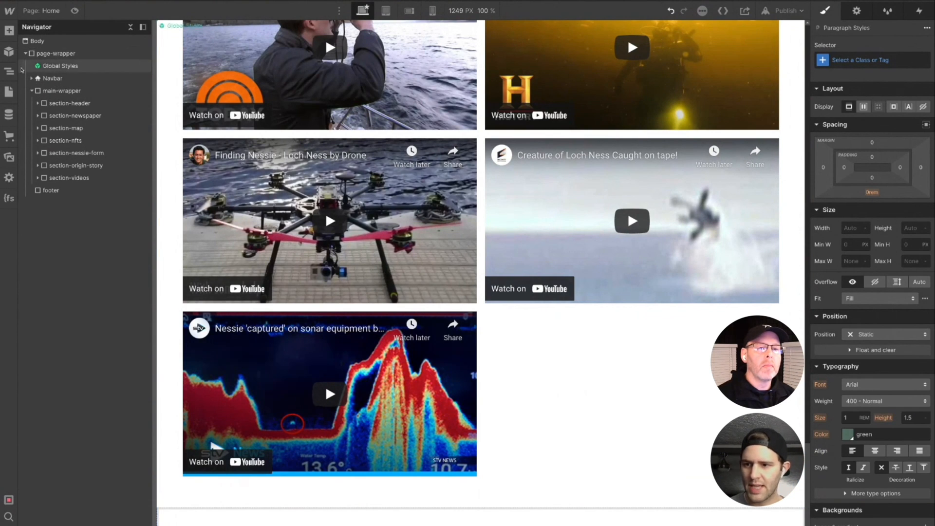
- Give section-header the element ID "Header" for in-page linking
left_click(58, 103)
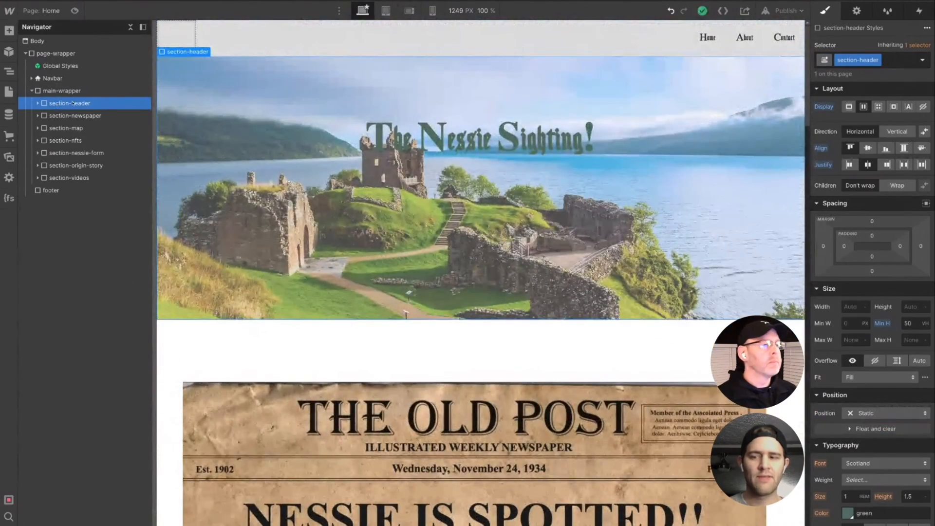
left_click(860, 11)
left_click(856, 46)
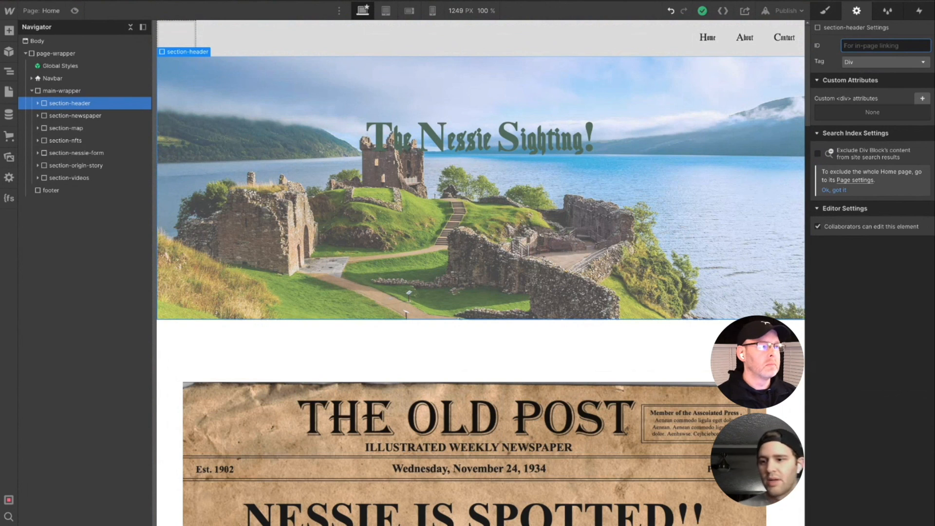
type("Header")
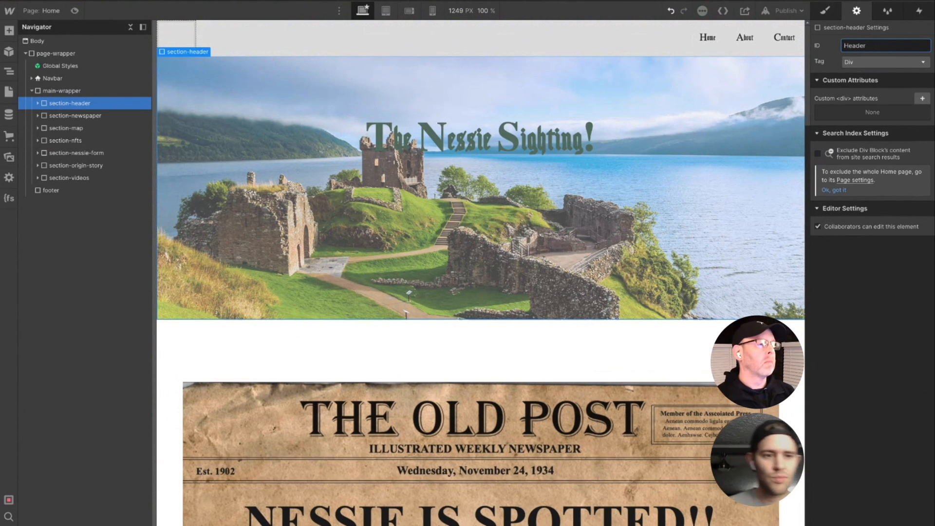
- Give section-newspaper the element ID "newspaper" for in-page linking
left_click(97, 116)
left_click(882, 46)
type("newspaper")
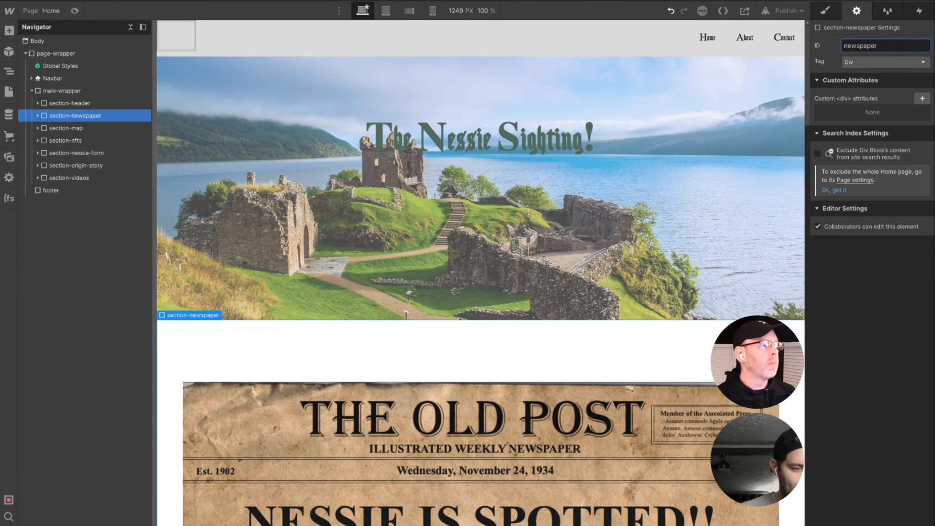
left_click(83, 130)
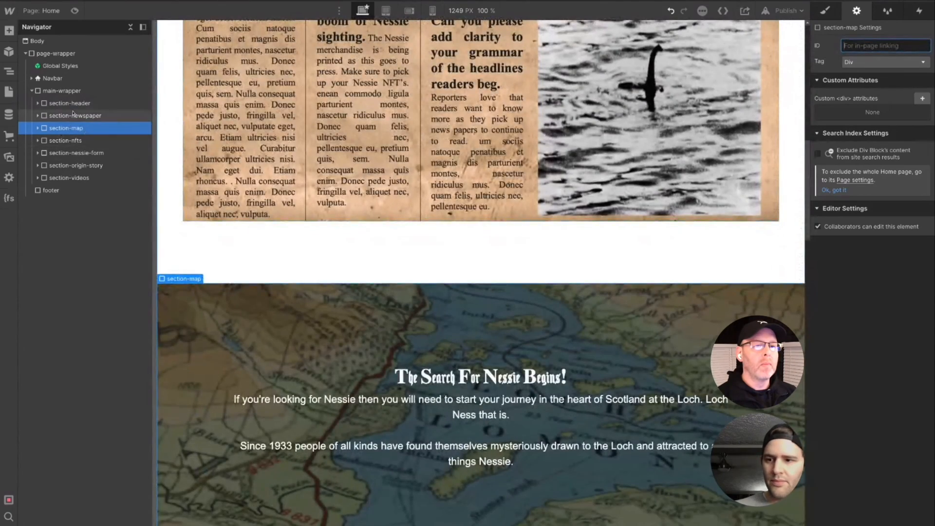
- Change section-header's element ID to lowercase "header" and set its HTML tag to Section
left_click(70, 103)
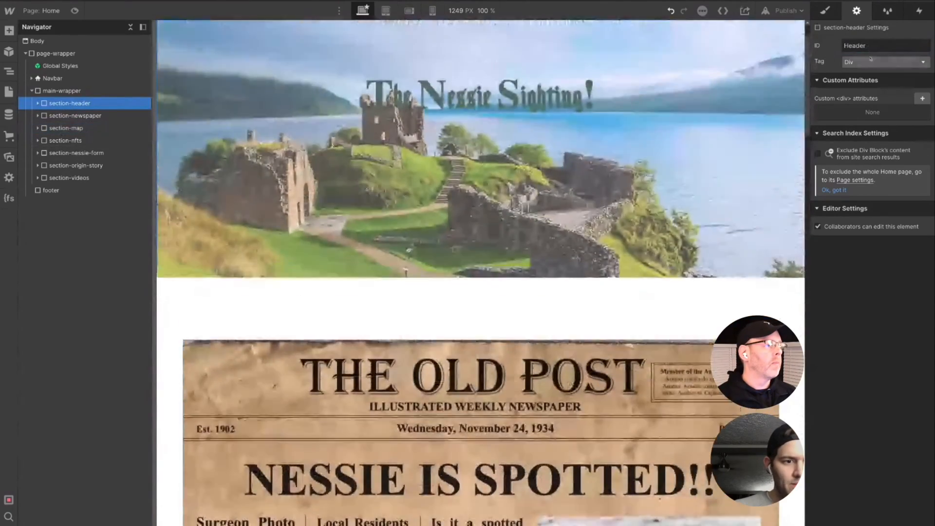
double_click(851, 47)
type("header")
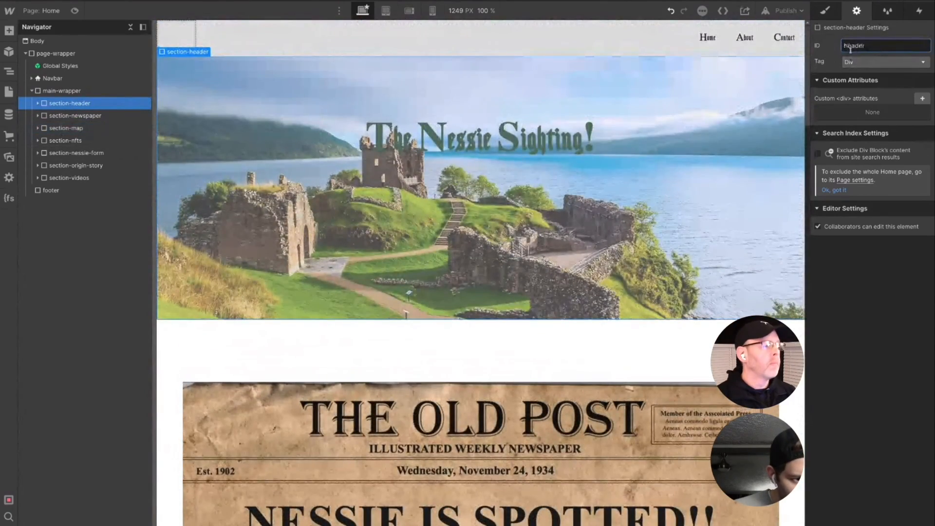
left_click(909, 62)
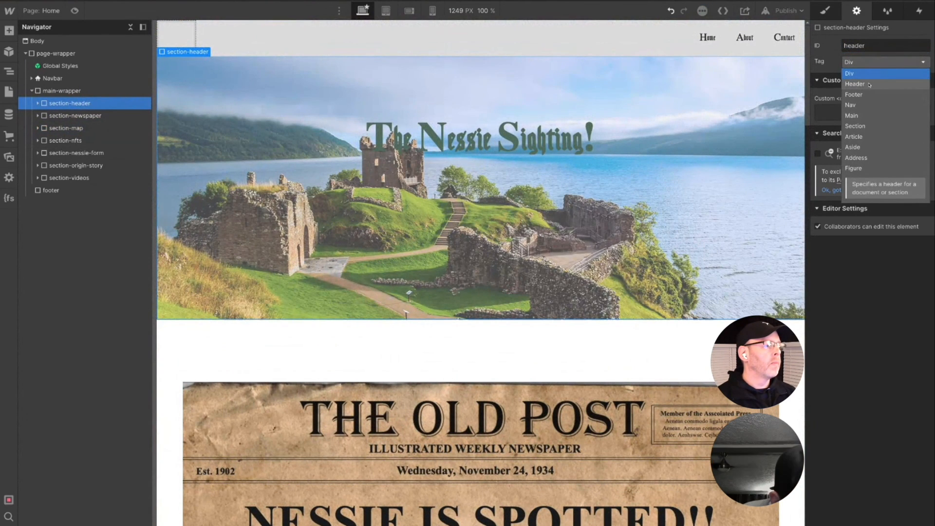
left_click(869, 126)
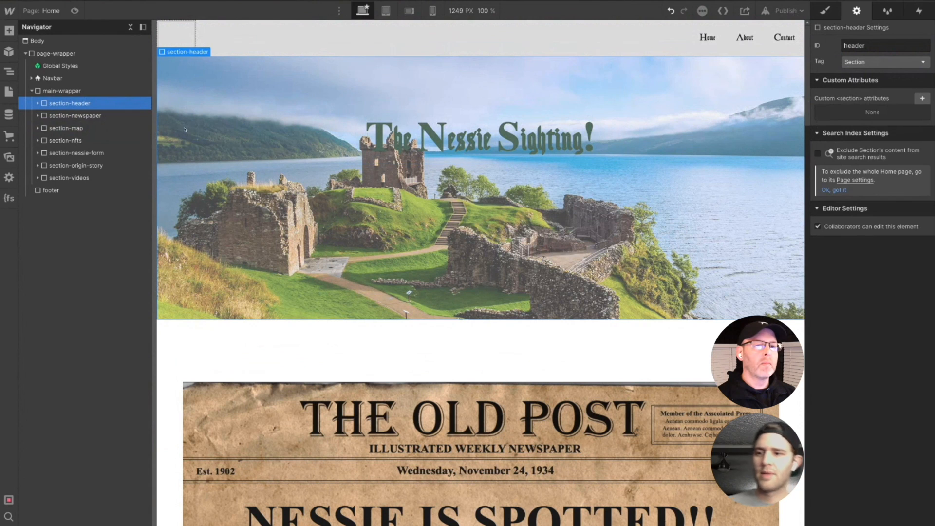
- Set the HTML tag of section-newspaper to Section
left_click(61, 118)
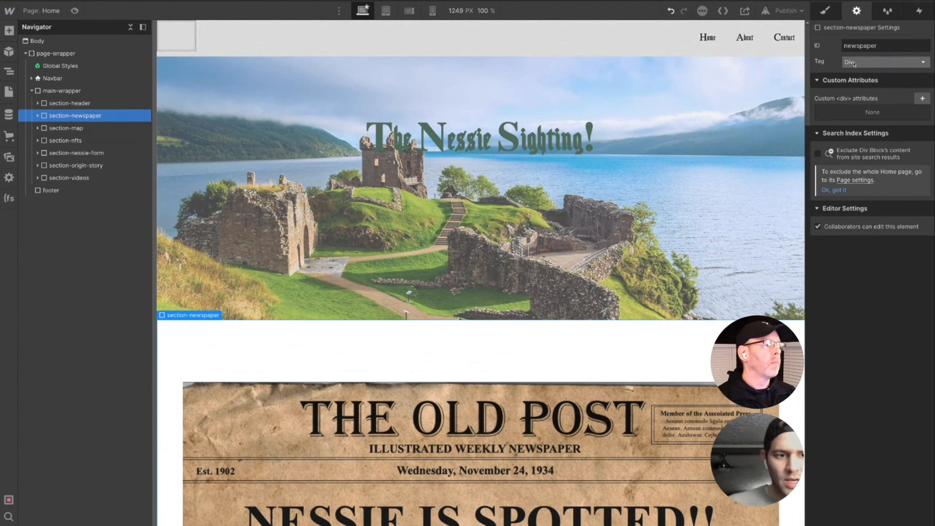
left_click(877, 62)
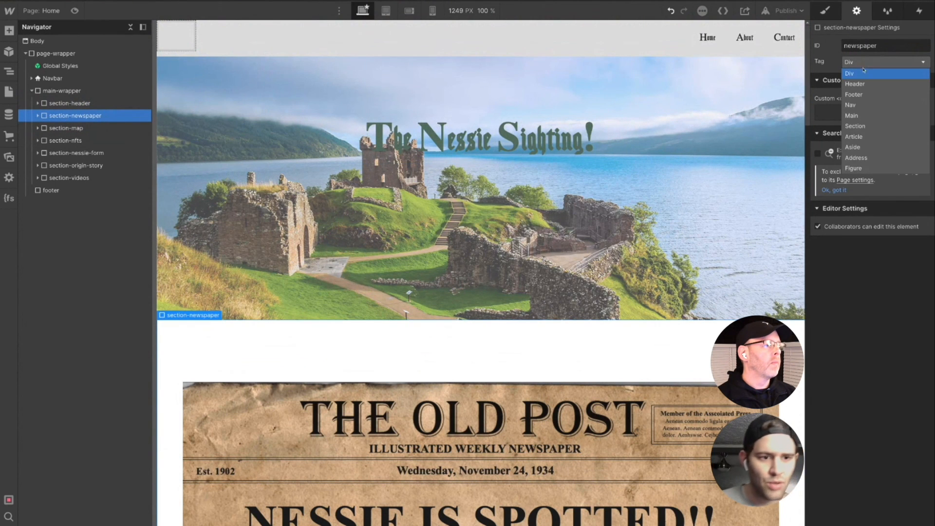
left_click(858, 127)
- Give section-map the element ID "map" and section-nfts the element ID "nfts"
left_click(67, 128)
left_click(886, 46)
left_click(66, 141)
- Give section-origin-story the element ID "origin" and section-videos the element ID "videos"
left_click(886, 46)
type("nfts")
left_click(76, 166)
left_click(886, 45)
type("origin")
left_click(69, 177)
- Give the footer block the element ID "footer" and set its HTML tag to Footer
left_click(886, 45)
type("videos")
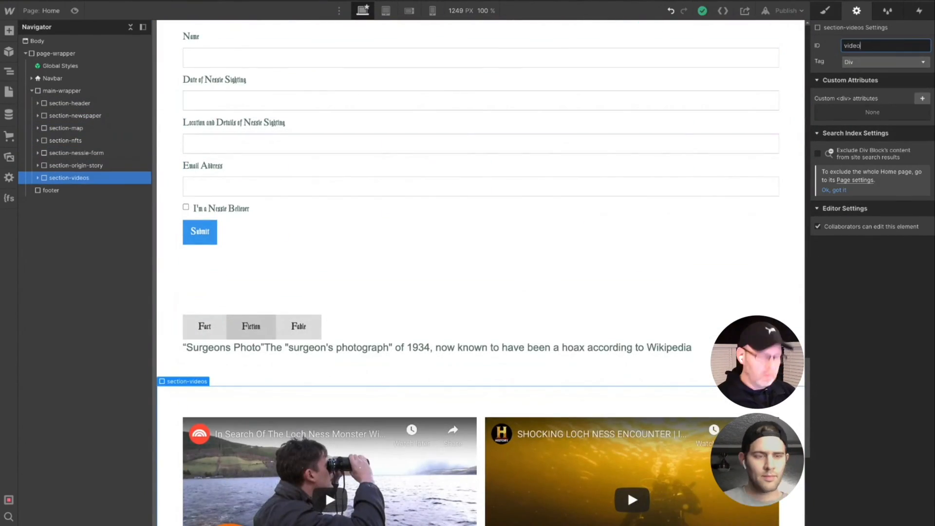
left_click(51, 190)
left_click(886, 45)
type("footer")
left_click(885, 62)
left_click(872, 95)
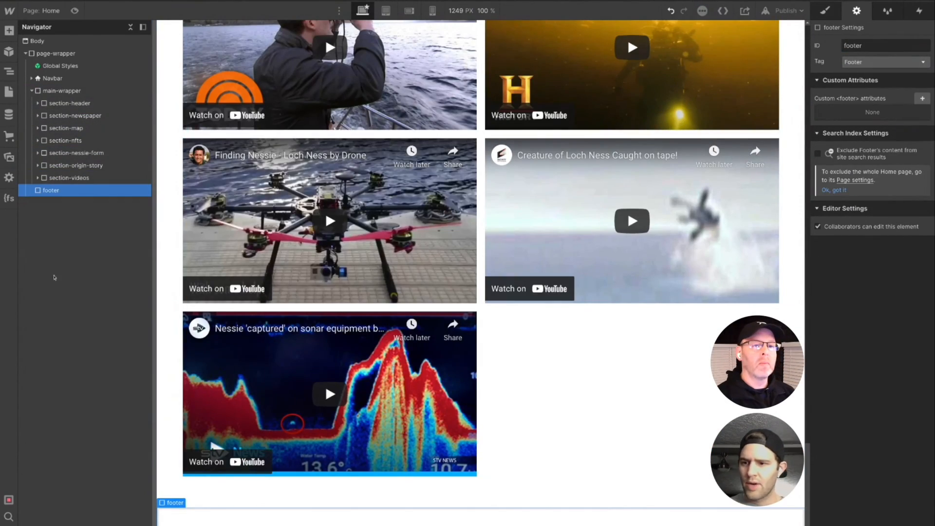
left_click(52, 78)
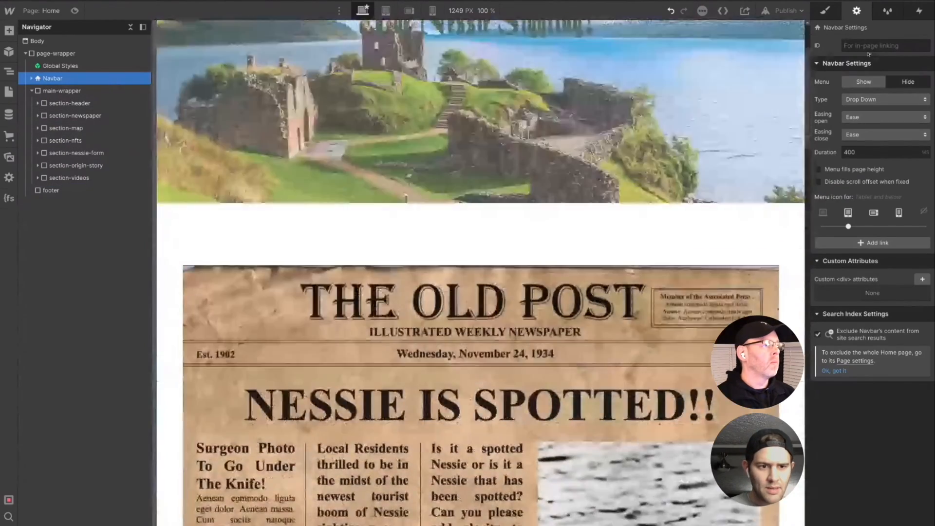
left_click(868, 46)
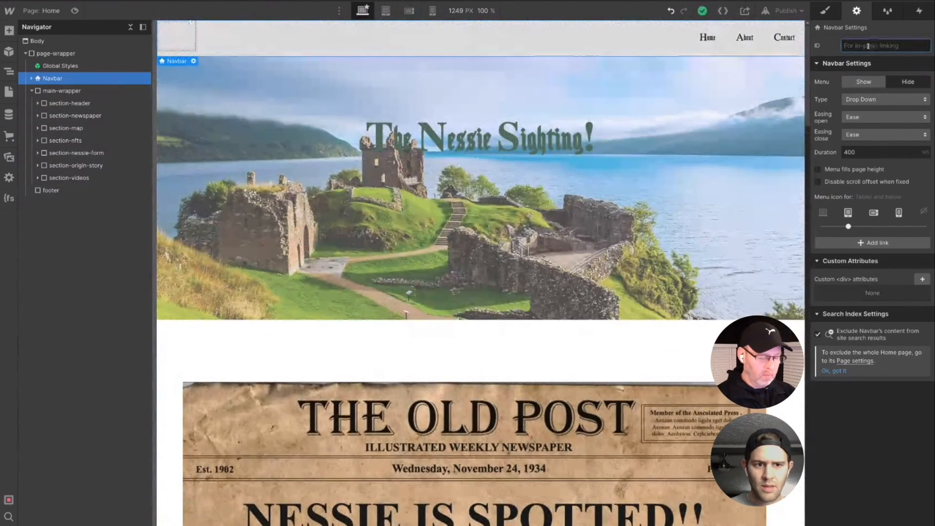
left_click(740, 72)
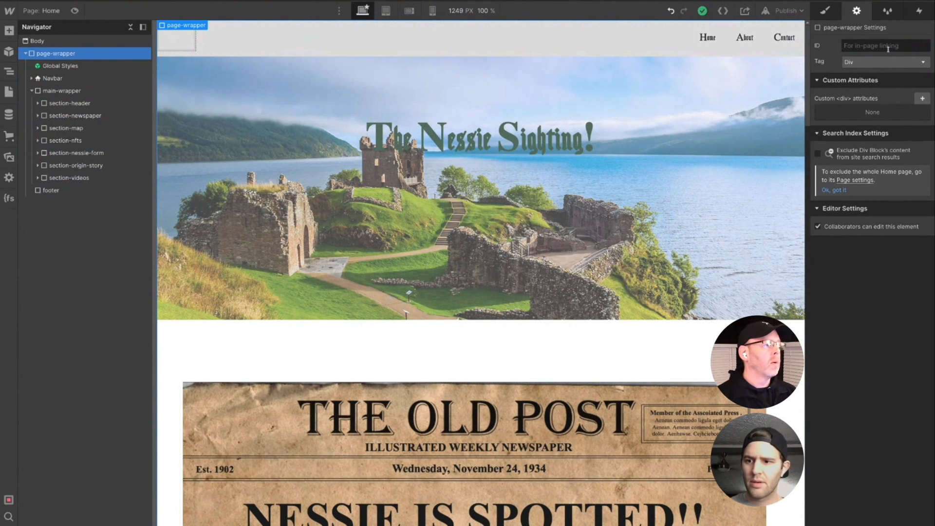
- Set the HTML tag of main-wrapper to Main
left_click(67, 90)
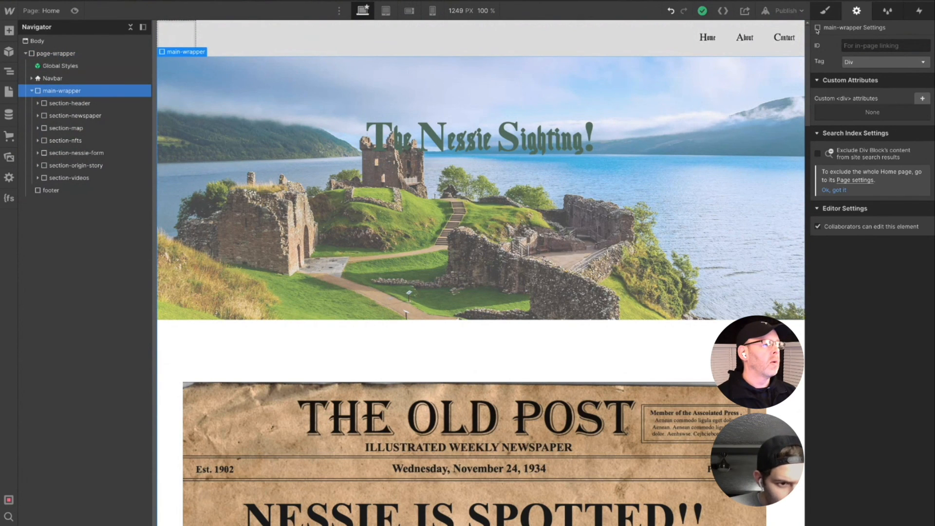
left_click(873, 63)
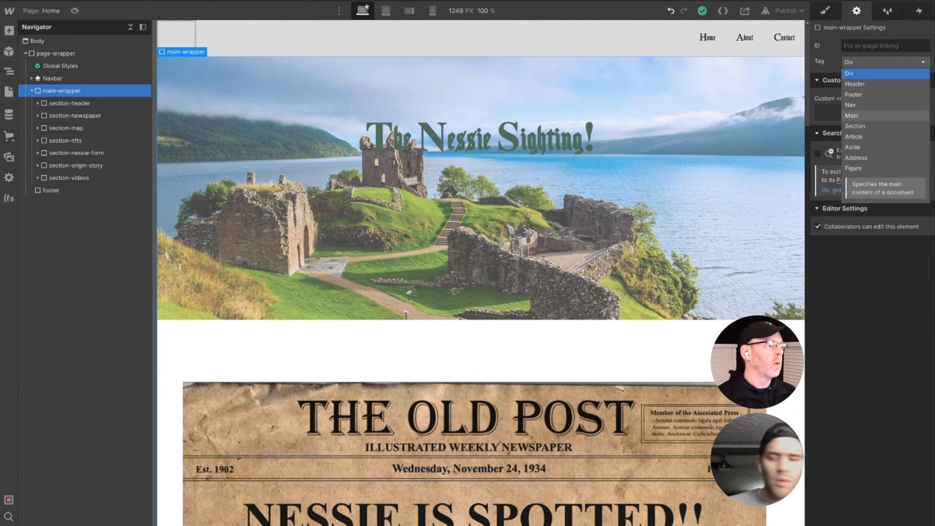
left_click(853, 116)
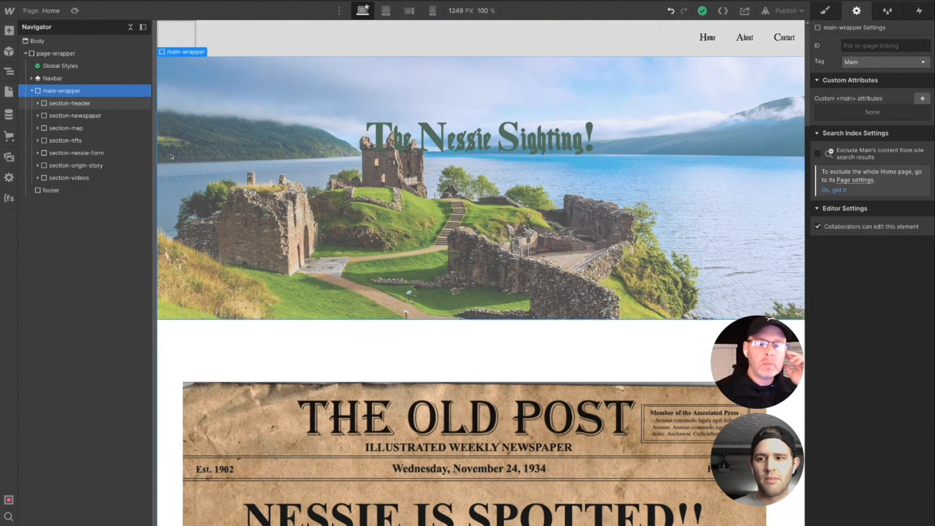
- Rename the navbar's About link to "Videos"
left_click(744, 38)
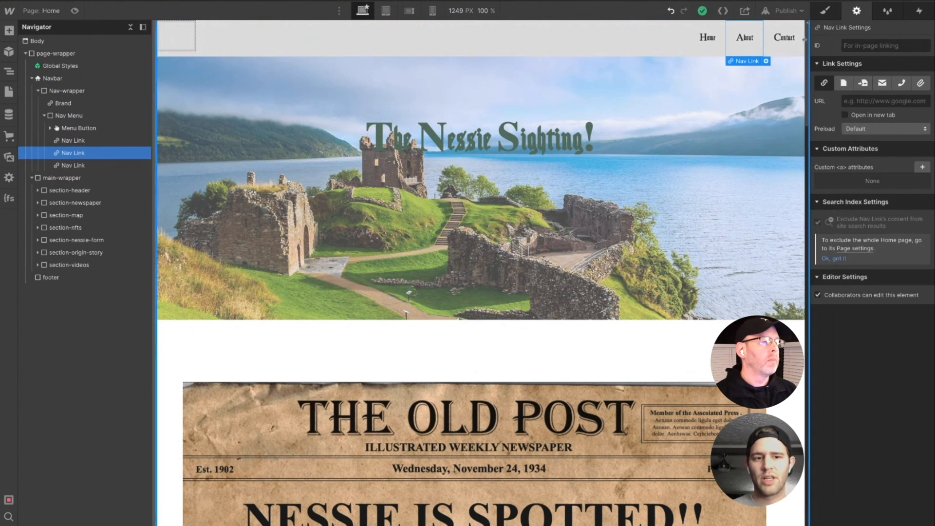
left_click(861, 101)
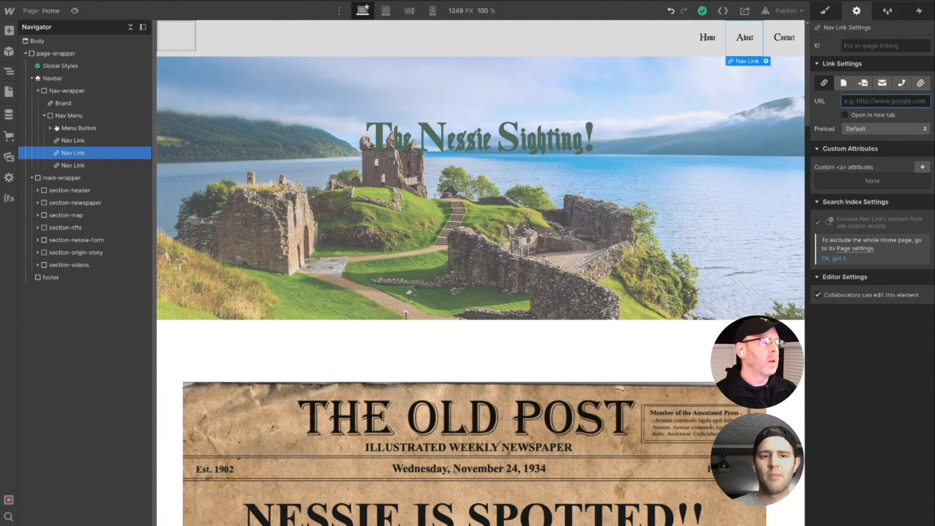
double_click(748, 38)
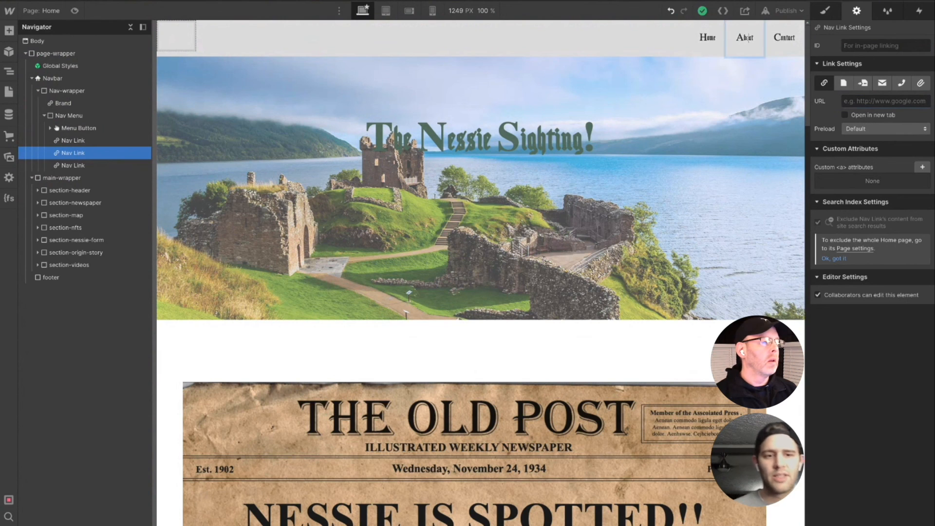
double_click(750, 38)
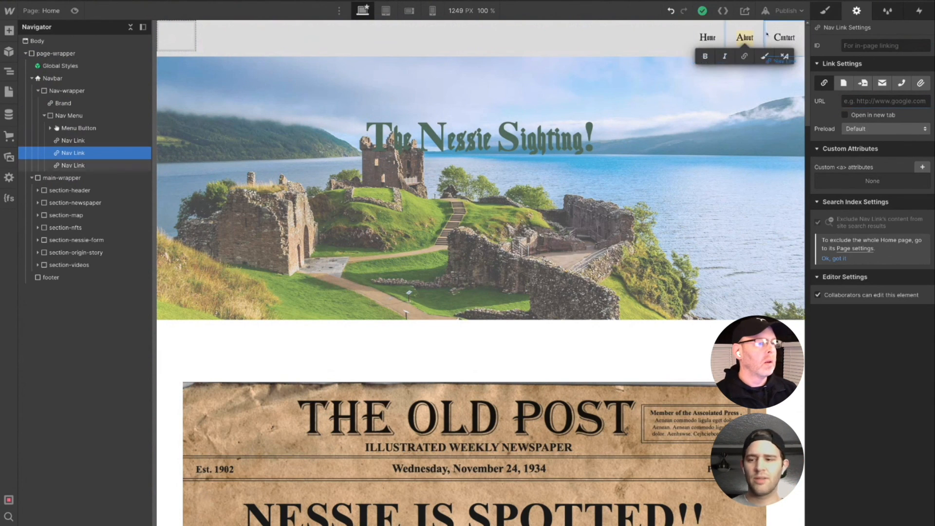
type("videos")
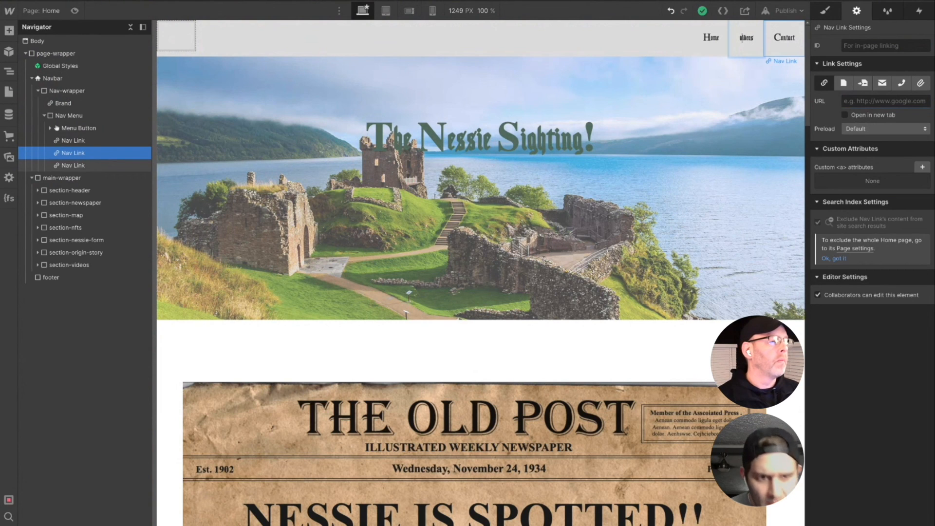
double_click(743, 38)
type("Videos")
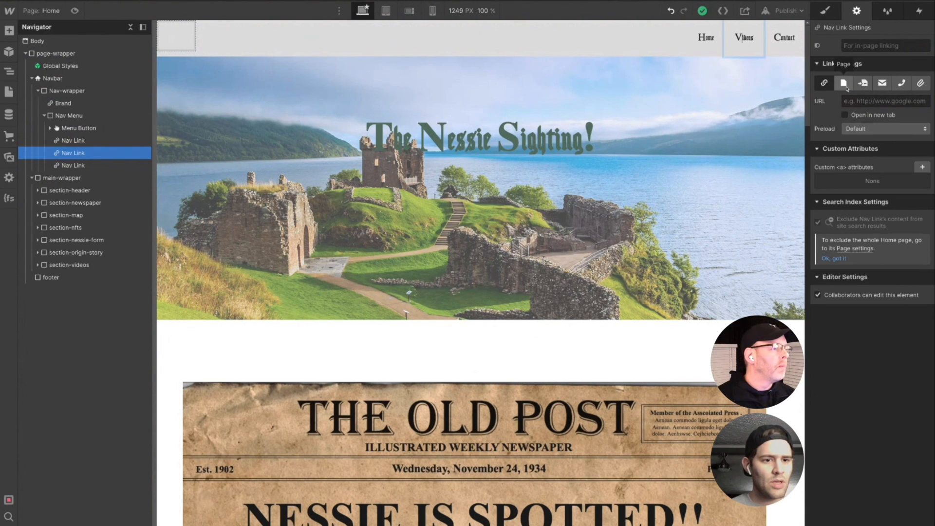
- Make the Videos navigation link point to the page section with the ID "videos"
left_click(862, 85)
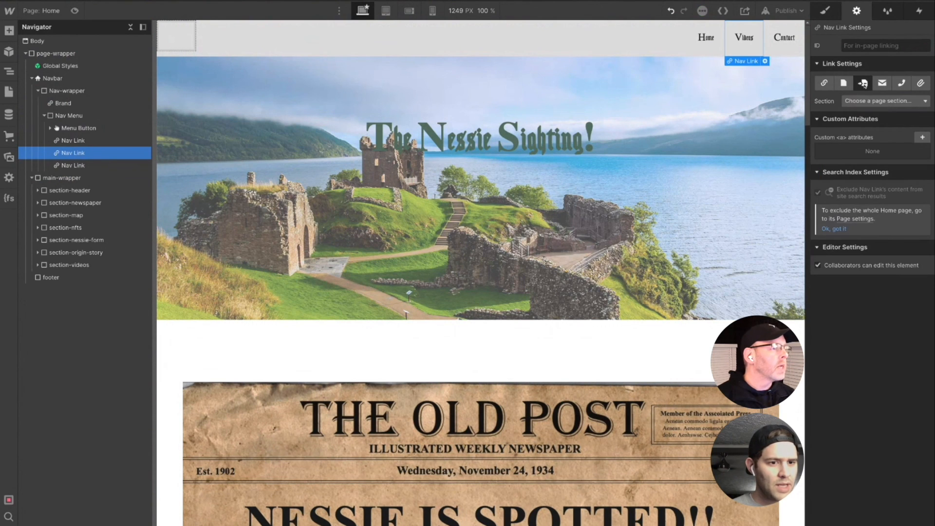
left_click(877, 102)
scroll(862, 166, "down", 3)
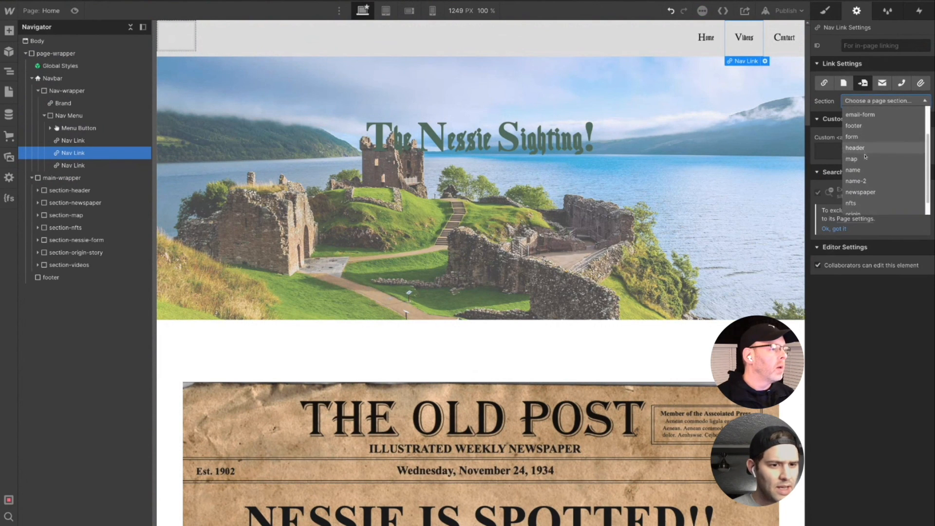
left_click(855, 209)
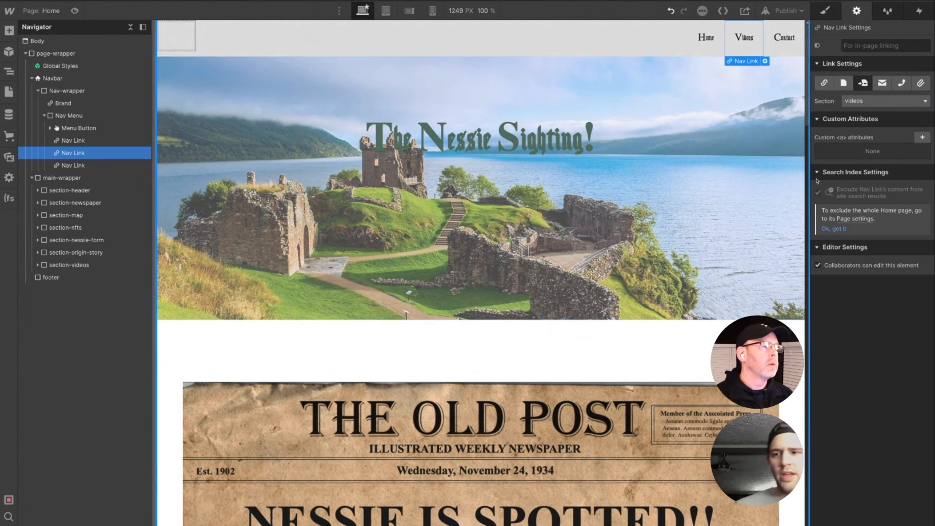
- Preview the page and test that the Videos navigation link jumps to the video section
left_click(75, 11)
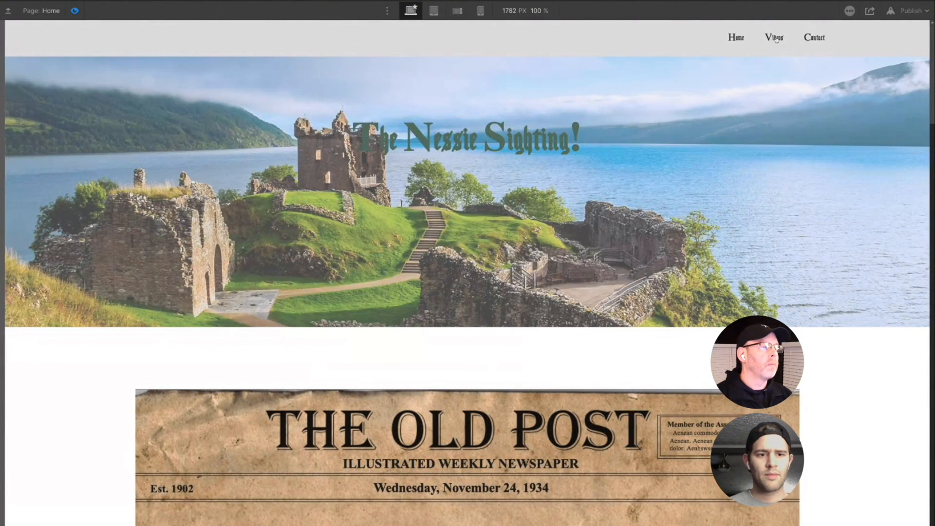
scroll(777, 39, "down", 4)
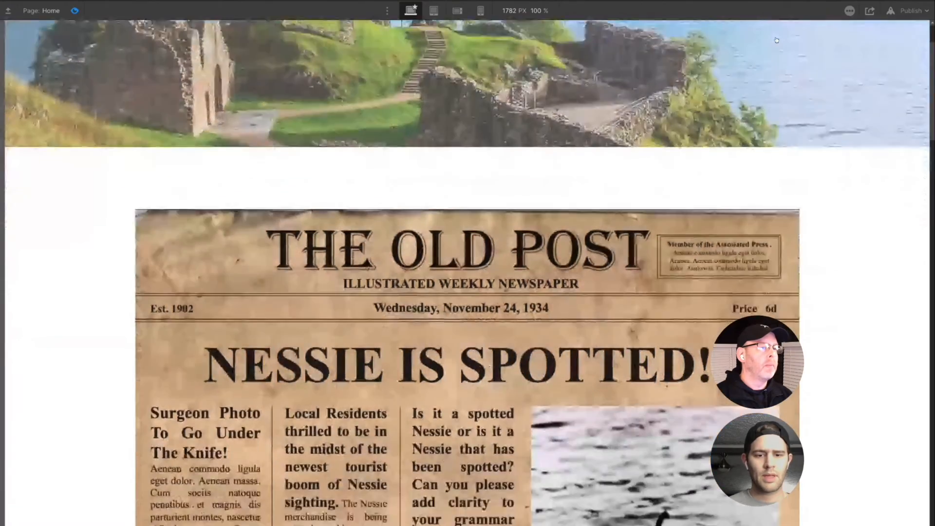
scroll(777, 39, "down", 20)
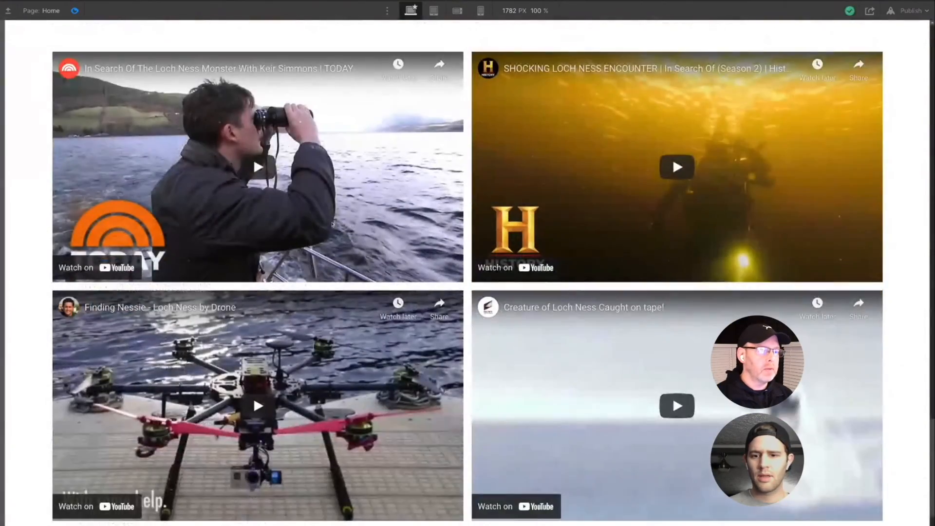
scroll(332, 224, "down", 5)
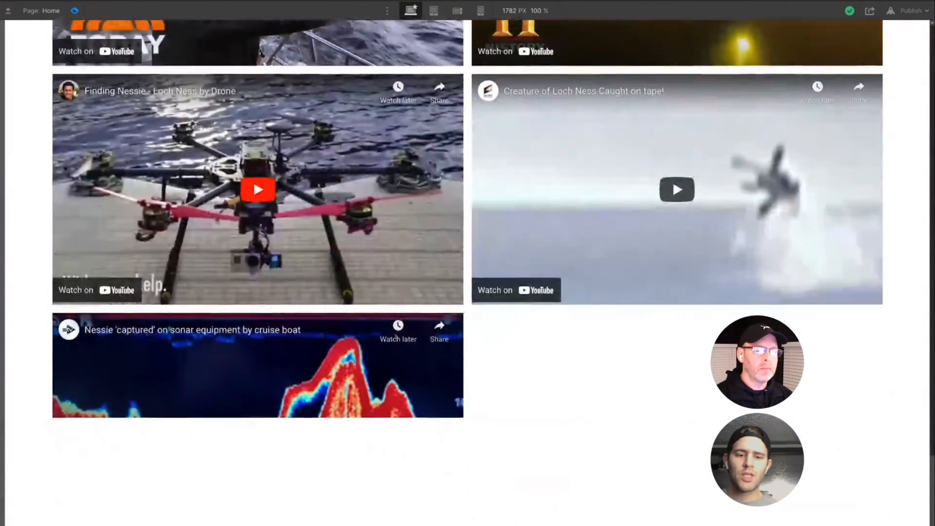
- Check the Fable, Fiction and Fact tabs of the origin story section in the preview
scroll(395, 339, "up", 3)
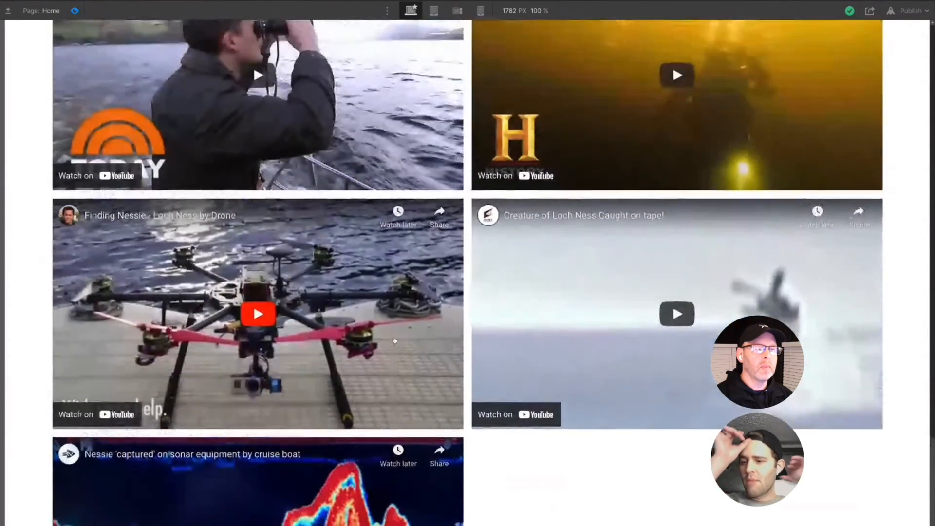
scroll(395, 341, "up", 9)
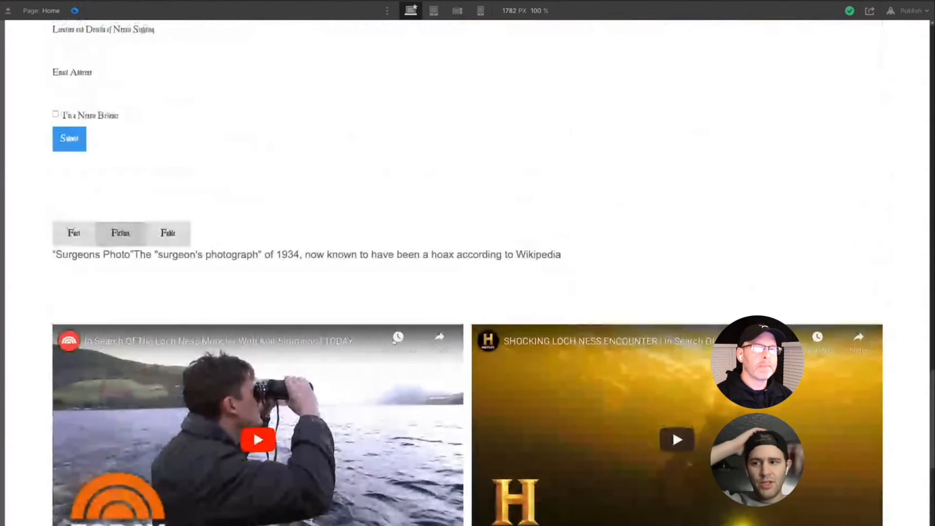
scroll(395, 341, "up", 4)
left_click(174, 387)
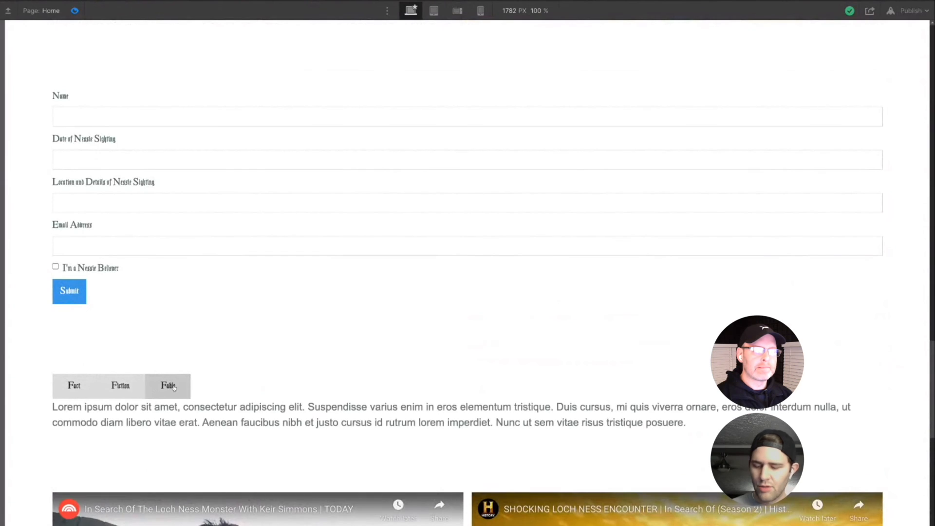
left_click(131, 394)
left_click(74, 385)
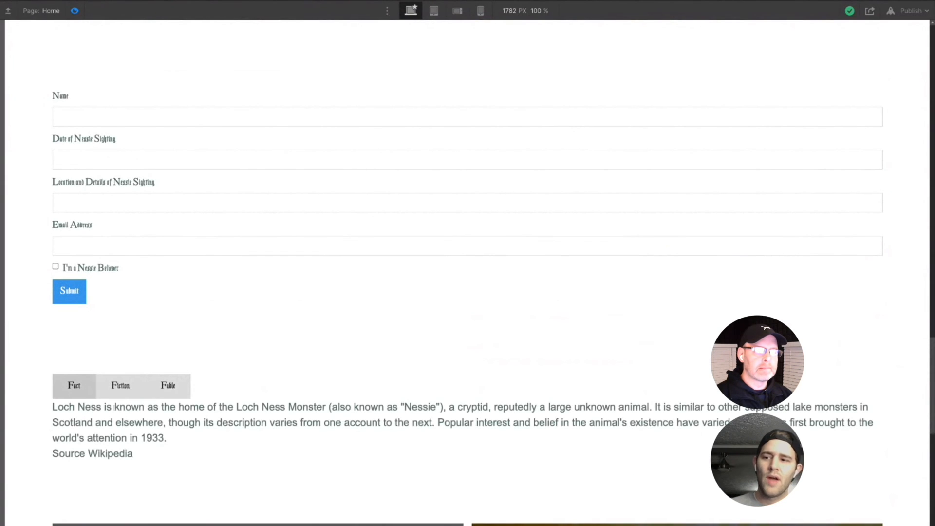
- Review the previewed page's sections from the navbar and hero through the newspaper, map, NFT gallery and form
scroll(335, 494, "up", 1)
scroll(335, 494, "up", 20)
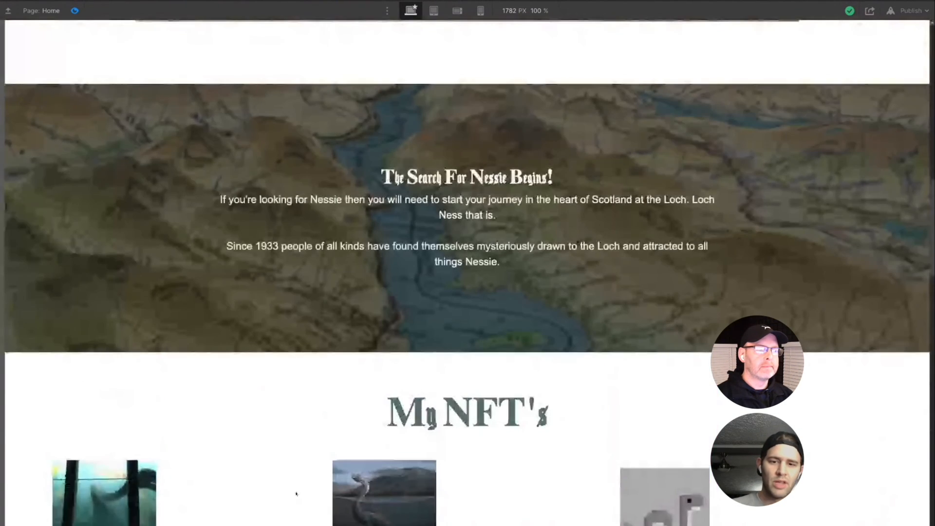
scroll(296, 494, "up", 8)
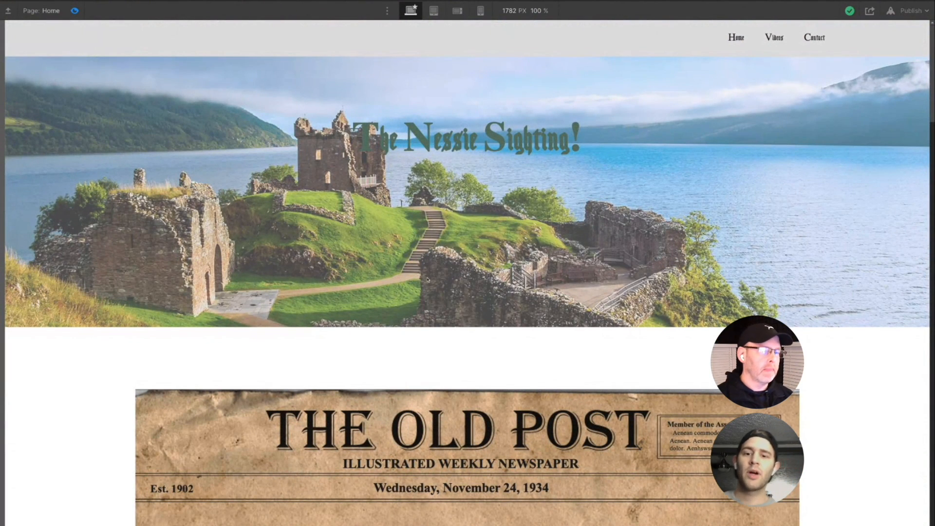
scroll(408, 127, "down", 7)
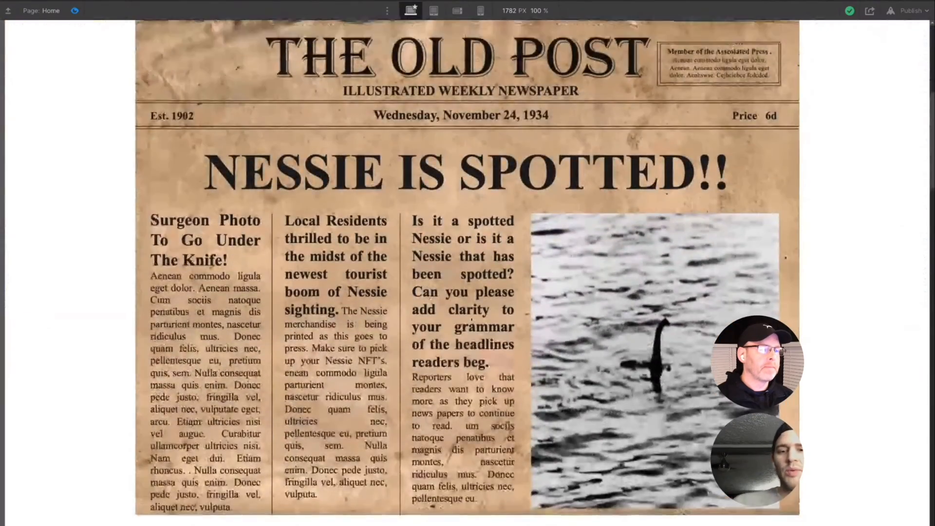
scroll(814, 38, "up", 7)
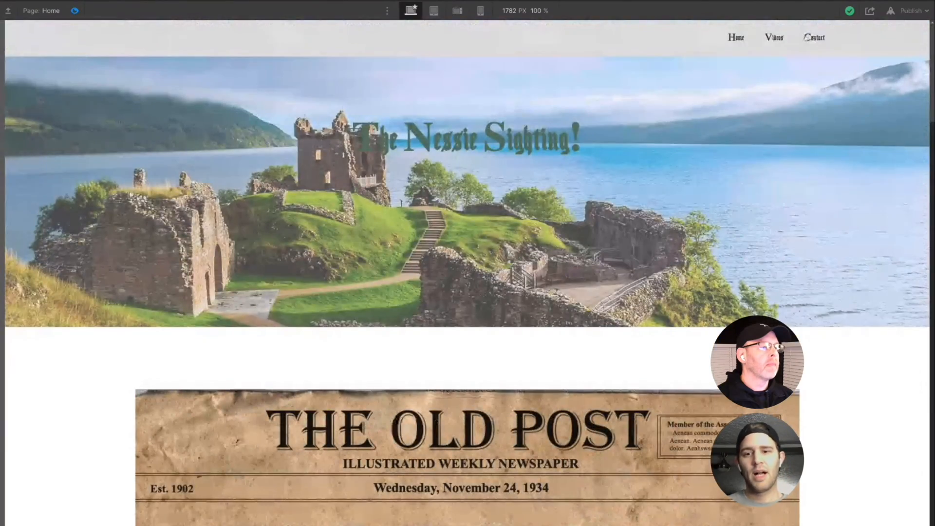
scroll(765, 39, "down", 5)
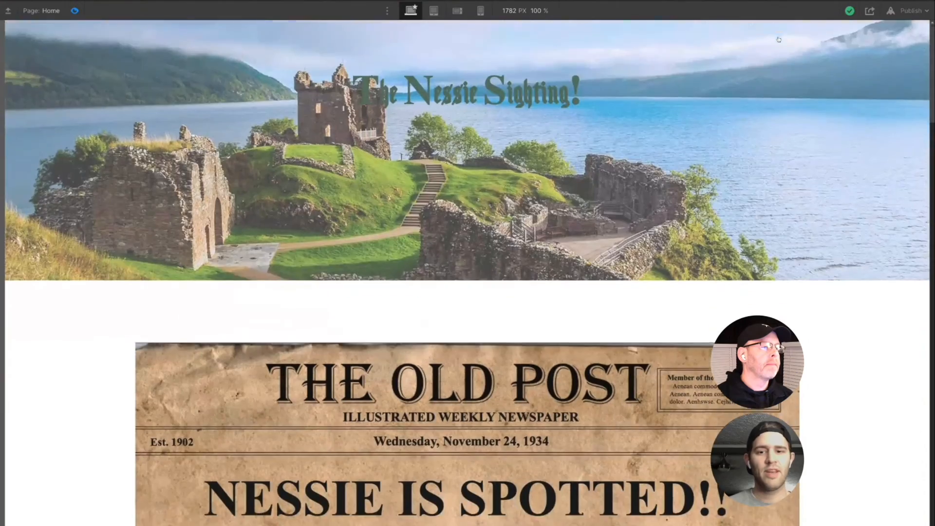
scroll(779, 40, "down", 15)
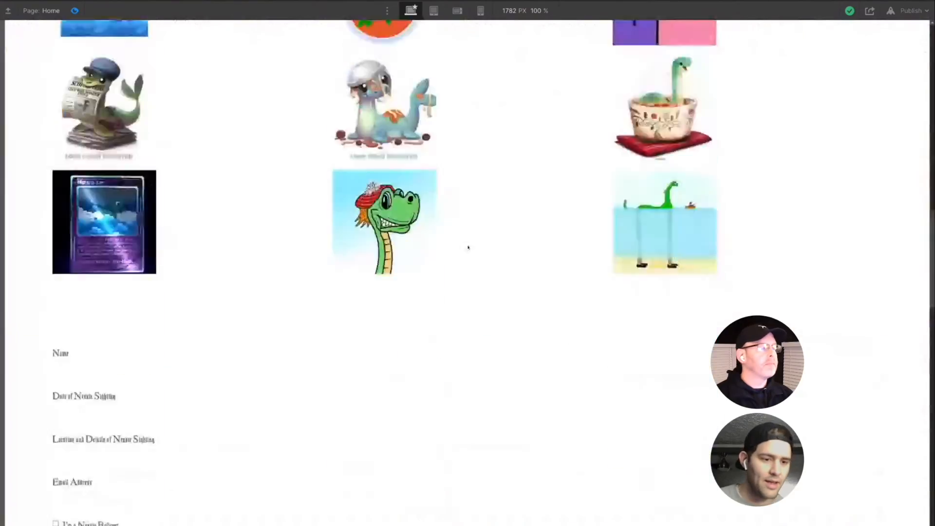
scroll(316, 423, "up", 20)
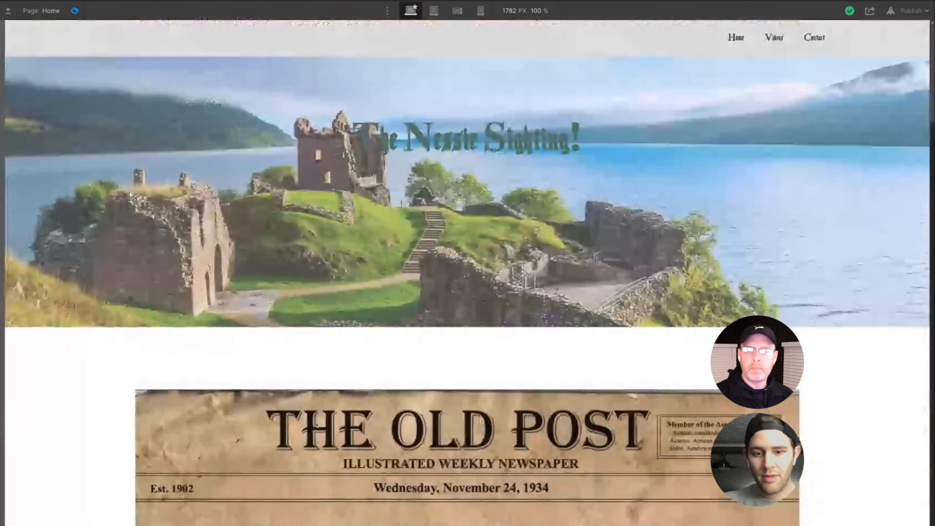